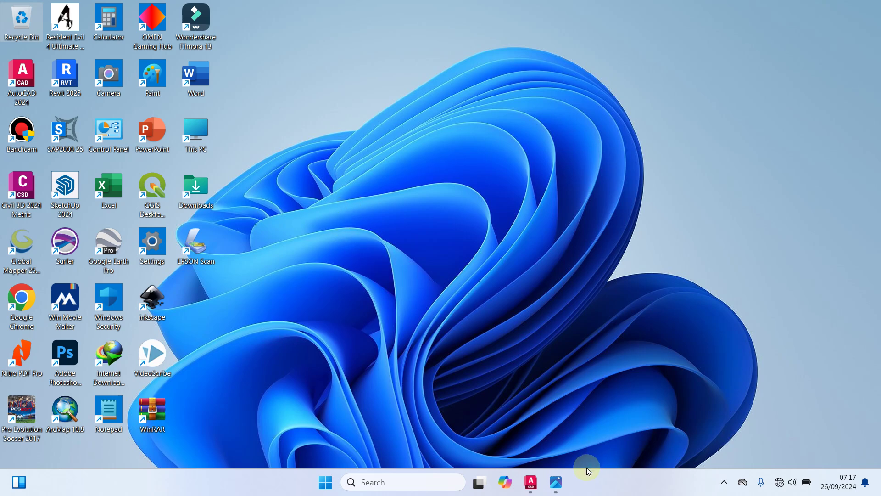
- Restore the AutoCAD window showing '14. Denah Rumah 10x15' and open the layer list
click(532, 483)
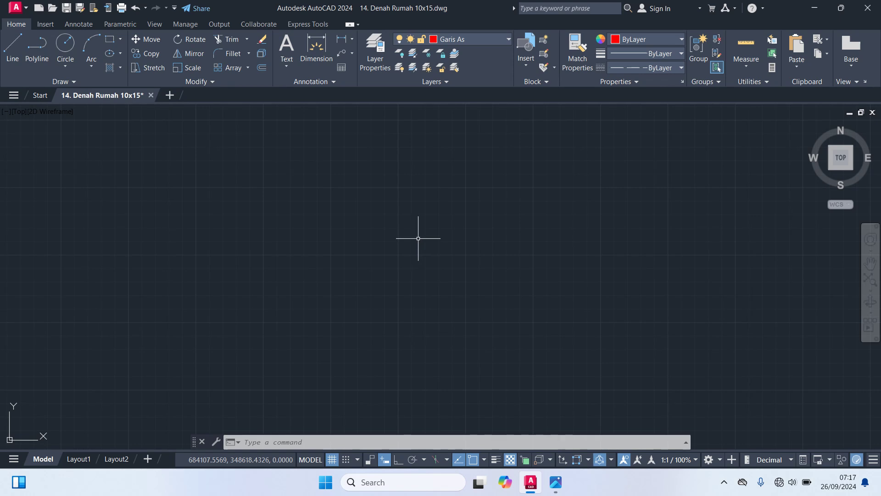
click(469, 38)
click(469, 38)
mouse_move(555, 482)
click(560, 420)
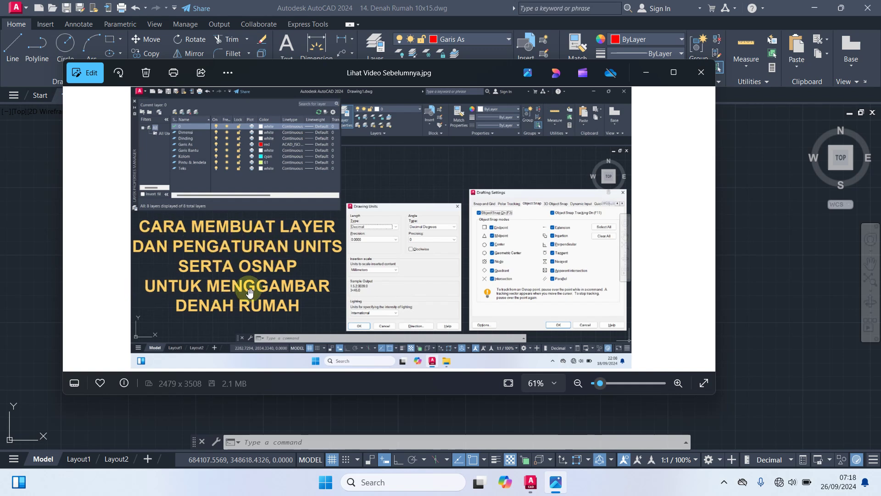
click(645, 74)
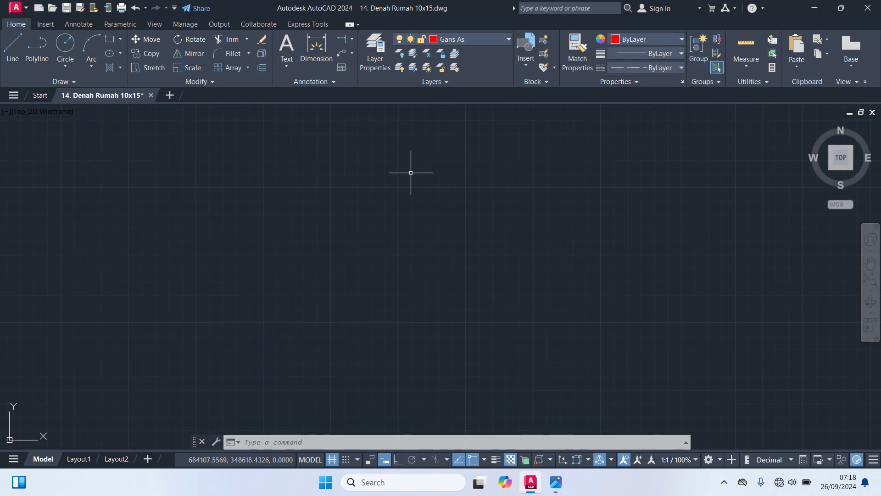
click(481, 40)
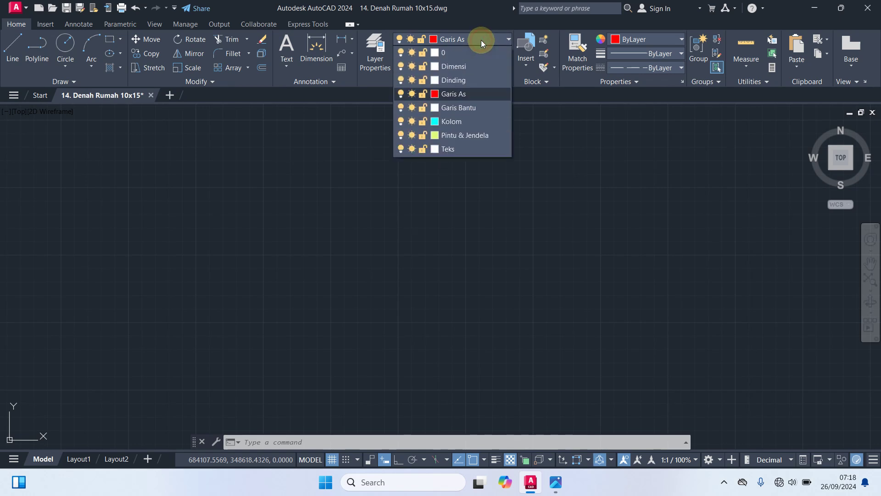
- On layer Garis As, draw a 1000 by 1500 rectangle with REC and bring it fully into view
click(452, 94)
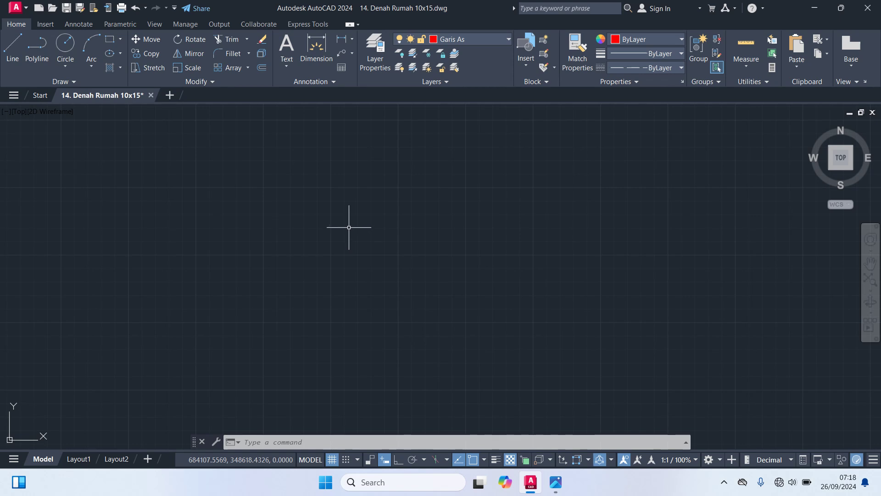
text(RE)
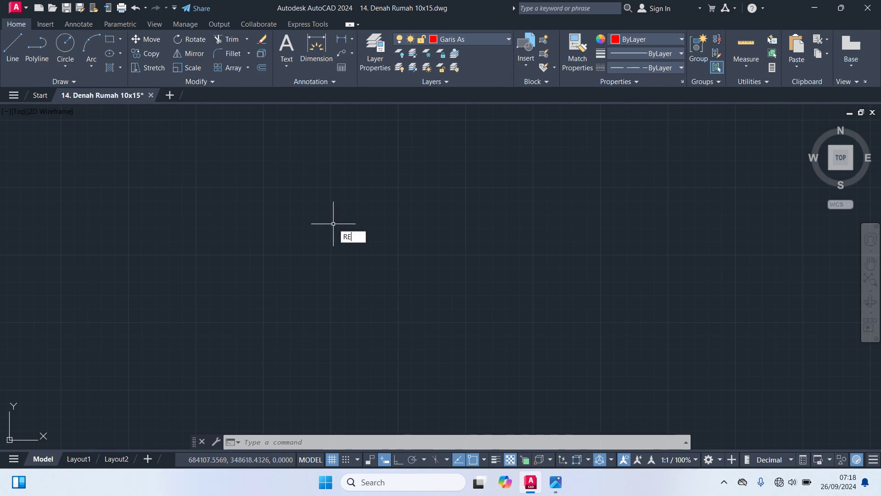
text(C)
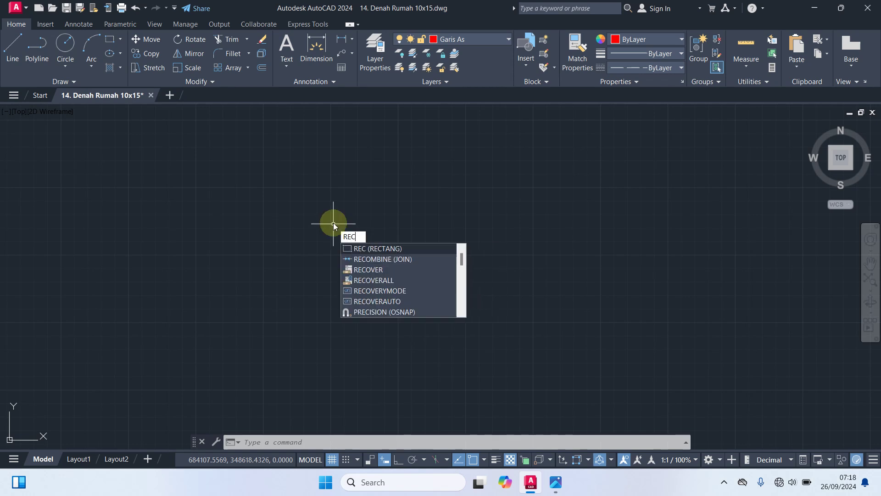
key(Return)
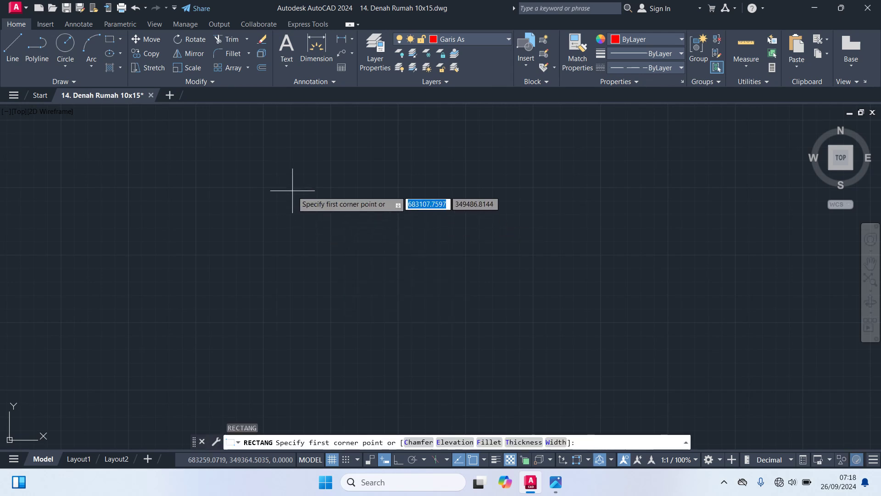
click(292, 190)
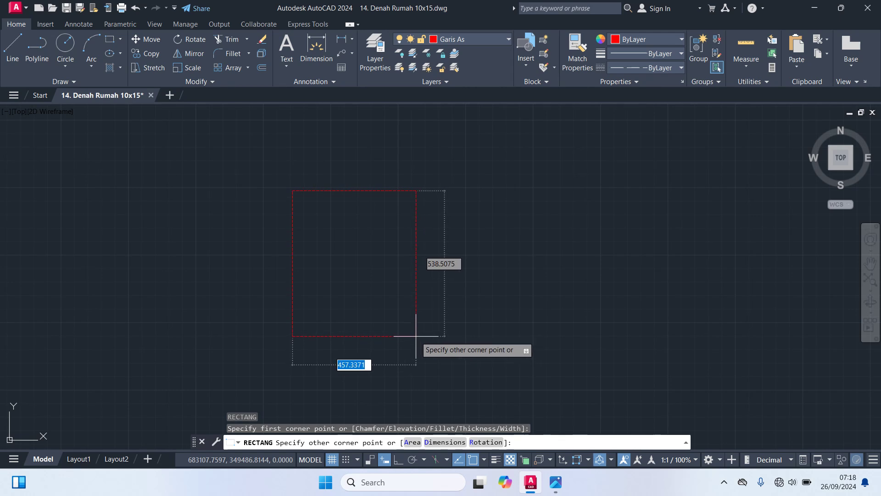
text(1000)
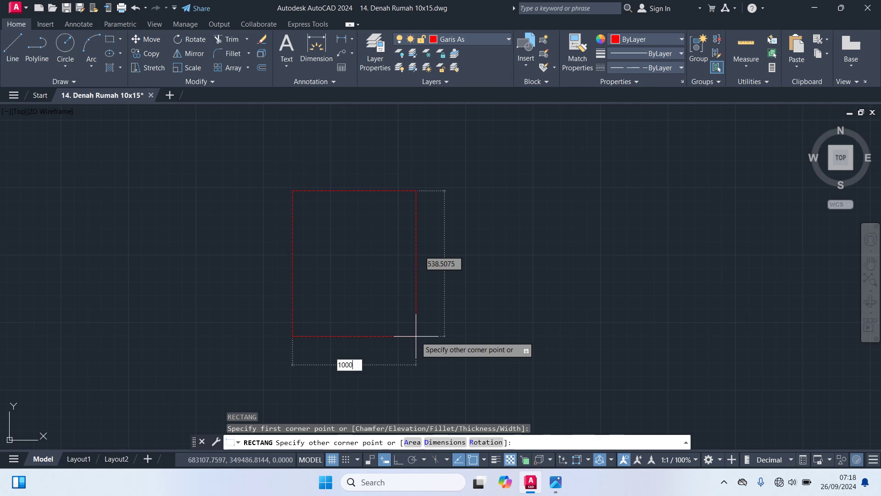
key(Tab)
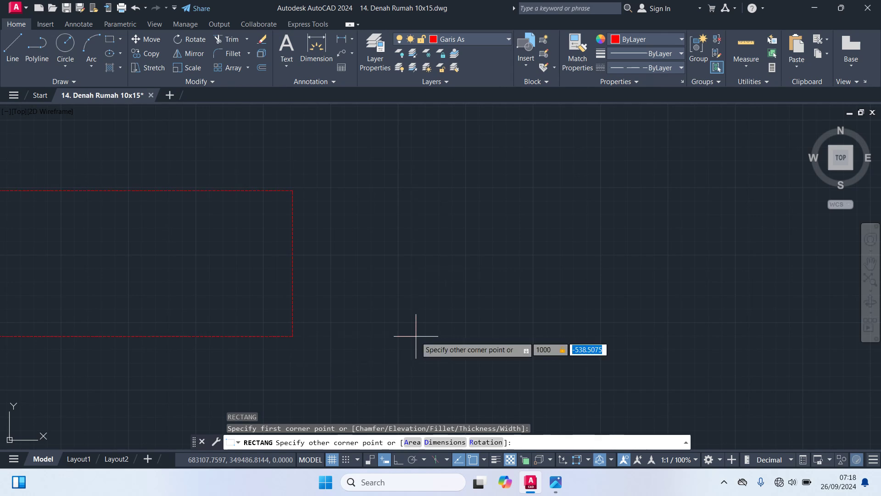
text(15000)
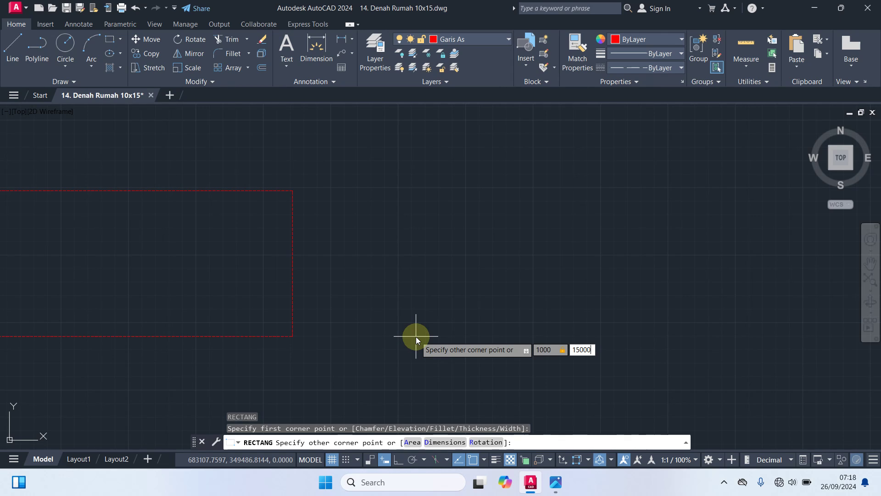
key(BackSpace)
key(Return)
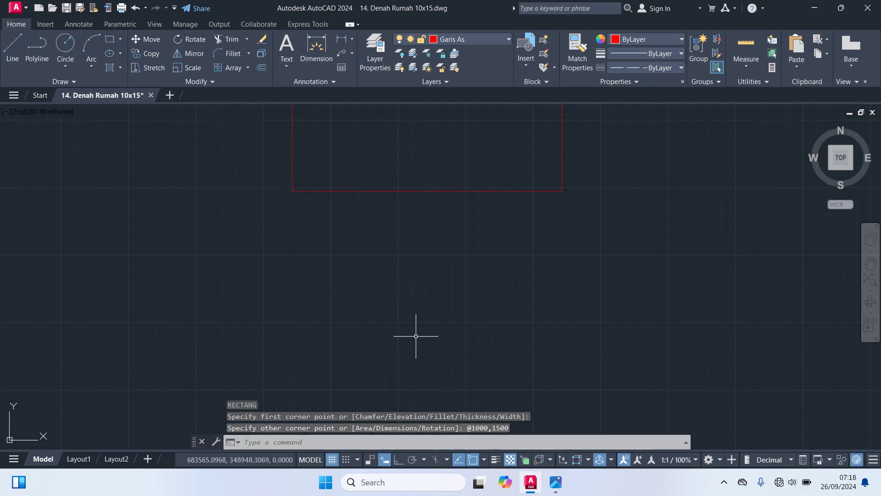
scroll(410, 335, down, 2)
middle_drag(425, 246, 423, 361)
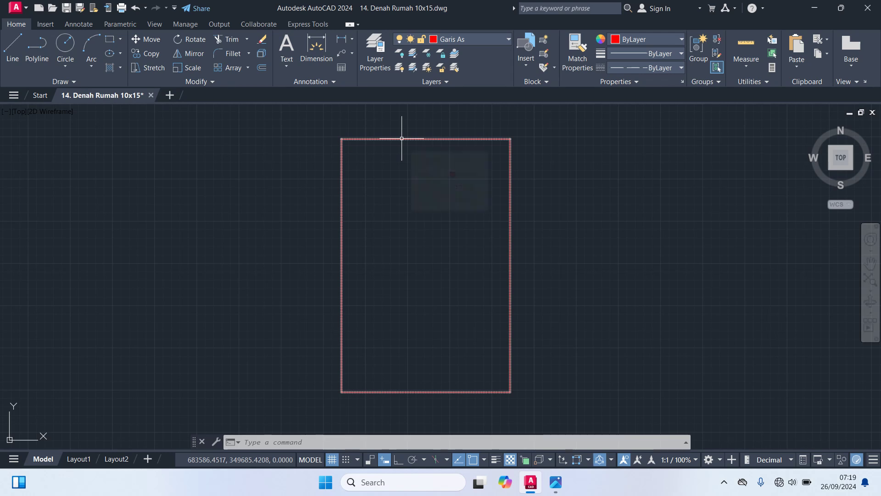
- Explode the 1000 by 1500 outline rectangle into four separate edge lines
click(402, 138)
text(x)
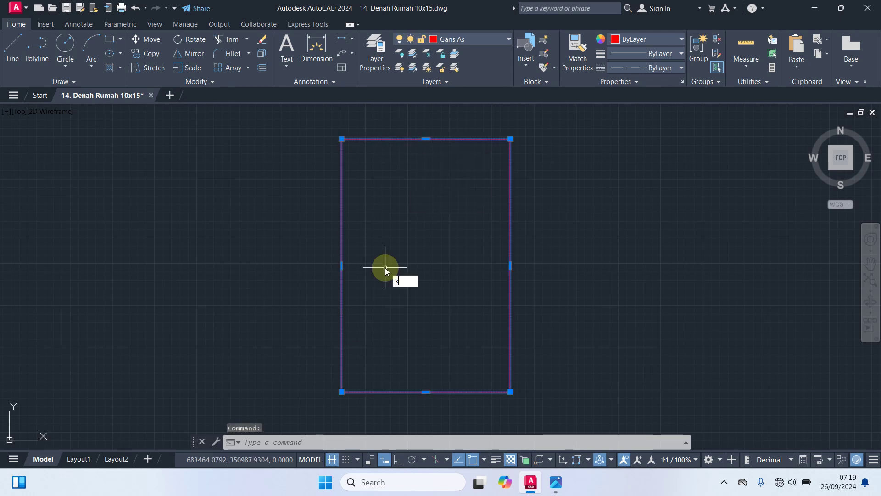
key(Return)
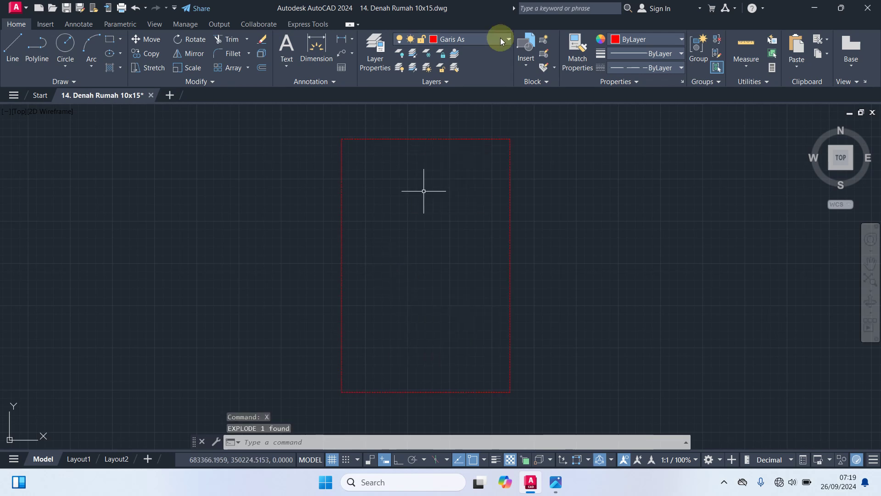
click(470, 137)
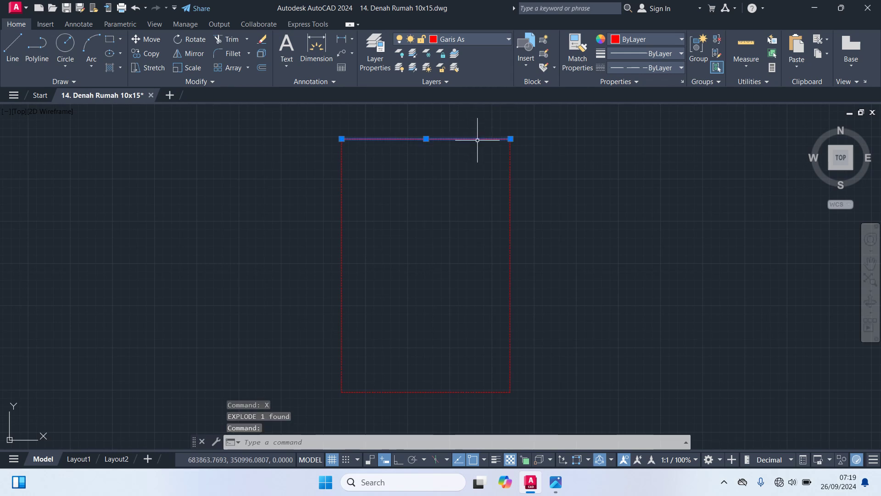
key(Escape)
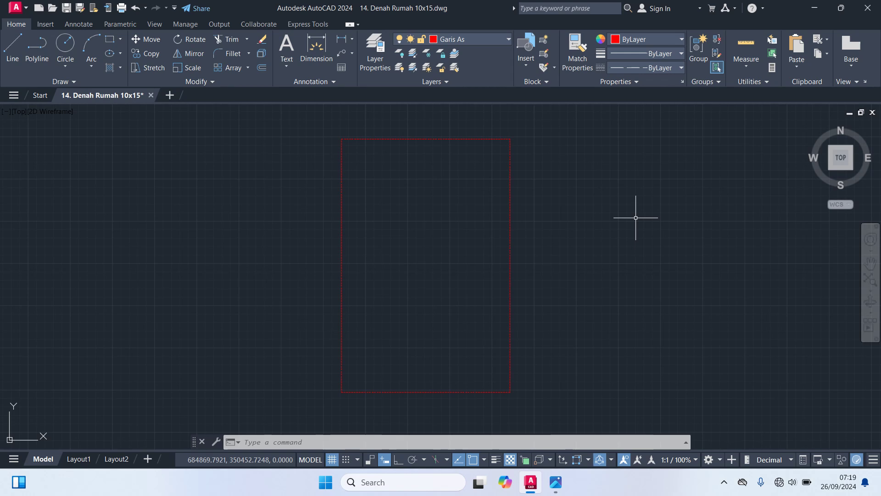
- Offset the outline's left edge 325 inward as the first vertical grid line
text(o)
key(Return)
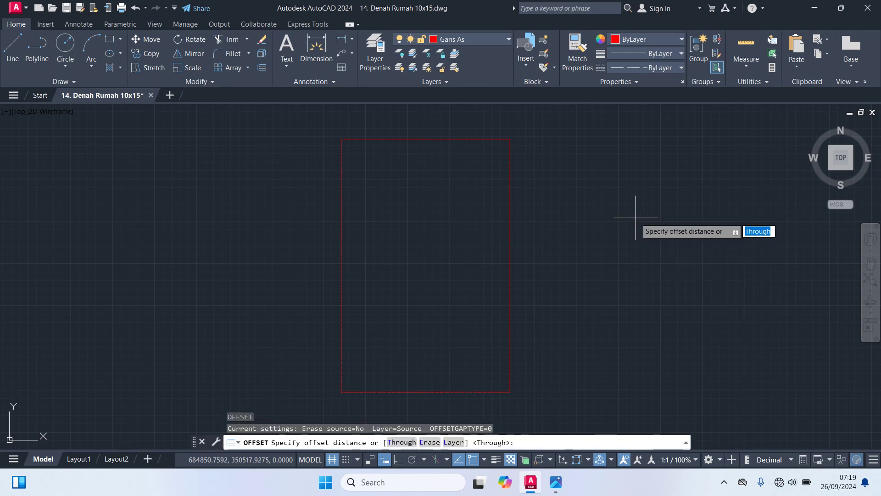
text(325)
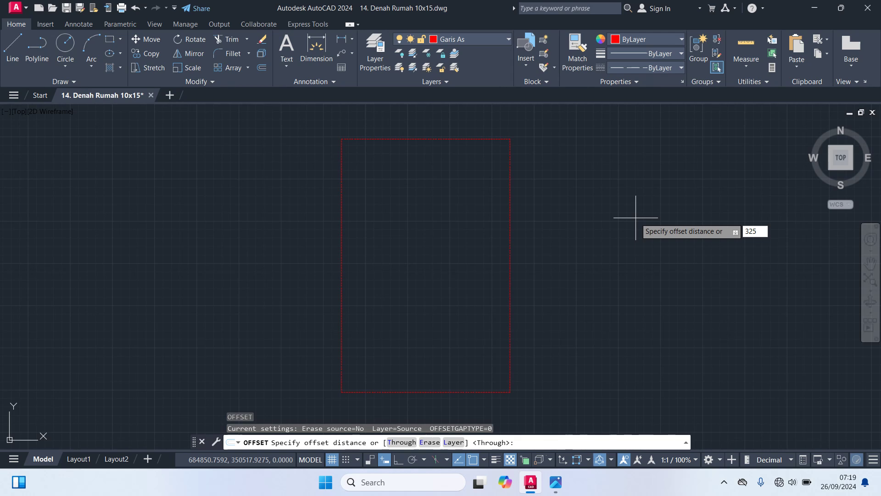
key(Return)
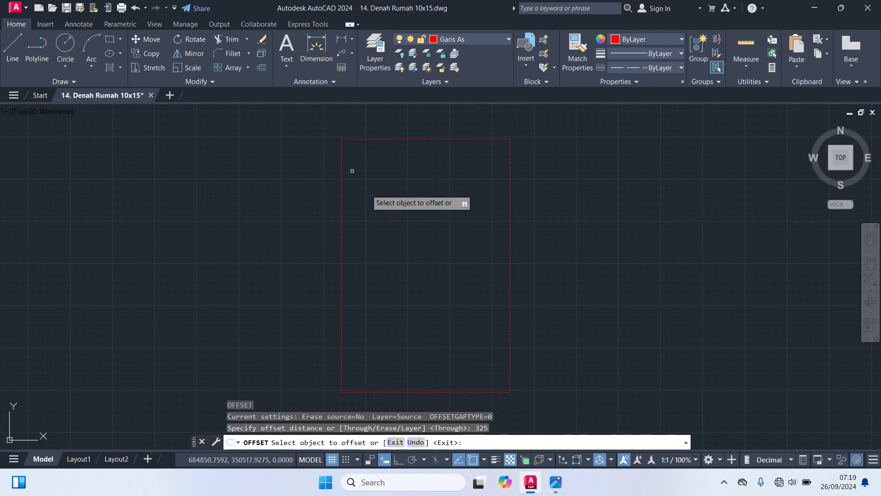
click(342, 229)
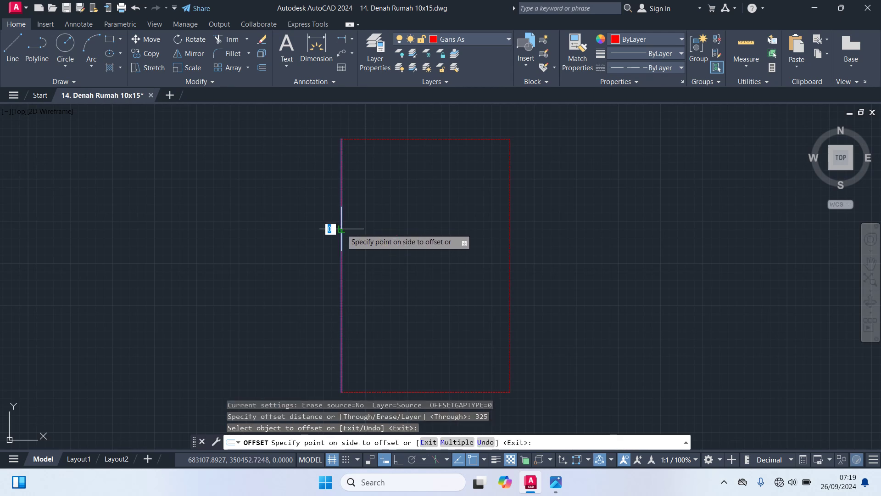
click(382, 238)
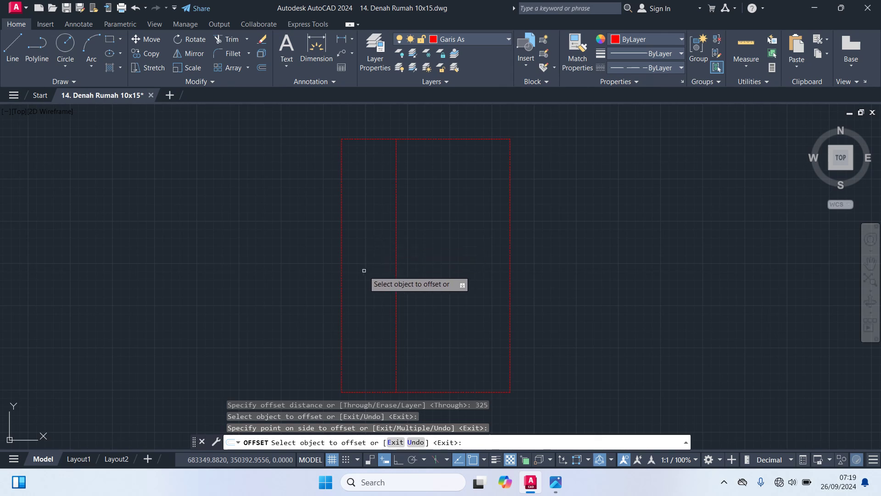
key(Return)
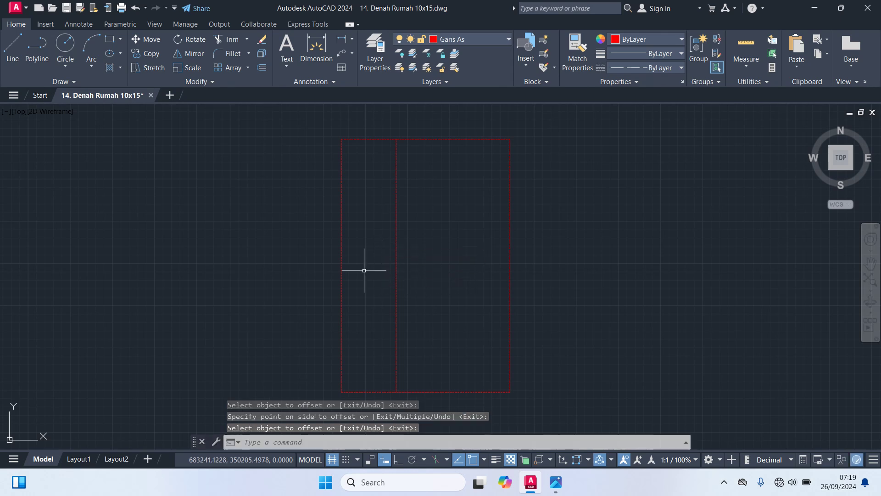
- Offset that new grid line 425 further to the right
key(Return)
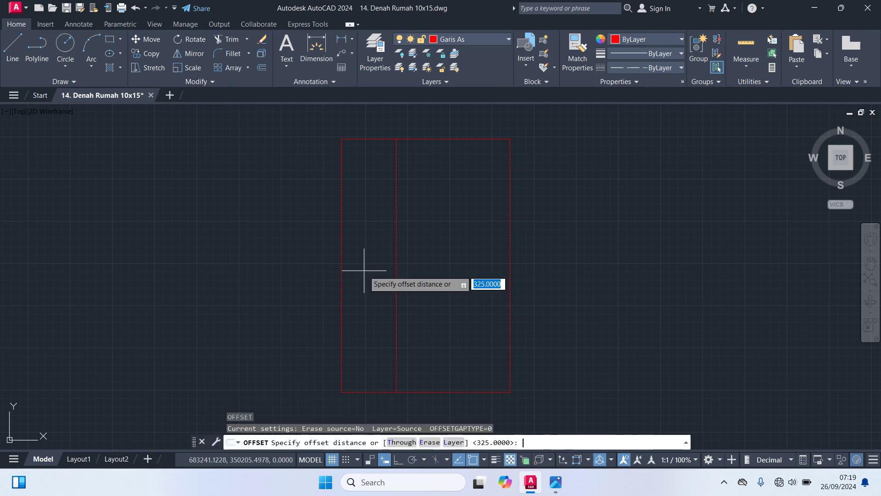
text(425)
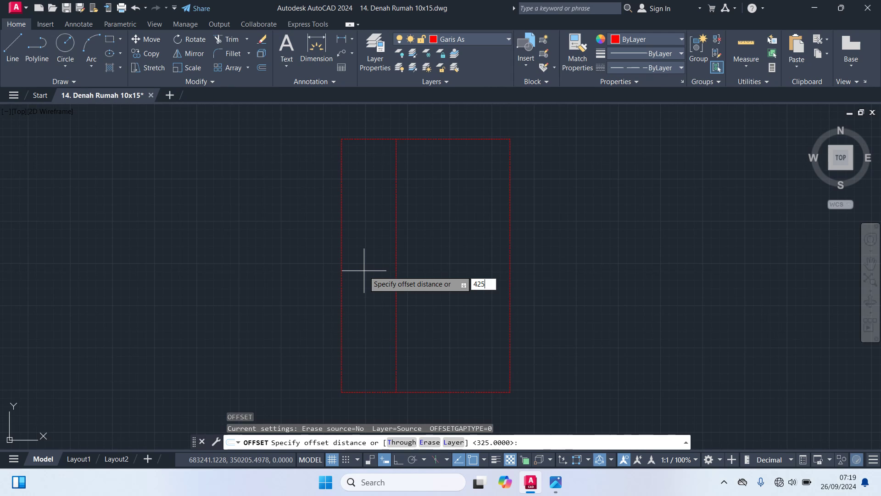
key(Return)
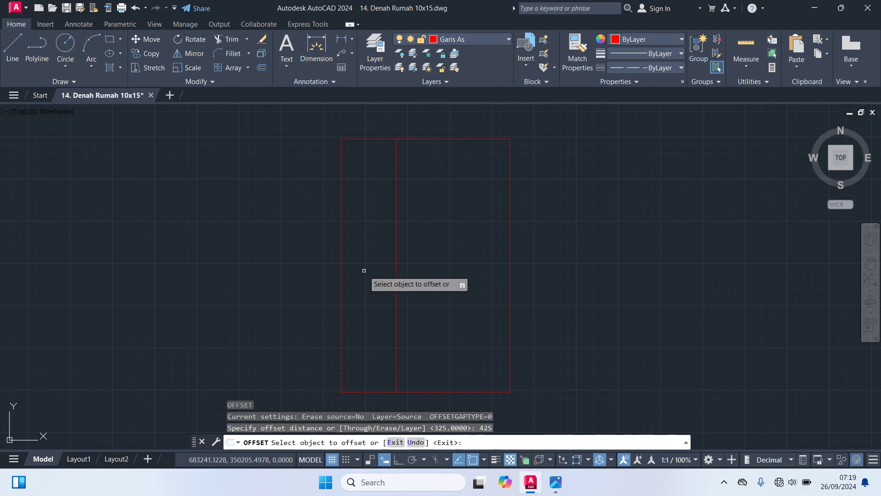
click(397, 274)
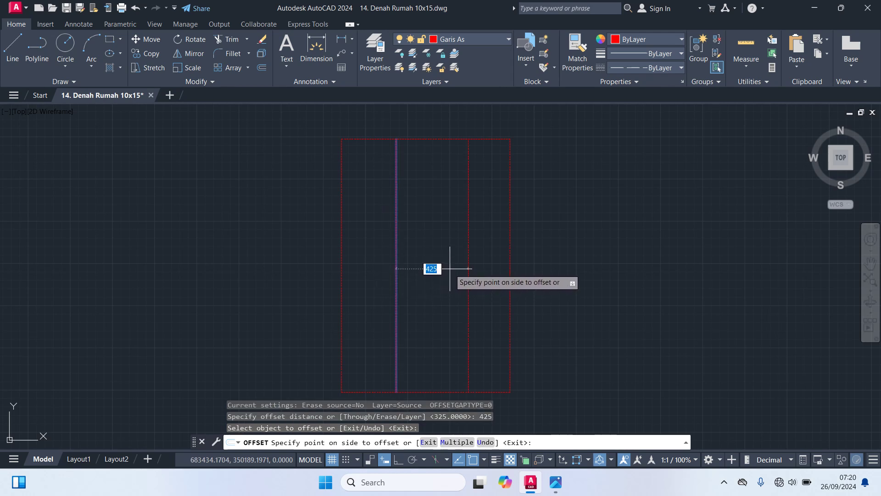
click(450, 269)
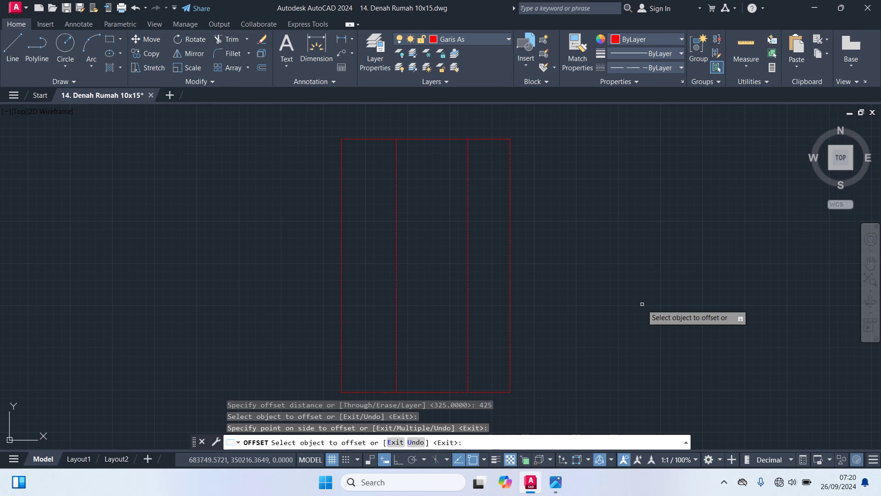
key(Return)
key(Return)
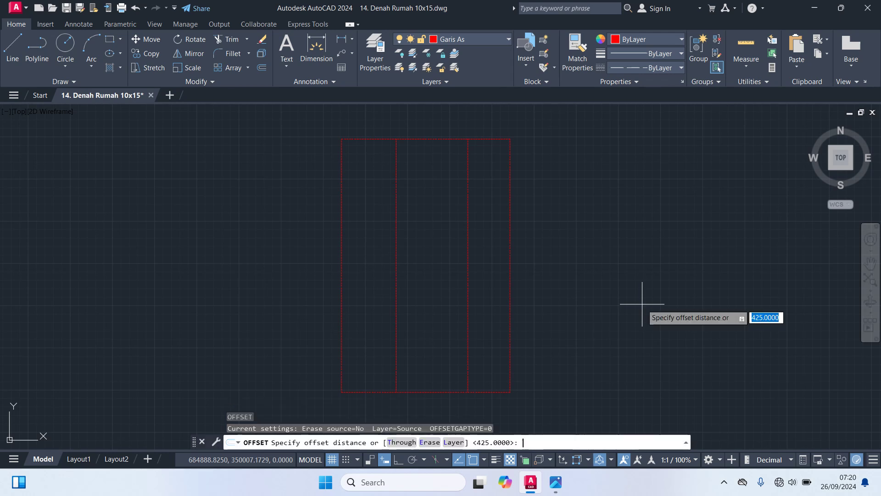
- Add another vertical grid line offset 350 right of the left interior line
text(35)
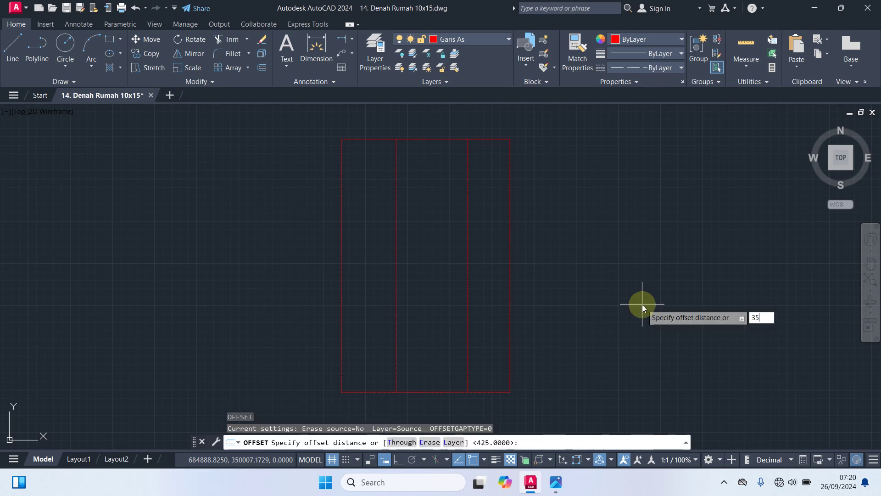
text(0)
key(Return)
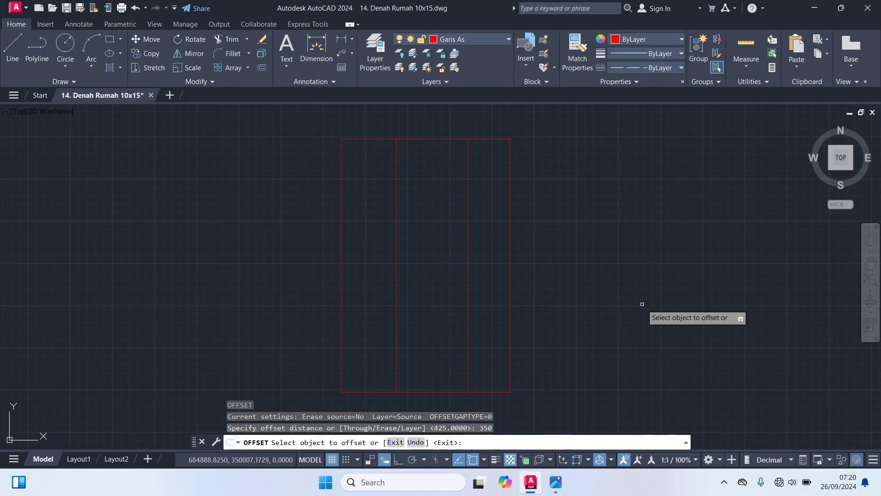
click(396, 365)
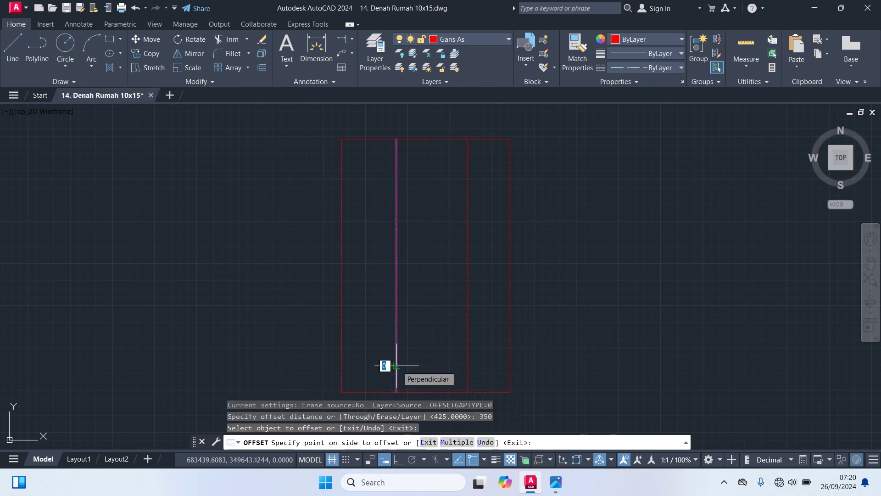
click(431, 364)
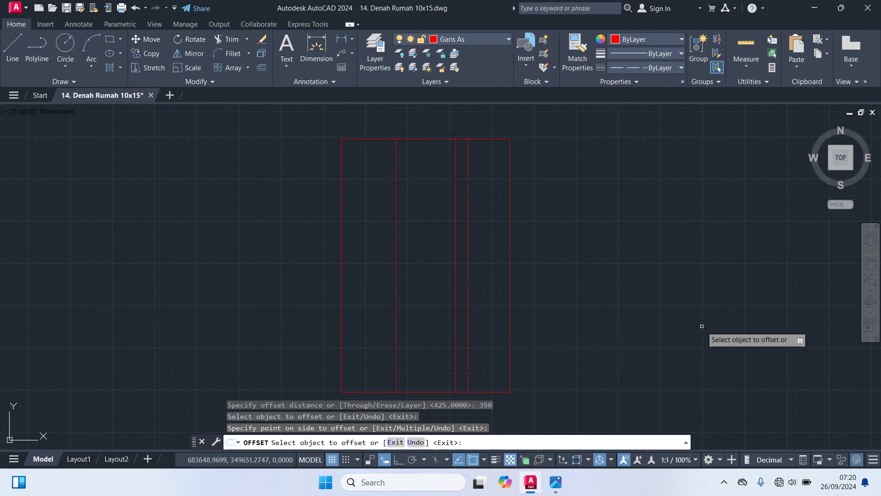
key(Return)
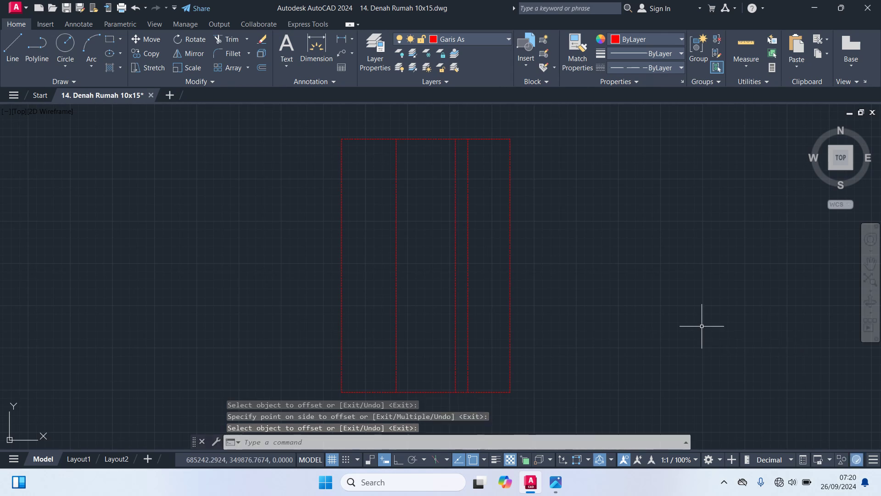
key(Return)
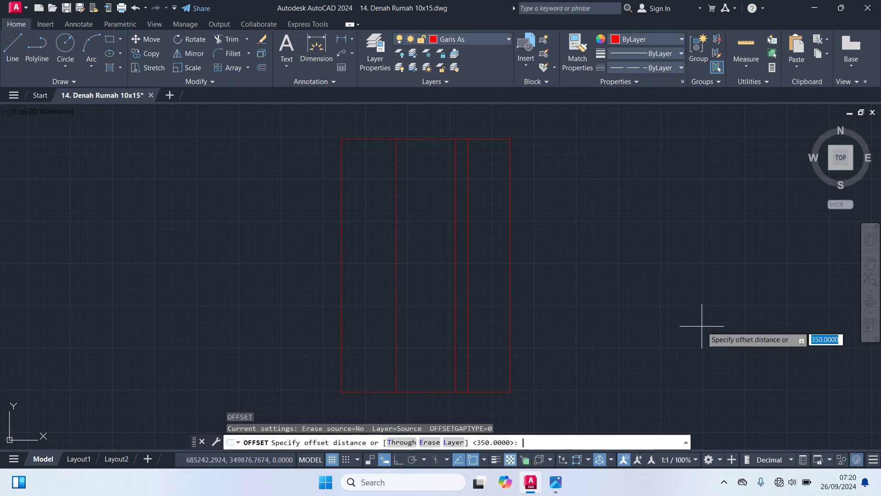
- Offset the top edge down 200, then offset that line a further 150
text(20)
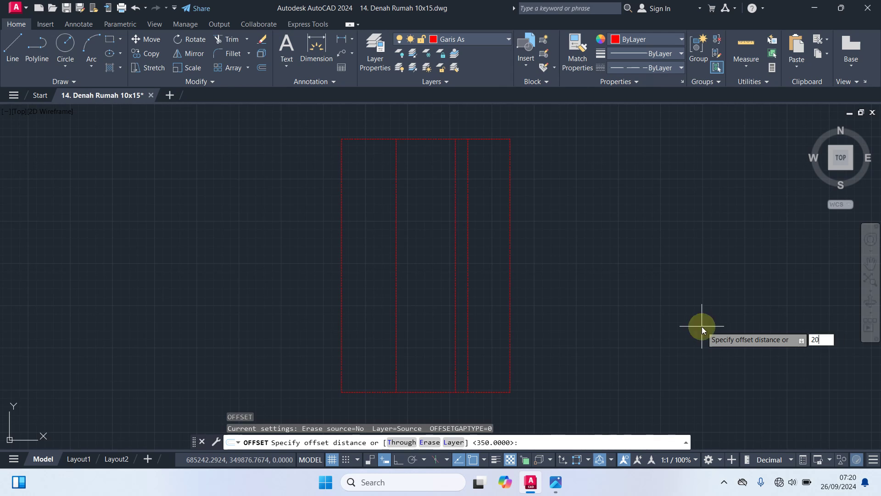
text(0)
key(Return)
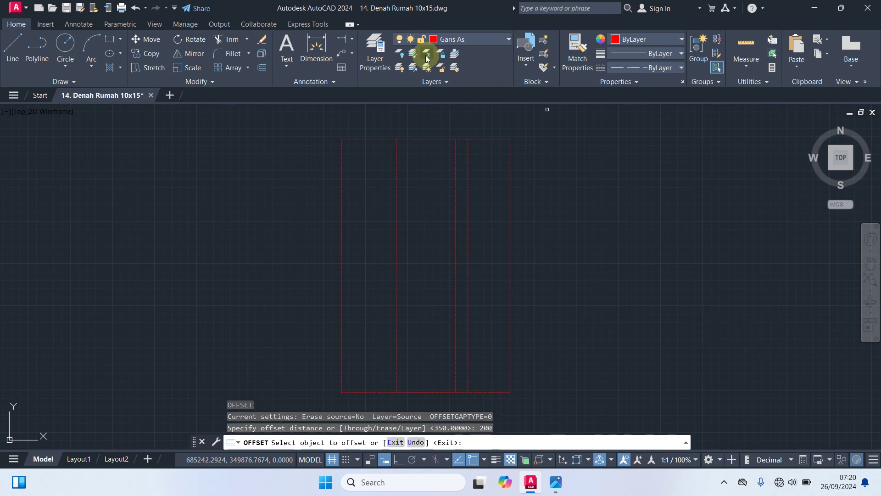
click(490, 140)
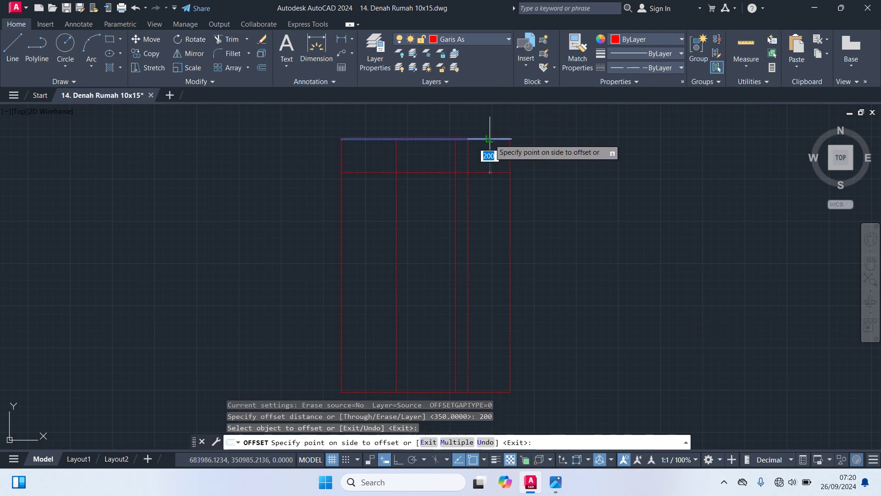
click(503, 197)
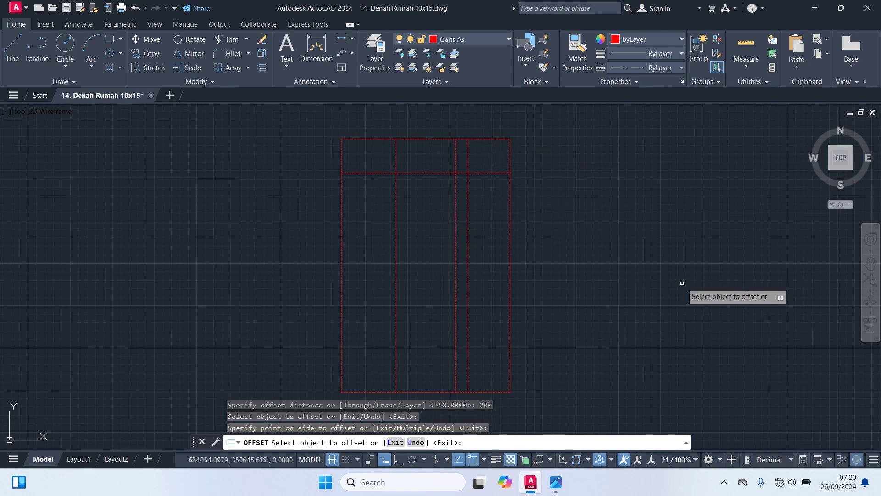
key(Return)
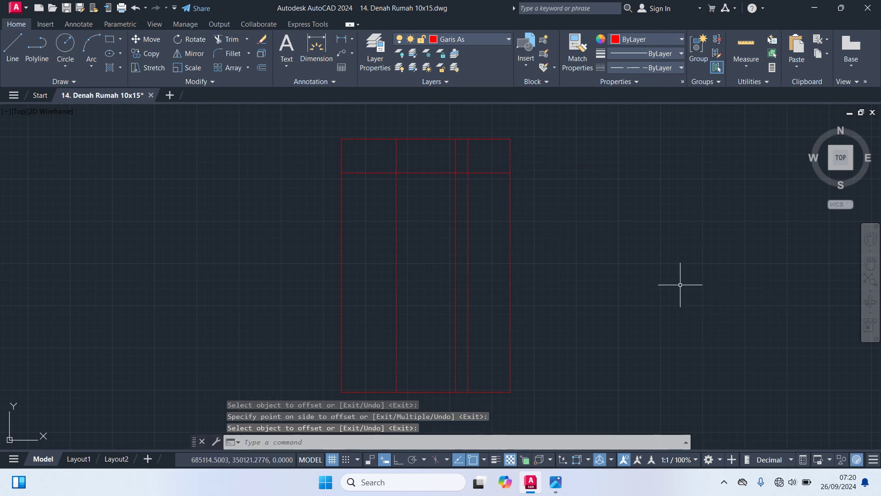
key(Return)
key(Return)
text(15)
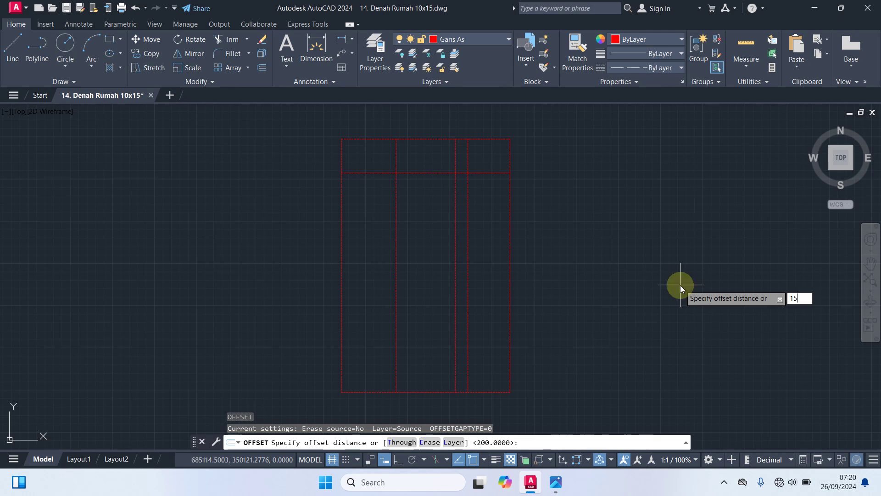
text(0)
key(Return)
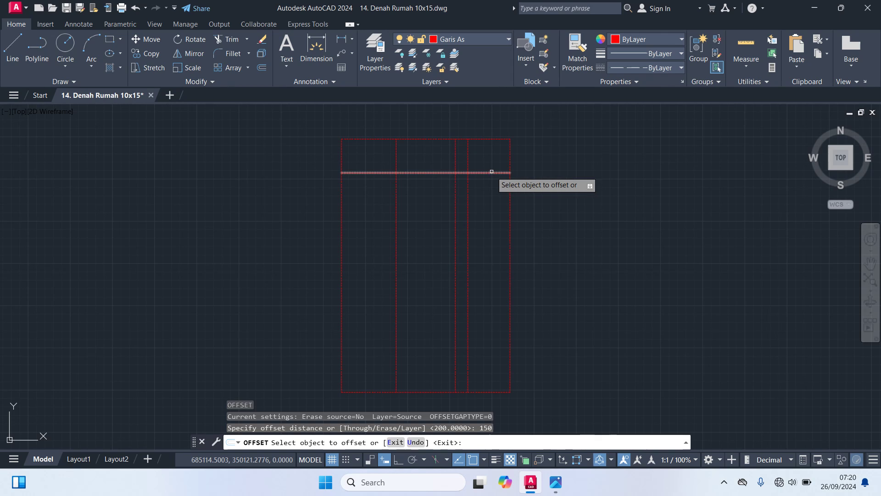
click(492, 172)
click(488, 221)
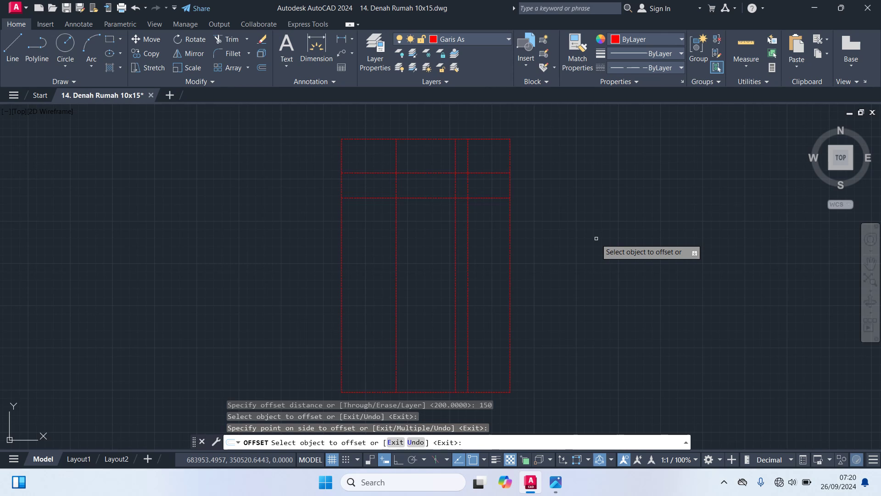
key(Return)
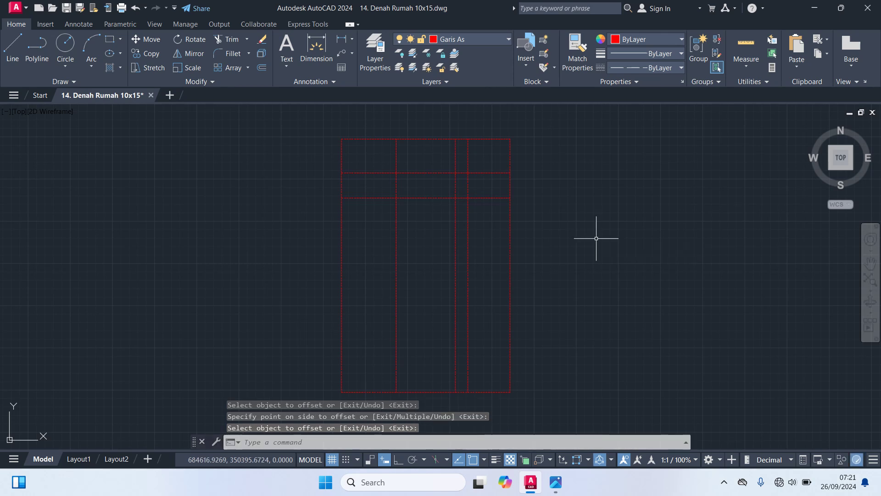
key(Return)
- Add horizontal grid lines offset 400 and then 500 further down
text(40)
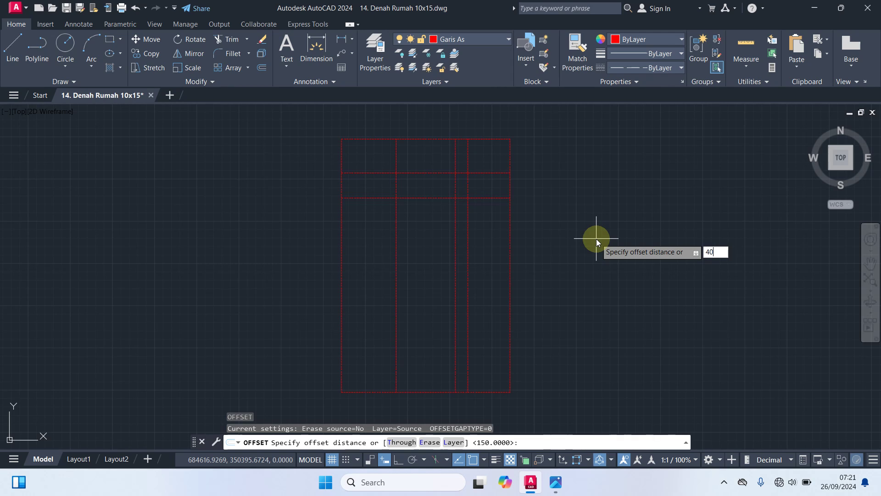
text(0)
key(Return)
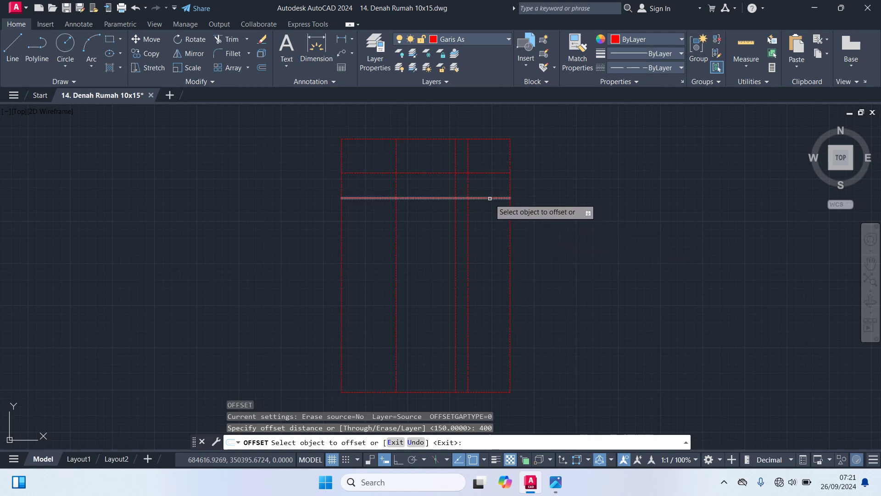
click(485, 198)
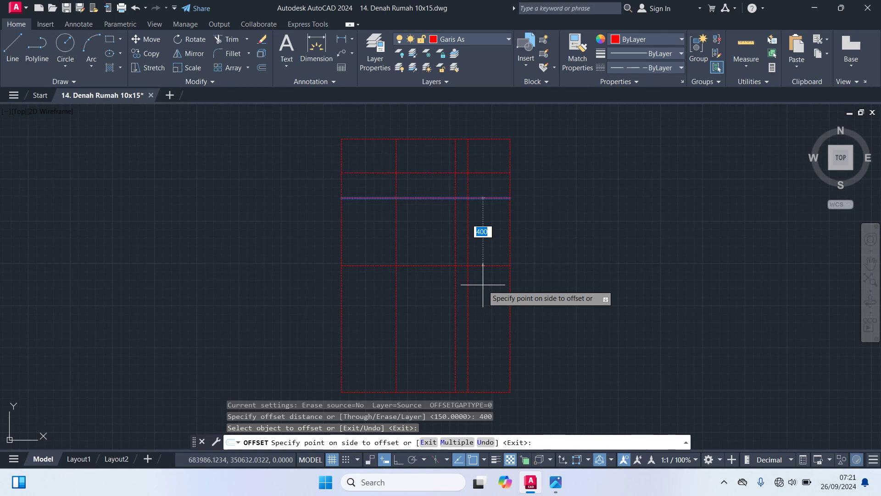
click(483, 285)
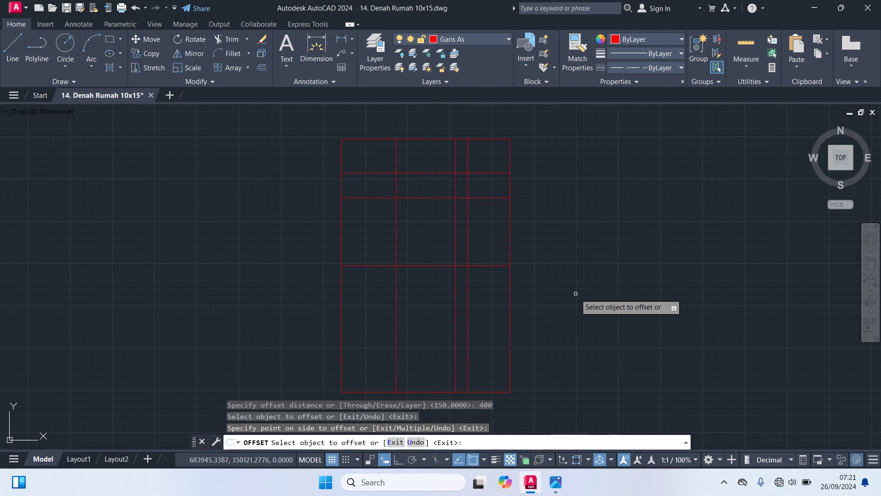
key(Return)
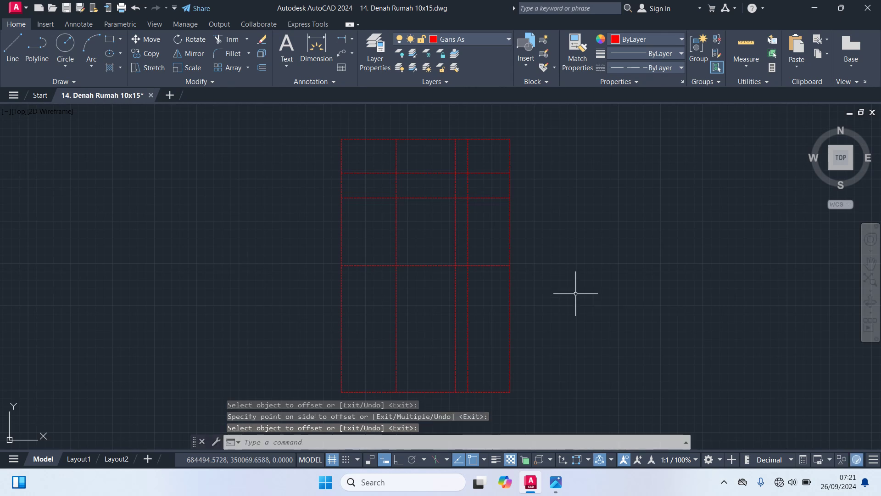
key(Return)
text(500)
key(Return)
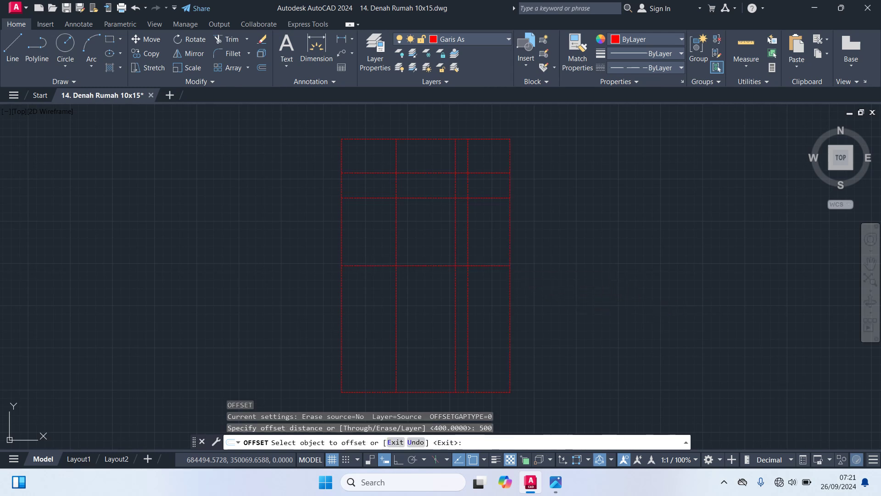
click(503, 266)
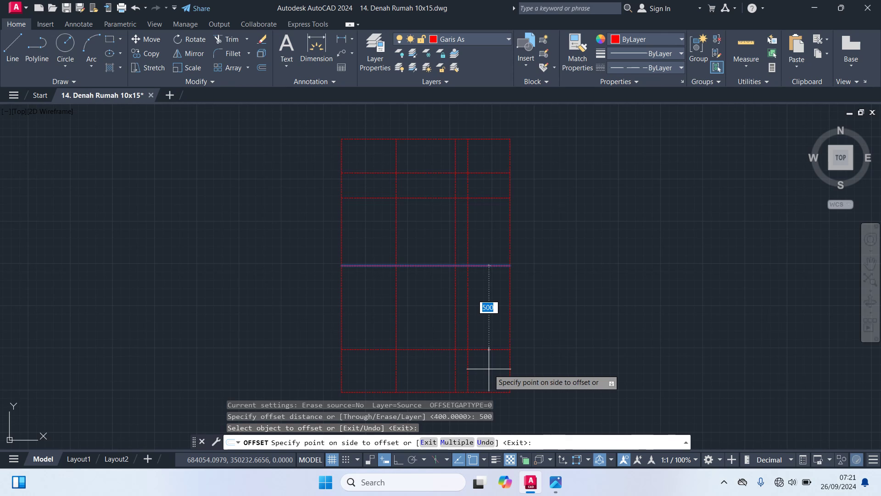
click(488, 367)
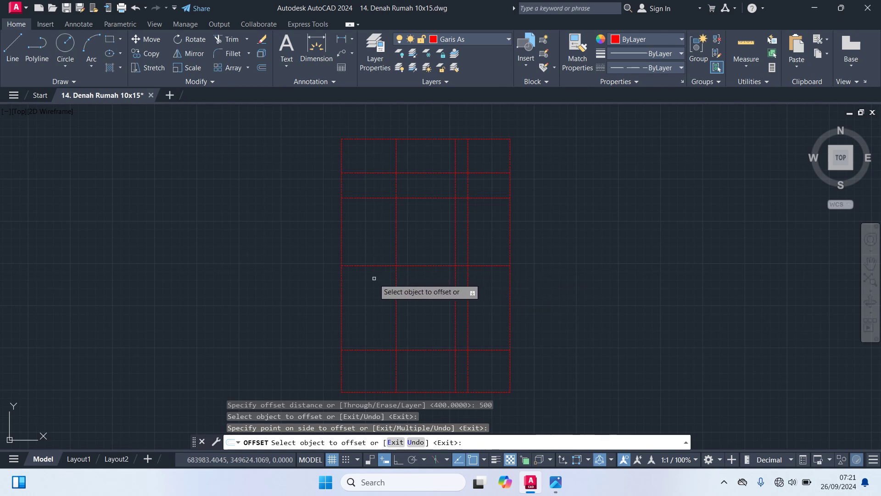
key(Return)
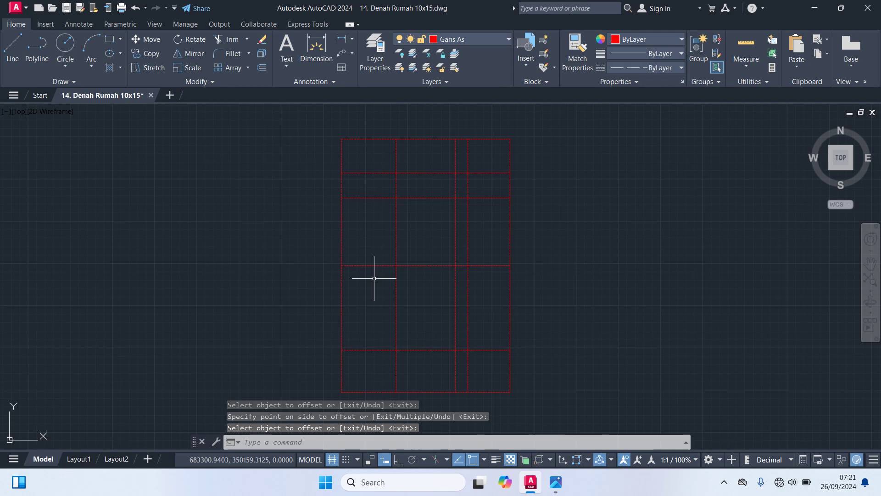
key(Return)
- Add two more horizontal grid lines, each offset 300 below the previous one
text(300)
key(Return)
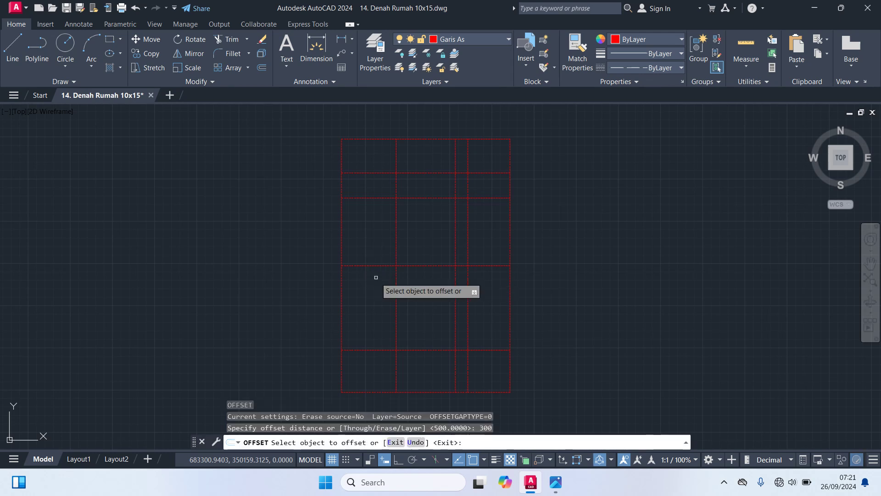
click(362, 265)
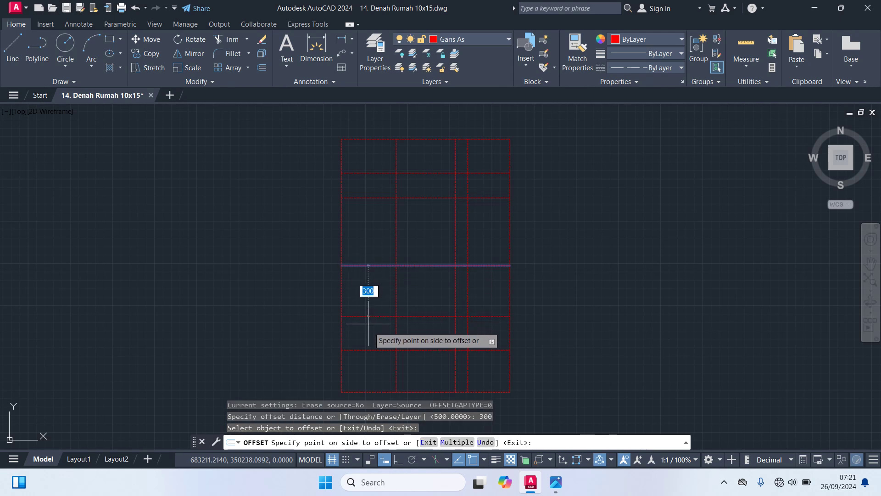
click(371, 331)
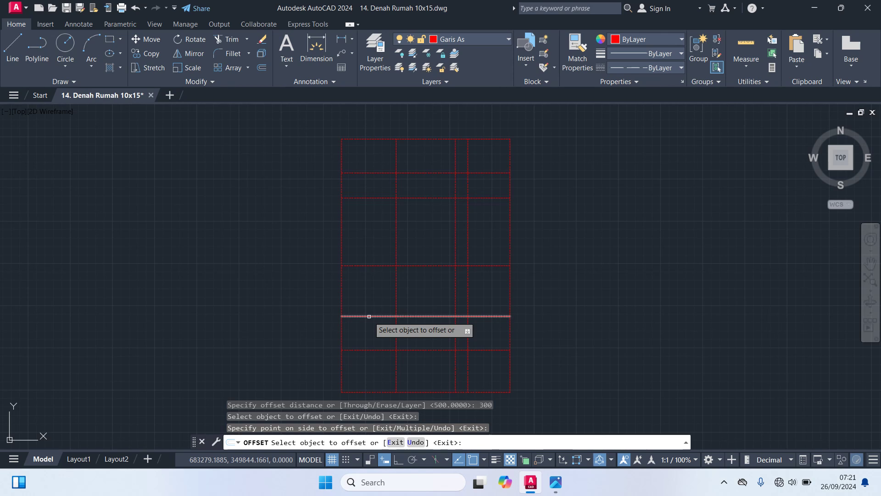
click(369, 316)
click(390, 355)
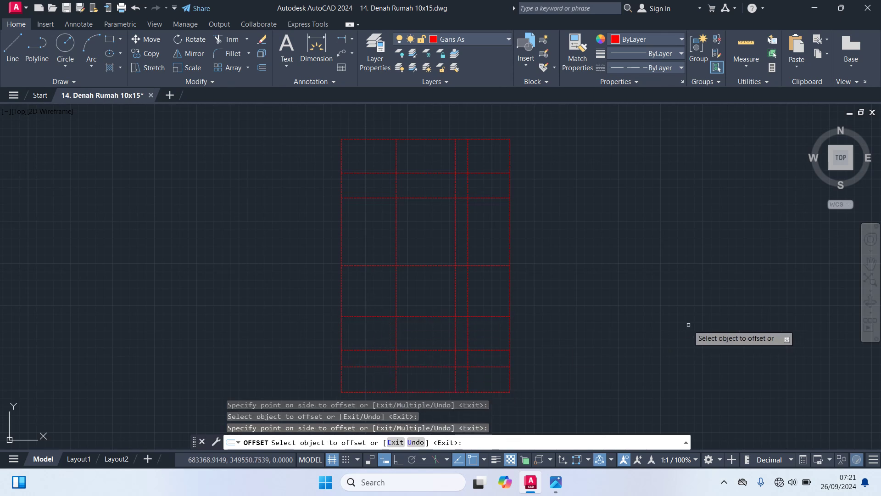
key(Return)
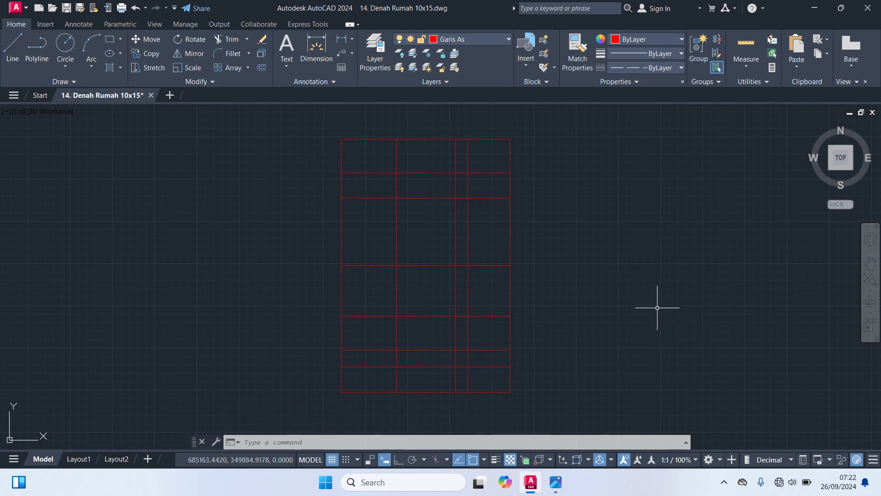
scroll(599, 258, down, 2)
- Using DIM, place 325, 425 and 250 linear dimensions in one row above the top edge
middle_drag(598, 258, 623, 285)
scroll(583, 224, up, 2)
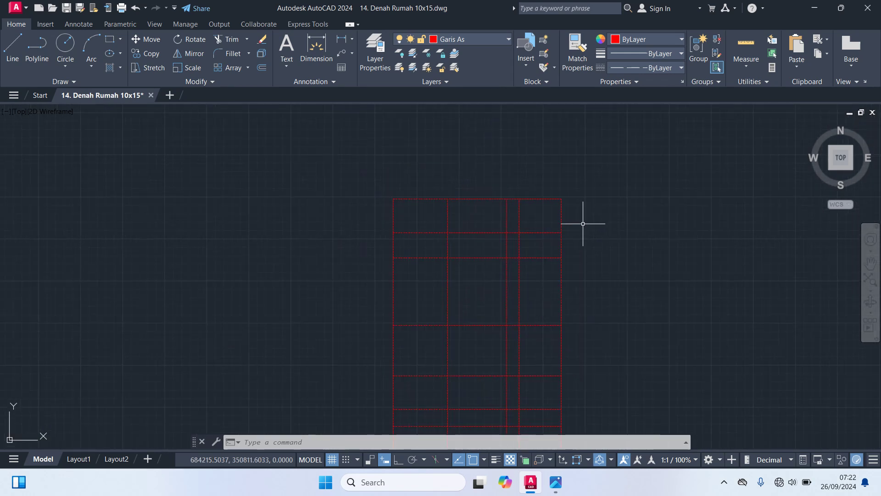
text(dim)
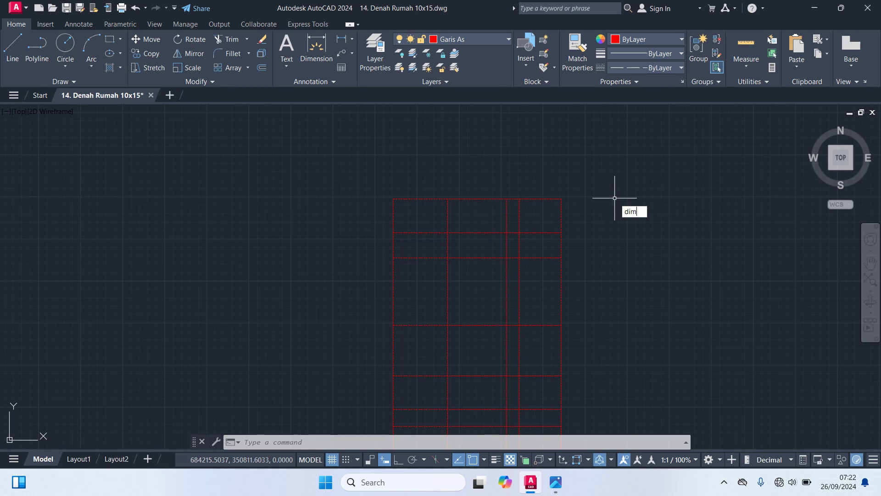
key(Return)
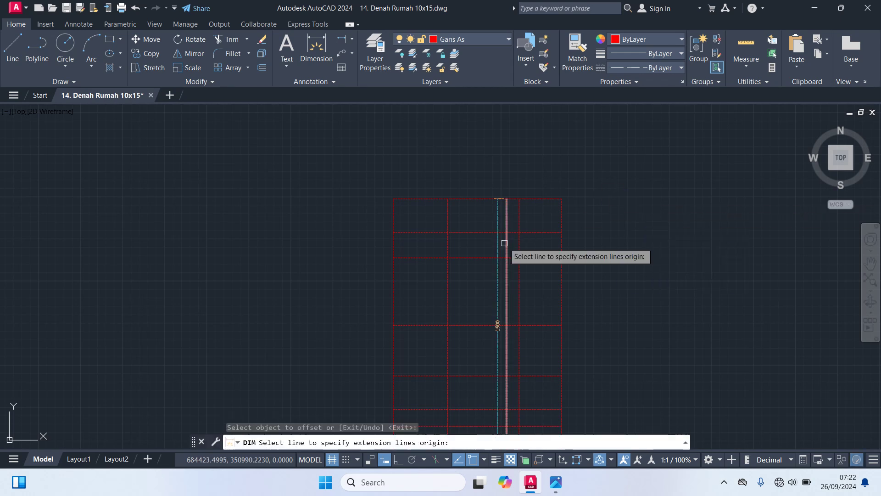
scroll(395, 204, up, 2)
click(394, 193)
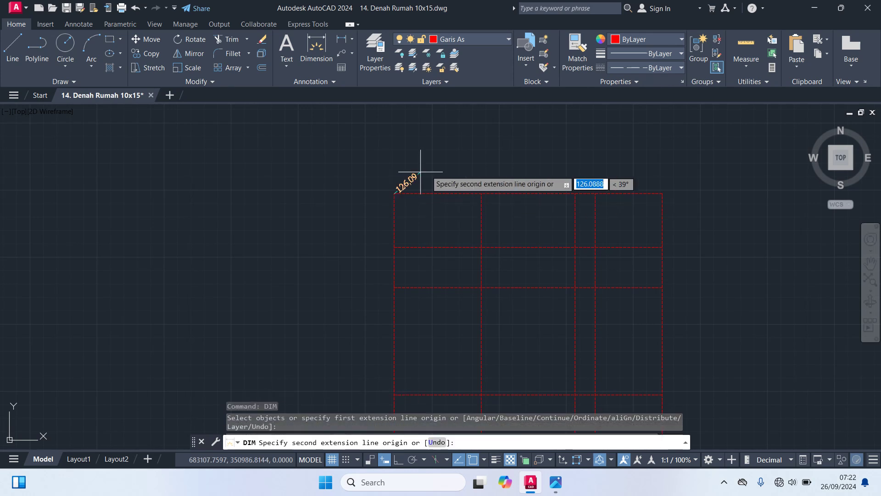
click(481, 194)
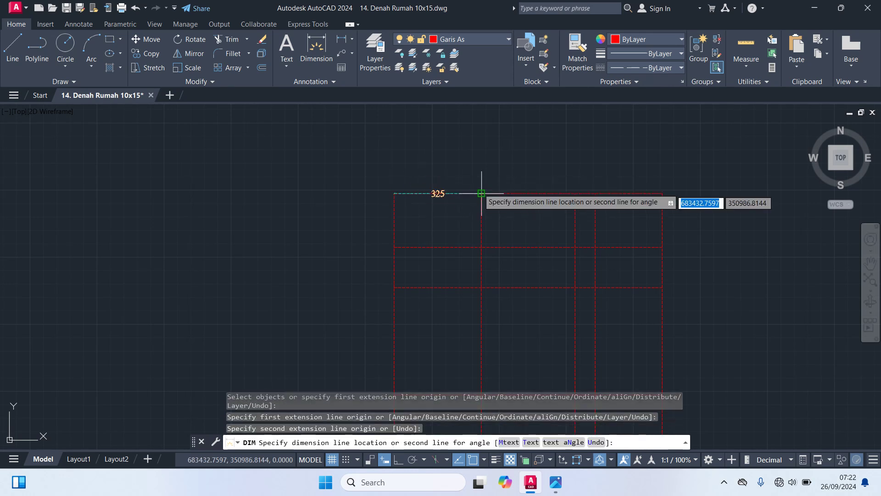
click(477, 179)
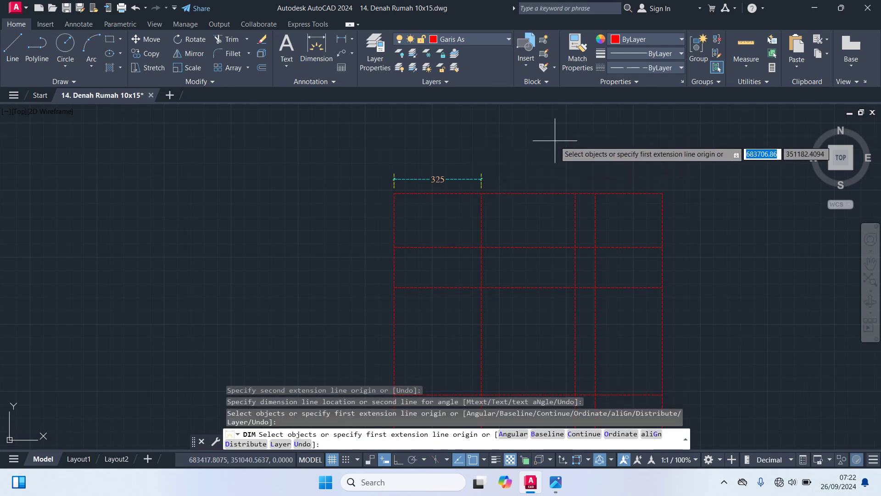
click(481, 193)
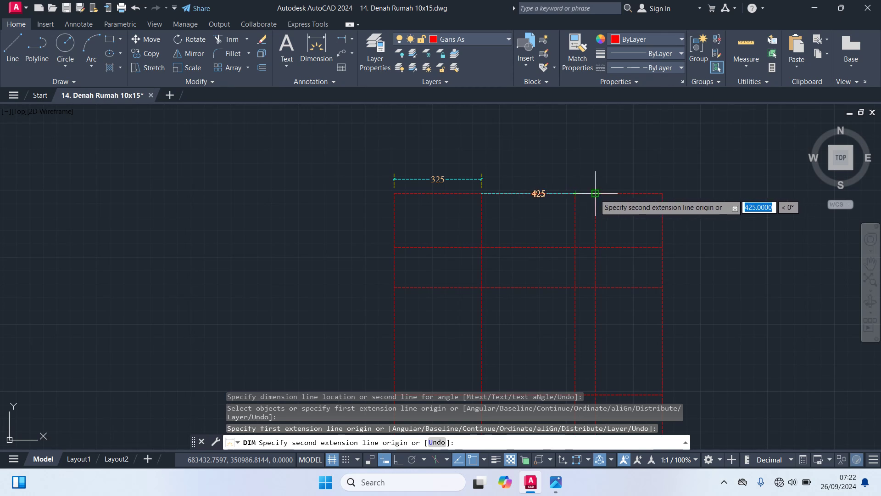
click(595, 193)
click(595, 179)
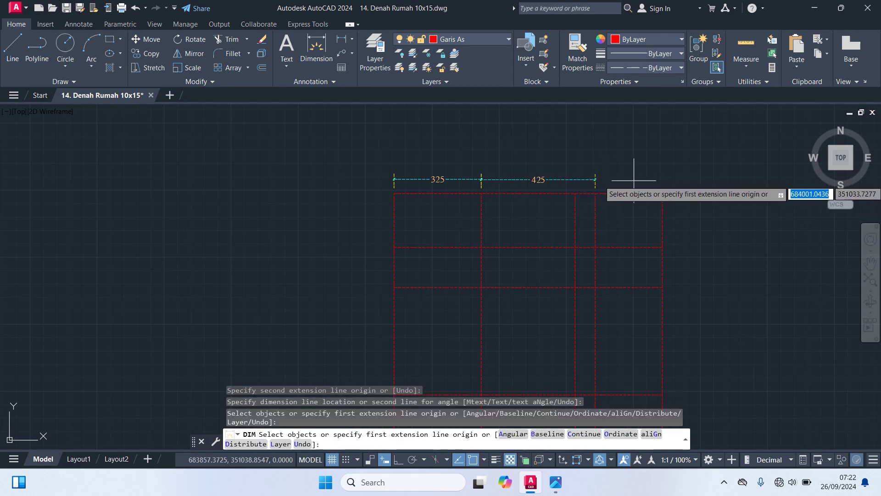
click(595, 193)
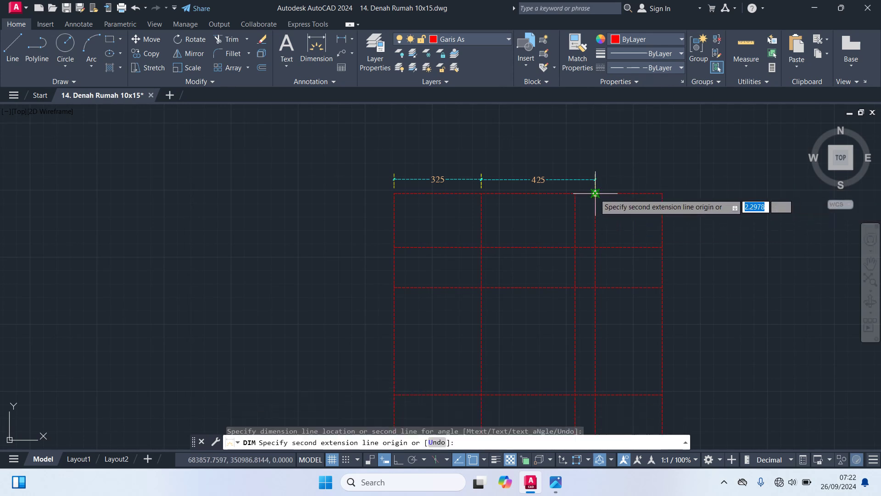
click(662, 193)
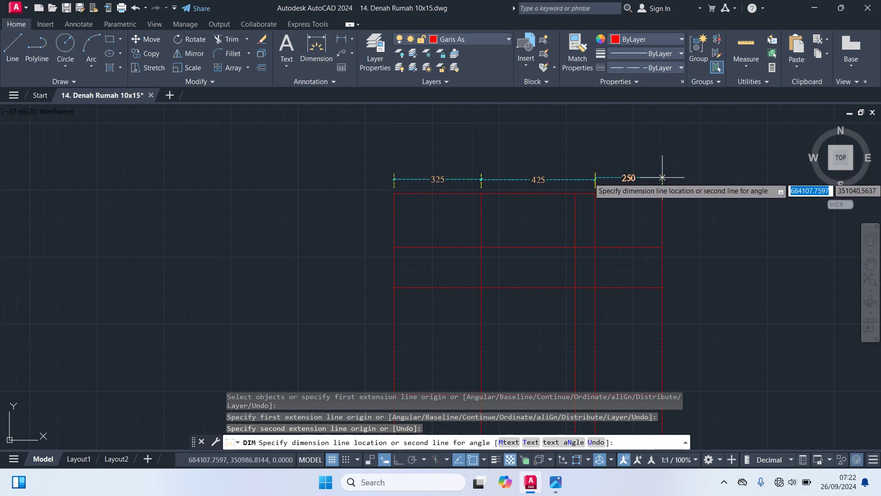
click(662, 179)
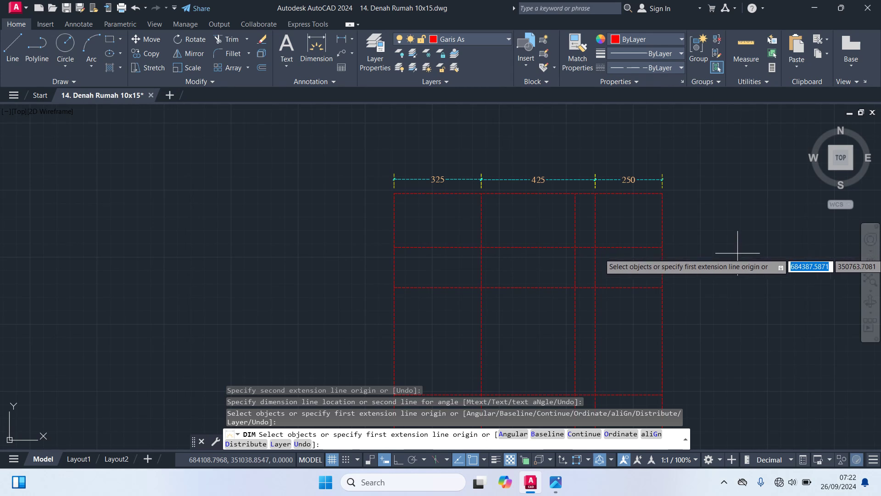
- Place 325, 350 and 325 linear dimensions in a row beneath the plan's bottom edge
middle_drag(747, 277, 728, 130)
middle_drag(459, 356, 429, 353)
click(409, 284)
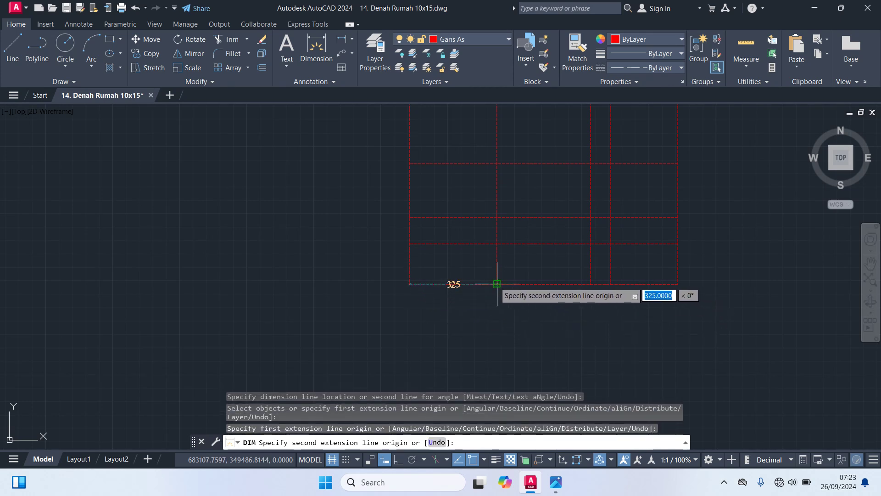
click(497, 285)
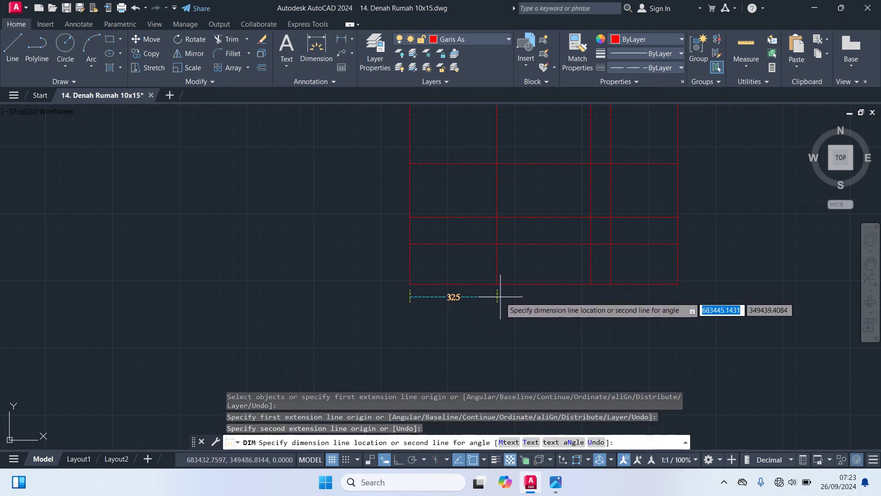
click(500, 298)
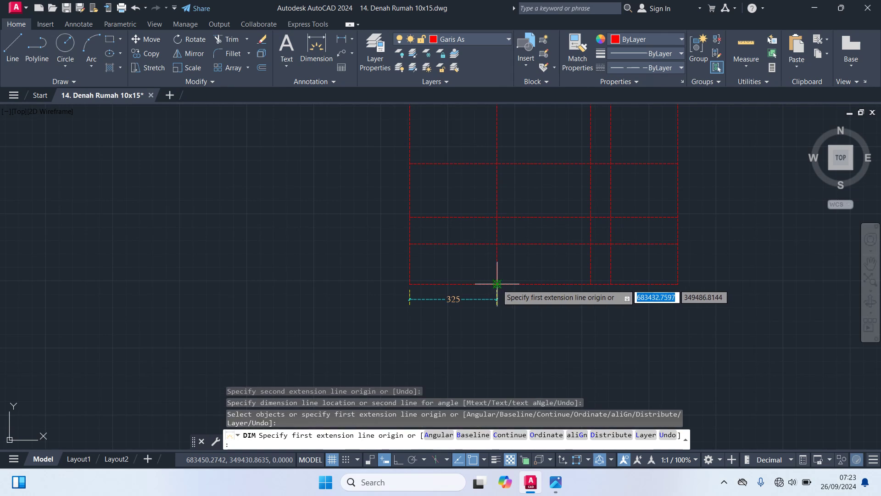
click(501, 284)
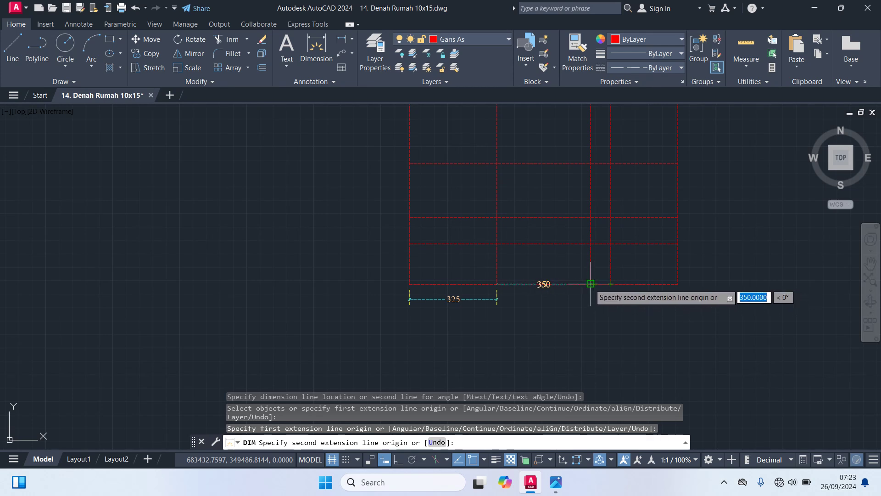
click(591, 283)
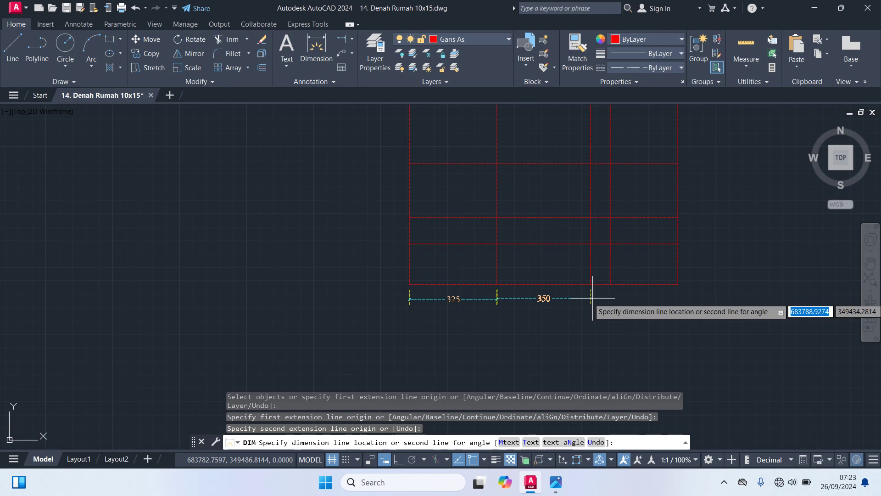
click(592, 298)
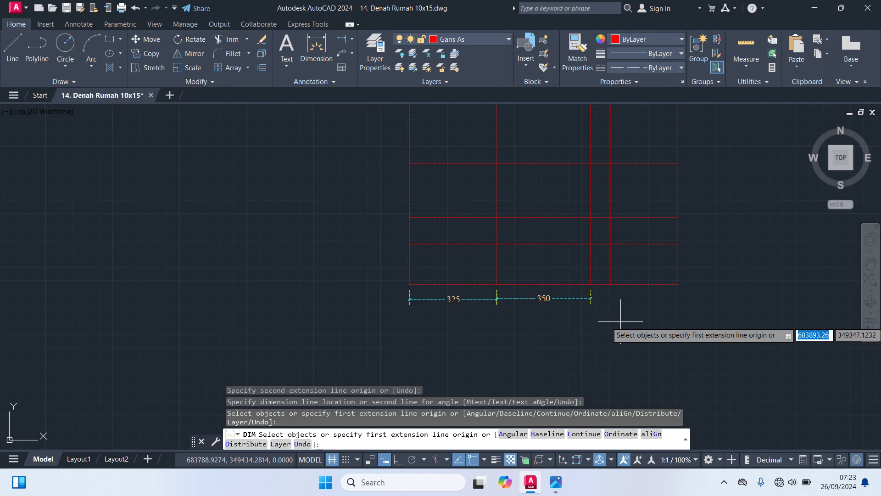
scroll(621, 302, up, 2)
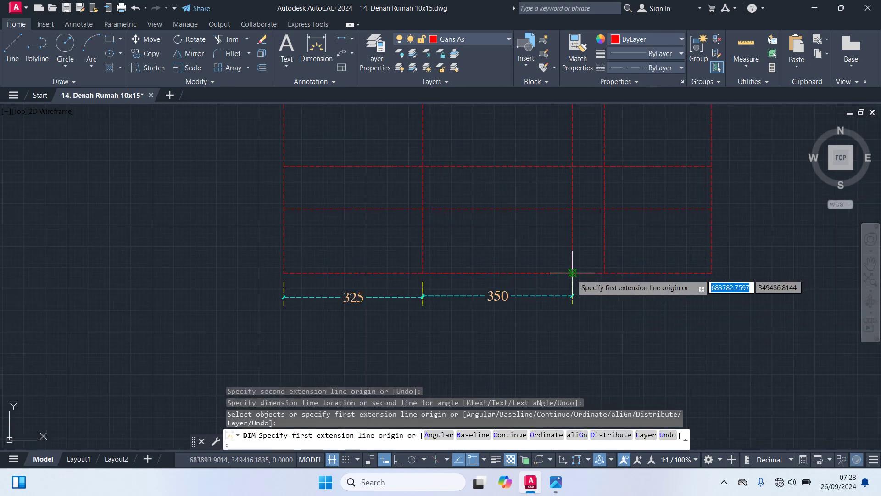
click(572, 273)
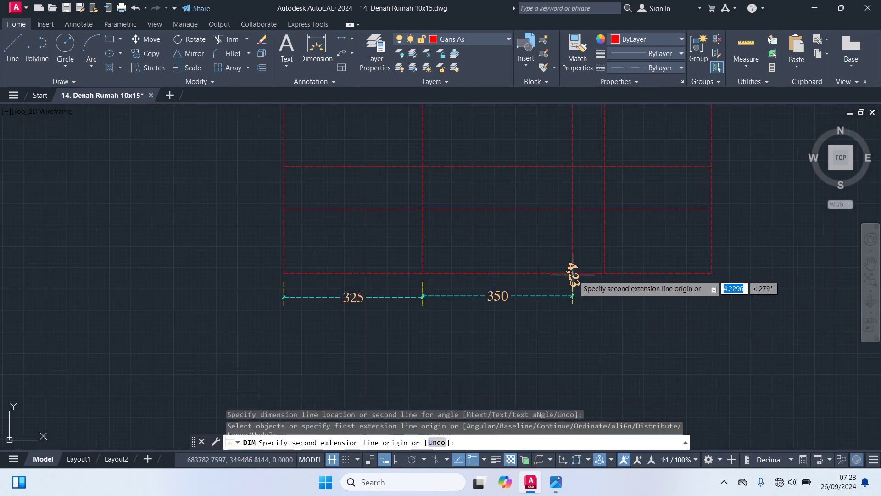
click(711, 272)
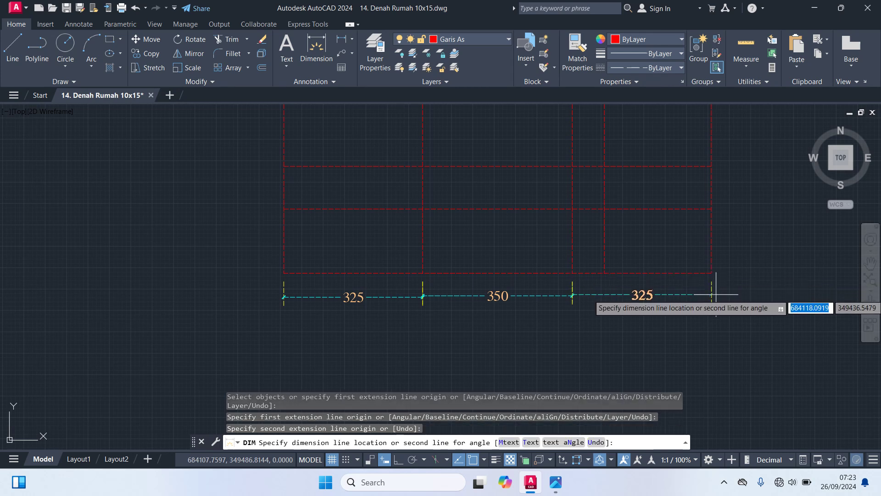
click(715, 294)
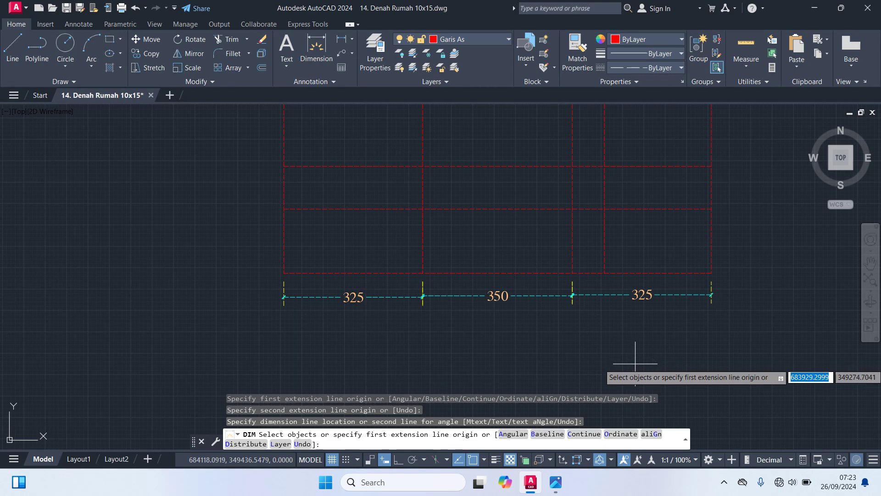
scroll(637, 365, down, 2)
scroll(641, 361, down, 2)
scroll(576, 203, down, 2)
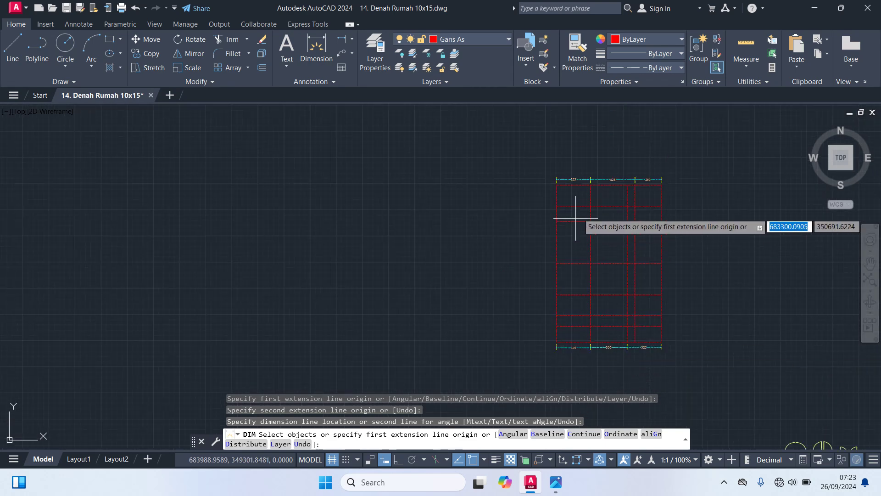
scroll(620, 167, up, 3)
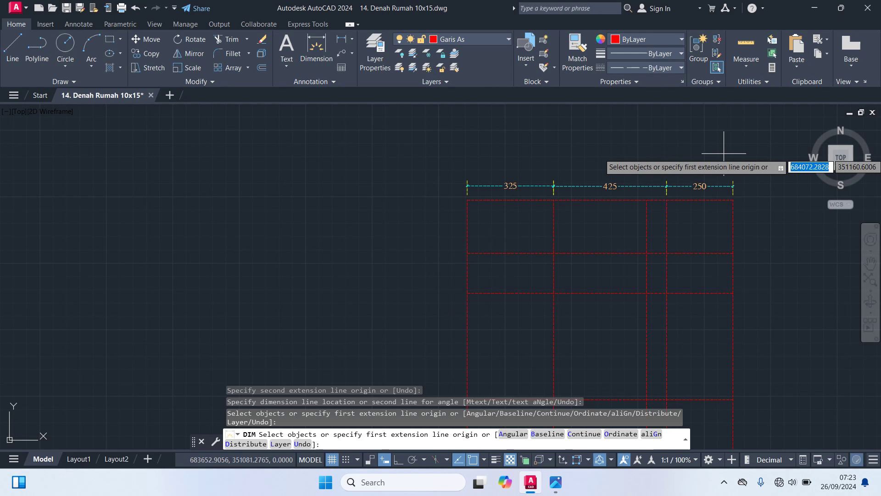
- Dimension the top of the right wall with in-line vertical spans of 200 and 150
middle_drag(723, 155, 650, 155)
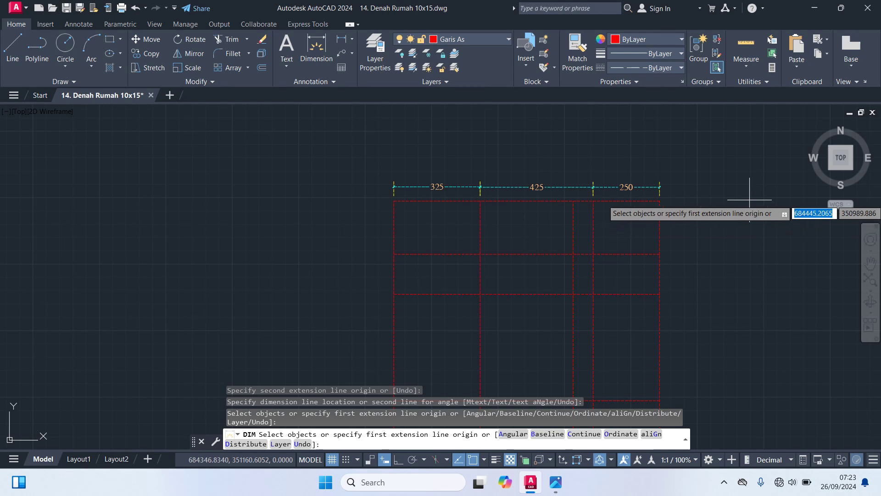
scroll(660, 231, up, 2)
click(660, 183)
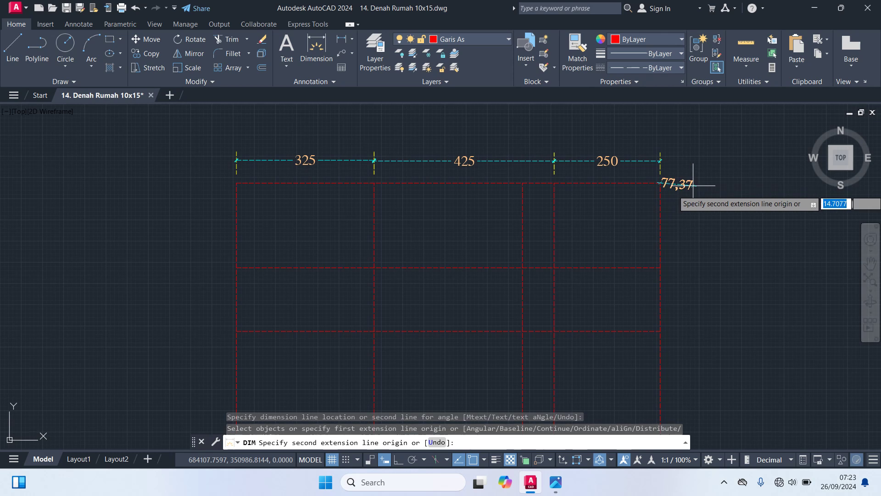
click(660, 268)
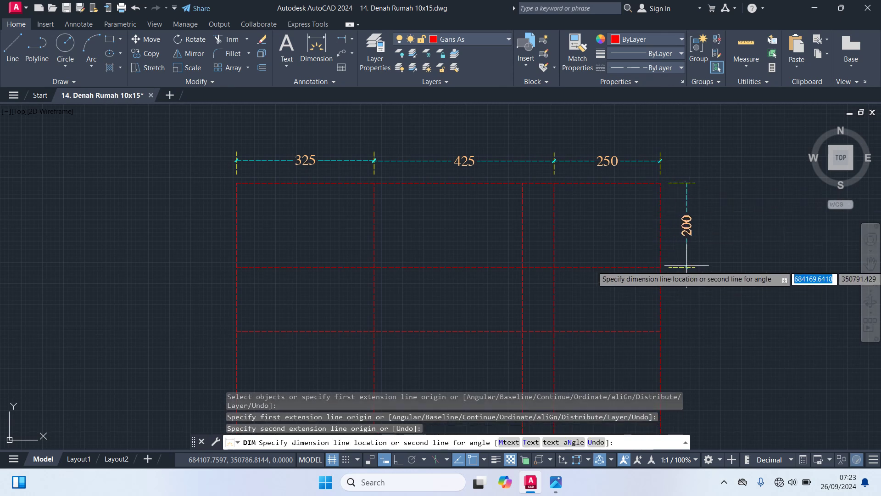
click(687, 265)
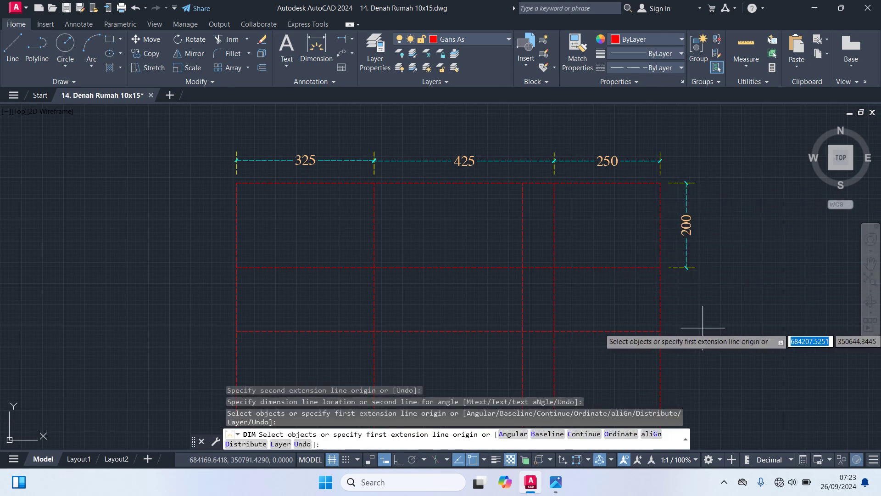
middle_drag(695, 321, 647, 256)
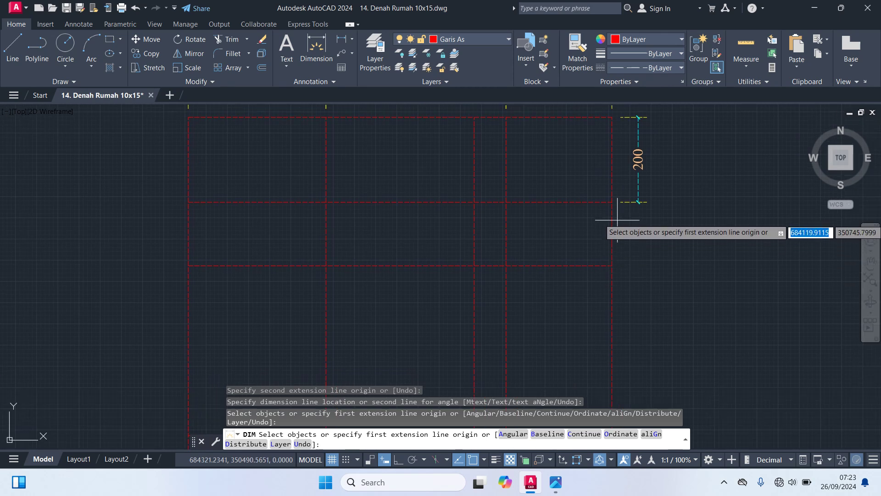
click(612, 201)
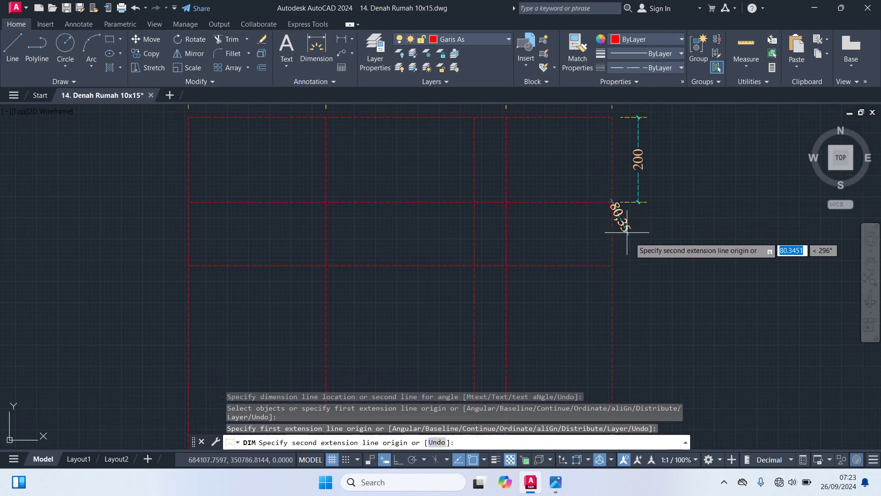
click(612, 266)
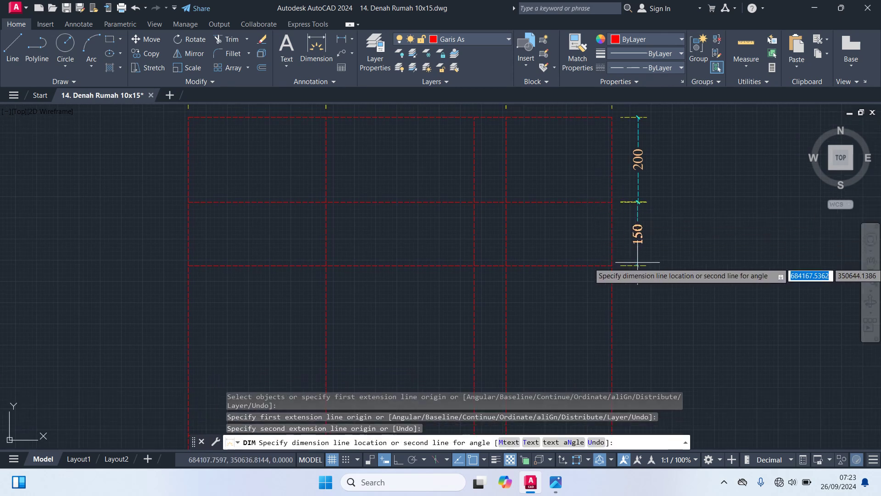
click(638, 263)
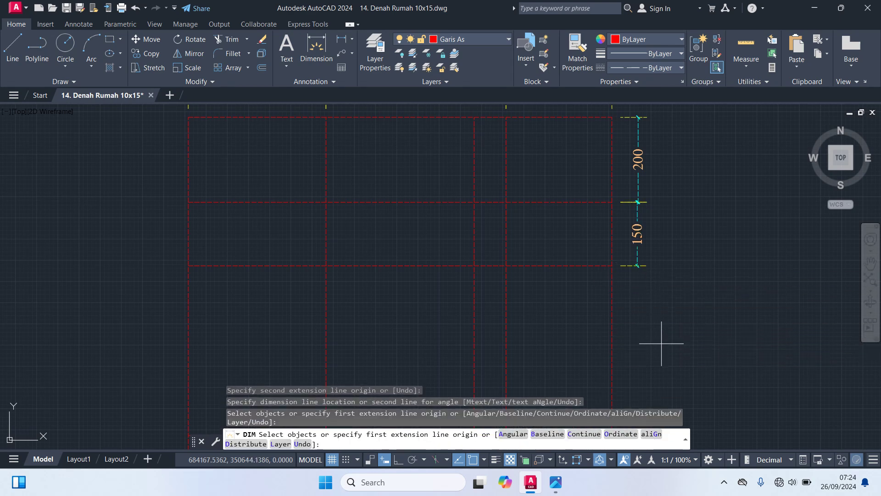
- Add a 400 vertical dimension beside the right wall
middle_drag(664, 345, 638, 212)
click(586, 301)
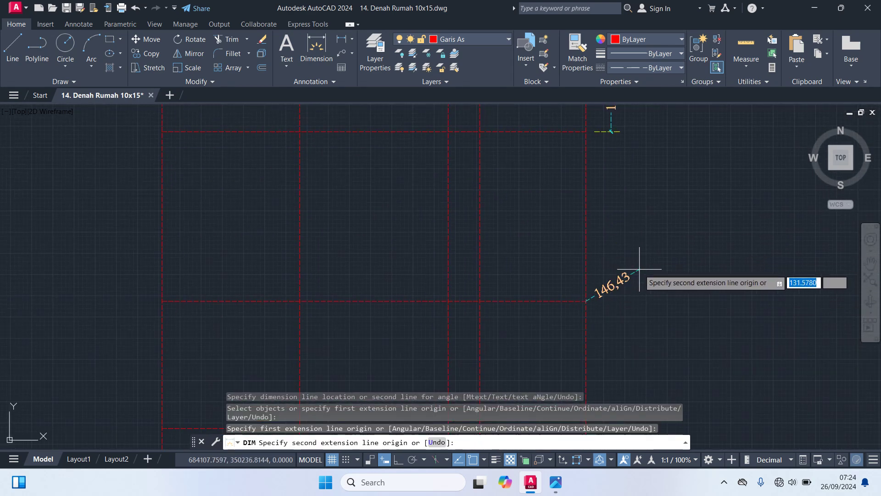
click(585, 131)
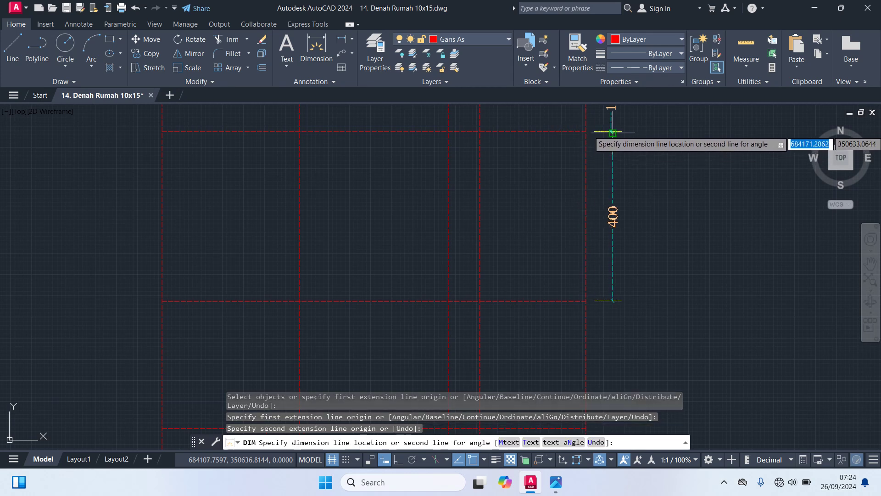
scroll(612, 132, up, 4)
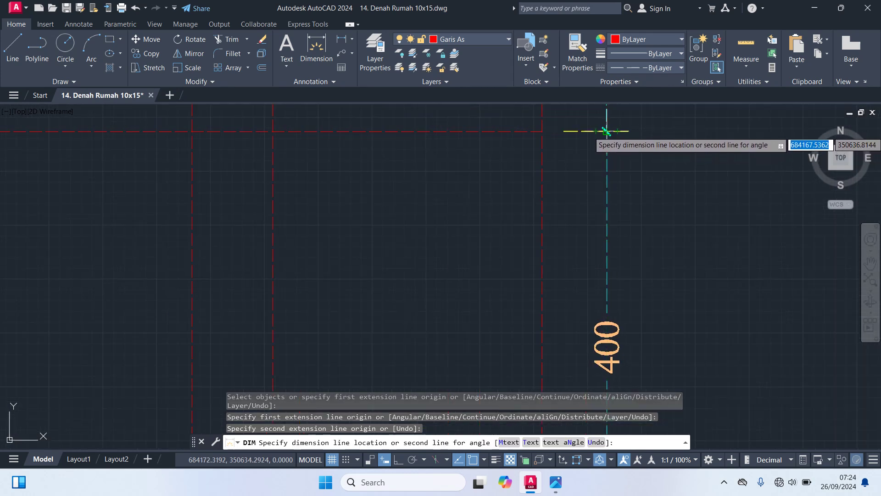
click(606, 131)
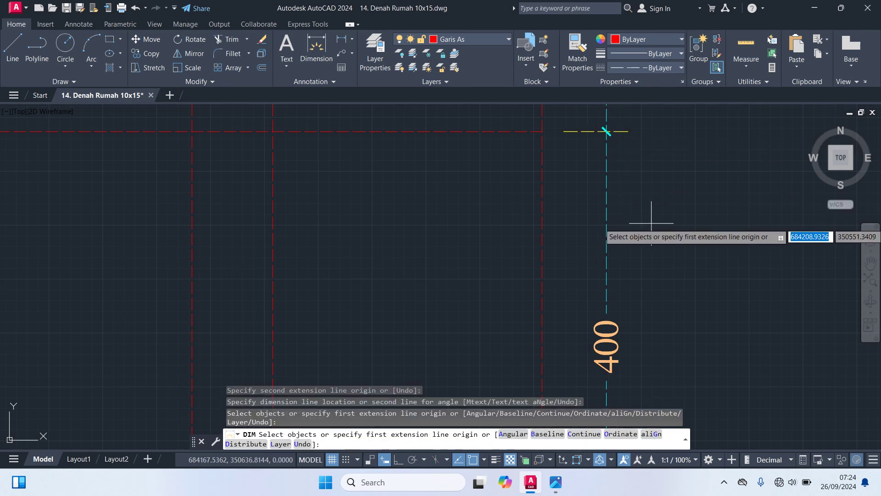
scroll(668, 272, down, 5)
scroll(656, 276, up, 2)
scroll(634, 282, up, 2)
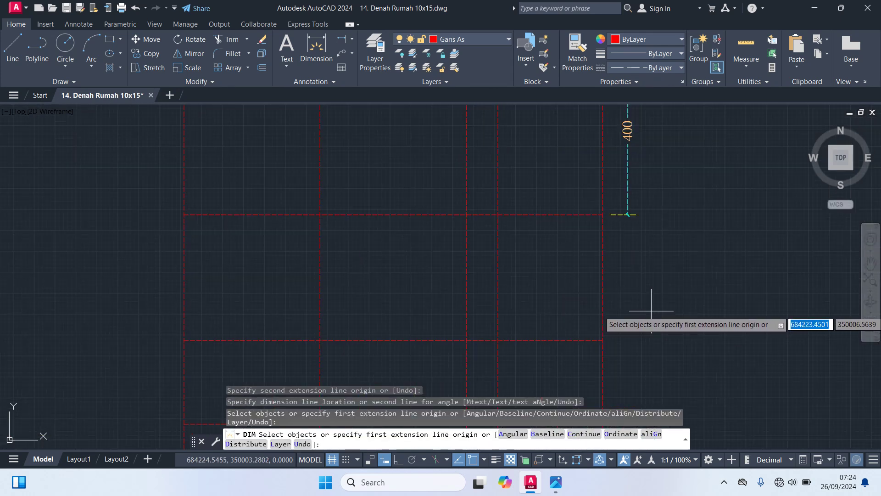
key(Return)
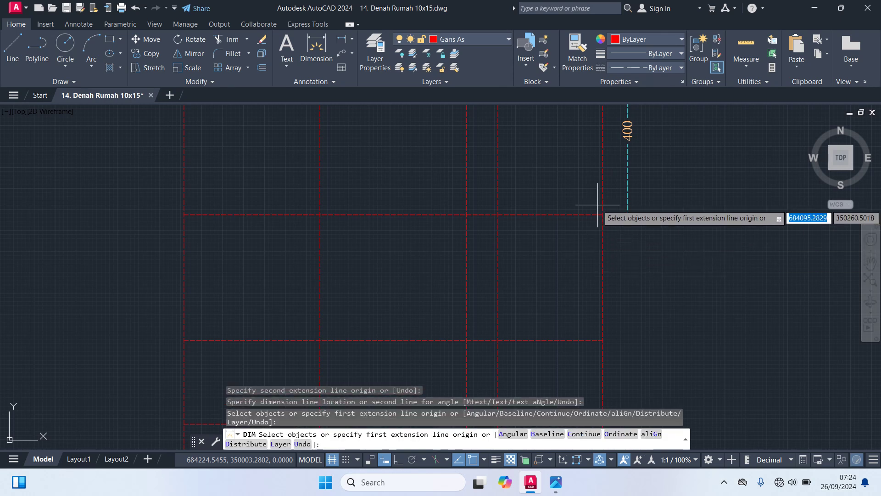
- Start a 300 span on the right wall, then cancel it and restart DIM
click(603, 214)
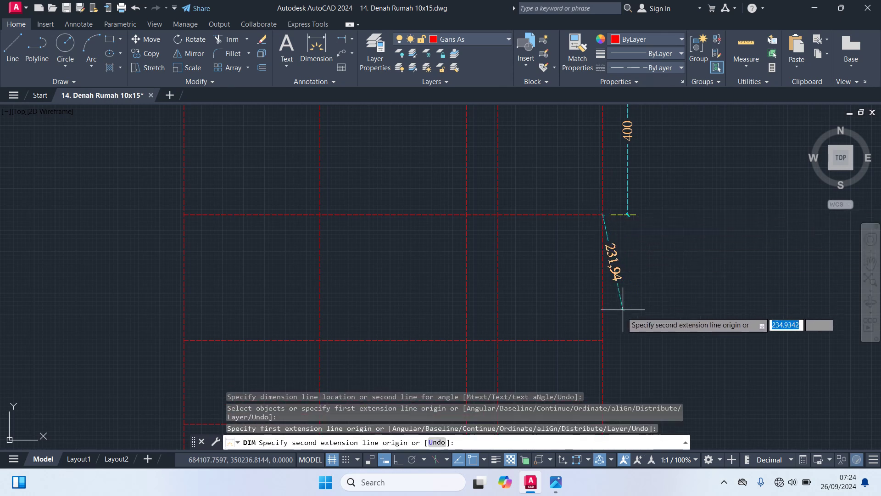
click(603, 340)
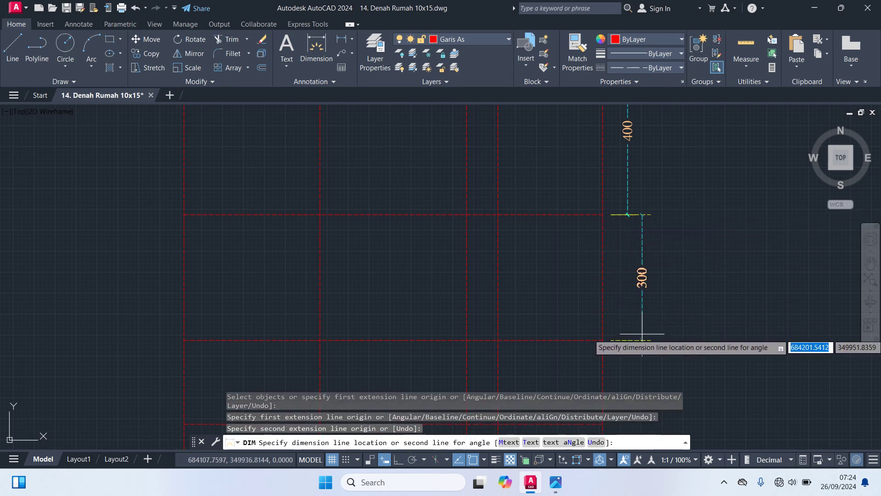
scroll(642, 333, down, 4)
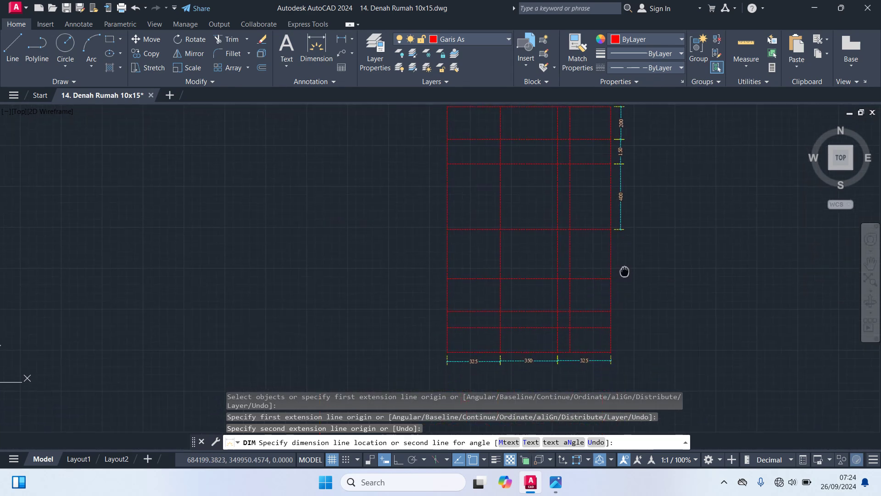
key(Escape)
key(Return)
scroll(625, 264, up, 3)
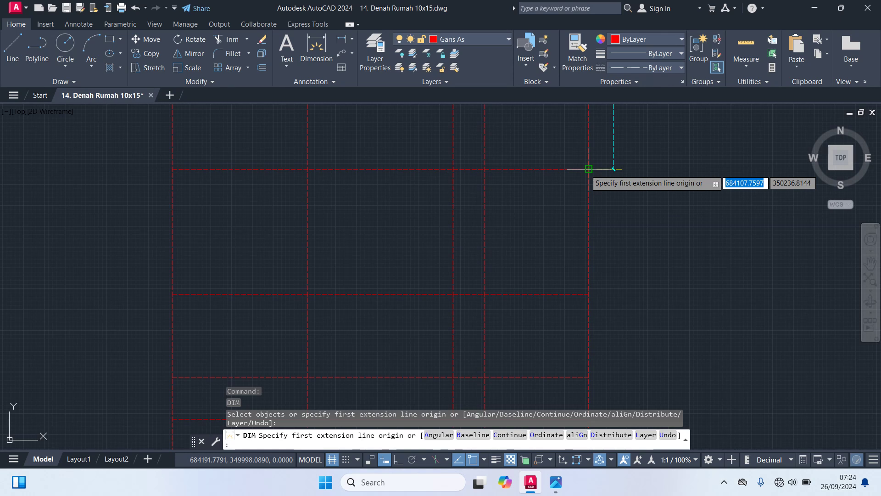
- Place the 500 and 250 vertical dimensions in line to complete the right side
click(589, 168)
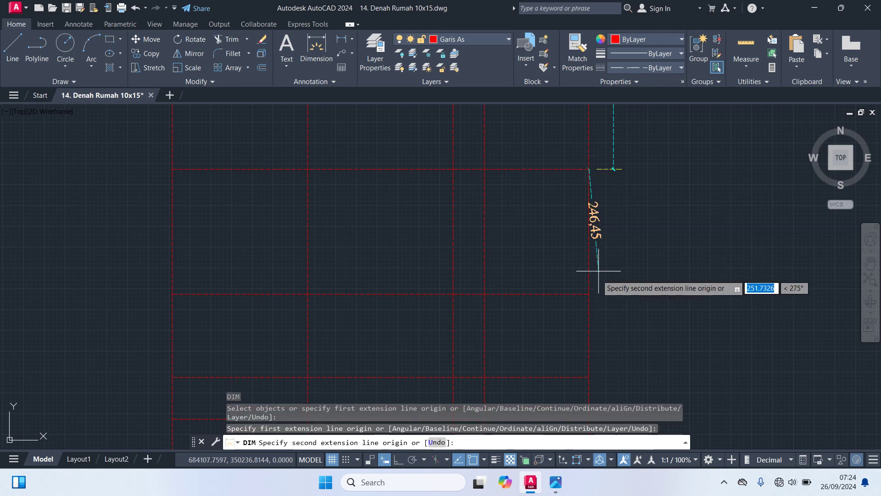
click(588, 377)
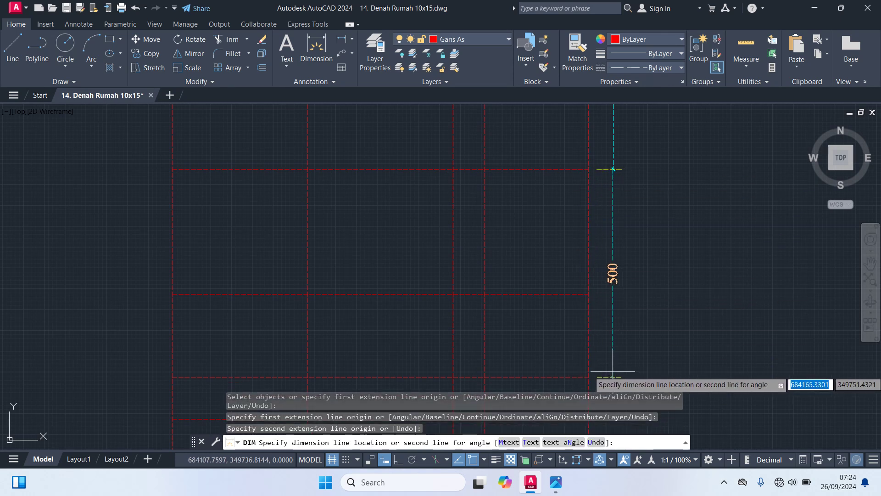
click(613, 370)
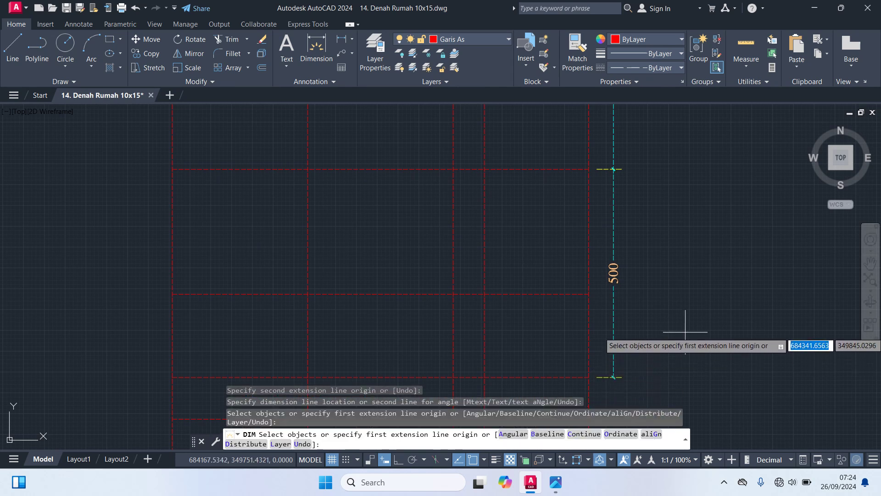
scroll(685, 327, down, 2)
middle_drag(685, 326, 650, 223)
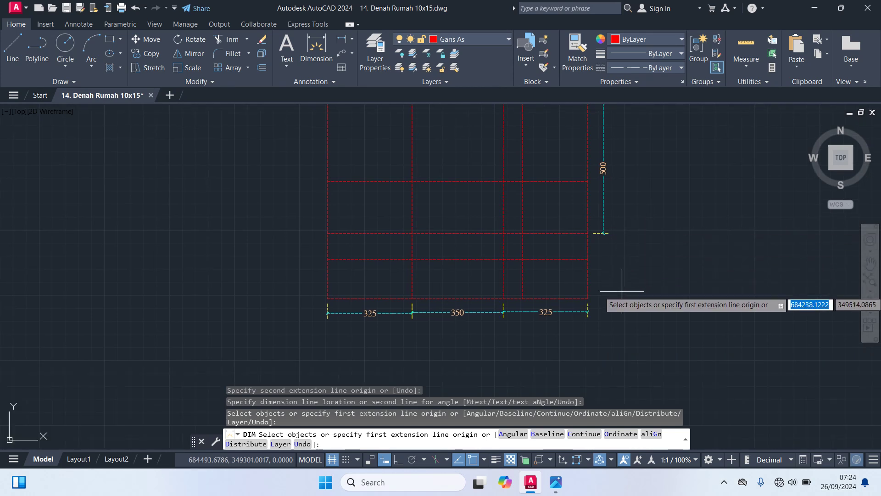
click(588, 299)
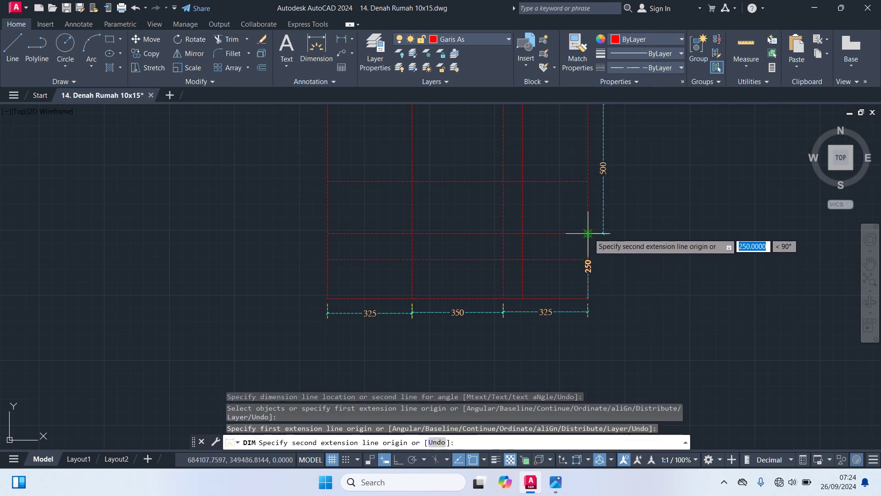
click(588, 233)
scroll(603, 239, up, 6)
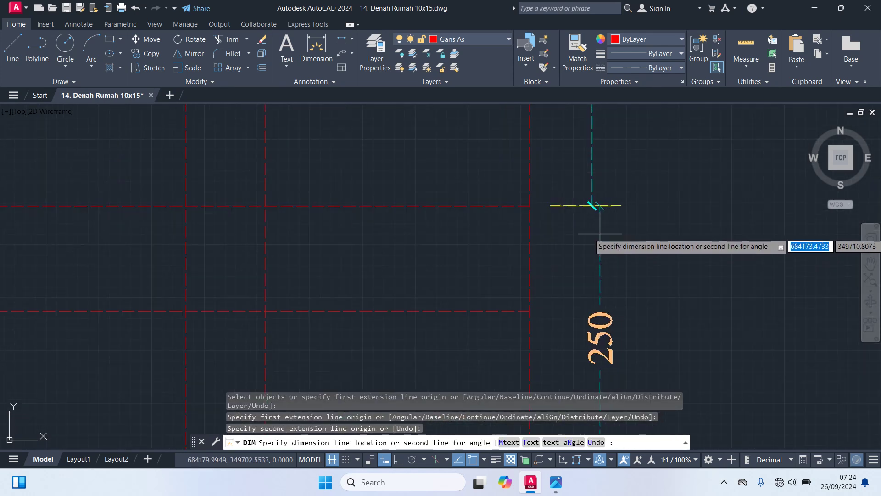
click(592, 205)
scroll(688, 283, down, 6)
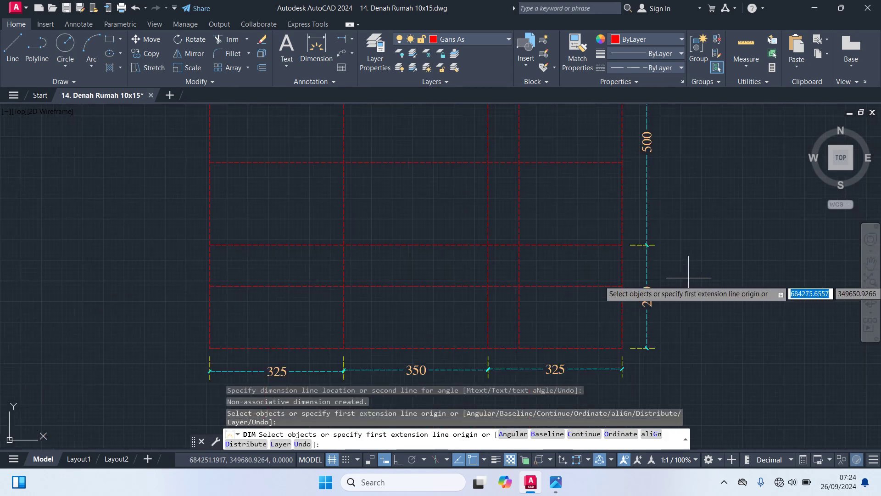
scroll(710, 299, down, 2)
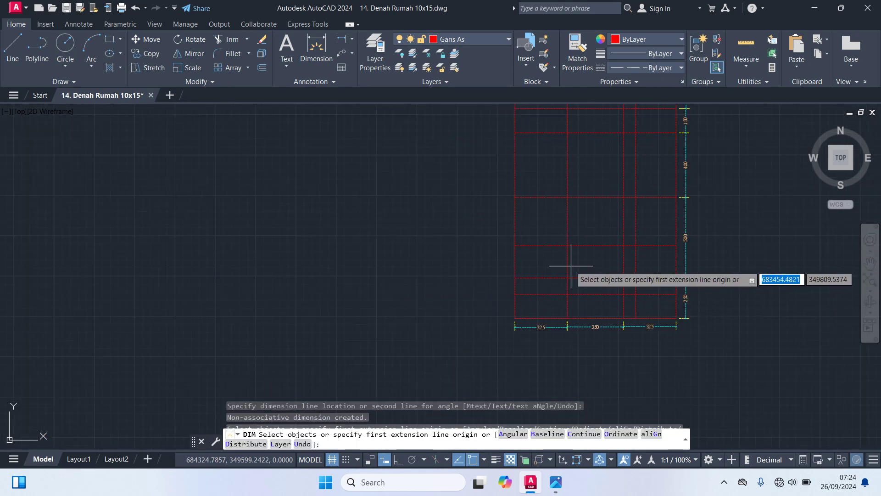
- Dimension the first left-side spans, 150 and 300, starting from the bottom-left corner
scroll(464, 325, up, 4)
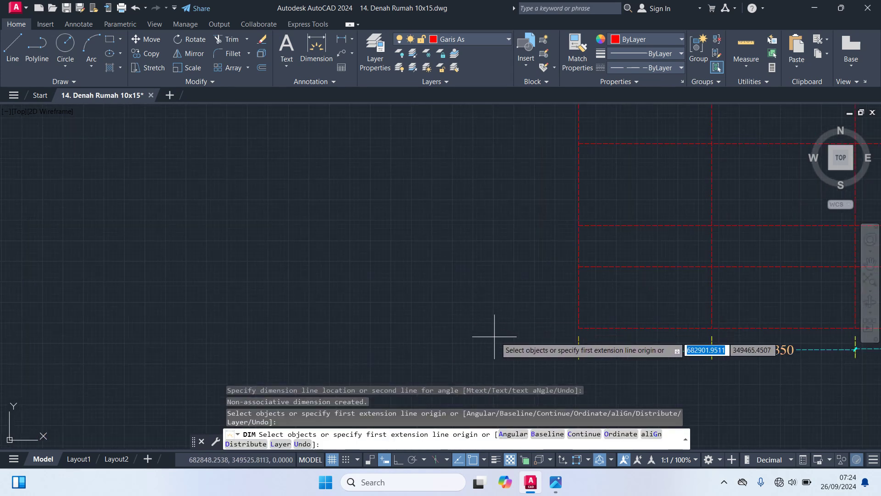
click(579, 328)
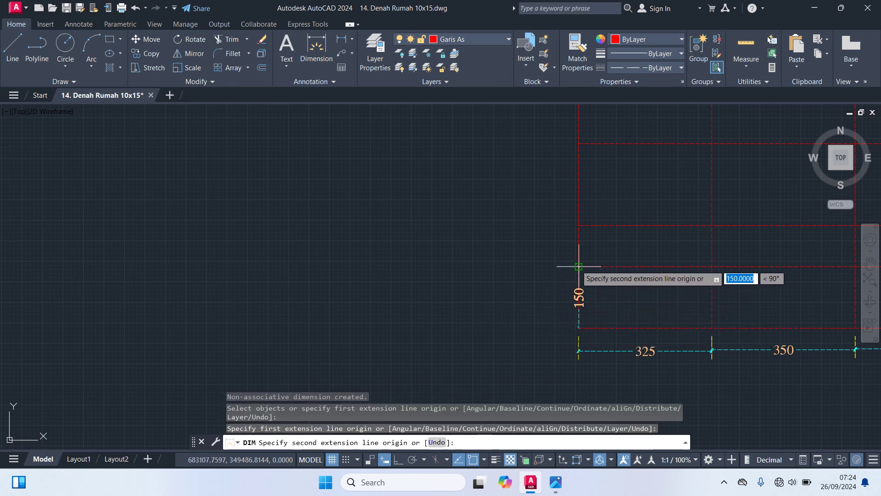
click(578, 267)
click(553, 271)
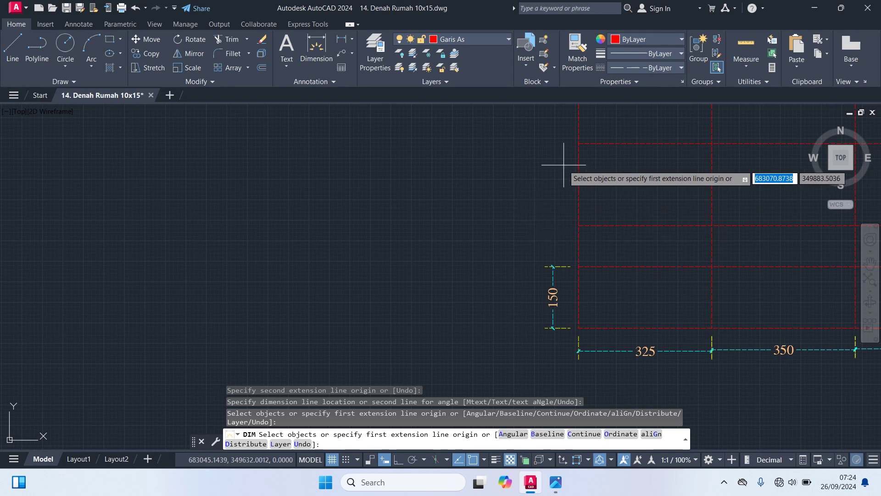
click(579, 143)
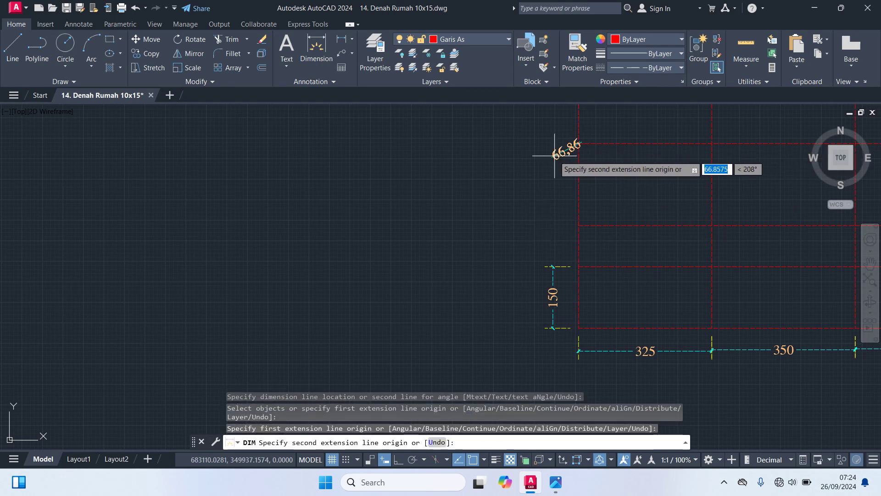
click(571, 266)
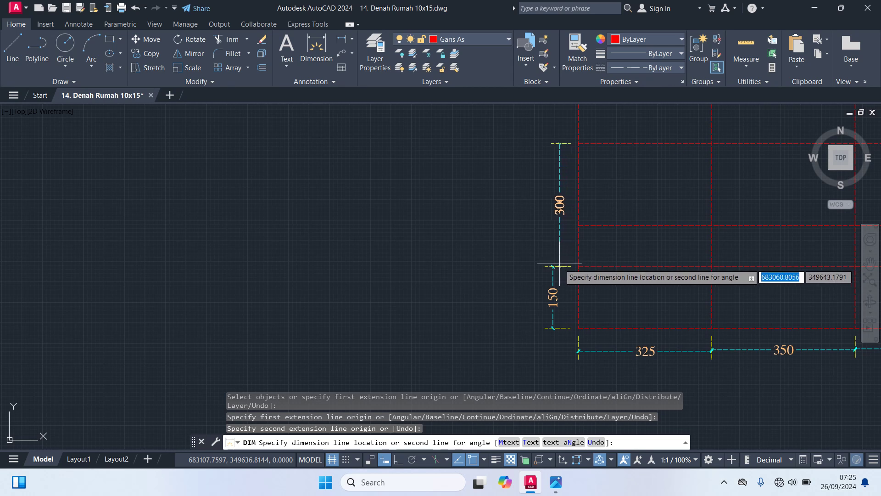
click(552, 265)
- Add the next 300 and 400 vertical dimensions further up the left wall
middle_drag(508, 190, 519, 337)
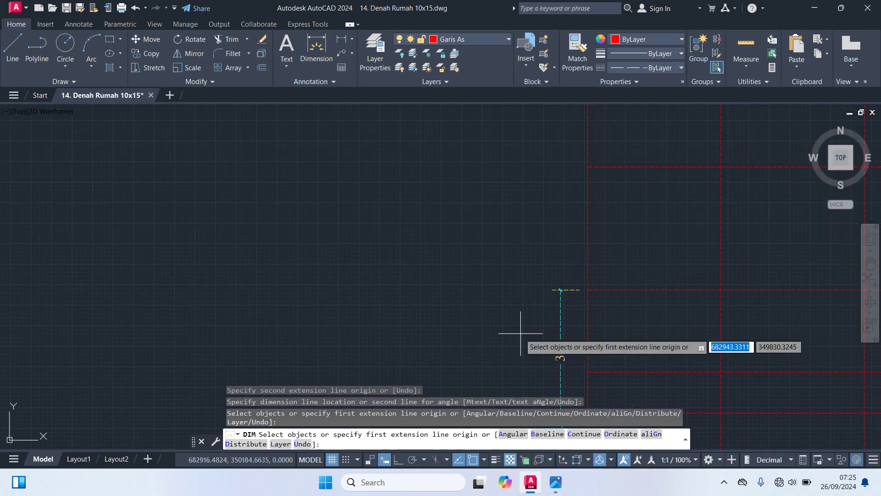
click(588, 289)
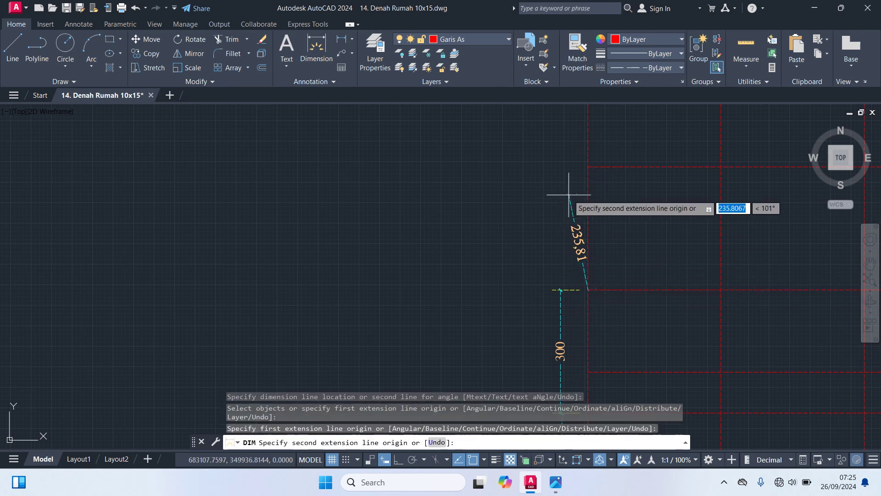
click(588, 165)
click(560, 156)
middle_drag(556, 272, 533, 301)
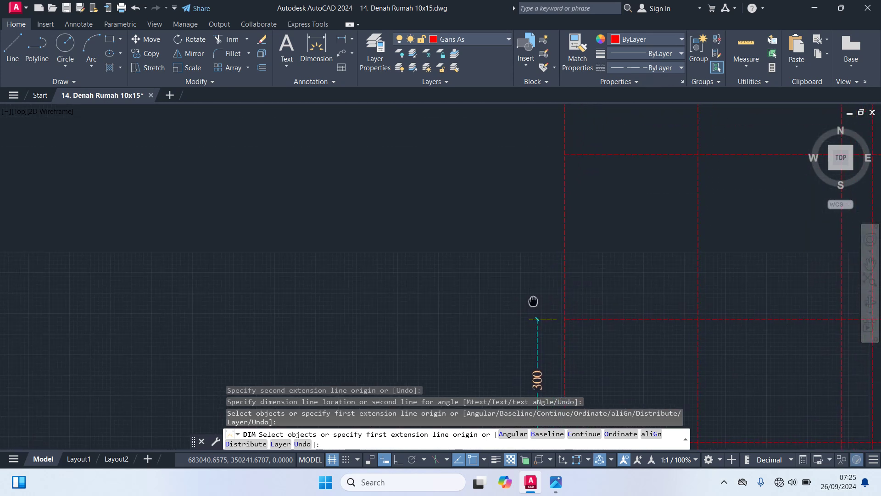
click(560, 316)
middle_drag(522, 226, 546, 322)
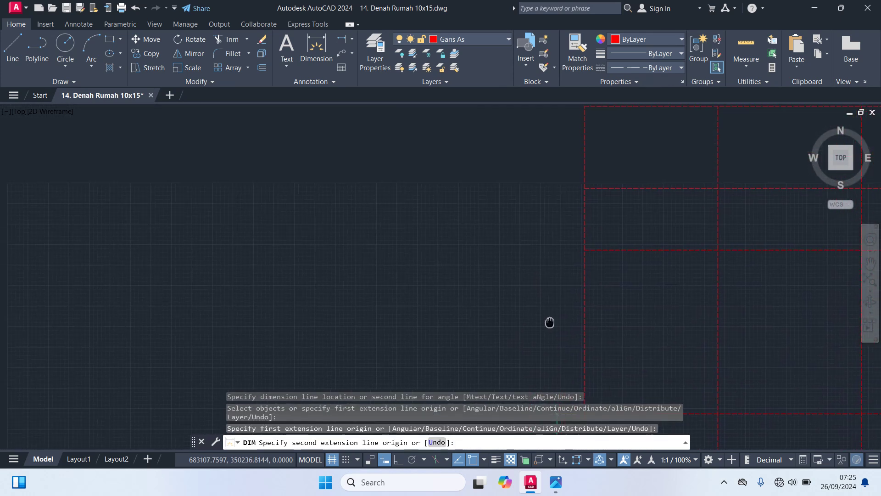
click(581, 248)
click(553, 247)
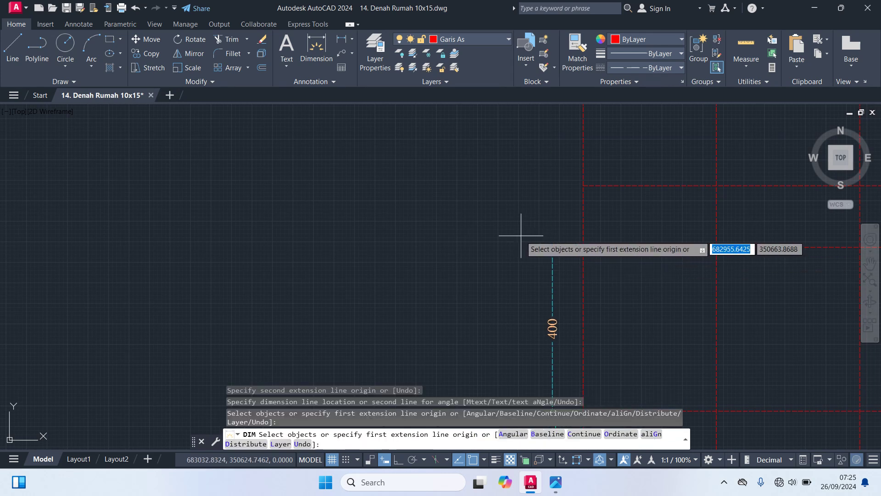
- Add the final 350 dimension to the top-left corner, then zoom out to the whole plan
mouse_move(516, 236)
middle_down()
mouse_move(510, 379)
mouse_move(527, 360)
middle_up()
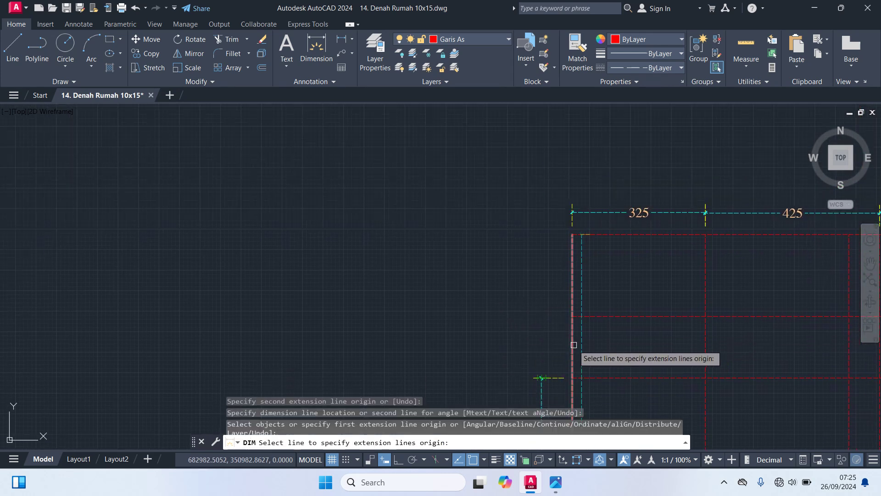
click(572, 377)
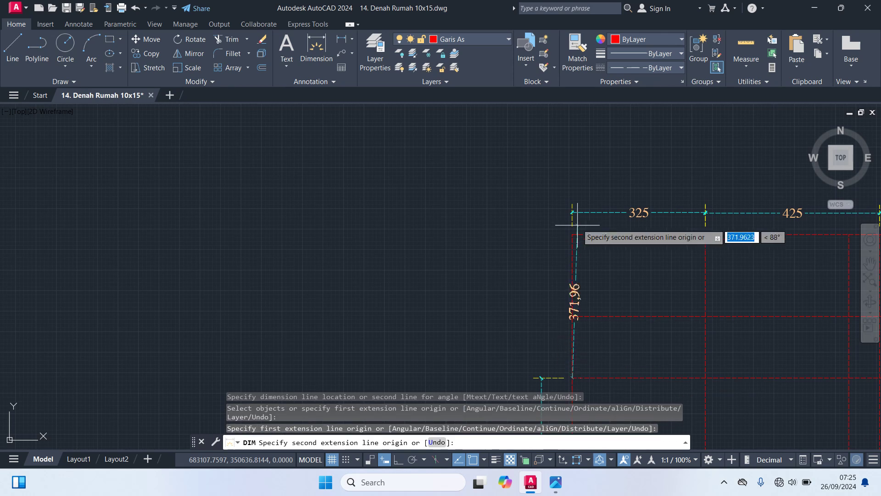
click(572, 212)
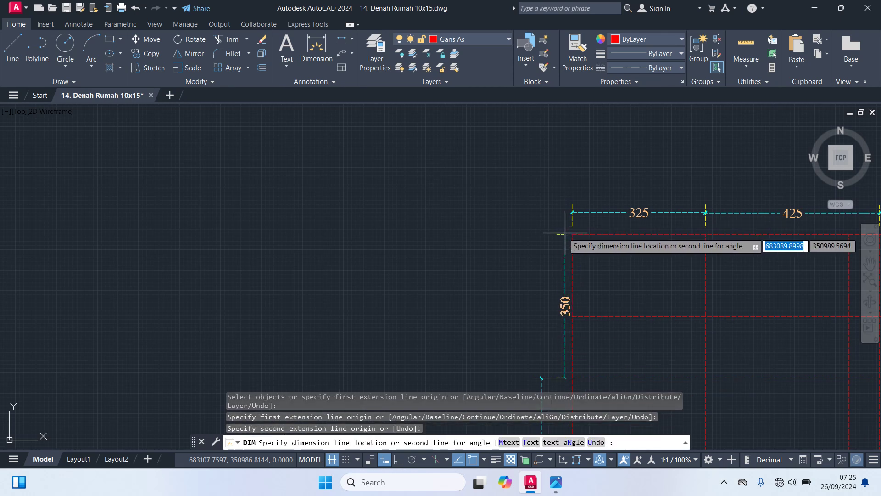
click(540, 229)
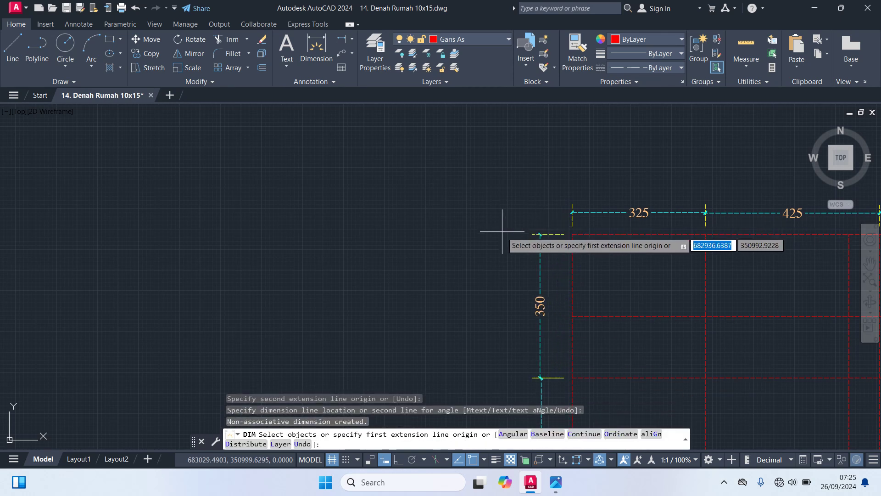
key(Escape)
scroll(501, 236, down, 3)
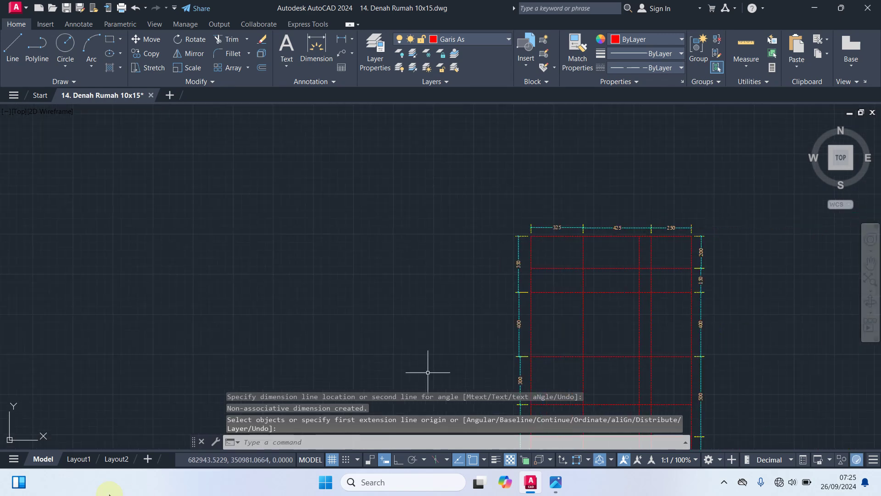
mouse_move(434, 285)
middle_down()
mouse_move(299, 159)
mouse_move(305, 209)
middle_up()
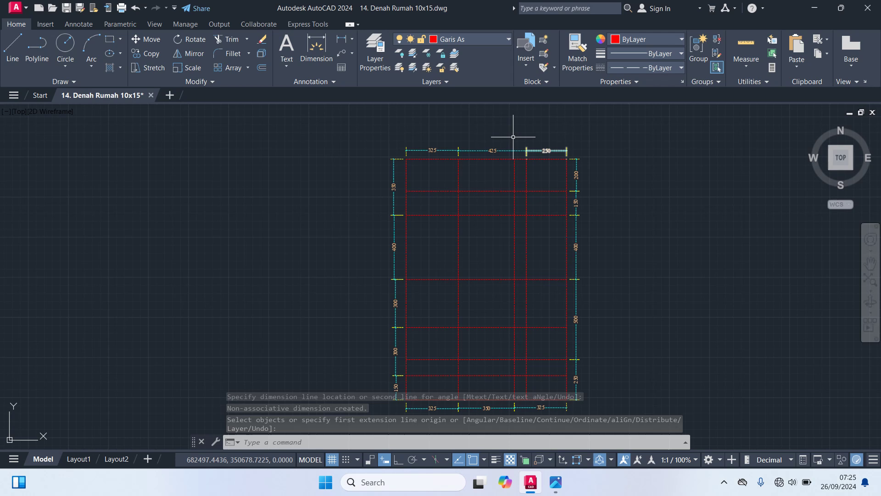
scroll(509, 134, up, 2)
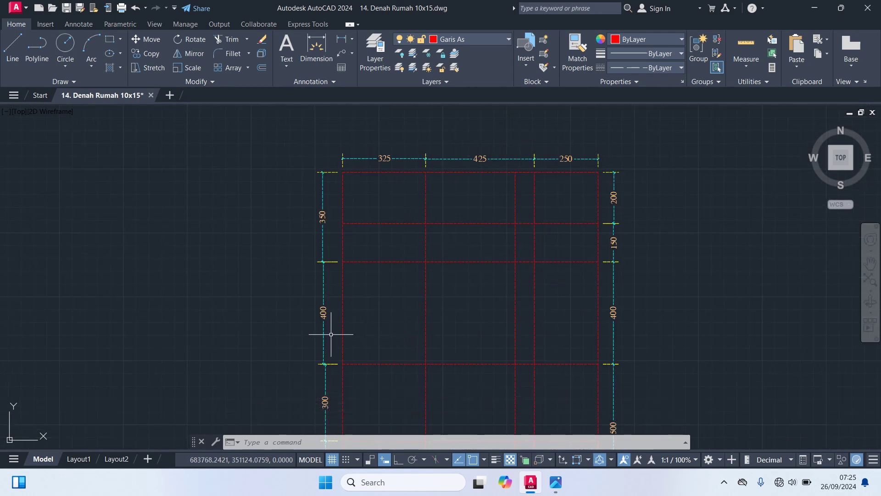
text(t)
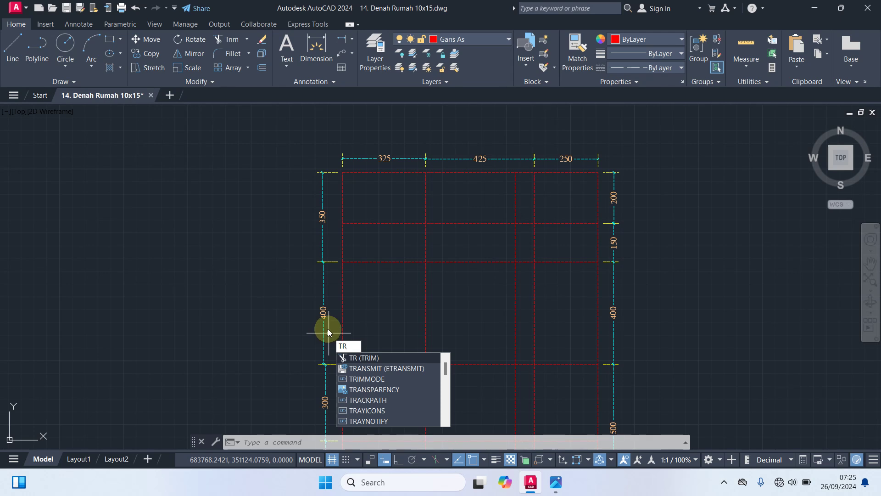
- Trim the left and middle parts of the upper horizontal line and both ends of the vertical line
key(Return)
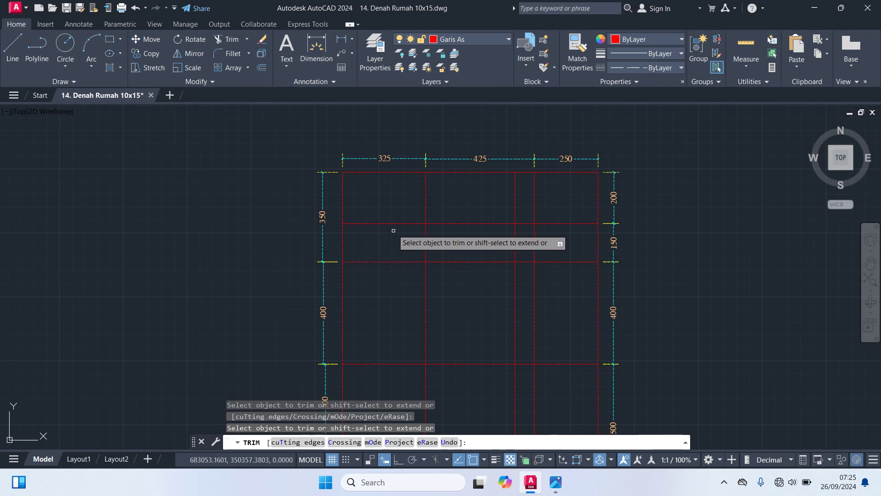
click(395, 224)
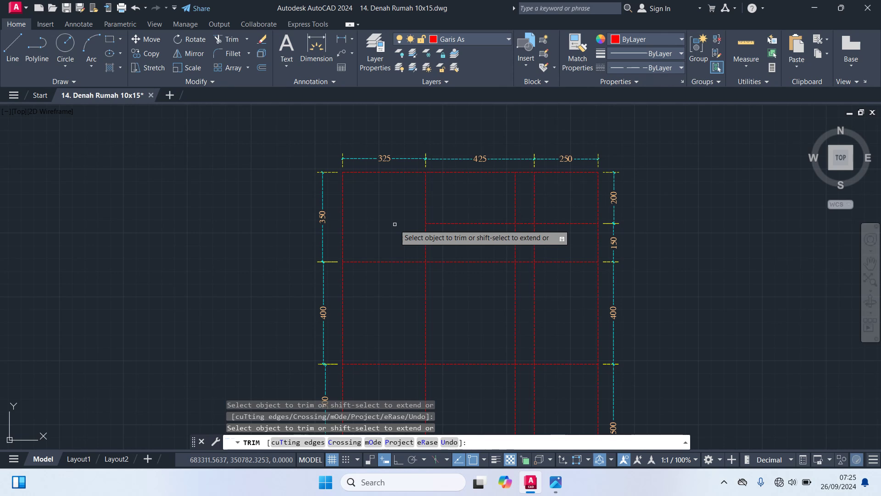
click(463, 224)
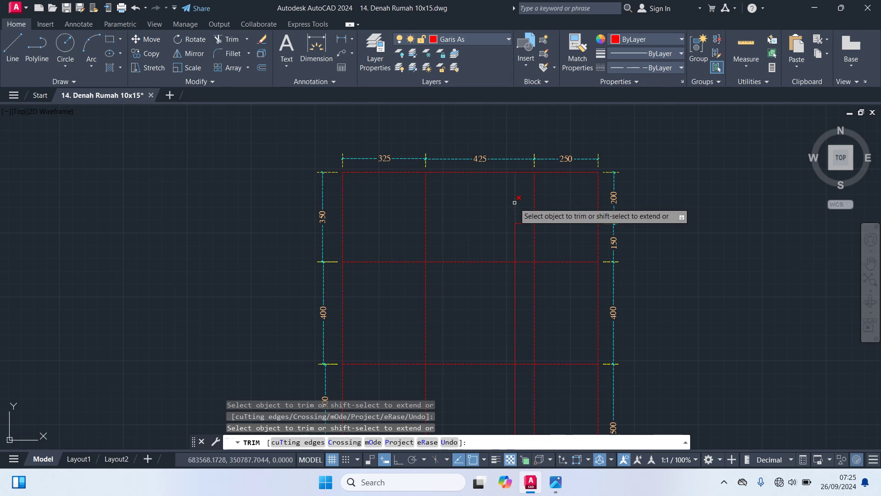
click(516, 202)
click(516, 246)
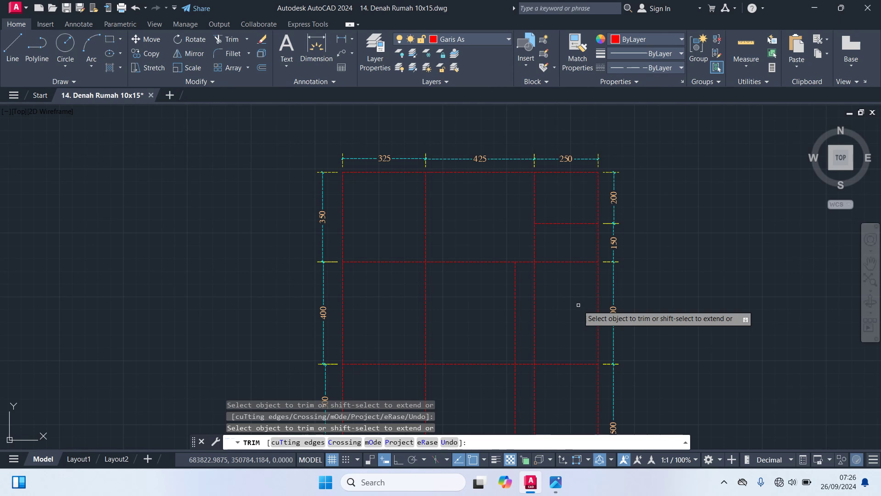
middle_drag(578, 305, 580, 271)
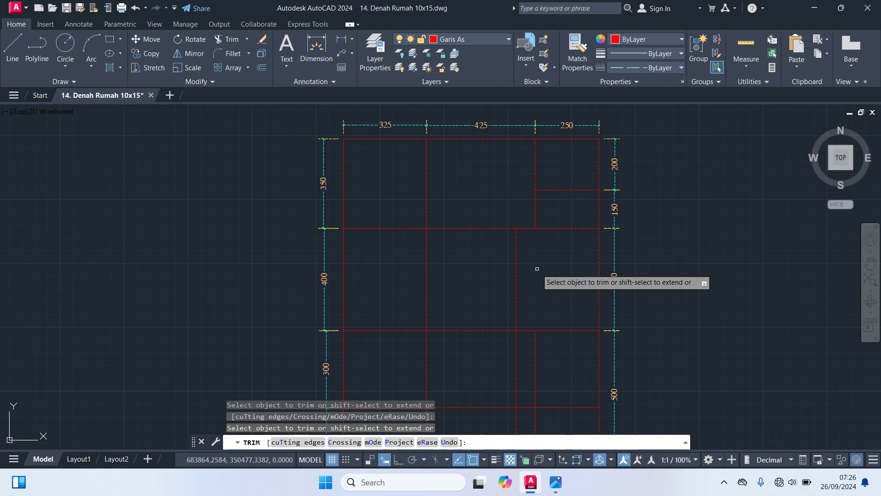
middle_drag(548, 279, 546, 166)
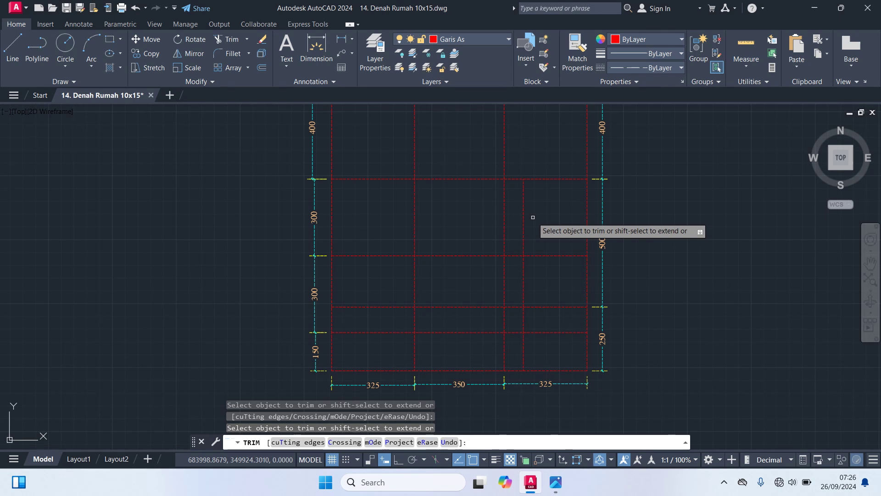
- Trim the surplus inner vertical and lower horizontal segments in the lower rooms, then end TRIM
click(524, 220)
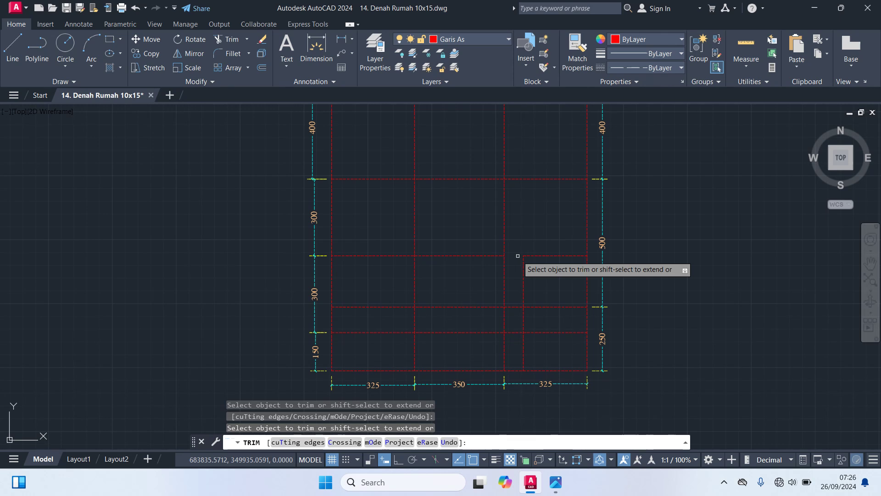
click(536, 253)
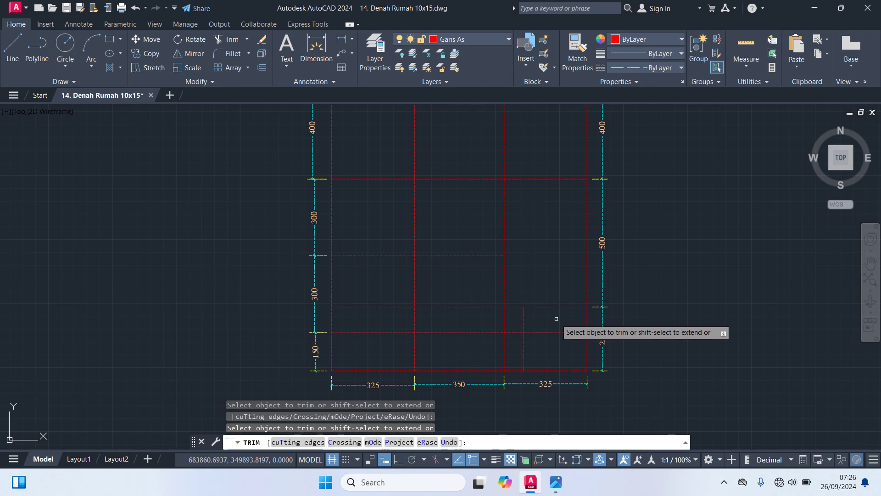
click(522, 312)
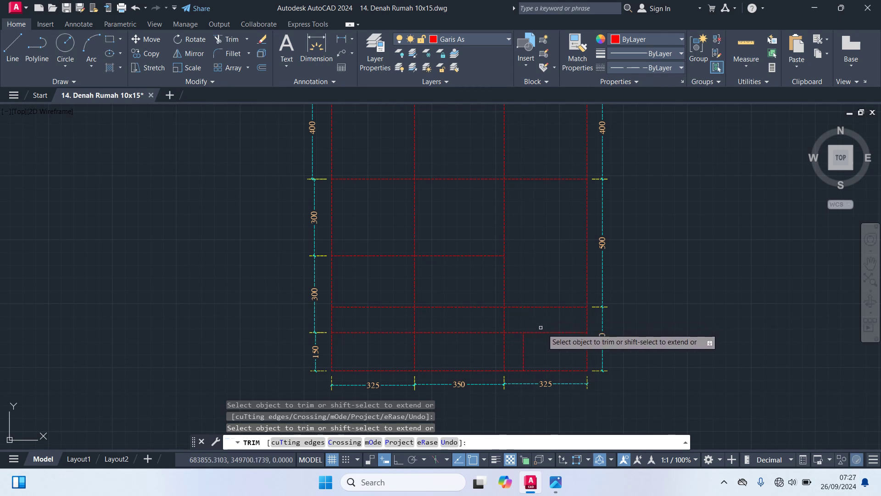
click(544, 332)
click(516, 332)
click(523, 338)
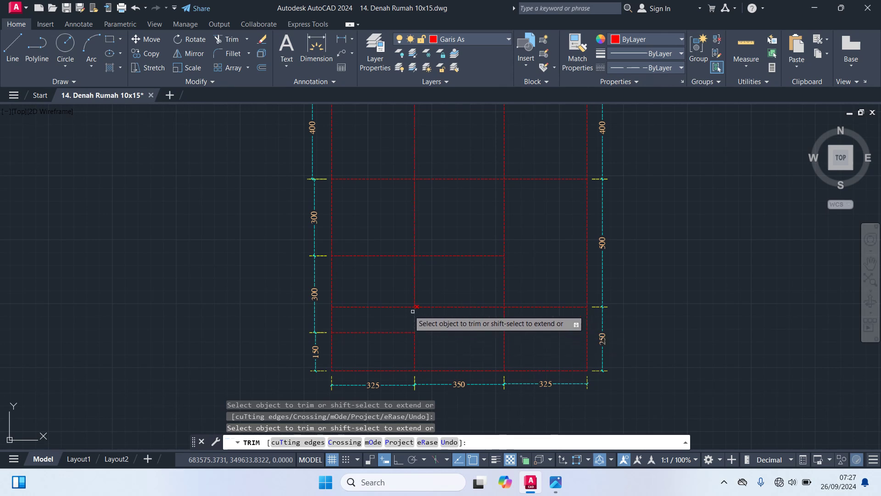
click(400, 305)
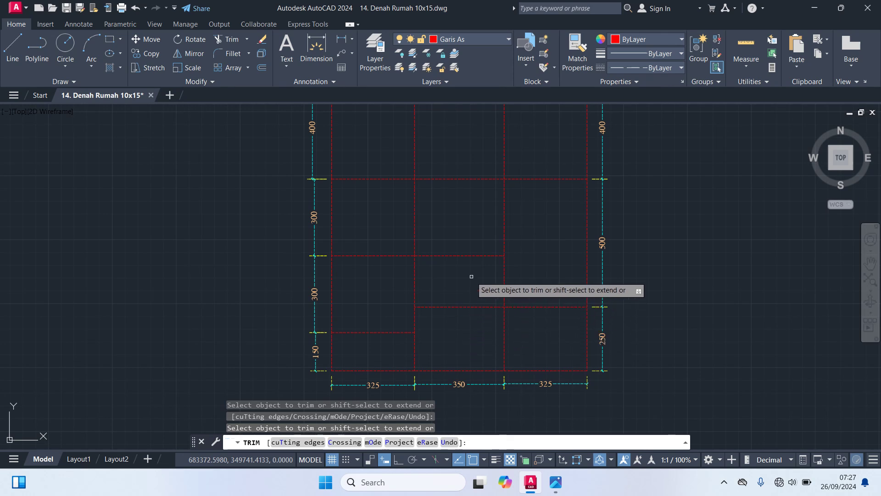
middle_drag(472, 275, 480, 325)
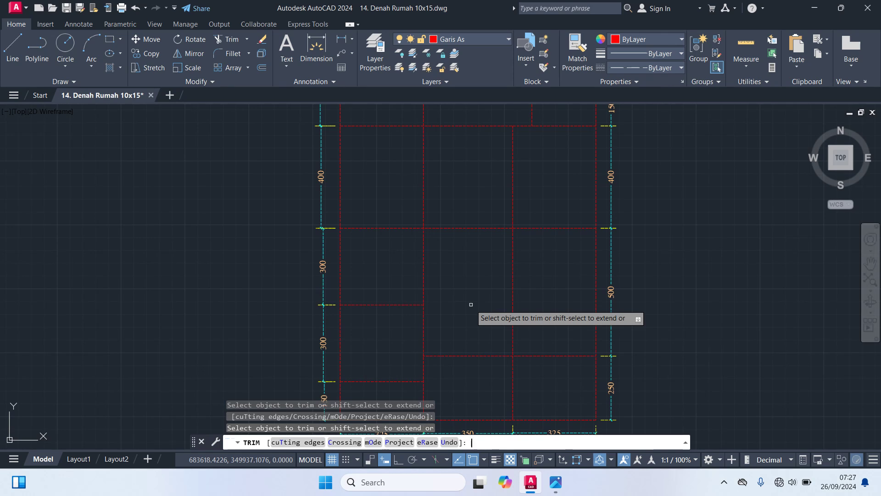
key(Return)
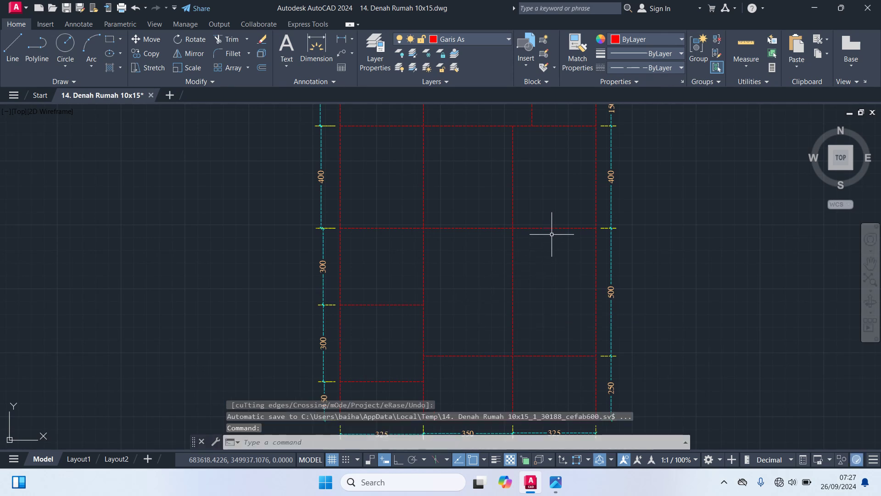
- Offset the horizontal wall line 100 units downward
text(o)
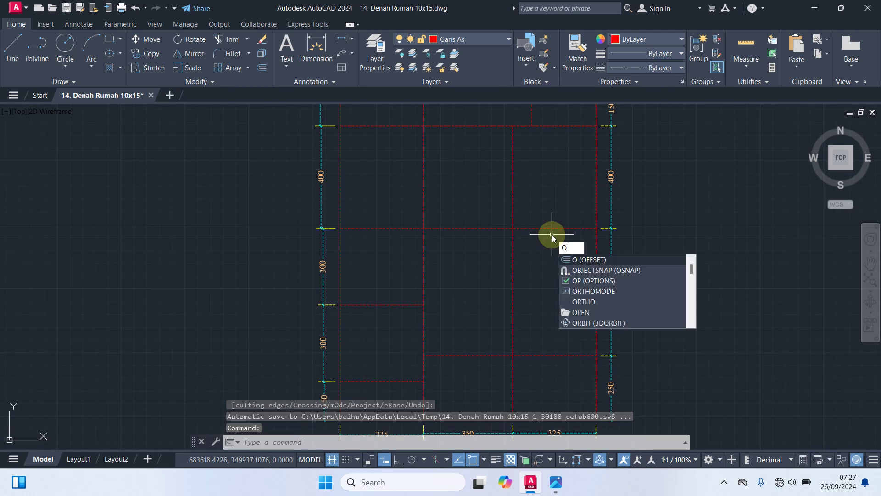
key(Return)
text(1)
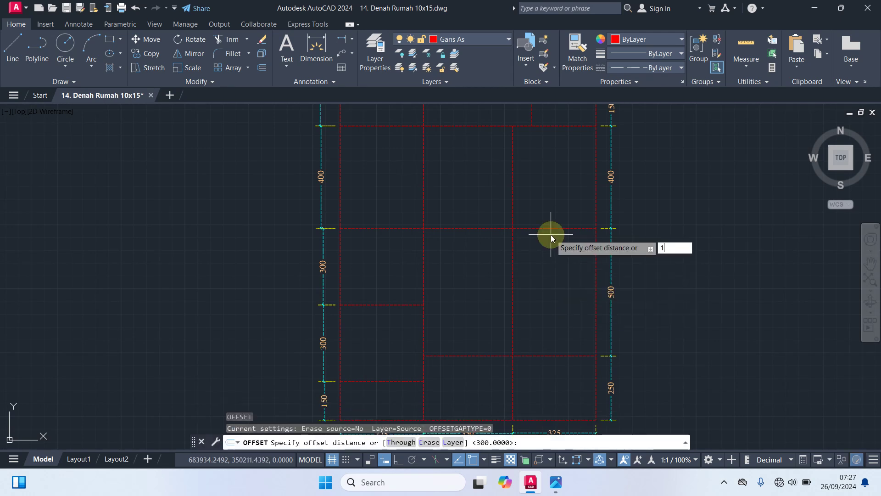
text(00)
key(Return)
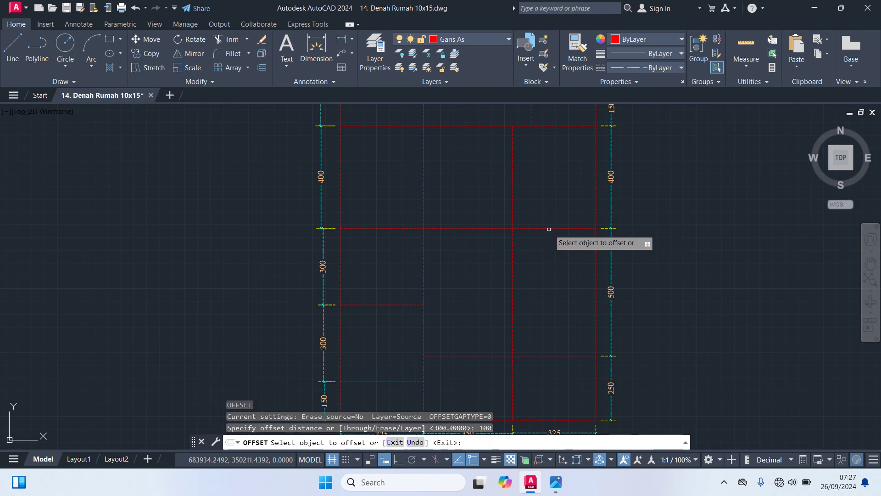
click(544, 228)
click(550, 267)
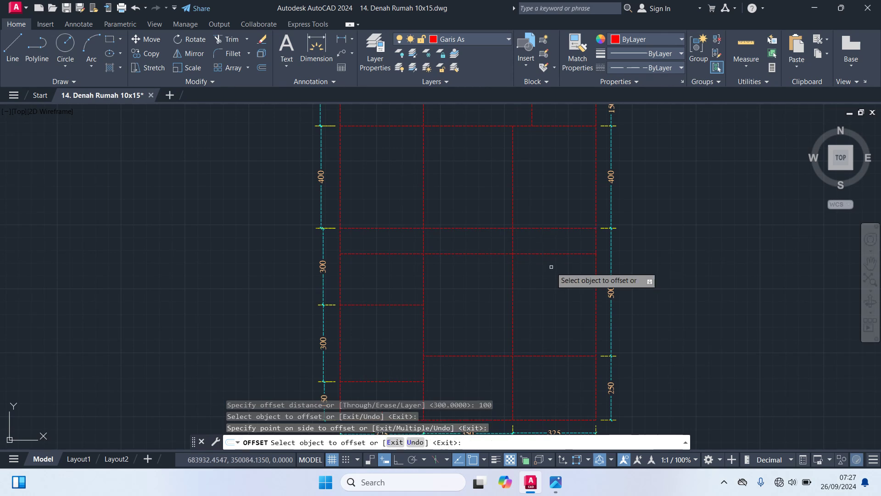
key(Return)
- Trim the new line's right segment, the middle wall stub and the extra horizontal piece
text(tr)
key(Return)
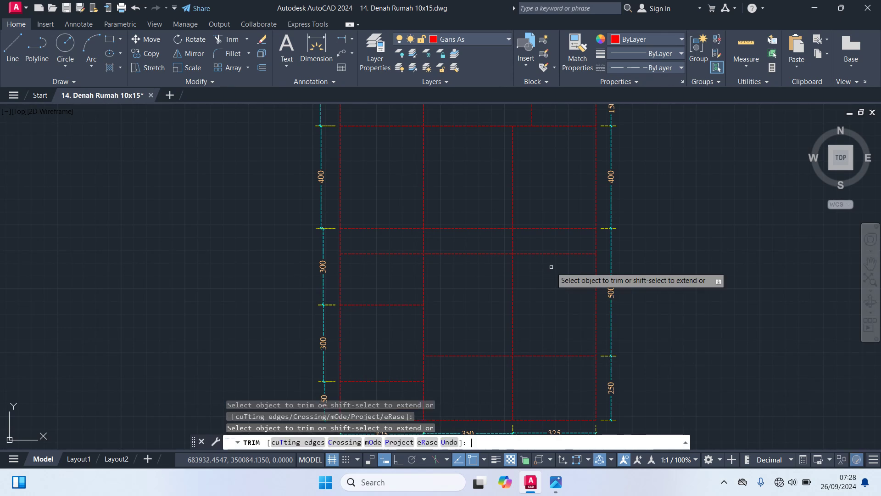
click(553, 253)
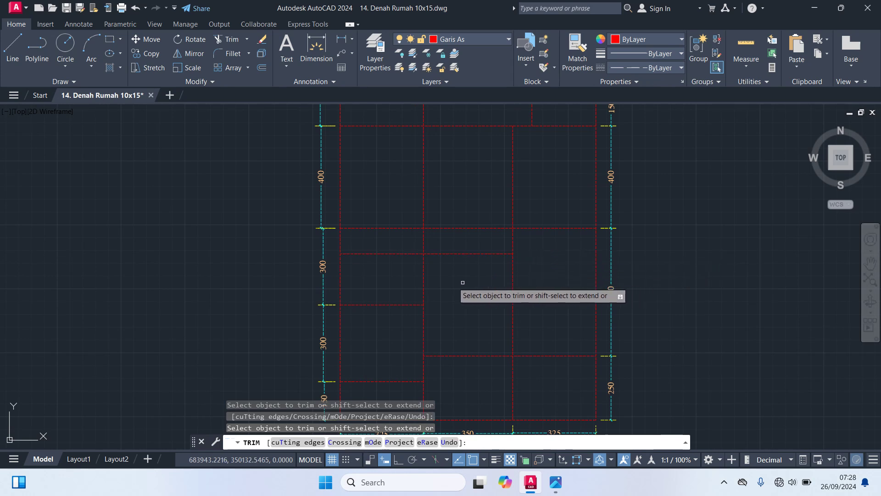
click(377, 252)
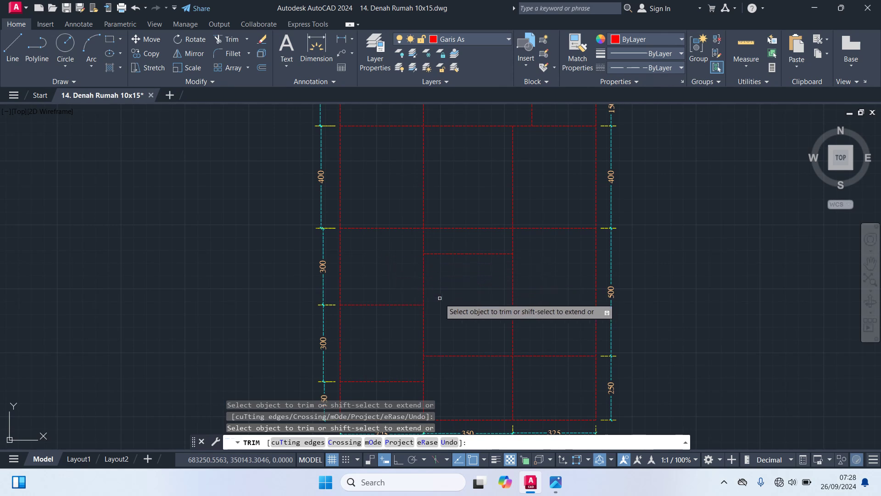
click(466, 227)
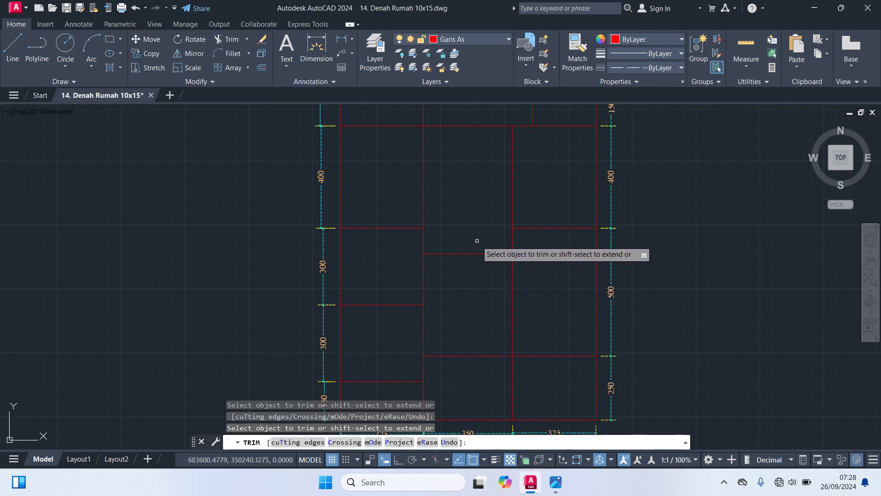
middle_drag(477, 240, 496, 293)
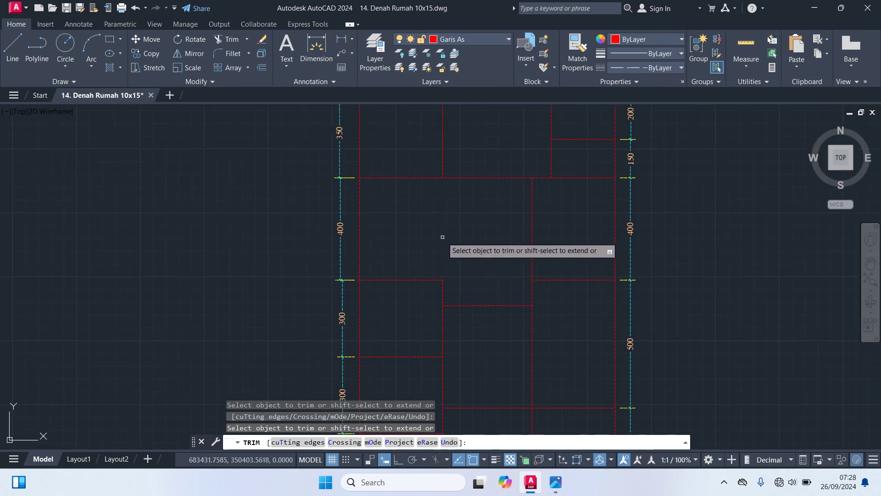
middle_drag(491, 219, 481, 279)
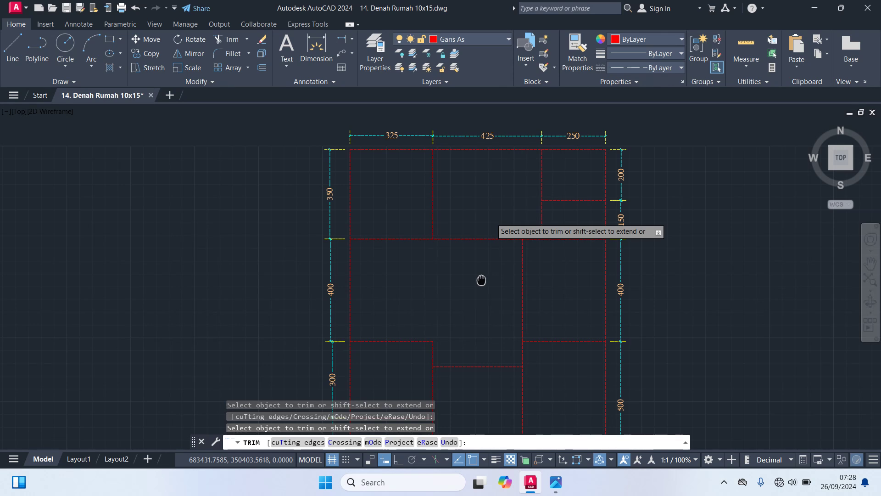
mouse_move(481, 280)
middle_down()
mouse_move(456, 315)
mouse_move(450, 301)
middle_up()
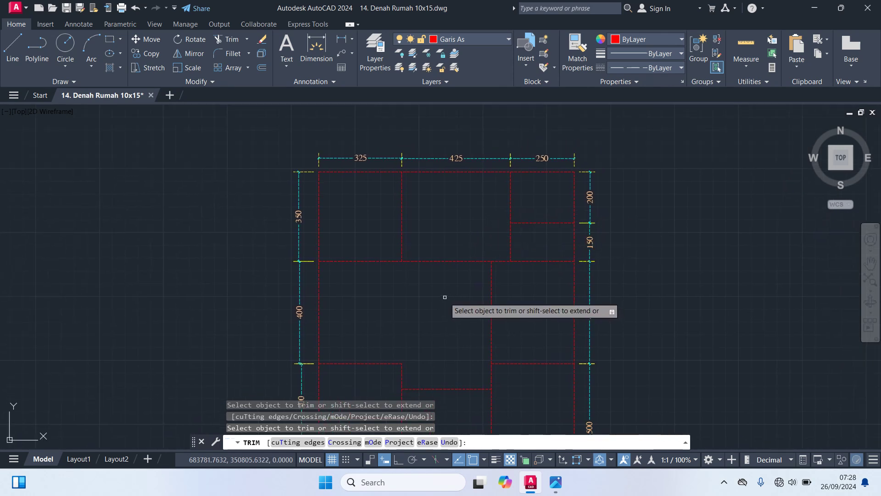
key(Return)
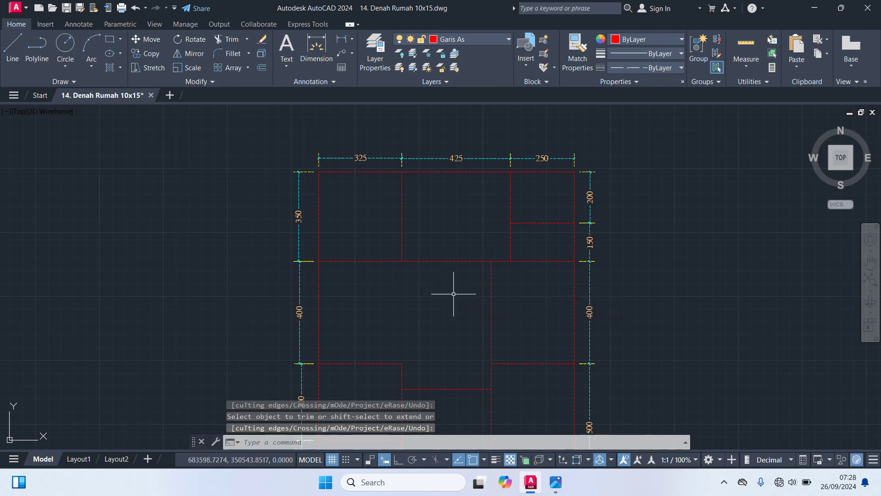
- Offset the middle horizontal wall 200 down and the right-of-centre vertical wall 200 left
text(o)
key(Return)
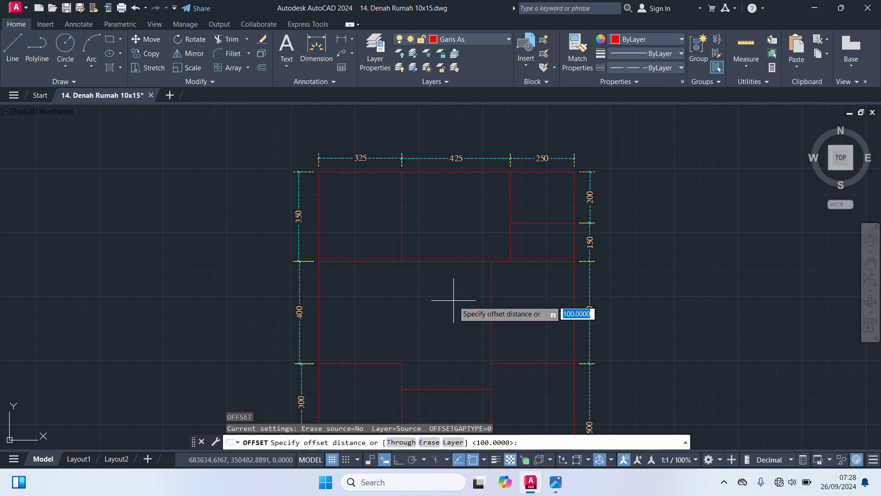
text(200)
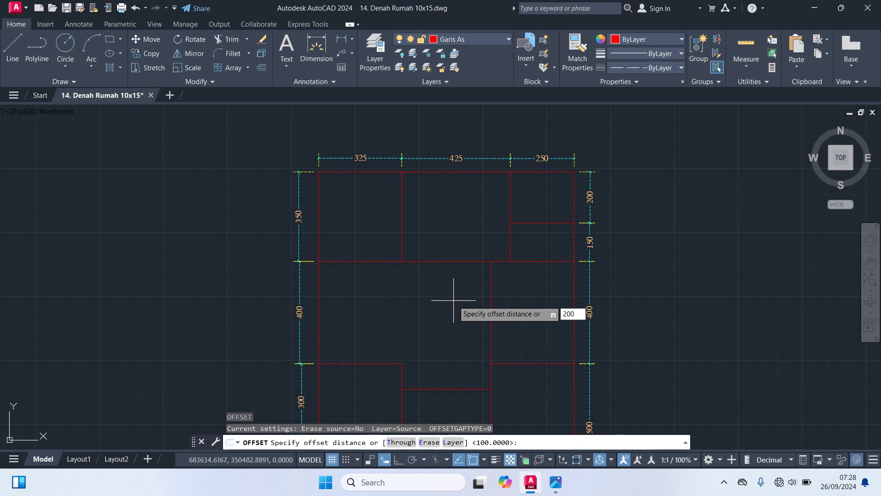
key(Return)
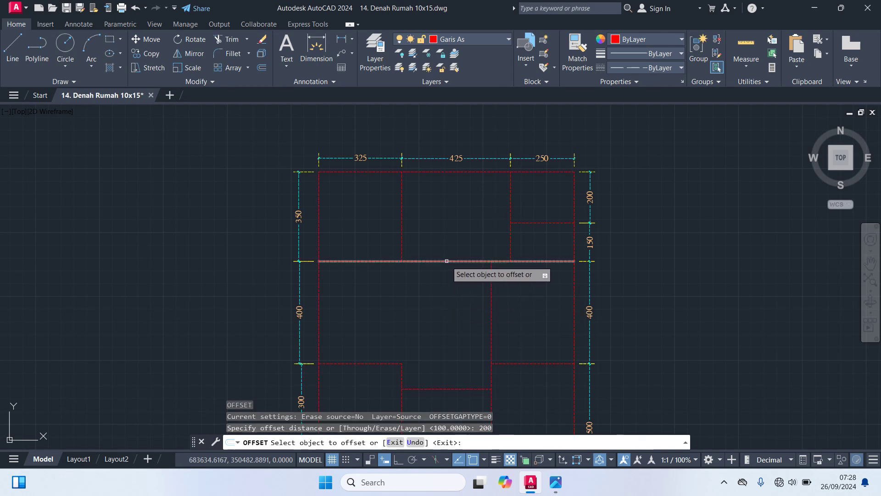
click(448, 261)
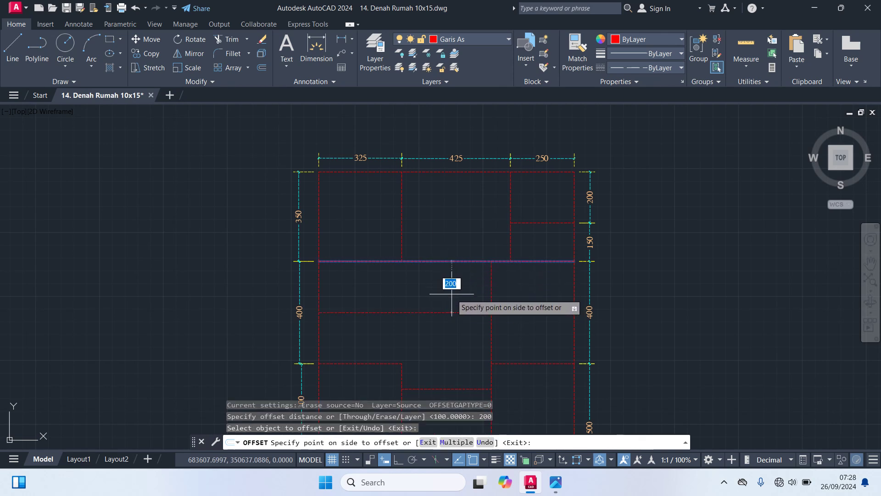
click(452, 293)
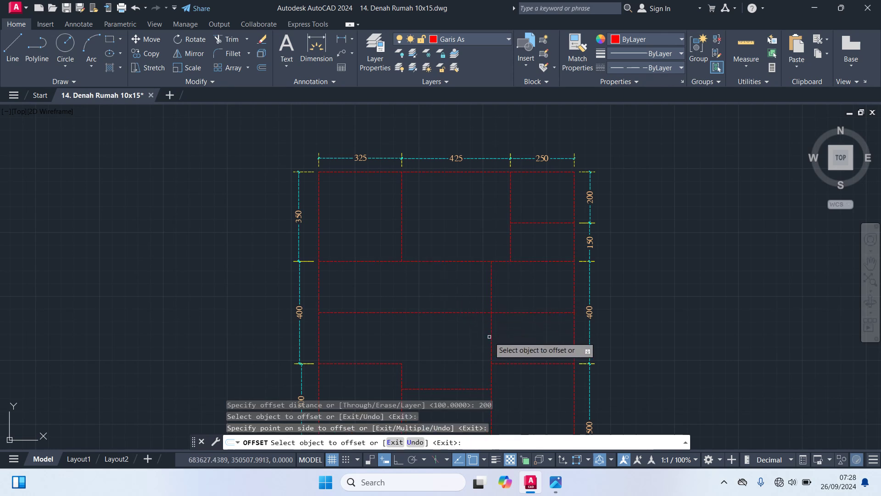
click(490, 337)
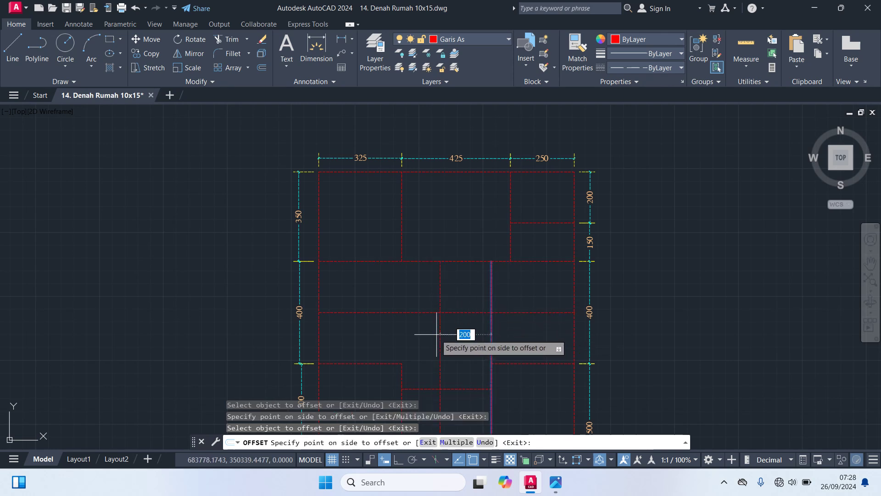
click(422, 332)
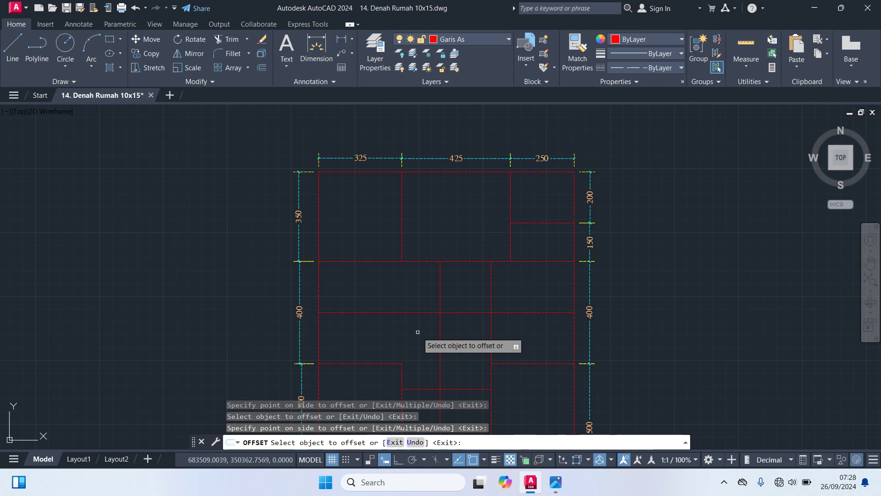
key(Return)
- Trim the overhanging new wall lines to form the small square room, then view the whole plan
text(T)
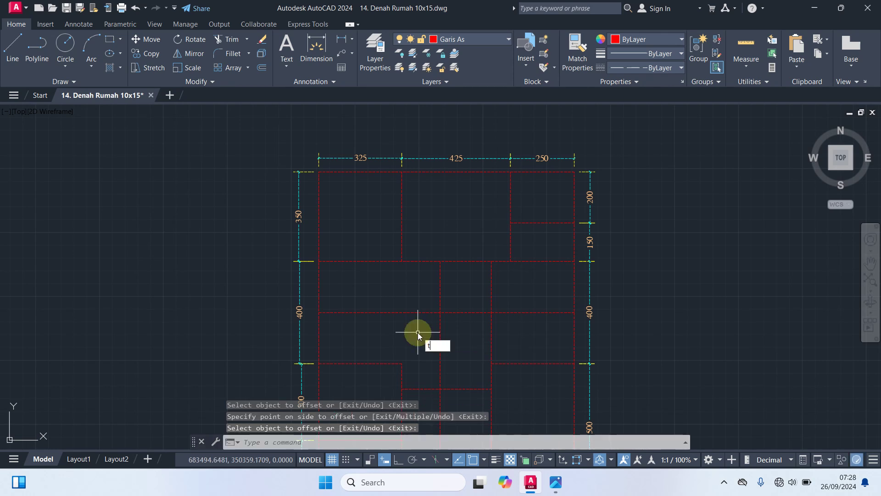
text(R)
key(Return)
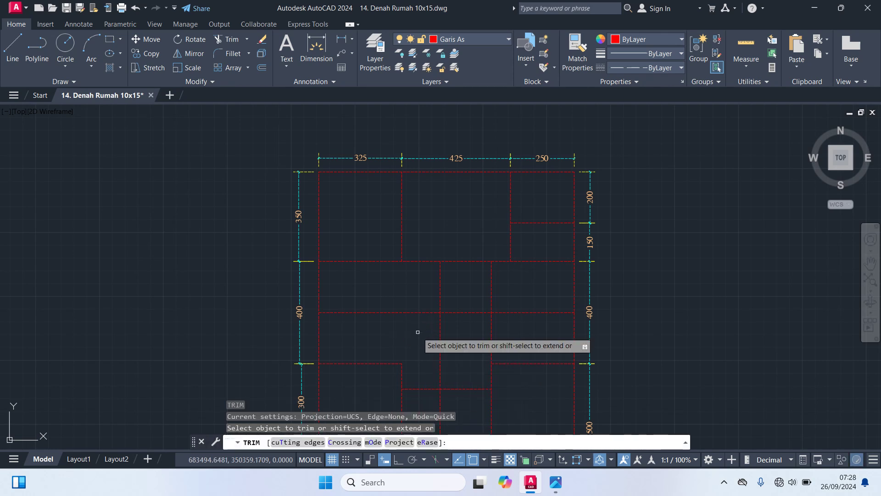
click(406, 313)
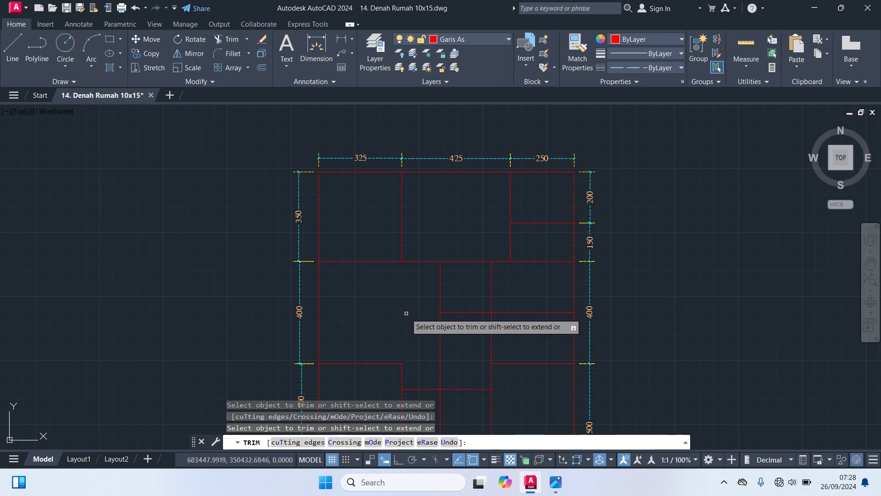
middle_drag(527, 319, 528, 208)
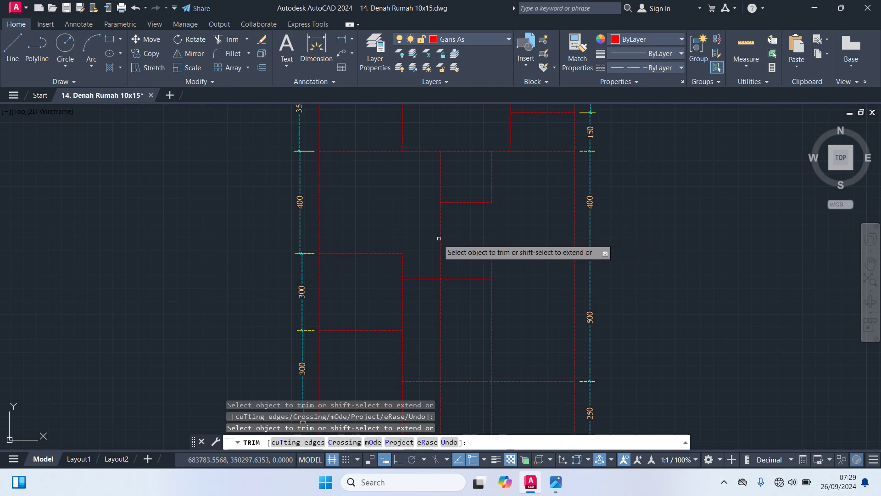
click(442, 239)
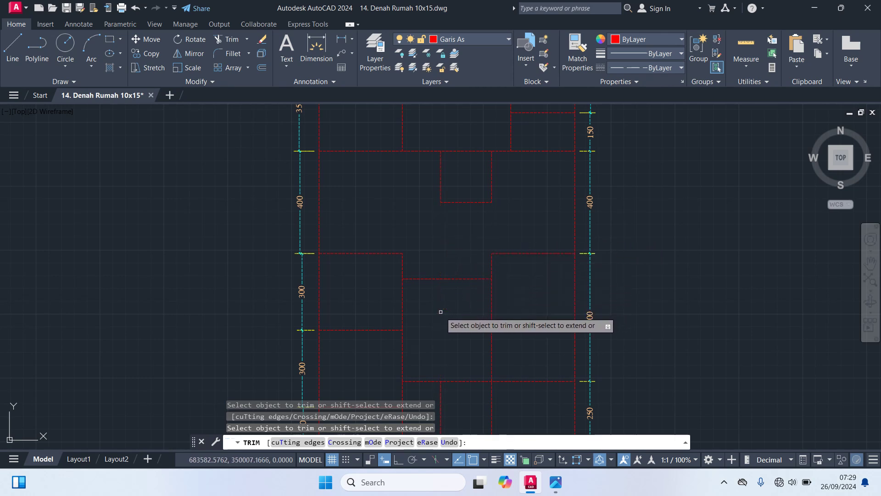
middle_drag(462, 327, 464, 311)
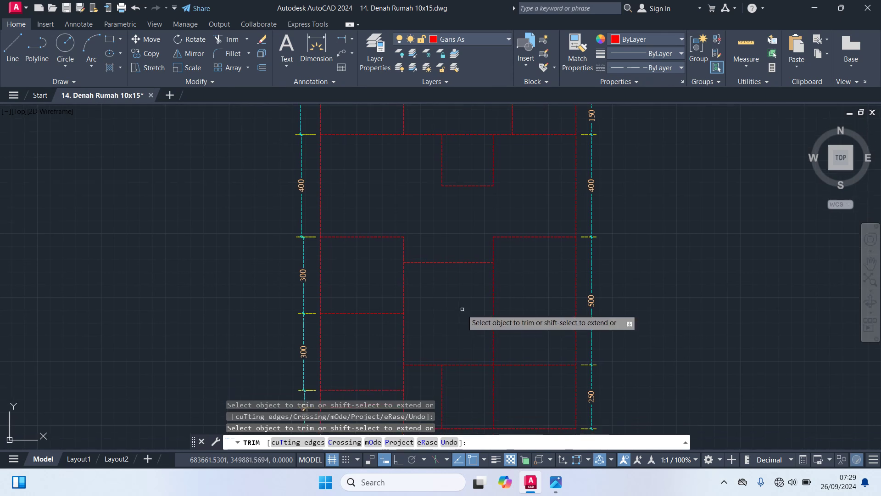
scroll(462, 308, down, 3)
middle_drag(467, 225, 466, 240)
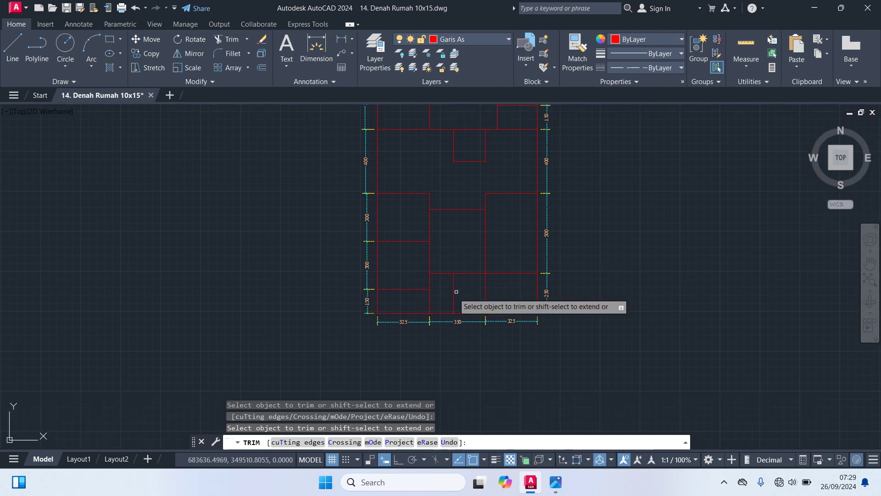
middle_drag(466, 242, 440, 311)
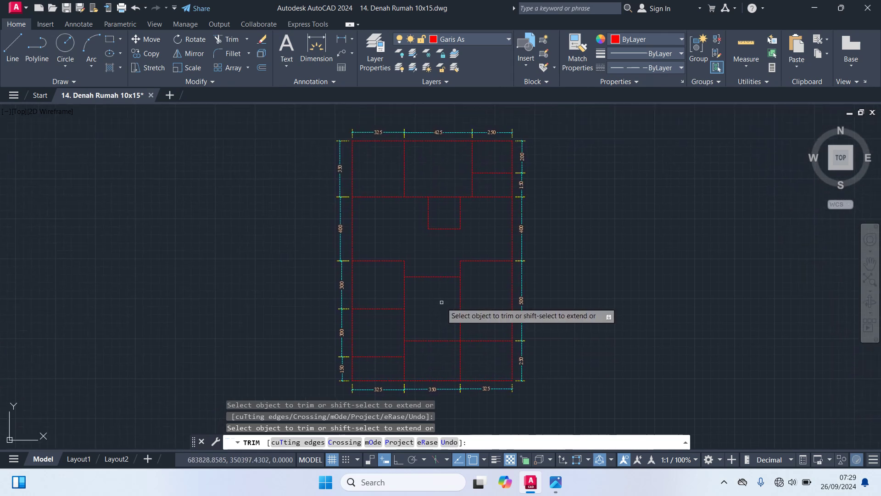
key(Escape)
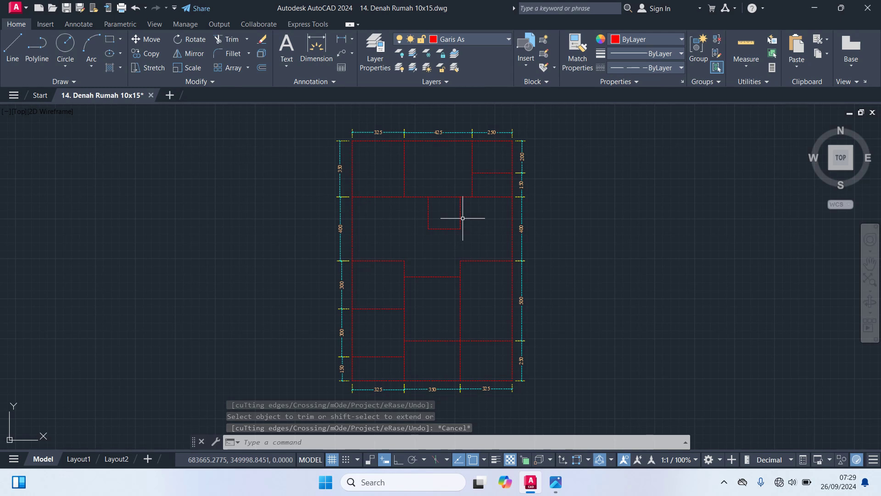
- Extend the vertical wall beside the small room
text(ex)
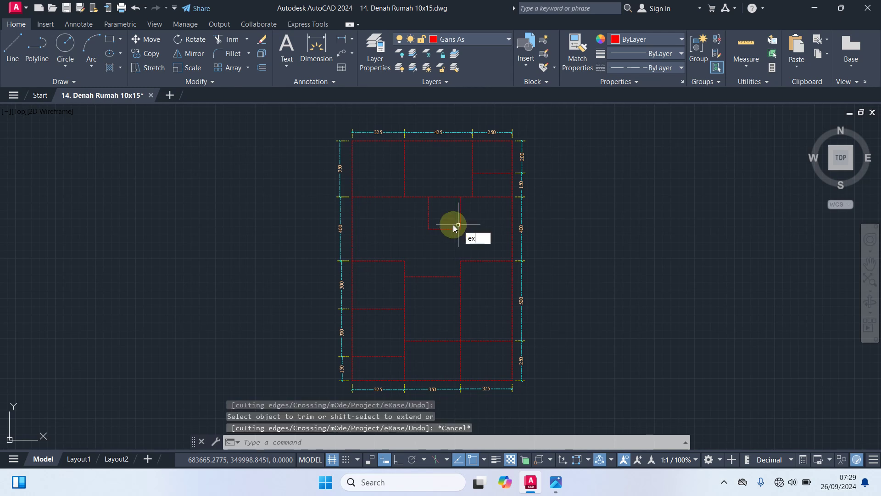
key(Return)
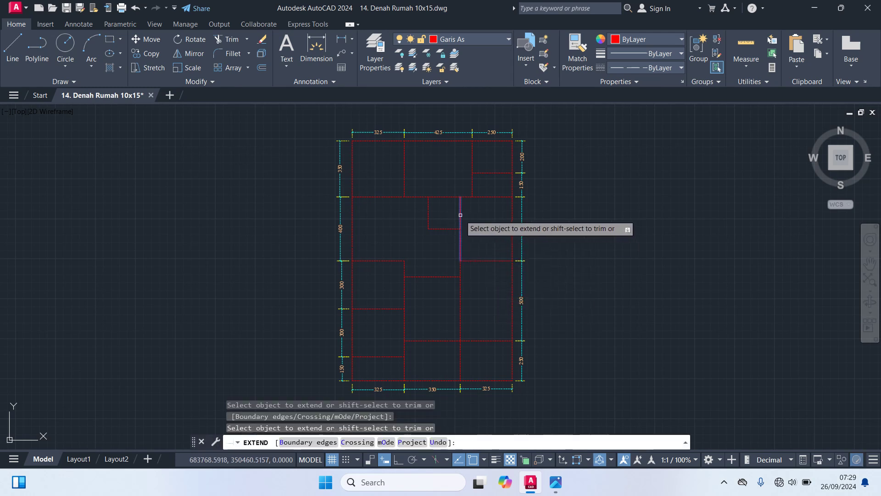
click(461, 215)
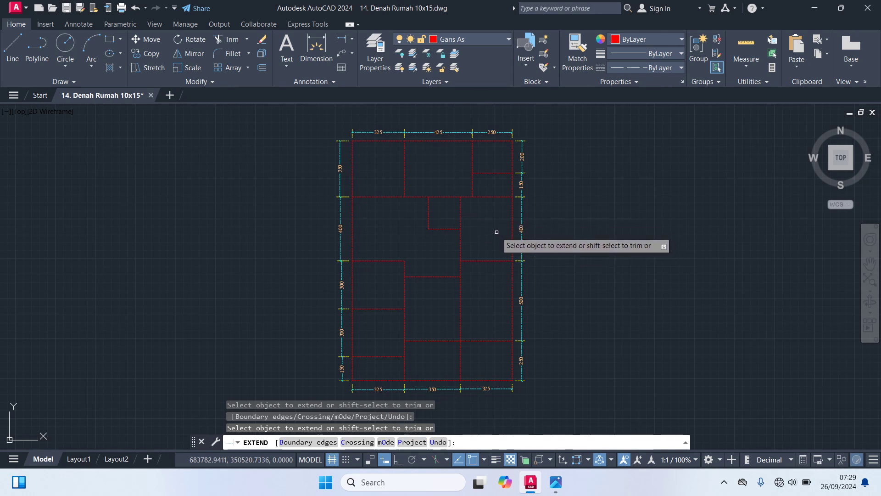
key(Return)
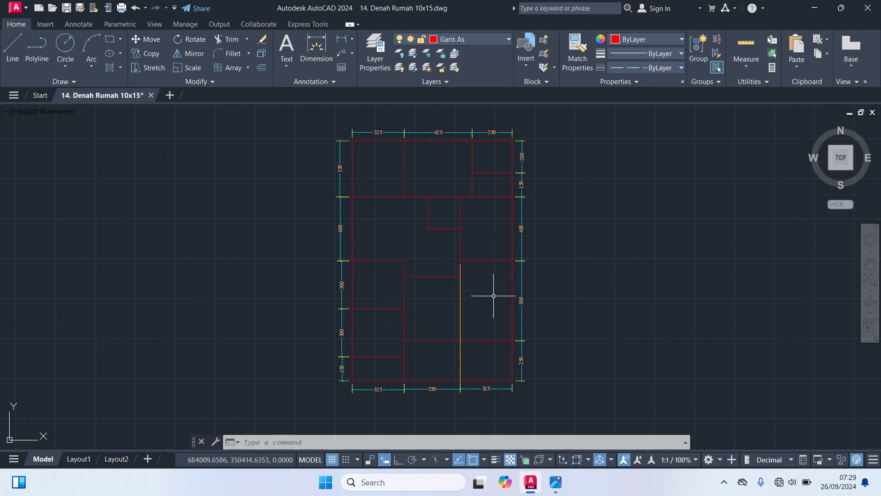
- Trim the lower vertical wall stretch, the bottom-right wall piece and the lower-left wall segment
middle_drag(493, 296, 492, 250)
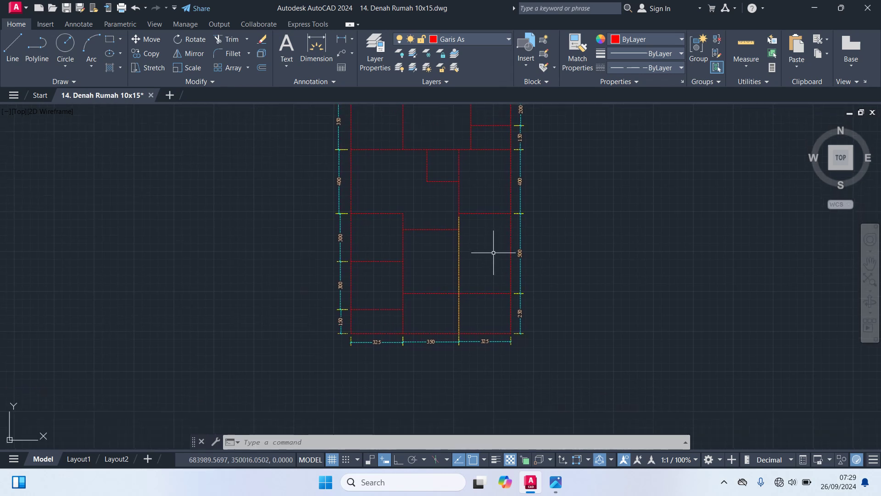
scroll(497, 313, up, 2)
text(r)
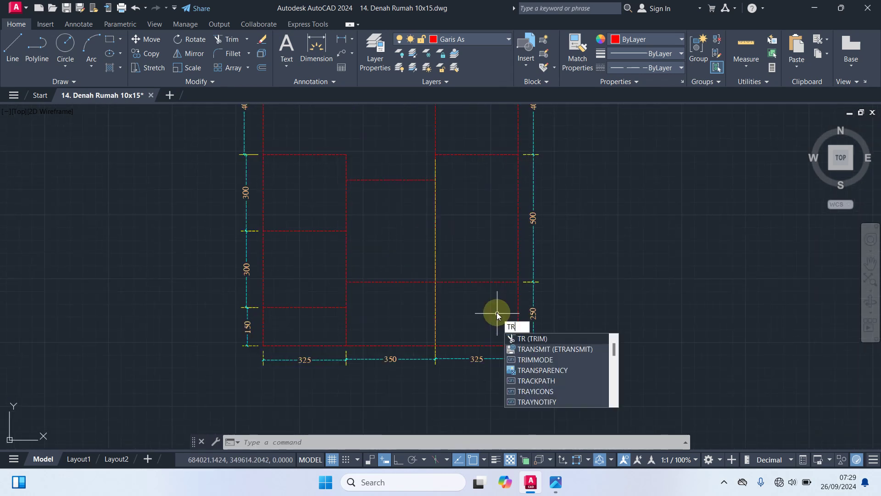
key(Return)
click(518, 313)
click(494, 346)
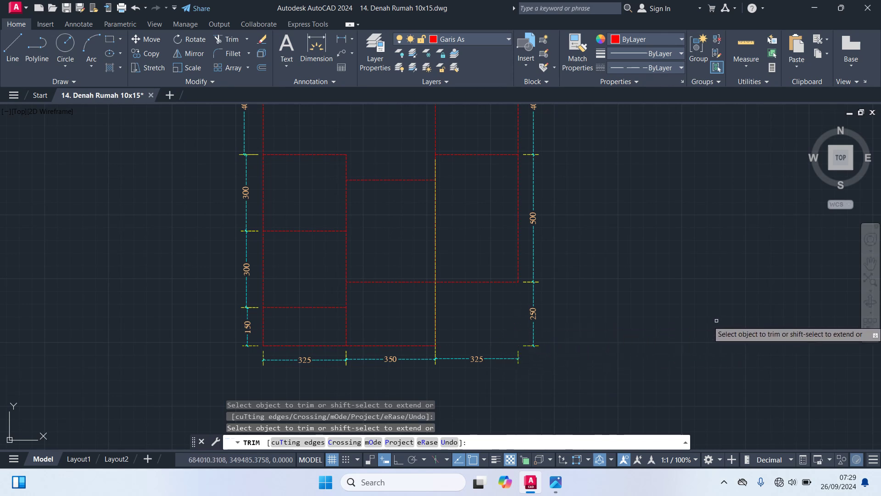
key(Return)
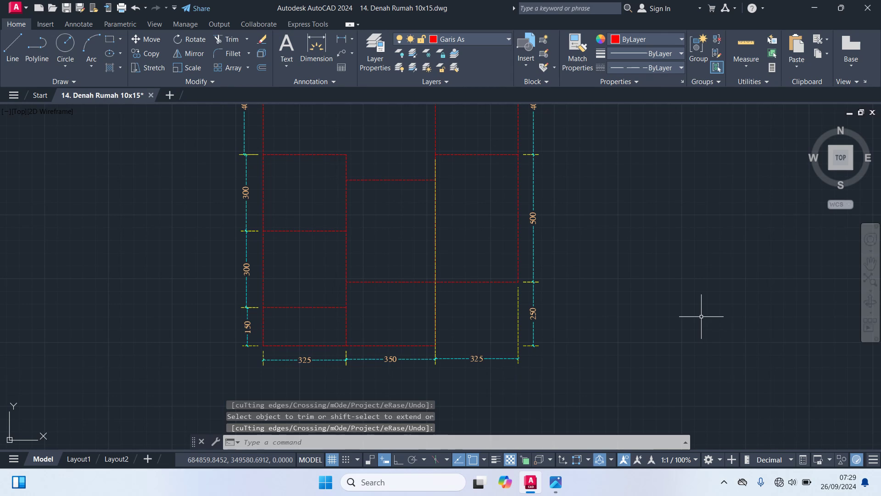
key(Return)
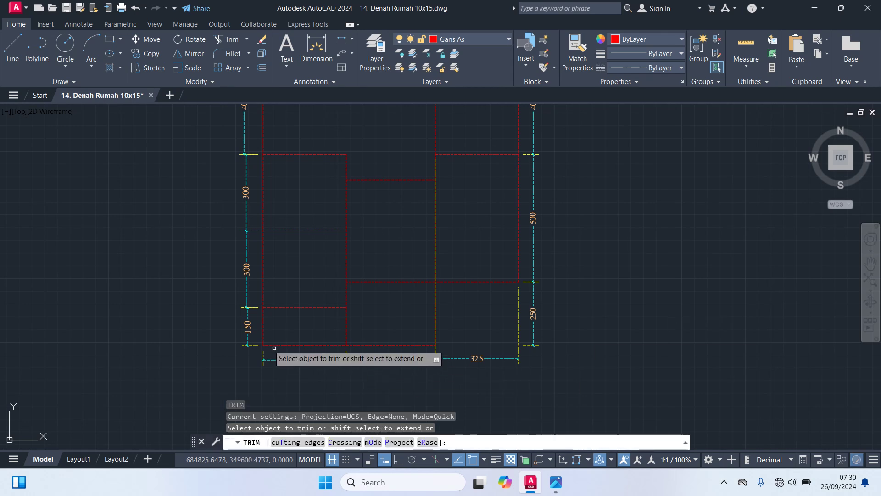
click(279, 346)
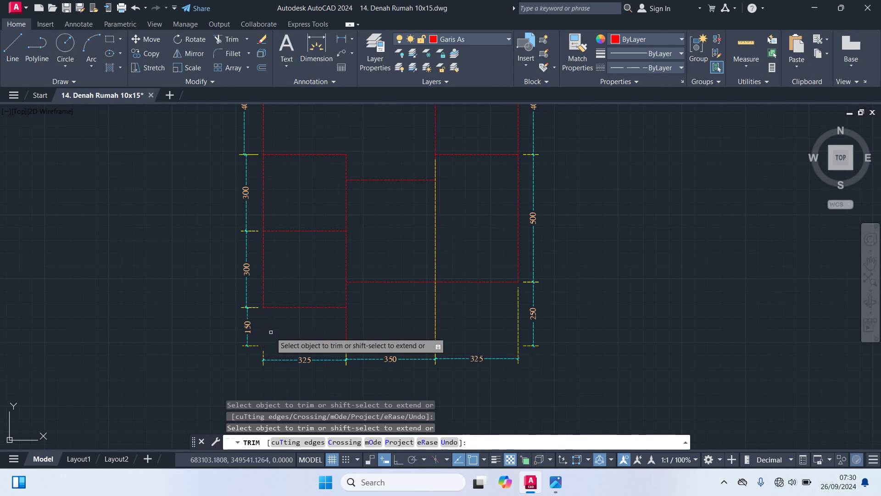
key(Return)
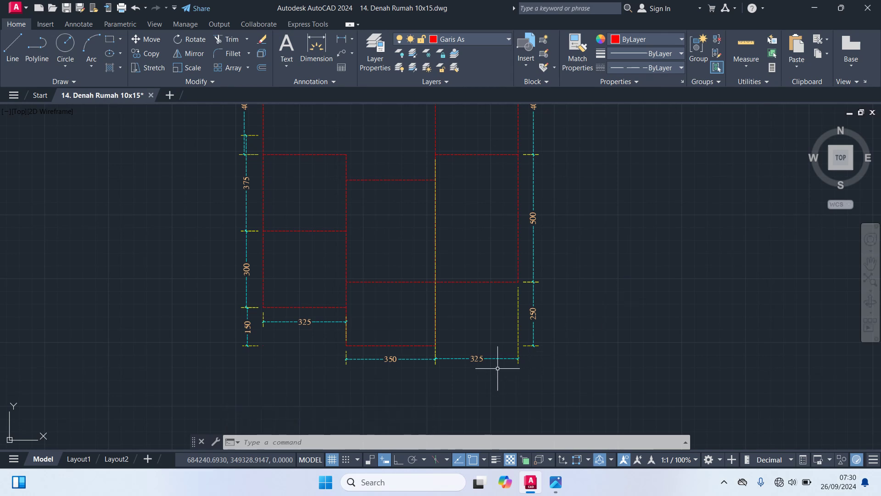
- Select the bottom, right and top dimension chains together with their axis lines
click(489, 359)
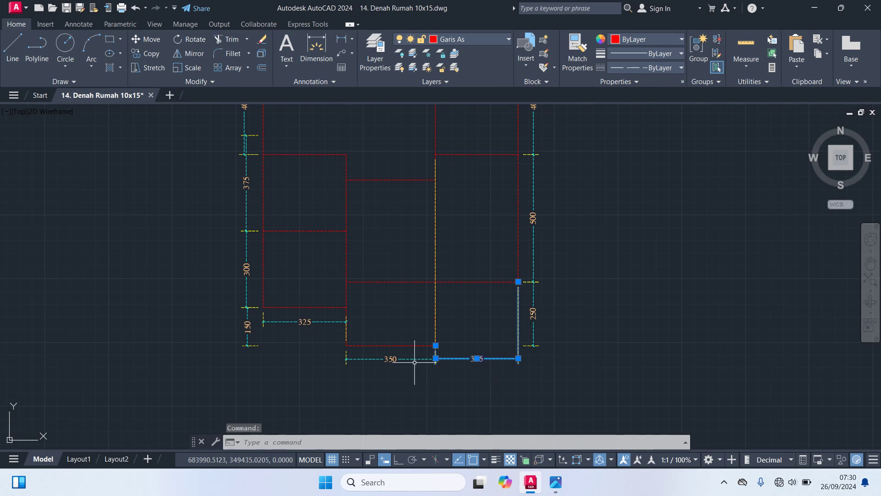
click(413, 359)
click(281, 322)
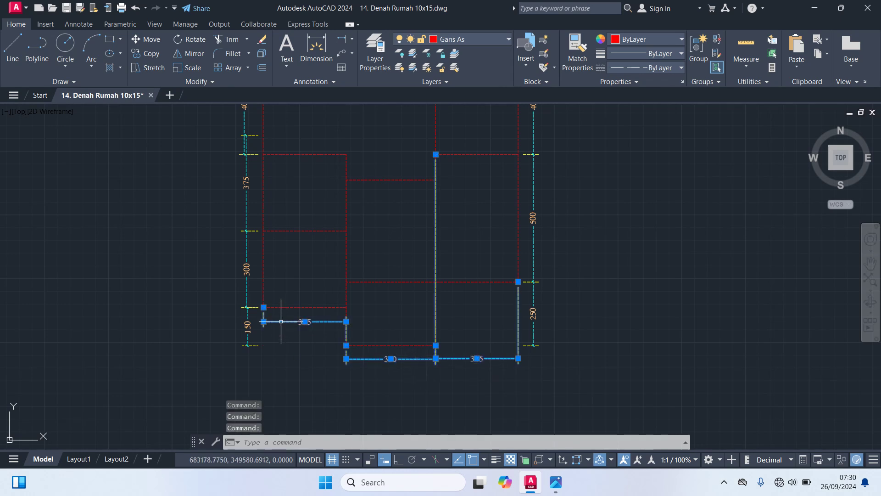
middle_drag(502, 354, 471, 436)
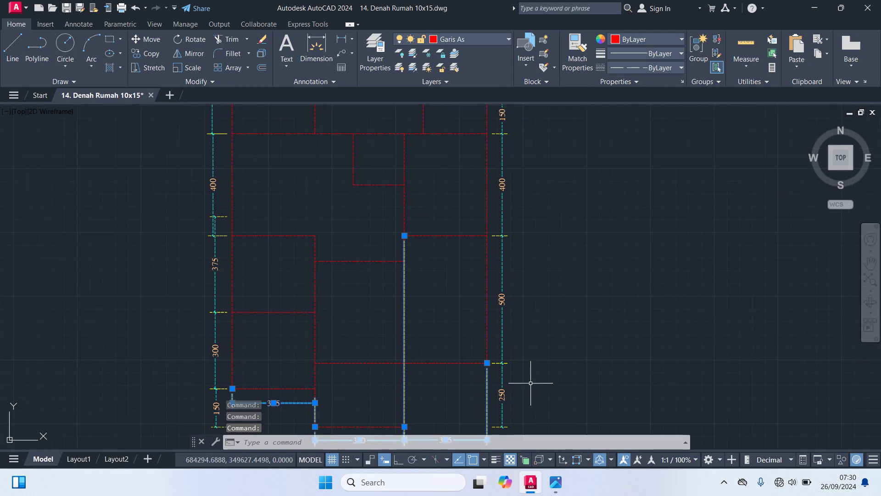
click(544, 399)
mouse_move(496, 129)
middle_down()
mouse_move(477, 161)
mouse_move(528, 211)
middle_up()
click(502, 171)
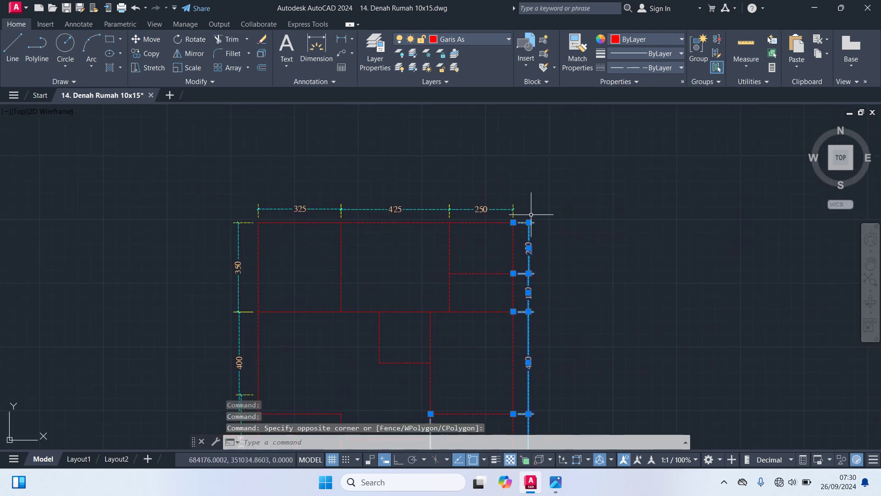
click(529, 213)
click(250, 173)
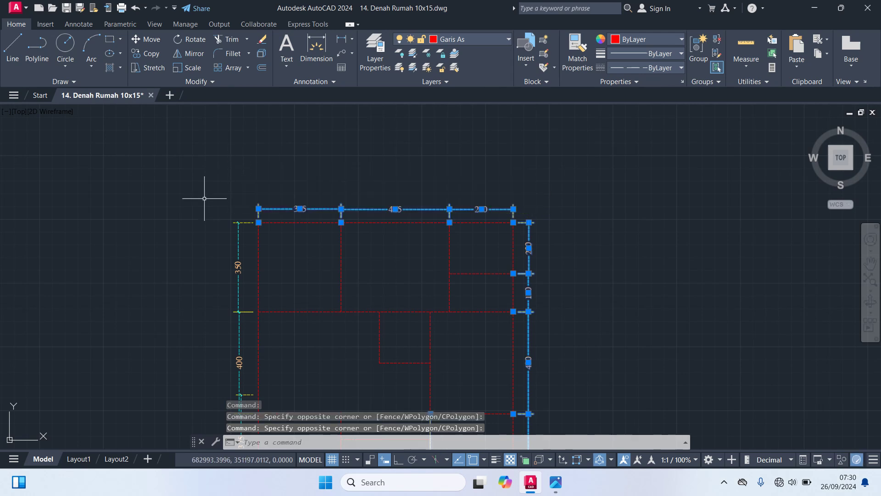
- Add the left dimension chain, delete all selected dimensions and axis lines, and recentre the plan
scroll(207, 292, down, 4)
middle_drag(199, 360, 291, 232)
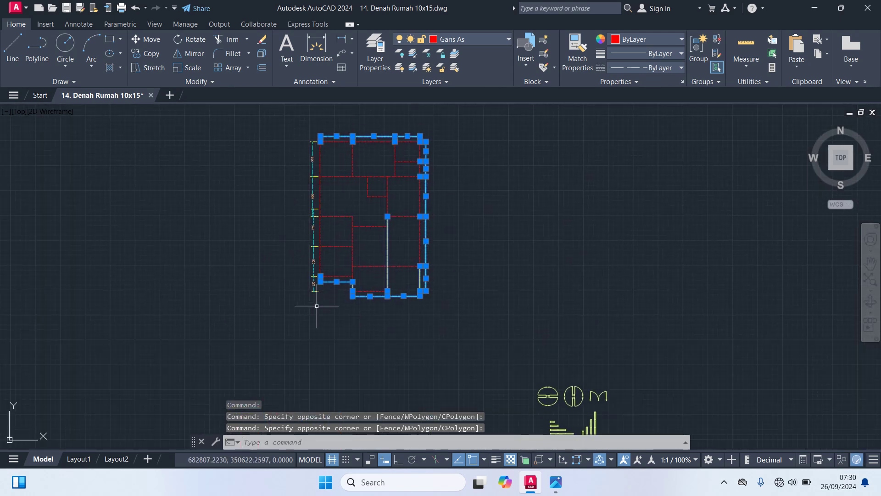
click(317, 305)
click(281, 137)
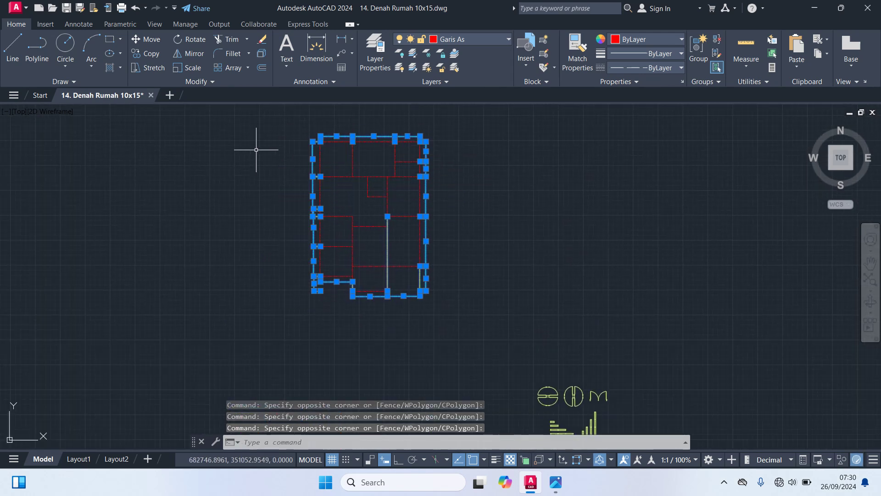
key(Delete)
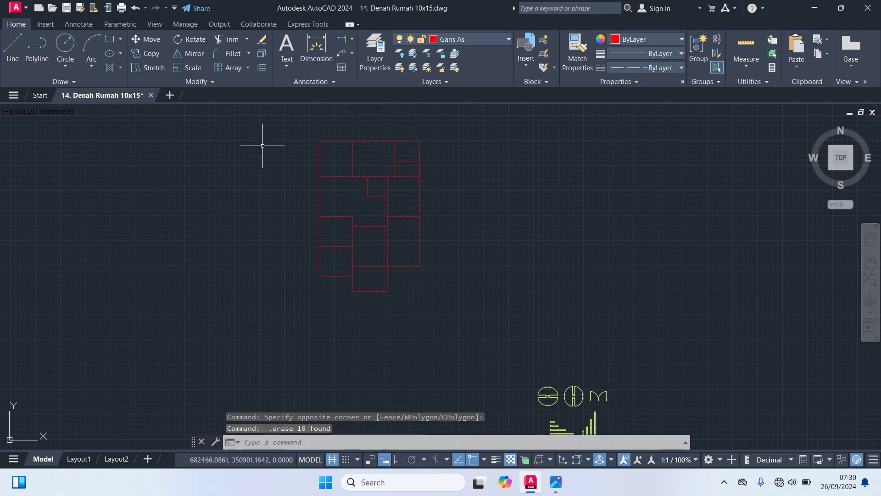
scroll(380, 181, up, 2)
middle_drag(486, 195, 481, 223)
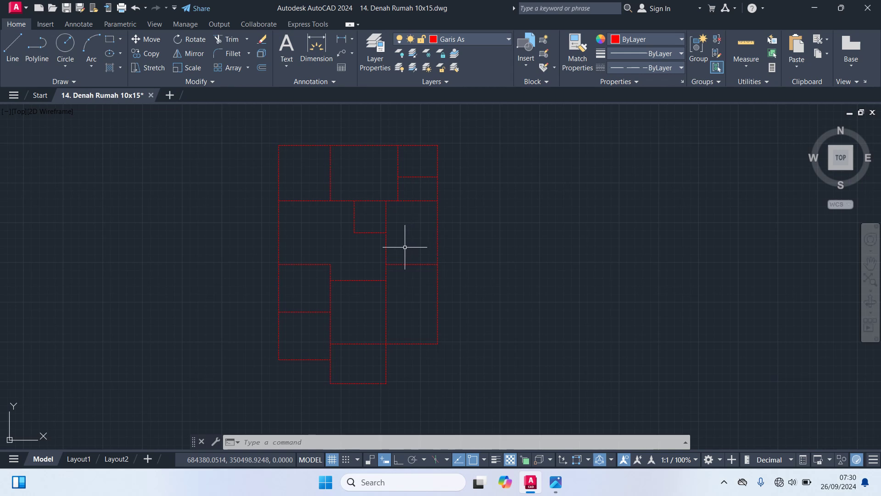
middle_drag(370, 247, 379, 294)
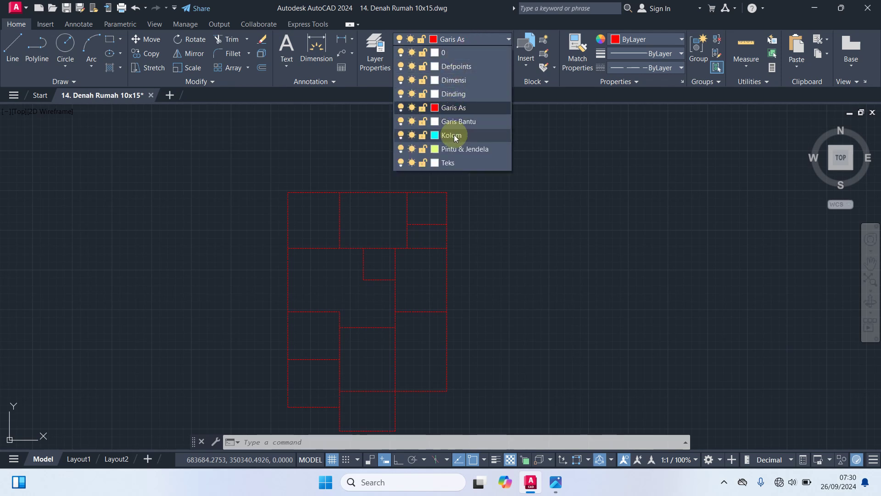
- Make Kolom the current layer and draw a 15×15 column square beside the plan
click(442, 135)
text(e)
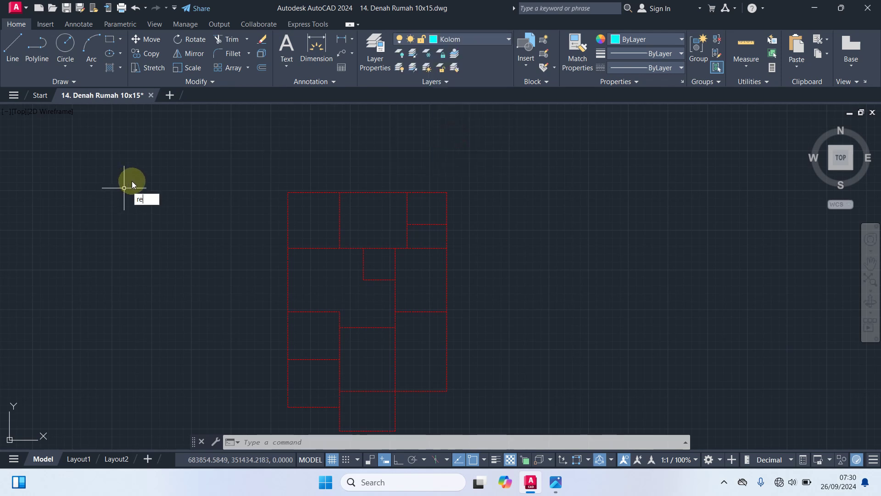
text(c)
key(Return)
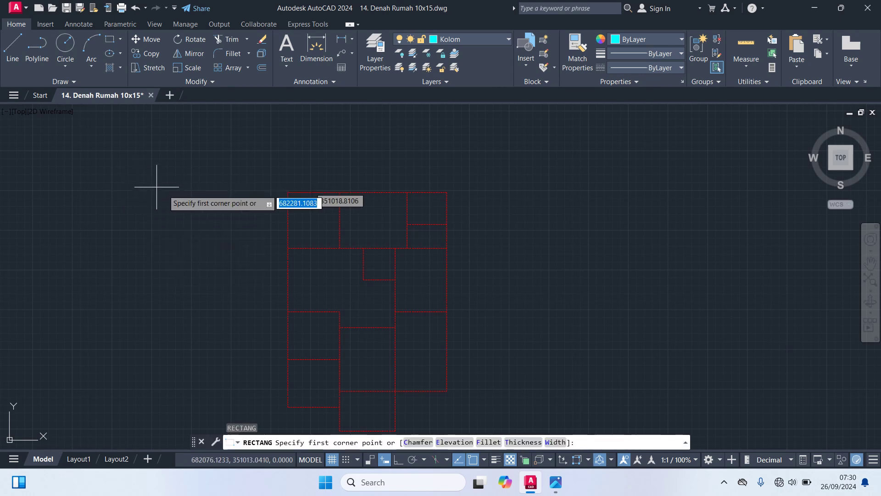
click(205, 192)
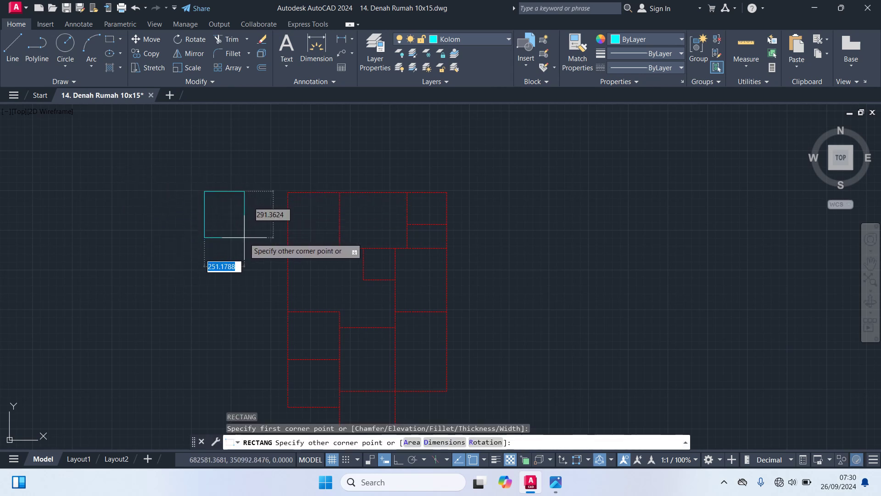
key(Tab)
text(15)
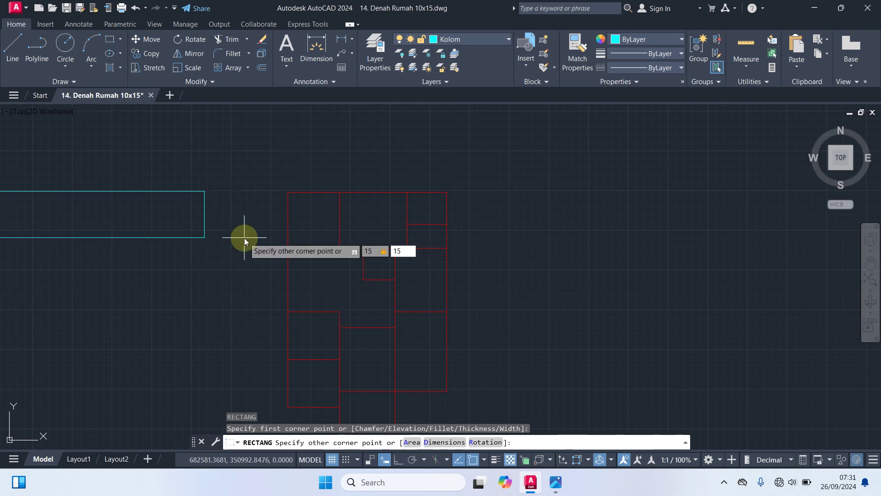
key(Return)
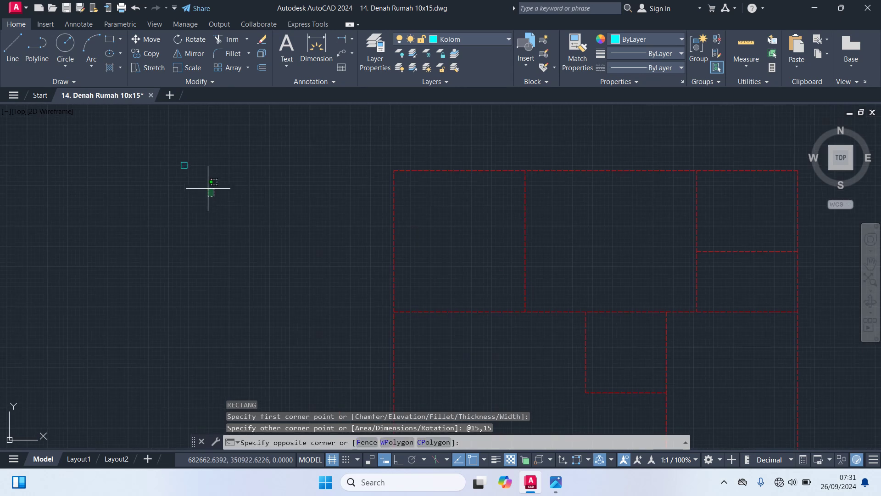
- Move the column square onto the plan's top-left wall corner
click(137, 129)
key(Return)
scroll(173, 157, up, 2)
scroll(164, 159, up, 2)
click(163, 159)
scroll(262, 204, down, 3)
scroll(340, 226, up, 1)
scroll(347, 225, up, 1)
scroll(367, 213, up, 5)
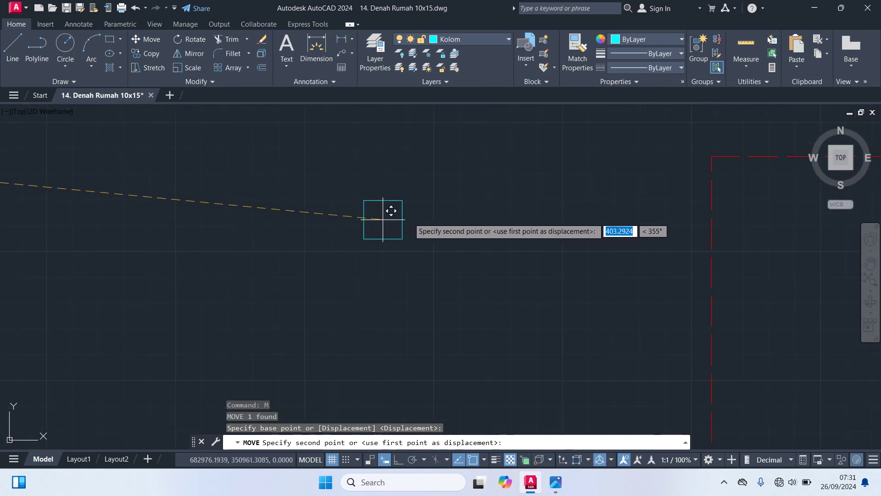
scroll(505, 202, up, 1)
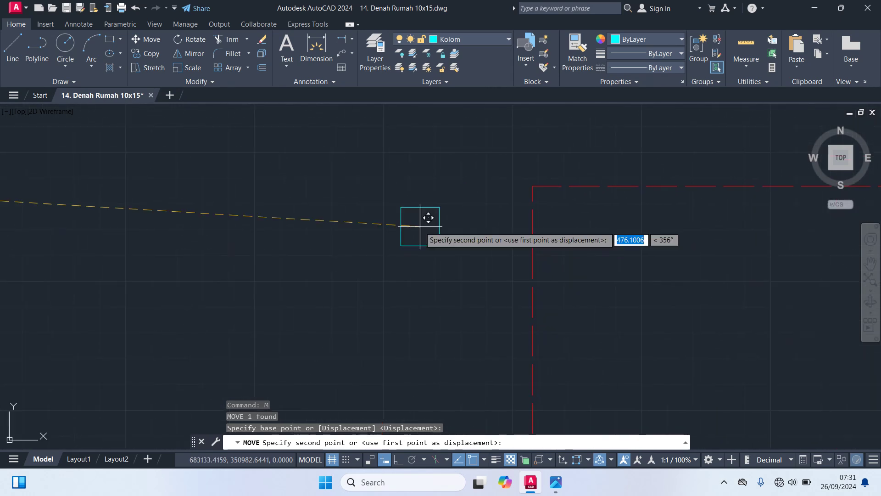
click(533, 186)
mouse_move(468, 206)
middle_down()
mouse_move(56, 310)
mouse_move(74, 286)
middle_up()
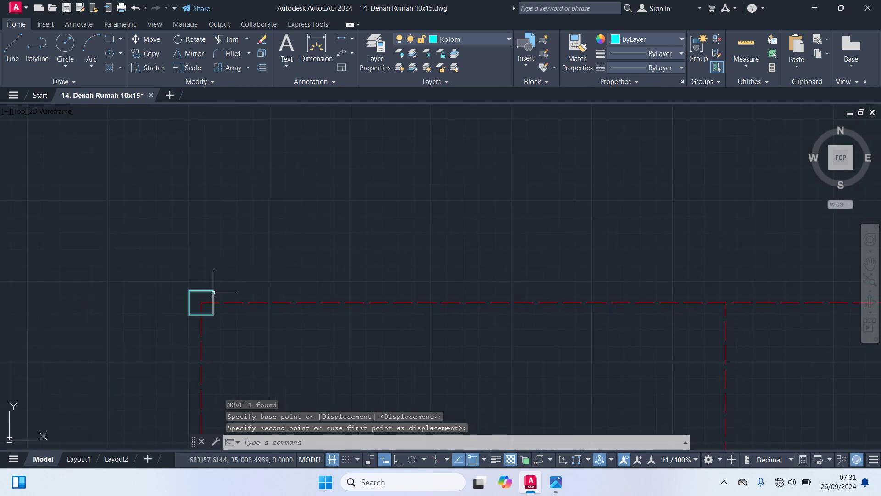
- Copy the column to the next intersection 325 along the top wall
click(213, 290)
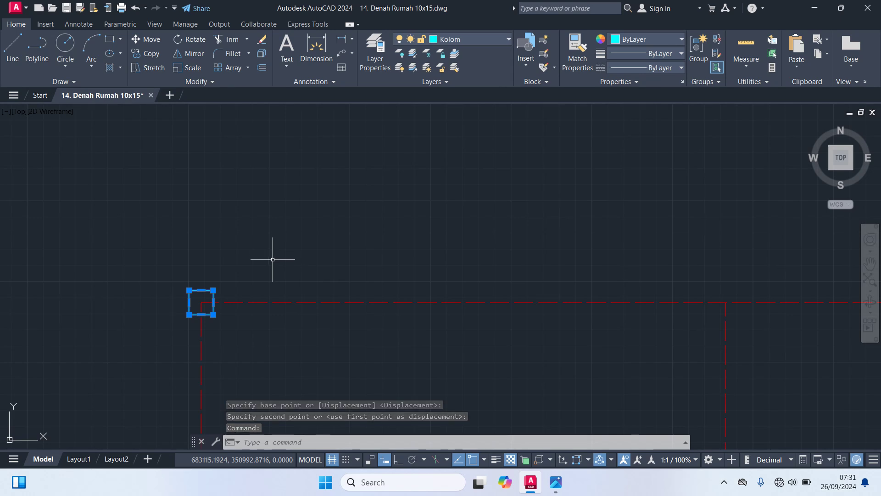
text(co)
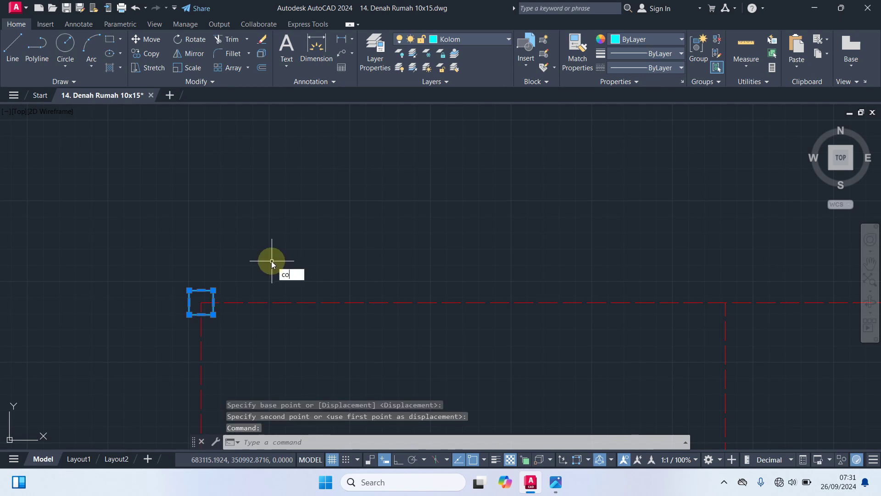
key(Return)
scroll(217, 329, up, 4)
click(177, 265)
scroll(363, 326, down, 7)
middle_drag(362, 326, 303, 211)
scroll(383, 173, up, 3)
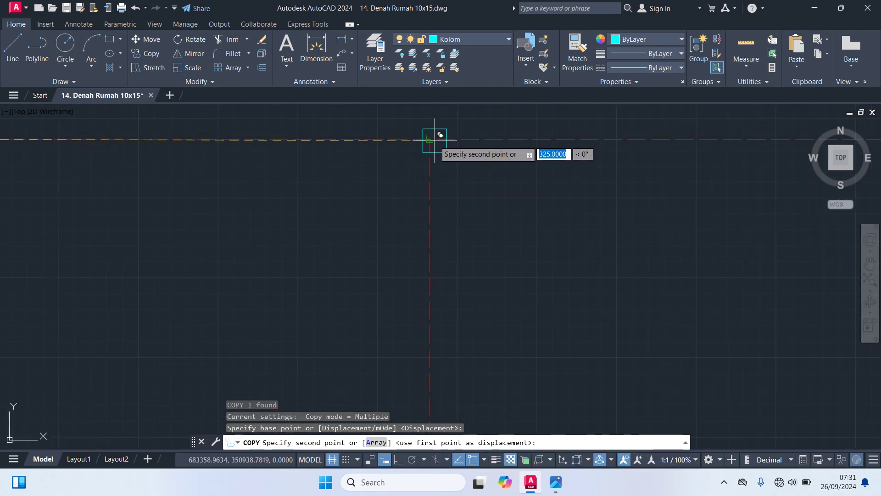
click(433, 140)
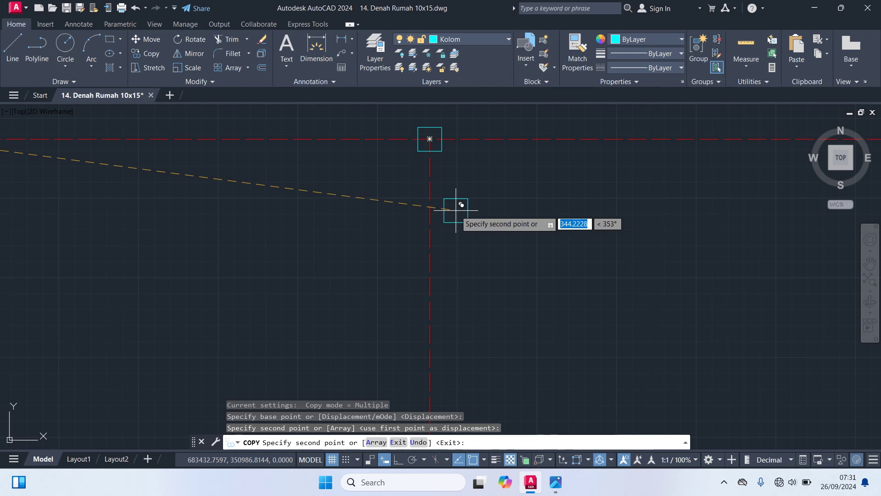
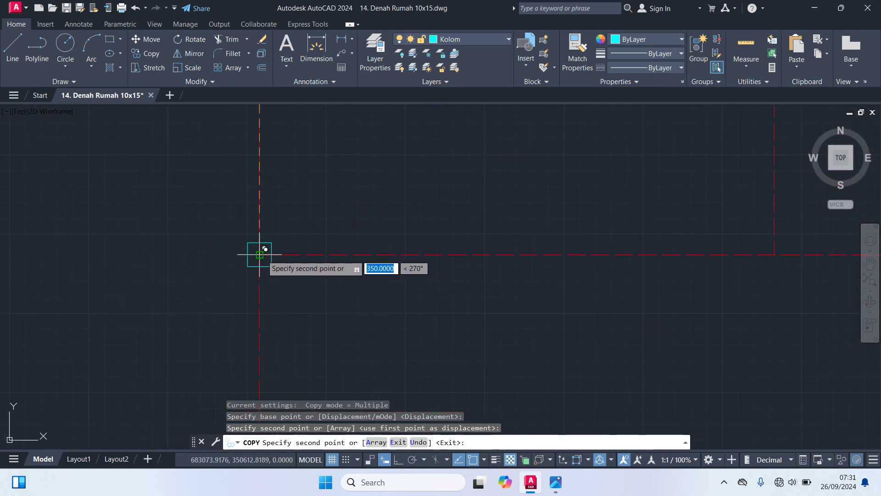
- Drop column copies at three red grid intersections while panning across the plan
click(268, 256)
scroll(393, 319, down, 3)
mouse_move(393, 319)
middle_down()
mouse_move(392, 327)
mouse_move(130, 299)
middle_up()
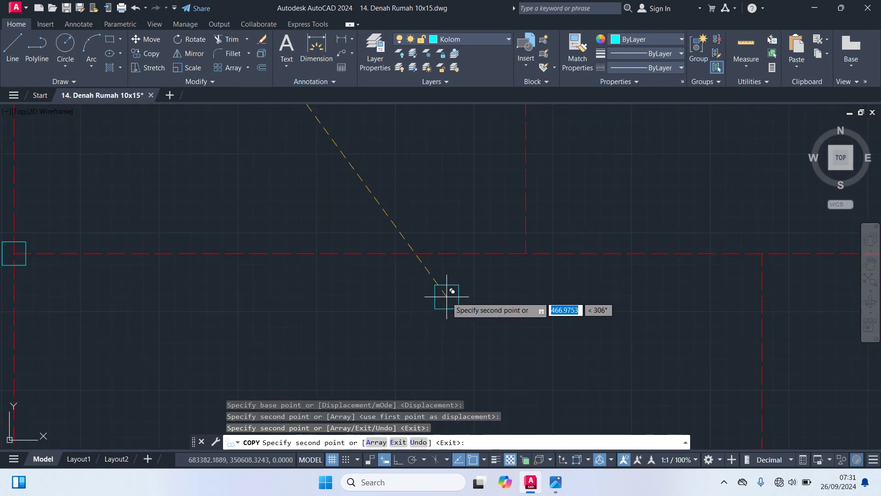
click(526, 254)
scroll(527, 255, down, 2)
mouse_move(516, 294)
middle_down()
mouse_move(609, 230)
mouse_move(539, 236)
middle_up()
scroll(467, 320, up, 4)
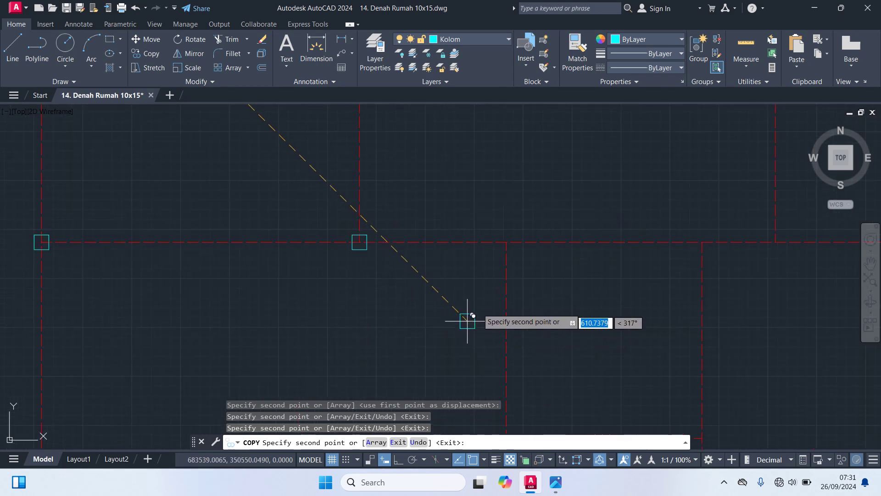
click(506, 242)
- Copy the column to two more intersections, left and right, on the same grid line
middle_drag(625, 291, 419, 277)
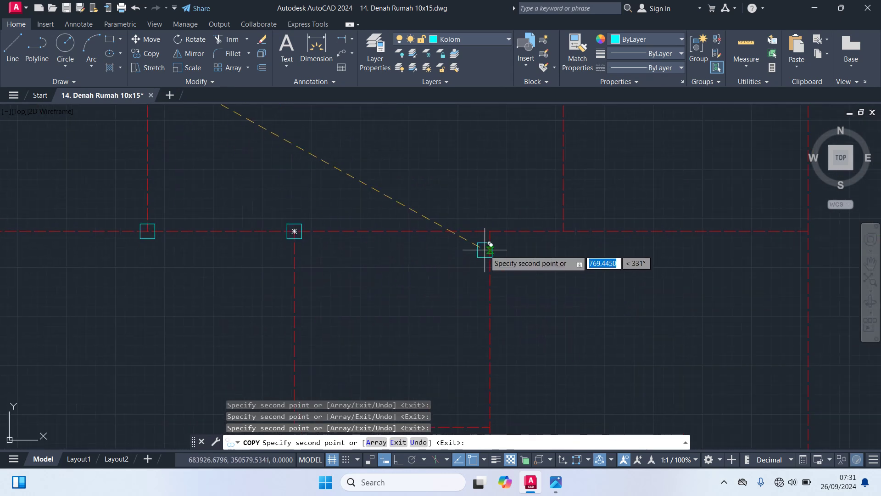
scroll(530, 293, down, 2)
scroll(433, 311, up, 2)
click(433, 319)
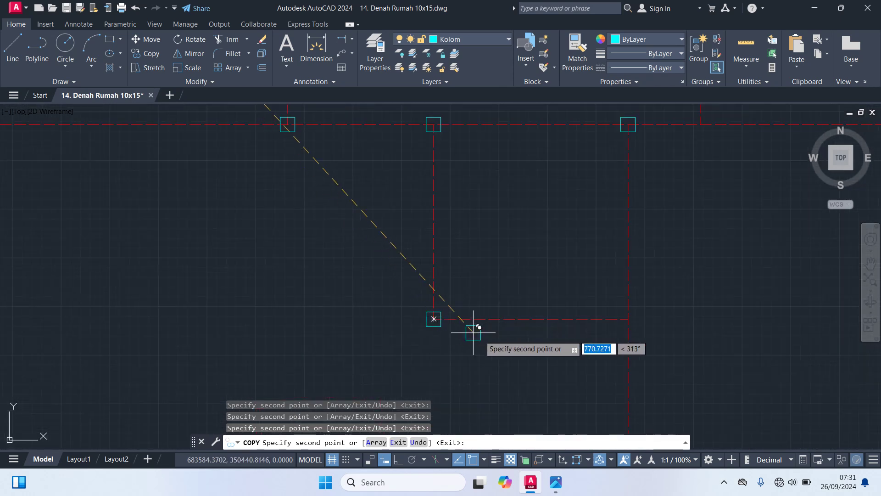
click(628, 319)
scroll(702, 274, down, 2)
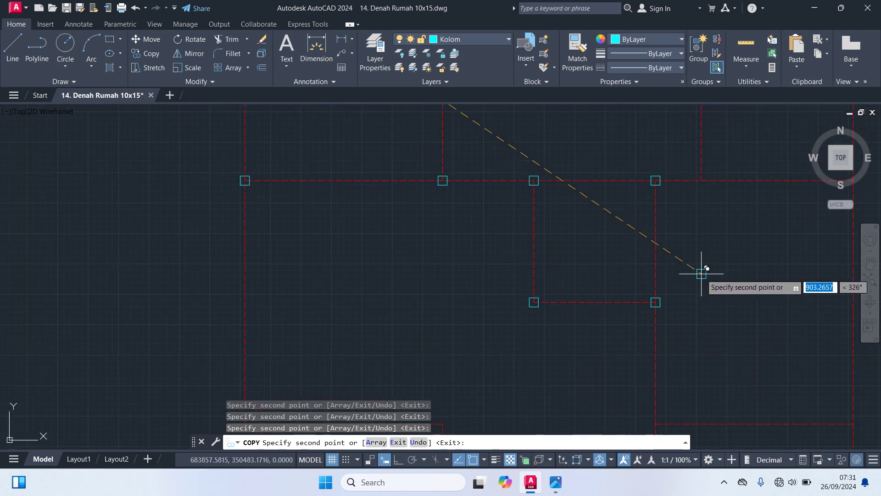
middle_drag(699, 273, 619, 326)
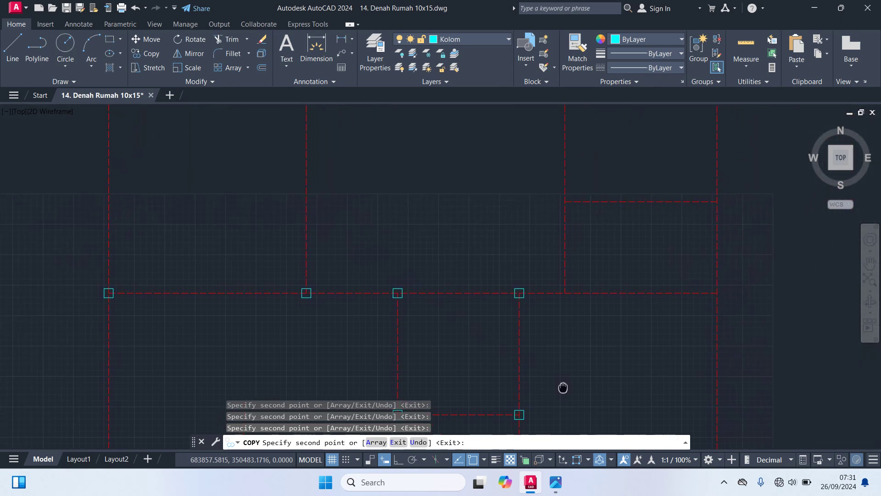
middle_drag(563, 387, 556, 396)
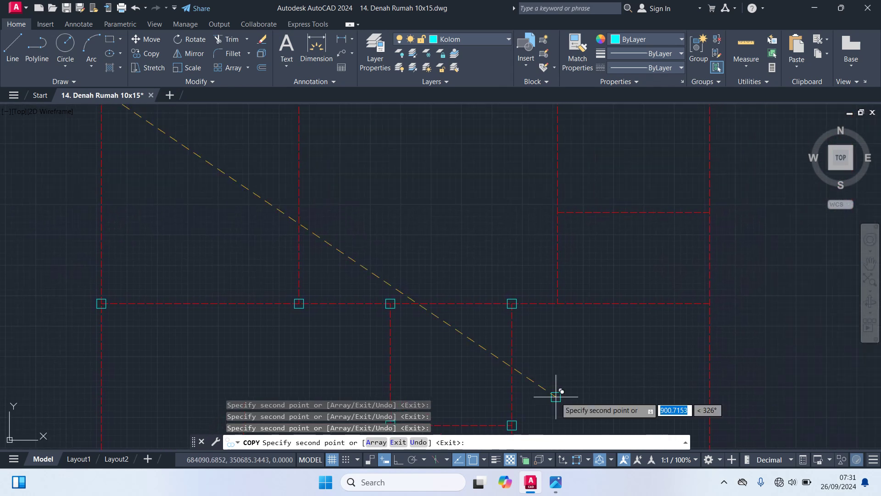
scroll(555, 395, down, 2)
scroll(569, 200, up, 2)
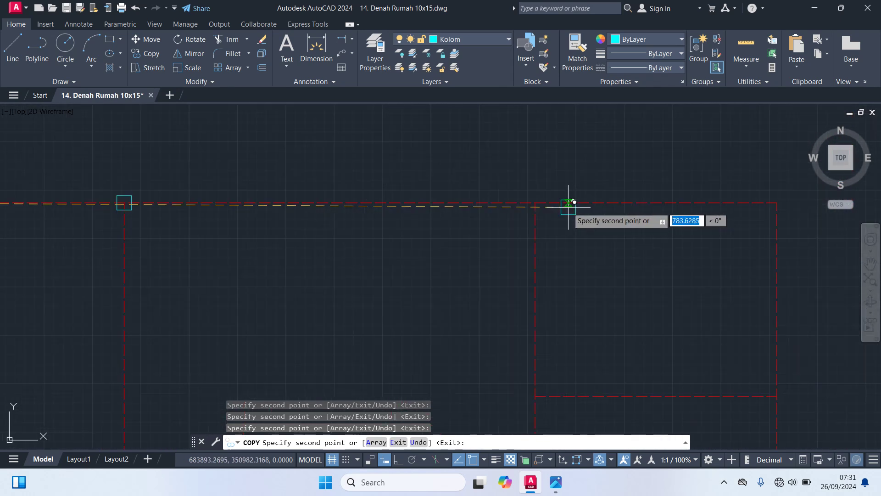
- Place columns on the top grid line, including the top corner, plus one more intersection
click(535, 202)
click(777, 202)
scroll(695, 285, down, 2)
middle_drag(688, 290, 667, 274)
scroll(335, 252, up, 3)
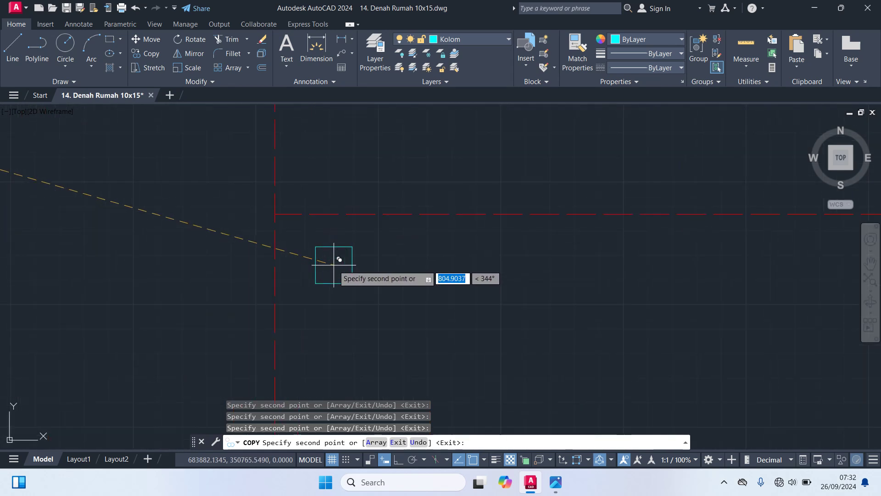
scroll(472, 242, down, 4)
scroll(527, 246, up, 2)
scroll(519, 275, down, 2)
scroll(513, 277, down, 2)
middle_drag(515, 271, 523, 261)
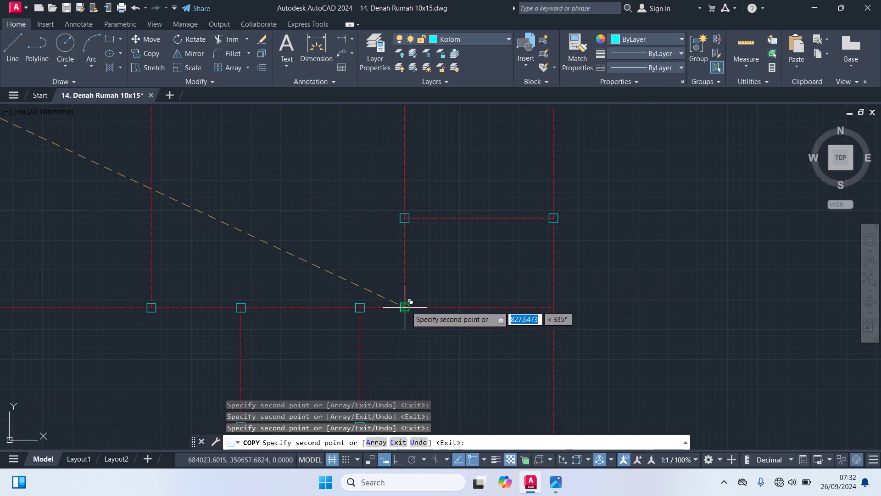
click(553, 307)
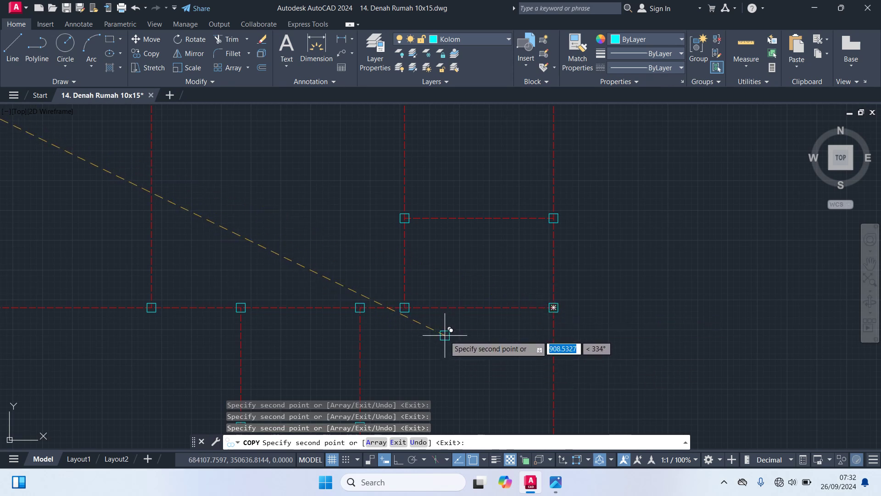
scroll(447, 333, down, 2)
scroll(454, 338, down, 2)
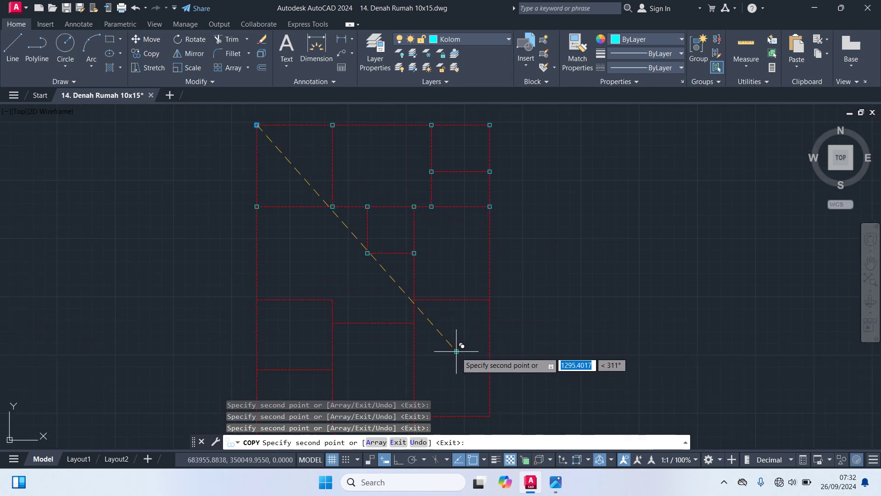
- Copy the column to the next grid corner and the upper corner above it
scroll(432, 383, up, 5)
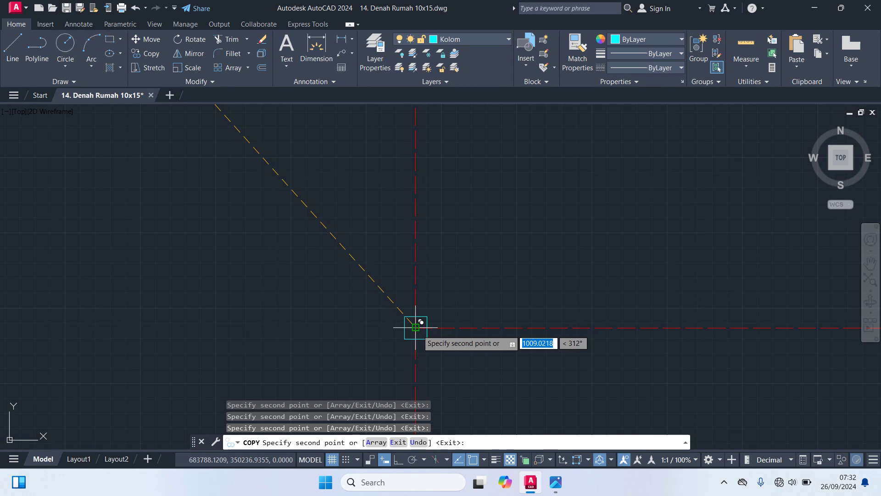
scroll(359, 329, down, 3)
scroll(396, 268, up, 4)
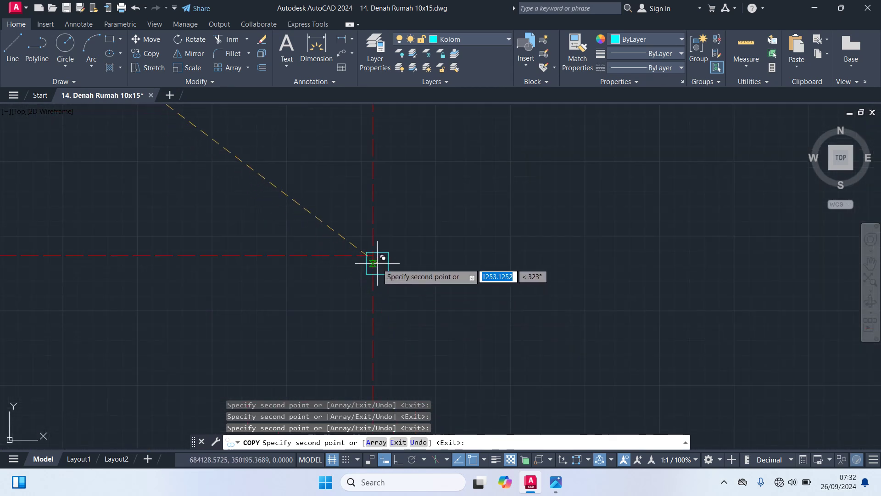
scroll(434, 283, down, 3)
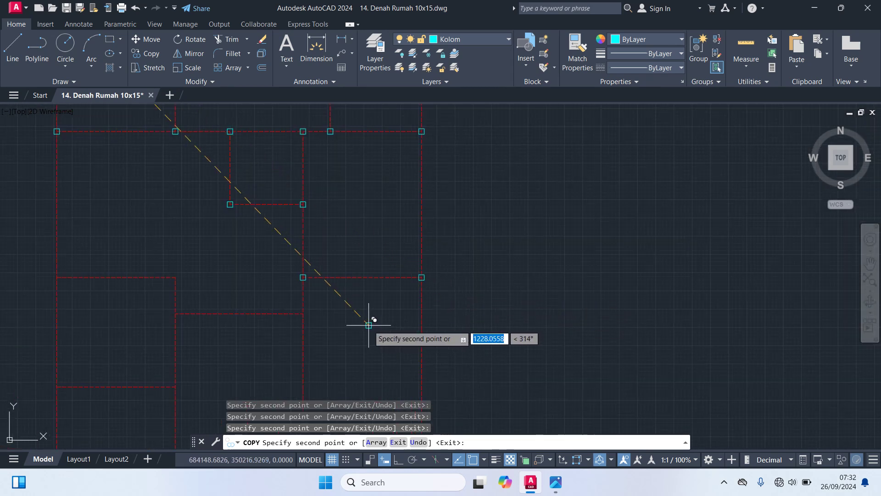
middle_drag(366, 321, 450, 301)
scroll(388, 299, up, 2)
scroll(388, 272, up, 1)
scroll(385, 292, down, 3)
scroll(442, 291, up, 5)
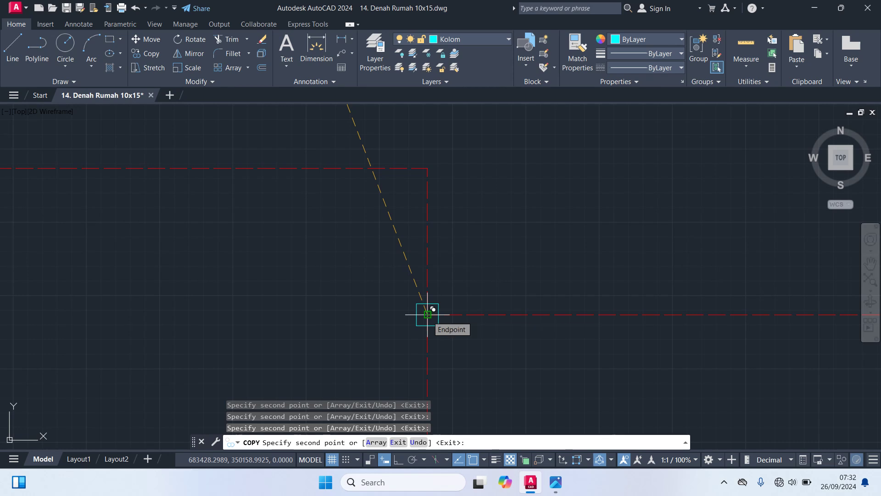
click(427, 315)
click(427, 168)
scroll(305, 236, down, 2)
middle_drag(304, 235, 506, 281)
scroll(285, 233, up, 2)
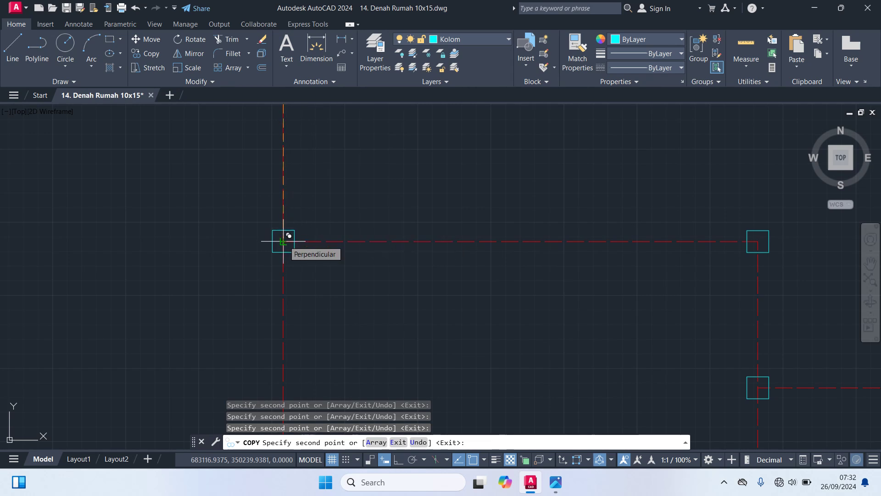
- Place column copies at three more intersections, including the right-hand corner
click(283, 241)
scroll(315, 309, down, 2)
mouse_move(315, 309)
middle_down()
mouse_move(311, 284)
mouse_move(327, 313)
middle_up()
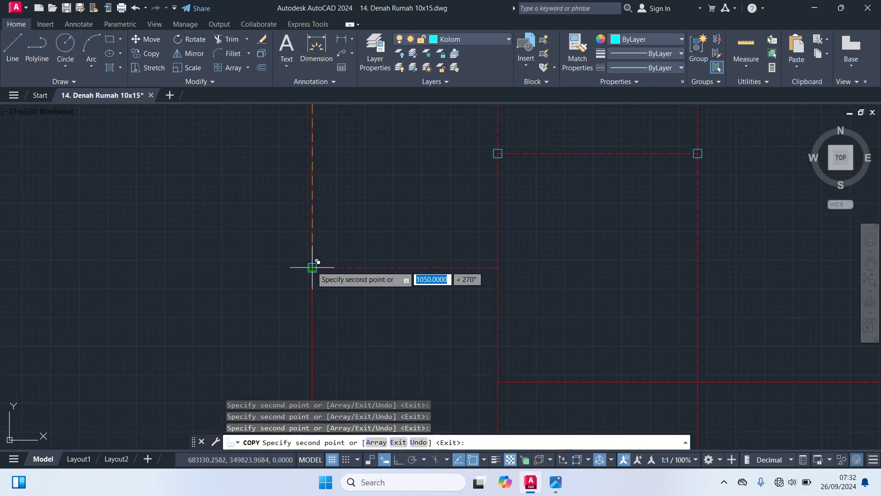
click(312, 267)
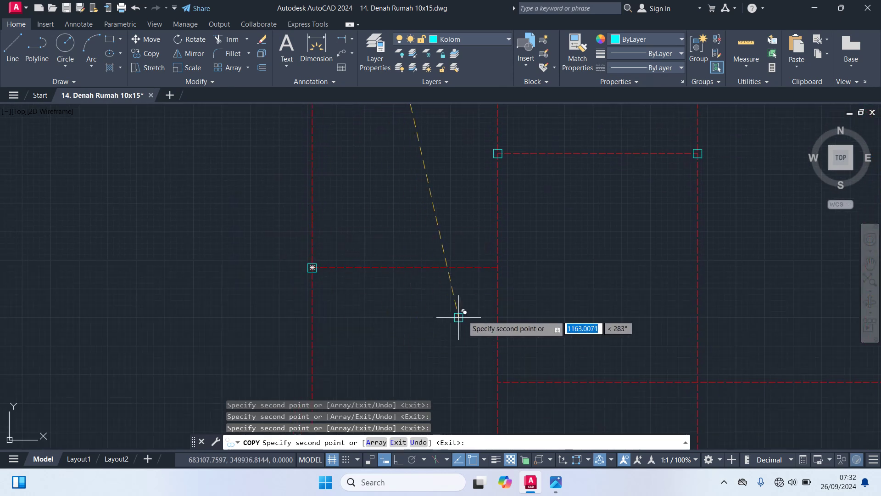
click(497, 267)
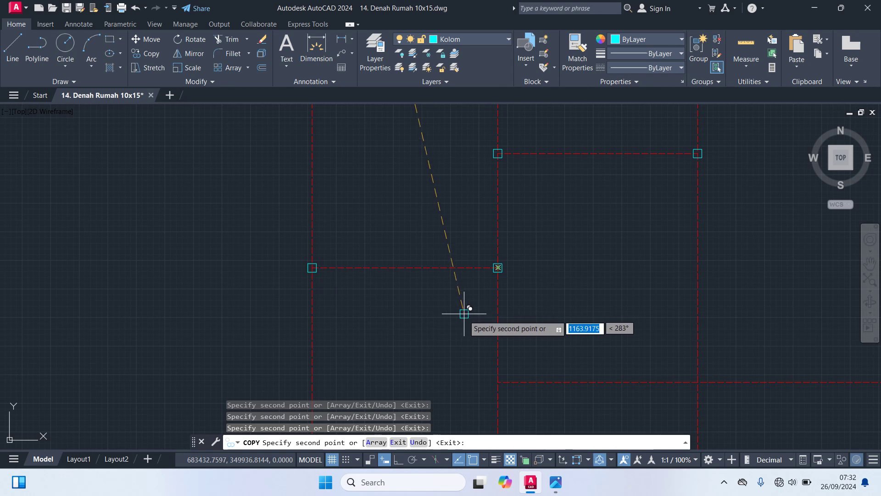
scroll(464, 313, down, 2)
scroll(454, 321, up, 2)
scroll(453, 286, up, 1)
scroll(465, 249, up, 2)
- Add columns at a grid corner, the lower corner and the lower-left corner
click(465, 249)
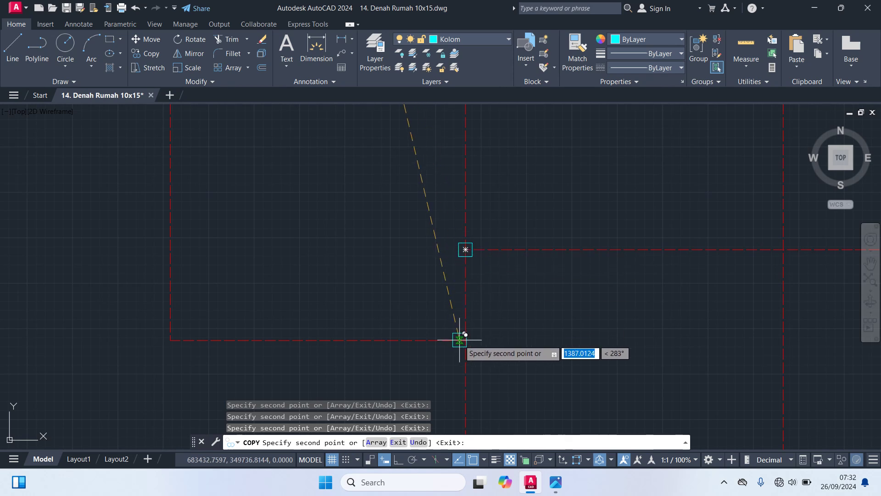
click(464, 340)
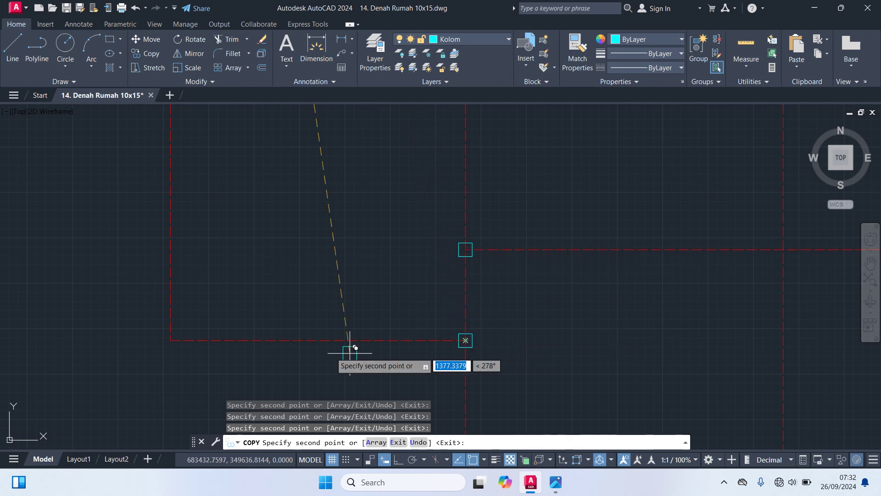
click(171, 340)
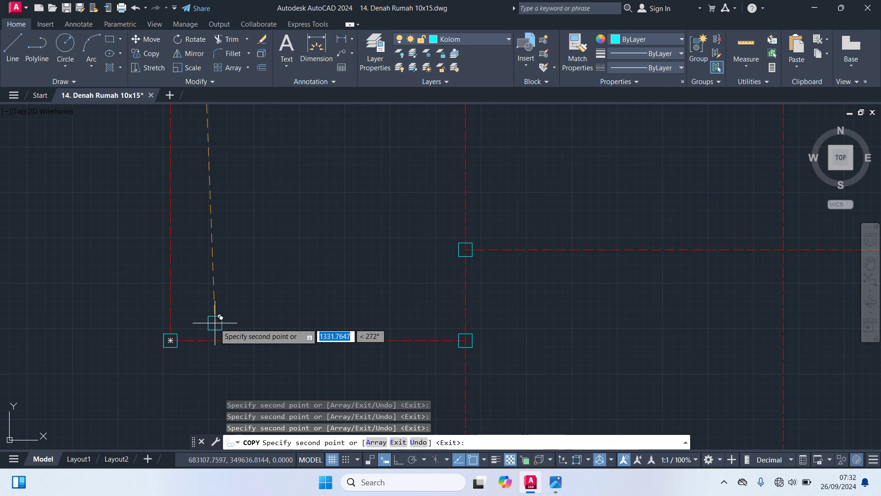
scroll(279, 371, down, 2)
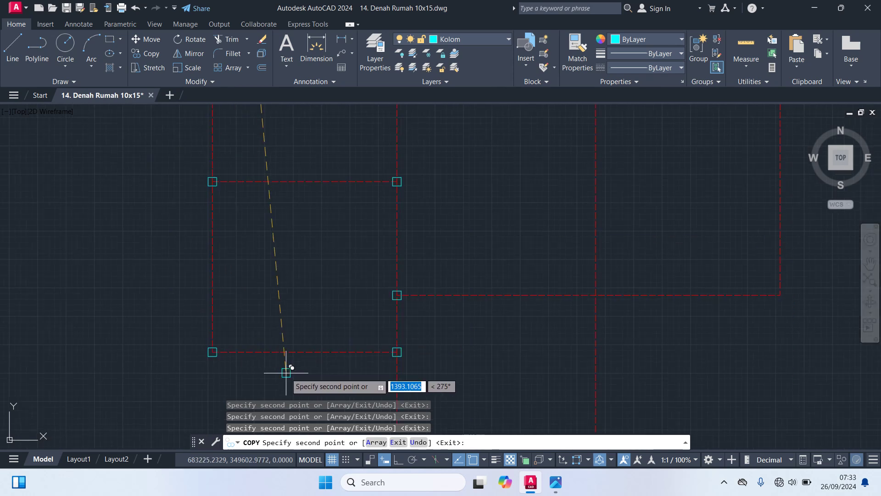
middle_drag(285, 373, 282, 369)
middle_drag(225, 235, 217, 205)
scroll(305, 286, up, 3)
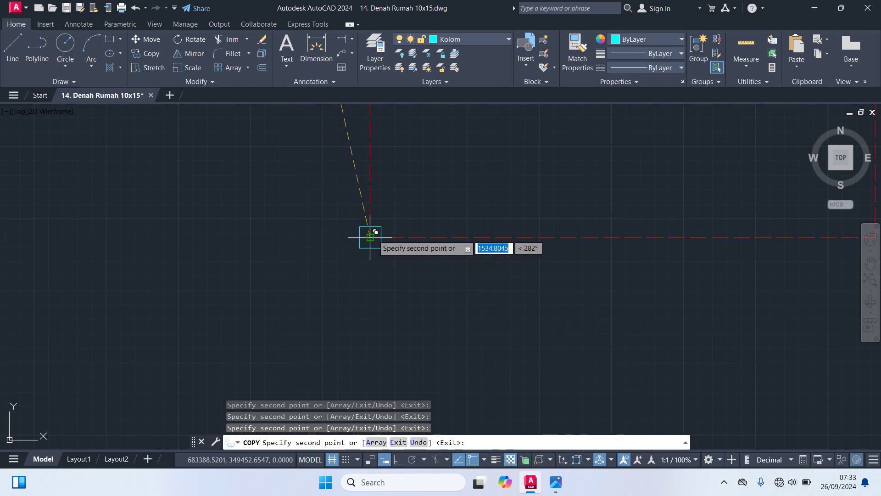
- Pan across the dashed grid to check every intersection, then end the COPY command
middle_drag(551, 298, 232, 350)
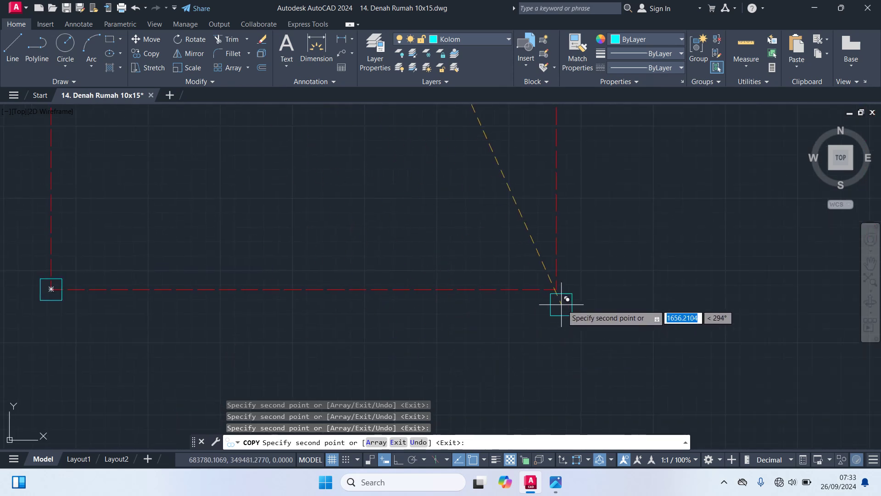
scroll(567, 330, down, 4)
middle_drag(573, 357, 596, 309)
scroll(535, 356, up, 2)
scroll(534, 355, up, 2)
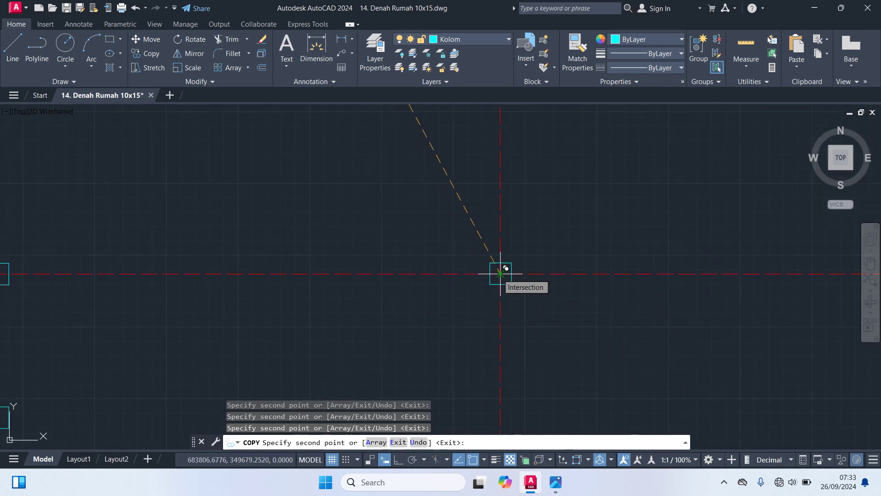
scroll(528, 316, down, 2)
middle_drag(570, 344, 442, 338)
scroll(610, 304, up, 3)
scroll(452, 237, down, 3)
scroll(516, 310, down, 1)
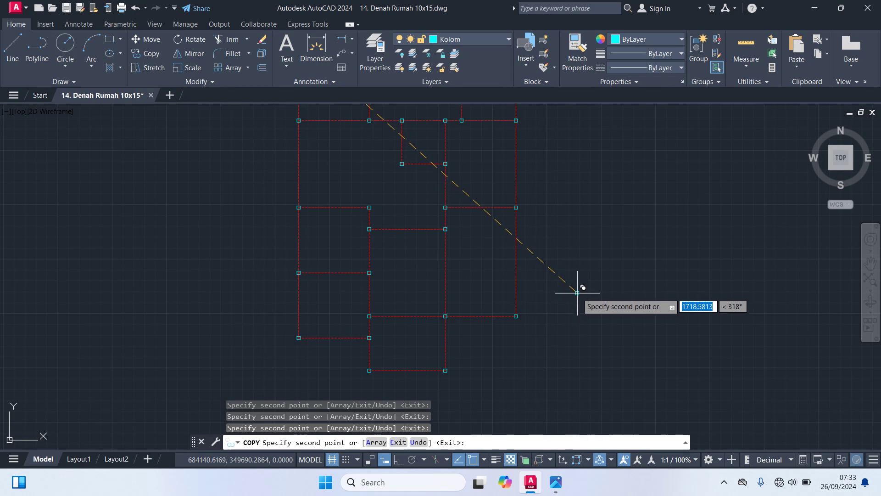
mouse_move(576, 295)
middle_down()
mouse_move(582, 392)
mouse_move(576, 361)
middle_up()
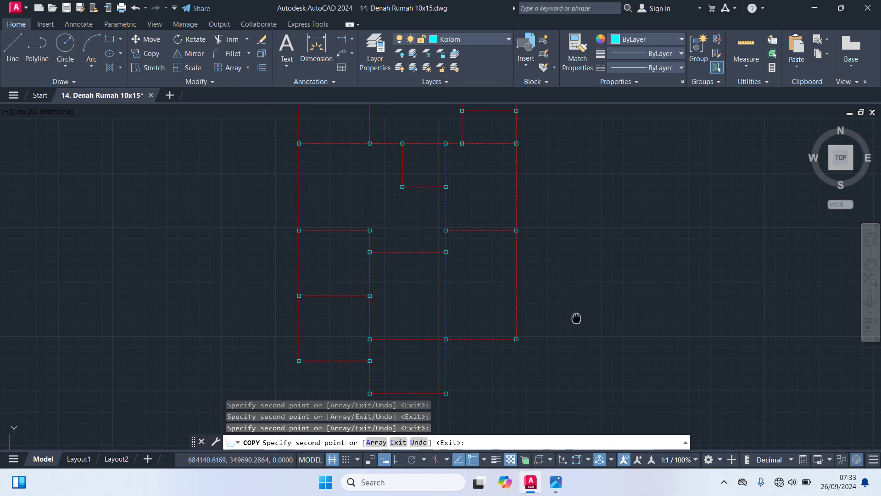
middle_drag(577, 318, 576, 316)
key(Escape)
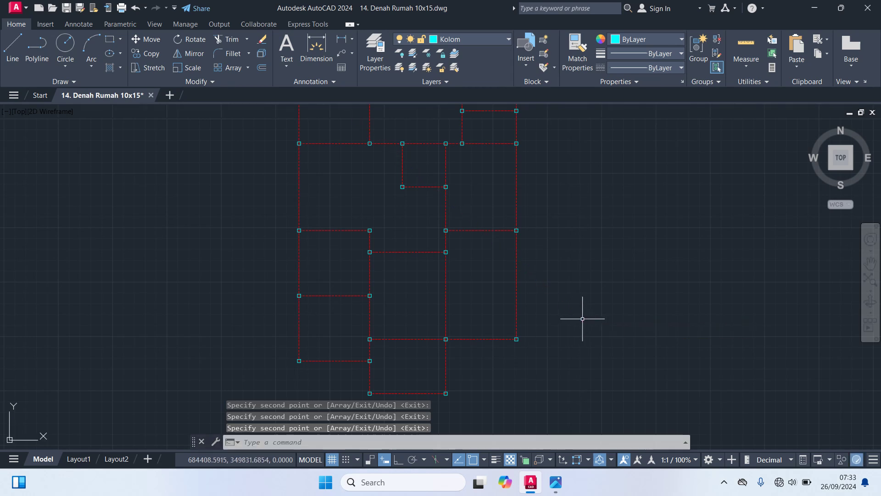
- Make Dinding the current layer for the walls
scroll(579, 313, down, 2)
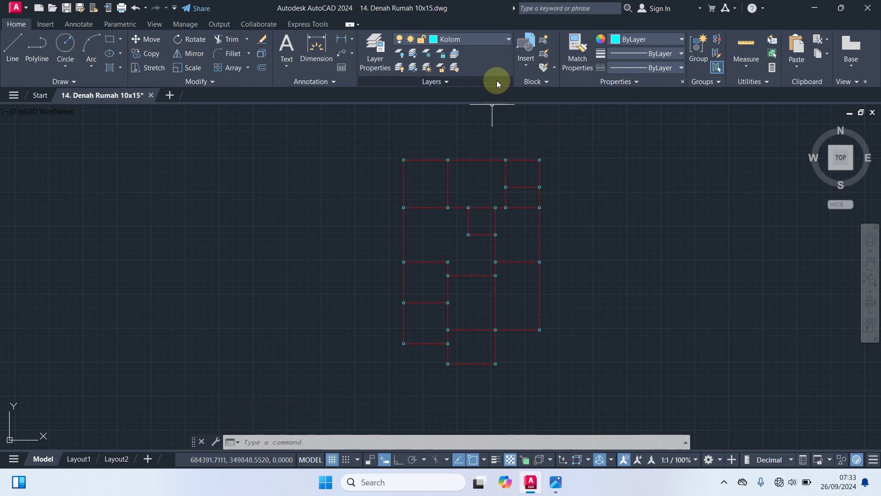
click(481, 40)
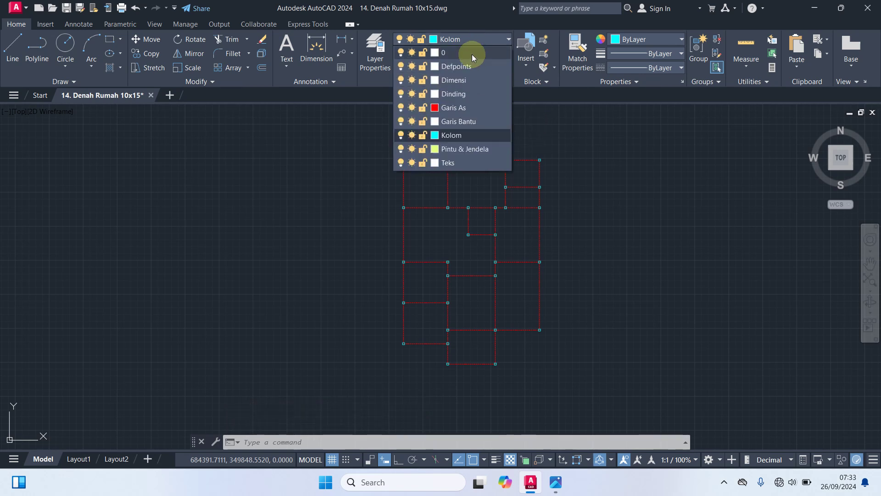
click(463, 94)
middle_drag(451, 128, 446, 274)
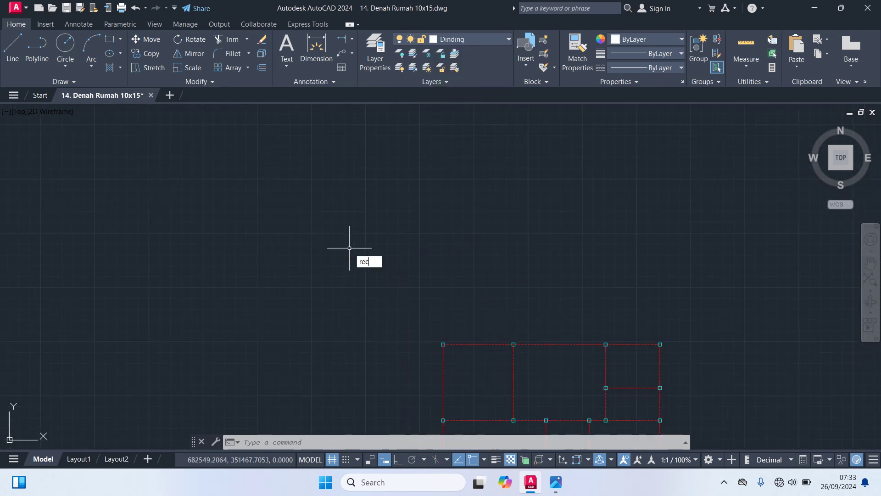
- Draw the top wall rectangle from the top-left column to the top-right corner
key(Return)
scroll(325, 295, up, 4)
mouse_move(324, 295)
middle_down()
mouse_move(237, 215)
mouse_move(285, 299)
middle_up()
scroll(283, 284, up, 2)
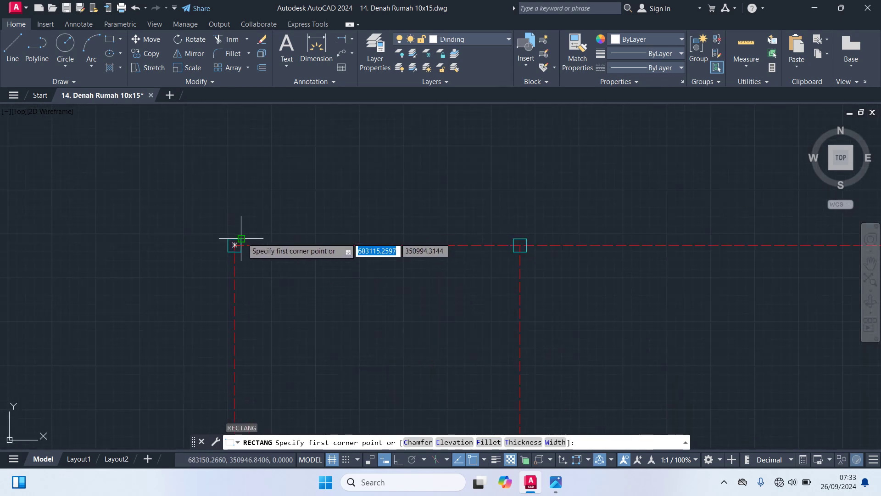
click(241, 238)
scroll(257, 257, up, 2)
scroll(433, 280, down, 4)
scroll(542, 263, up, 4)
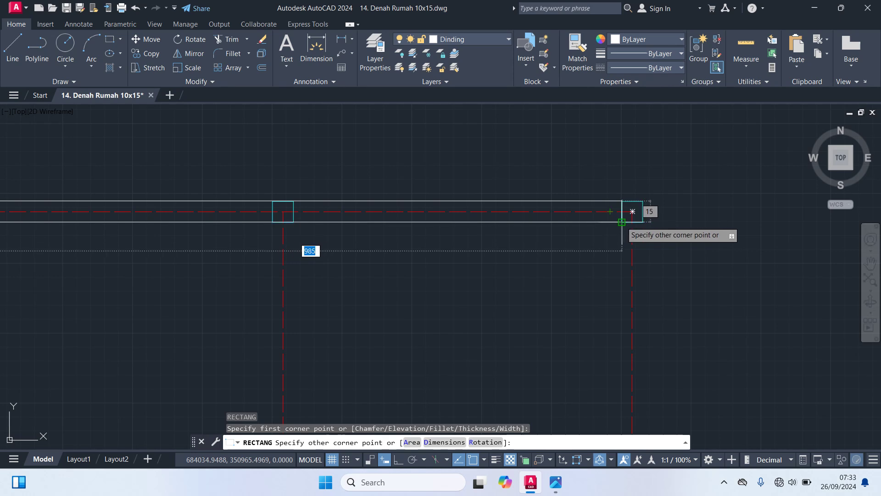
click(632, 211)
scroll(581, 271, down, 3)
scroll(547, 301, down, 1)
middle_drag(547, 301, 590, 278)
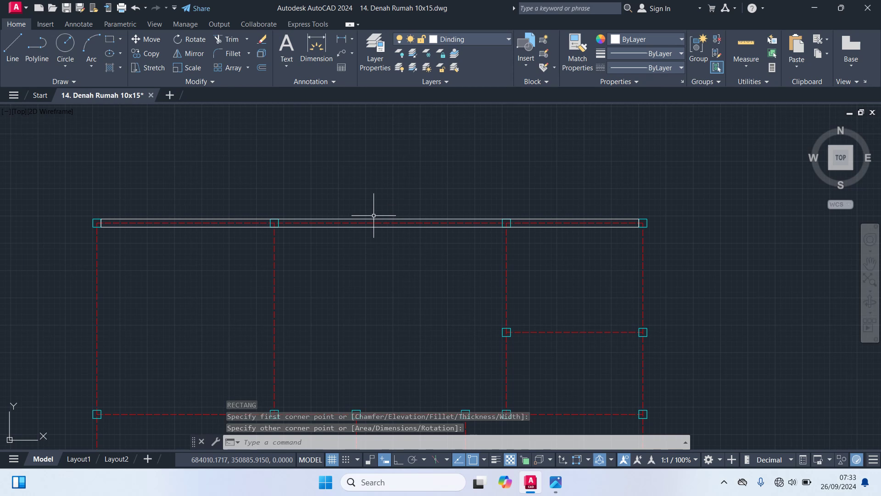
- Draw the 1250-long right wall rectangle down from the top-right corner
key(Return)
scroll(635, 248, up, 7)
click(622, 166)
scroll(652, 367, down, 5)
middle_drag(665, 404, 666, 225)
scroll(557, 291, up, 3)
scroll(557, 291, up, 2)
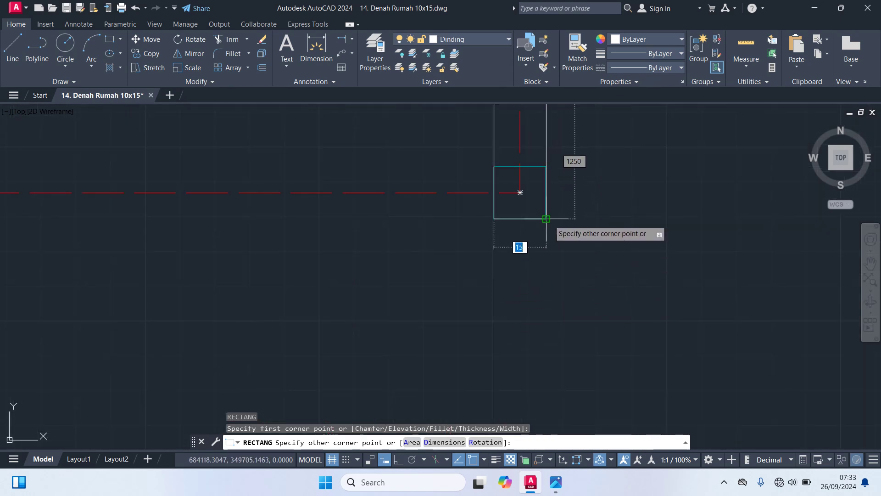
click(545, 219)
scroll(601, 308, down, 5)
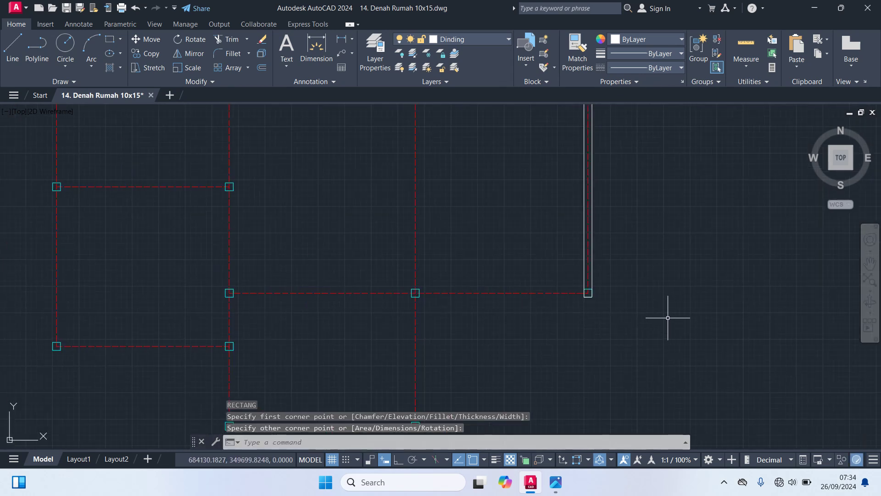
- Draw a horizontal wall from the right wall's bottom corner, then delete it as too long
key(space)
scroll(577, 315, up, 3)
scroll(600, 261, up, 1)
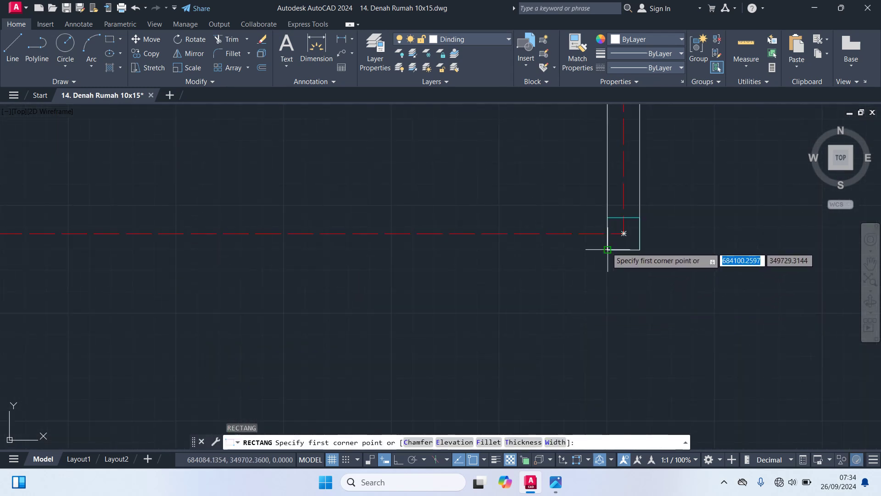
click(607, 249)
scroll(597, 248, down, 2)
scroll(180, 316, up, 2)
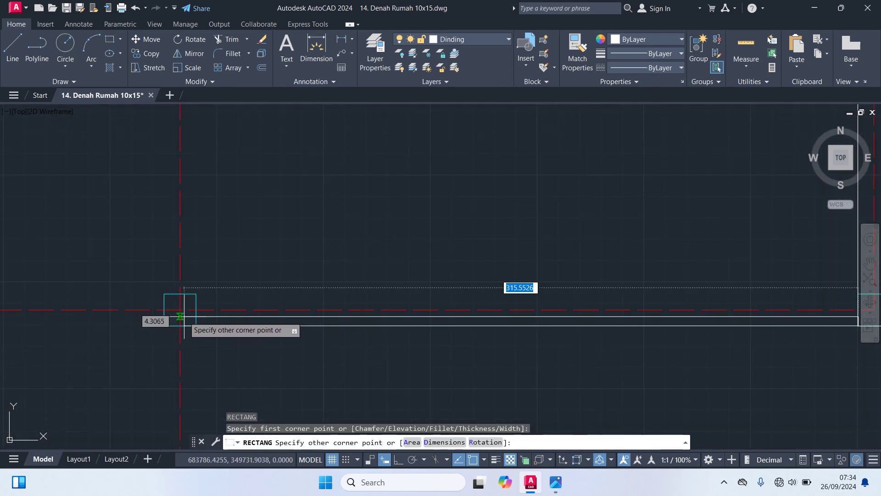
click(196, 325)
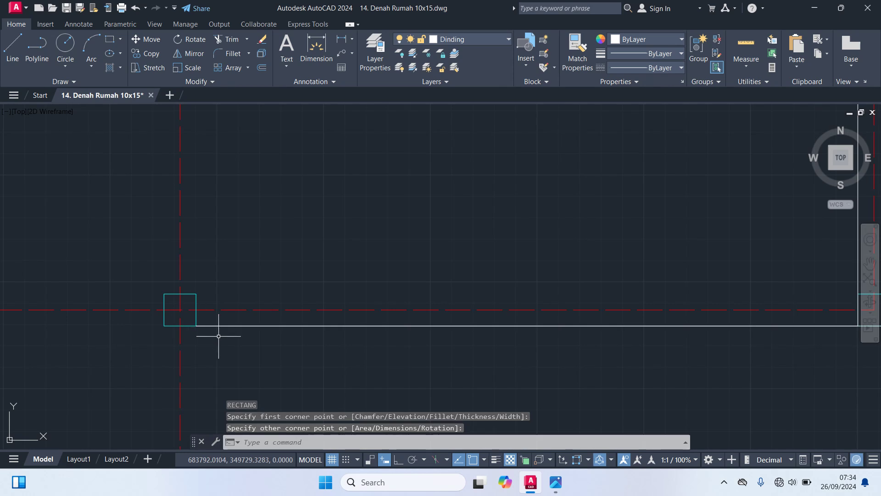
click(260, 325)
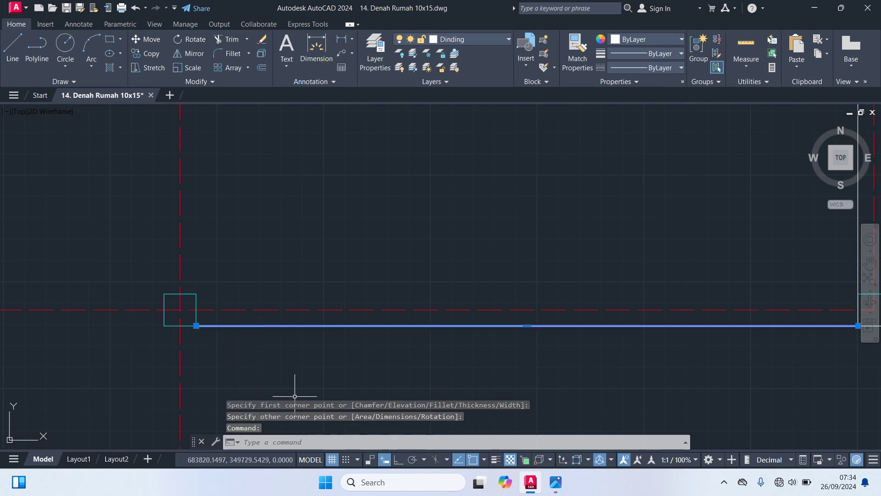
key(Delete)
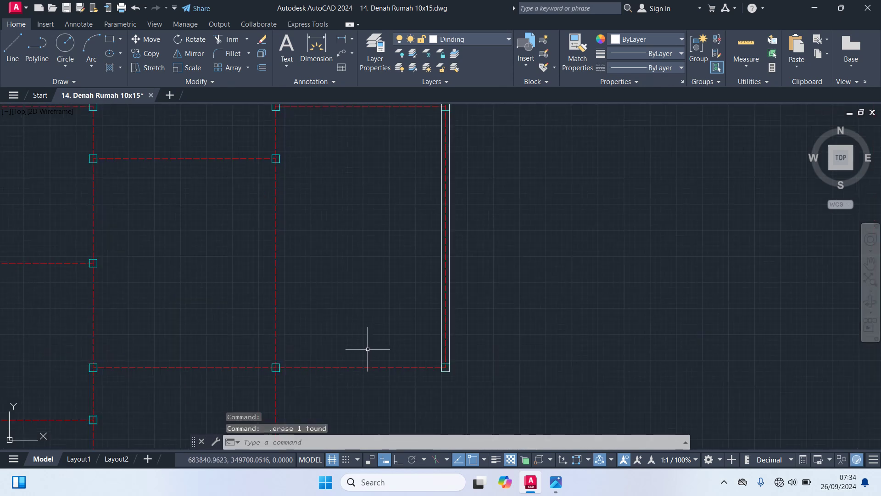
- Redraw the horizontal wall from the right wall's corner to the next column
text(Re)
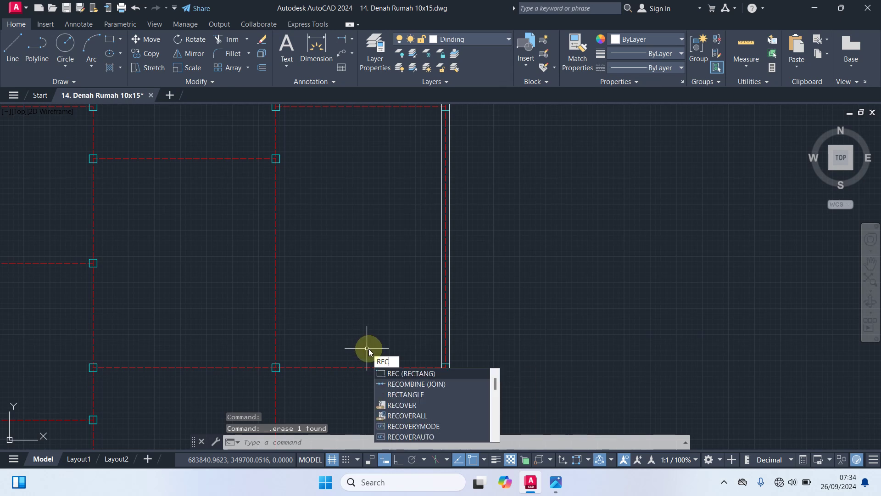
key(Return)
scroll(408, 370, up, 6)
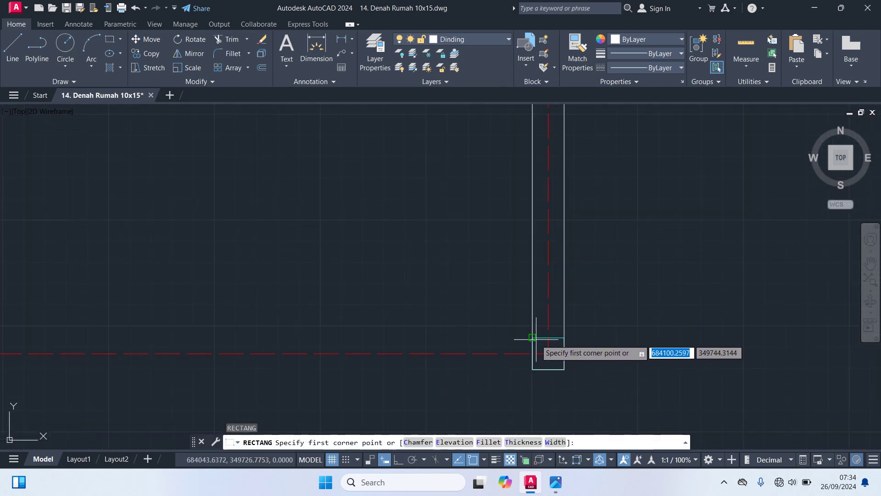
click(532, 337)
scroll(444, 383, down, 3)
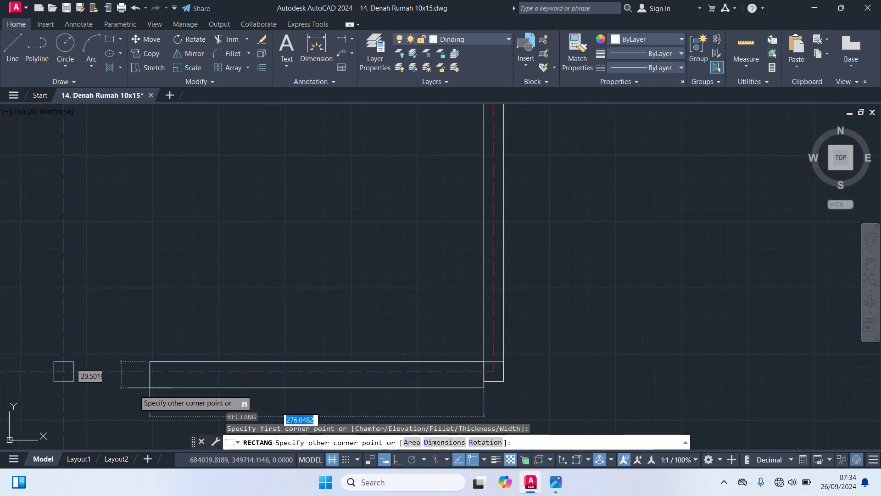
scroll(263, 378, up, 3)
click(59, 374)
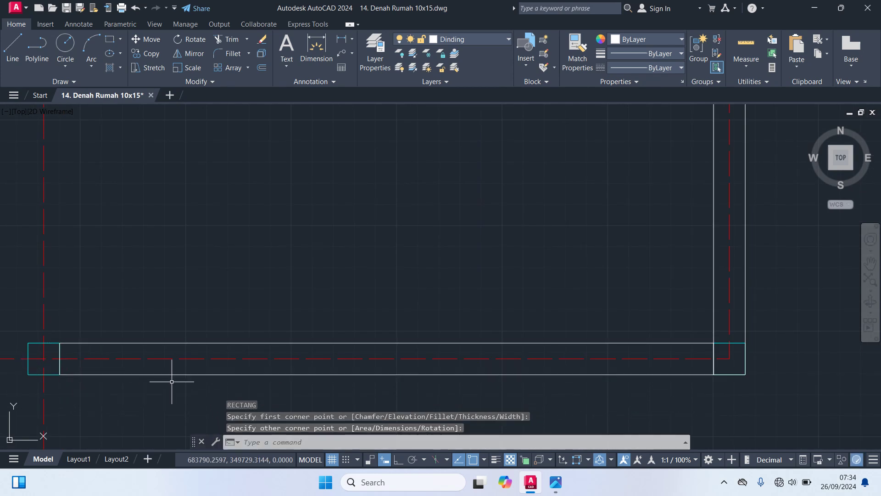
scroll(203, 297, down, 3)
middle_drag(203, 298, 420, 253)
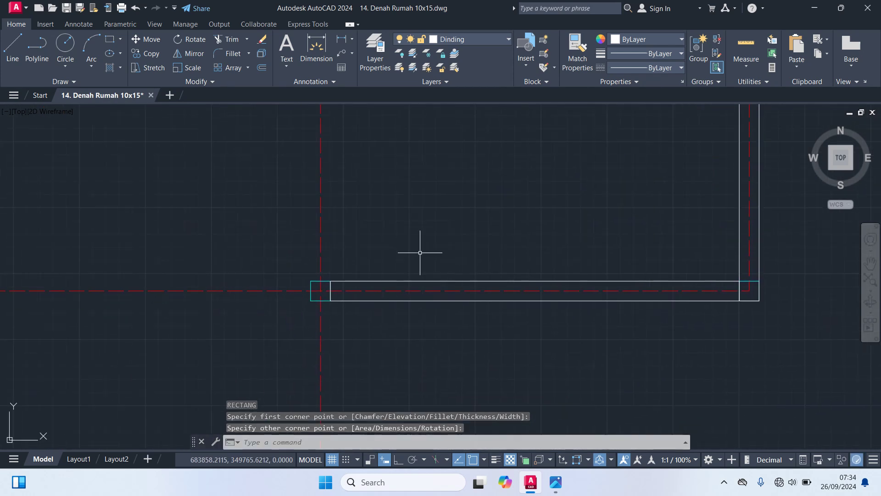
- Draw a vertical wall from the inner column corner up to the column above
key(Return)
middle_drag(354, 338, 360, 261)
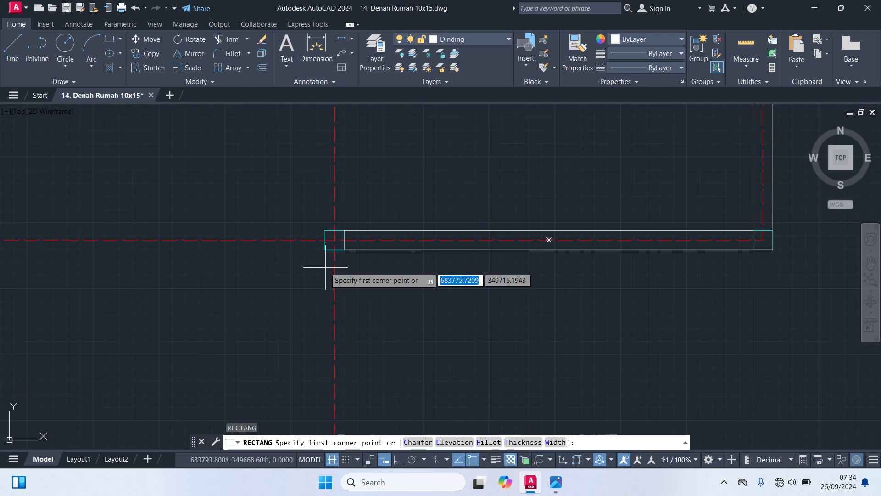
scroll(322, 253, down, 5)
mouse_move(331, 275)
middle_down()
mouse_move(407, 413)
mouse_move(404, 330)
middle_up()
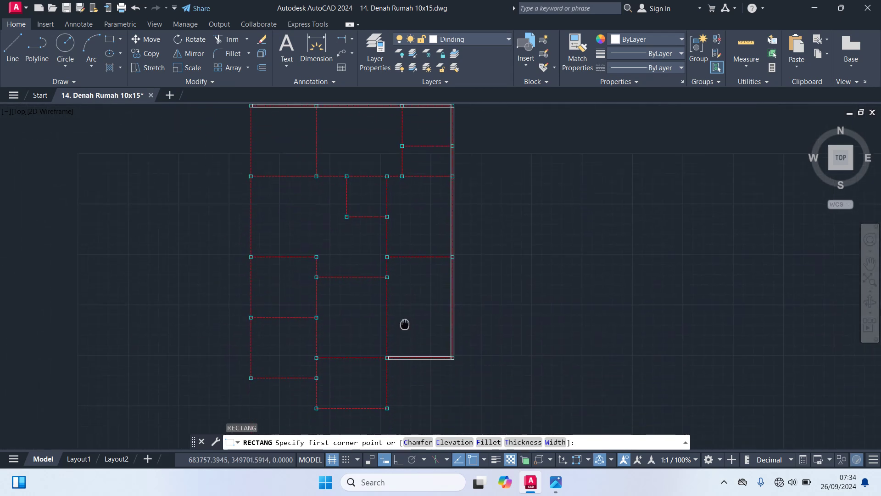
scroll(393, 332, up, 3)
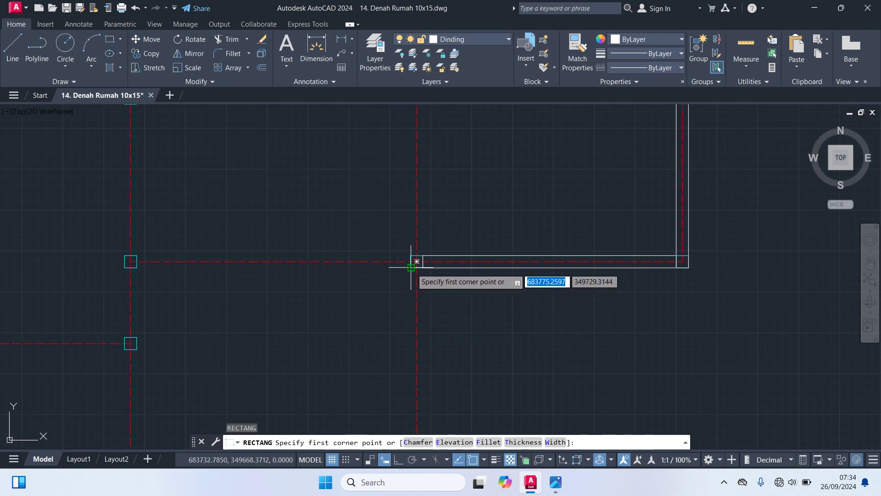
click(413, 262)
middle_drag(418, 168, 459, 205)
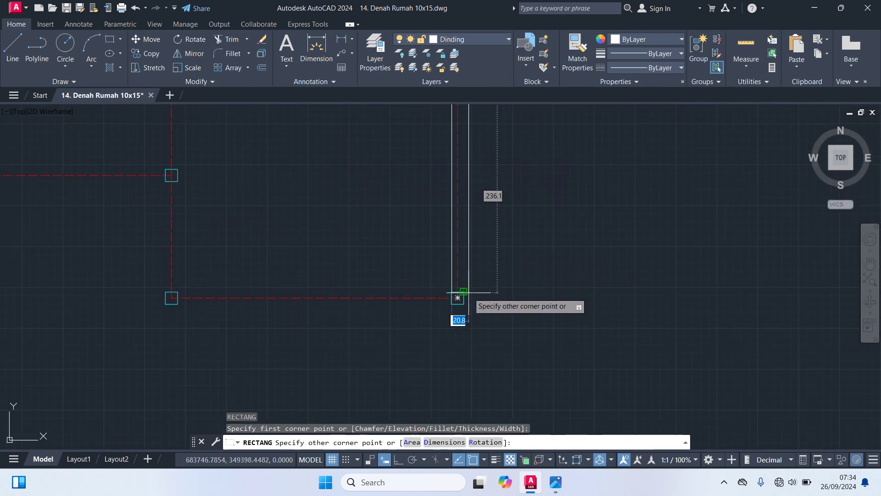
click(458, 297)
- Draw a horizontal wall from the column corner across to the left column
key(Return)
scroll(427, 302, up, 4)
click(486, 257)
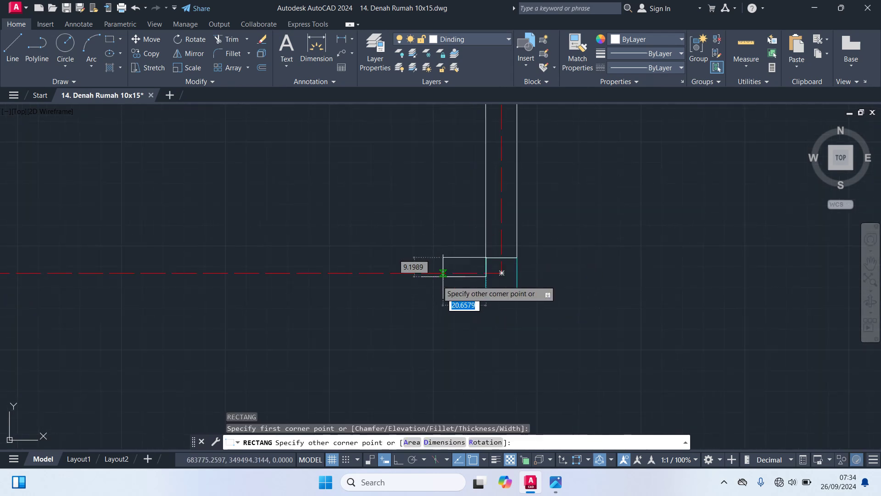
mouse_move(236, 315)
middle_down()
mouse_move(639, 313)
mouse_move(522, 300)
middle_up()
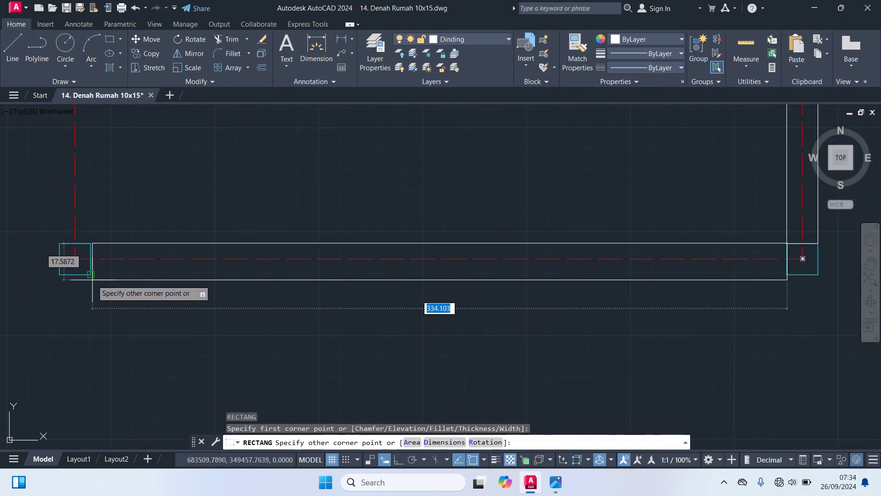
click(90, 274)
scroll(106, 285, down, 3)
mouse_move(122, 295)
middle_down()
mouse_move(250, 292)
mouse_move(262, 299)
middle_up()
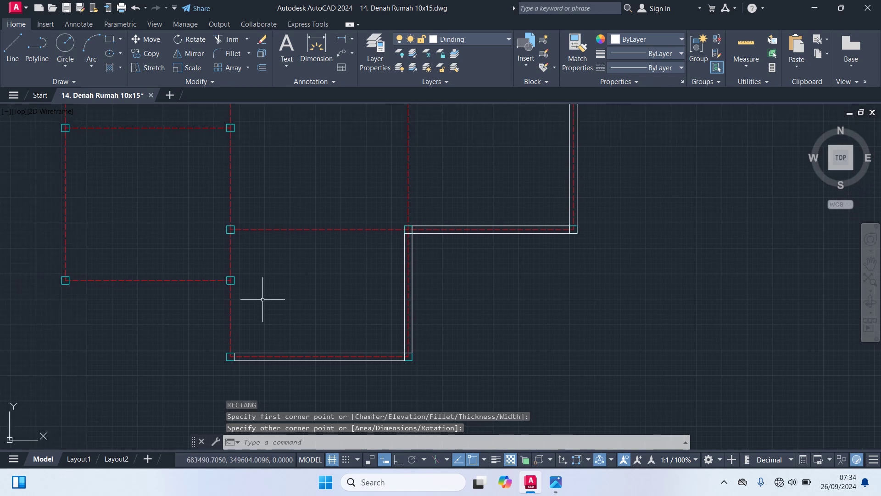
- Draw the vertical wall from the bottom-left corner up to the column
key(Return)
scroll(239, 316, up, 4)
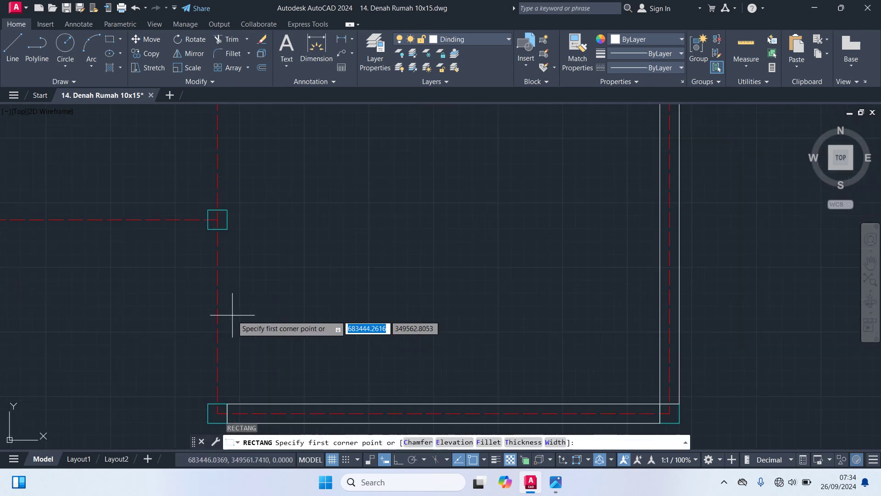
click(208, 403)
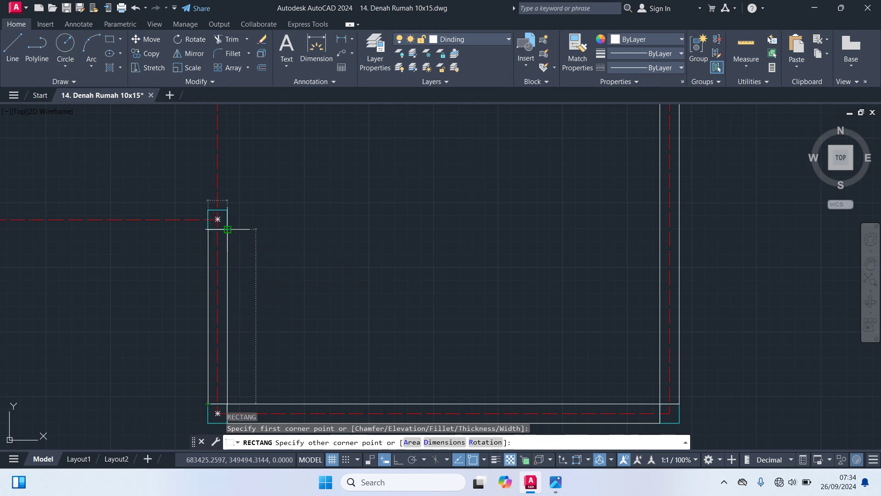
click(227, 229)
scroll(311, 242, down, 2)
scroll(423, 284, down, 2)
middle_drag(423, 284, 441, 288)
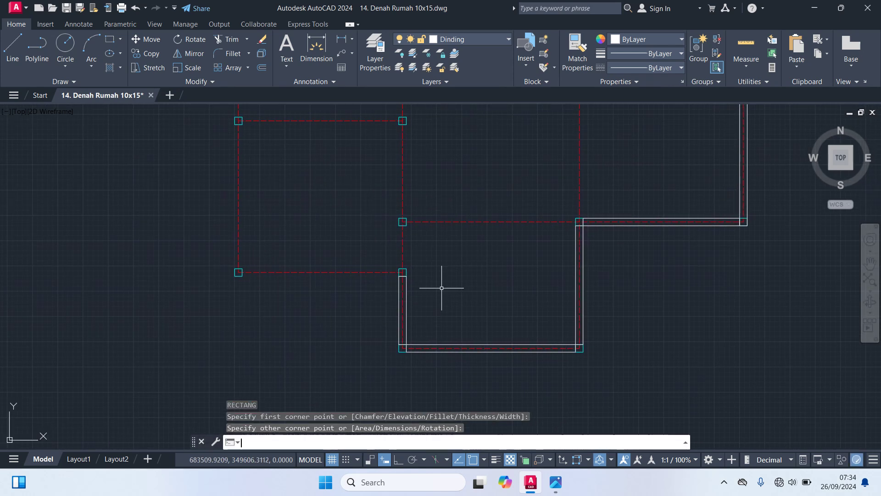
- Draw a 310-long wall rectangle starting at the column
key(Return)
scroll(361, 285, up, 5)
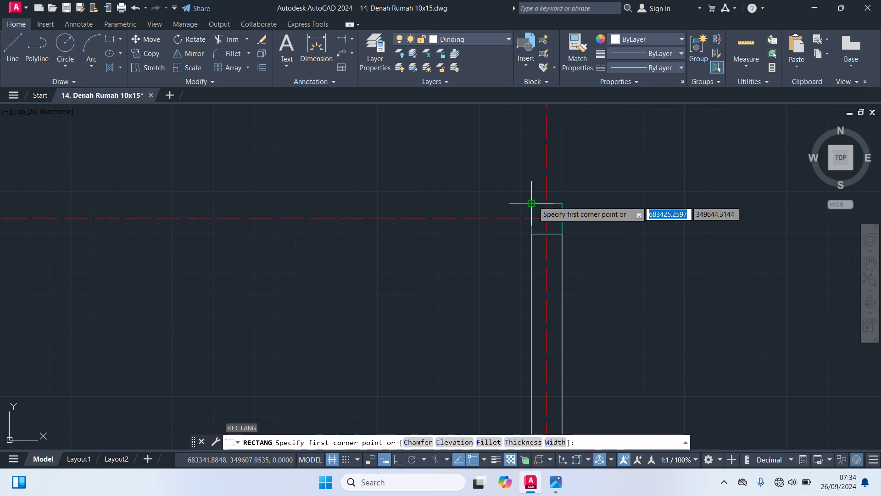
click(531, 203)
scroll(400, 291, down, 3)
scroll(395, 294, up, 3)
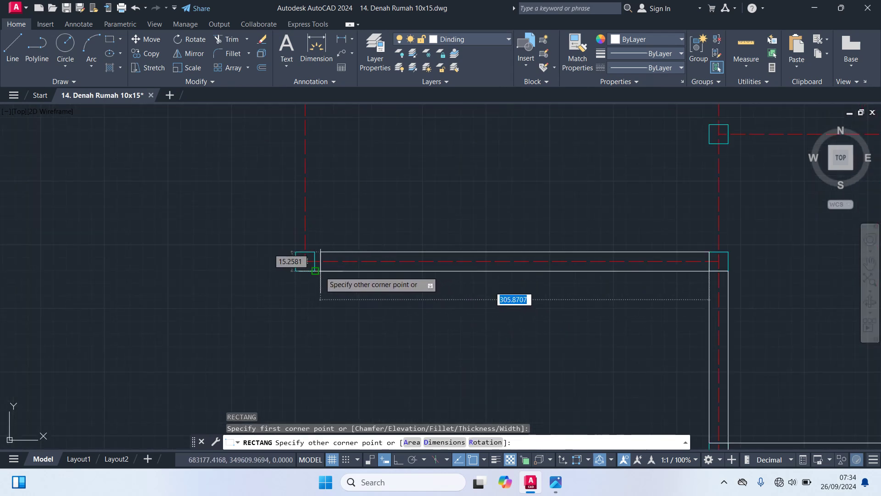
key(Return)
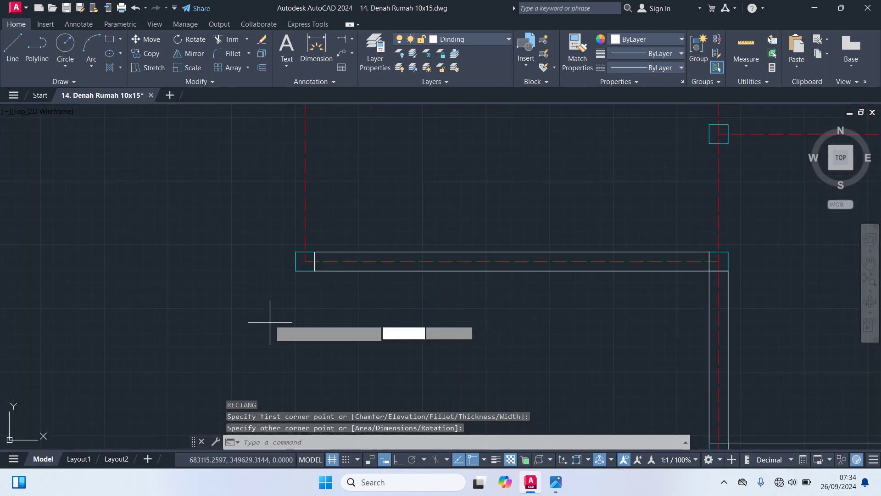
- Draw another wall rectangle ending at the top-left corner
key(Return)
click(296, 252)
scroll(333, 193, down, 3)
scroll(346, 367, down, 2)
scroll(349, 257, down, 2)
scroll(342, 238, up, 4)
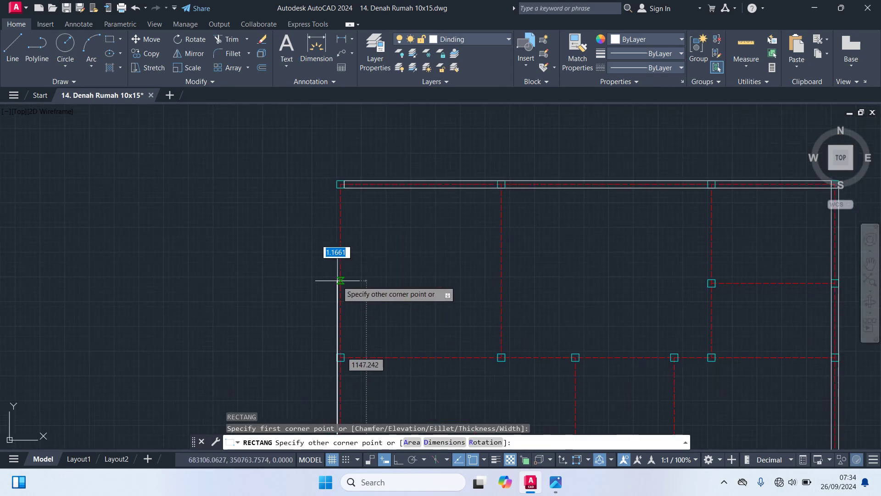
scroll(345, 184, up, 2)
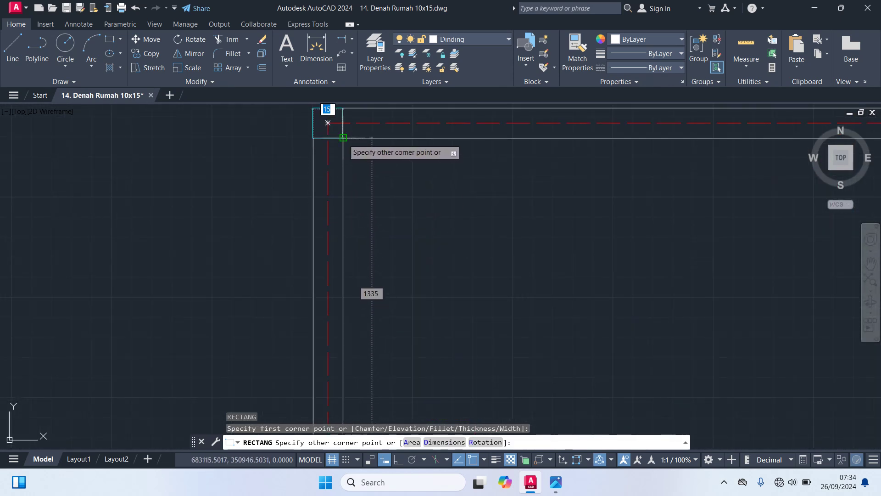
click(374, 171)
scroll(428, 212, down, 3)
scroll(428, 211, down, 2)
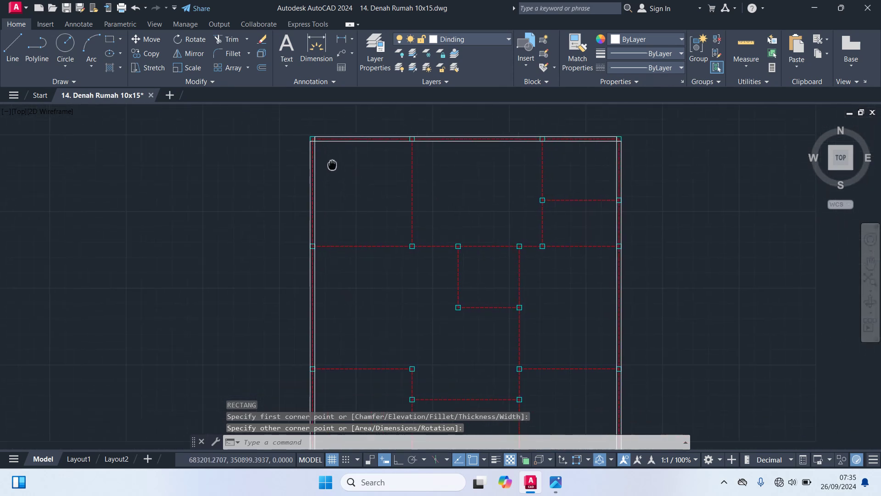
middle_drag(341, 327, 311, 174)
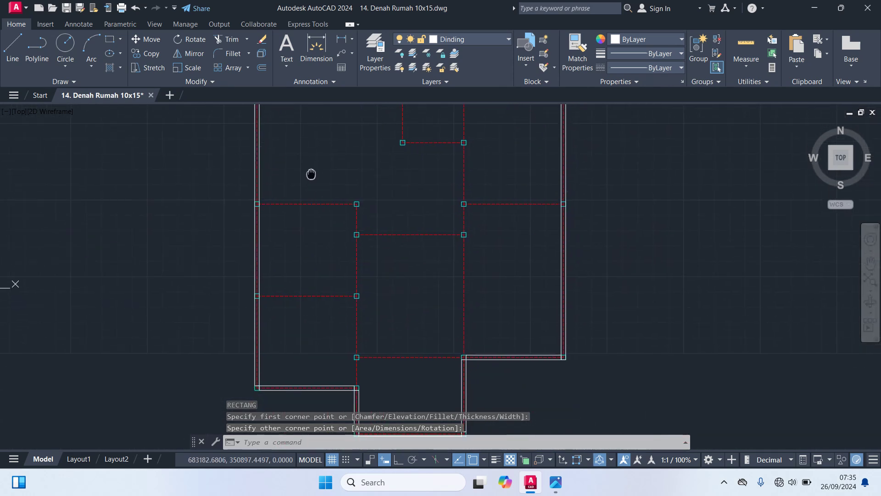
middle_drag(297, 357, 281, 311)
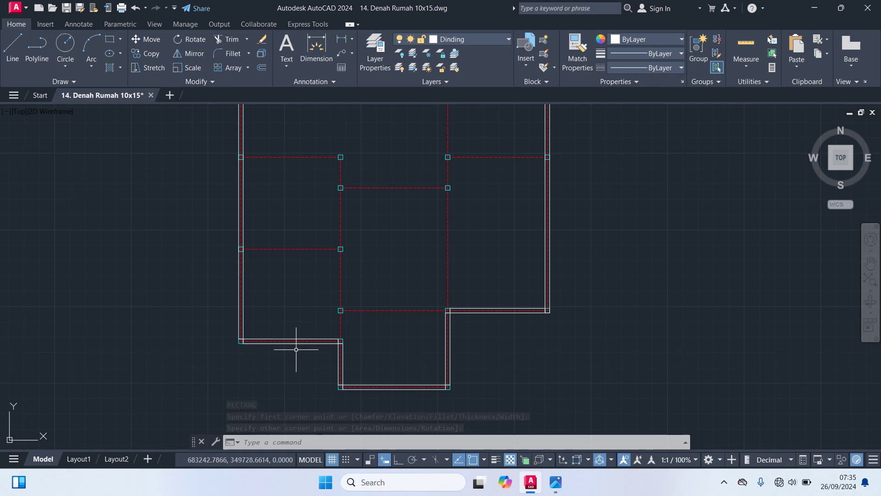
text(rec)
key(Return)
- Draw the lower-left interior wall rectangle between its wall corners with RECTANG
scroll(308, 318, up, 6)
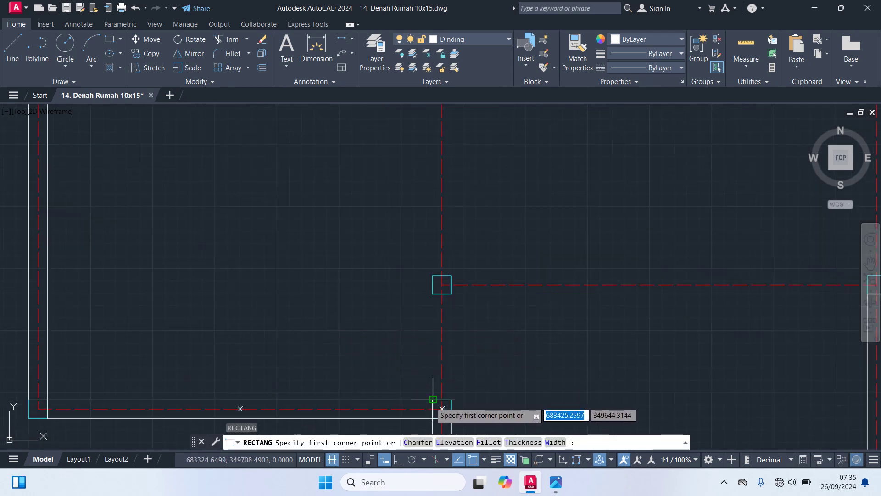
click(436, 403)
scroll(450, 349, down, 3)
scroll(473, 266, down, 7)
middle_drag(476, 238, 480, 301)
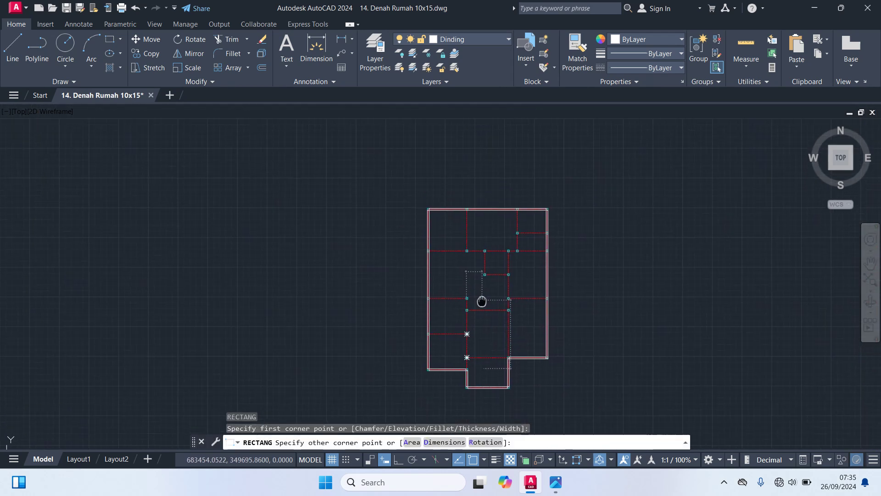
scroll(472, 321, up, 4)
scroll(459, 342, up, 2)
scroll(431, 338, up, 3)
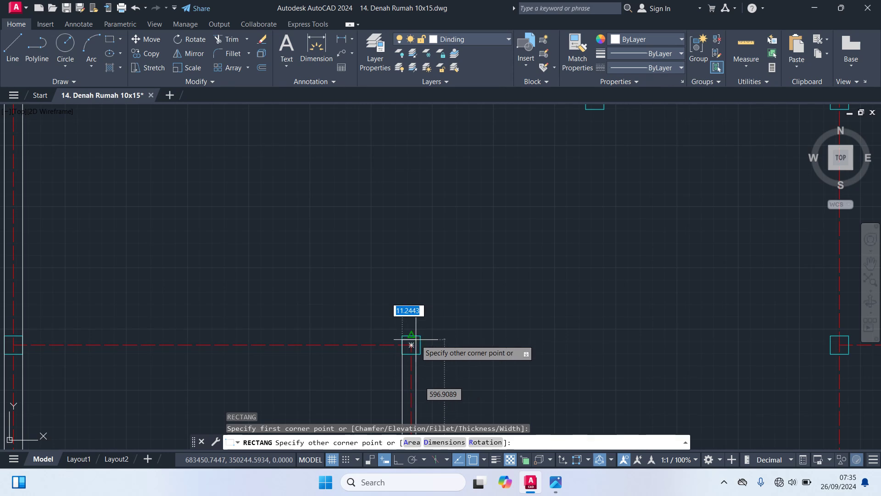
click(418, 346)
scroll(468, 293, down, 2)
middle_drag(479, 288, 586, 251)
- Add a horizontal interior wall rectangle starting at a column corner
key(space)
scroll(546, 282, up, 4)
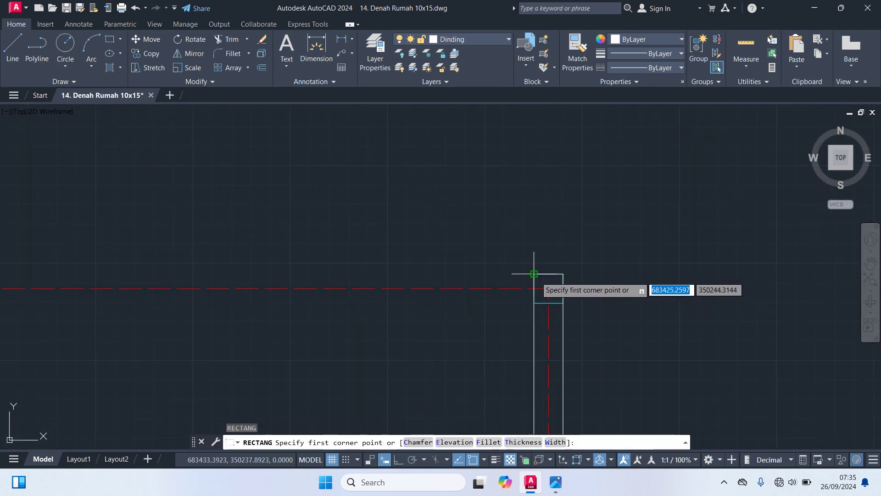
click(534, 274)
scroll(457, 344, down, 4)
scroll(457, 344, up, 6)
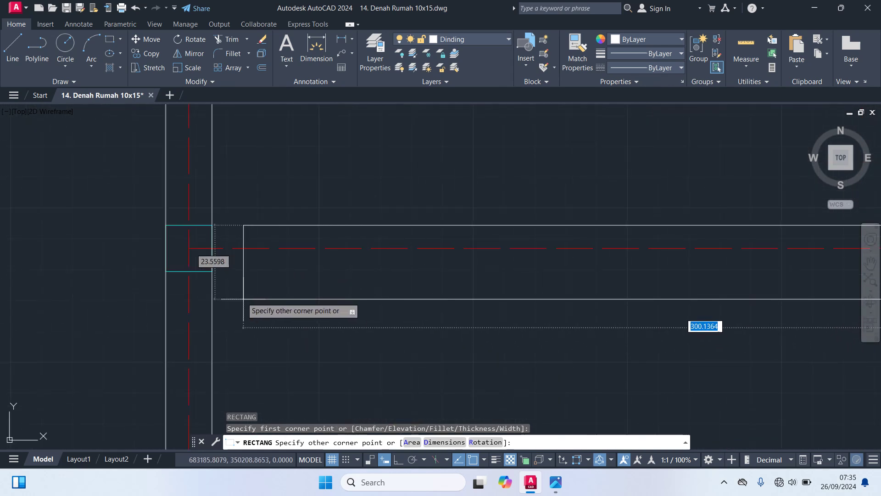
click(212, 271)
scroll(279, 295, down, 3)
scroll(344, 338, down, 2)
middle_drag(345, 338, 352, 266)
scroll(352, 266, up, 1)
scroll(345, 267, up, 2)
- Draw a wall rectangle spanning from one column to the opposite column
key(space)
scroll(411, 273, up, 4)
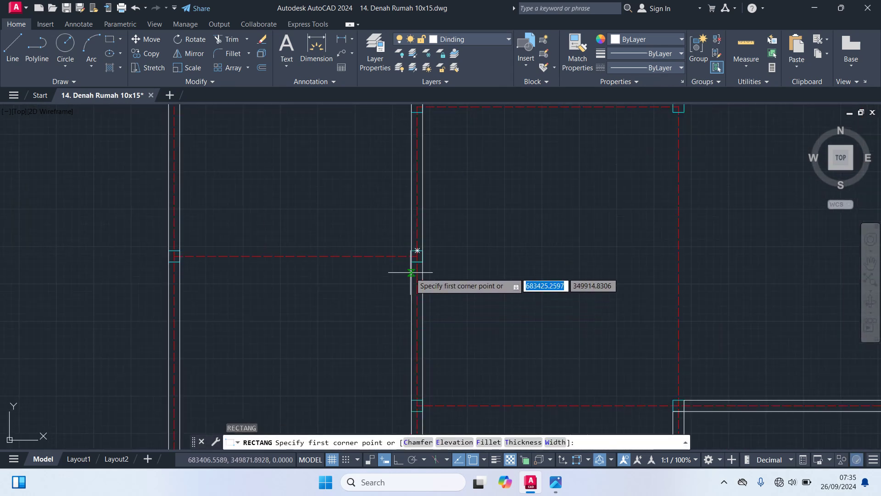
click(412, 266)
scroll(192, 286, up, 4)
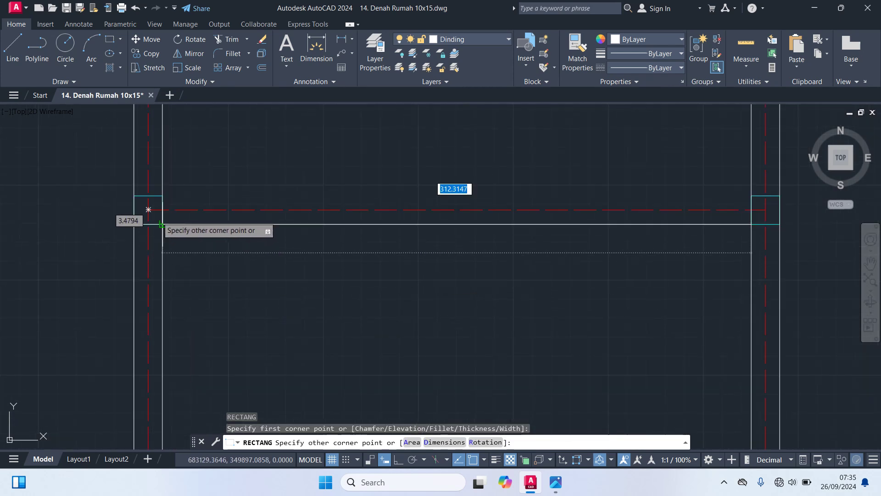
click(148, 209)
scroll(187, 249, down, 2)
scroll(285, 246, down, 2)
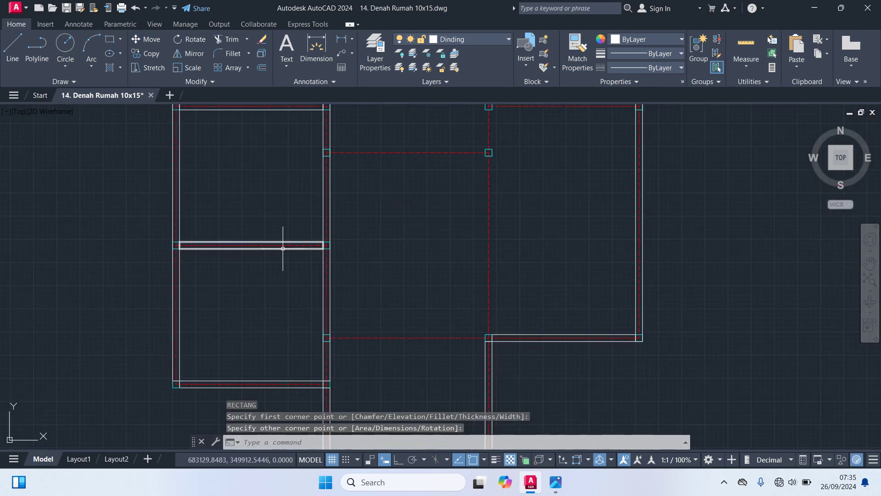
scroll(335, 256, down, 1)
- Draw a wall strip from a column out to the left outer wall
key(space)
scroll(387, 280, up, 3)
scroll(417, 326, up, 2)
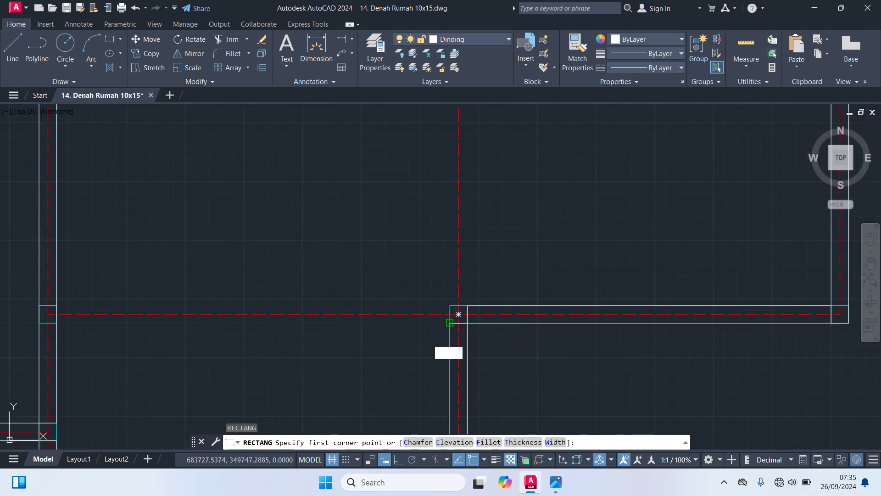
click(458, 314)
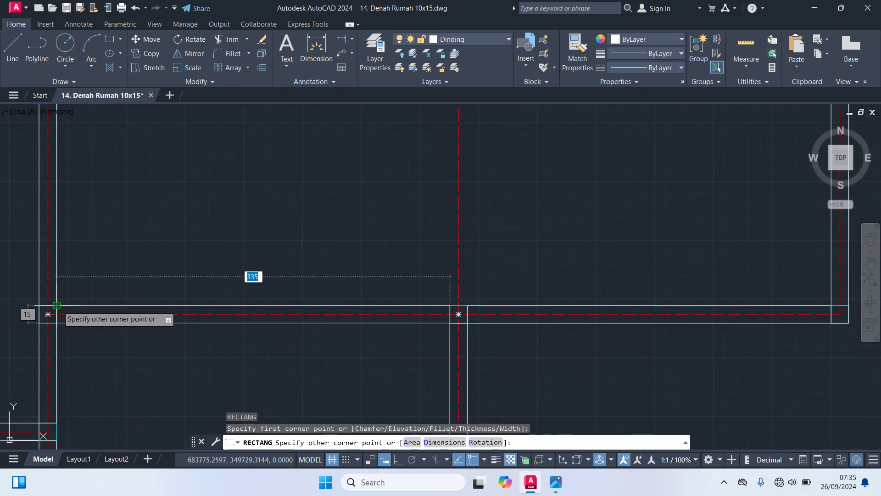
click(59, 305)
scroll(238, 329, down, 3)
middle_drag(248, 327, 369, 313)
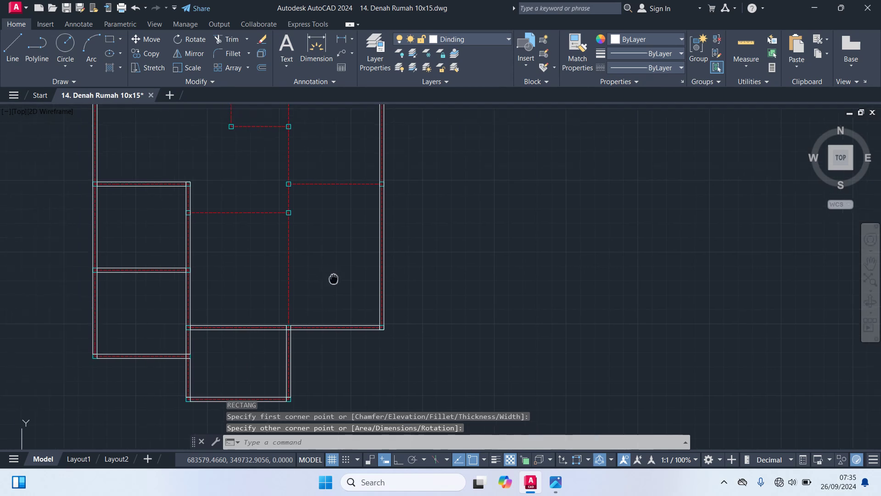
- Draw a long vertical interior wall rectangle up to its top end
key(Return)
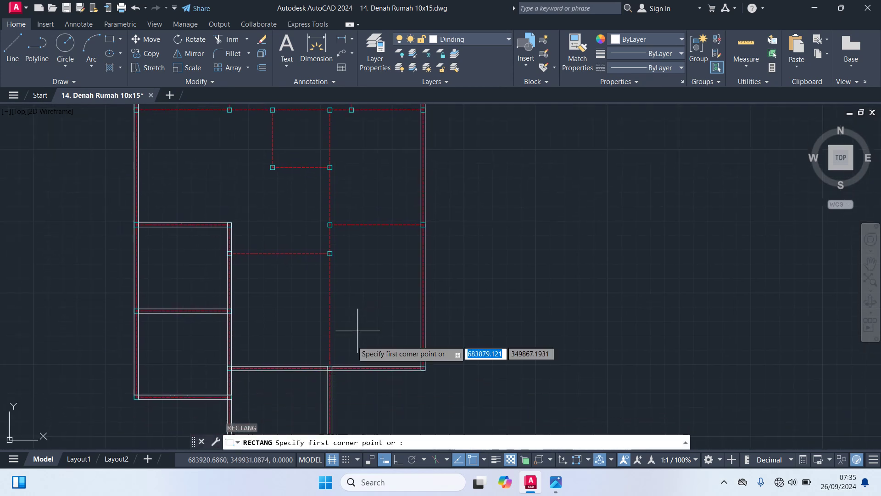
scroll(321, 362, up, 3)
scroll(275, 413, up, 3)
click(278, 423)
scroll(238, 289, down, 3)
middle_drag(258, 341, 298, 384)
scroll(305, 201, up, 3)
scroll(372, 175, up, 2)
click(385, 180)
scroll(353, 232, down, 3)
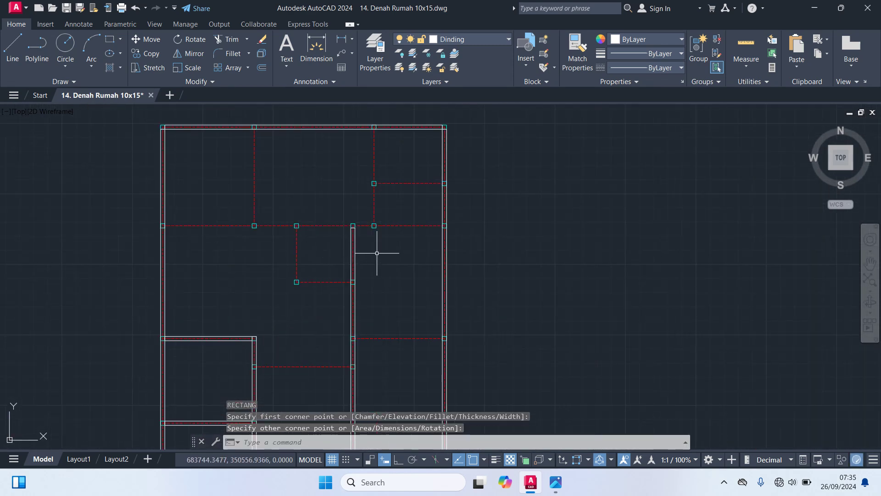
middle_drag(373, 210, 364, 198)
- Add two more wall strips running from columns to the left outer wall
key(Return)
scroll(413, 257, up, 3)
scroll(429, 233, up, 2)
click(451, 197)
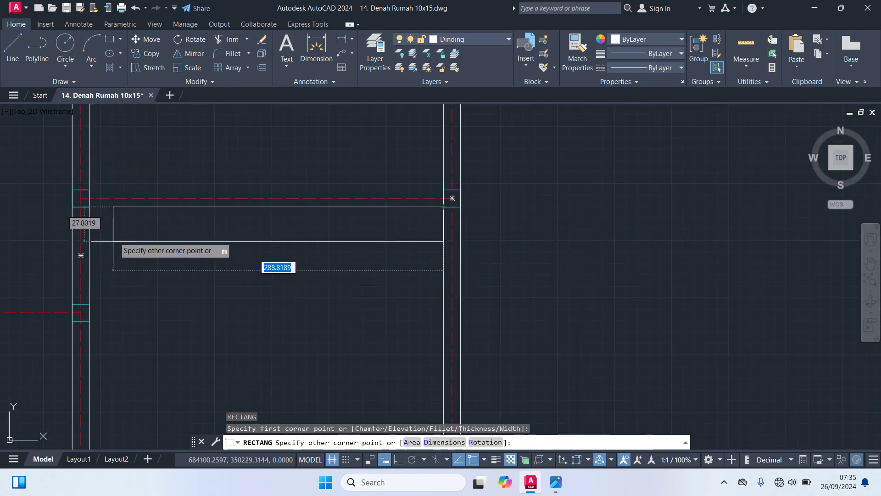
click(90, 189)
key(Return)
mouse_move(147, 281)
middle_down()
mouse_move(452, 252)
mouse_move(501, 281)
middle_up()
click(505, 267)
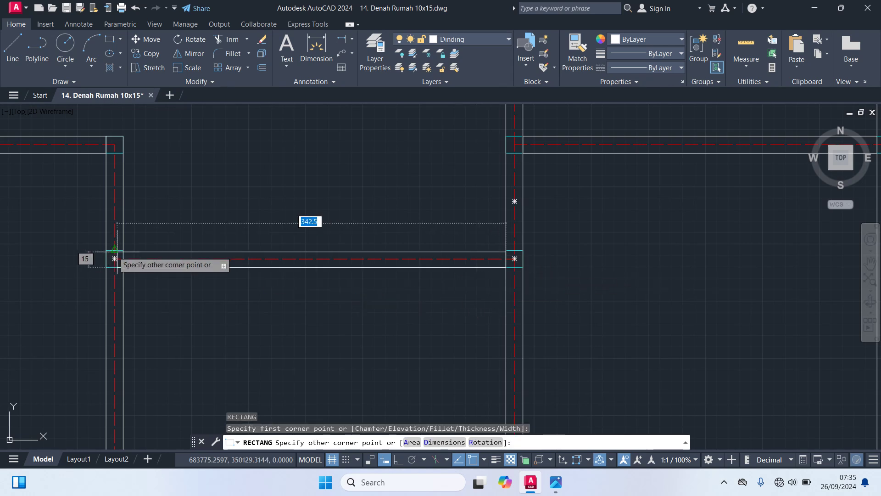
click(123, 250)
scroll(254, 253, down, 5)
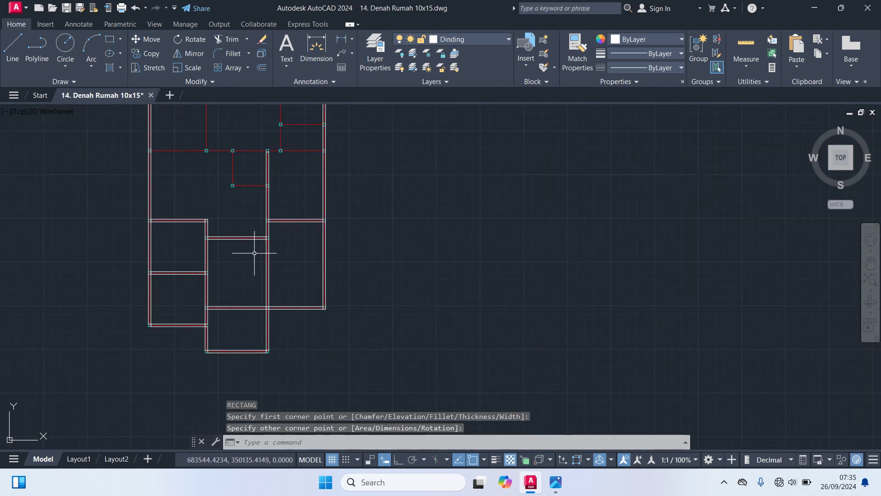
middle_drag(315, 252, 339, 357)
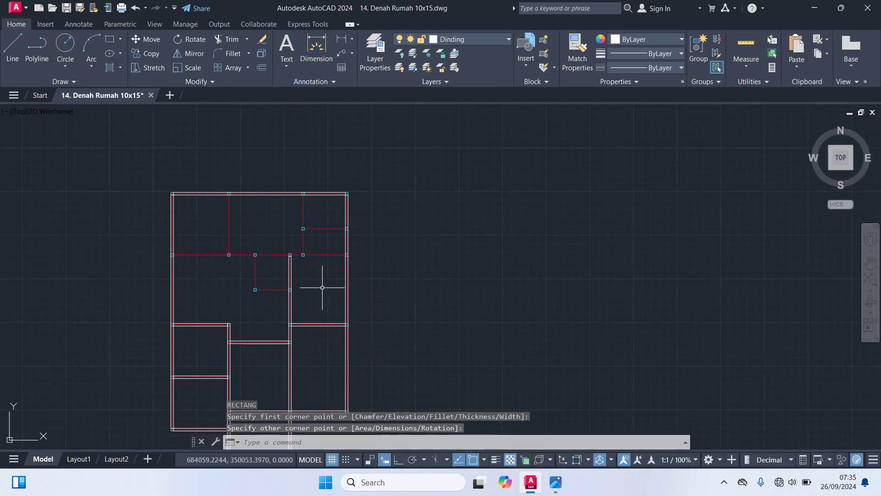
- Draw a short wall between the right and left columns, plus one more wall piece
key(Return)
scroll(327, 276, up, 4)
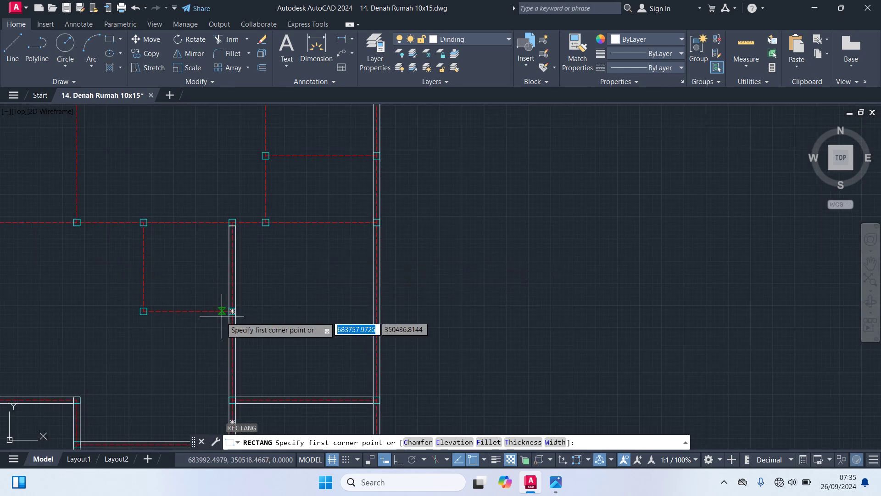
scroll(222, 315, up, 4)
click(230, 301)
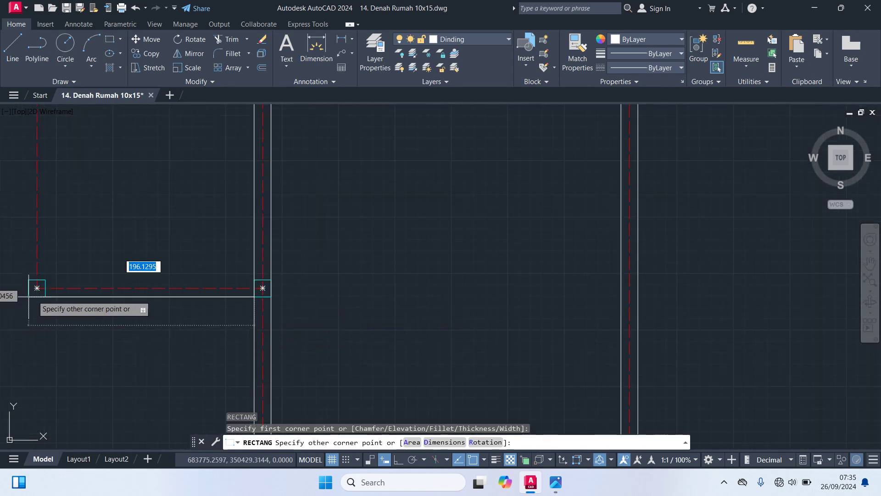
click(44, 281)
key(Return)
middle_drag(57, 254, 157, 295)
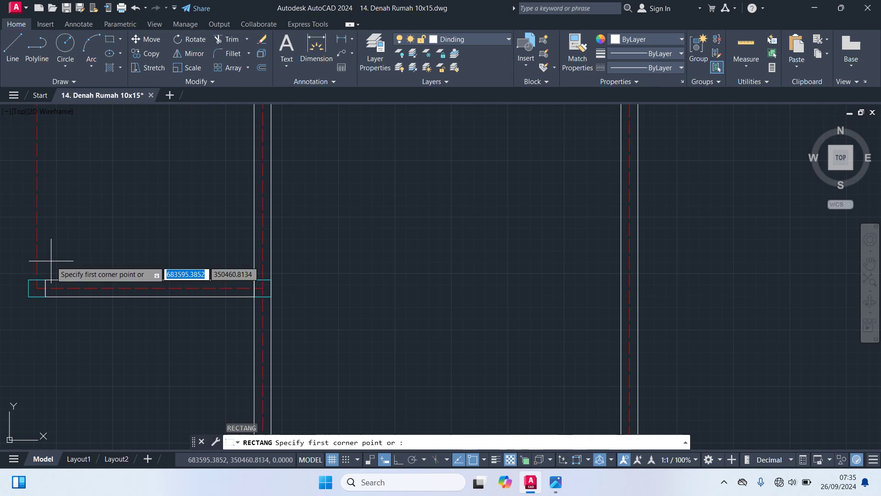
click(146, 321)
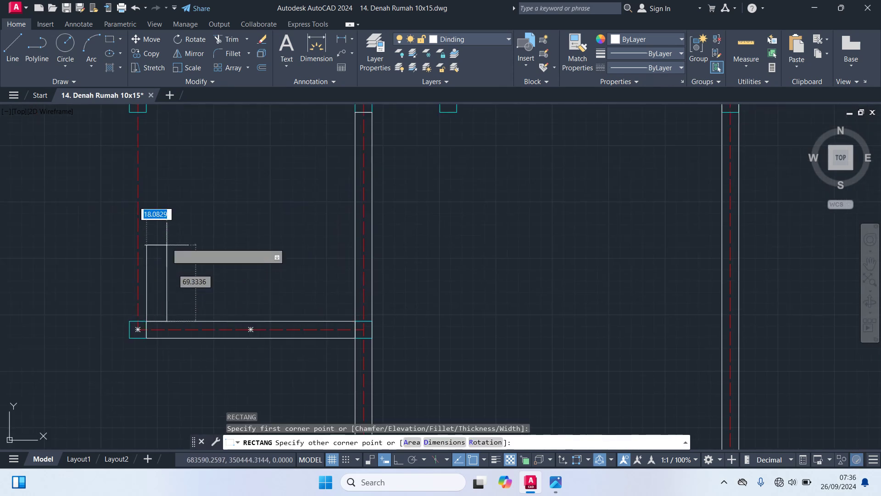
scroll(166, 244, down, 2)
middle_drag(167, 244, 250, 338)
click(231, 257)
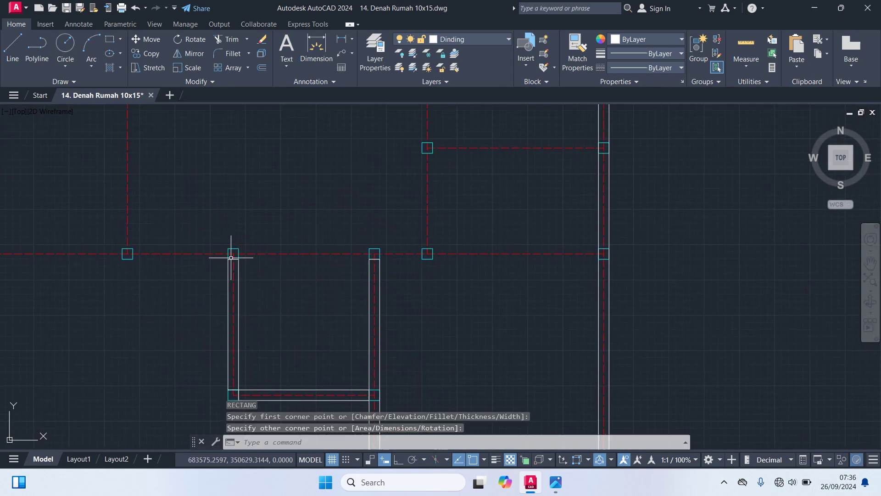
middle_drag(280, 288, 500, 304)
- Fill three short wall gaps between wall corners and columns with rectangles
key(Return)
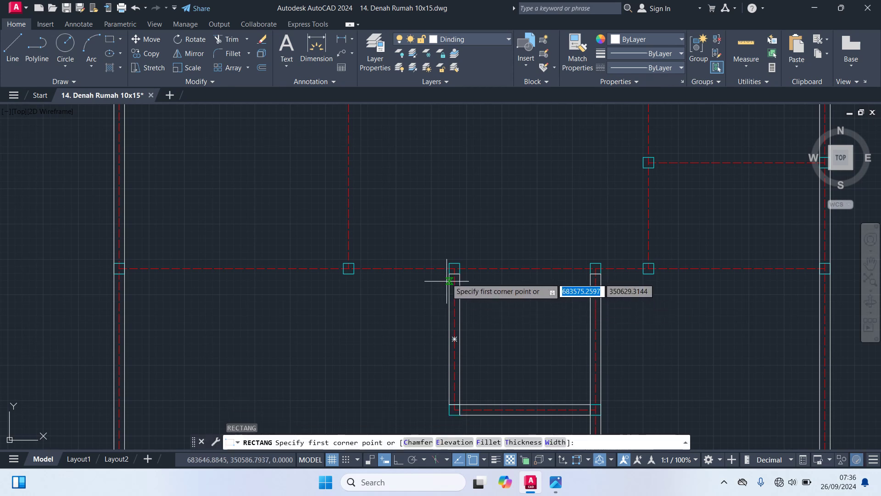
click(455, 268)
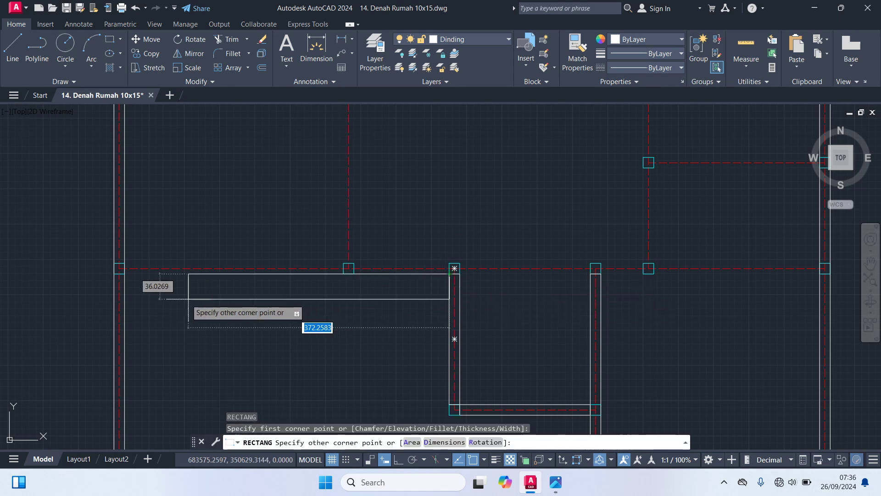
click(118, 266)
middle_drag(537, 294, 382, 308)
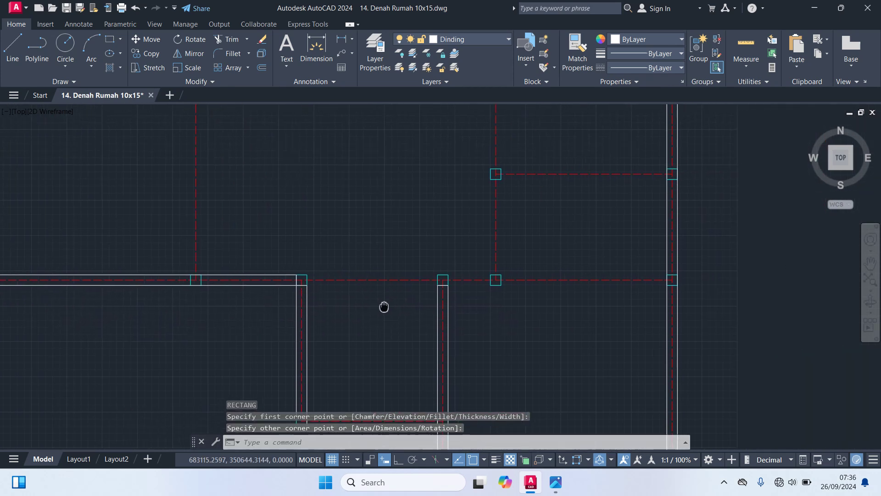
key(Return)
scroll(638, 308, up, 2)
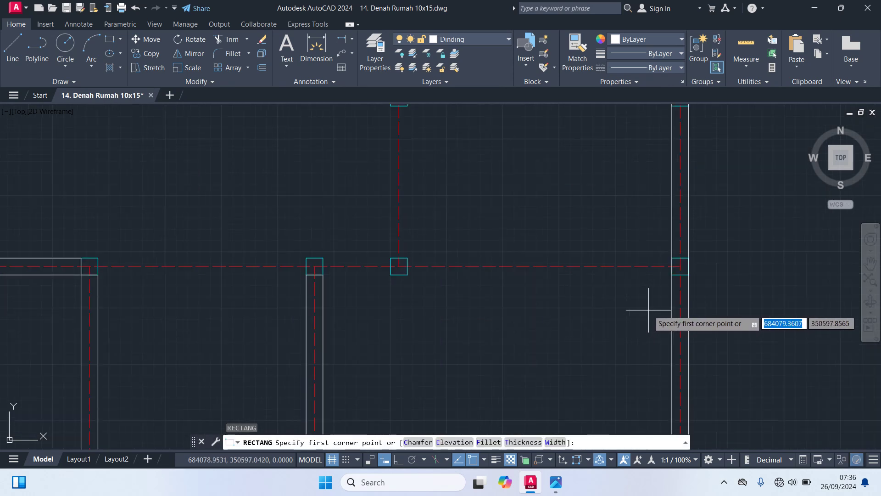
click(672, 275)
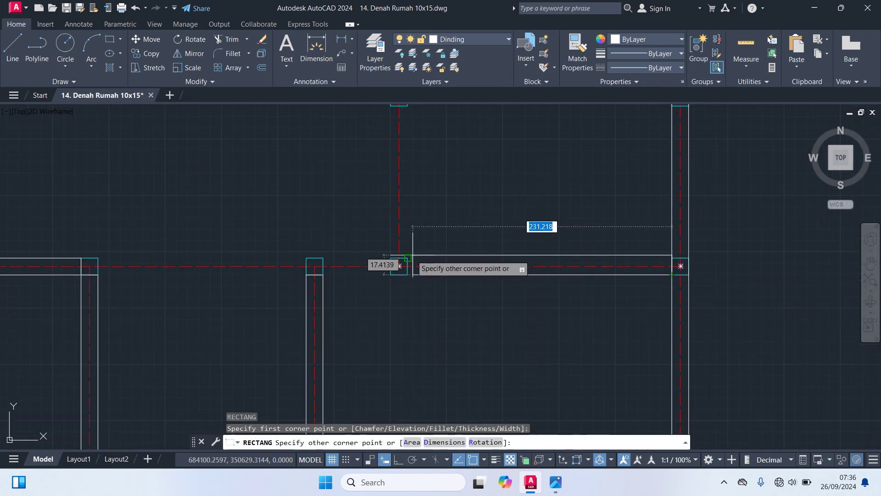
click(407, 258)
key(Return)
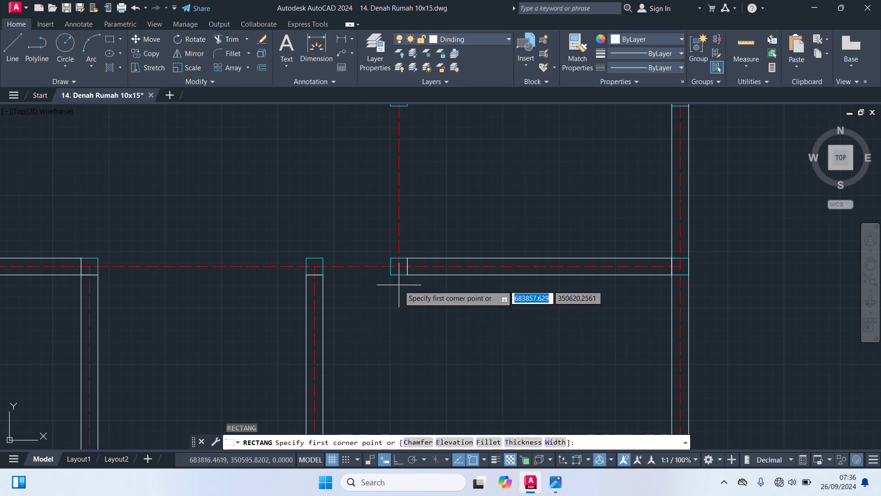
click(399, 266)
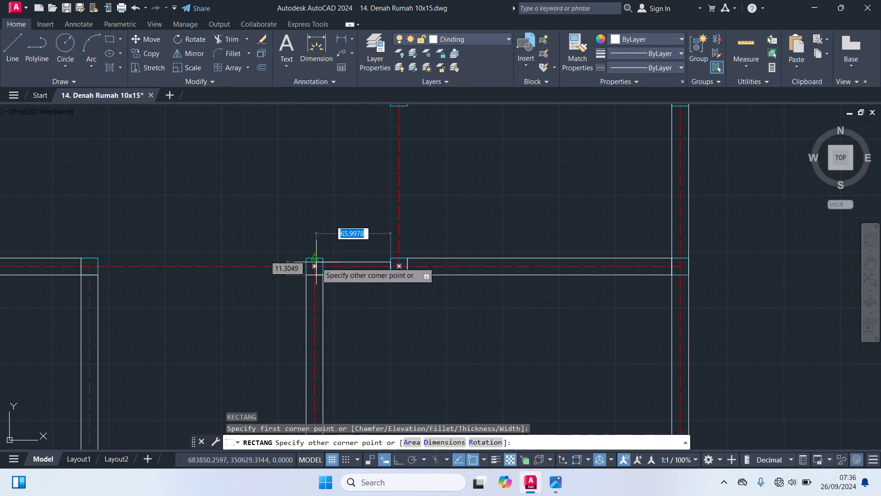
click(314, 266)
- Add a wall piece between columns and a long vertical wall from a room corner
key(Return)
middle_drag(234, 288, 319, 310)
click(400, 289)
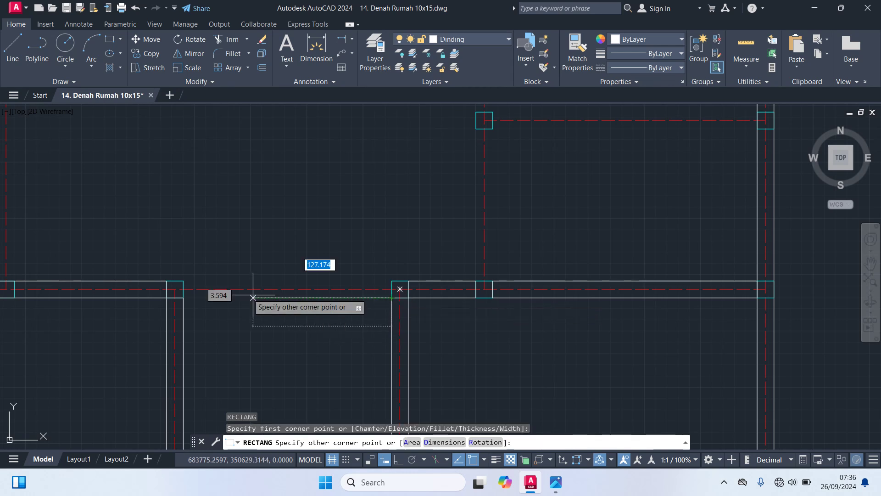
click(190, 298)
scroll(405, 290, down, 3)
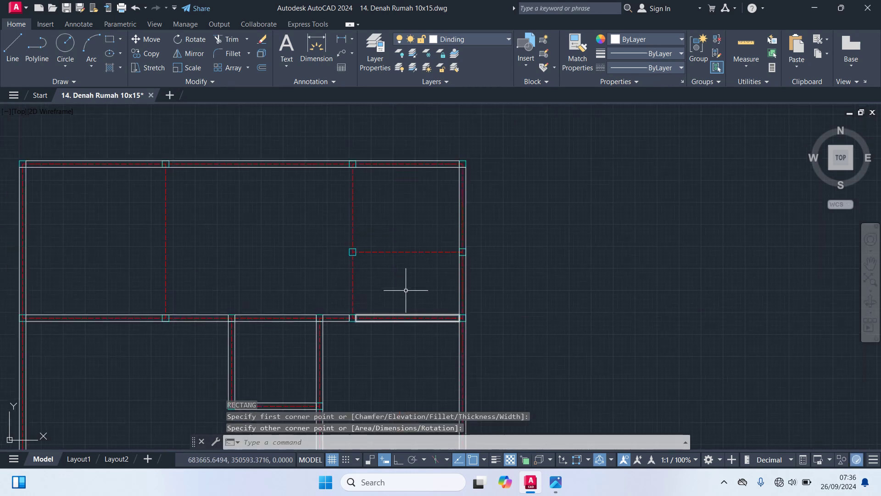
middle_drag(406, 290, 424, 319)
scroll(395, 321, up, 4)
key(Return)
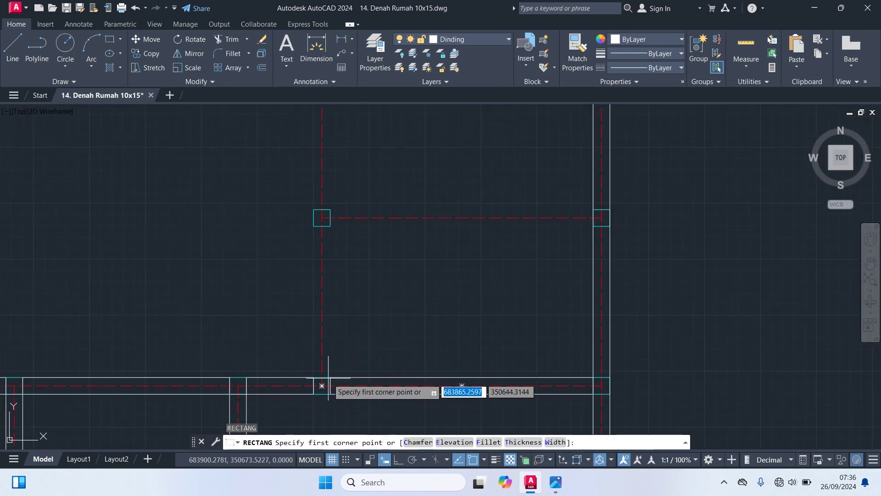
click(328, 377)
middle_drag(328, 377, 307, 290)
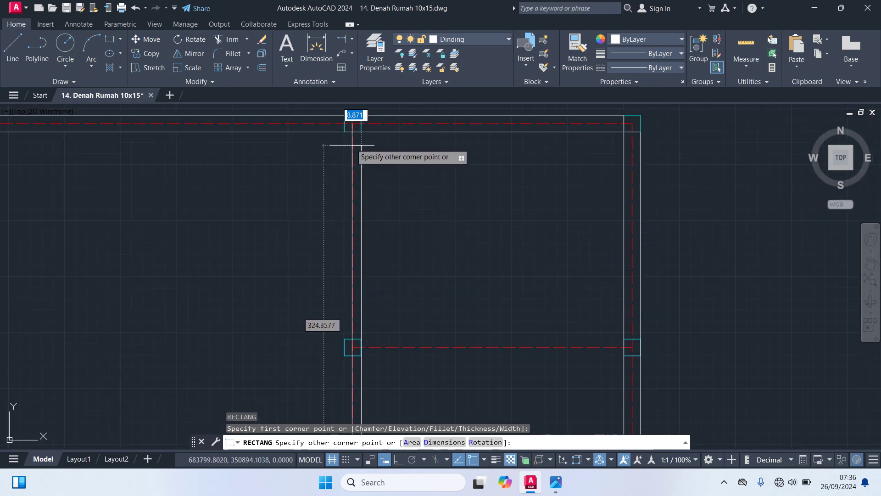
click(344, 132)
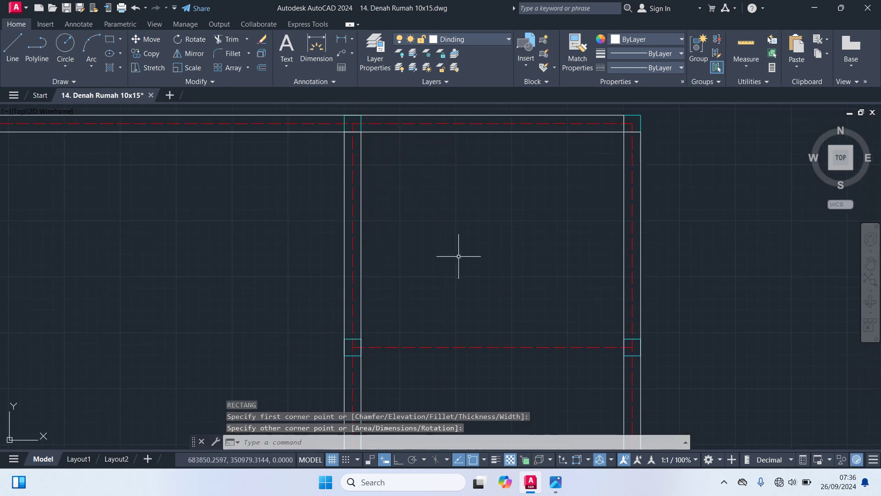
- Draw a horizontal wall rectangle across the room from a wall endpoint
key(Return)
middle_drag(564, 324, 489, 220)
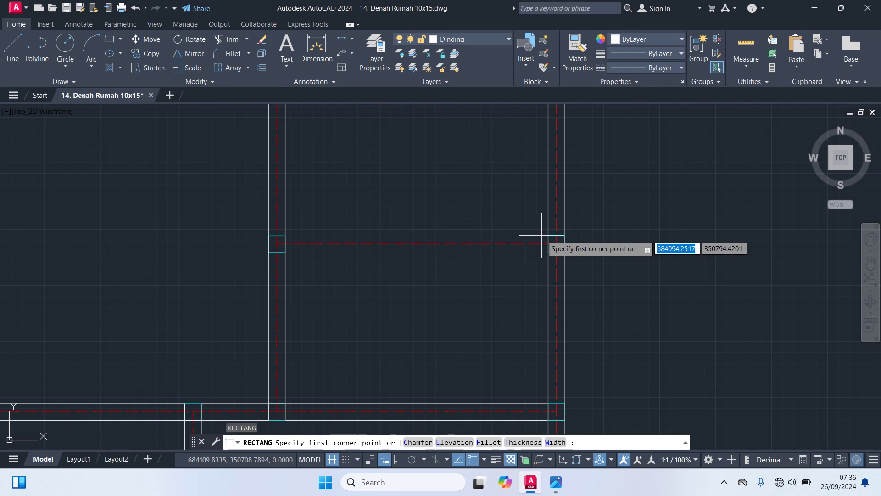
click(548, 235)
click(282, 252)
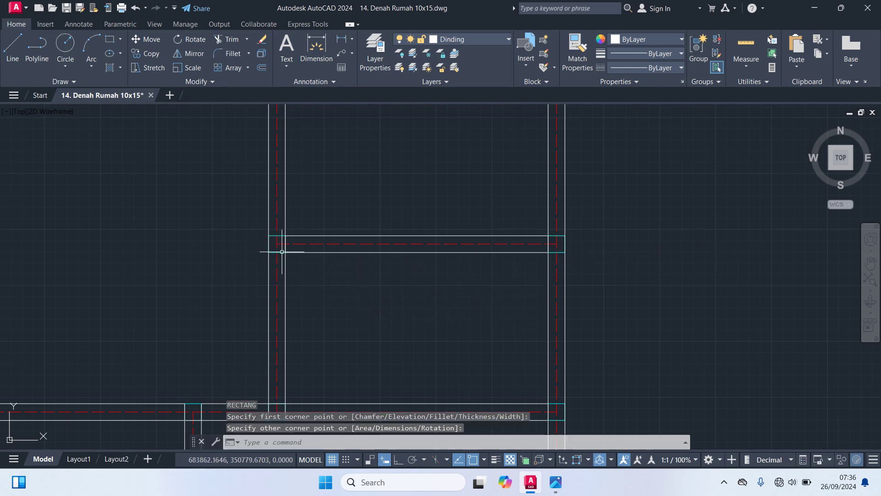
scroll(318, 310, down, 5)
middle_drag(436, 305, 458, 264)
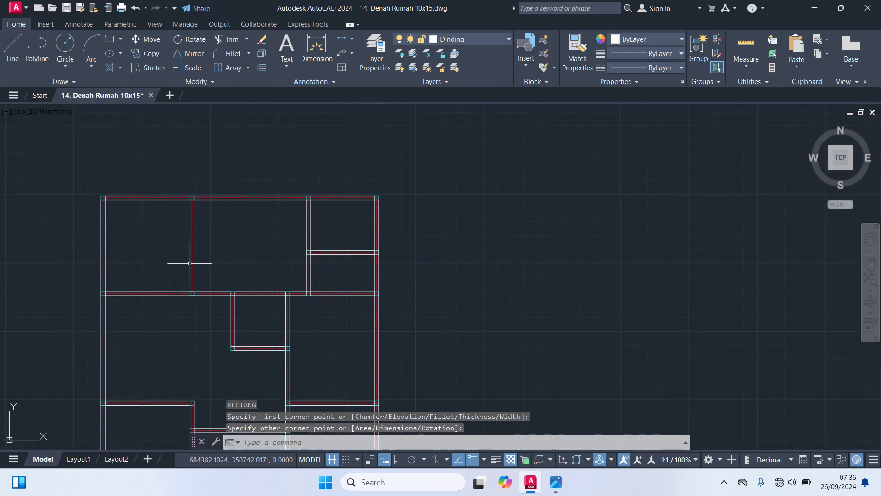
- Draw the last wall piece between two wall junctions, completing the room layout
key(Return)
scroll(184, 292, up, 6)
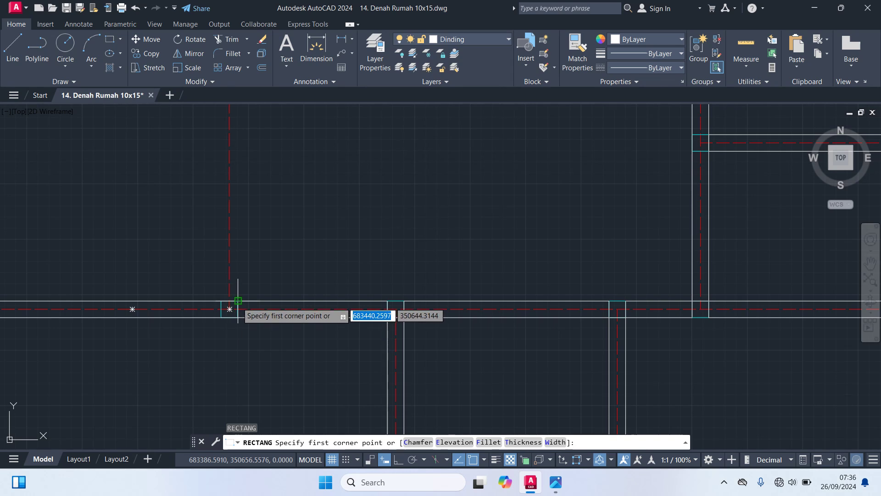
click(238, 300)
scroll(260, 258, down, 2)
scroll(305, 239, down, 2)
scroll(292, 282, down, 2)
scroll(296, 278, down, 1)
scroll(307, 275, up, 2)
scroll(319, 183, up, 2)
click(322, 161)
scroll(251, 225, down, 3)
scroll(264, 236, down, 3)
scroll(259, 249, down, 3)
scroll(329, 171, down, 1)
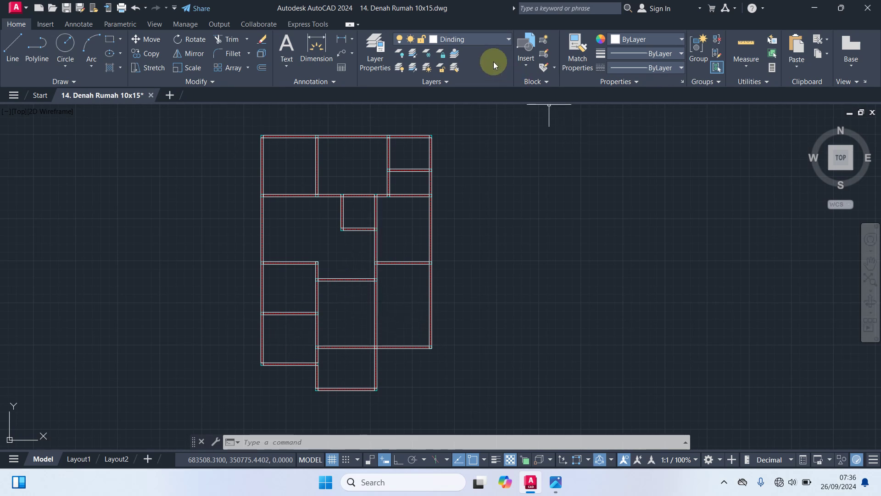
- Switch the current layer to Pintu & Jendela from the Layers dropdown
click(480, 36)
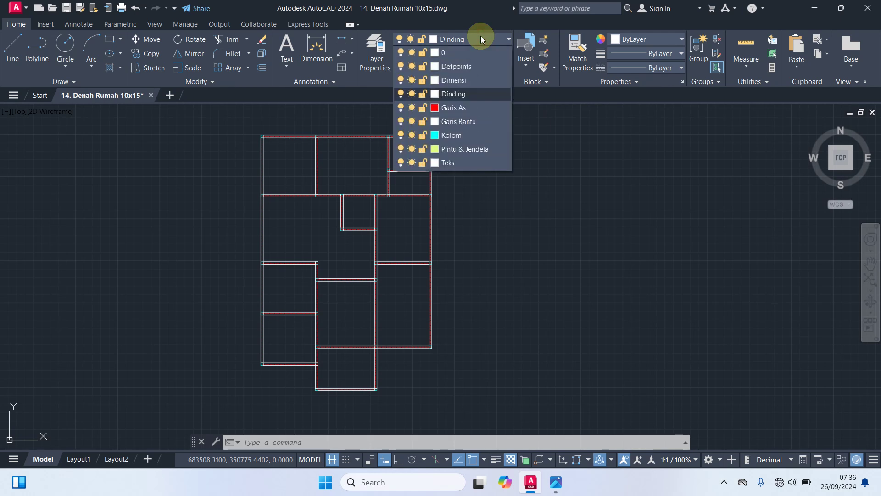
click(490, 148)
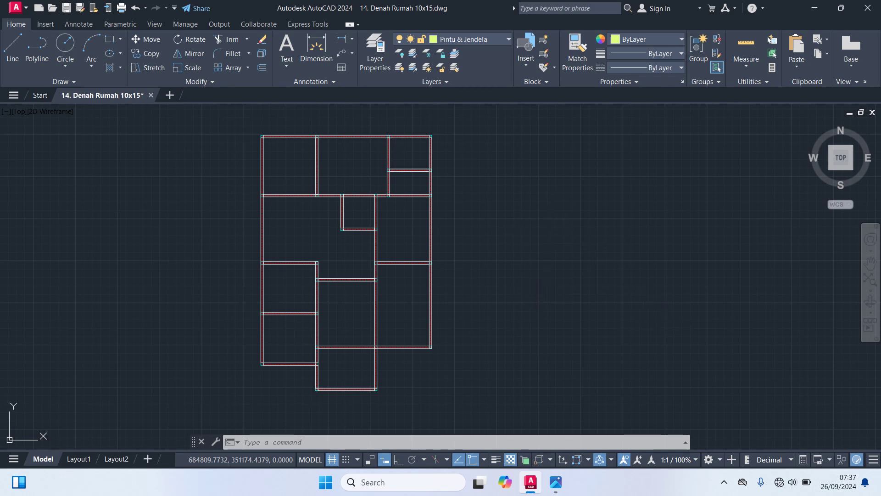
middle_drag(660, 352, 474, 164)
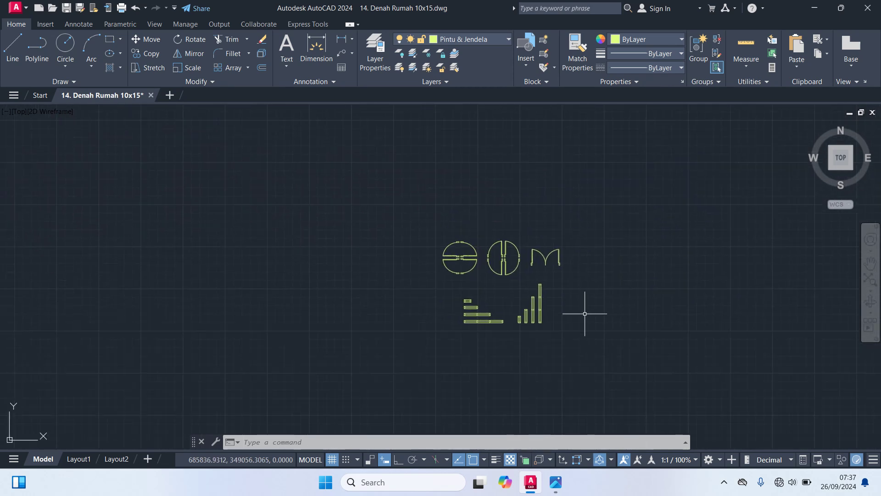
- Window-select the 17 yellow door and window symbols
click(607, 367)
click(407, 176)
text(m)
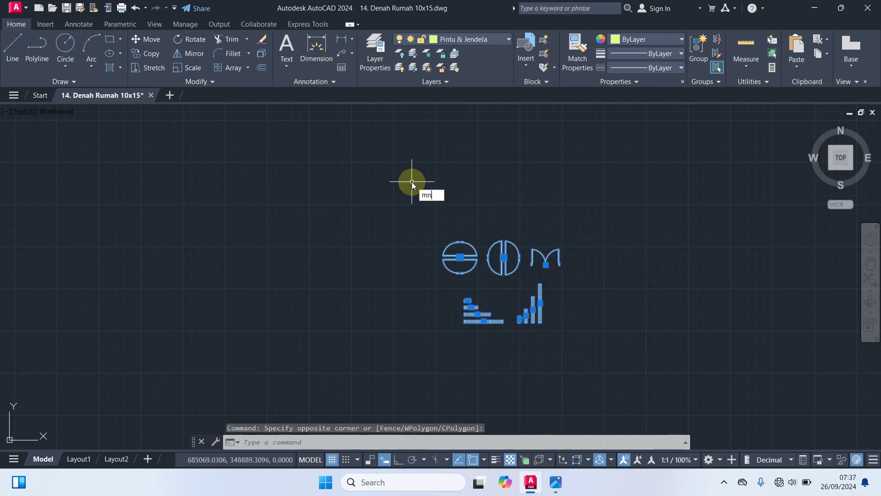
key(Return)
click(484, 286)
scroll(337, 186, down, 2)
key(Escape)
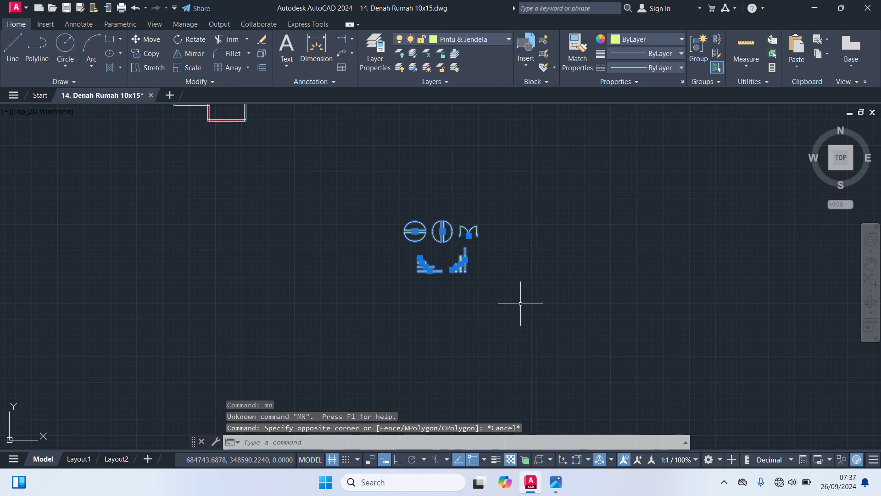
- Move the selected symbols to sit just right of the floor plan
key(Return)
click(448, 262)
middle_drag(394, 228, 461, 291)
scroll(453, 299, up, 2)
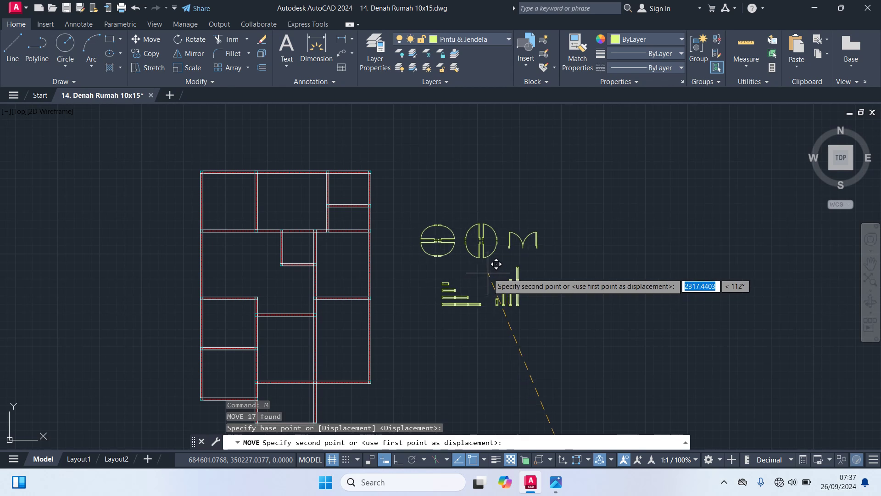
click(487, 273)
scroll(525, 308, up, 2)
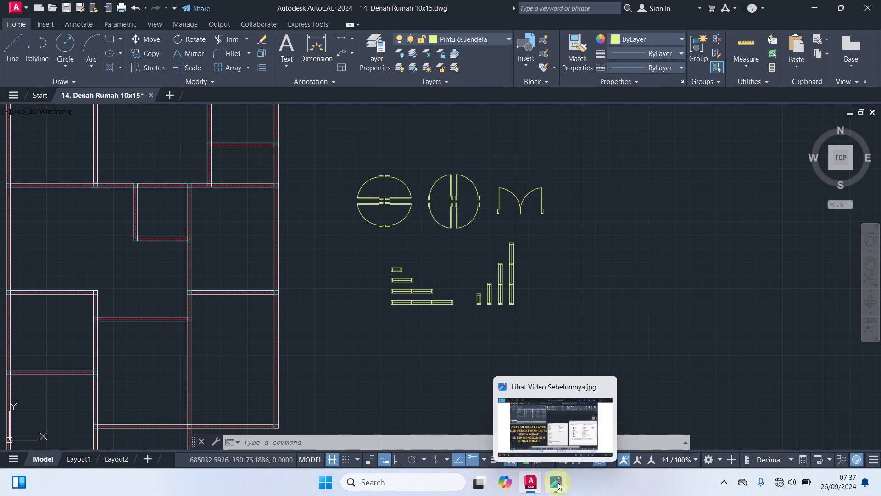
mouse_move(555, 482)
click(555, 424)
scroll(454, 225, down, 2)
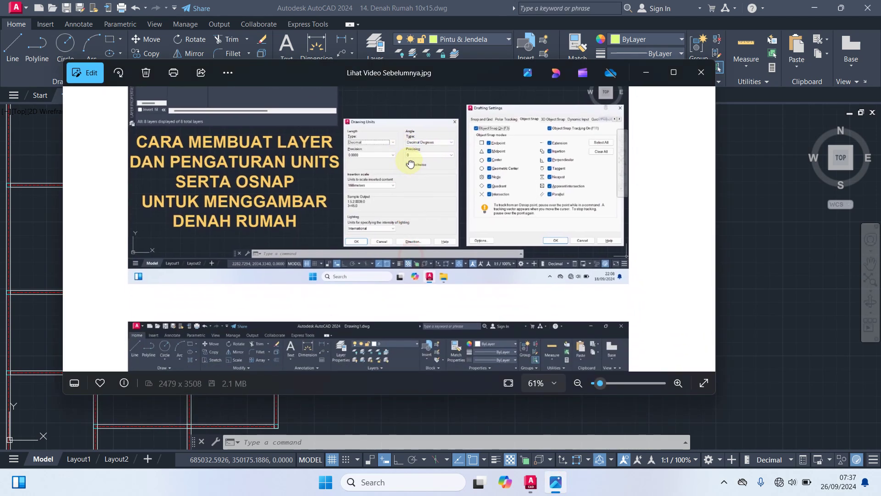
scroll(446, 229, down, 2)
scroll(443, 193, down, 3)
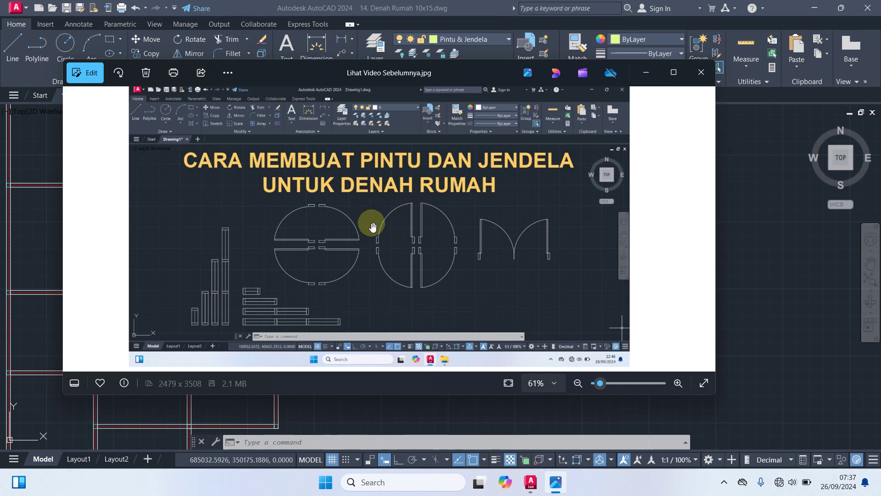
click(646, 73)
middle_drag(360, 245, 546, 287)
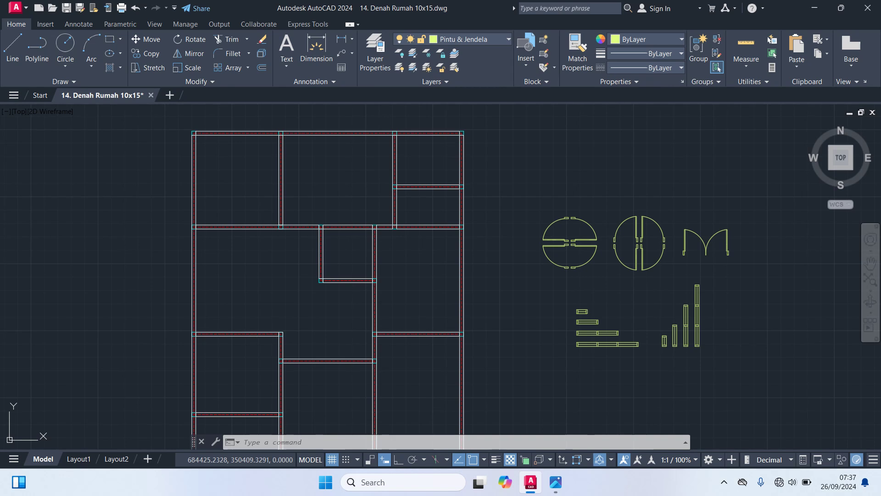
- Copy the double-swing door from its bottom-centre point into the lower central-room wall opening
click(726, 242)
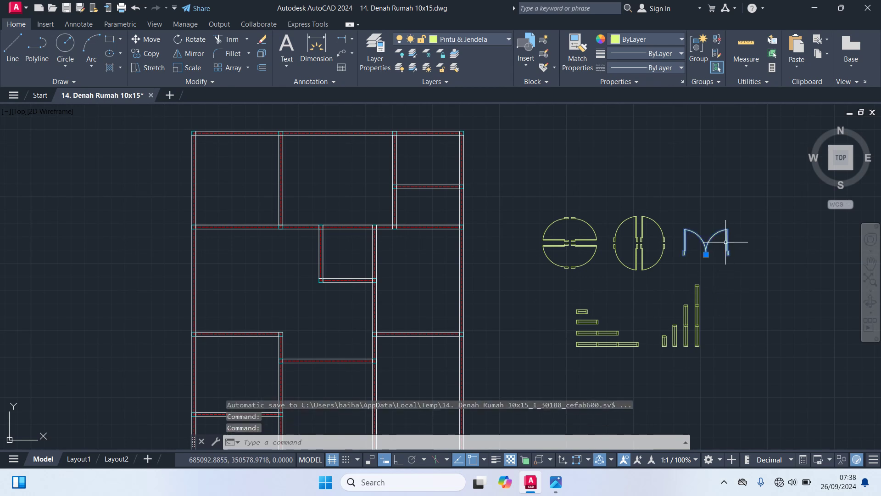
text(Co)
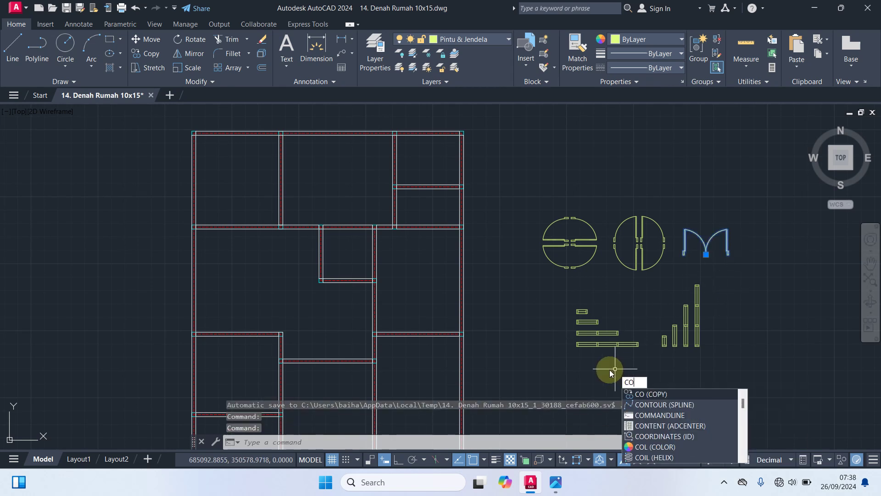
key(Return)
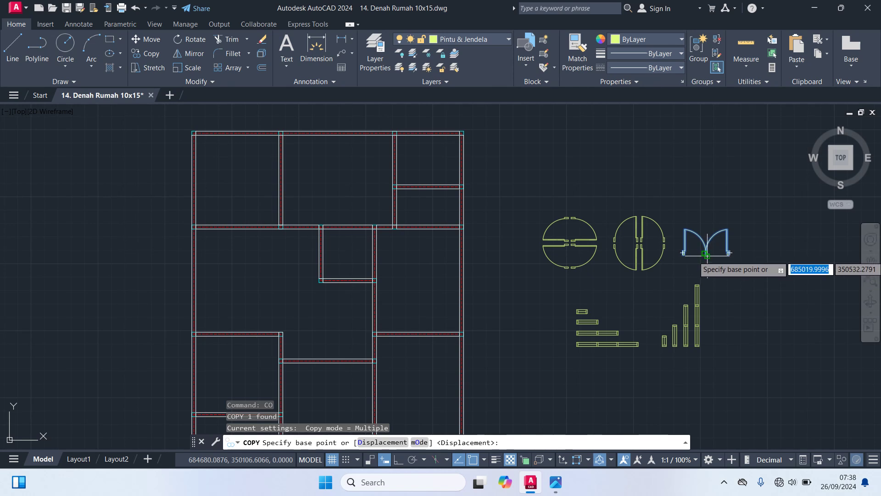
click(707, 257)
middle_drag(514, 346, 609, 193)
scroll(441, 342, up, 4)
scroll(439, 348, up, 2)
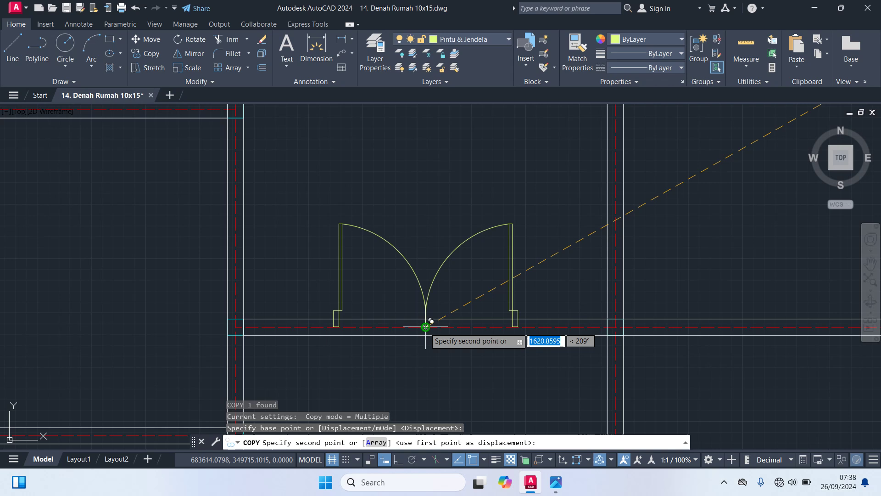
click(426, 327)
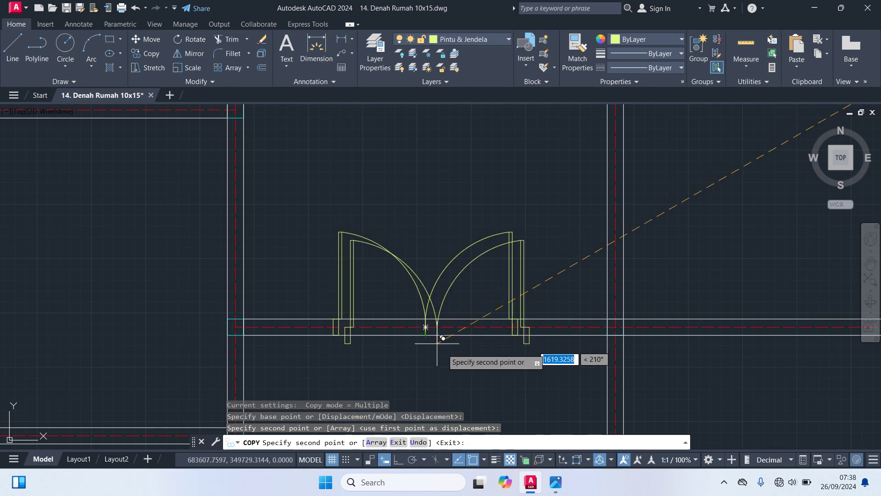
key(Escape)
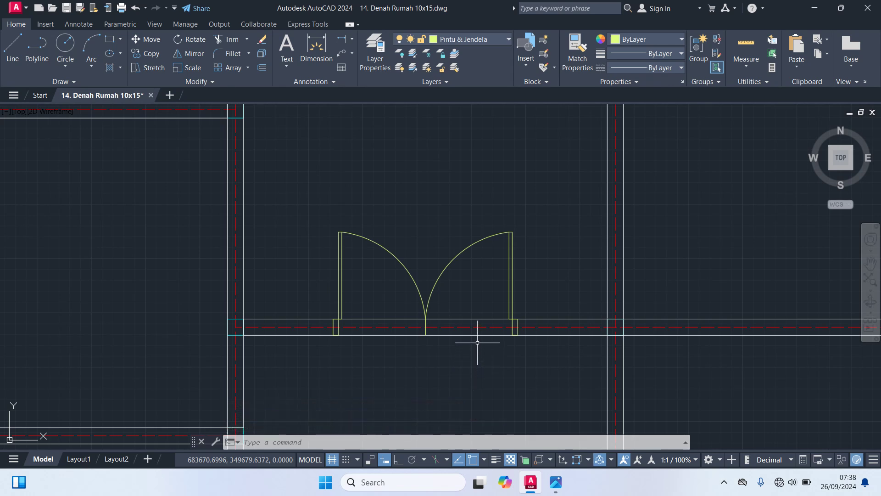
- Select the single-swing door half of the round door block
scroll(477, 342, down, 4)
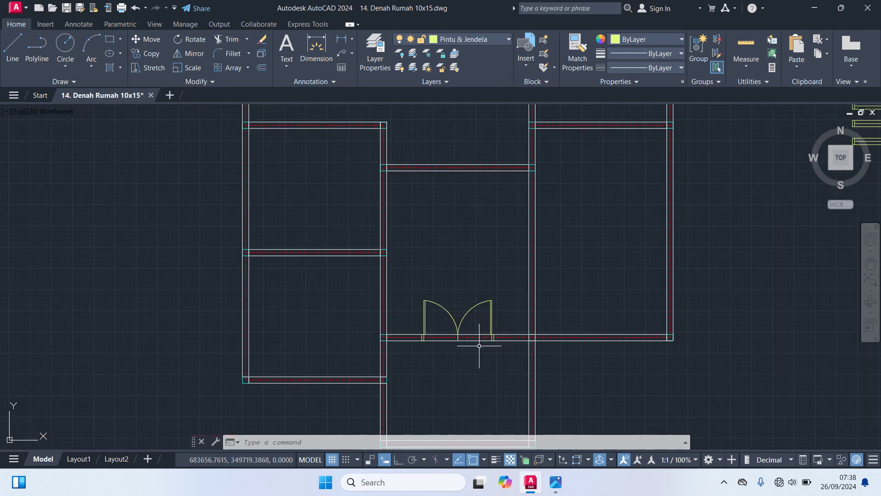
scroll(473, 349, down, 2)
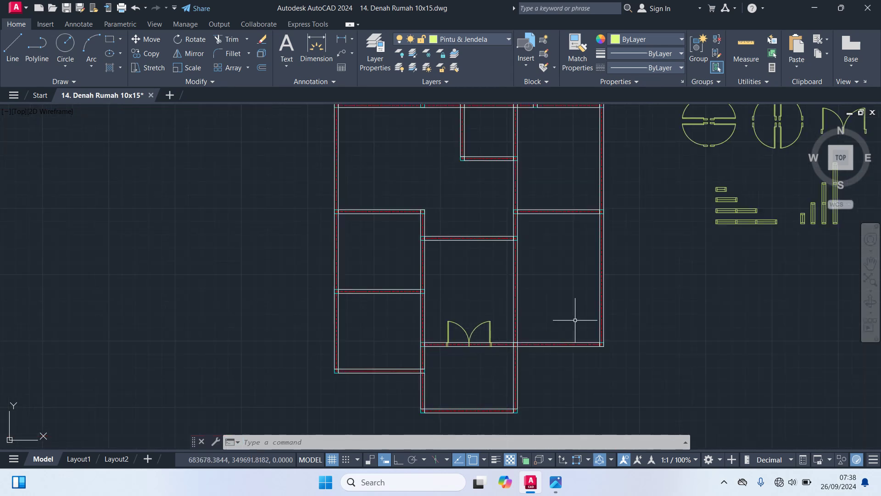
click(690, 138)
text(c)
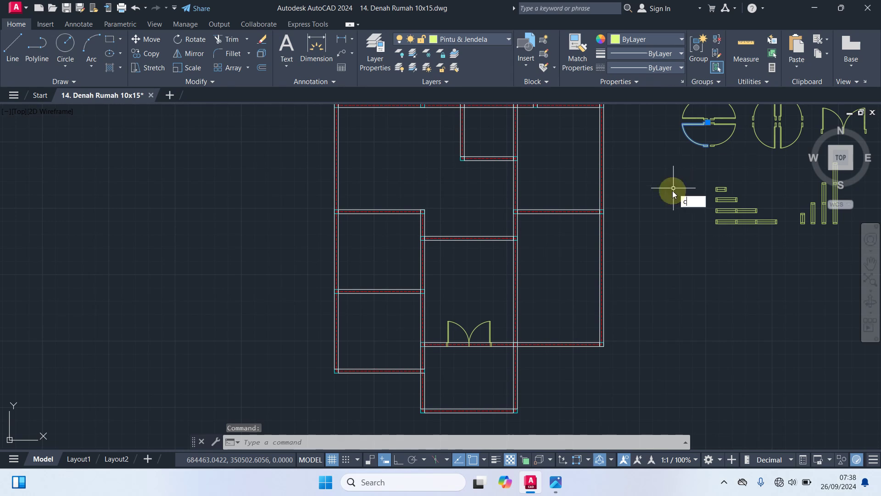
- Copy the single-swing door from its hinge corner into the first wall-corner opening
text(o)
key(Return)
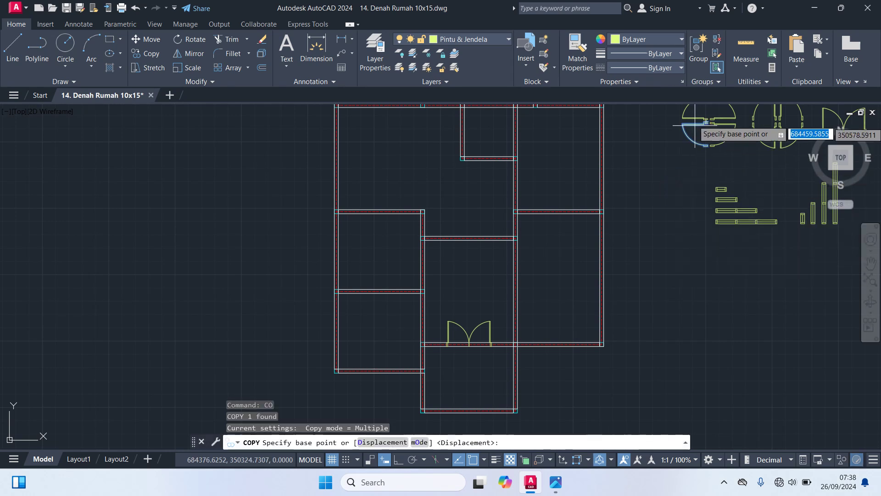
scroll(695, 135, up, 5)
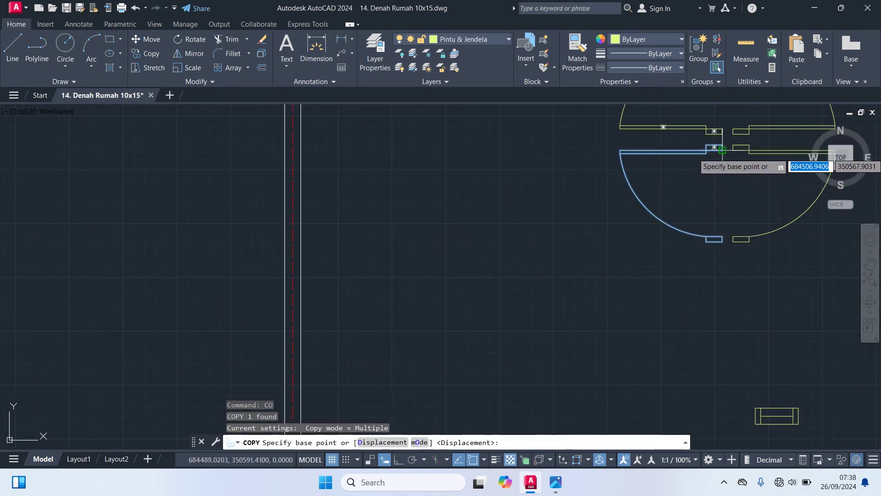
click(721, 146)
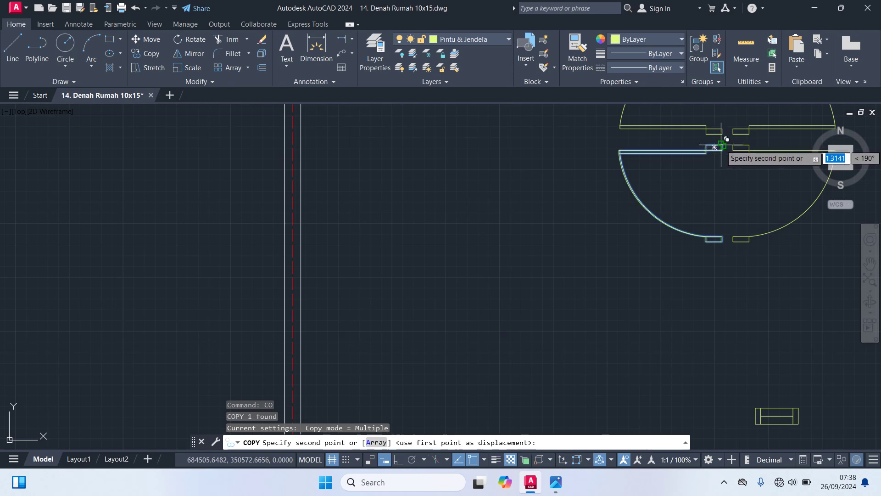
scroll(722, 146, down, 2)
scroll(553, 287, down, 5)
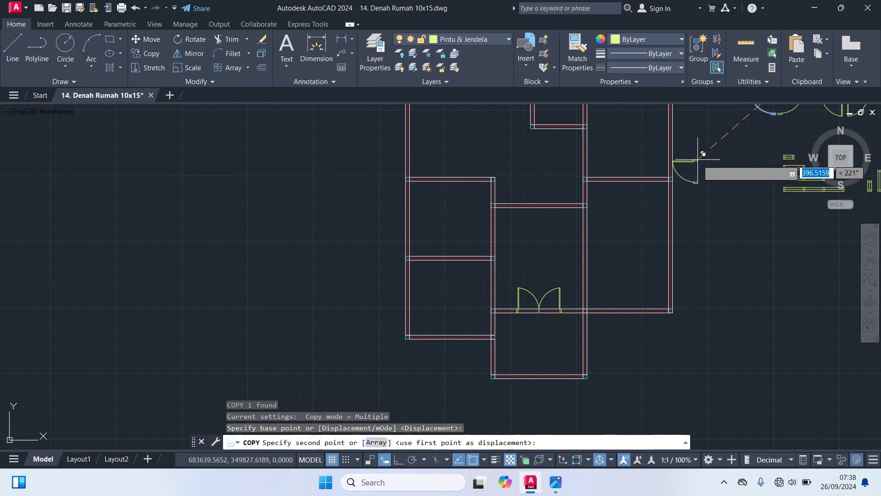
scroll(511, 265, up, 2)
scroll(448, 197, up, 3)
scroll(454, 220, up, 1)
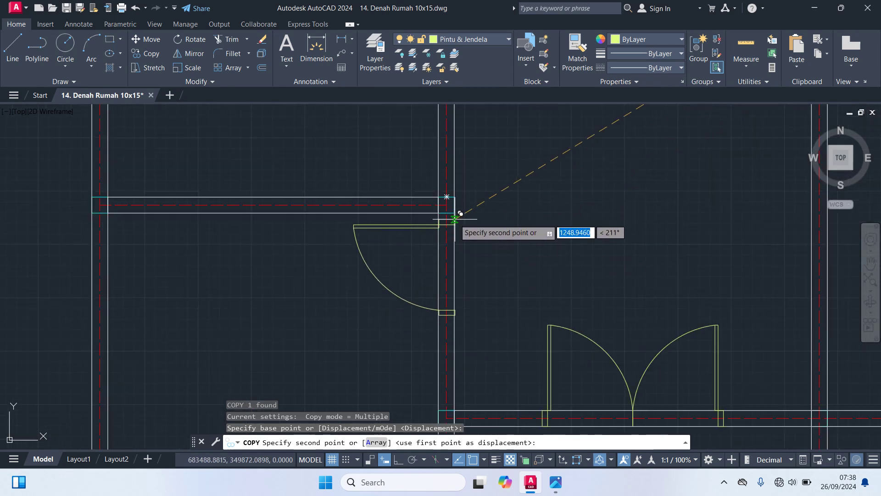
click(454, 213)
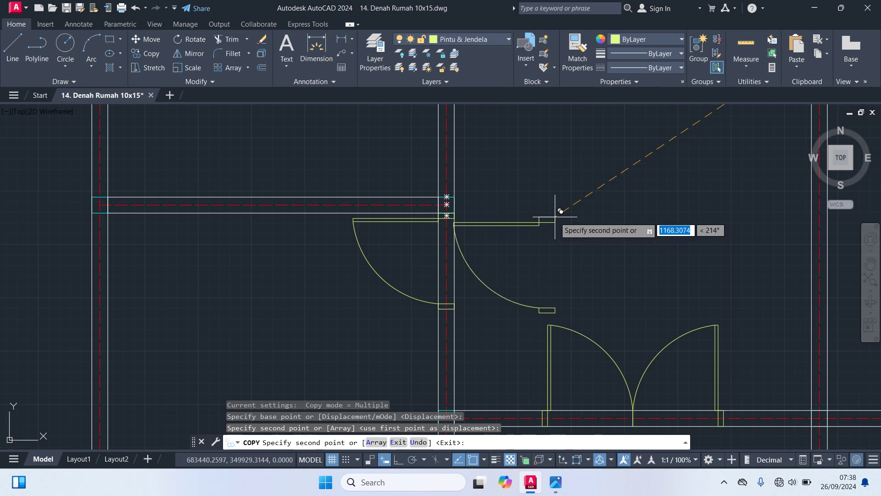
- Place a second single-door copy at the other wall endpoint, then end copying
middle_drag(555, 217, 546, 291)
scroll(547, 291, down, 4)
middle_drag(486, 307, 437, 245)
scroll(468, 345, up, 6)
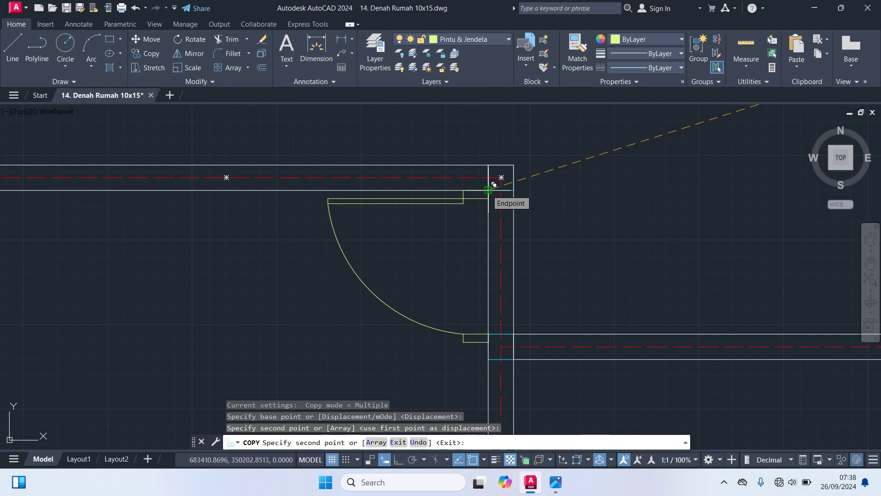
click(493, 184)
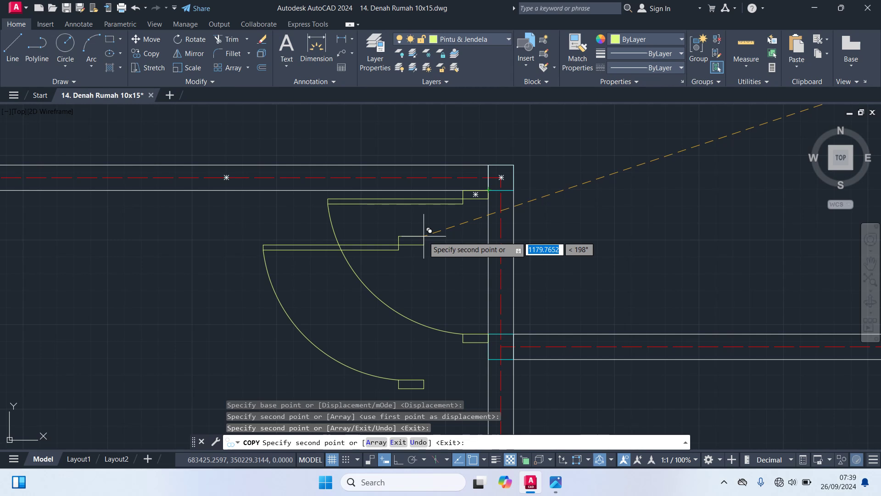
key(Escape)
- Bring the newly placed door's wall corner into view and select that door
scroll(505, 267, down, 1)
scroll(527, 280, down, 1)
scroll(535, 269, down, 1)
mouse_move(535, 269)
middle_down()
mouse_move(508, 204)
mouse_move(510, 229)
mouse_move(490, 228)
middle_up()
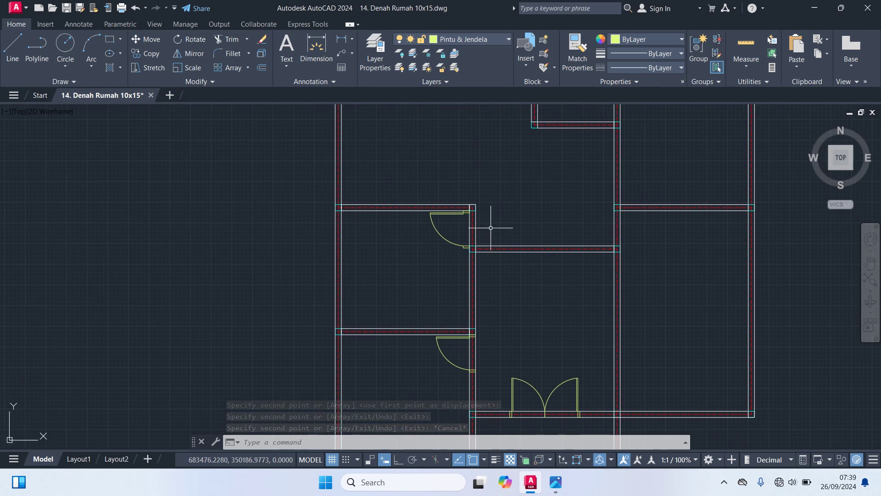
scroll(490, 229, up, 1)
scroll(481, 208, up, 1)
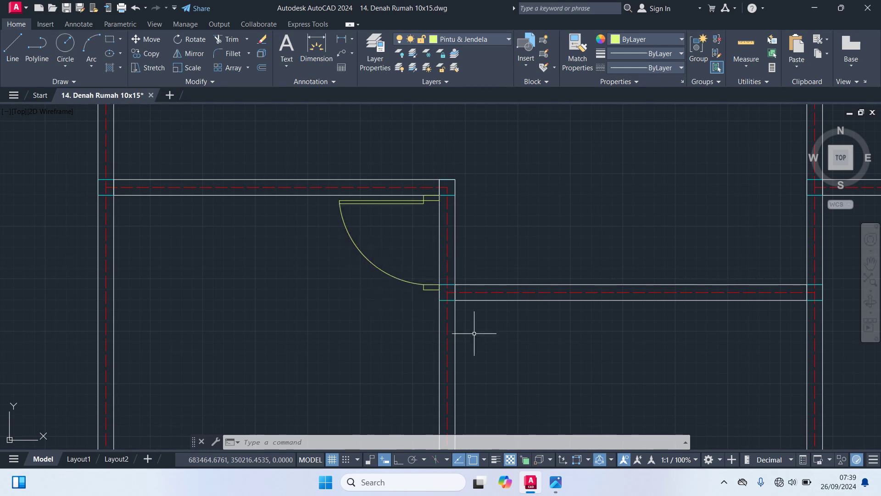
scroll(455, 298, up, 5)
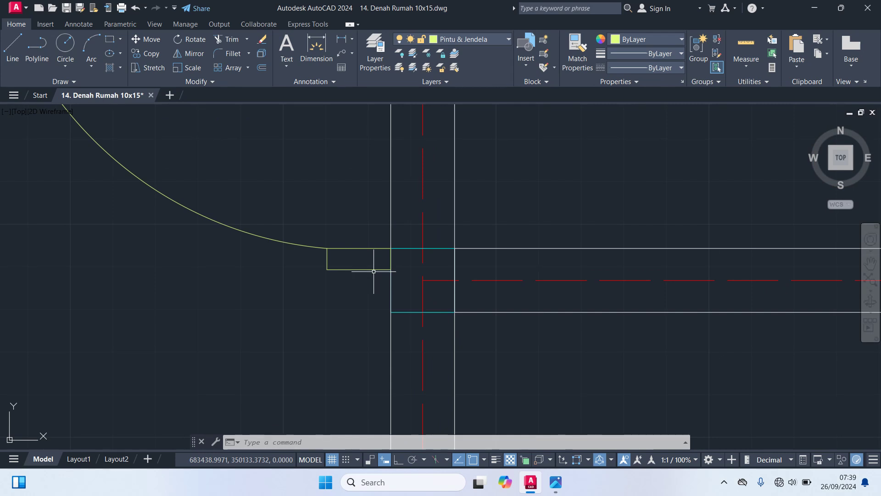
scroll(411, 230, down, 2)
middle_drag(411, 230, 527, 326)
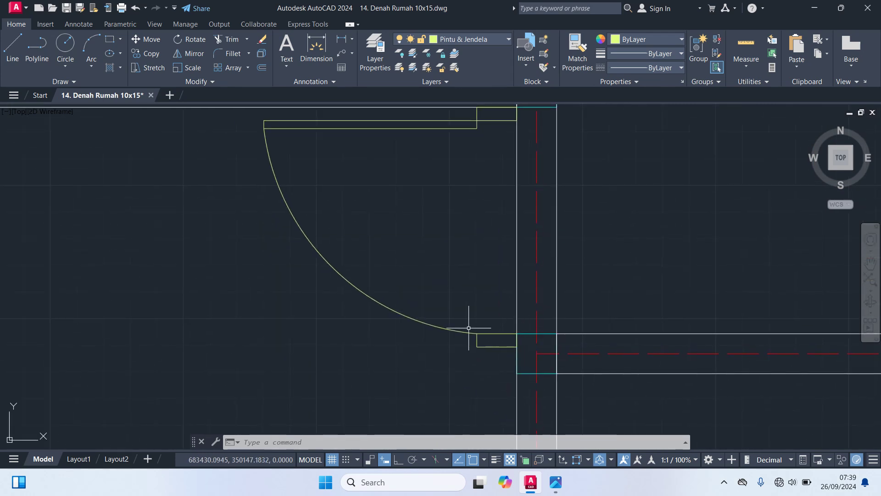
click(476, 330)
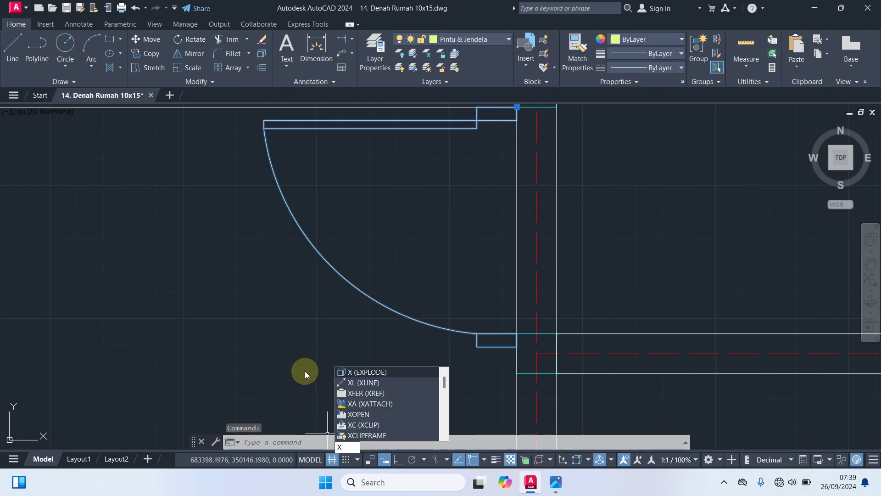
- Explode the door block and scale its arc and panel by 0.95 about the top-left corner
key(Return)
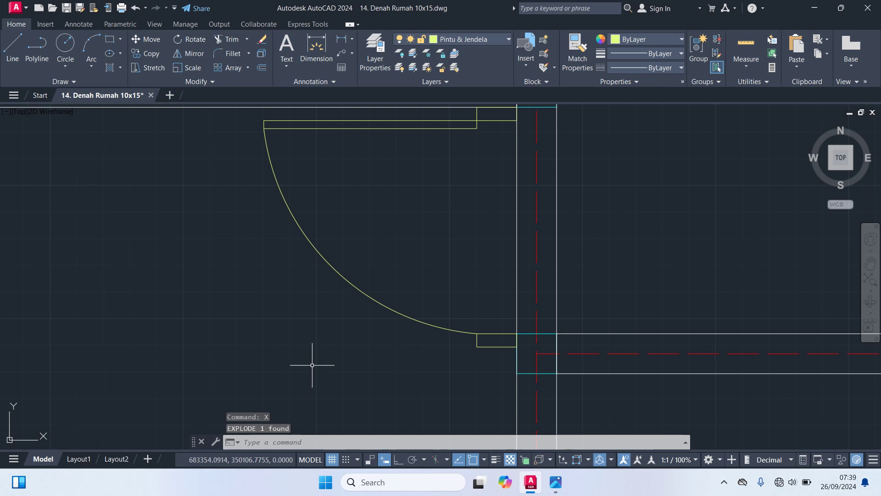
click(368, 295)
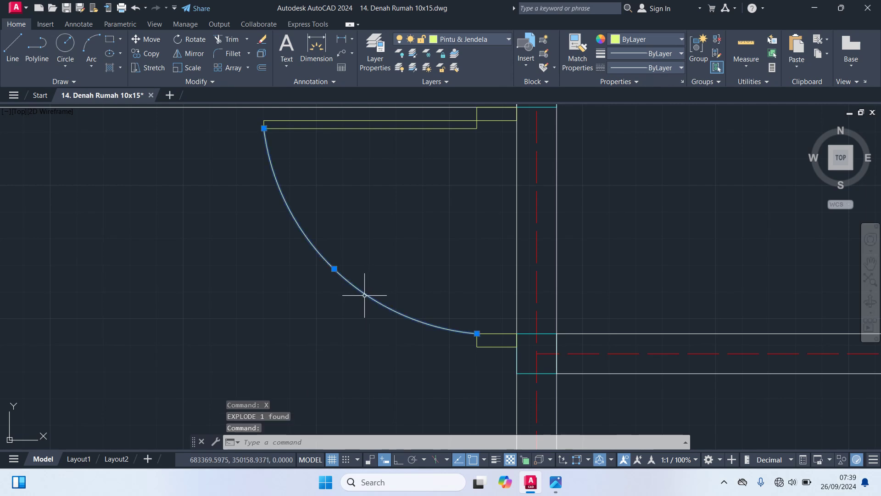
middle_drag(409, 233, 466, 326)
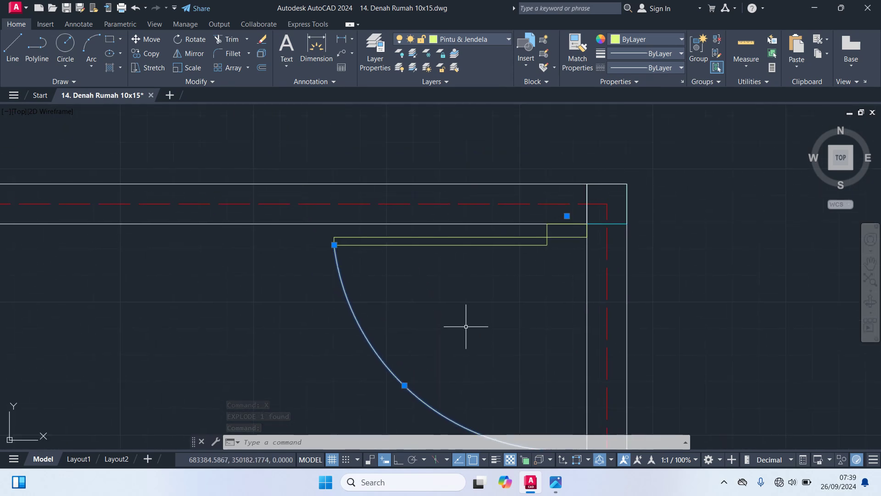
click(423, 241)
scroll(438, 257, down, 1)
scroll(445, 255, down, 1)
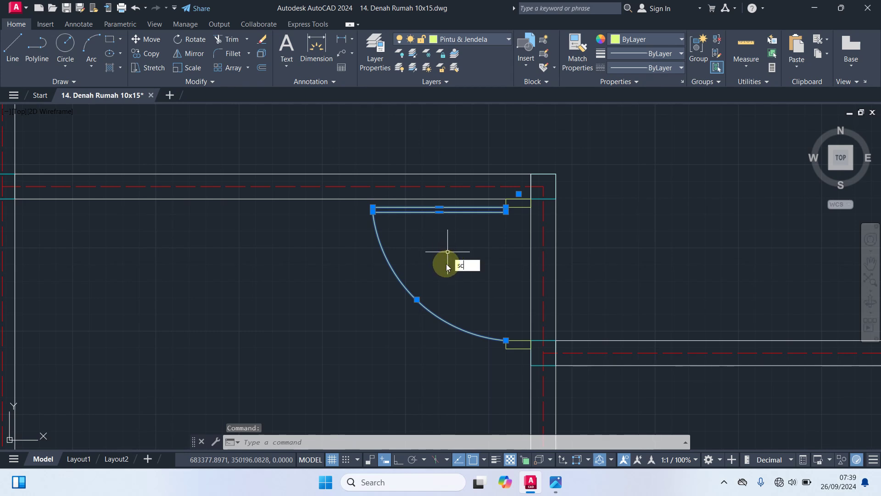
key(Return)
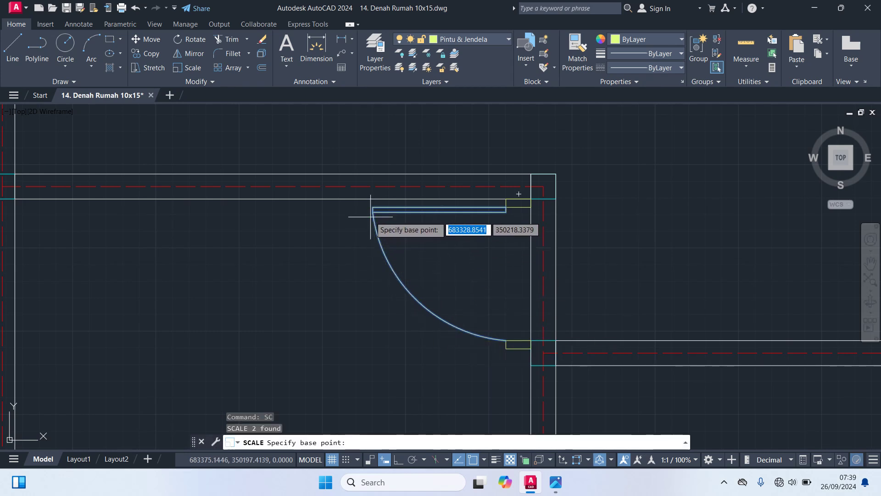
click(372, 209)
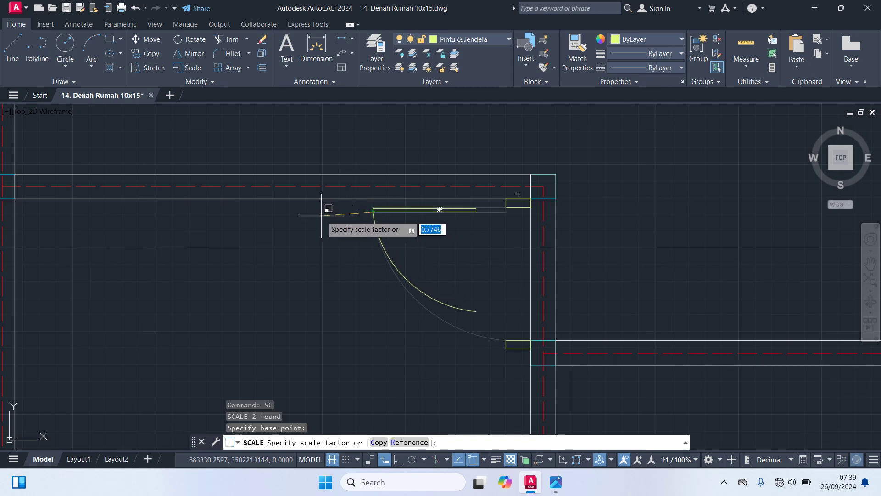
text(0.)
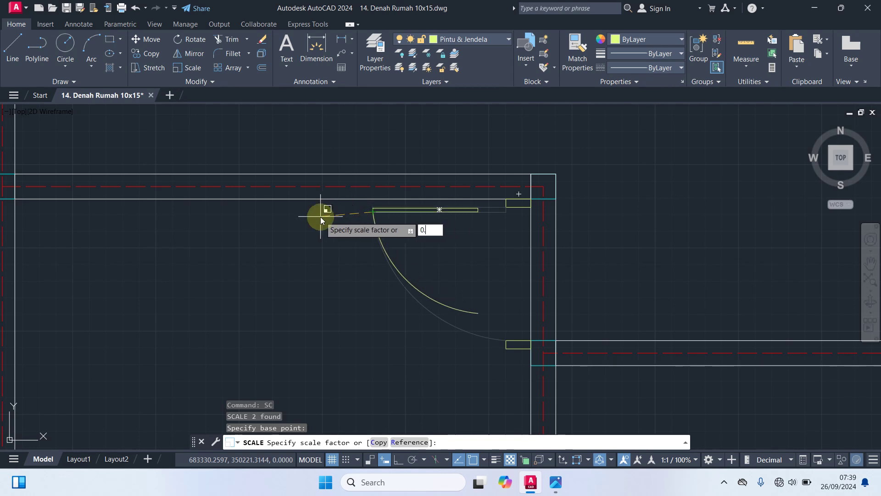
text(9)
click(321, 219)
text(5)
key(Return)
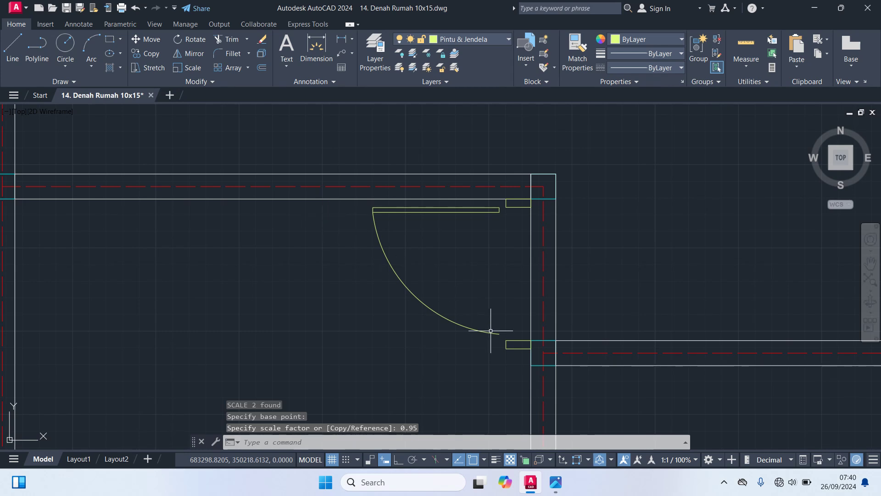
- Move the window-selected door leaf and swing arc against the wall jamb
scroll(506, 348, up, 2)
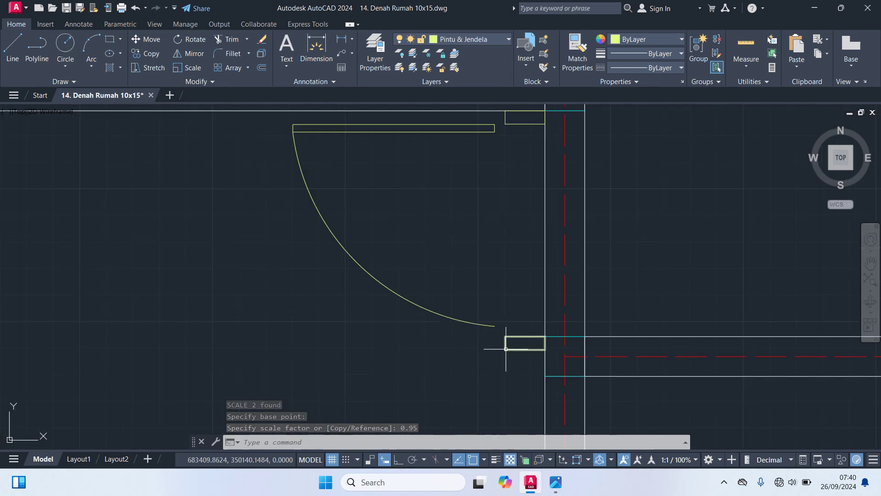
middle_drag(502, 184, 507, 290)
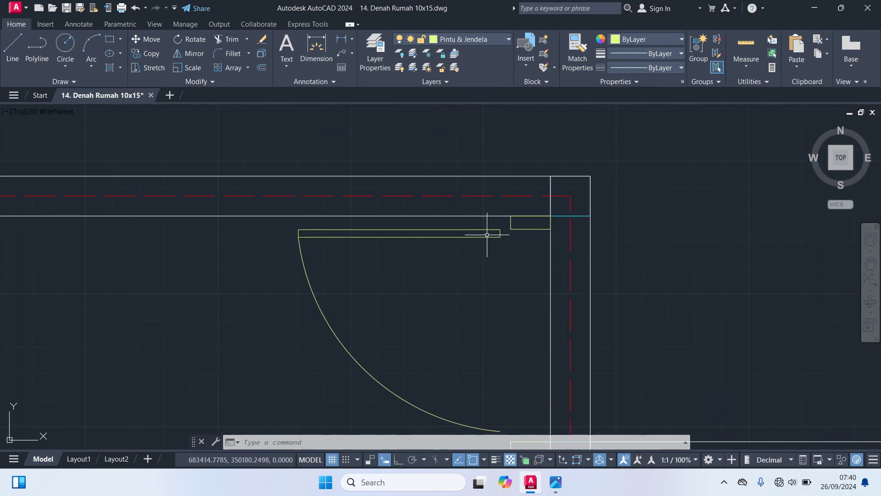
click(487, 236)
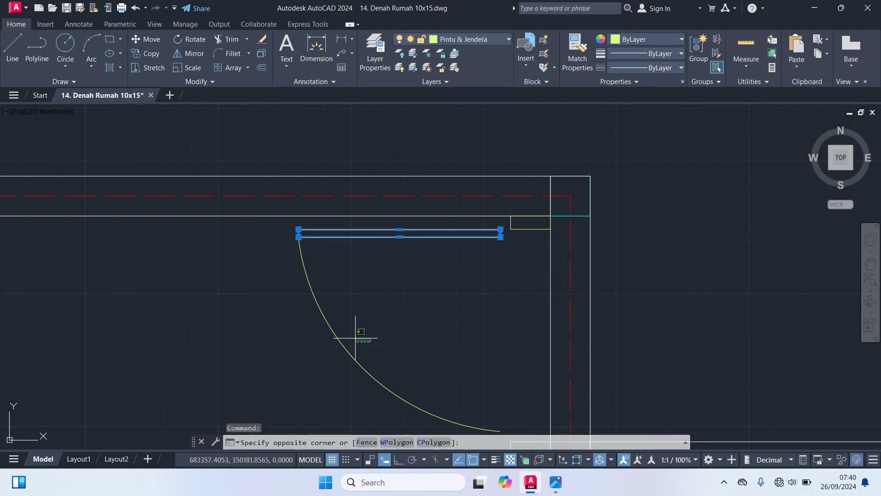
drag(378, 332, 267, 311)
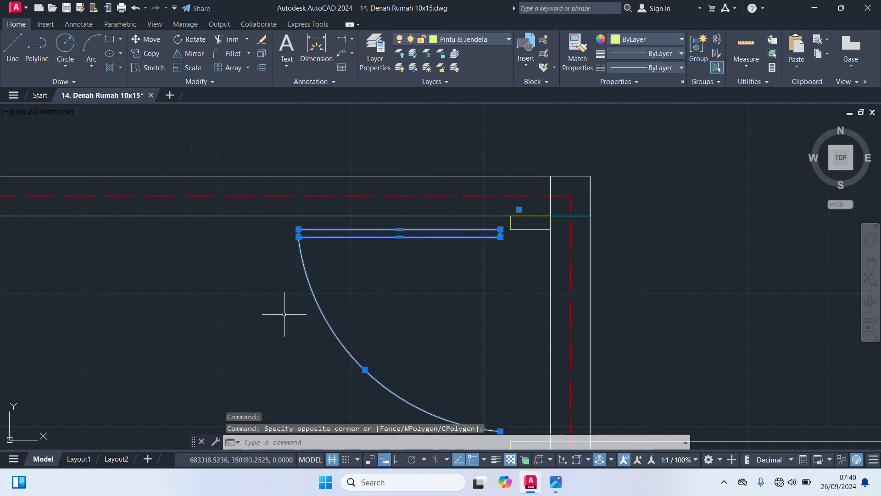
text(m)
key(Return)
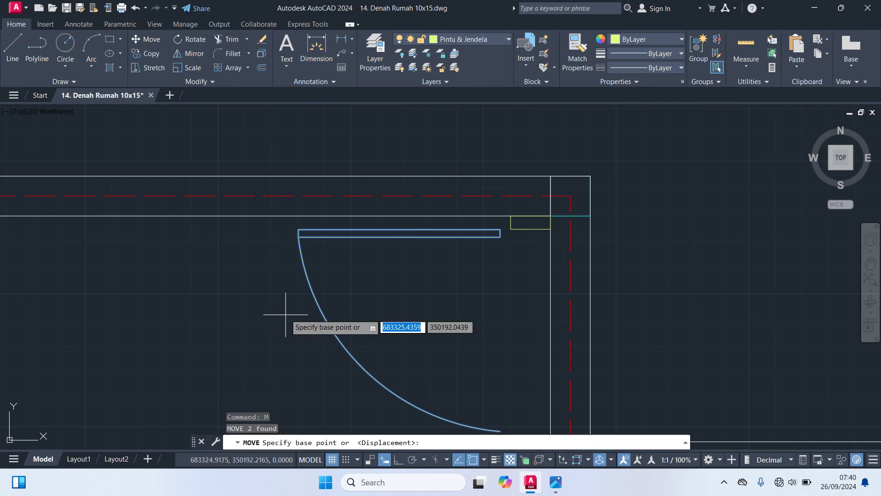
scroll(358, 326, down, 3)
scroll(416, 312, up, 5)
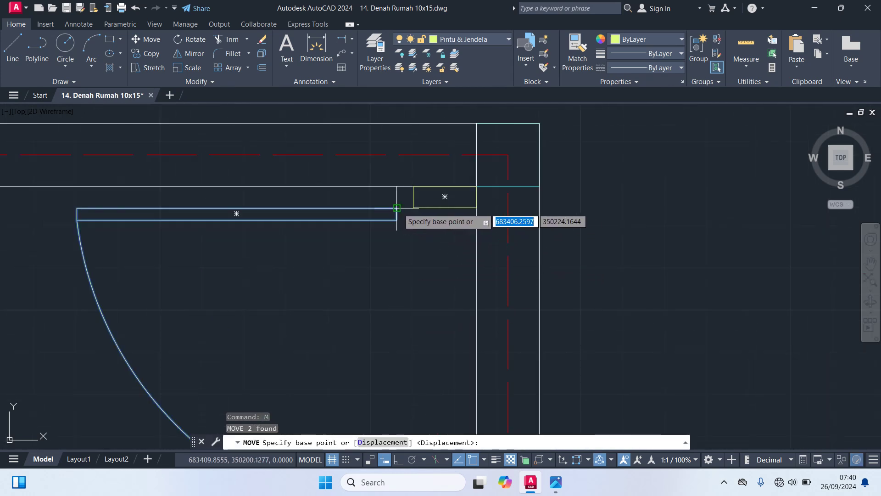
click(397, 208)
click(422, 198)
- Abandon moving the small jamb rectangle and undo the trial door changes
scroll(404, 257, down, 2)
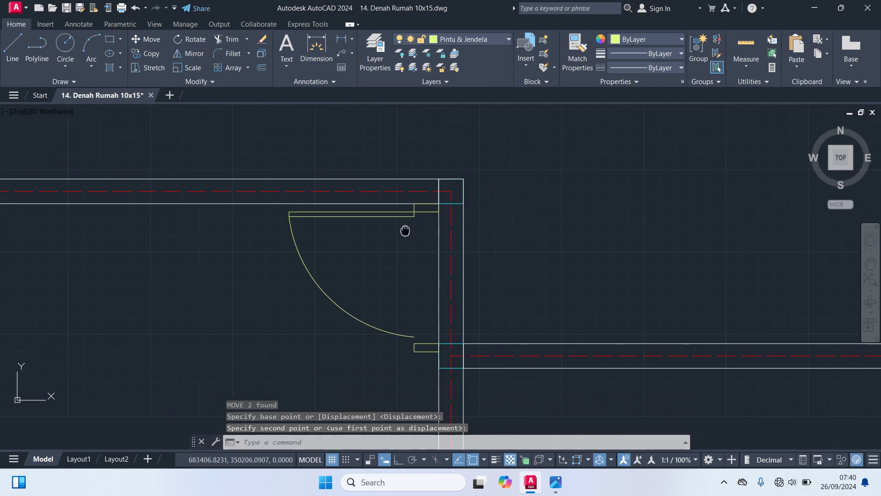
scroll(433, 371, up, 2)
click(399, 283)
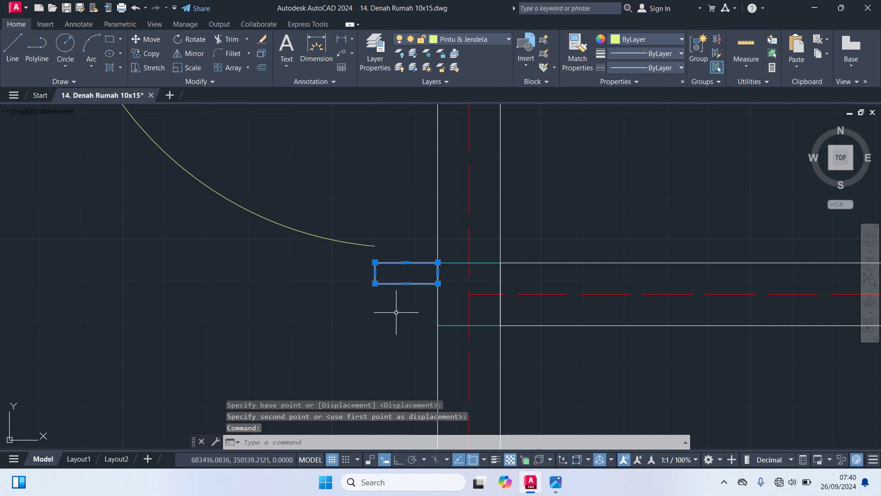
text(m)
key(Return)
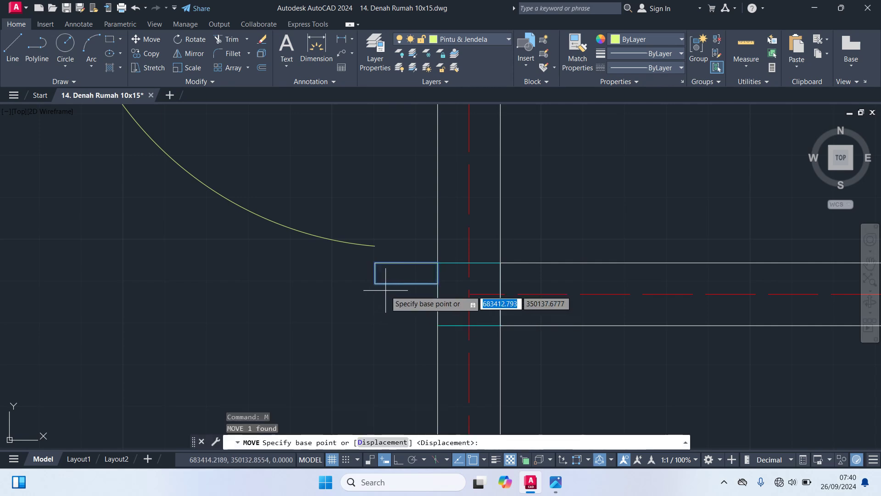
scroll(375, 266, up, 2)
click(375, 260)
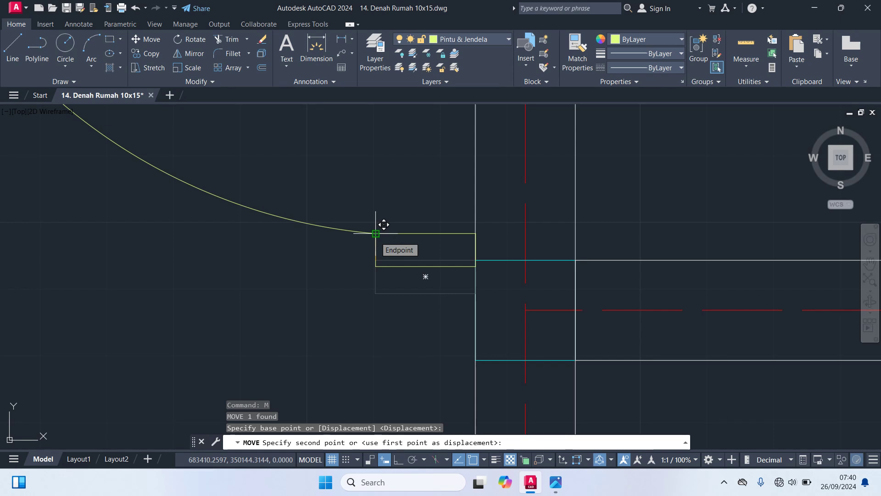
key(Escape)
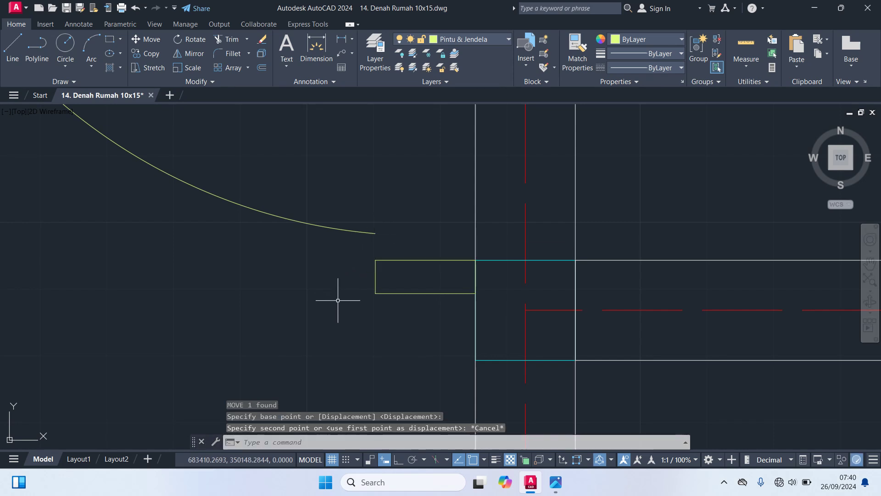
key(ctrl+z)
key(ctrl+z)
key(ctrl+z)
key(ctrl+z)
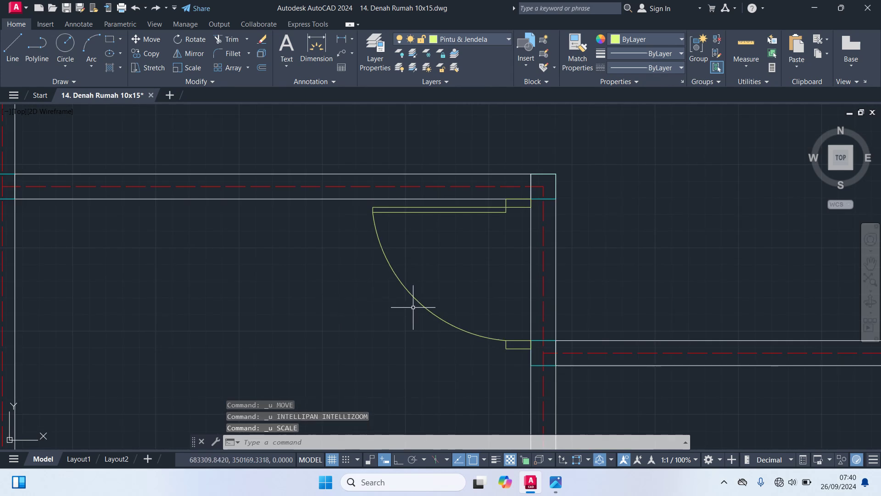
- Scale the door swing arc and leaf by 0.9 about the door's corner
click(420, 304)
scroll(417, 254, up, 2)
middle_drag(417, 254, 423, 281)
scroll(423, 281, up, 2)
click(420, 273)
click(393, 245)
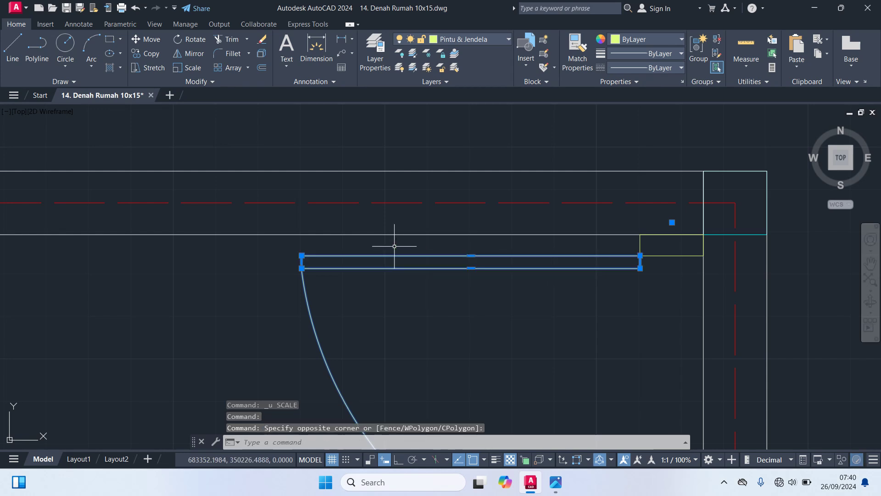
scroll(422, 344, down, 2)
middle_drag(423, 344, 390, 230)
text(SC)
key(Return)
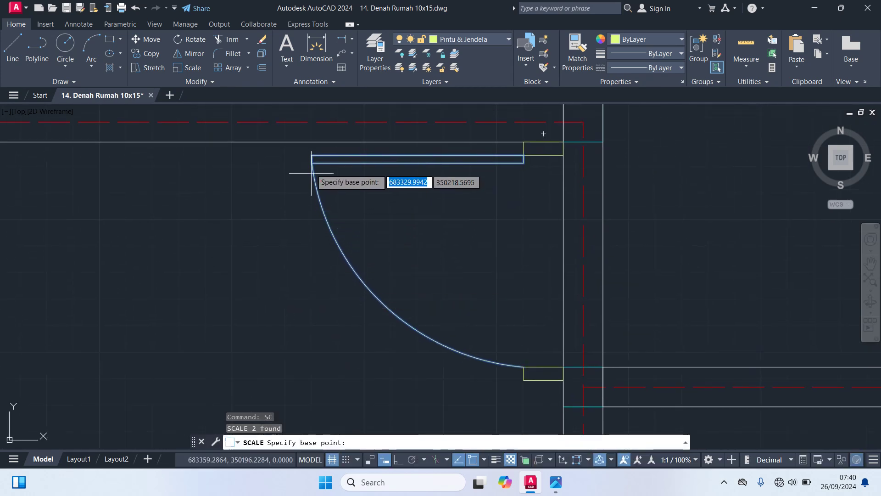
click(312, 161)
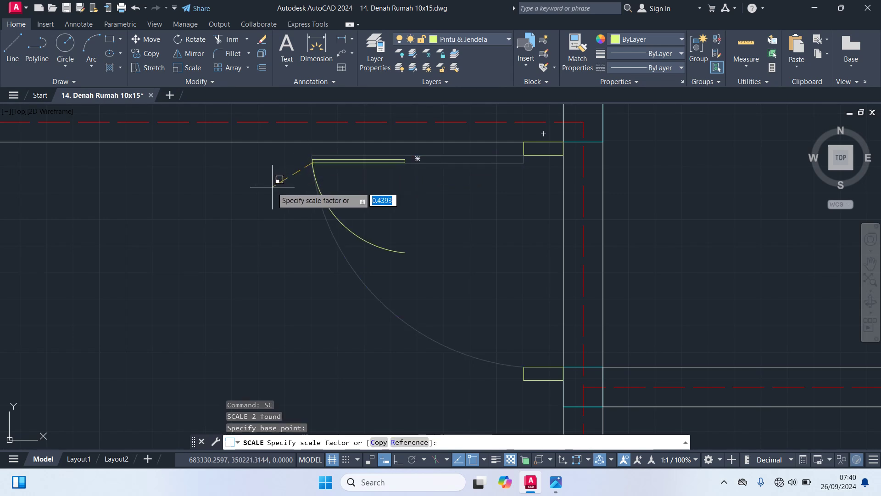
text(0.9)
key(Return)
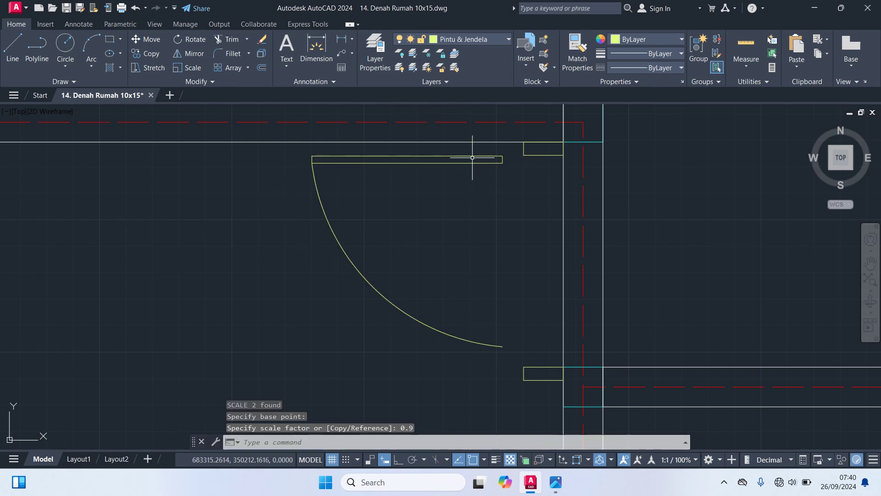
- Move the door leaf and arc so they snap against the wall corner
click(468, 164)
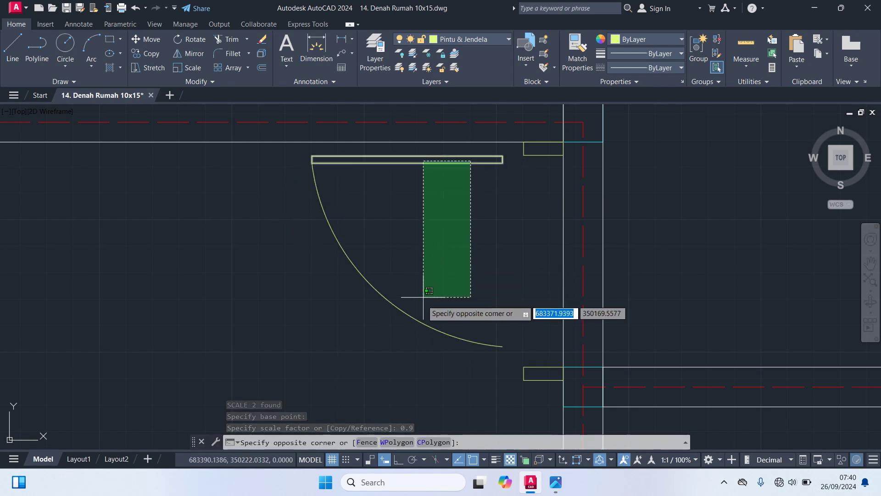
click(418, 300)
click(417, 356)
click(359, 261)
text(m)
key(Return)
middle_drag(477, 191, 469, 291)
scroll(509, 252, up, 2)
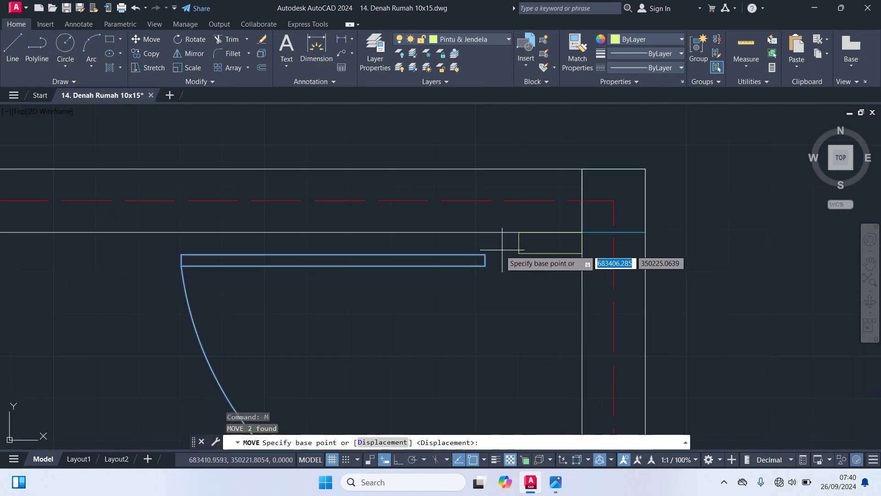
click(485, 255)
click(519, 253)
- Move the small jamb rectangle higher up near the room above
scroll(532, 305, down, 3)
middle_drag(501, 348, 472, 145)
scroll(441, 317, down, 3)
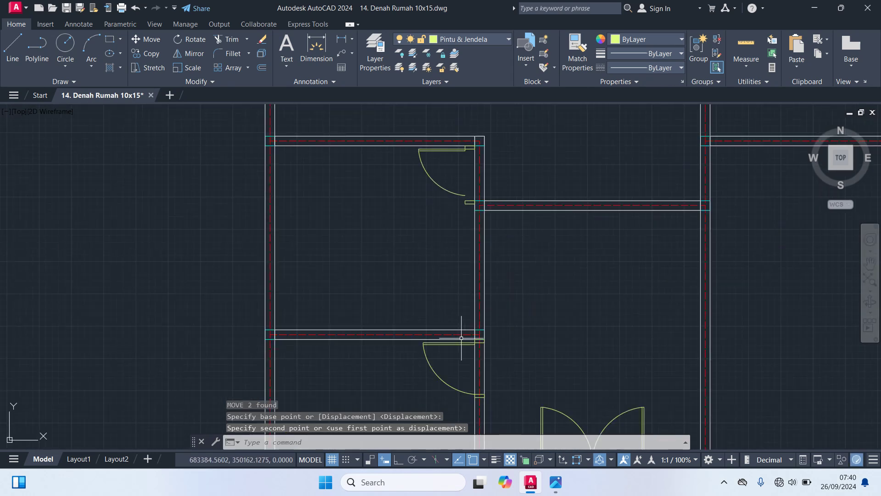
scroll(455, 333, up, 3)
scroll(454, 329, down, 2)
middle_drag(454, 329, 454, 290)
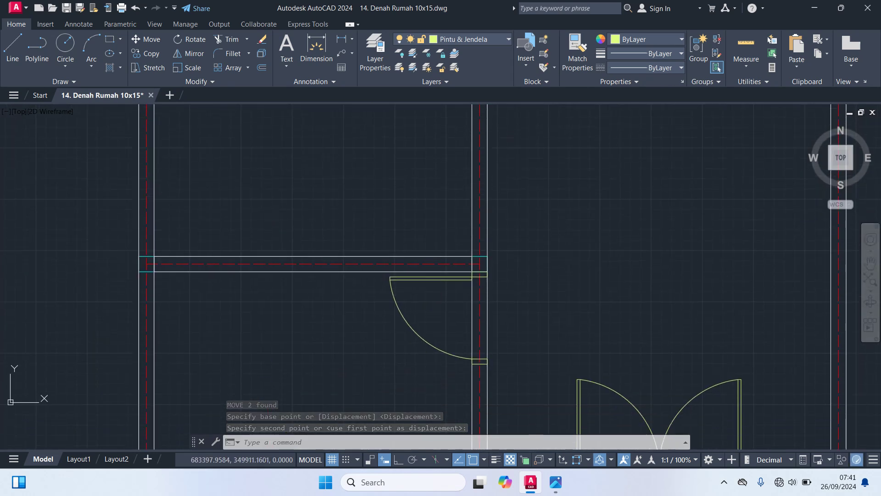
mouse_move(439, 340)
middle_down()
mouse_move(443, 418)
mouse_move(452, 432)
middle_up()
scroll(472, 255, up, 3)
click(477, 187)
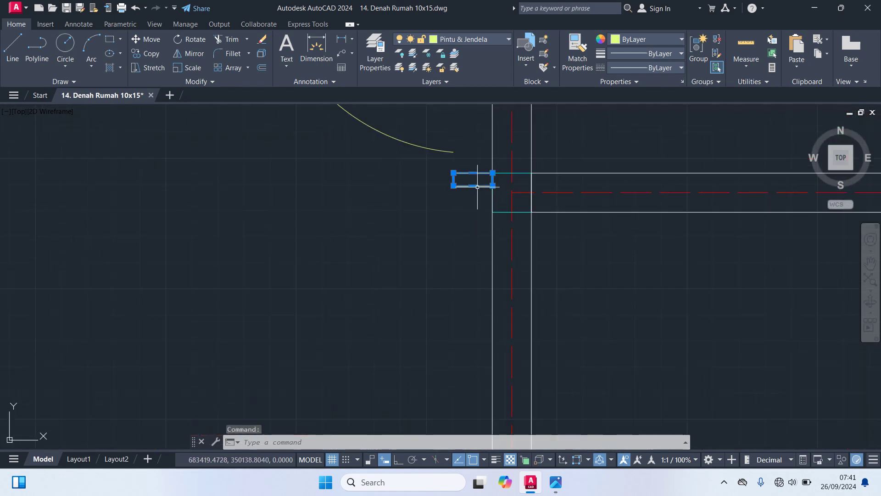
text(m)
key(Return)
scroll(462, 166, up, 3)
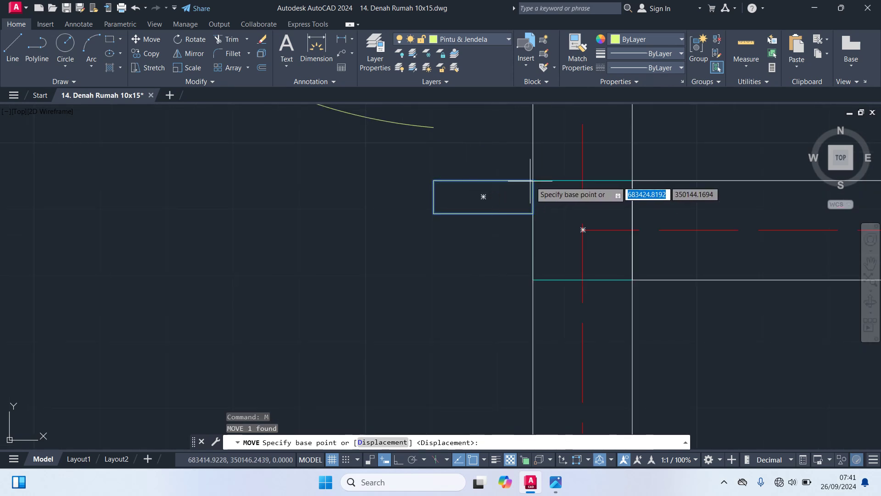
click(532, 180)
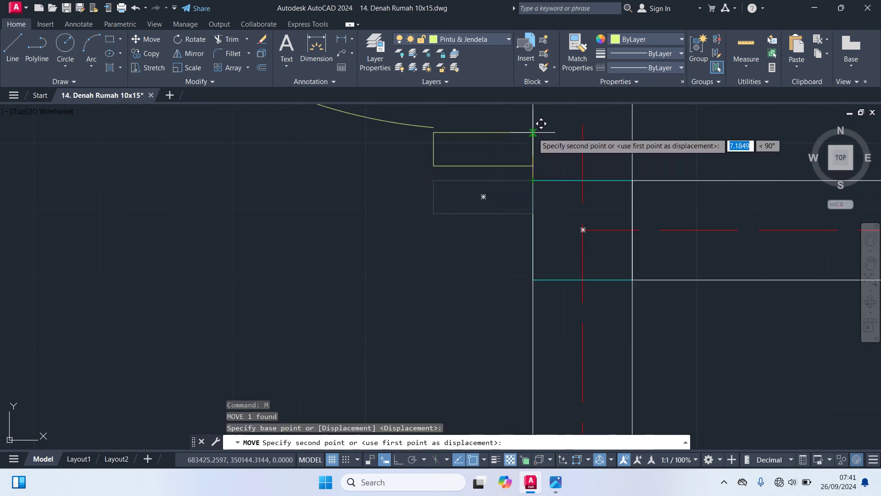
click(533, 150)
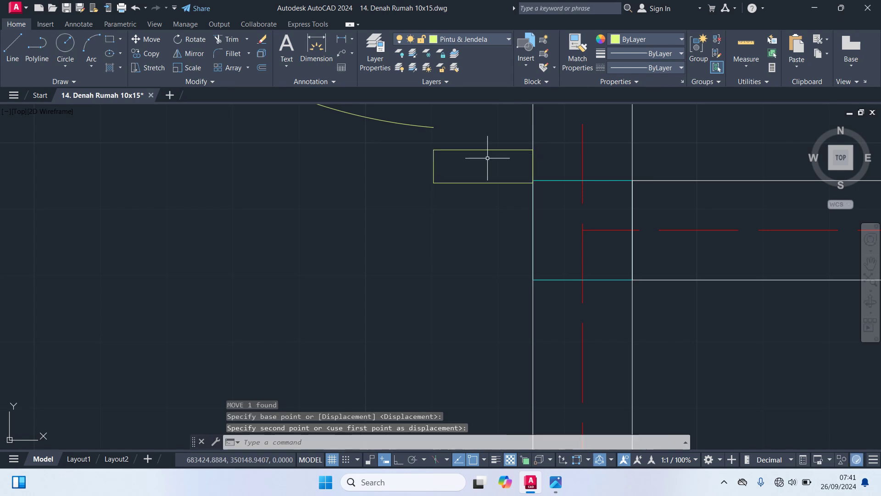
- Move the jamb rectangle again so it butts against the swing arc's end
click(476, 151)
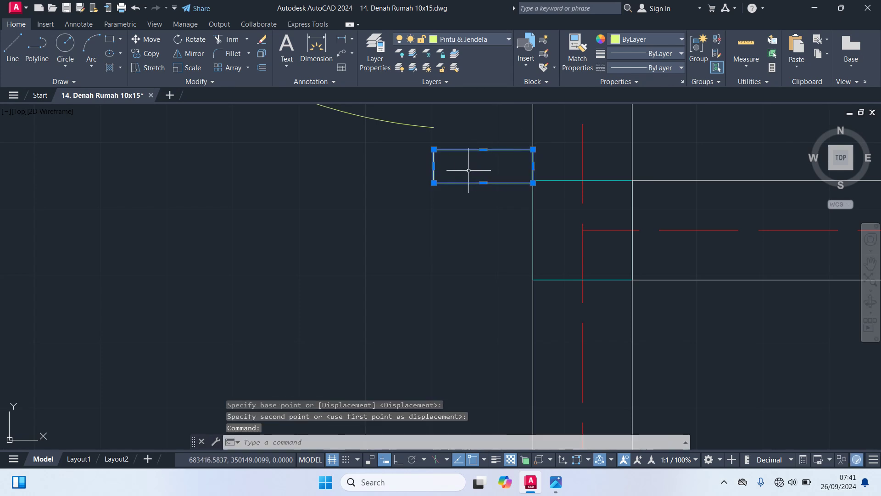
text(m)
key(Return)
click(433, 150)
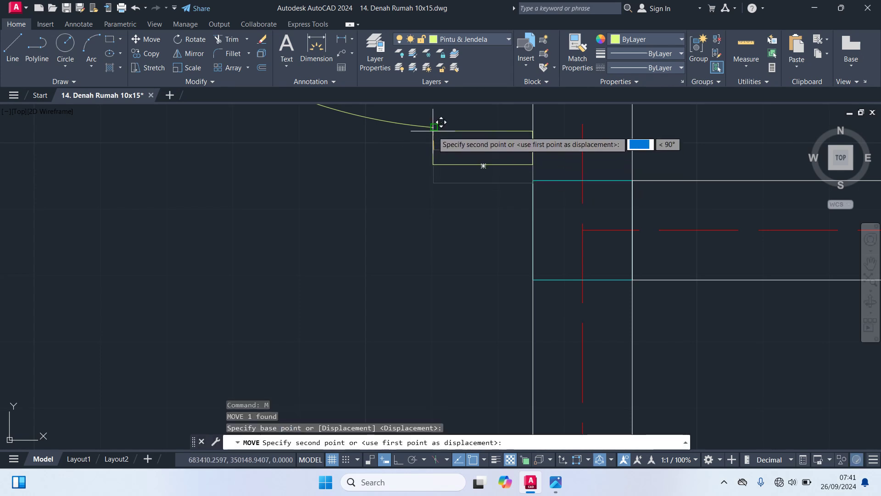
click(441, 122)
scroll(413, 215, up, 3)
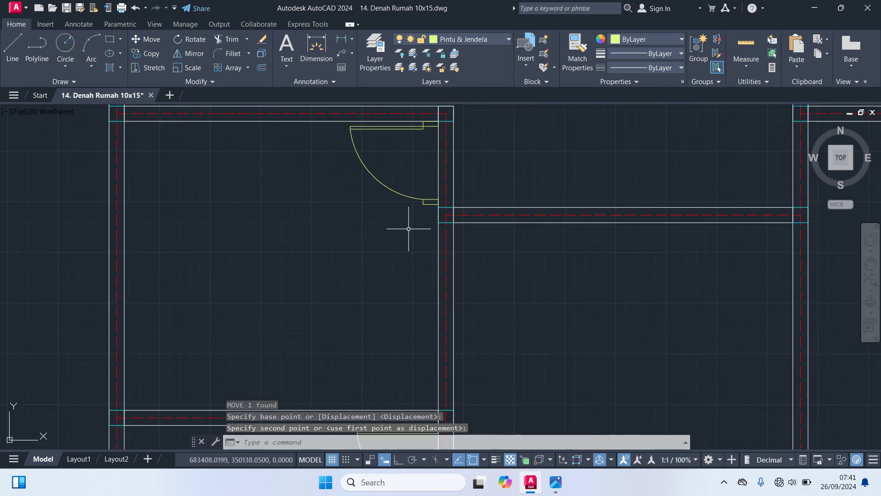
scroll(393, 219, down, 4)
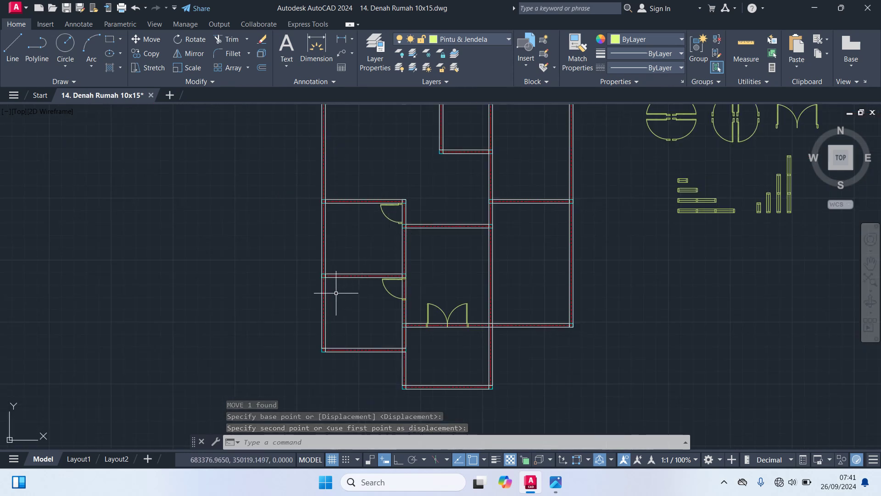
scroll(339, 246, up, 4)
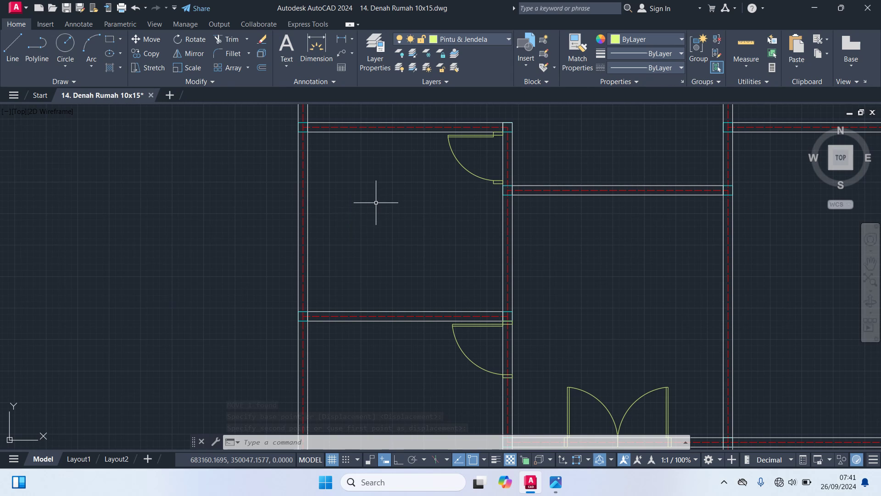
scroll(491, 183, up, 5)
scroll(465, 229, down, 4)
scroll(516, 203, up, 2)
middle_drag(525, 201, 508, 276)
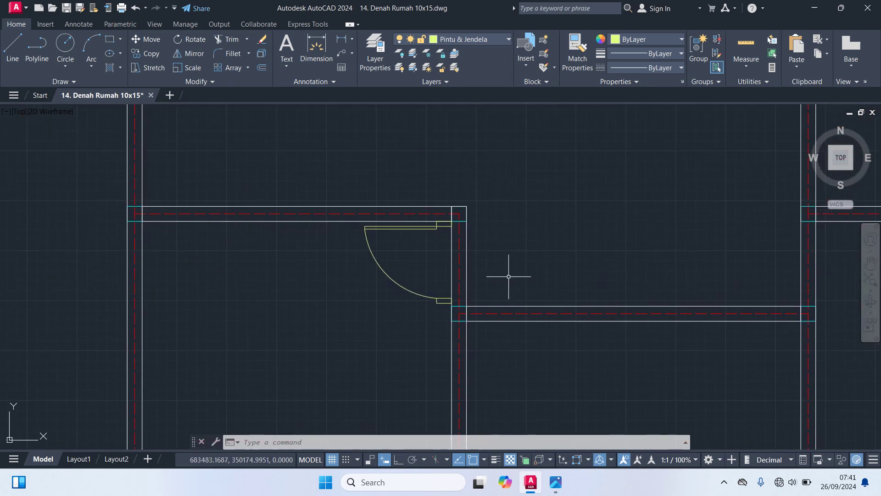
- Move the four door parts—arc, leaf and both end rectangles—into the wall opening
click(430, 295)
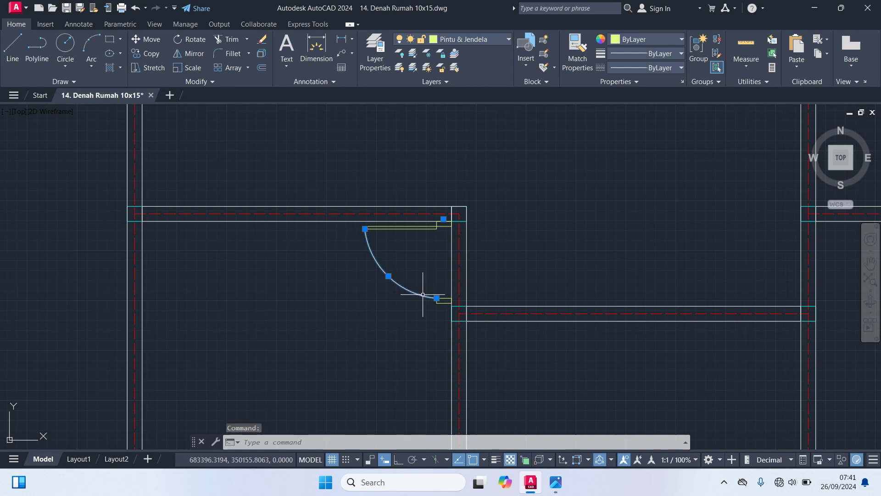
scroll(441, 305, up, 4)
click(461, 314)
scroll(439, 185, up, 2)
middle_drag(439, 185, 436, 348)
click(423, 261)
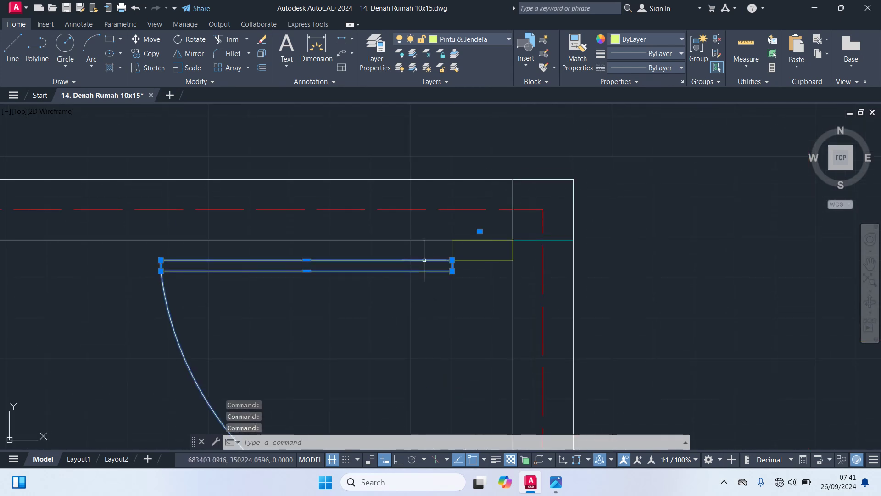
click(469, 262)
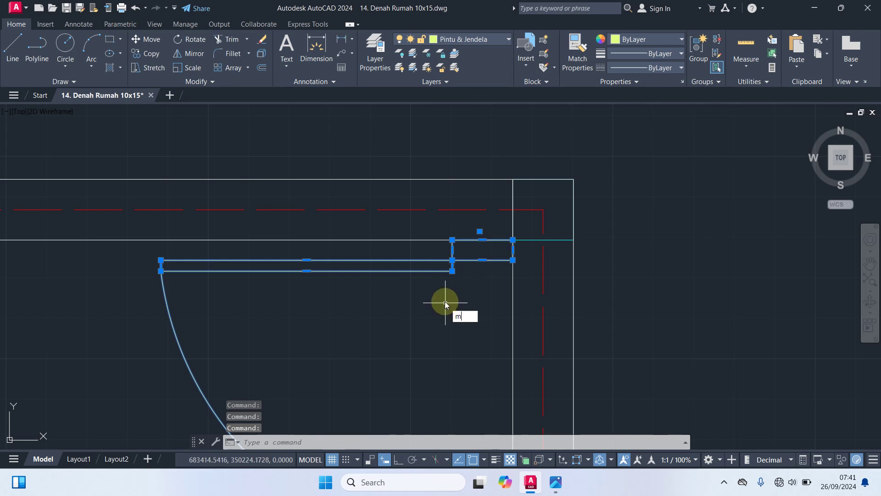
key(Return)
click(512, 240)
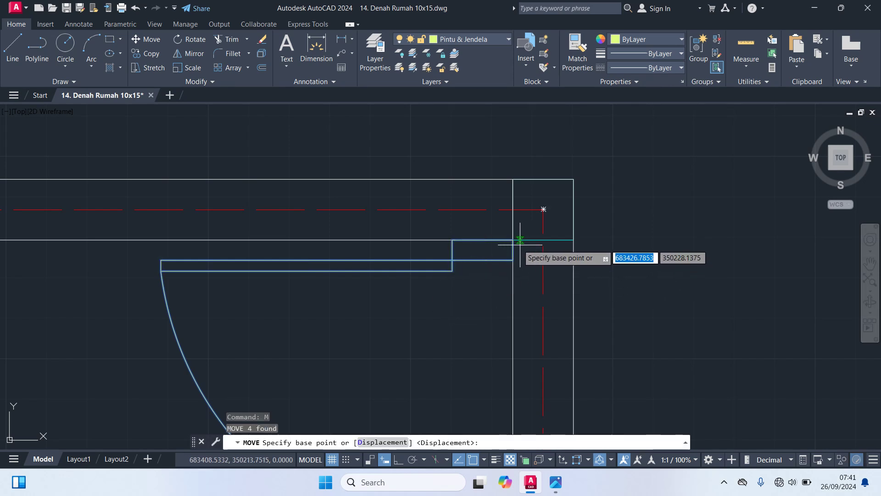
click(580, 233)
scroll(610, 275, down, 5)
middle_drag(625, 309, 609, 222)
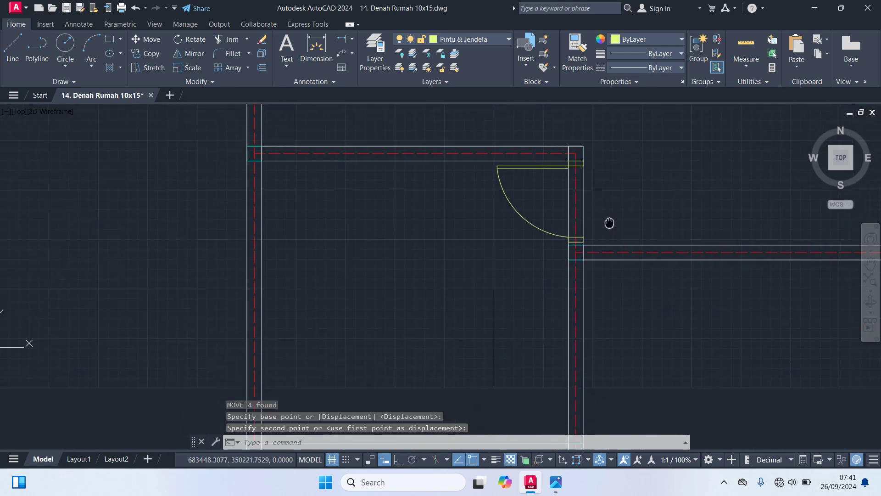
scroll(603, 224, up, 2)
scroll(607, 250, down, 3)
middle_drag(656, 378, 582, 211)
scroll(569, 179, up, 2)
scroll(602, 196, down, 2)
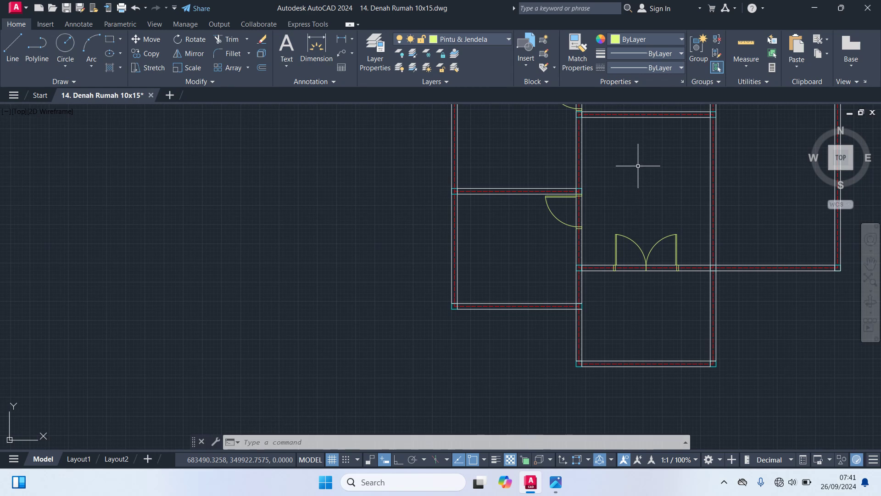
scroll(642, 183, down, 2)
- Copy a spare single door symbol, with CO, onto the target wall-corner intersection
mouse_move(633, 186)
middle_down()
mouse_move(561, 293)
mouse_move(252, 339)
middle_up()
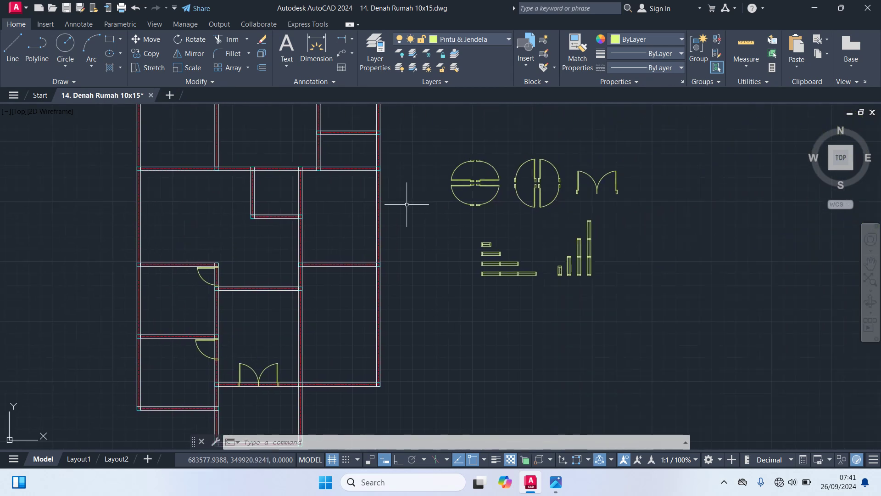
click(457, 163)
text(co)
key(Return)
scroll(557, 204, up, 4)
scroll(575, 210, up, 2)
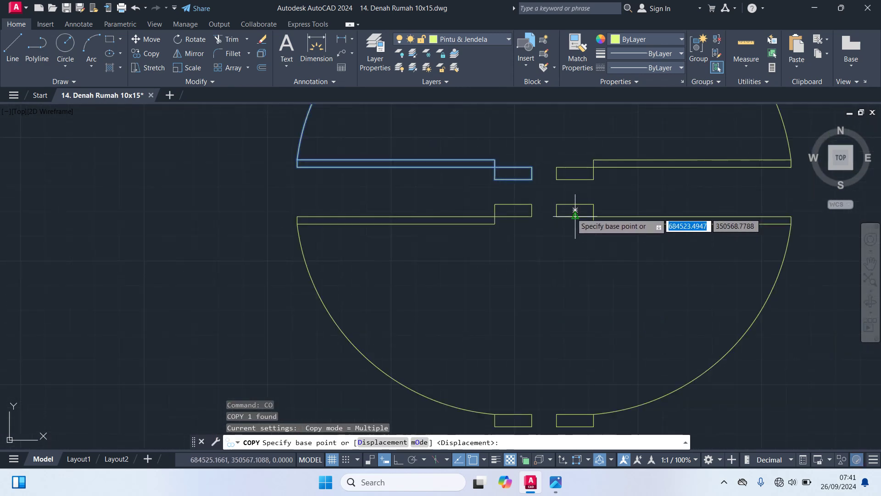
click(513, 173)
scroll(413, 220, down, 4)
scroll(528, 321, down, 4)
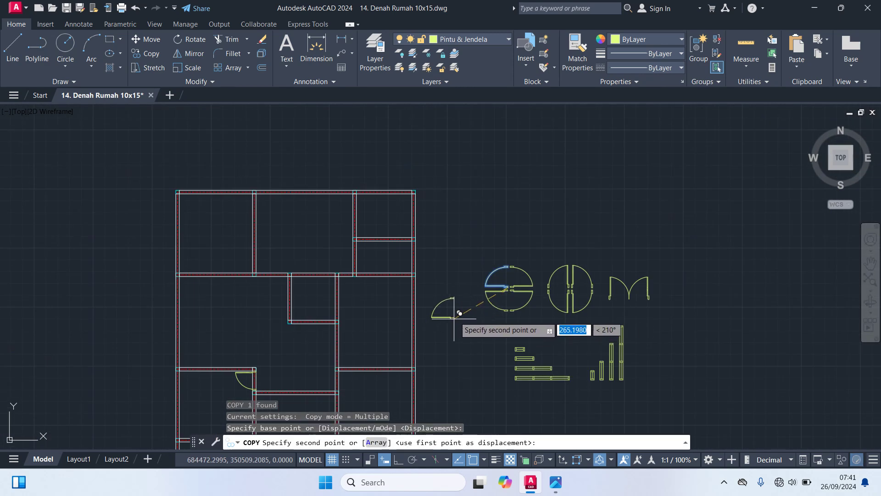
middle_drag(456, 317, 528, 238)
scroll(415, 280, up, 8)
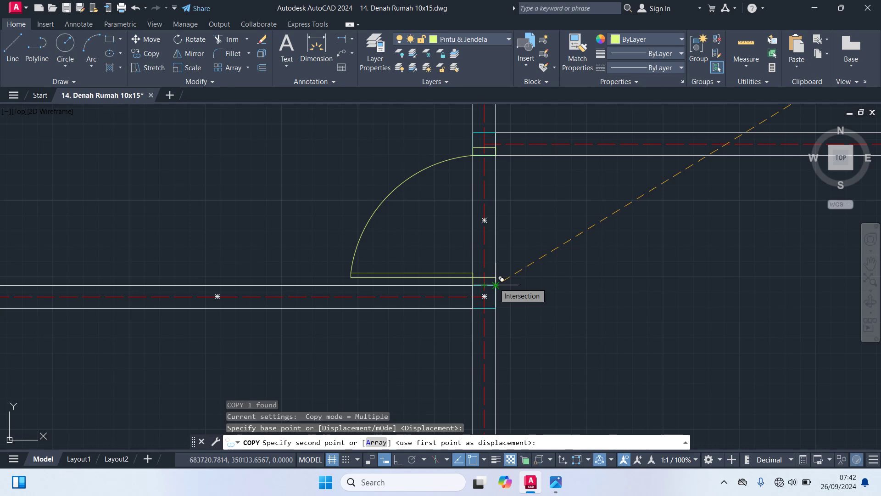
click(501, 278)
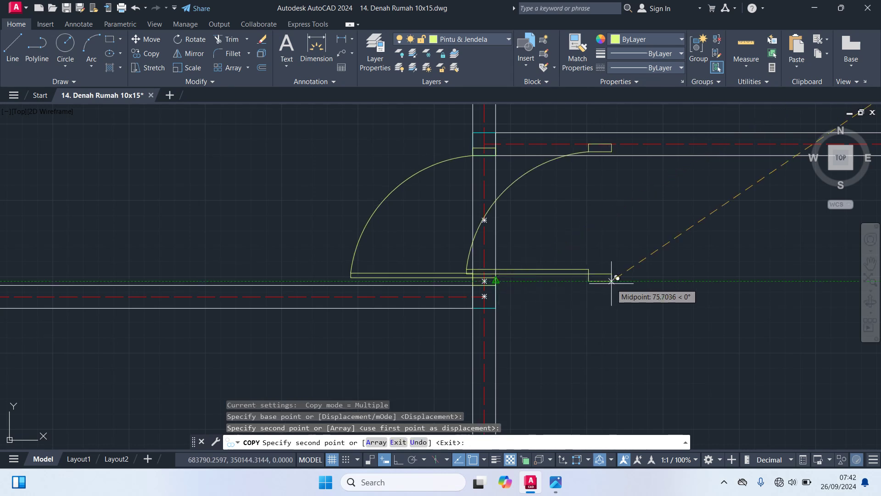
key(Escape)
- Select the newly placed door copy and recentre the view on it
middle_drag(568, 232, 607, 356)
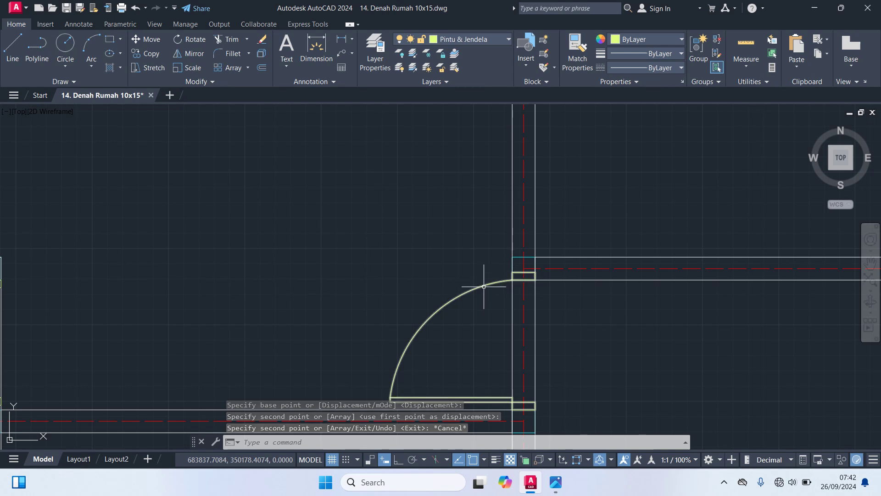
click(483, 286)
middle_drag(483, 323, 510, 249)
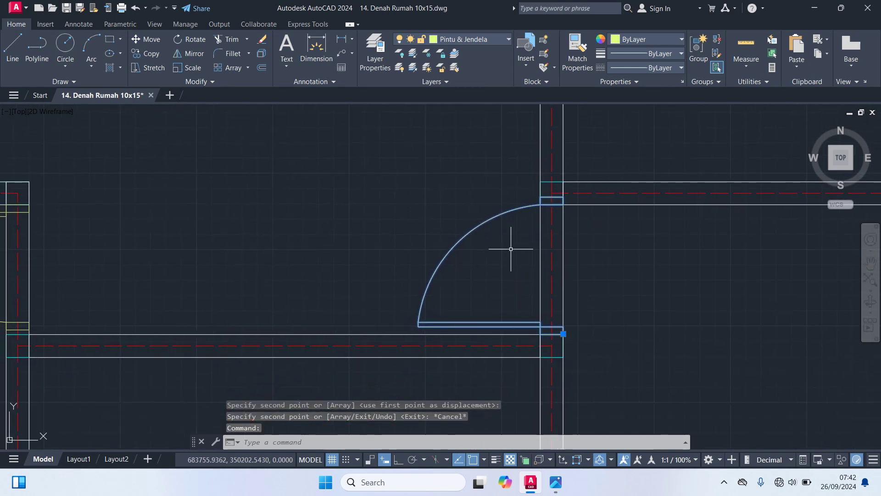
key(BackSpace)
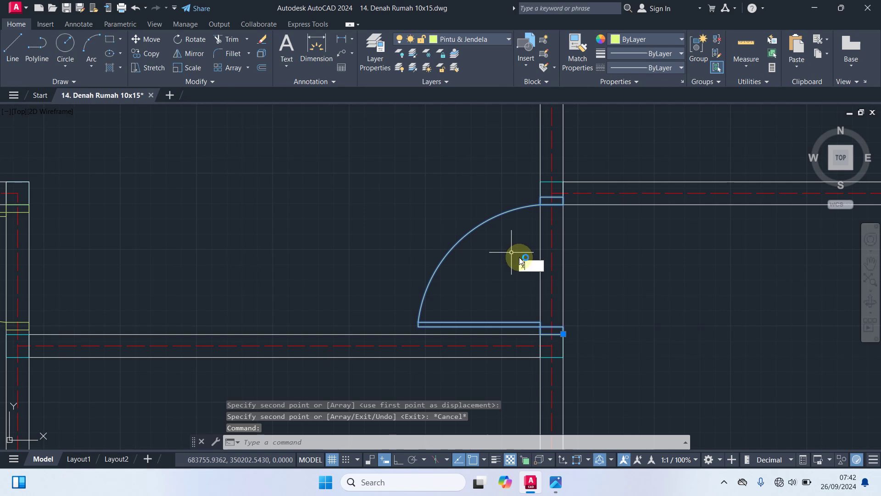
- Explode the copied door and scale its arc and leaf by 0.9 from the leaf corner
text(x)
key(Return)
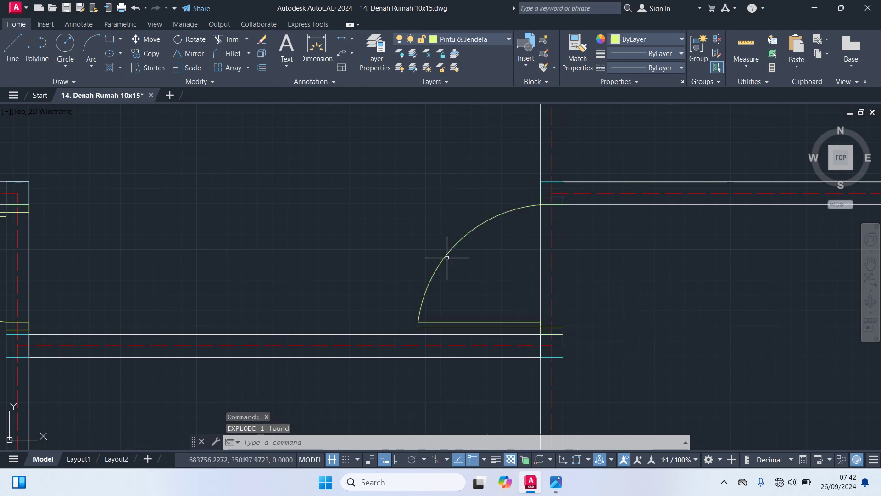
click(448, 257)
scroll(450, 316, up, 2)
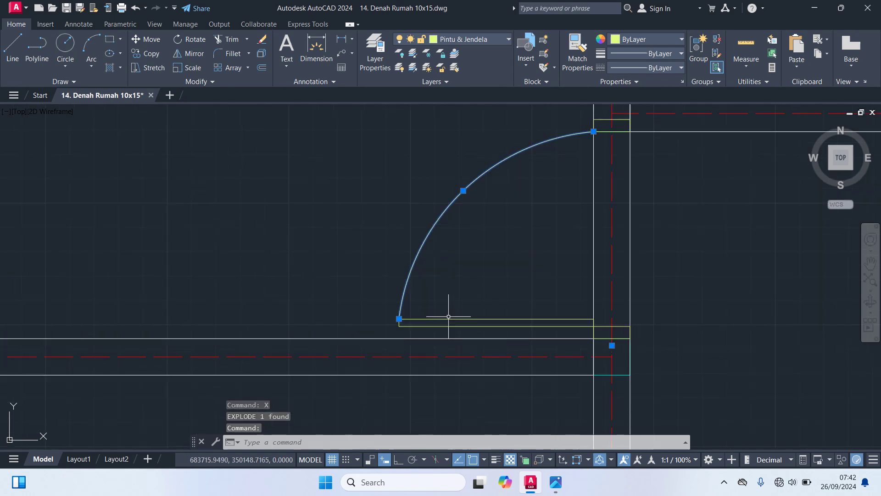
click(449, 317)
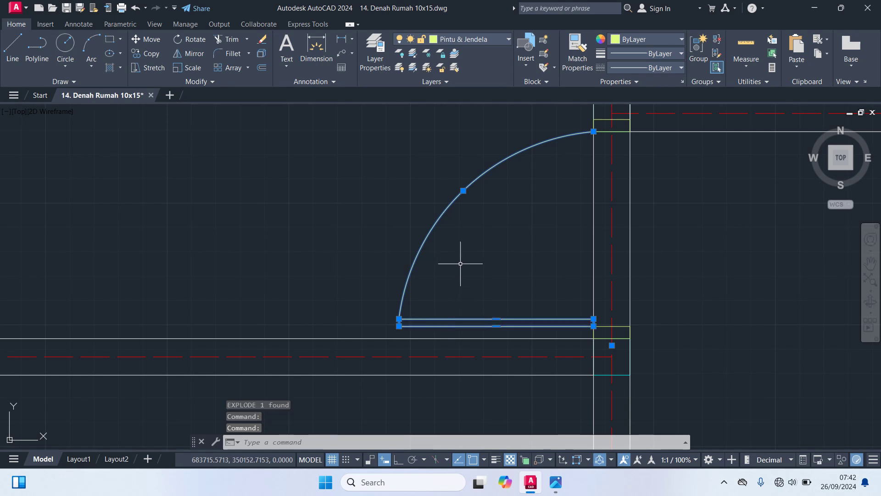
text(sc)
key(Return)
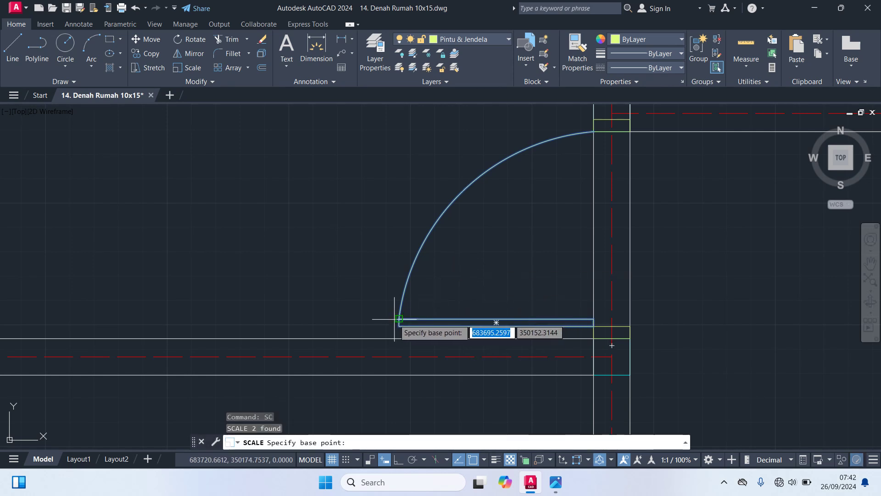
click(400, 319)
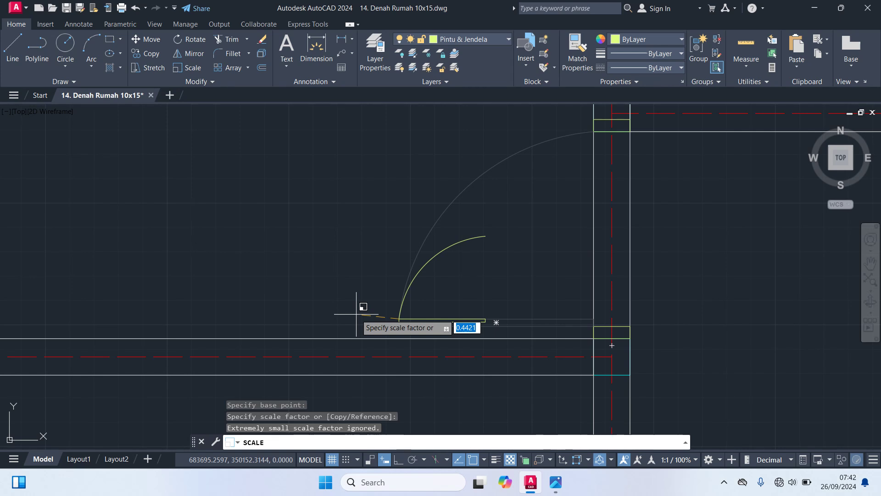
text(0.9)
key(Return)
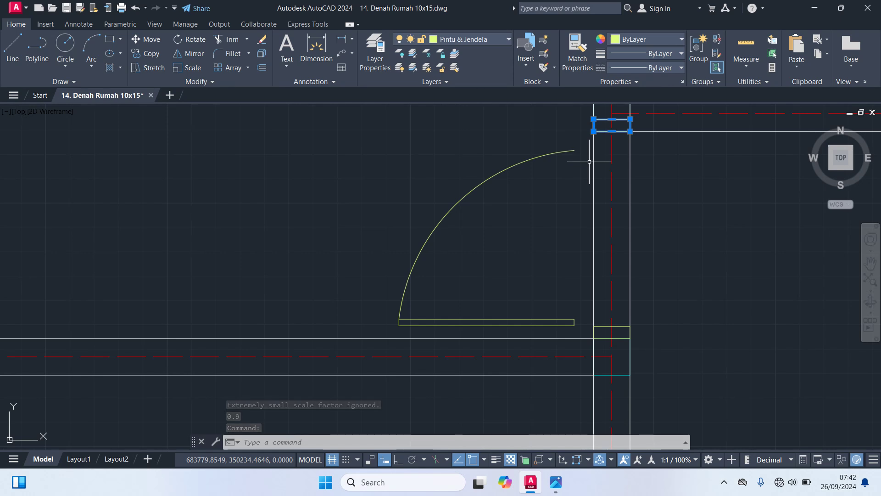
- Move the small rectangle at the wall down 5 units
text(m)
key(Return)
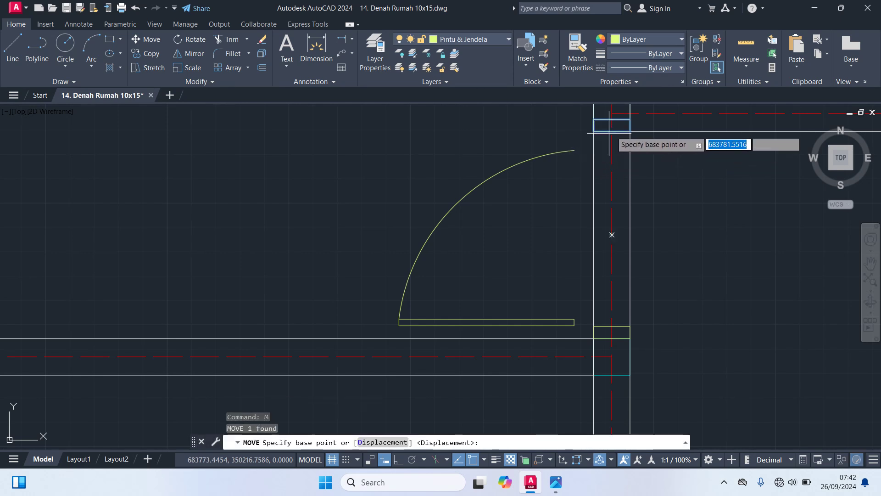
click(596, 131)
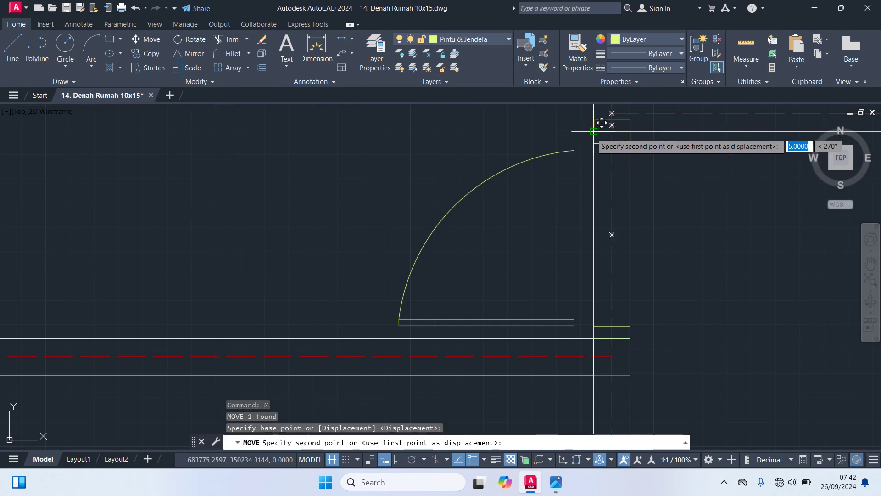
key(Return)
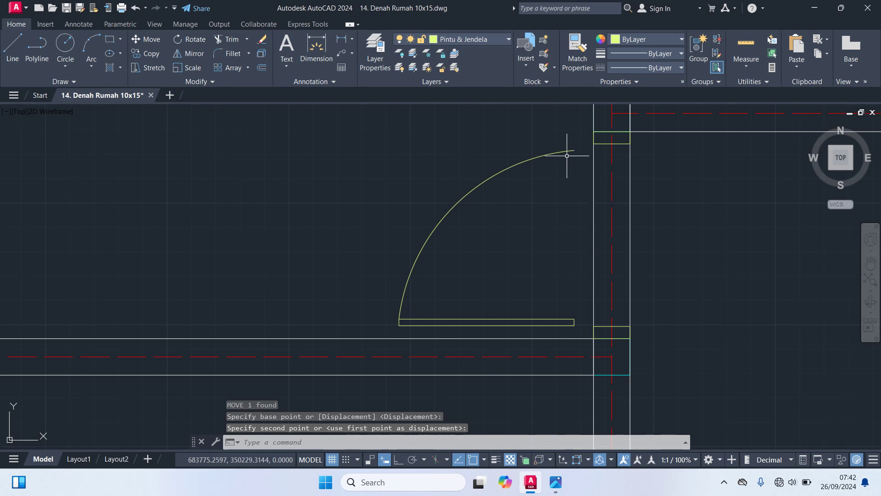
- Move the resized arc and leaf so the leaf corner sits at the wall corner
click(563, 153)
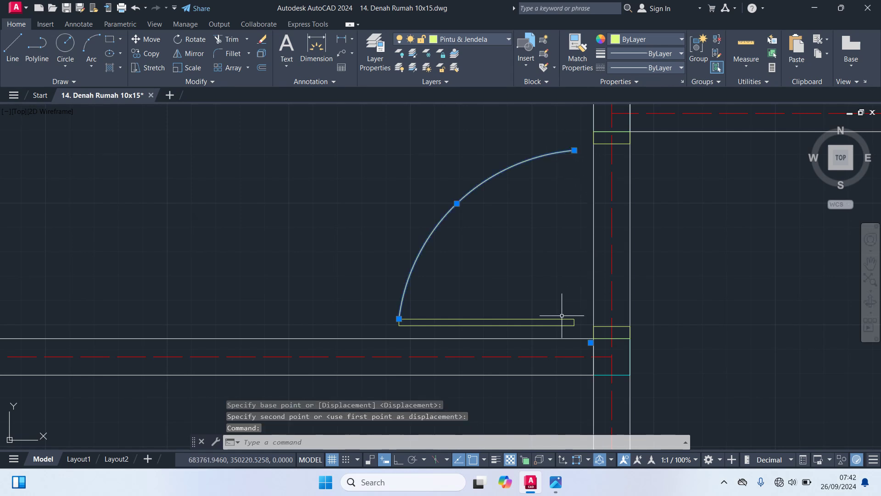
click(564, 315)
text(m)
key(Return)
scroll(588, 330, up, 4)
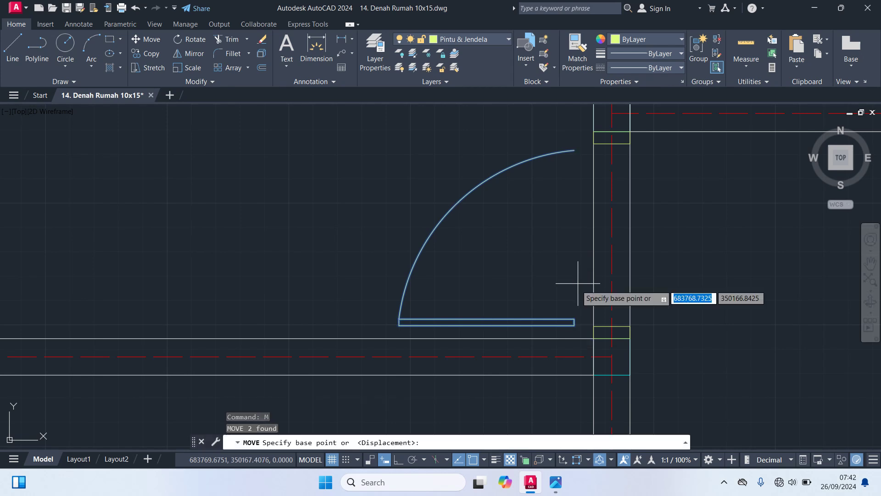
click(550, 313)
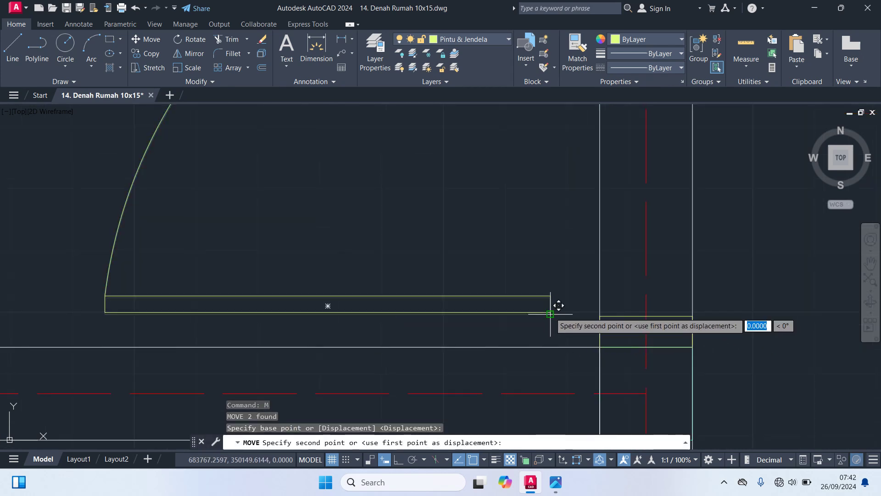
click(600, 318)
scroll(596, 335, down, 4)
- Snap the small rectangle onto the end of the swing arc
middle_drag(632, 195, 618, 335)
scroll(591, 294, up, 2)
click(589, 289)
text(m)
key(Return)
scroll(579, 279, up, 2)
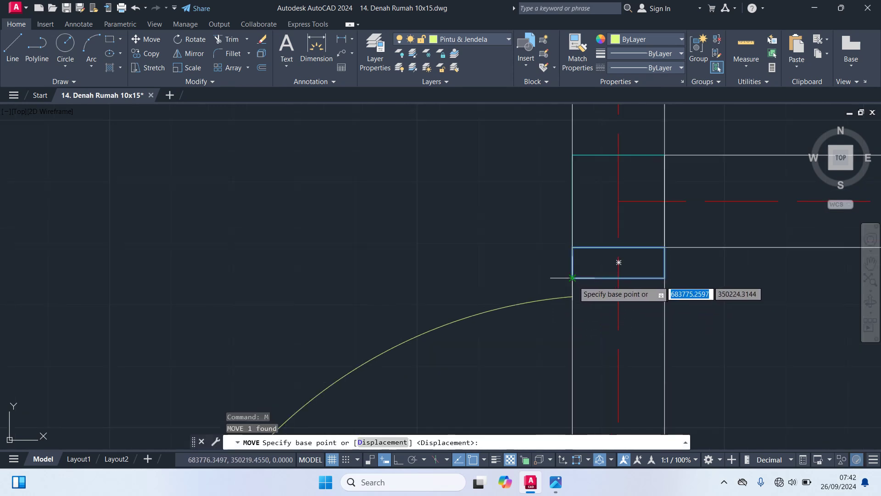
click(578, 278)
click(578, 296)
scroll(644, 309, down, 5)
middle_drag(688, 351, 680, 298)
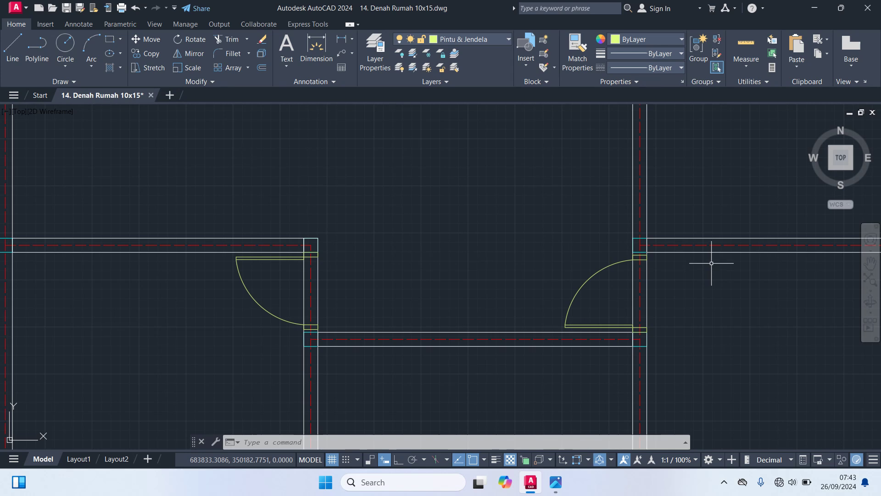
- Select the door's swing arc, jamb piece and leaf at the right wall
click(588, 280)
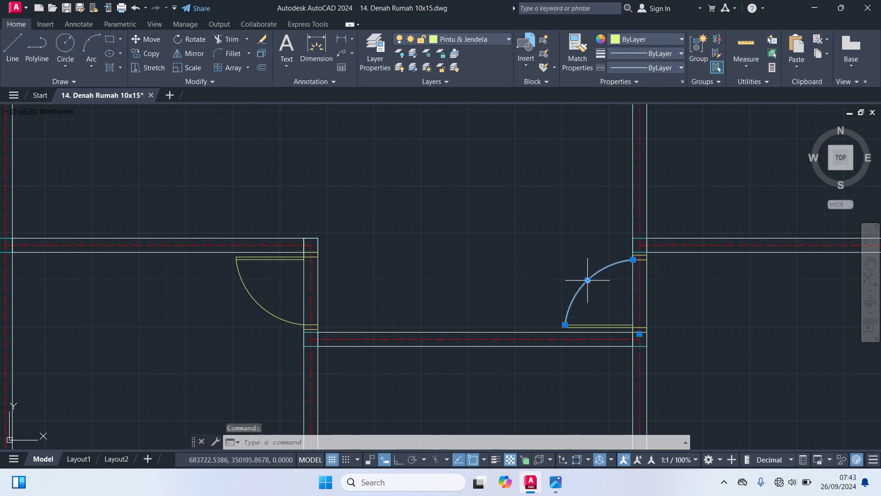
scroll(651, 245, up, 5)
click(622, 286)
scroll(622, 286, down, 2)
scroll(605, 331, up, 1)
click(574, 306)
scroll(669, 327, up, 3)
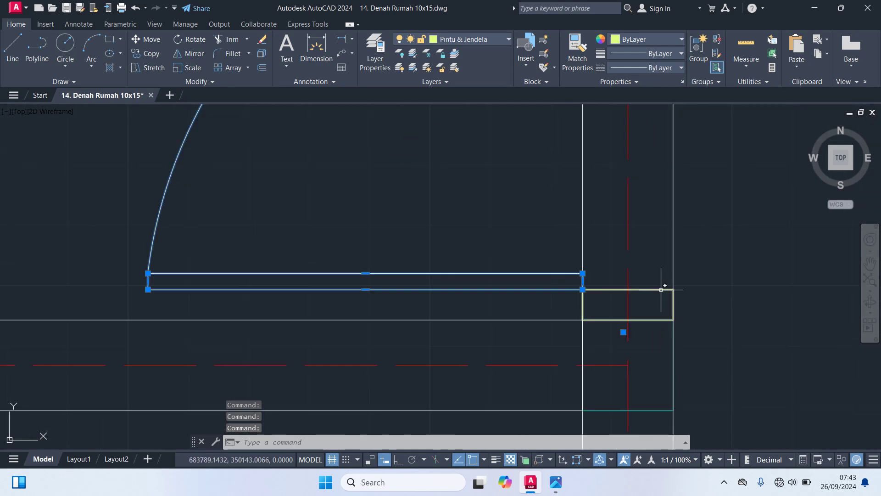
scroll(674, 329, down, 6)
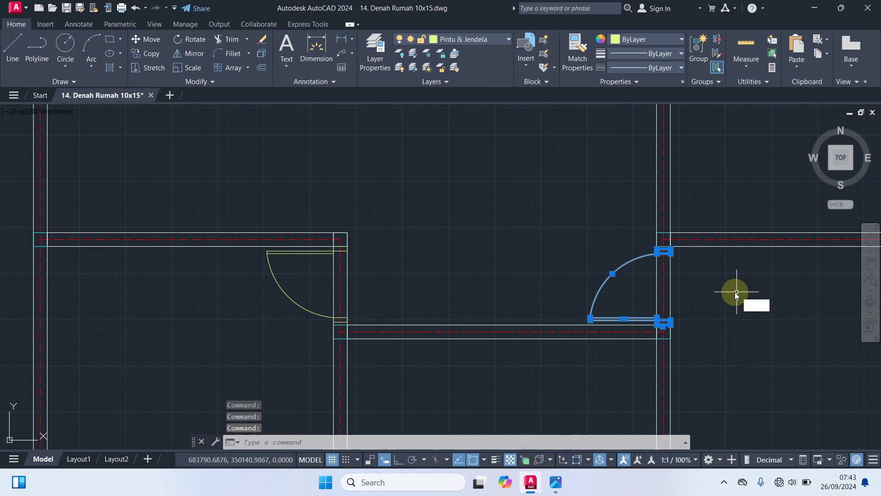
- Mirror the door parts across the wall centreline, erasing the originals, then window-select the flipped door
text(MI)
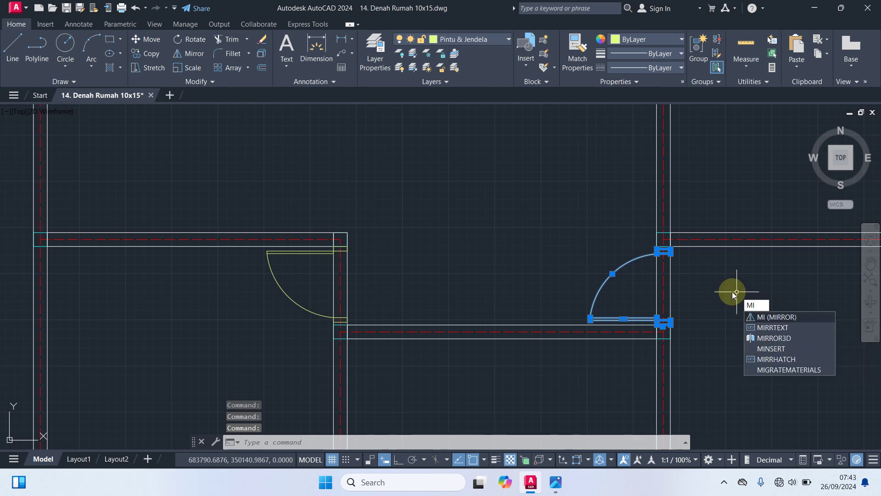
key(Return)
scroll(688, 318, up, 2)
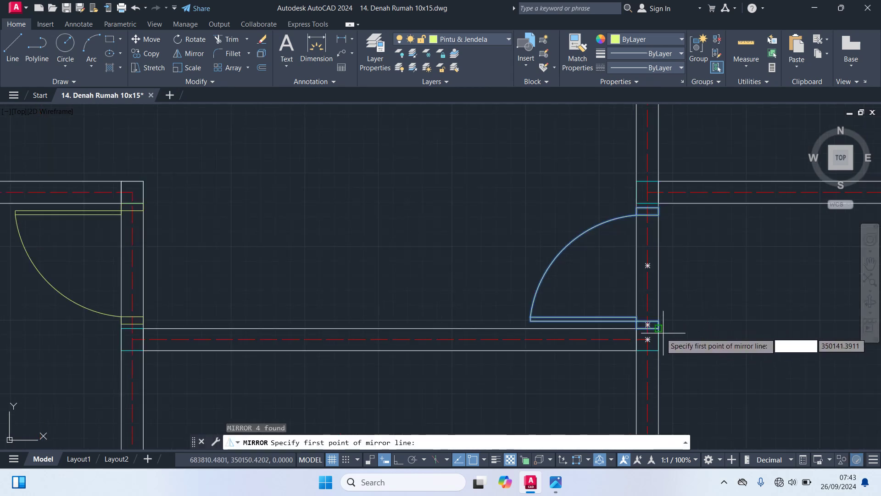
click(658, 327)
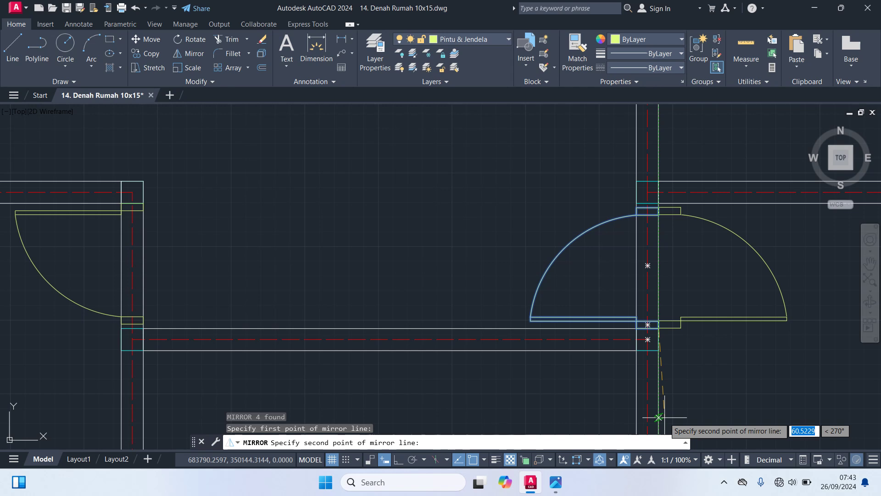
middle_drag(656, 404, 643, 324)
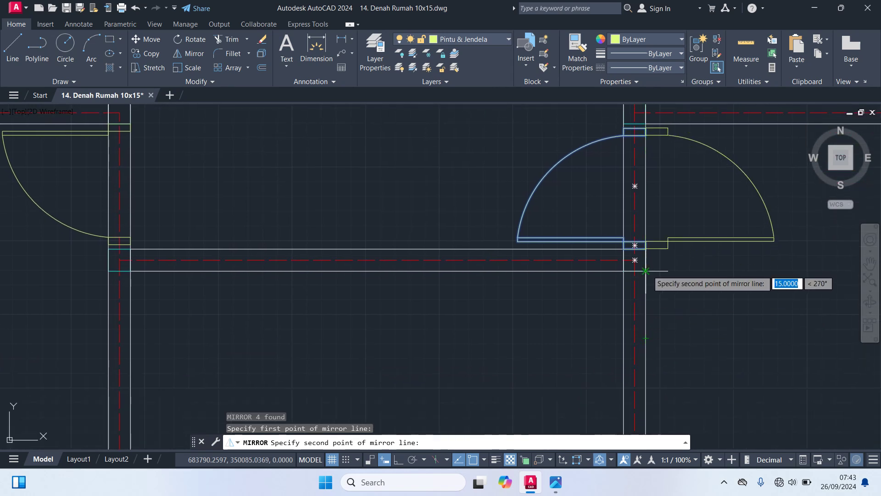
click(646, 270)
click(672, 299)
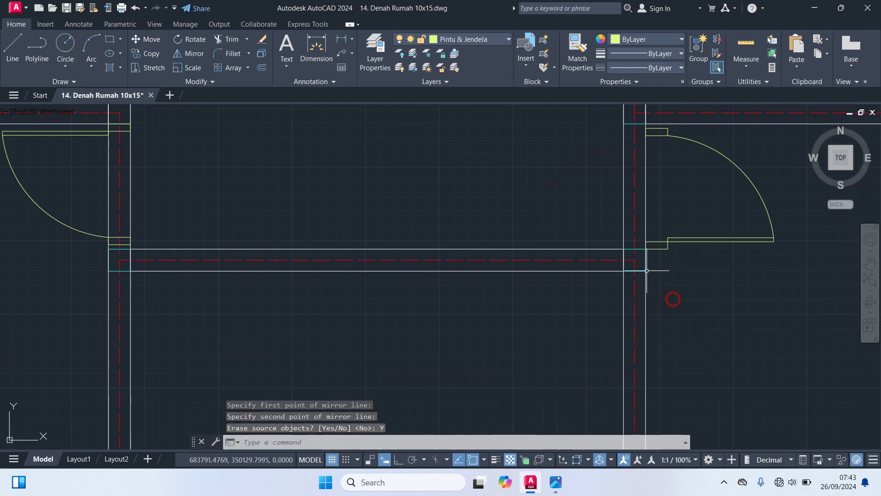
scroll(684, 241, up, 2)
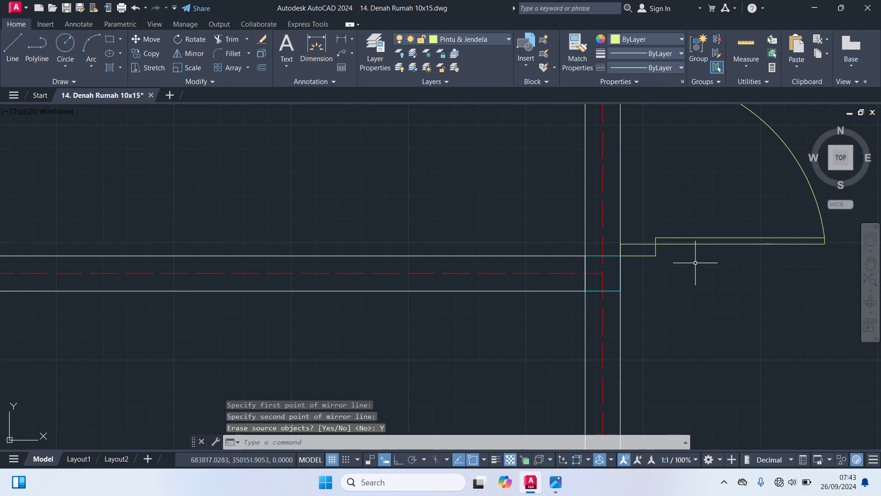
scroll(695, 263, down, 2)
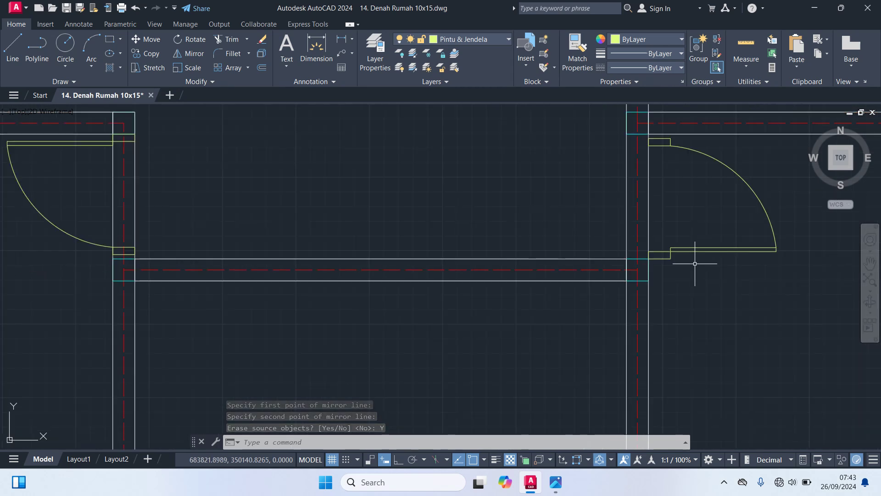
scroll(680, 262, up, 2)
click(679, 263)
click(641, 189)
- Move the mirrored door 15 units
middle_drag(639, 177, 648, 340)
click(677, 169)
click(645, 134)
scroll(635, 186, down, 2)
scroll(642, 214, down, 2)
text(m)
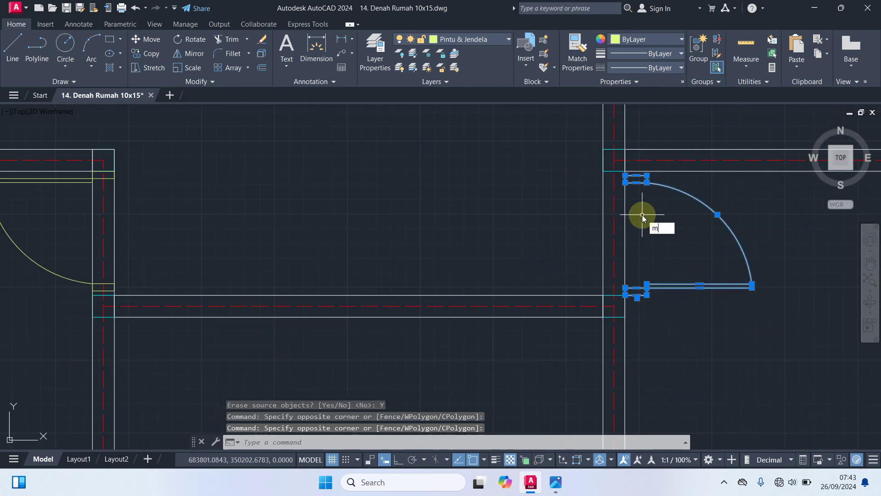
key(Return)
scroll(641, 253, up, 2)
scroll(641, 270, up, 2)
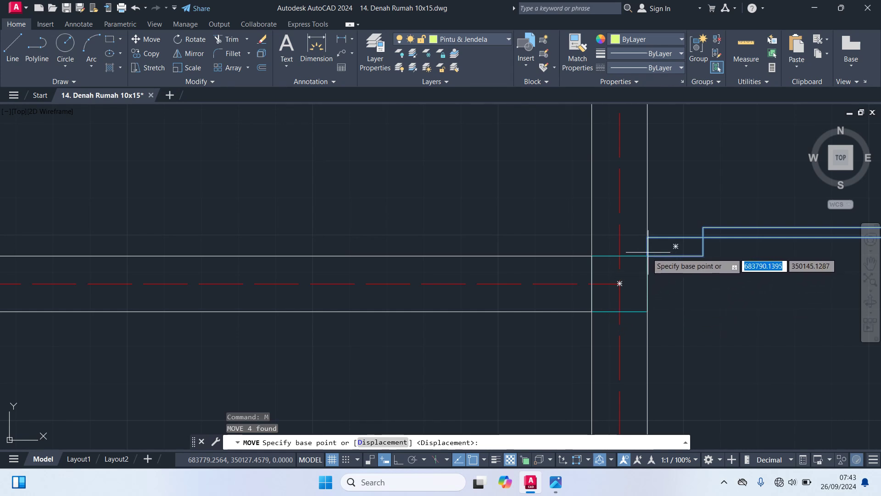
click(647, 255)
key(Return)
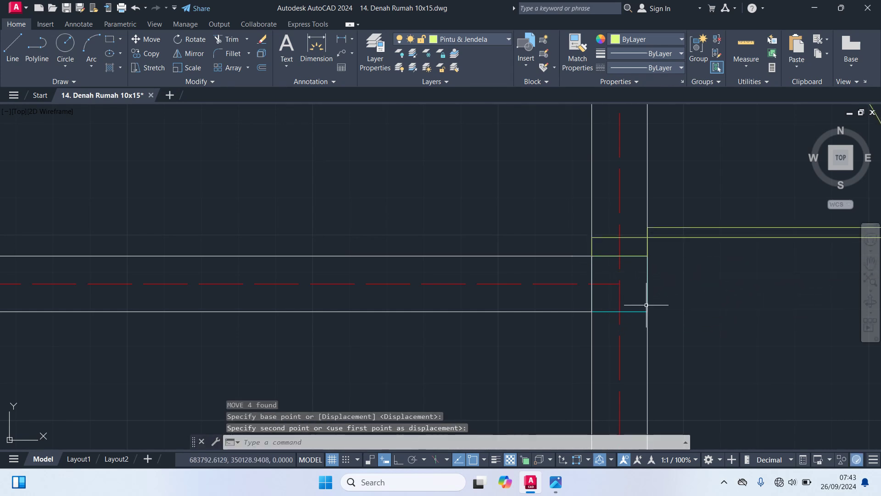
- Undo the move and mirror with Ctrl+Z so the door swings into the central room again
scroll(645, 304, down, 4)
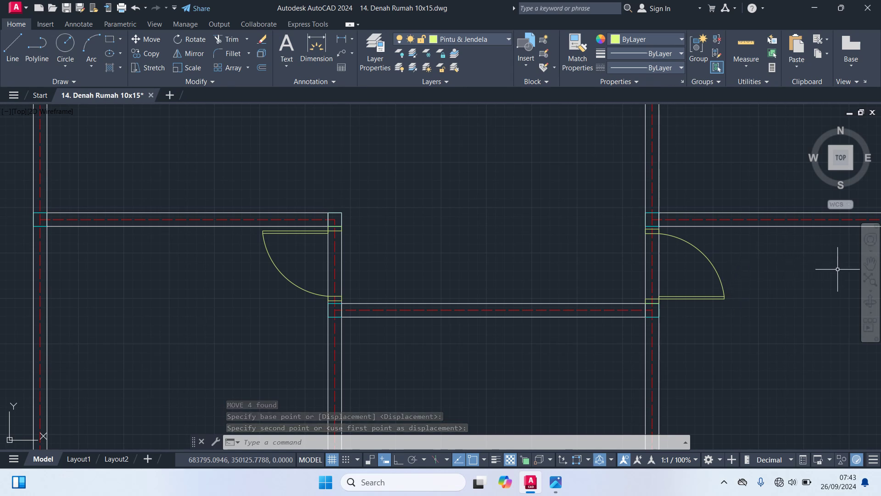
scroll(801, 307, down, 4)
middle_drag(797, 312, 725, 288)
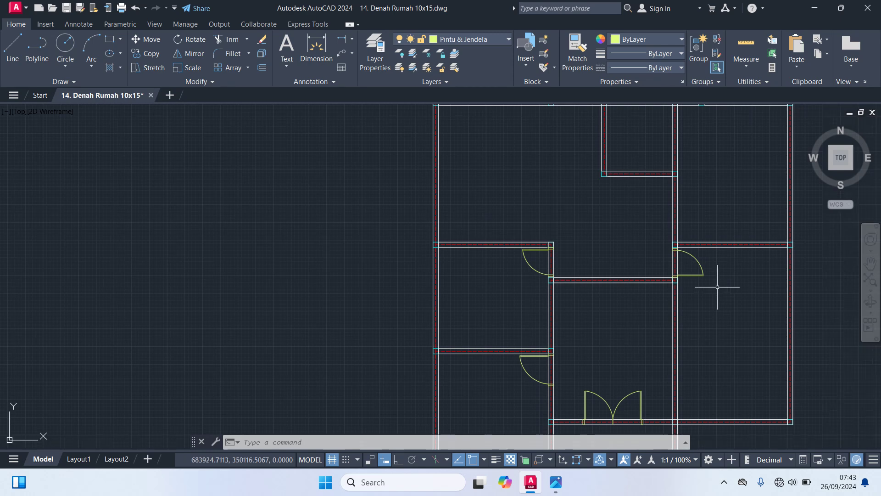
key(ctrl+z)
key(ctrl+z)
key(ctrl+z)
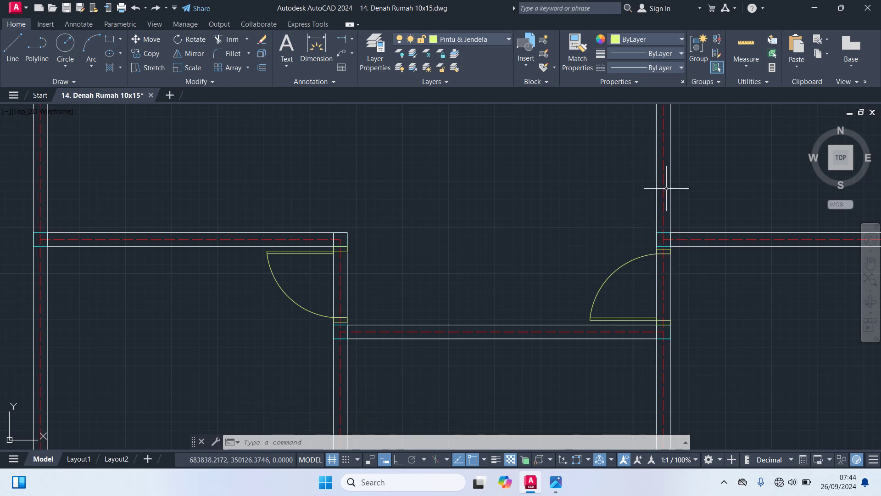
scroll(689, 176, down, 2)
scroll(678, 178, down, 2)
middle_drag(678, 177, 635, 236)
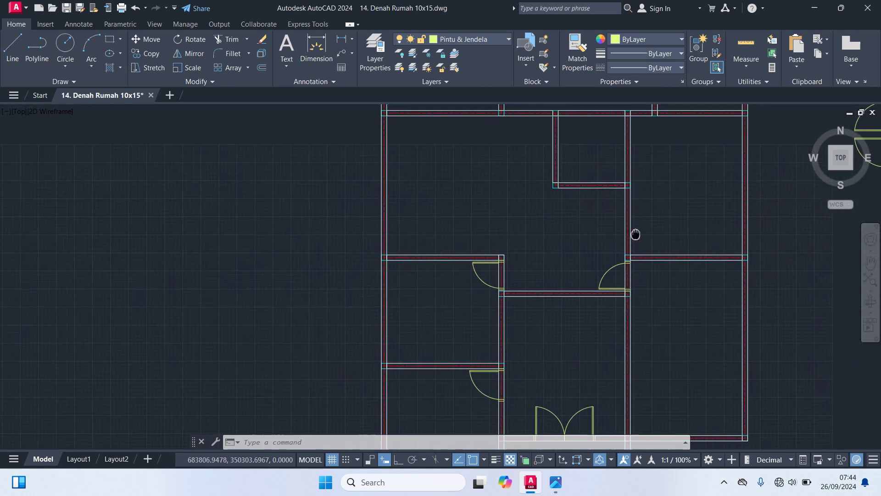
- Copy a spare single door block from its hinge and place one copy at a wall opening
middle_drag(732, 280, 449, 322)
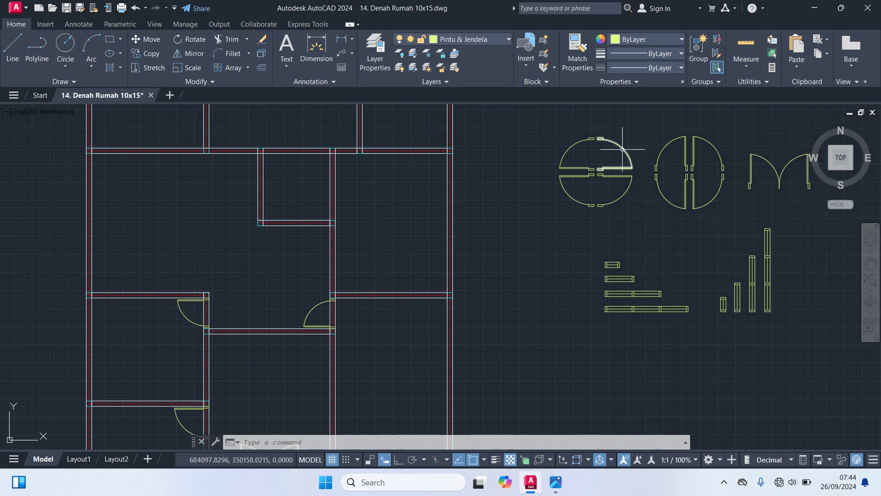
click(622, 150)
text(co)
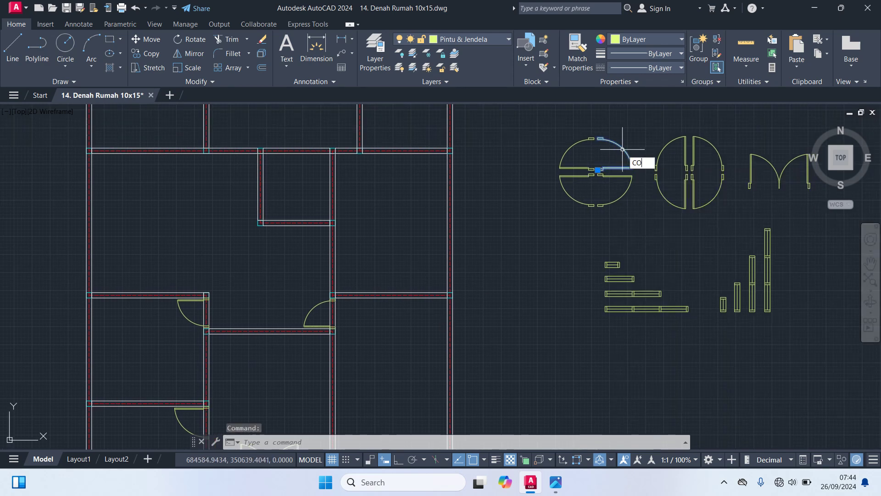
key(Return)
scroll(584, 190, up, 4)
scroll(584, 190, up, 3)
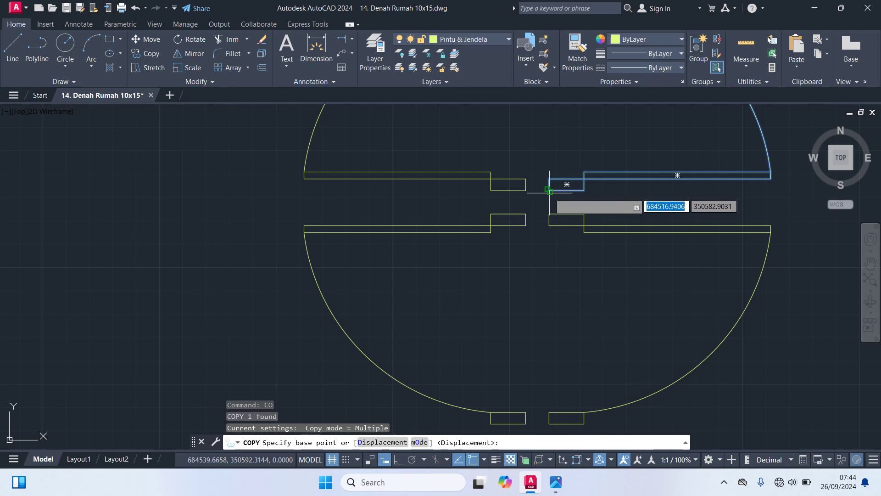
click(585, 190)
scroll(549, 262, down, 8)
scroll(403, 319, up, 3)
scroll(558, 252, up, 4)
scroll(473, 276, up, 3)
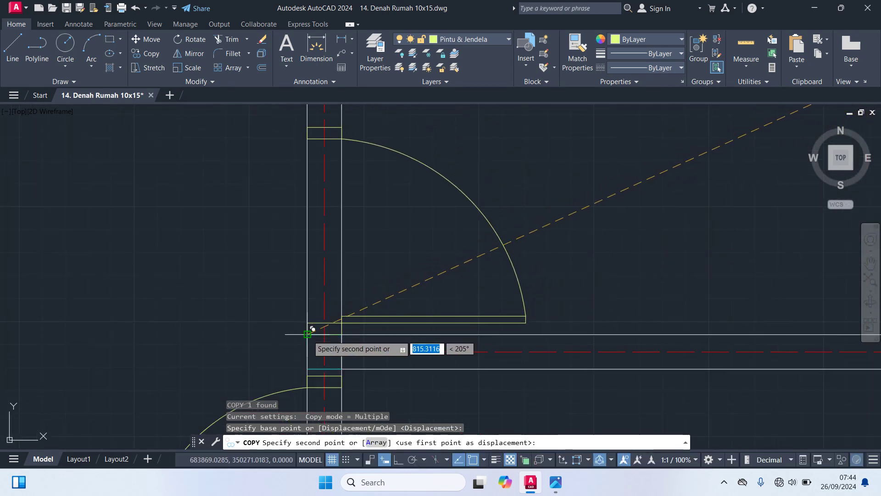
click(313, 329)
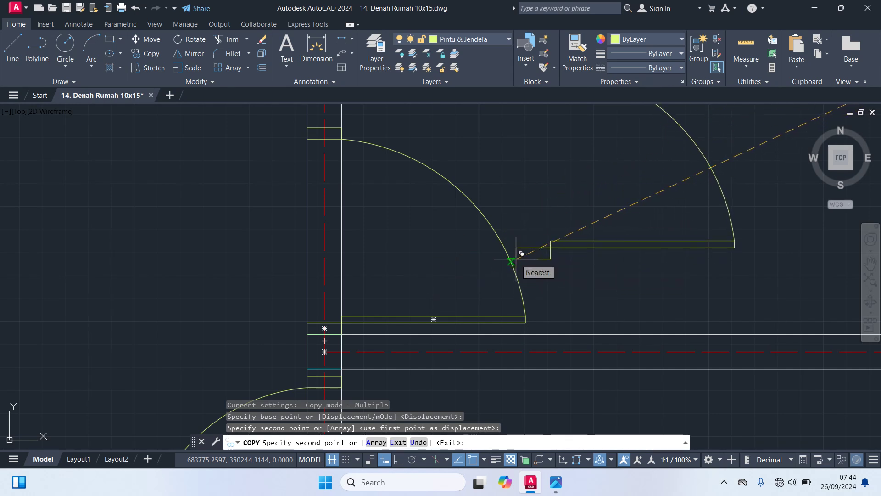
- Place another door copy into the upper-right room's wall opening and end copying
middle_drag(521, 254, 526, 421)
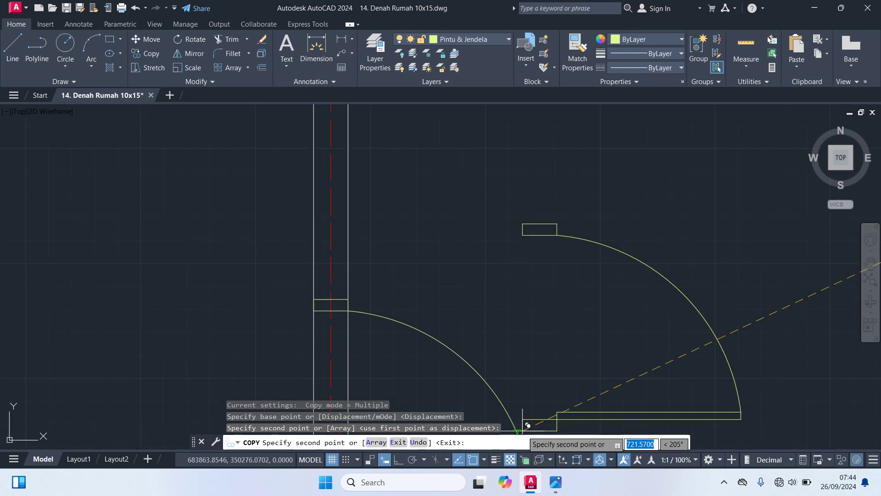
scroll(526, 420, down, 7)
scroll(541, 293, up, 6)
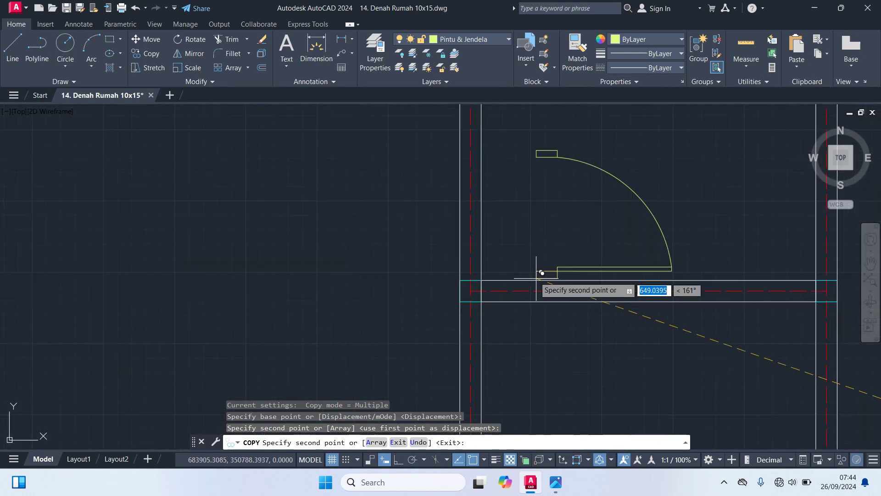
click(462, 278)
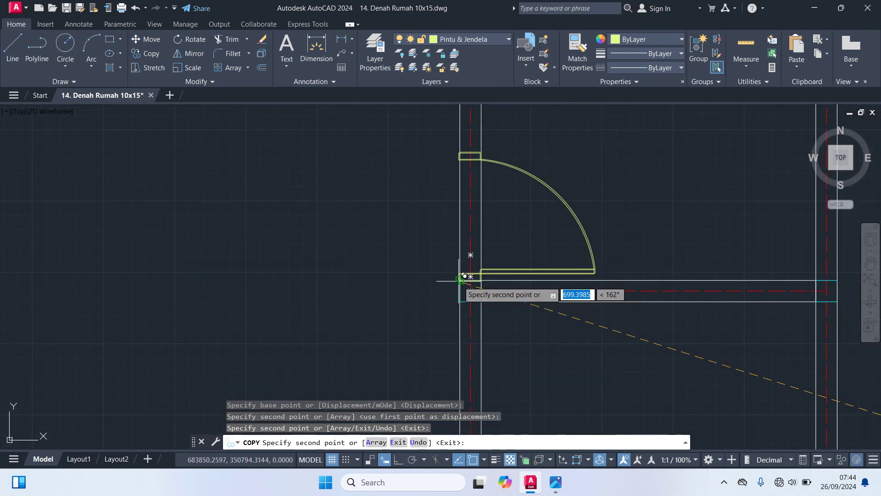
scroll(544, 342, down, 3)
key(Escape)
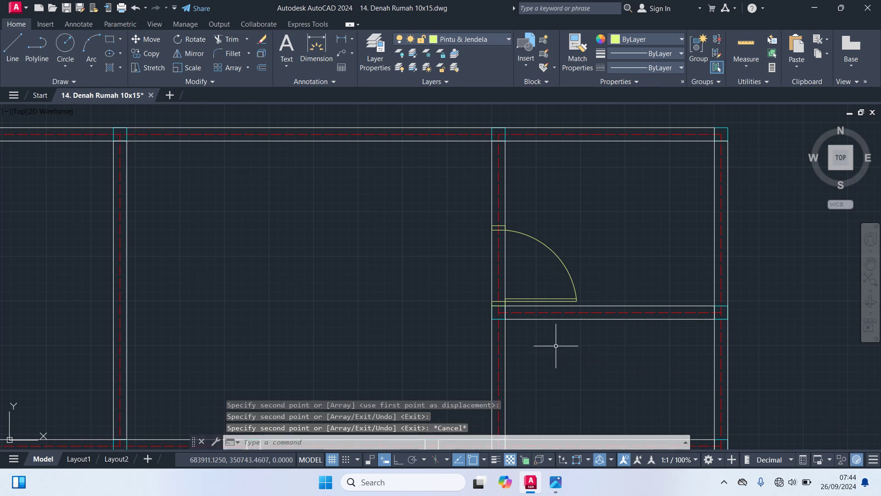
scroll(556, 346, down, 4)
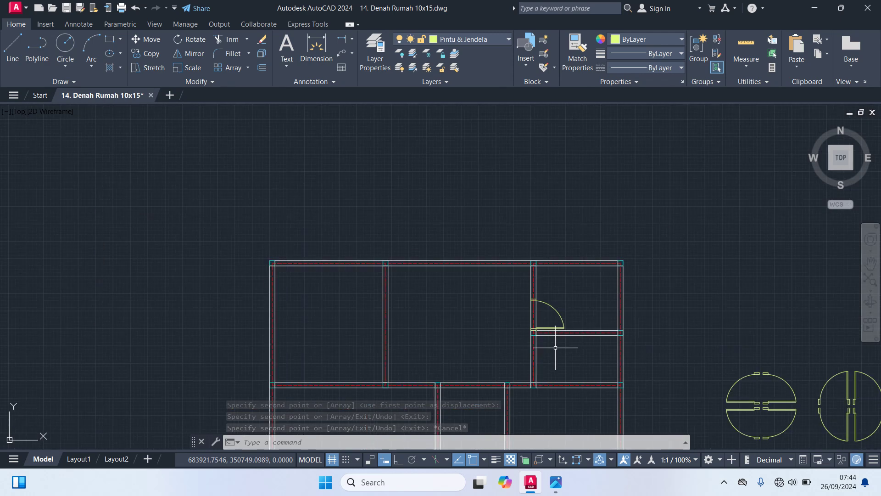
- Copy a door swing from its hinge corner into a wall opening
middle_drag(704, 314, 502, 211)
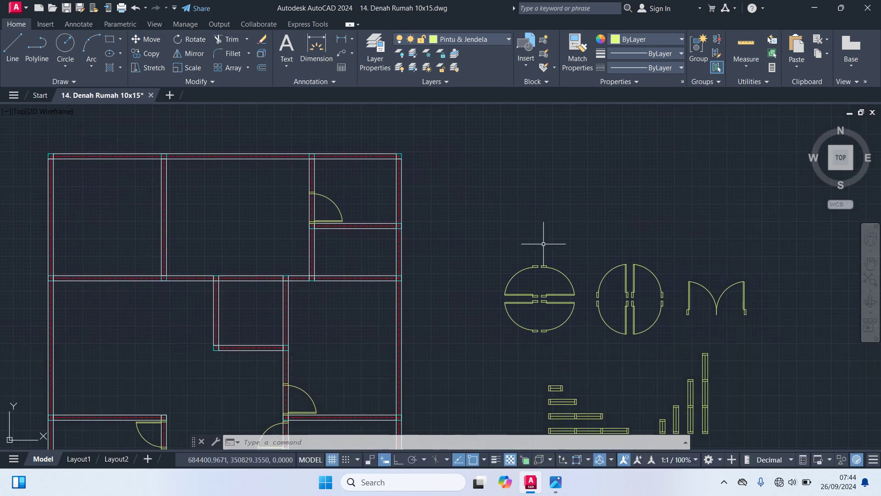
click(607, 270)
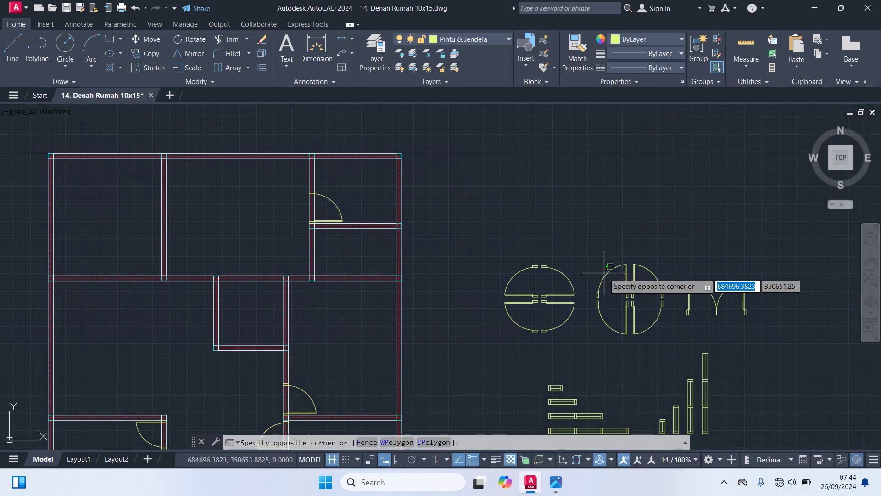
click(604, 277)
text(c)
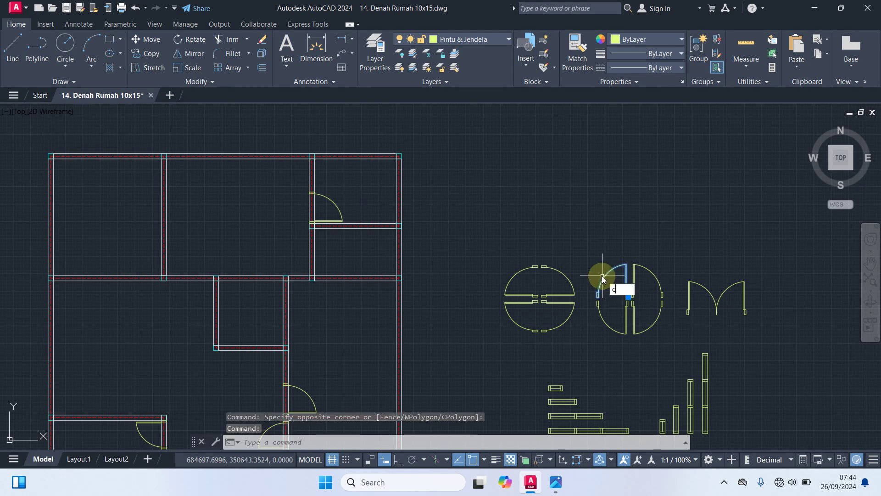
key(Return)
scroll(602, 275, up, 5)
scroll(645, 279, up, 1)
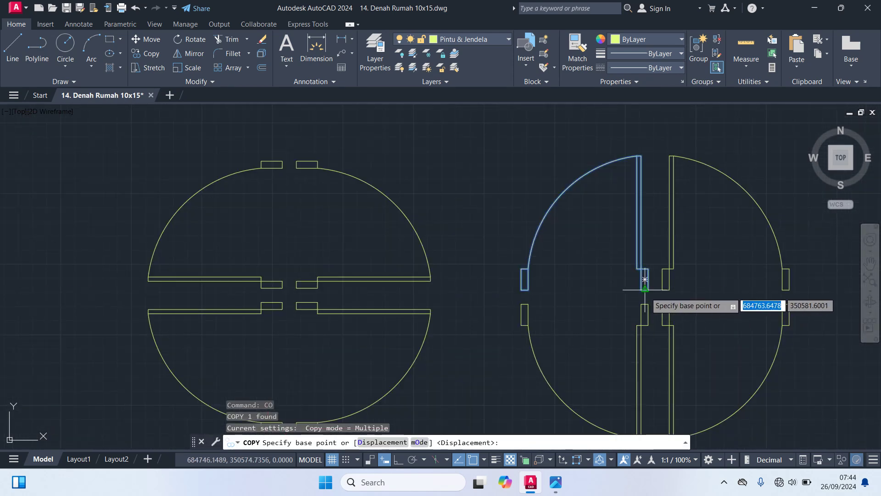
click(645, 287)
scroll(633, 304, down, 5)
scroll(439, 301, up, 4)
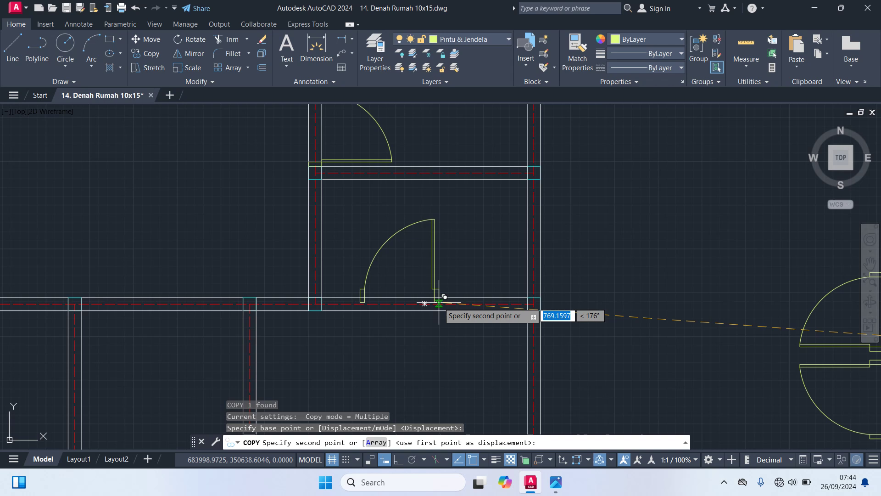
scroll(461, 273, up, 2)
scroll(464, 273, up, 2)
click(622, 365)
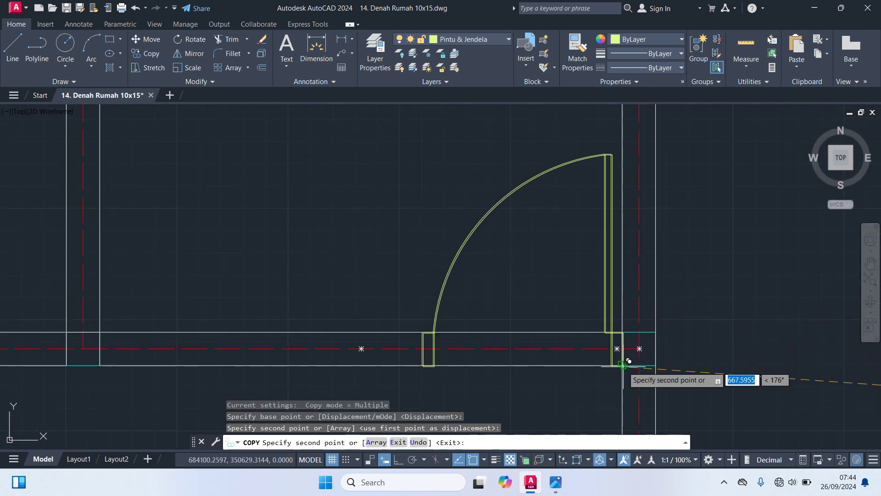
- Place a second copy in the left room's wall and end copying
scroll(622, 365, down, 8)
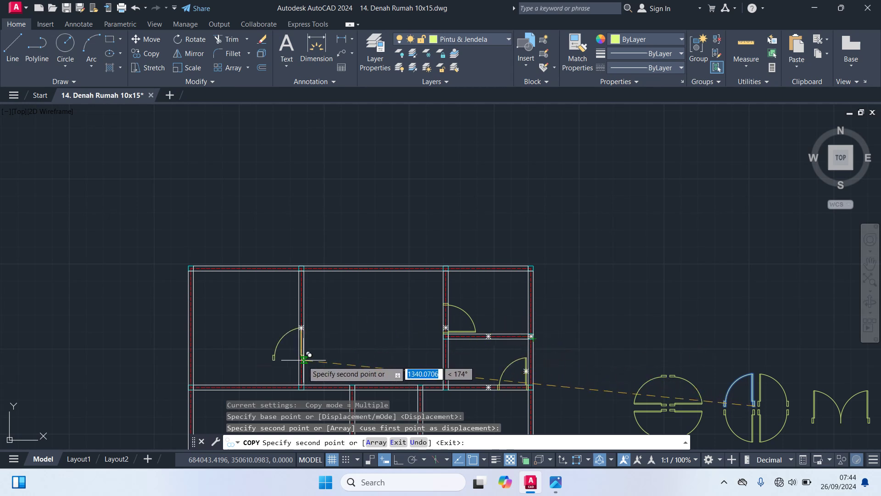
scroll(368, 296, up, 6)
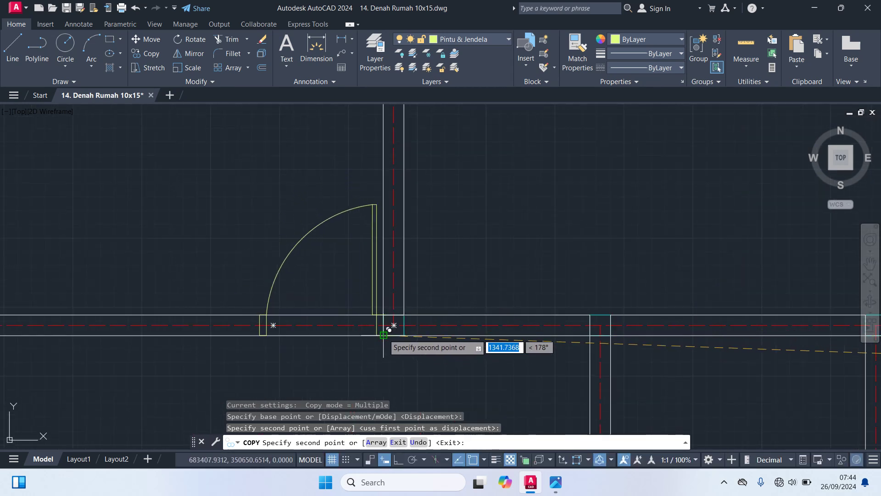
click(383, 335)
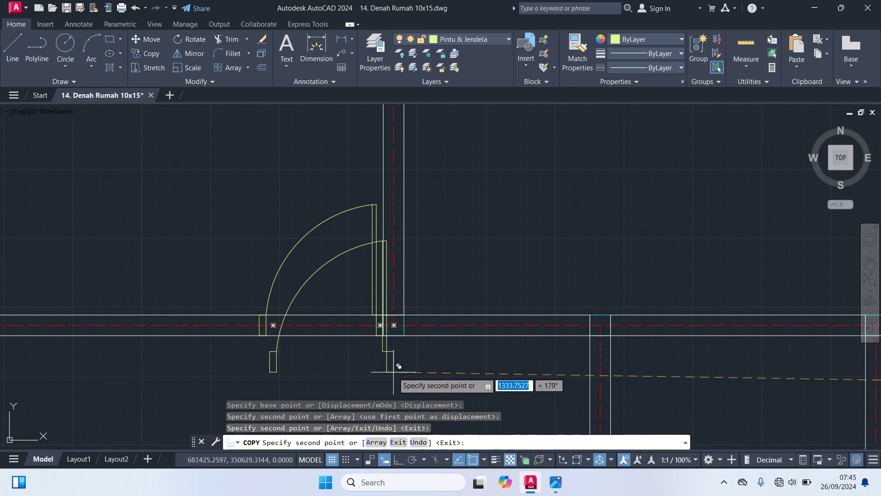
key(Escape)
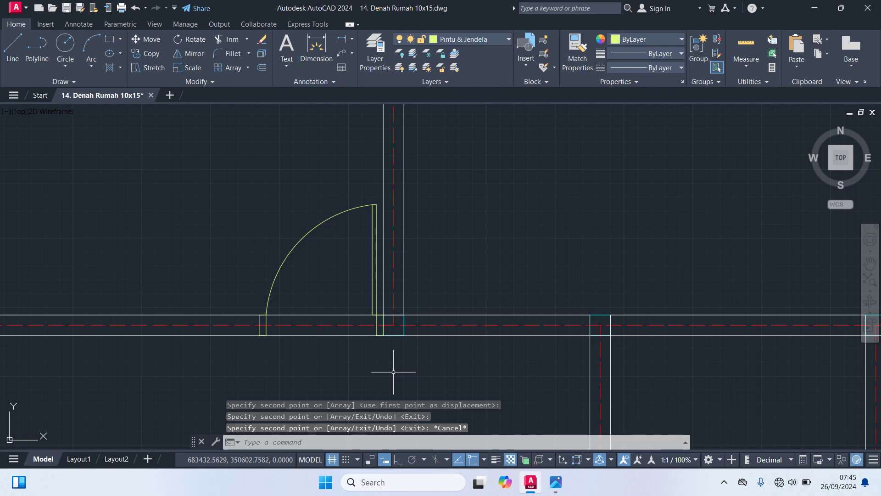
- Copy the right quarter-circle door swing into the top wall opening at the central room's upper-left corner
scroll(393, 371, down, 7)
scroll(635, 424, up, 4)
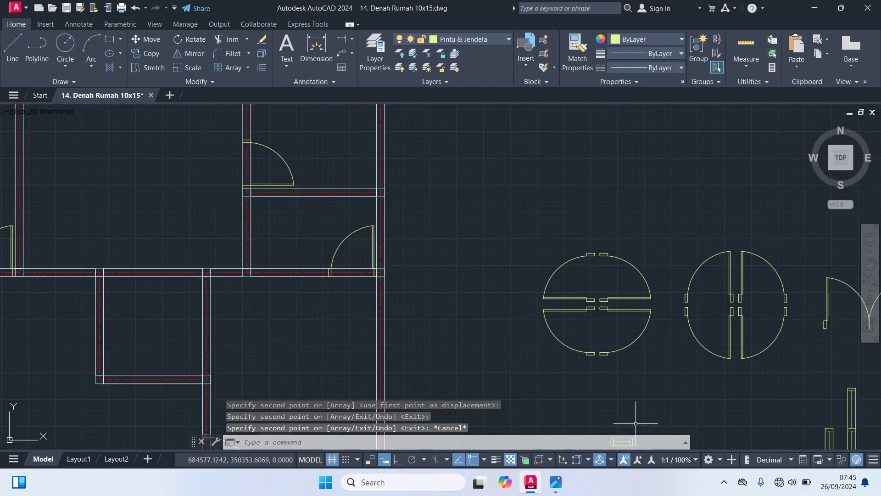
click(764, 350)
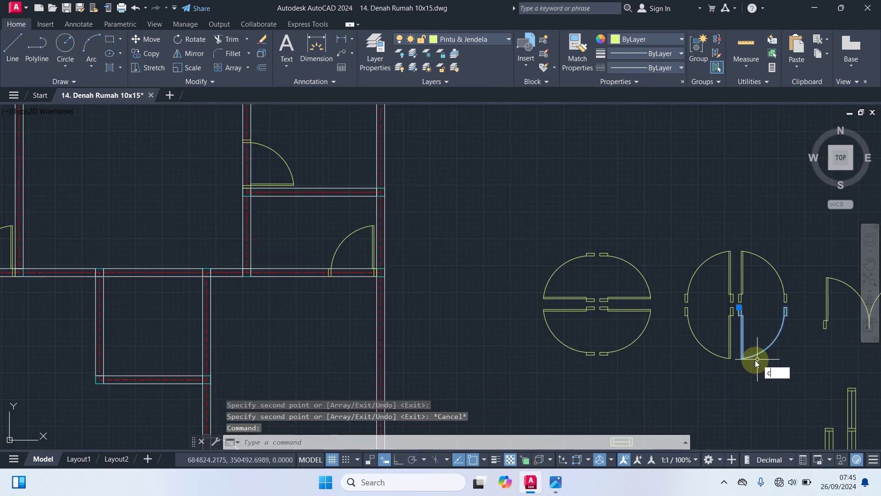
text(co)
key(Return)
scroll(729, 320, up, 6)
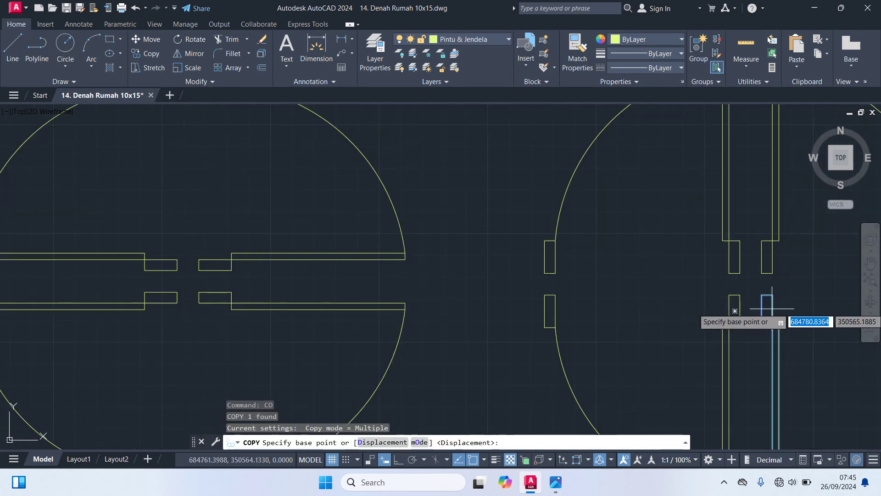
click(760, 293)
scroll(716, 355, down, 5)
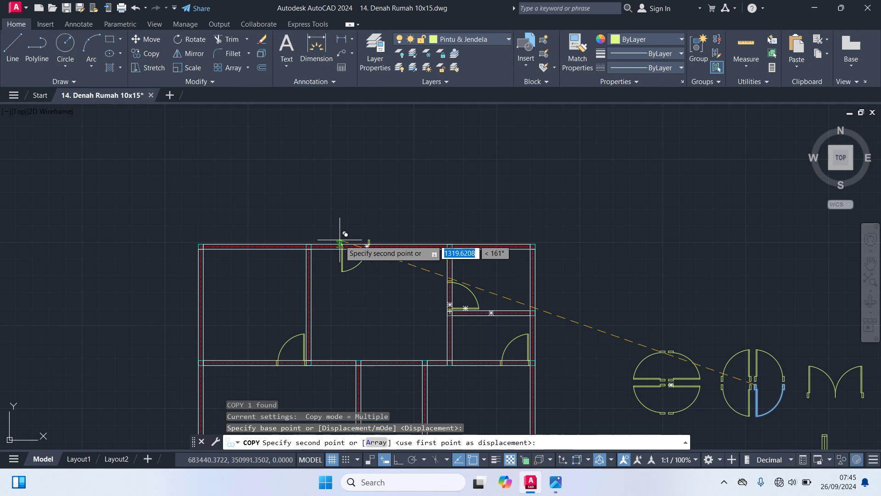
scroll(345, 233, up, 6)
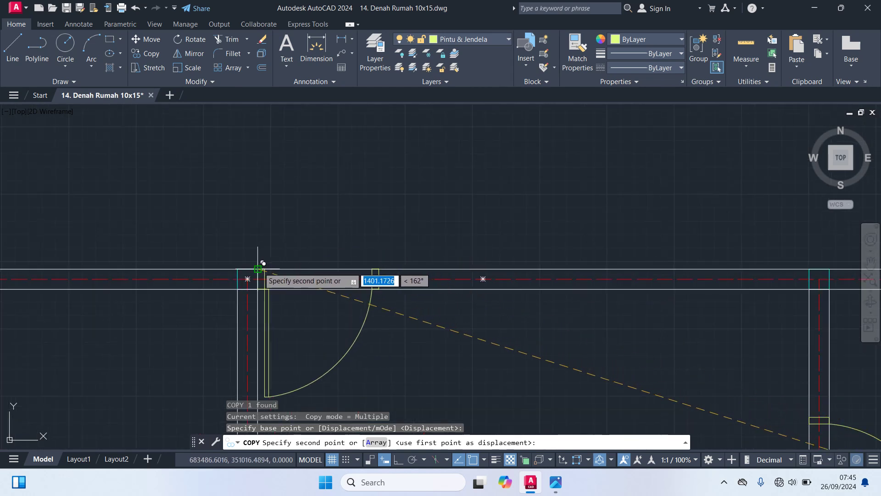
click(259, 269)
key(Escape)
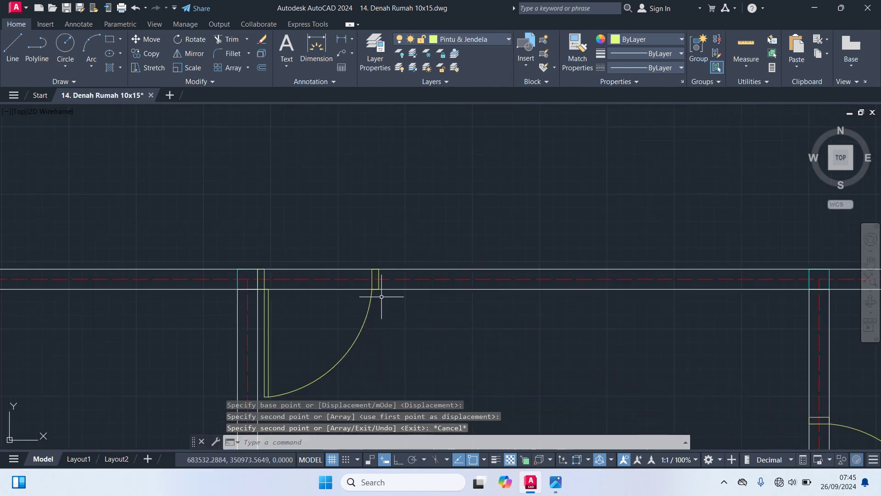
scroll(389, 304, down, 3)
scroll(409, 281, down, 2)
scroll(450, 189, down, 2)
middle_drag(450, 189, 423, 216)
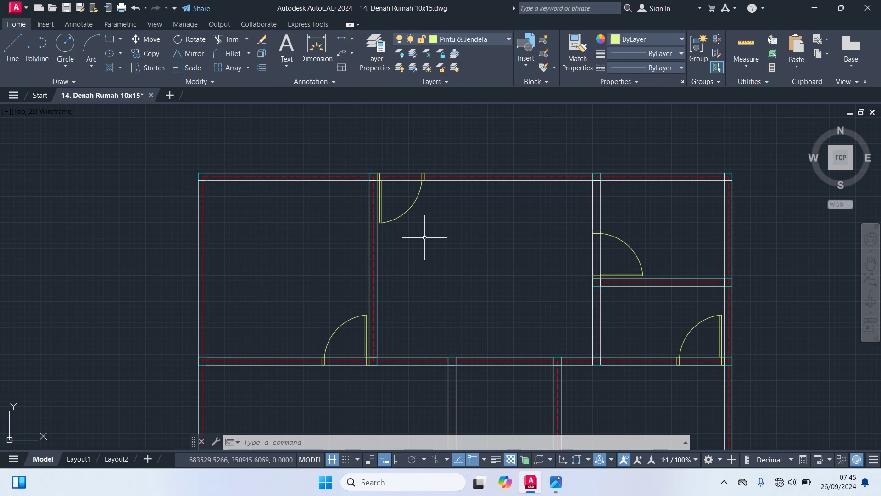
middle_drag(424, 238, 383, 83)
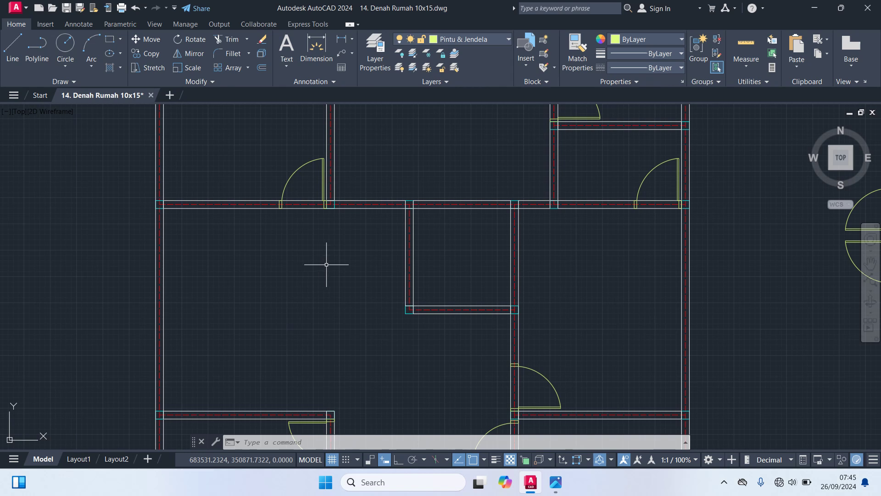
middle_drag(321, 300, 309, 234)
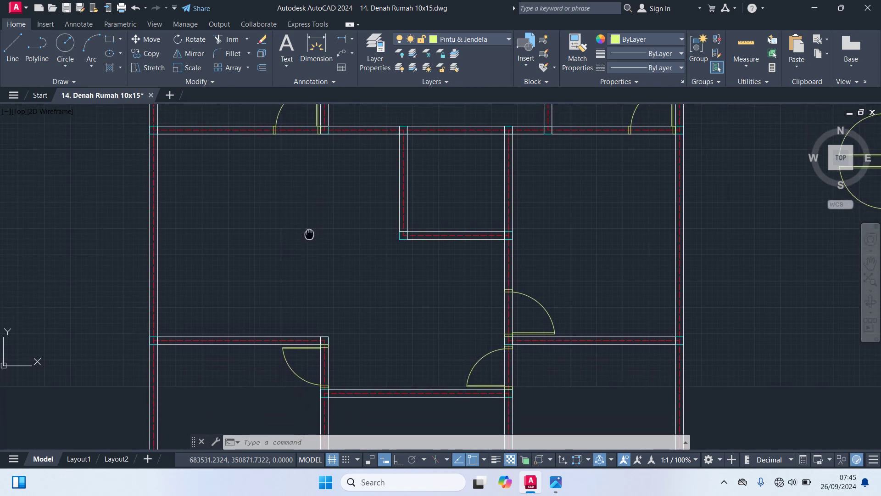
mouse_move(356, 301)
middle_down()
mouse_move(340, 195)
mouse_move(344, 207)
middle_up()
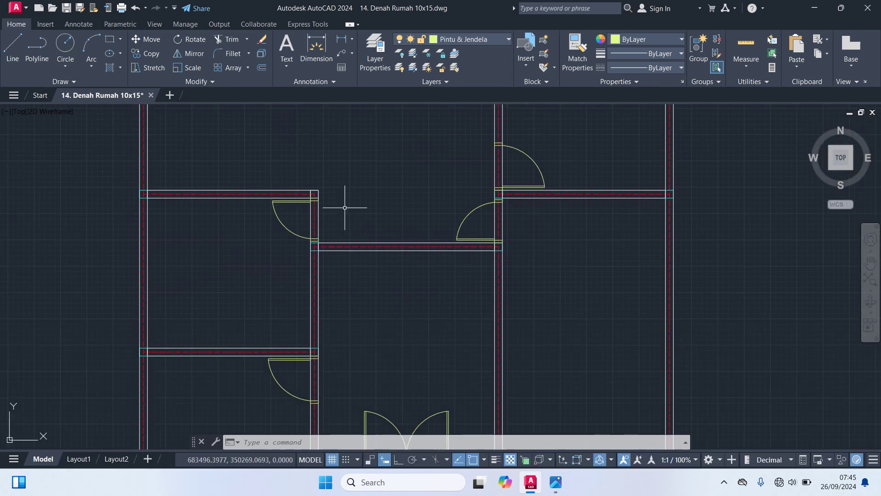
mouse_move(259, 357)
middle_down()
mouse_move(307, 193)
mouse_move(259, 345)
mouse_move(242, 301)
mouse_move(242, 266)
mouse_move(218, 312)
mouse_move(183, 301)
middle_up()
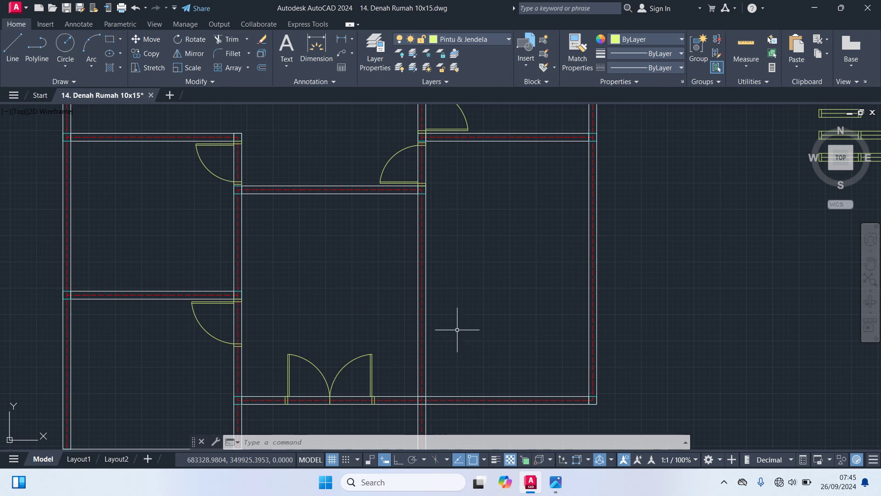
scroll(459, 330, down, 2)
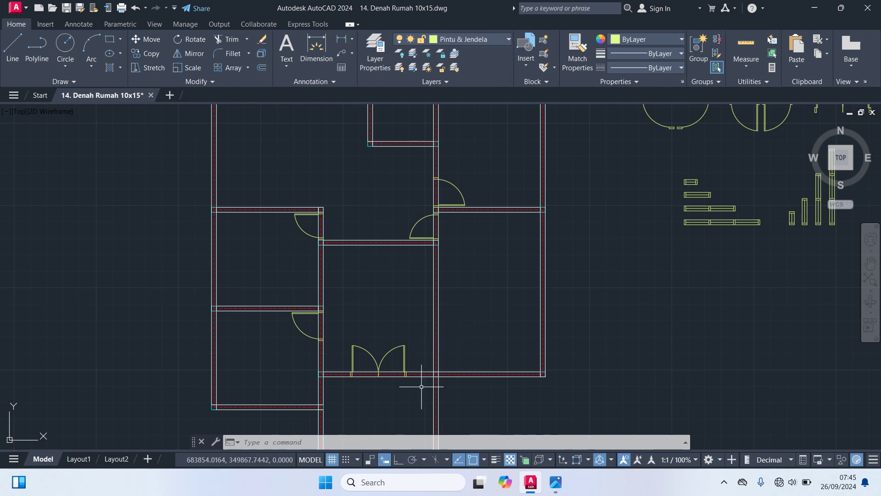
scroll(421, 386, up, 2)
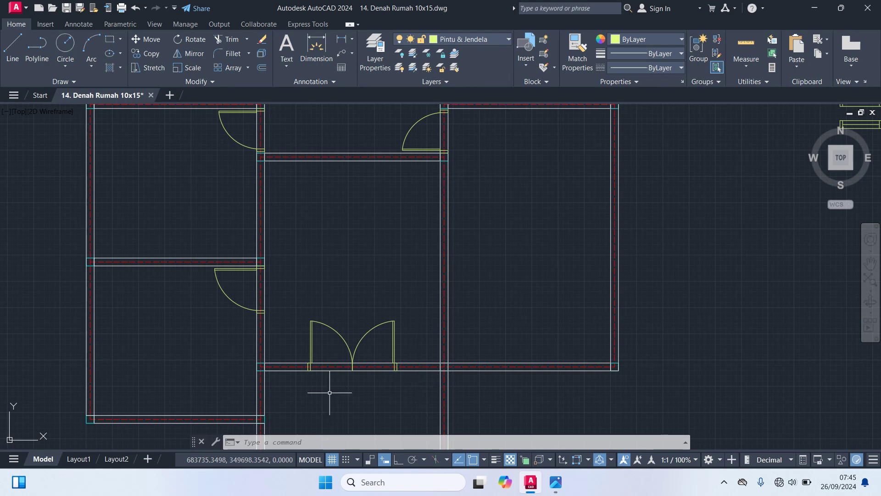
scroll(415, 364, up, 4)
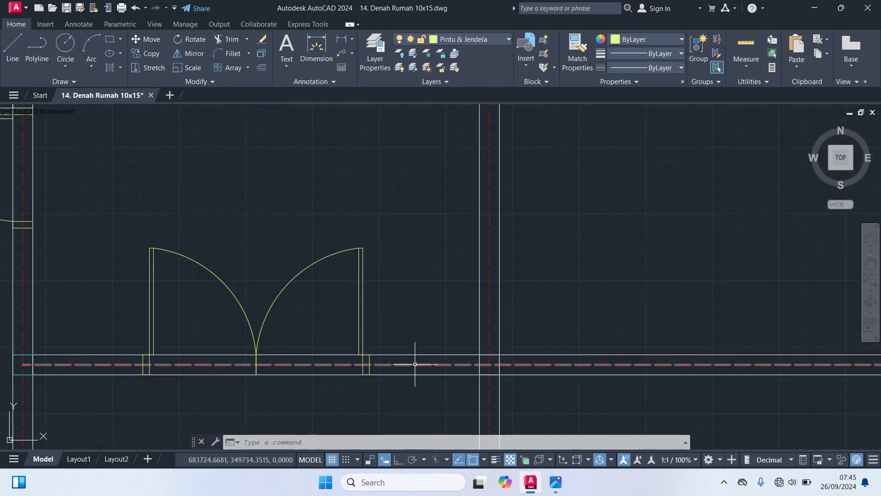
- Select the bottom wall's centre line and confirm it is on the Garis As layer
click(414, 364)
scroll(431, 366, down, 4)
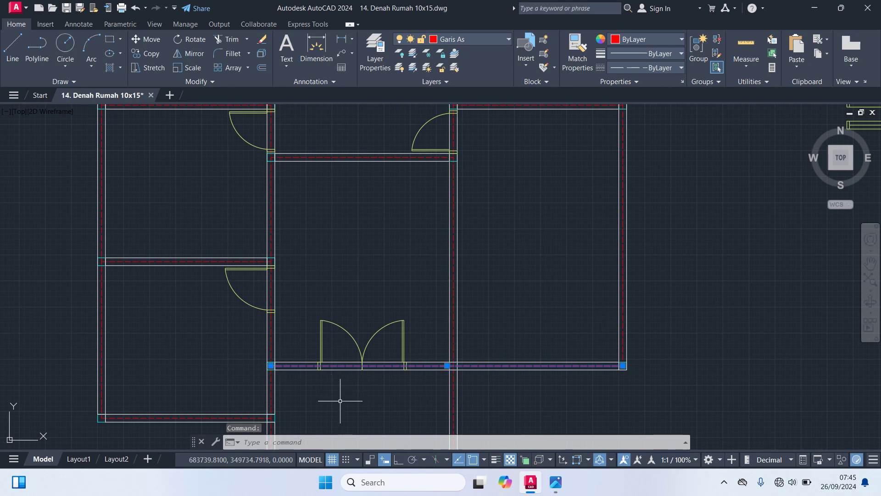
key(Escape)
middle_drag(271, 399, 320, 324)
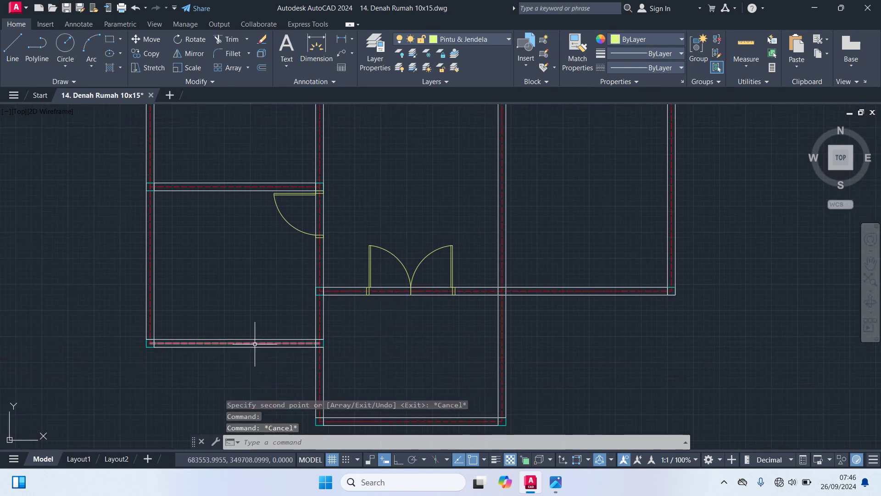
click(255, 344)
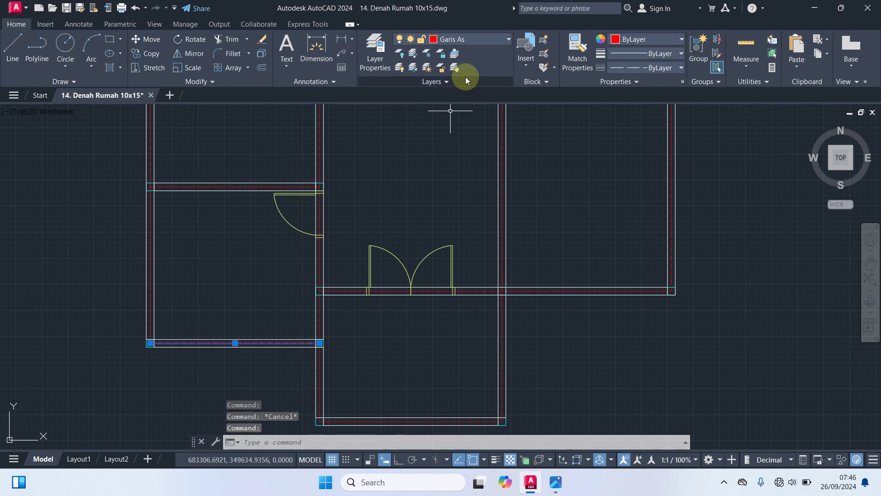
click(475, 41)
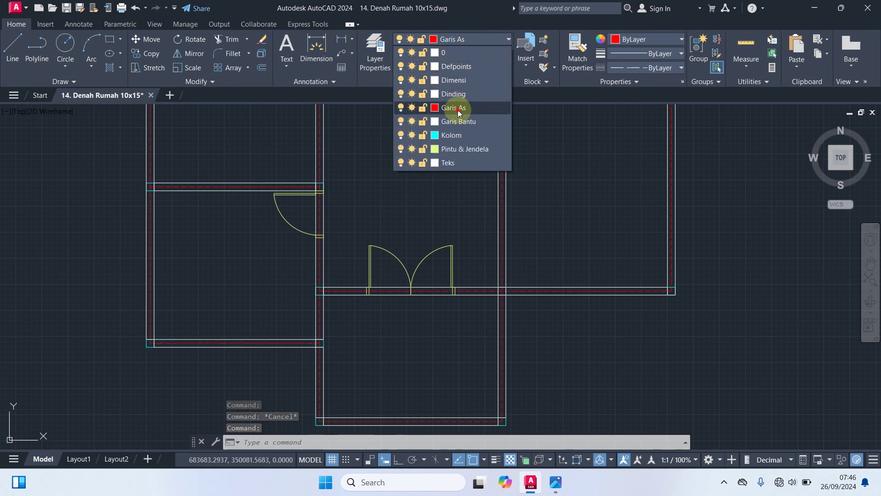
click(454, 107)
- Start the Trim command to cut the centre line at the double-door opening
scroll(408, 303, up, 4)
text(t)
key(Return)
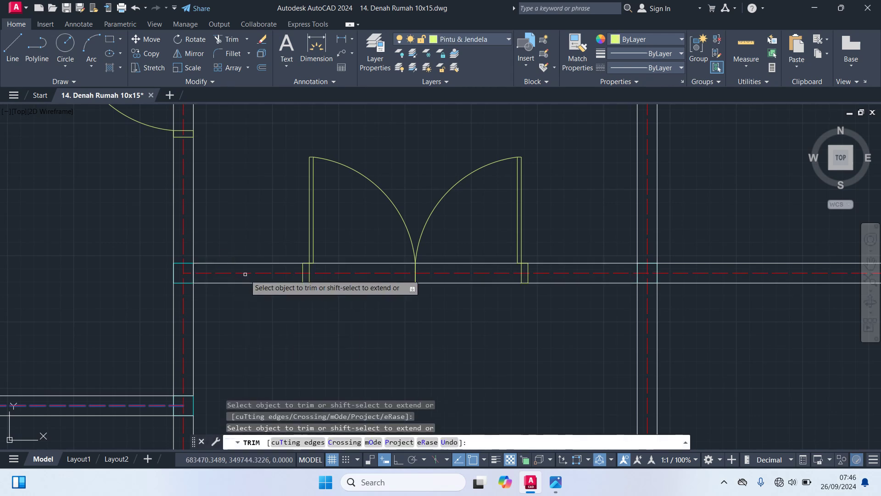
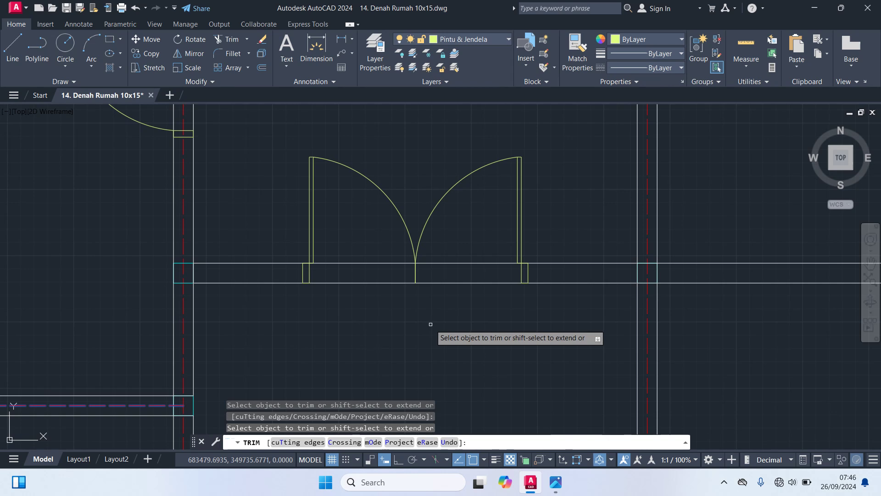
- Draw a centreline from the left wall's centreline to the double door's left jamb
key(Return)
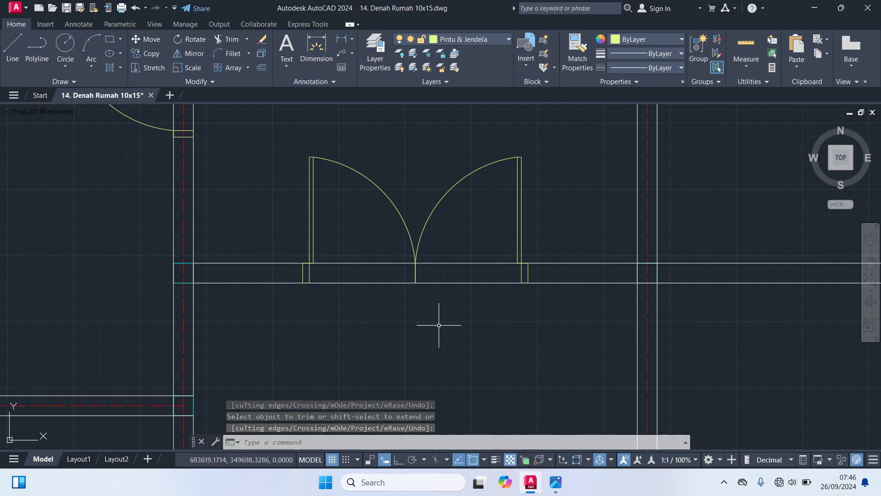
text(l)
key(Return)
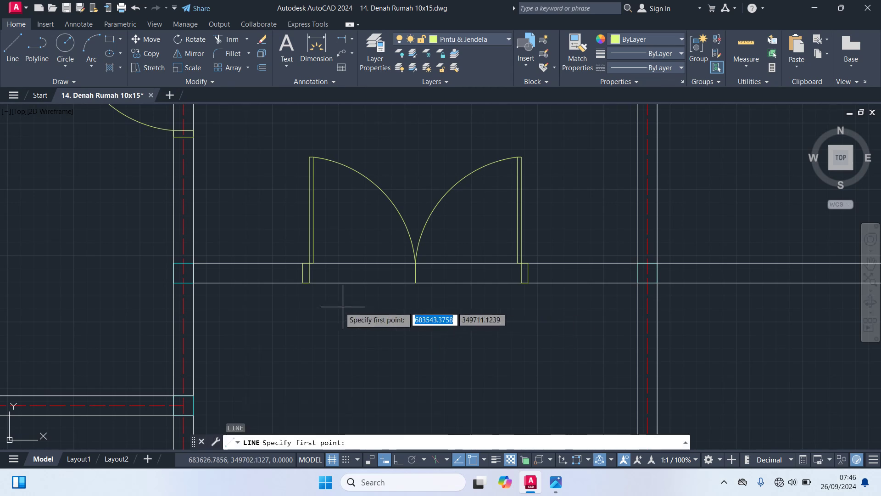
click(193, 274)
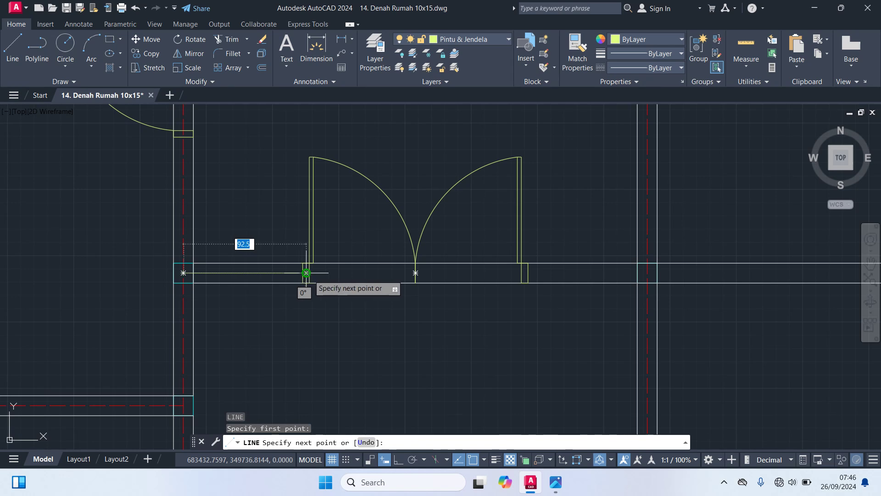
click(309, 273)
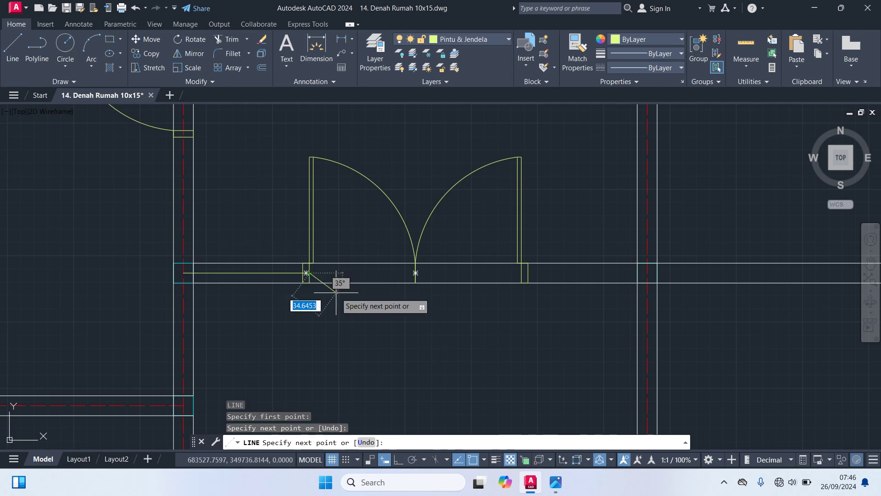
key(Return)
- Move the new centreline onto the Garis As layer
click(285, 274)
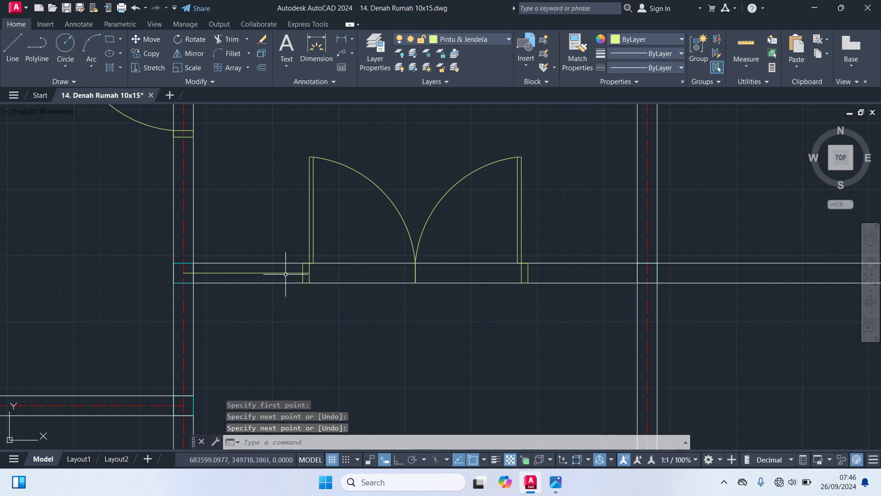
click(480, 40)
click(455, 101)
click(285, 273)
key(Escape)
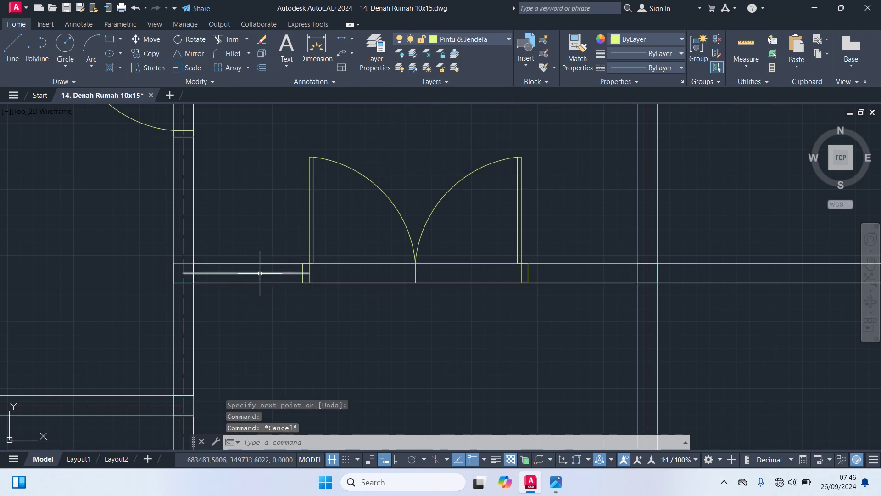
click(259, 273)
click(459, 39)
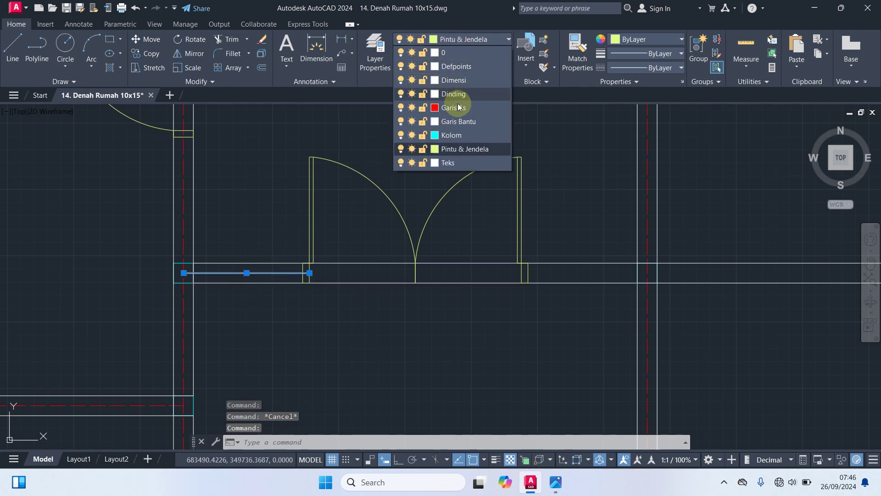
click(455, 102)
key(Escape)
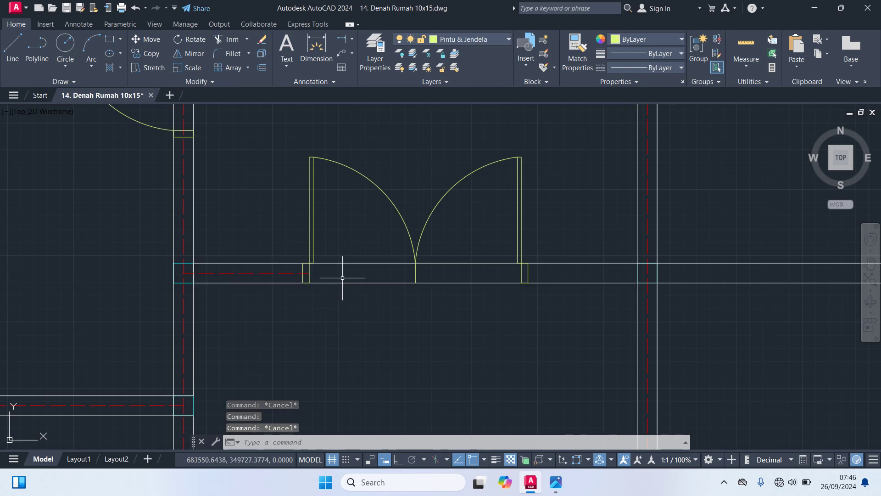
- Draw a line across the door opening between both jambs and put it on Garis As
text(l)
key(Return)
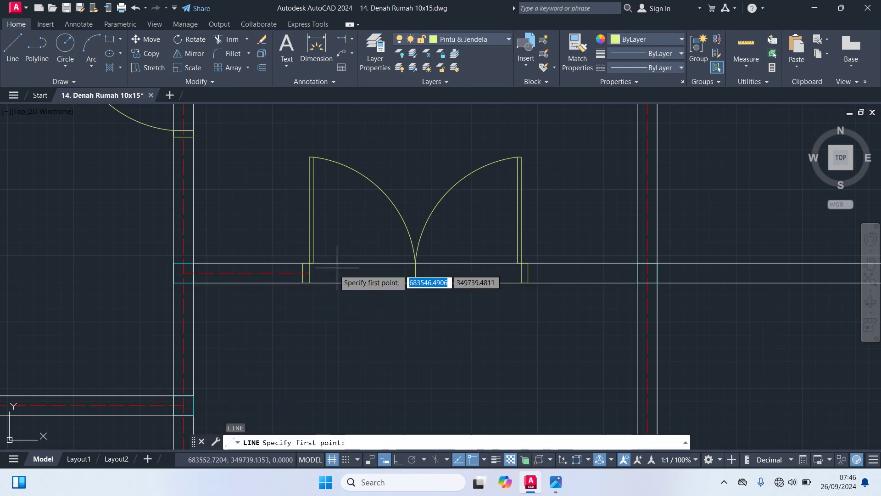
click(306, 273)
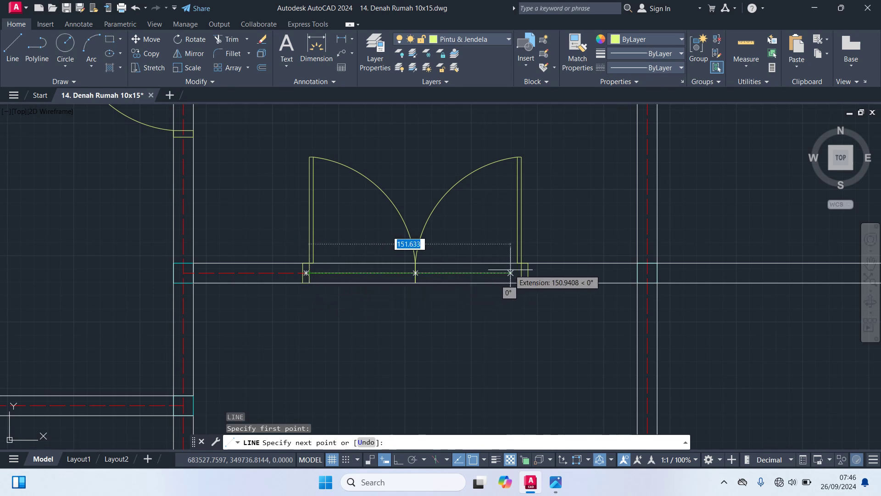
click(523, 273)
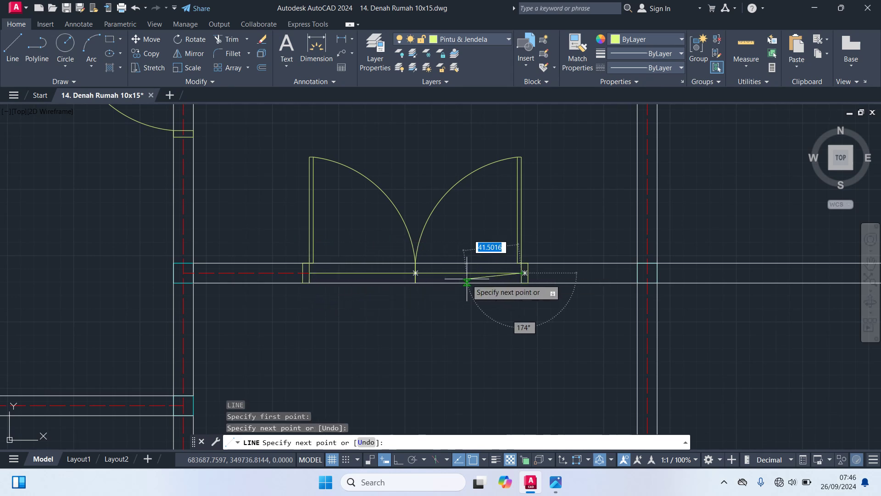
key(Return)
click(466, 273)
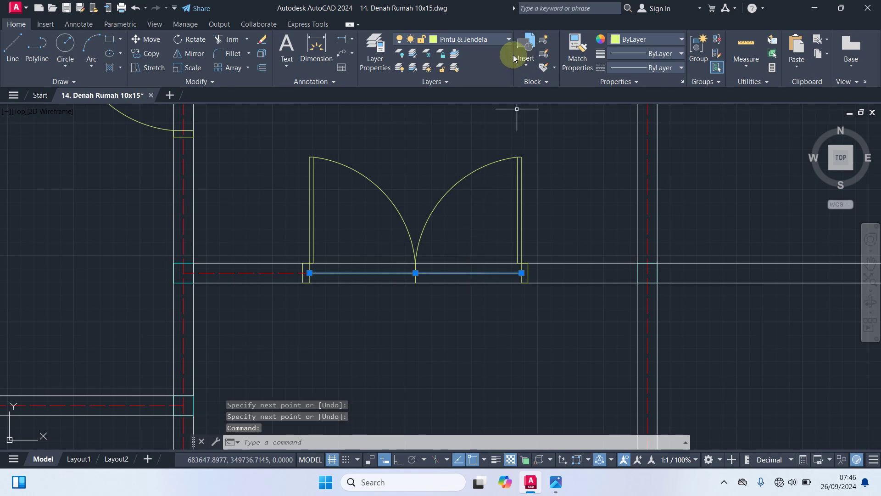
click(495, 41)
click(461, 109)
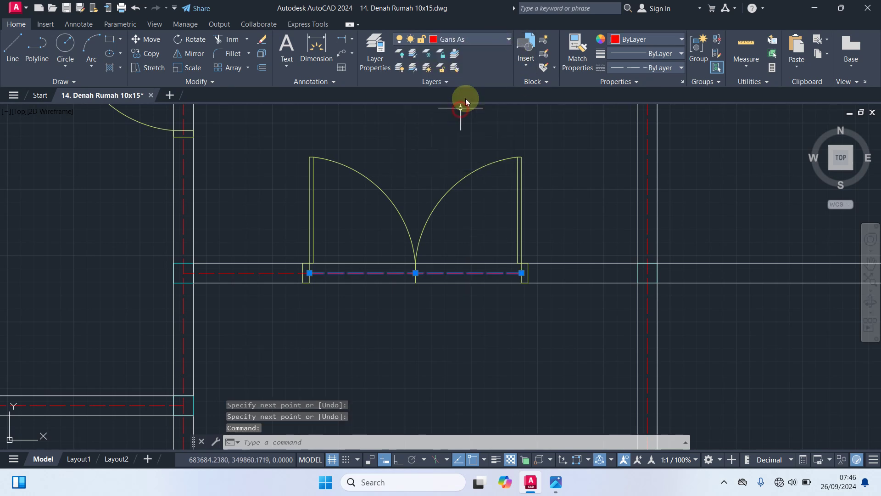
key(Escape)
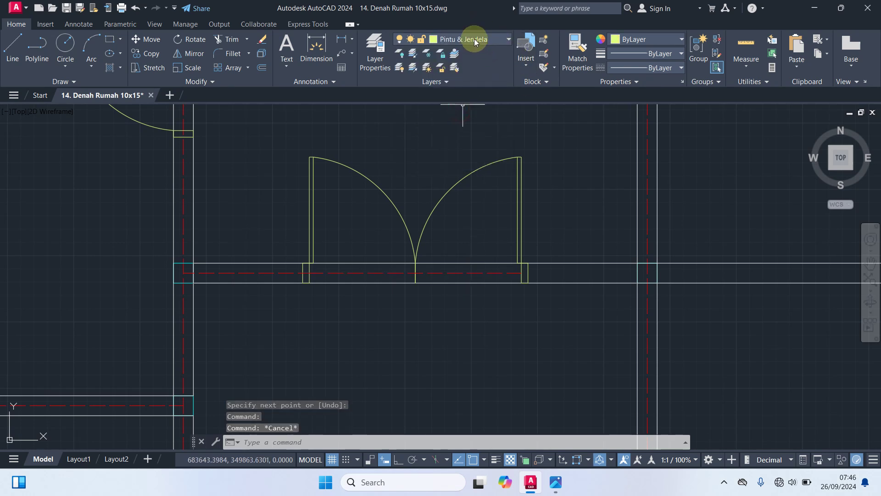
- Make Garis As the current layer
click(473, 40)
click(457, 109)
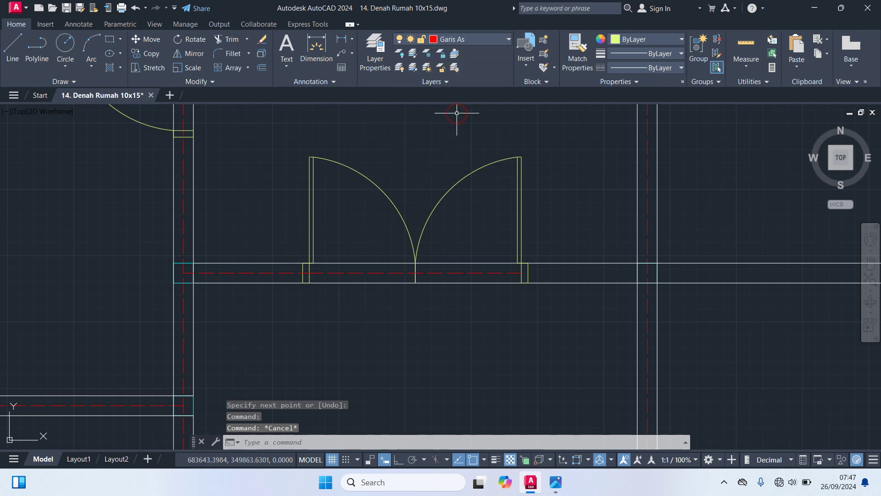
text(l)
key(Return)
- Draw the centreline from the door's right jamb to the right wall's centreline
scroll(542, 298, up, 4)
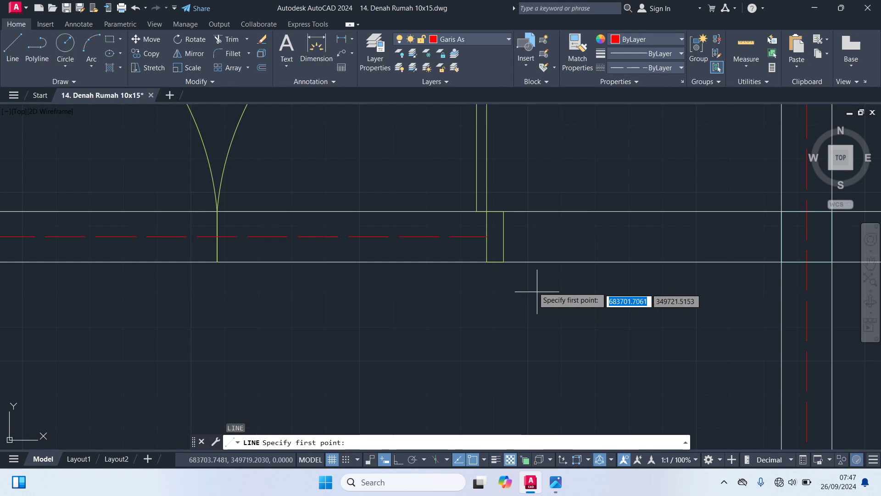
click(495, 237)
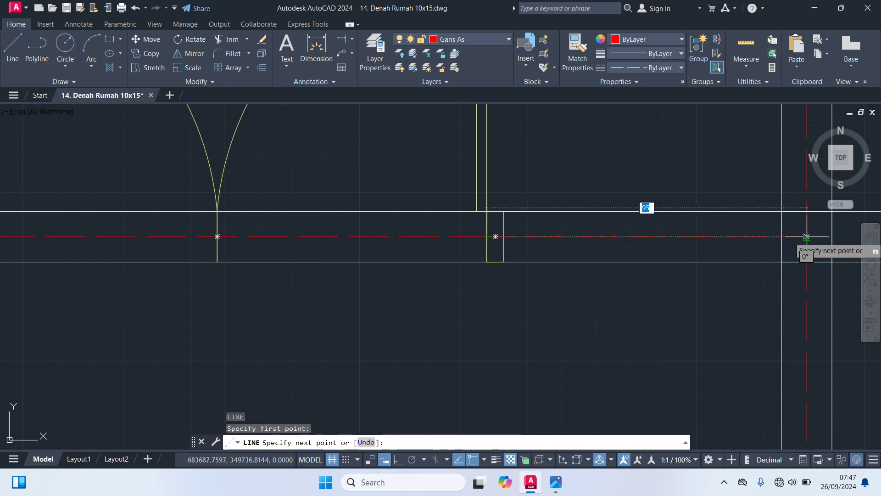
click(806, 236)
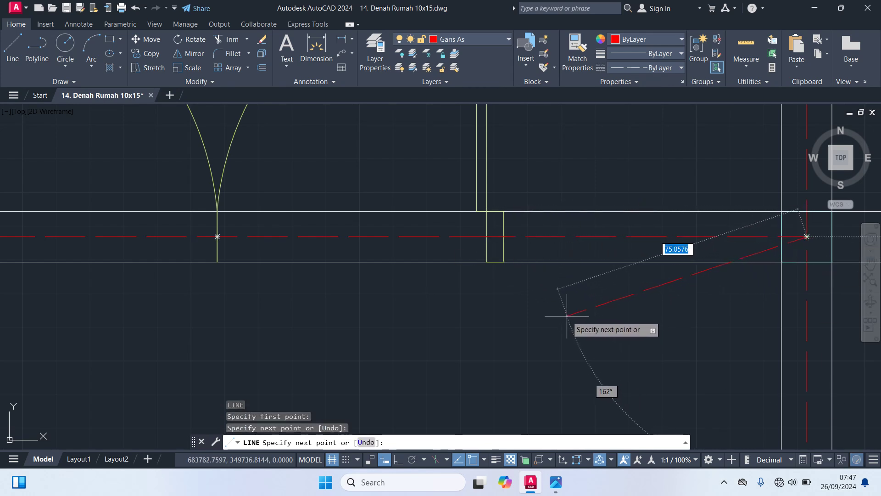
key(Escape)
- Zoom out and pan to review the rooms, then start TRIM
scroll(564, 315, down, 6)
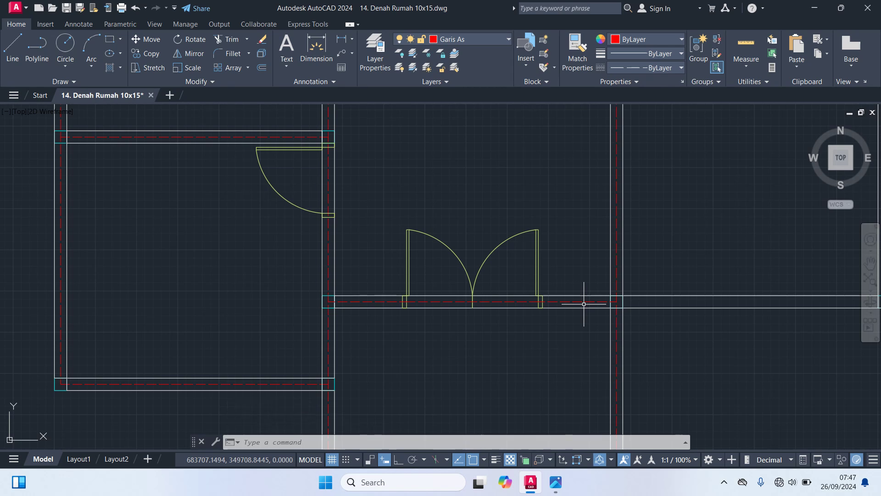
scroll(583, 303, down, 3)
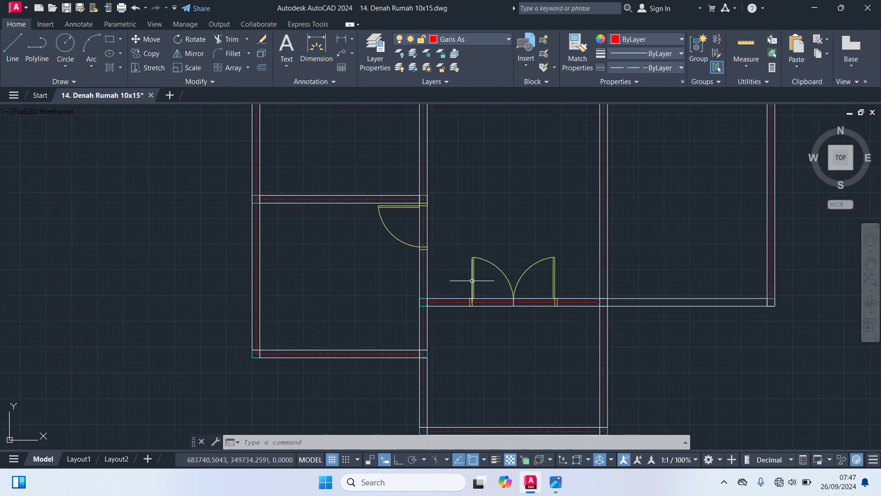
click(358, 354)
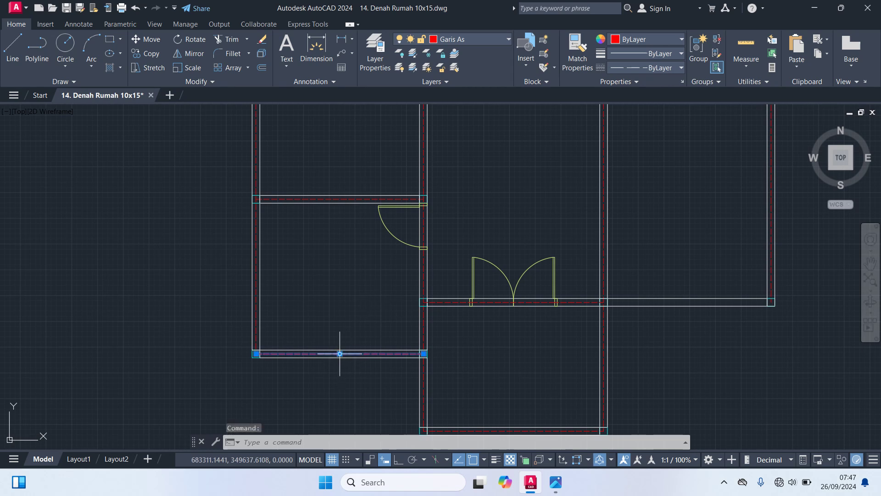
key(Escape)
middle_drag(346, 262, 376, 377)
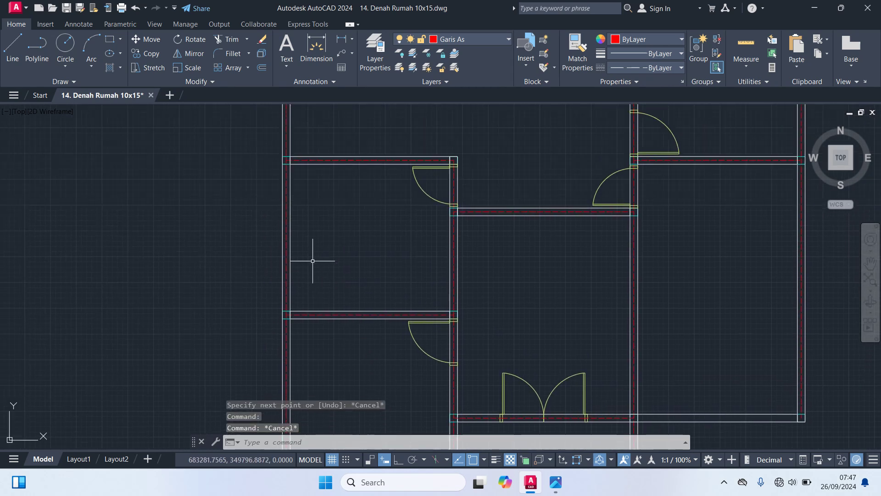
text(tr)
key(Return)
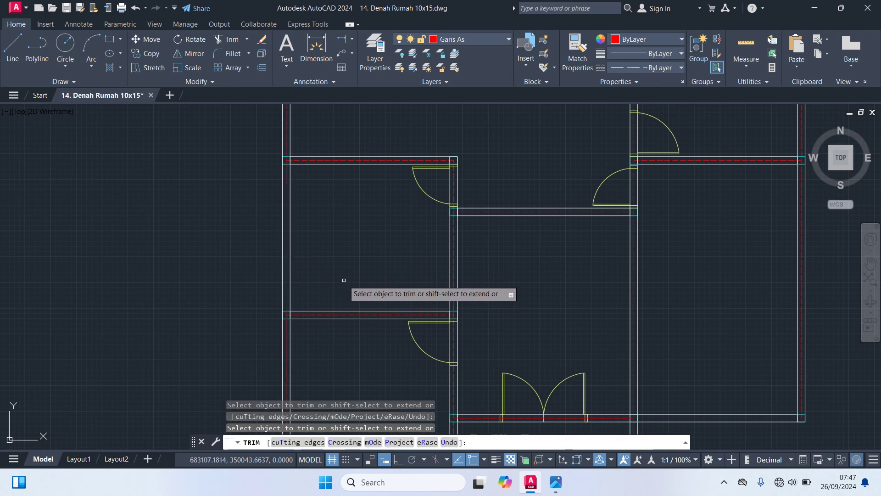
- Trim the extra centreline piece in the top wall, reviewing the middle and lower rooms
middle_drag(343, 280, 336, 325)
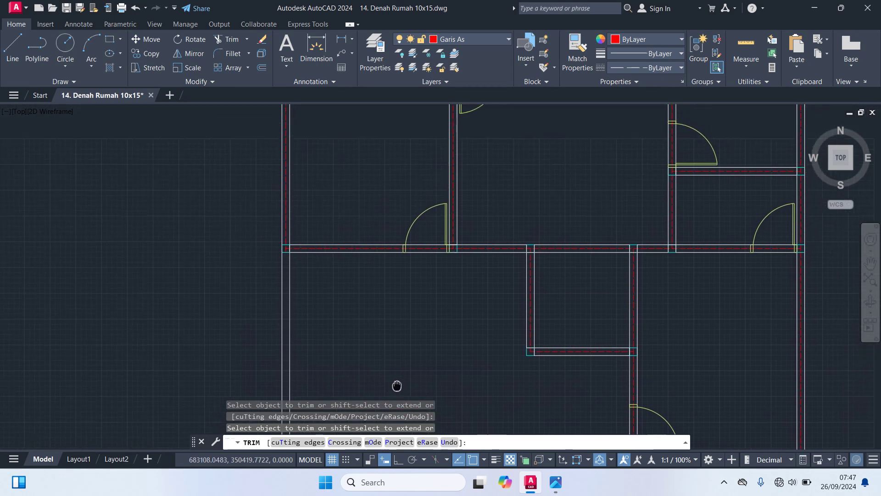
middle_drag(393, 387, 391, 270)
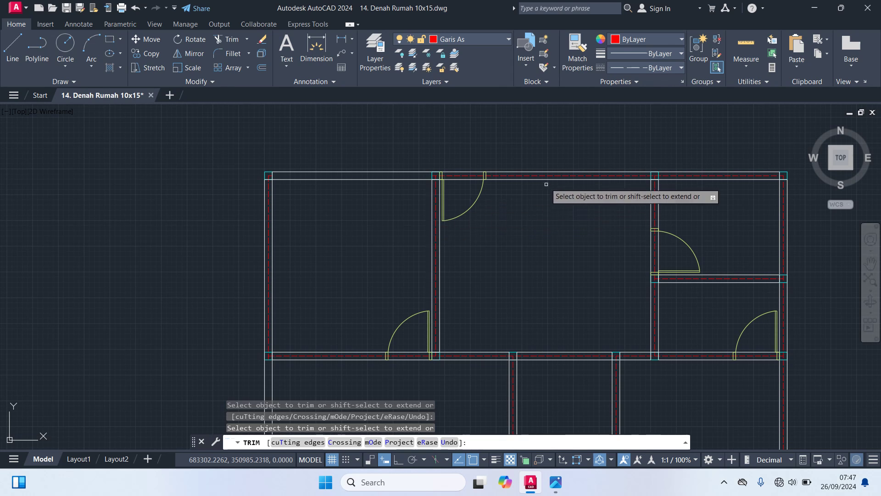
middle_drag(577, 220, 303, 241)
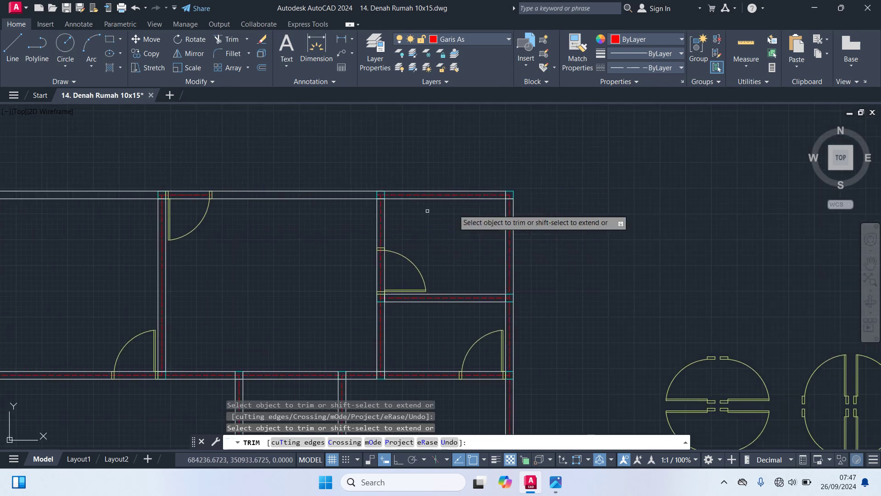
click(461, 194)
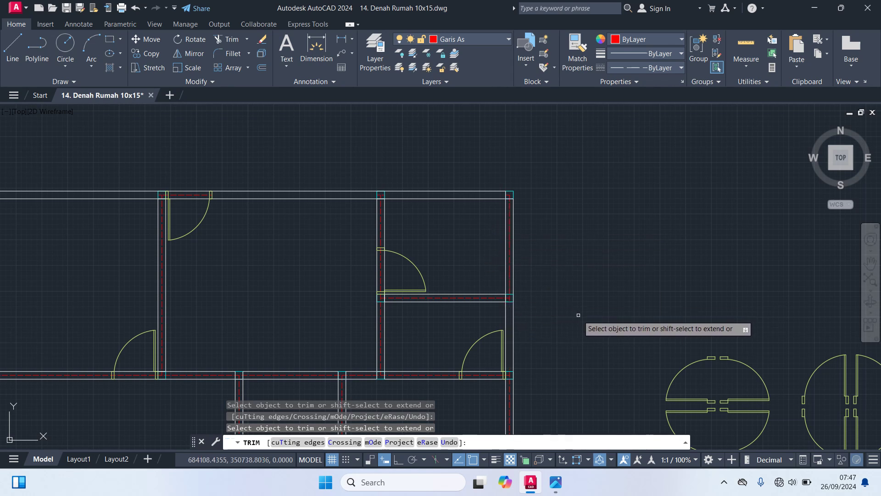
mouse_move(569, 346)
middle_down()
mouse_move(560, 173)
mouse_move(510, 183)
middle_up()
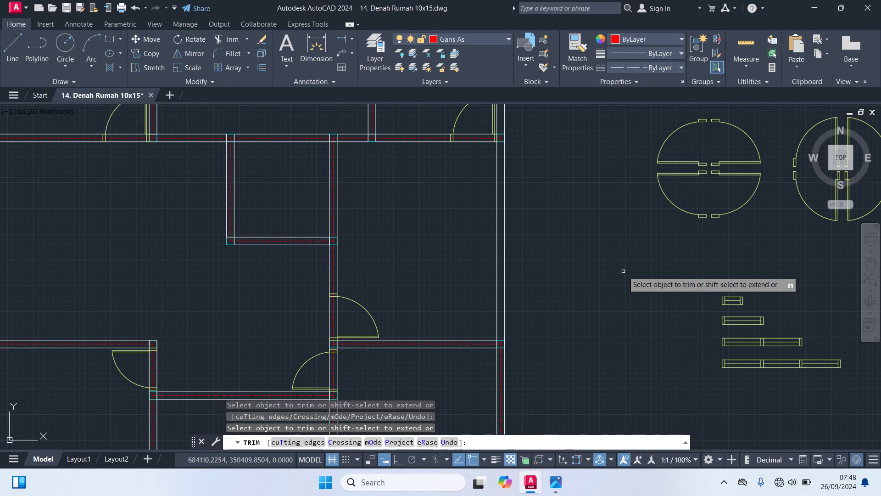
scroll(623, 271, down, 4)
mouse_move(599, 291)
middle_down()
mouse_move(584, 278)
mouse_move(584, 254)
middle_up()
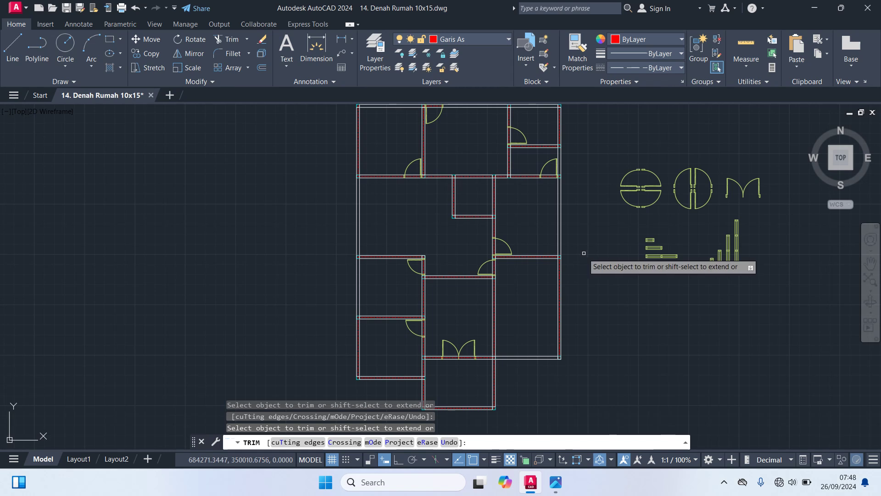
key(Escape)
scroll(530, 255, up, 4)
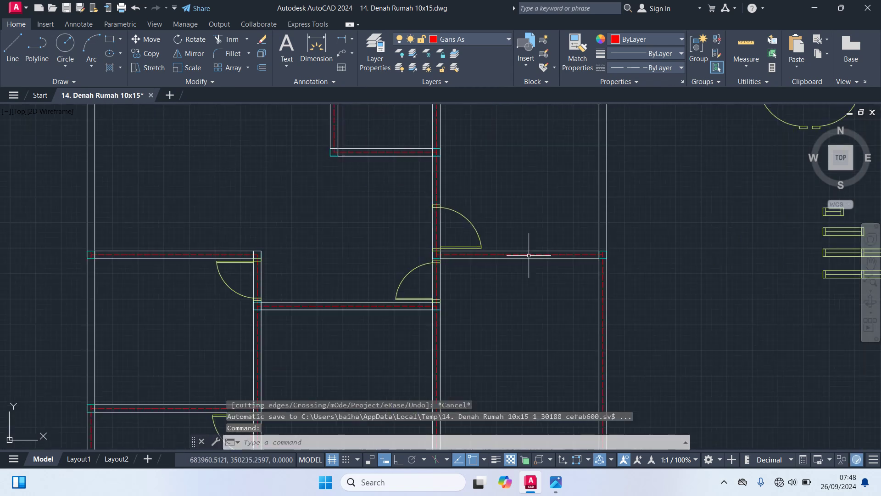
click(529, 255)
key(Escape)
- Copy a window symbol from the legend into the room's lower wall
scroll(584, 305, down, 5)
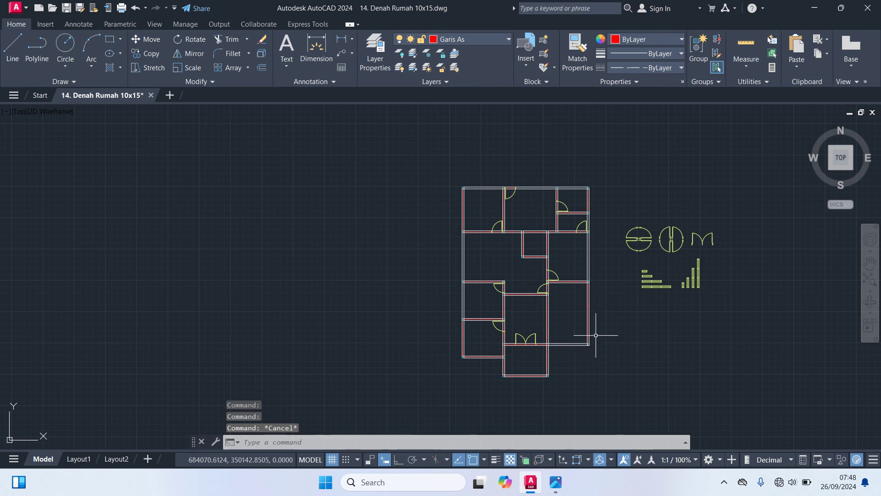
scroll(666, 288, up, 5)
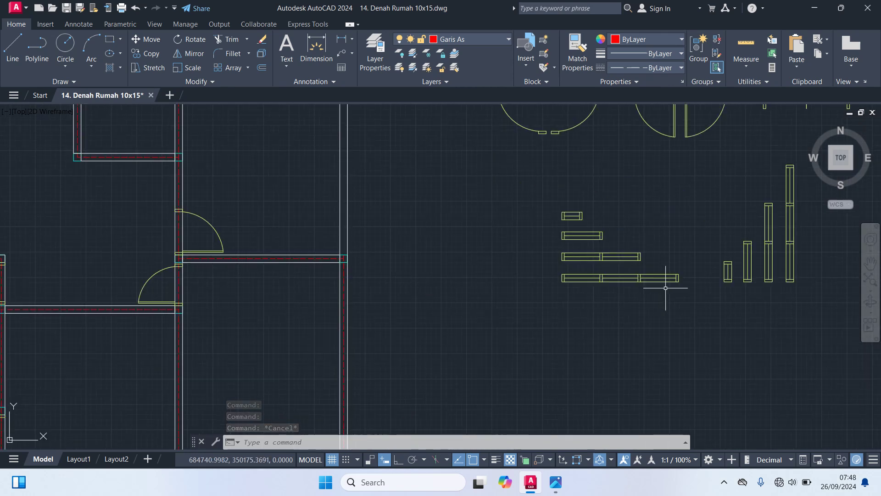
click(637, 259)
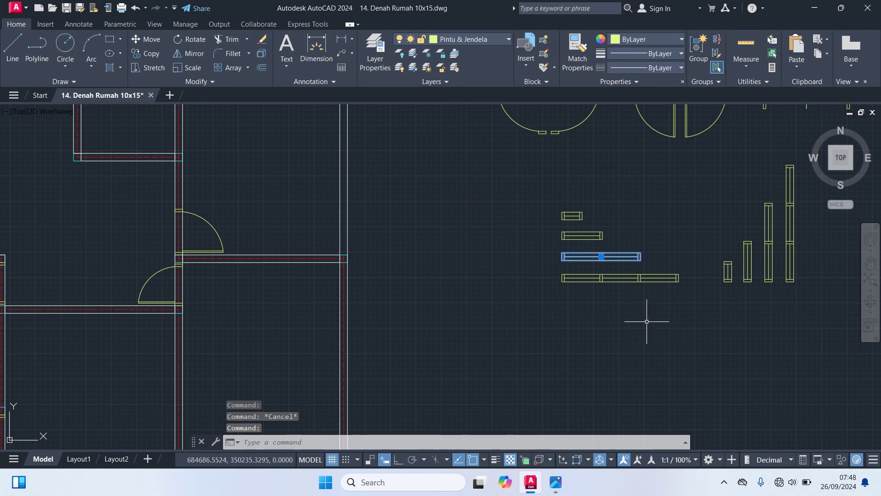
key(Return)
scroll(596, 267, up, 3)
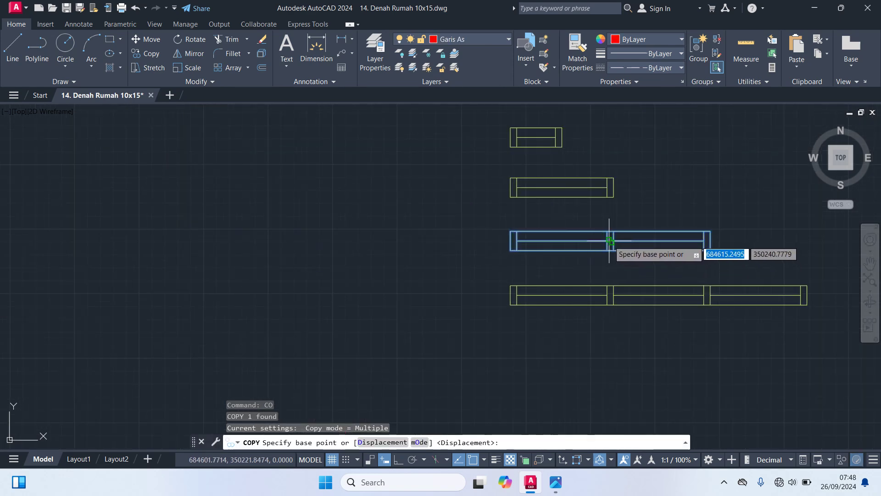
click(610, 240)
scroll(605, 298, down, 8)
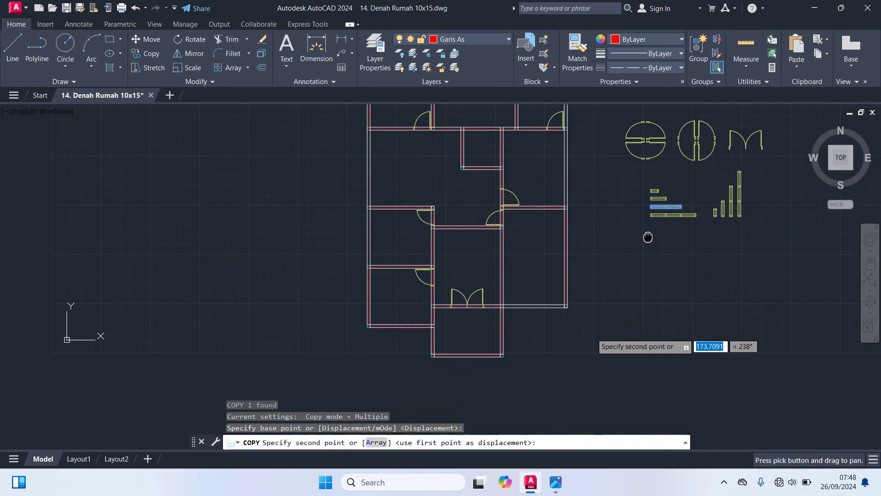
scroll(393, 360, up, 4)
scroll(399, 329, up, 1)
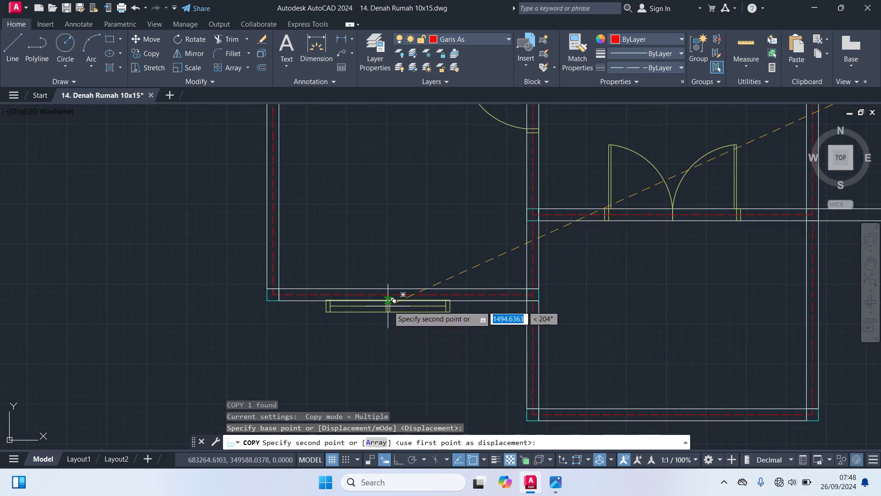
scroll(393, 295, up, 3)
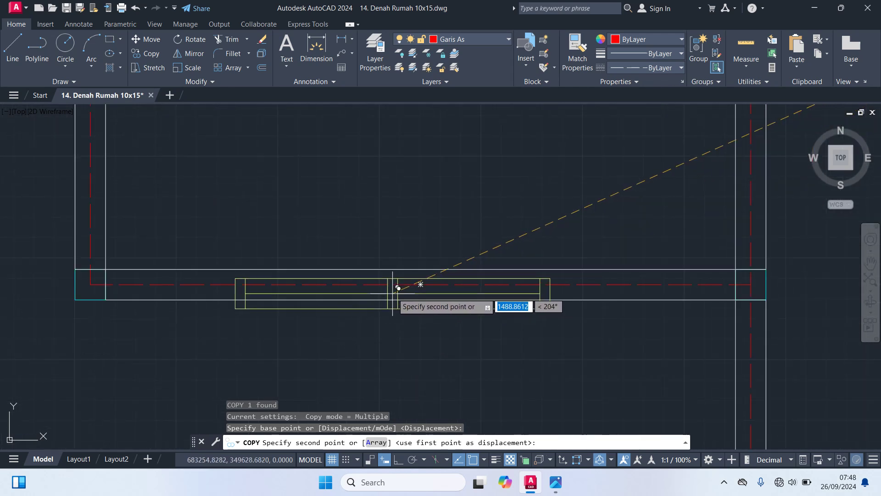
click(426, 278)
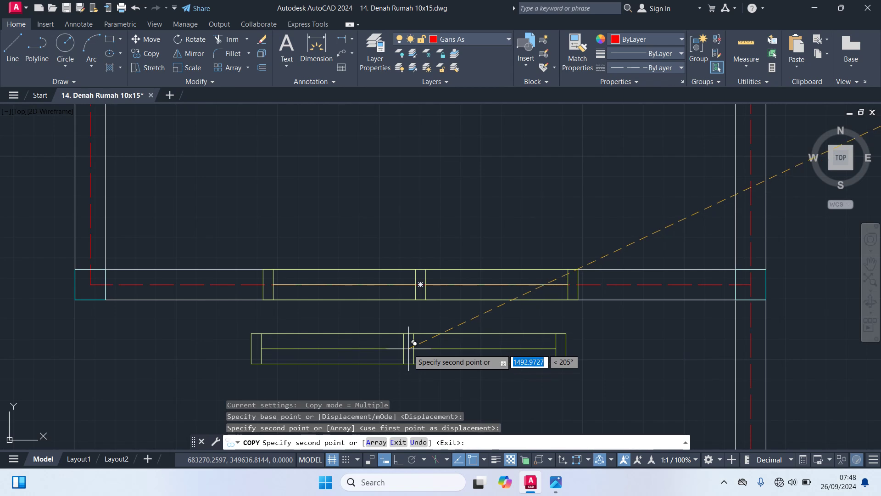
key(Escape)
- Confirm Garis As is still the current layer and pan to show more rooms
scroll(409, 344, down, 4)
click(485, 38)
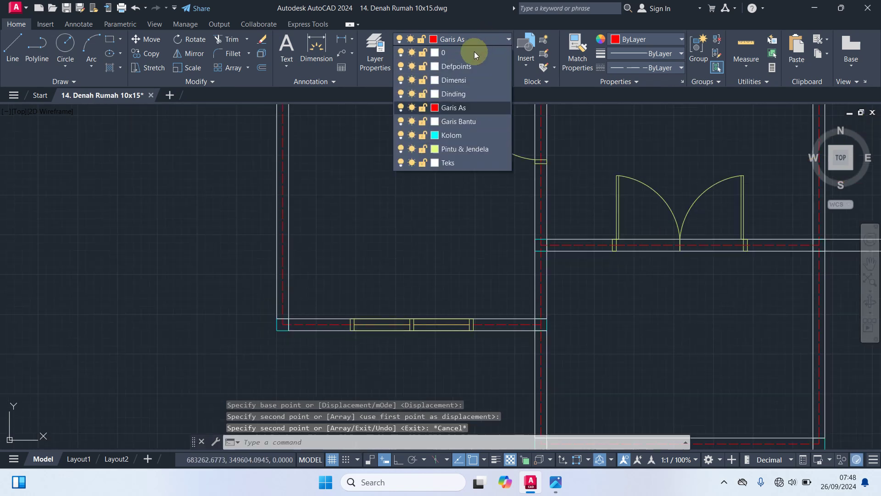
click(465, 110)
scroll(310, 275, down, 2)
middle_drag(311, 276, 377, 351)
- Draw a short axis line segment joining the centrelines at a wall corner
text(l)
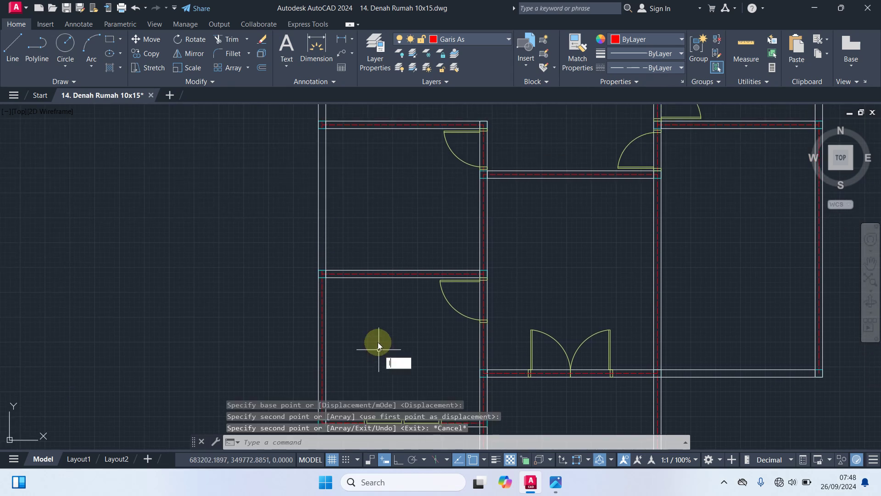
key(Return)
scroll(349, 269, up, 4)
click(275, 289)
scroll(266, 335, up, 1)
scroll(284, 232, up, 1)
scroll(273, 160, up, 1)
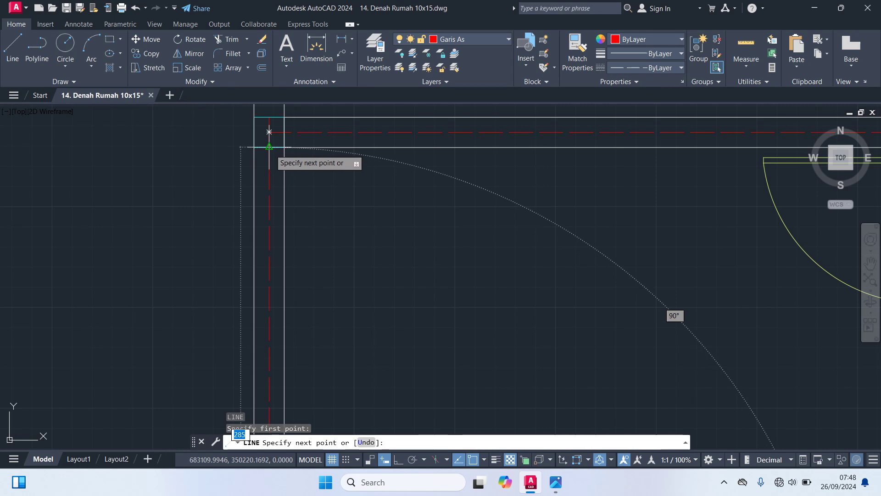
click(268, 147)
key(Return)
- Discard a stray line, then draw the axis line along the top wall from its top-left corner
middle_drag(197, 191, 257, 392)
key(Return)
click(328, 328)
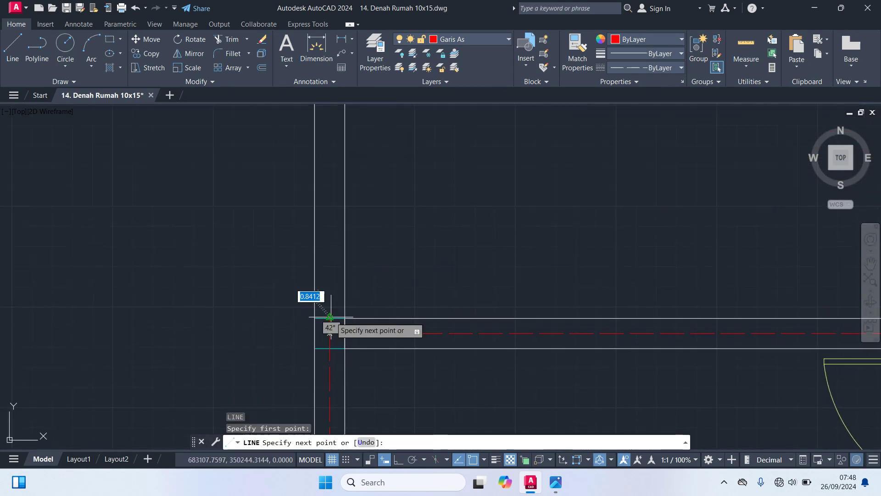
scroll(345, 322, down, 3)
scroll(339, 248, up, 3)
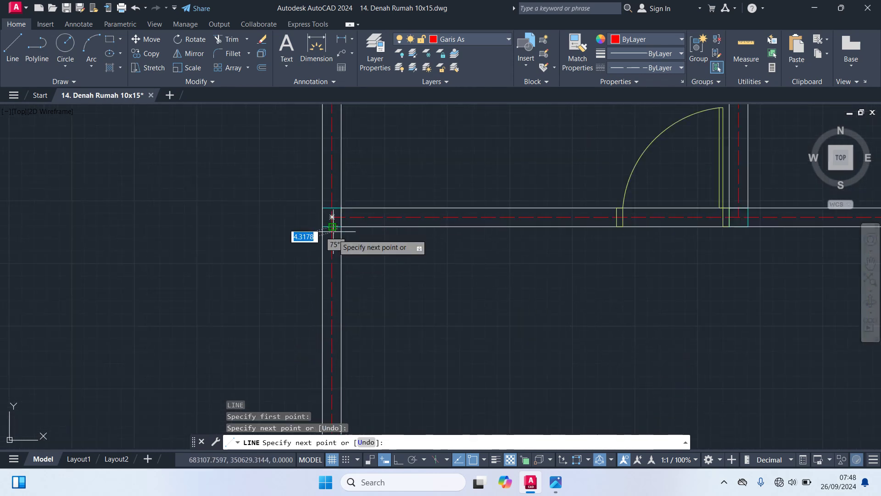
scroll(413, 317, down, 3)
scroll(414, 338, down, 2)
key(Escape)
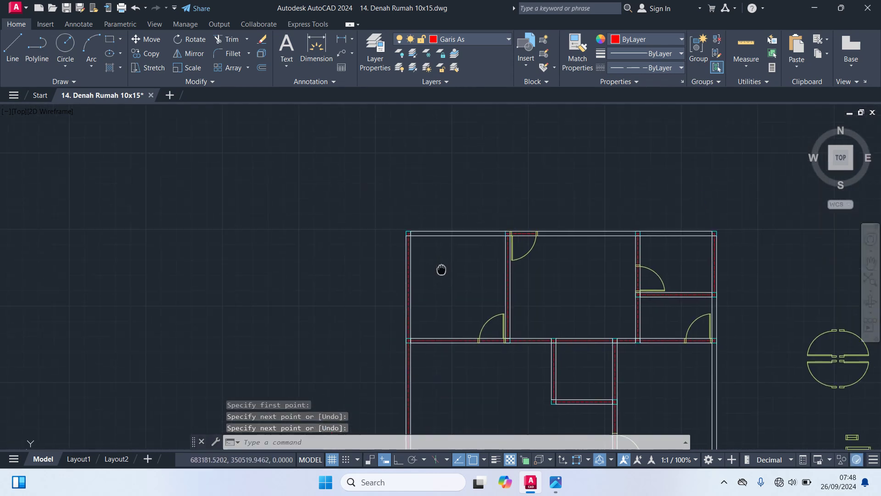
scroll(427, 294, up, 5)
key(Return)
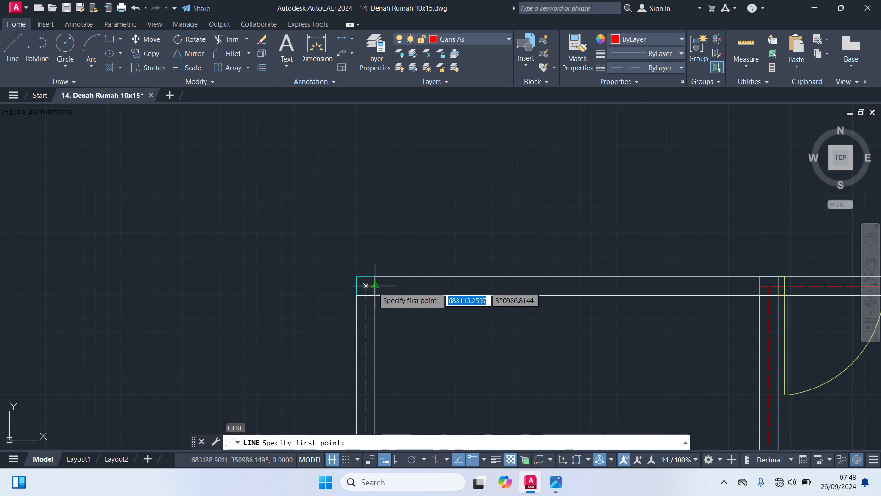
click(376, 285)
scroll(665, 328, down, 2)
scroll(597, 340, up, 3)
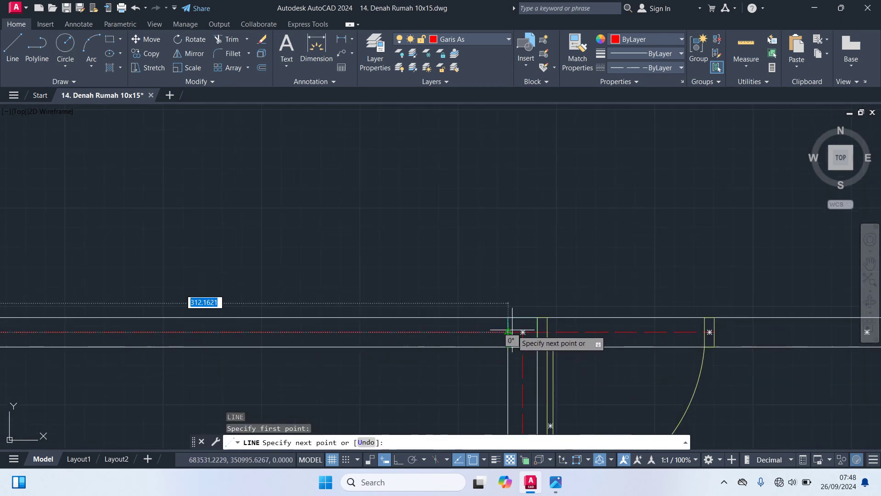
click(523, 332)
key(Return)
- Draw axis lines from the door jamb to a wall corner and across to the outer wall corner
scroll(482, 372, down, 2)
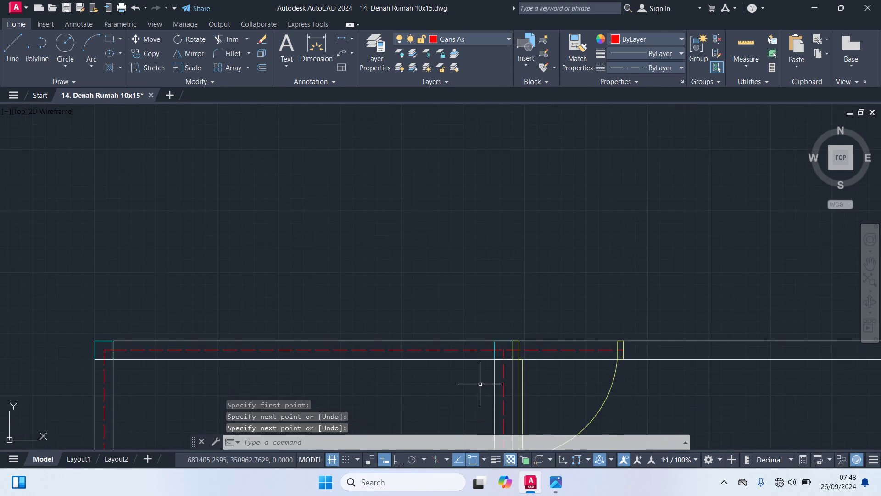
scroll(577, 386, down, 1)
scroll(577, 387, up, 3)
key(Return)
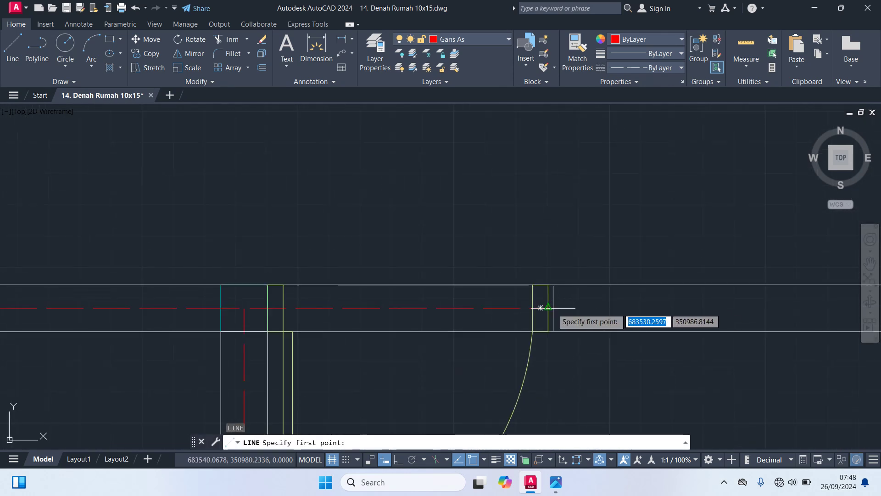
click(540, 308)
scroll(665, 360, down, 3)
middle_drag(707, 367, 452, 328)
scroll(505, 321, up, 3)
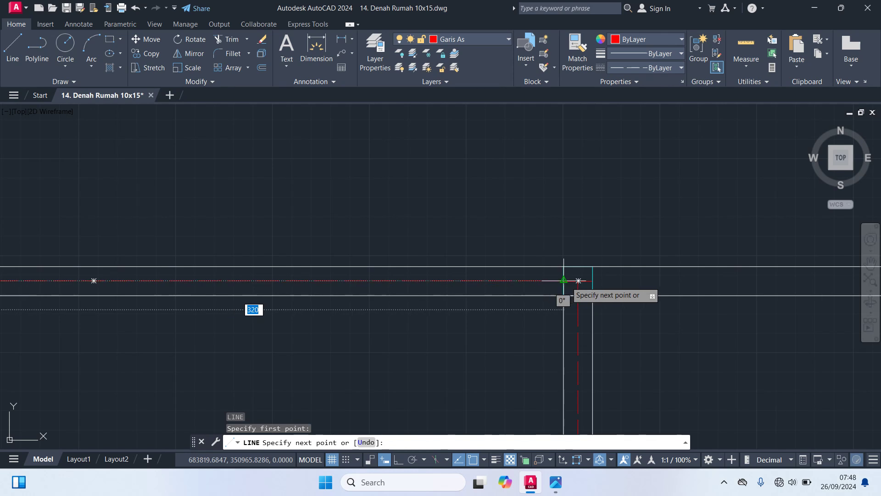
click(563, 281)
key(Return)
middle_drag(595, 298, 431, 283)
key(Return)
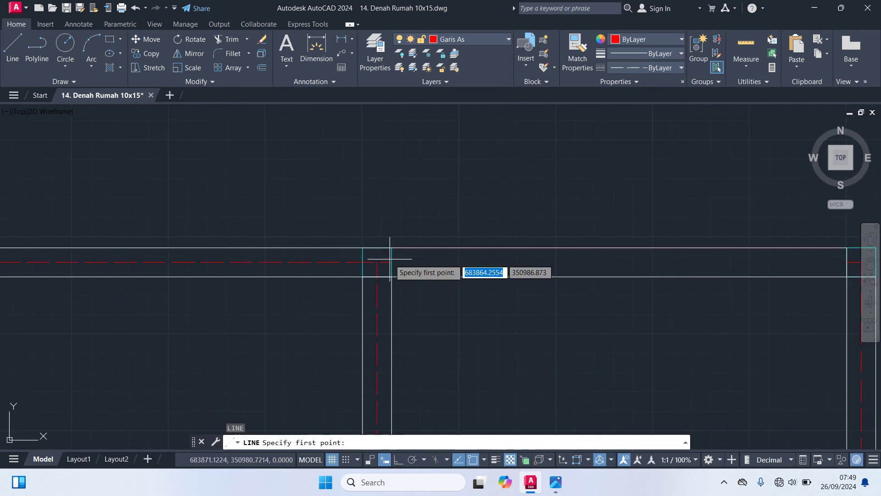
click(377, 261)
scroll(450, 340, down, 3)
scroll(482, 325, up, 3)
scroll(482, 324, up, 2)
click(700, 235)
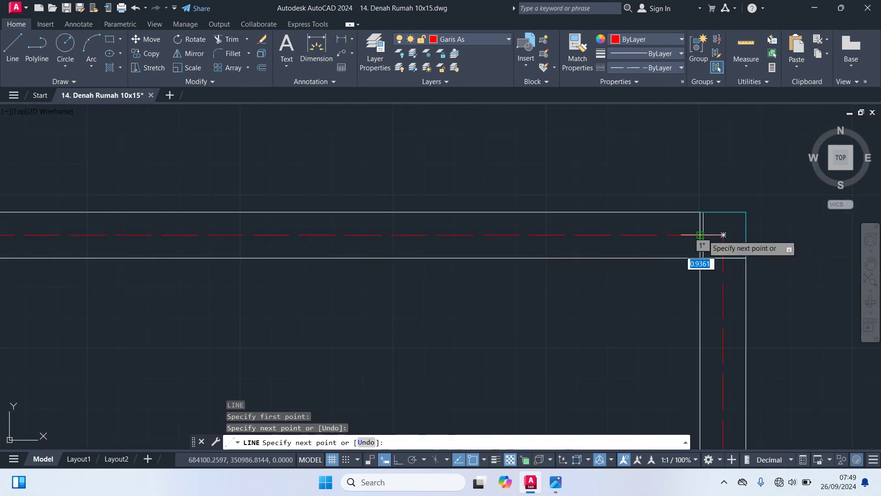
key(Return)
scroll(578, 344, down, 3)
scroll(652, 294, up, 2)
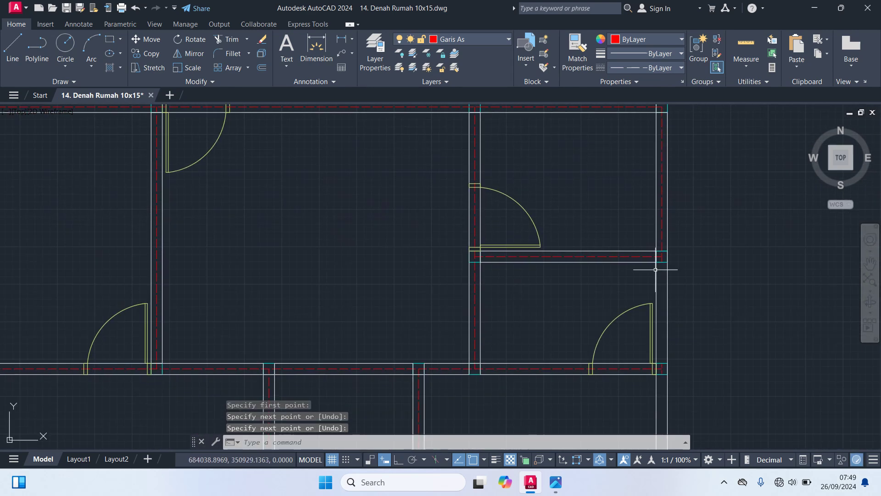
scroll(666, 282, up, 1)
- Draw axis lines from a centreline end to the corner by the door, and to the outer wall
key(Return)
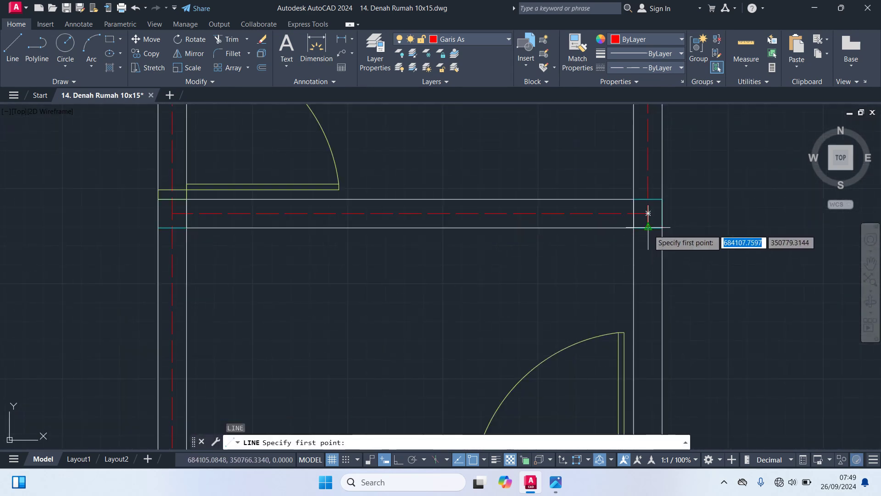
click(647, 213)
scroll(647, 213, down, 3)
scroll(612, 174, up, 2)
scroll(613, 174, up, 3)
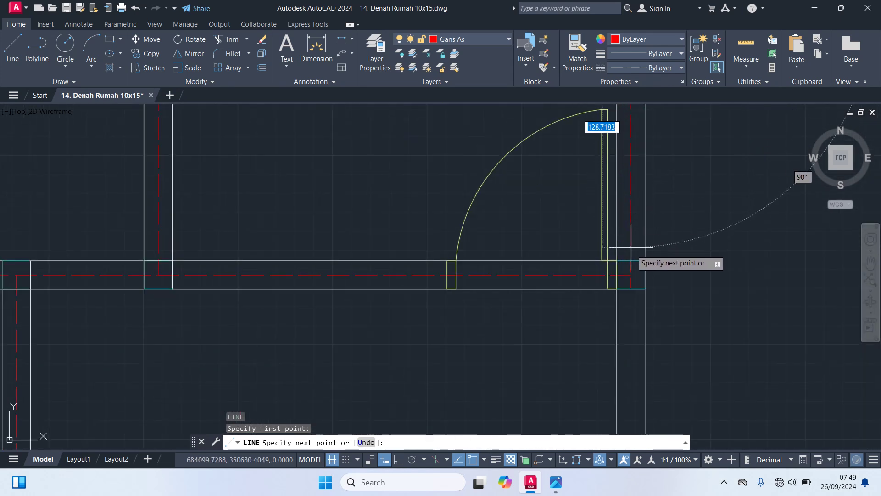
click(631, 260)
key(Return)
scroll(688, 248, down, 3)
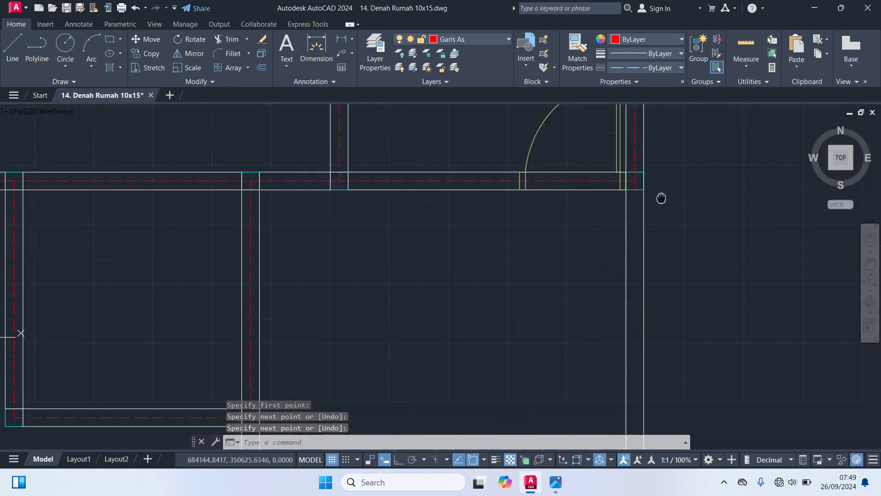
middle_drag(643, 236, 622, 181)
key(Return)
click(628, 169)
scroll(626, 275, down, 4)
scroll(628, 275, up, 2)
scroll(631, 238, up, 1)
scroll(638, 270, up, 3)
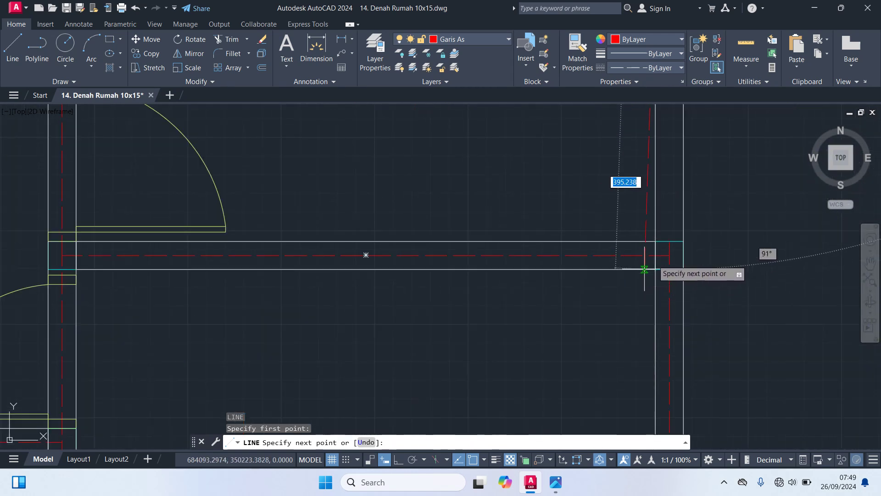
scroll(668, 255, down, 3)
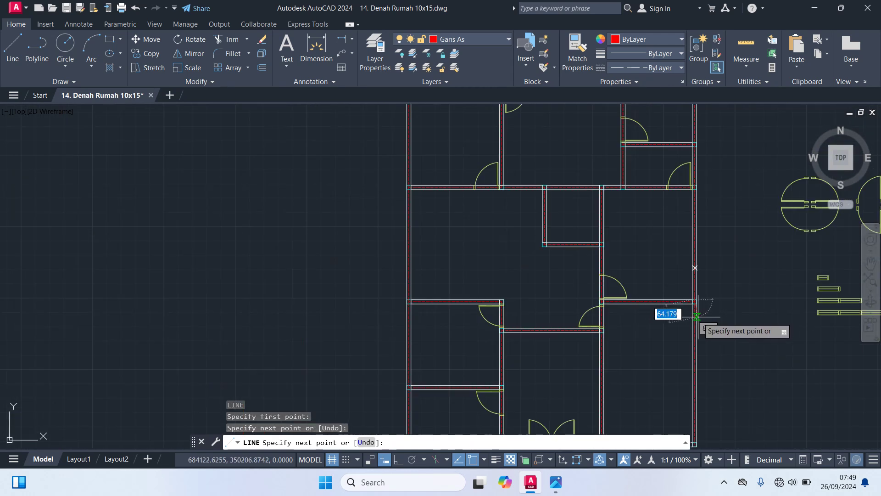
click(739, 294)
key(Return)
scroll(739, 293, down, 2)
scroll(689, 367, up, 3)
scroll(679, 403, up, 2)
- Draw a long horizontal axis line along the double-door wall between two wall centrelines
middle_drag(678, 403, 679, 285)
scroll(706, 260, up, 3)
key(Return)
scroll(706, 262, up, 3)
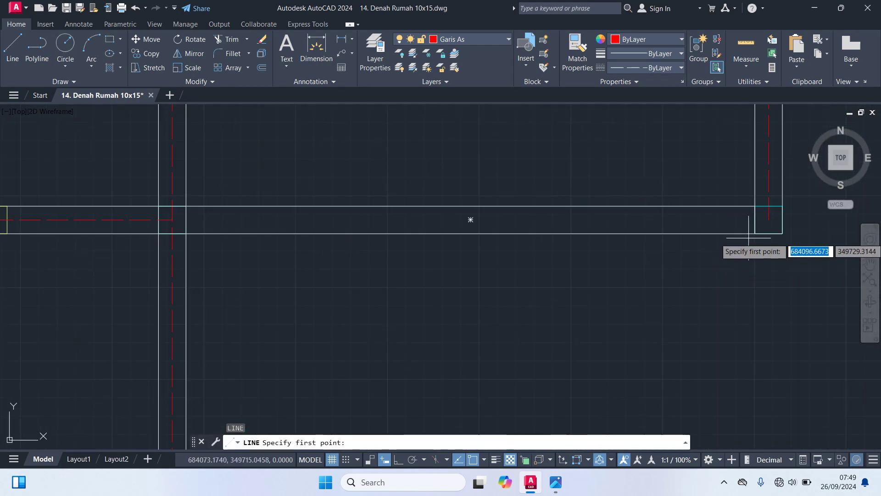
click(769, 220)
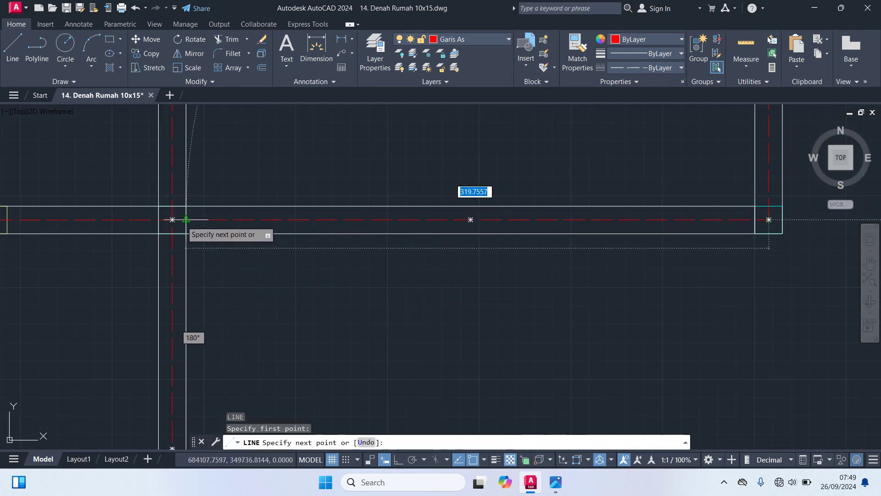
click(172, 219)
key(Return)
scroll(349, 316, down, 4)
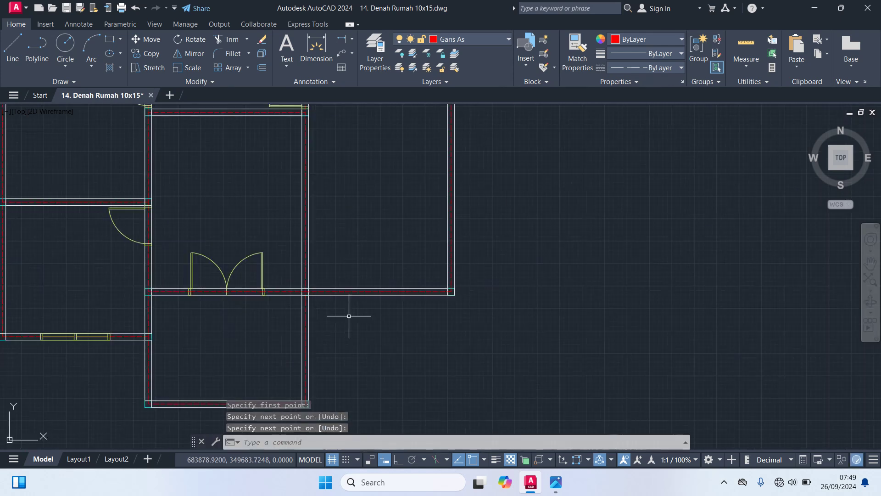
scroll(377, 317, down, 4)
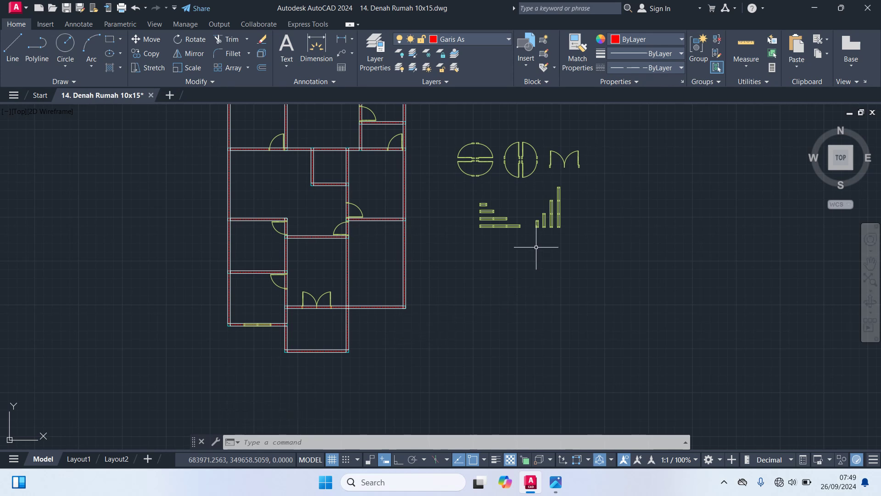
- Copy the tall window block from the legend to a left wall's midpoint
scroll(486, 218, up, 4)
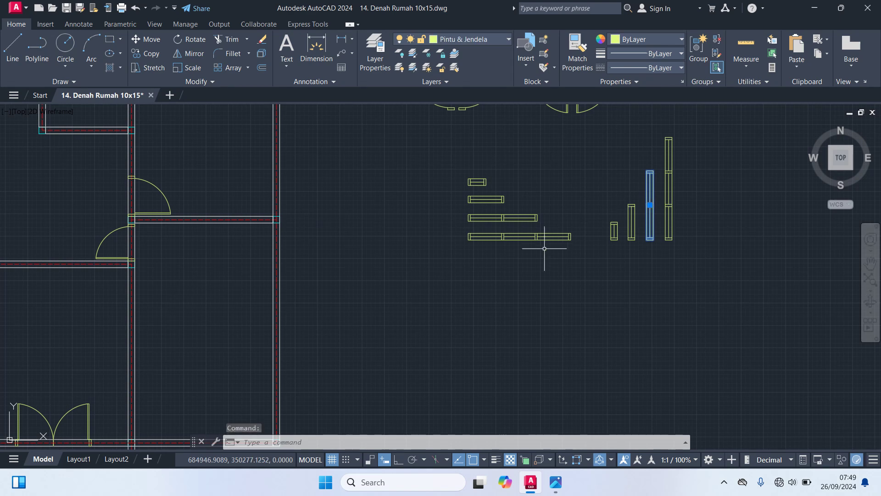
text(co)
key(Return)
scroll(603, 231, up, 5)
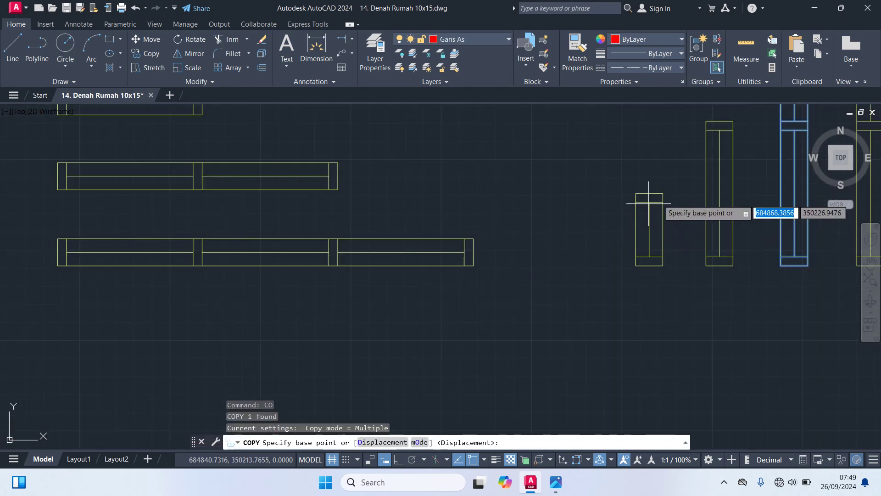
click(794, 126)
scroll(191, 360, down, 5)
scroll(525, 285, up, 3)
scroll(428, 277, up, 2)
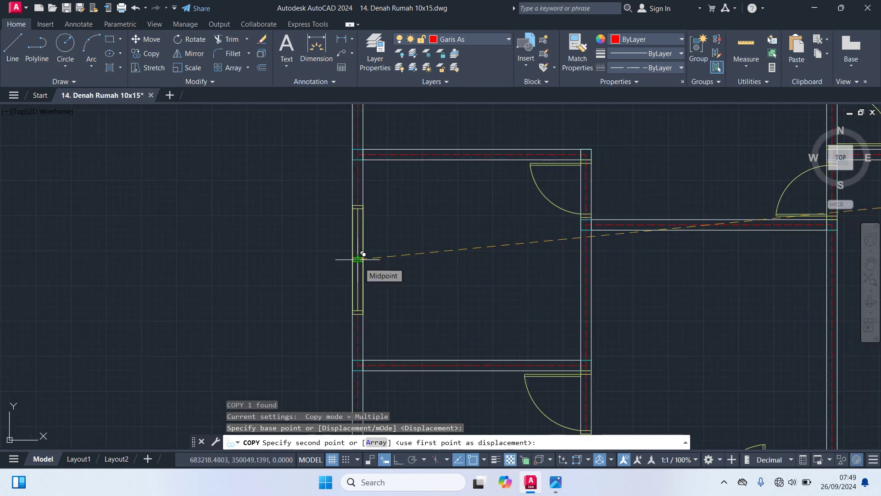
click(363, 254)
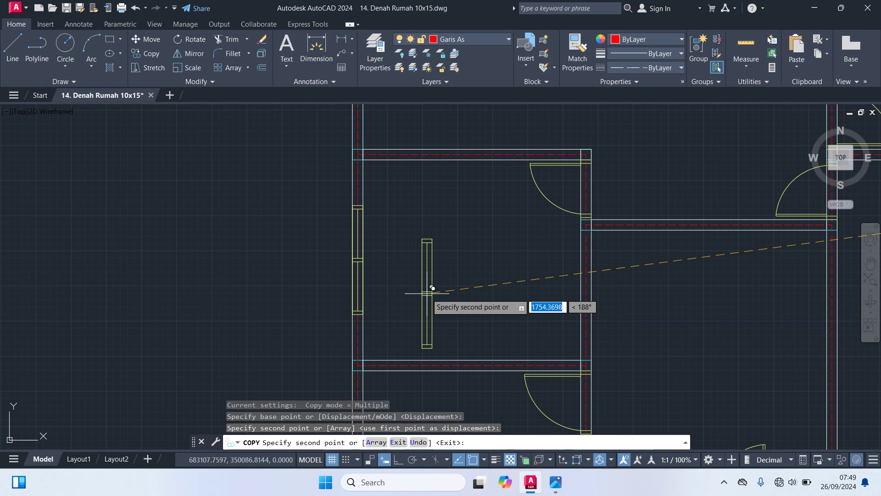
middle_drag(432, 288, 452, 336)
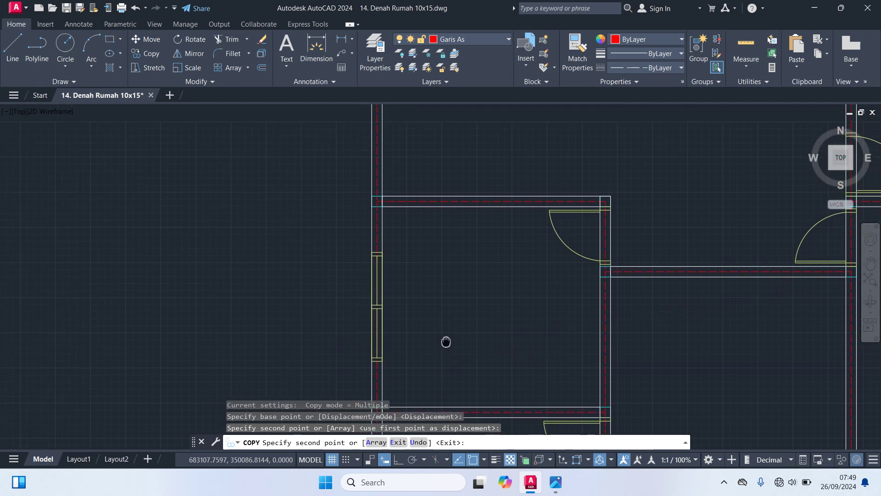
key(Escape)
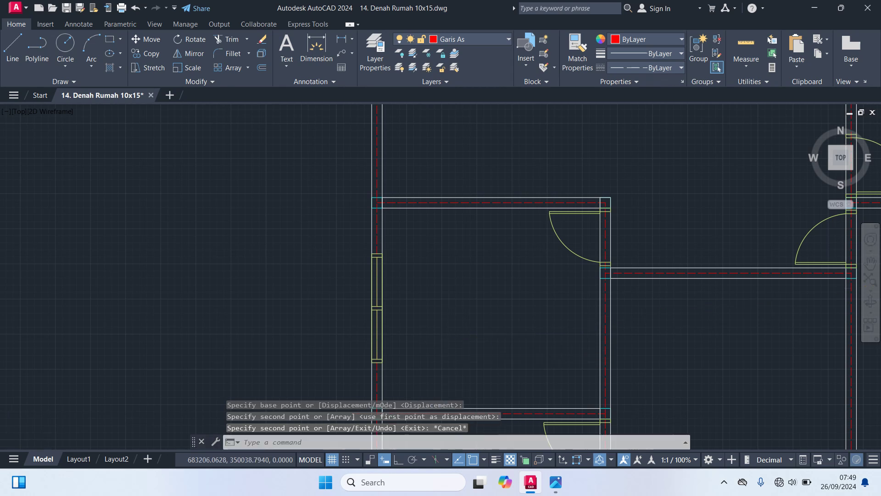
- Copy the tallest vertical window block into another room's left wall
scroll(446, 342, down, 3)
scroll(446, 341, down, 2)
scroll(720, 324, up, 5)
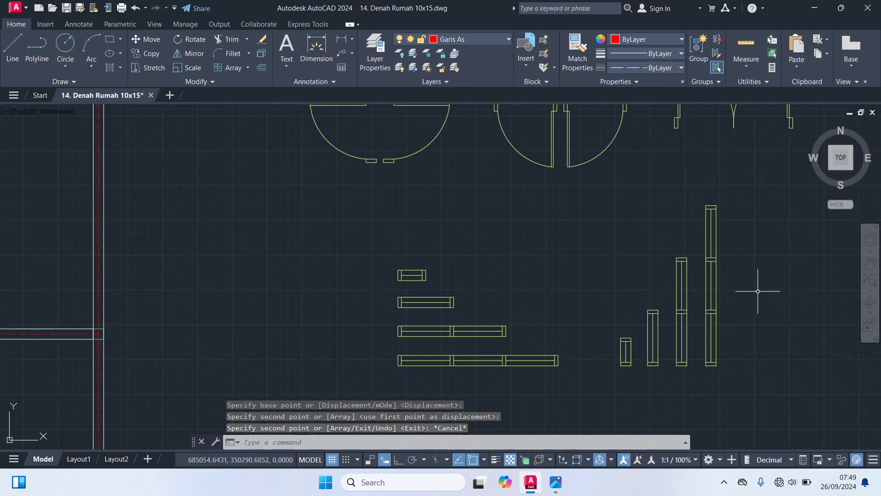
click(718, 278)
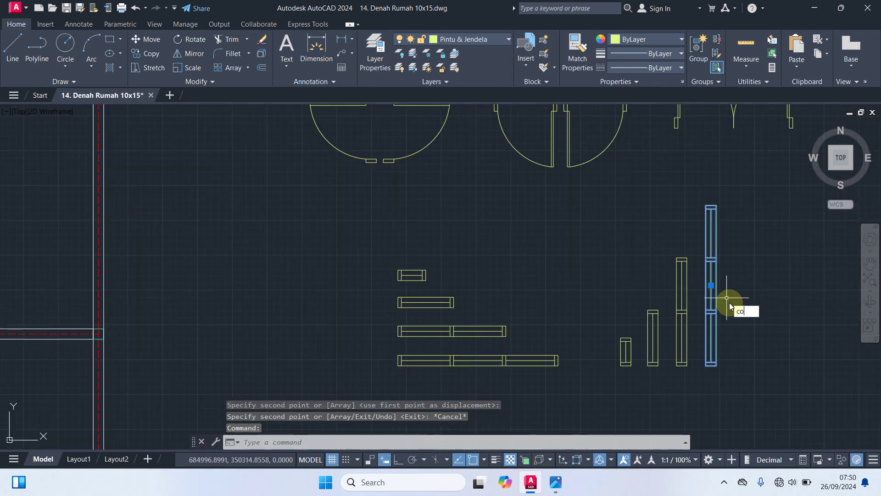
key(Return)
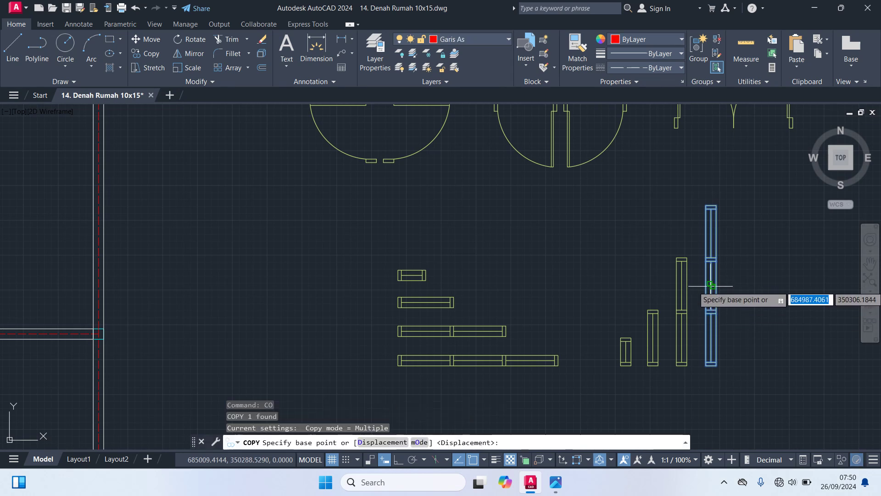
click(711, 285)
scroll(413, 390, down, 3)
scroll(514, 298, down, 1)
scroll(507, 257, up, 5)
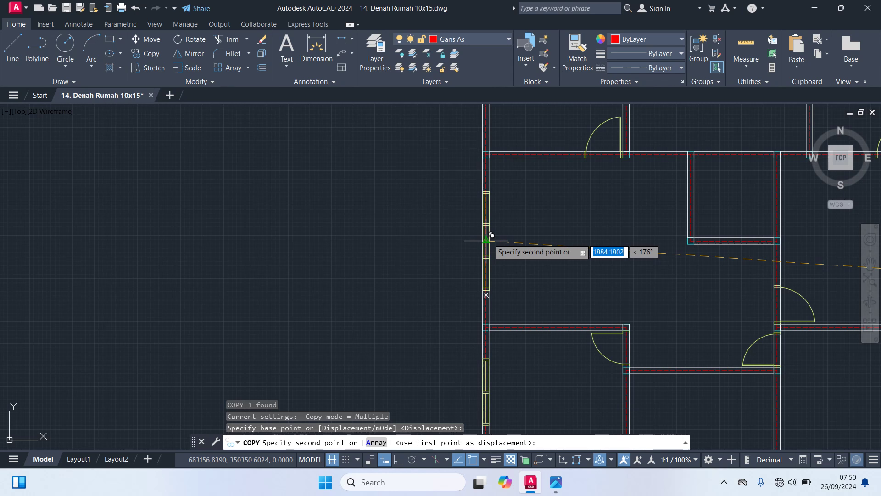
click(487, 239)
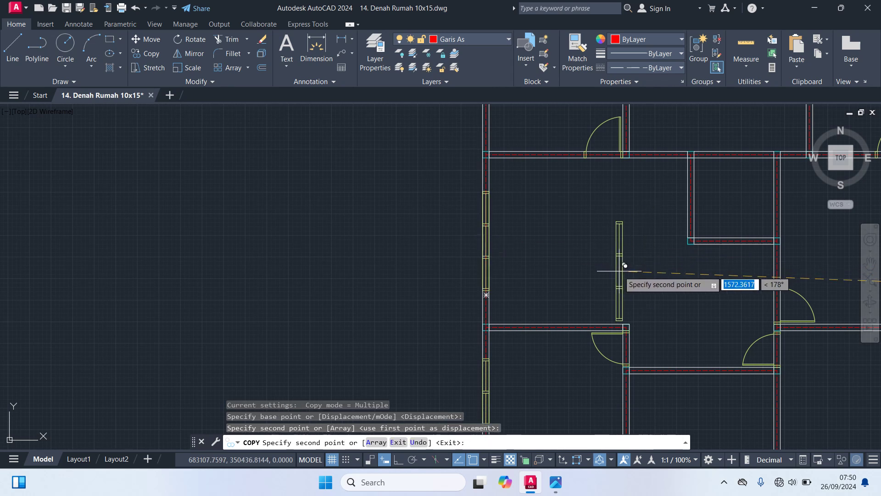
key(Escape)
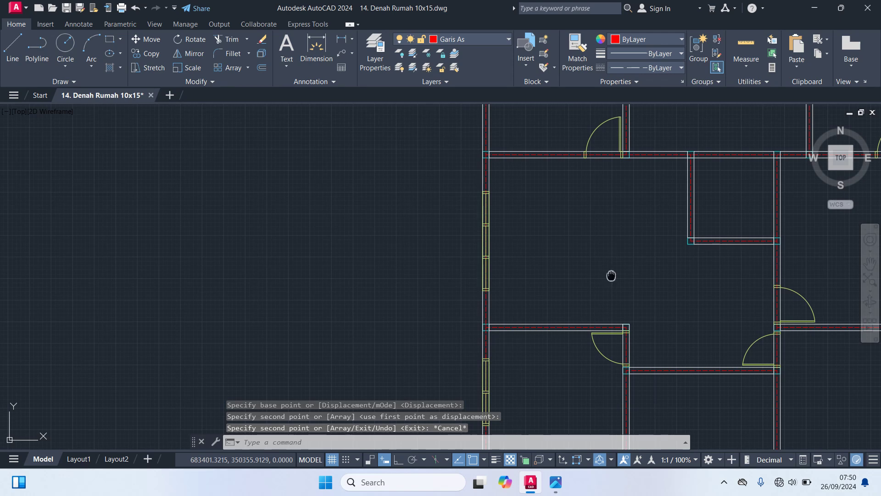
- Select the two-panel horizontal window block among the legend samples
middle_drag(611, 276, 426, 173)
scroll(404, 246, down, 4)
scroll(608, 264, up, 4)
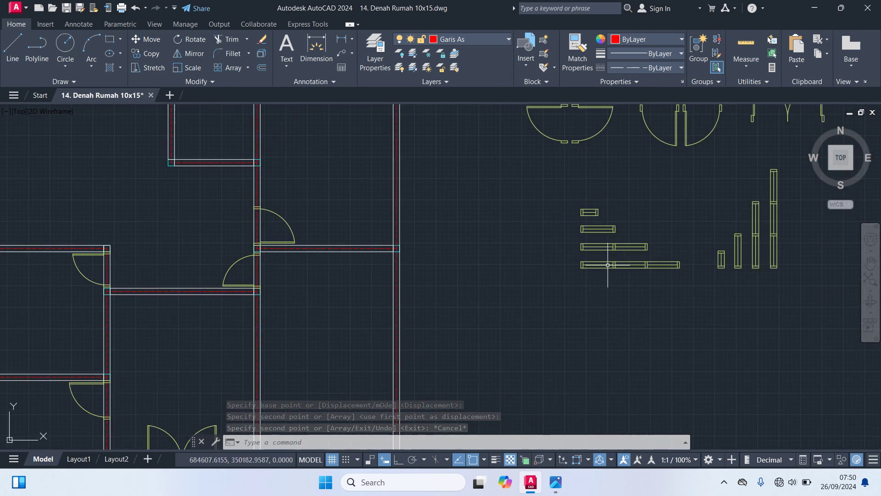
click(611, 246)
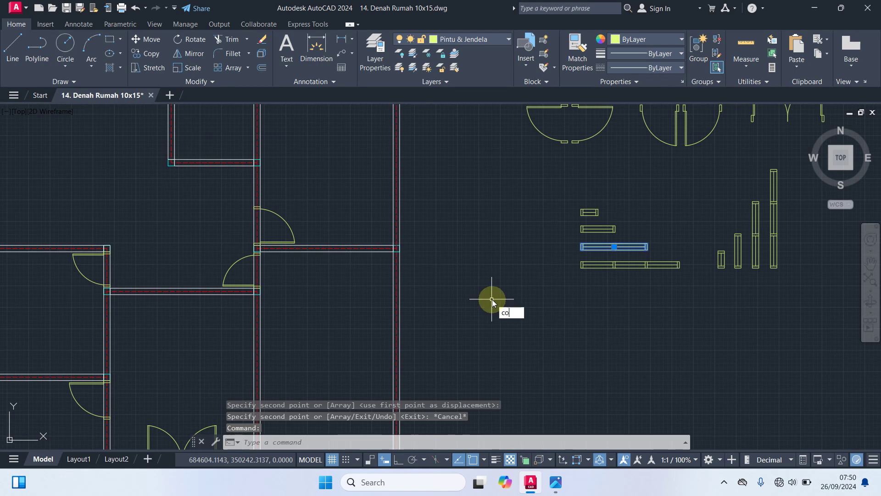
- Copy the two-panel window, centred, onto a top wall's midpoint
text(o)
key(Return)
scroll(596, 257, up, 5)
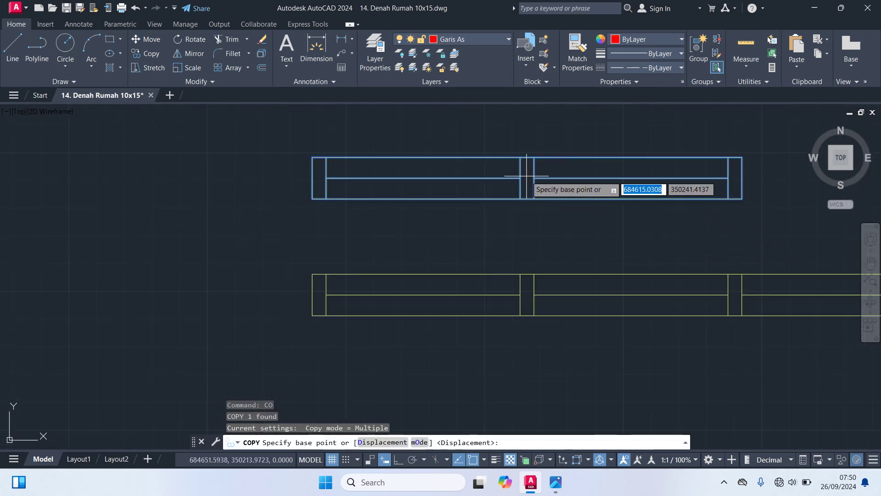
click(527, 179)
scroll(501, 276, down, 5)
scroll(374, 252, down, 2)
scroll(207, 191, down, 1)
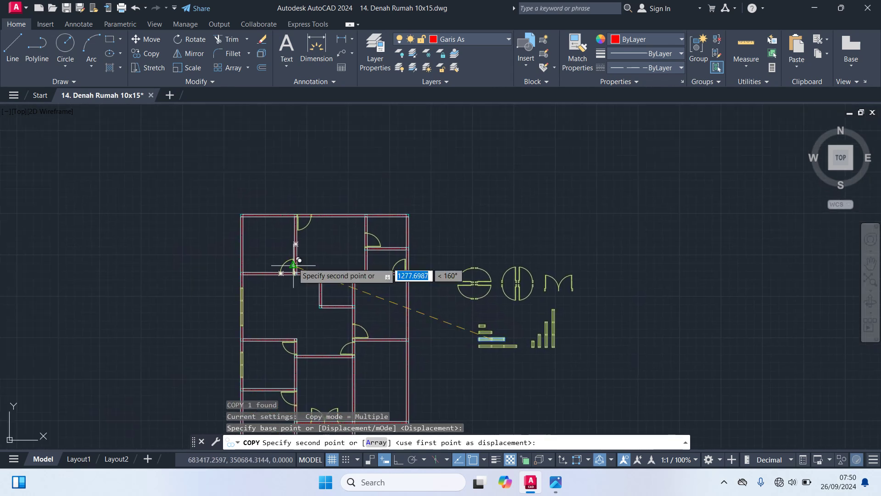
scroll(246, 212, up, 4)
scroll(258, 177, up, 4)
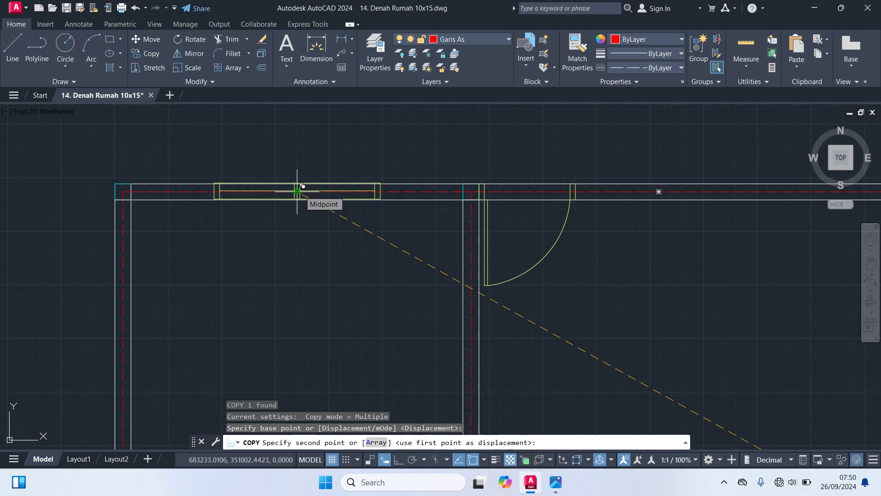
click(298, 190)
scroll(314, 248, down, 2)
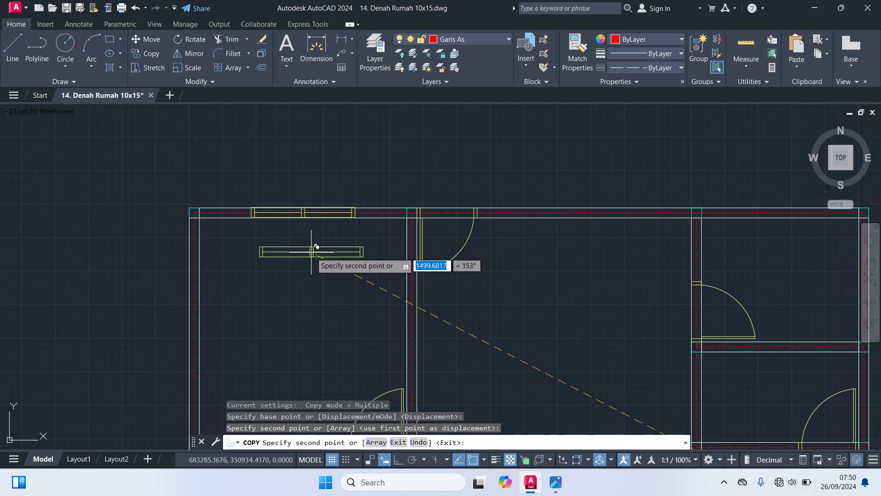
scroll(312, 255, down, 2)
key(Escape)
scroll(312, 255, down, 4)
scroll(462, 249, up, 1)
scroll(558, 301, up, 6)
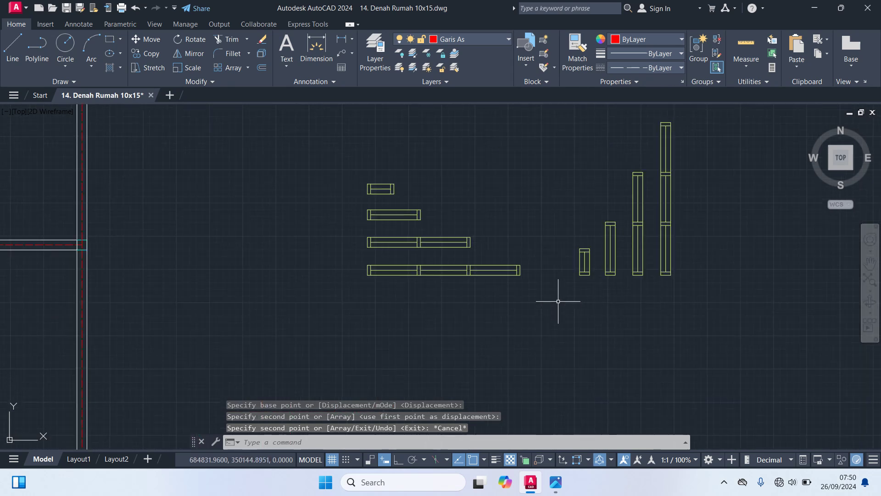
- Copy the long three-panel window into a top wall
click(510, 270)
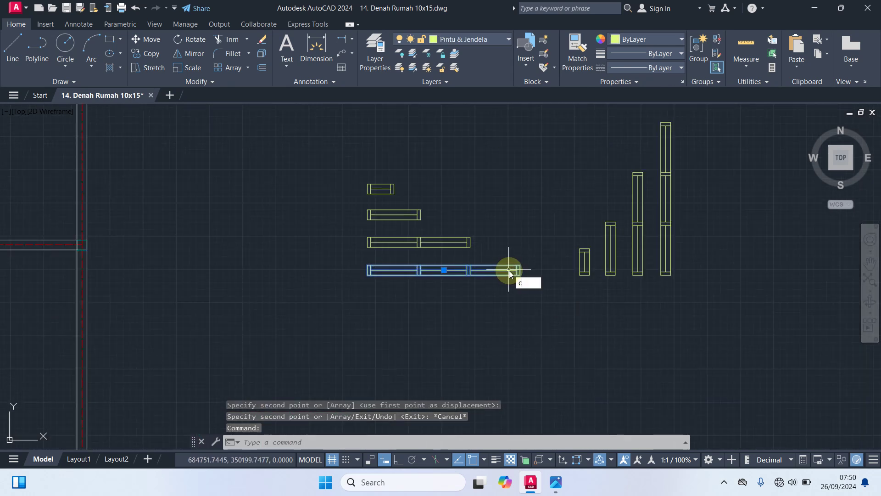
key(space)
click(443, 270)
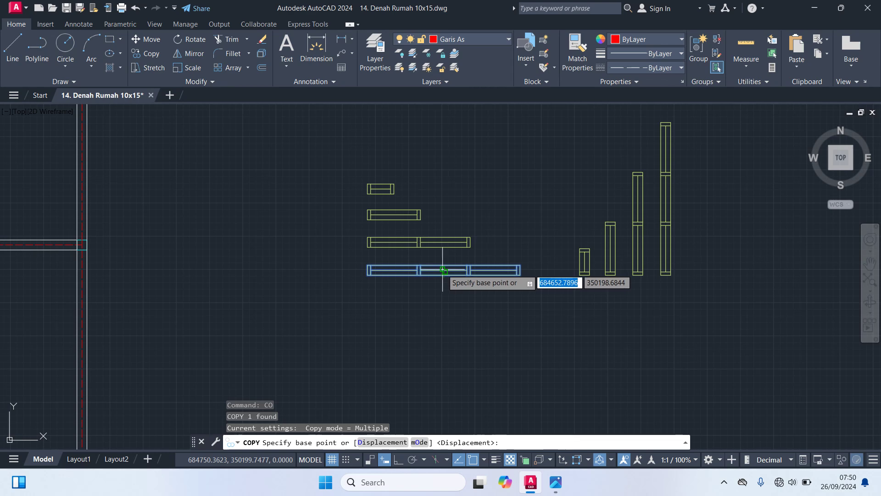
scroll(416, 322, down, 5)
scroll(311, 255, up, 3)
scroll(338, 281, up, 3)
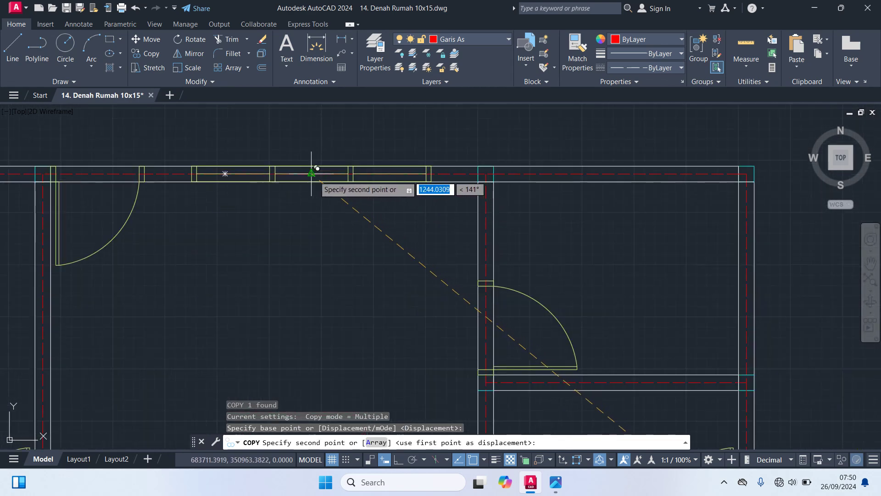
click(312, 173)
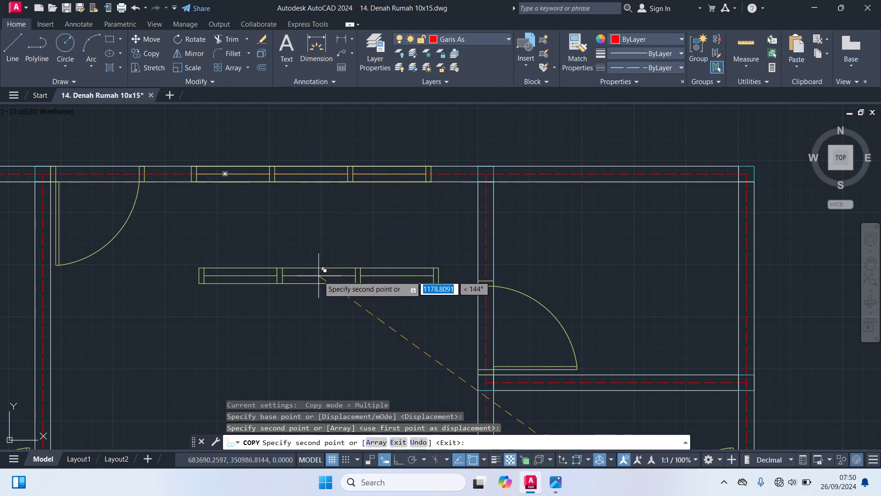
key(Escape)
scroll(505, 321, up, 3)
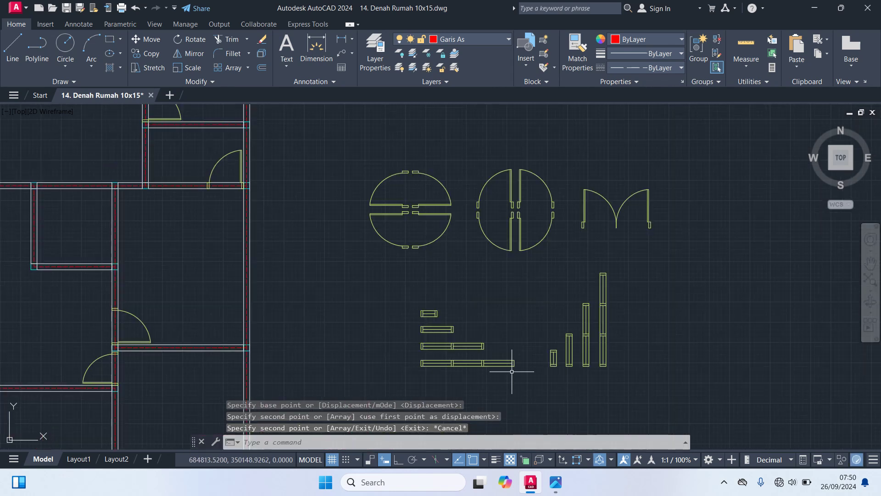
scroll(523, 367, up, 3)
- Copy the small window block with CO onto another top-wall midpoint
click(410, 308)
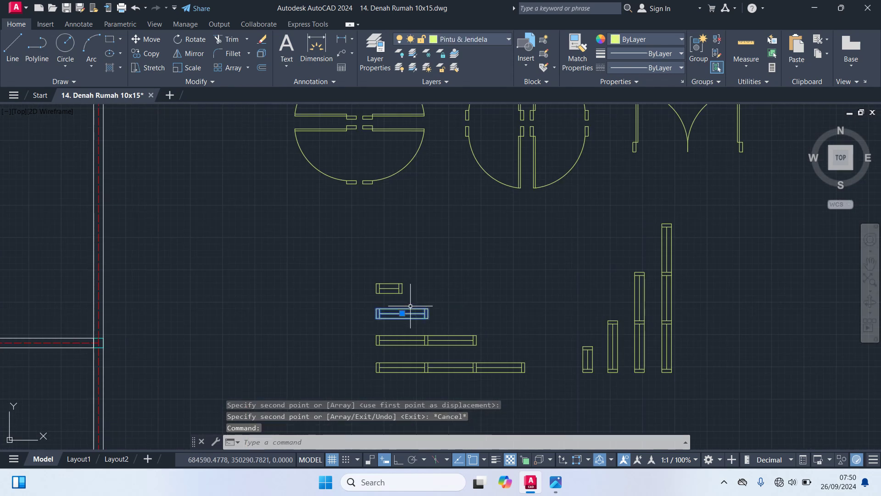
text(co)
key(Return)
click(402, 314)
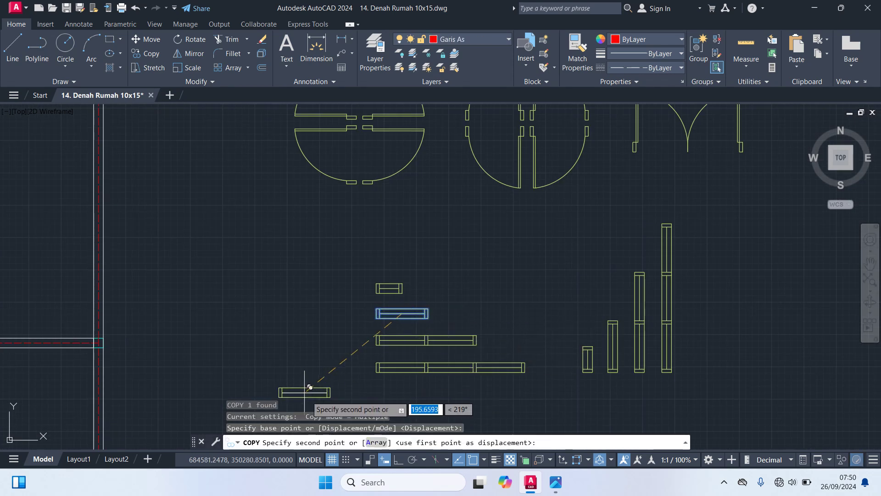
scroll(285, 340, down, 3)
scroll(275, 293, up, 4)
scroll(321, 271, up, 2)
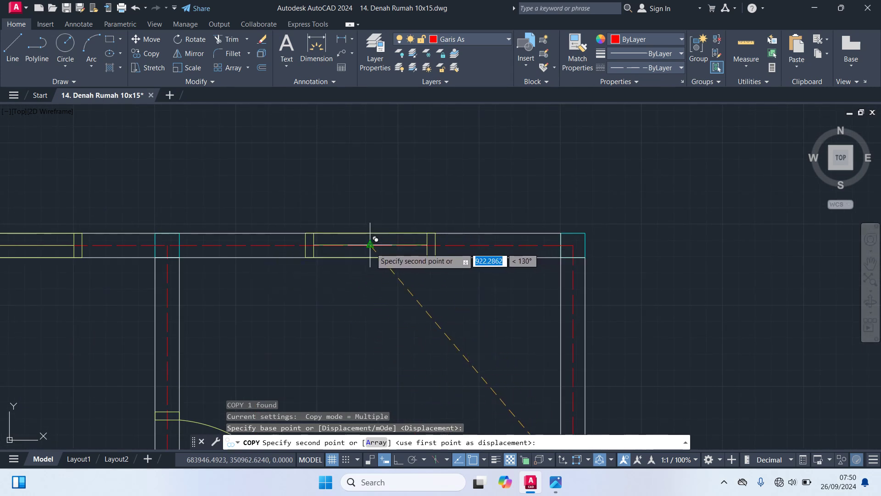
click(370, 245)
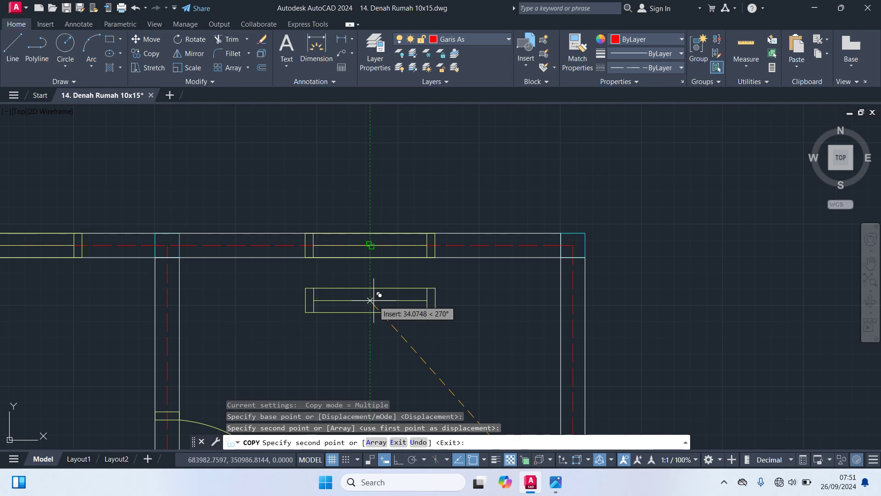
key(Escape)
scroll(385, 261, down, 2)
scroll(405, 223, down, 2)
- Bring the whole house into view and select another window symbol to duplicate
middle_drag(405, 223, 408, 191)
scroll(425, 246, down, 2)
scroll(633, 383, down, 2)
scroll(659, 414, up, 5)
scroll(659, 414, up, 2)
click(620, 384)
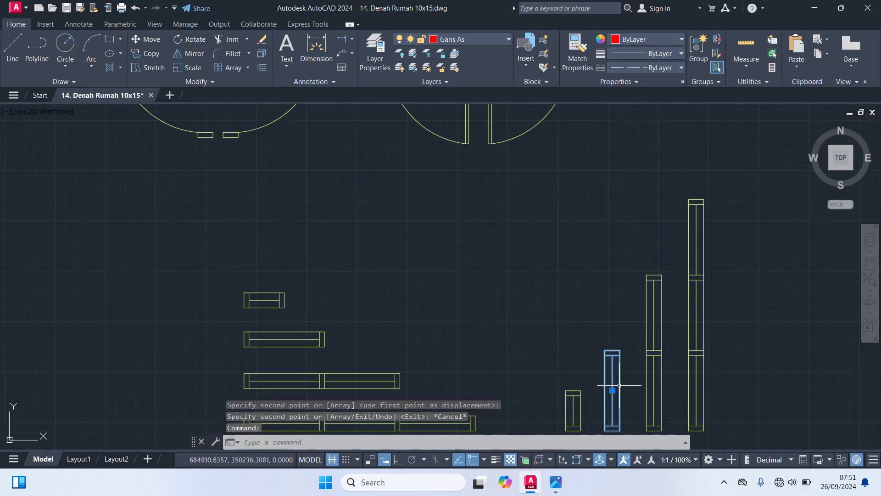
- Copy the selected window into the wall beside the door
text(co)
key(Return)
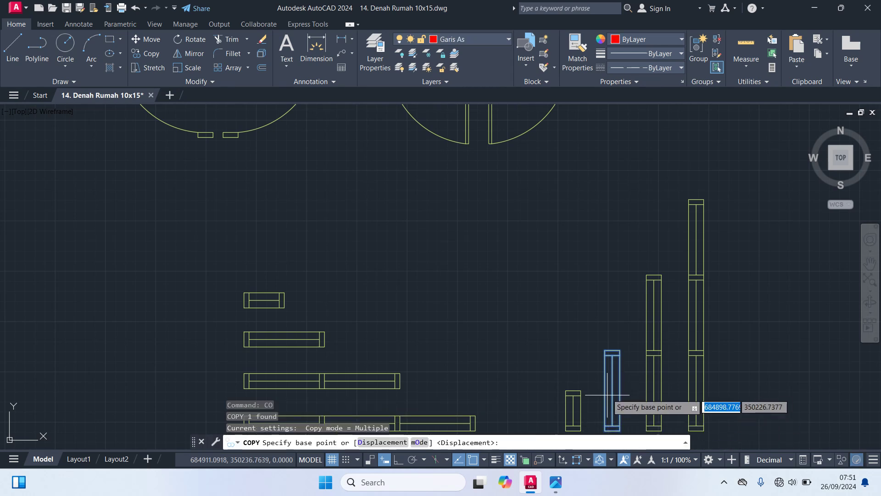
click(613, 393)
scroll(381, 353, down, 3)
scroll(367, 308, up, 5)
middle_drag(367, 309, 435, 363)
scroll(512, 353, down, 4)
scroll(512, 354, up, 2)
middle_drag(511, 351, 519, 197)
scroll(452, 294, up, 4)
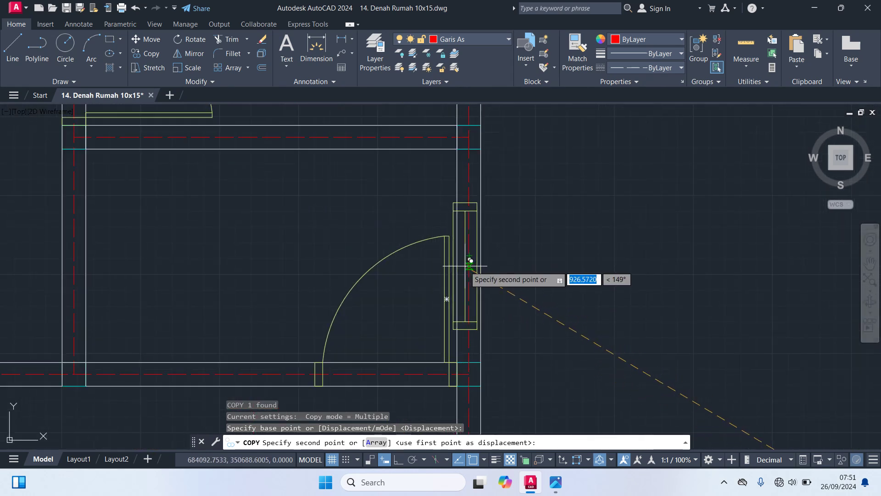
click(469, 255)
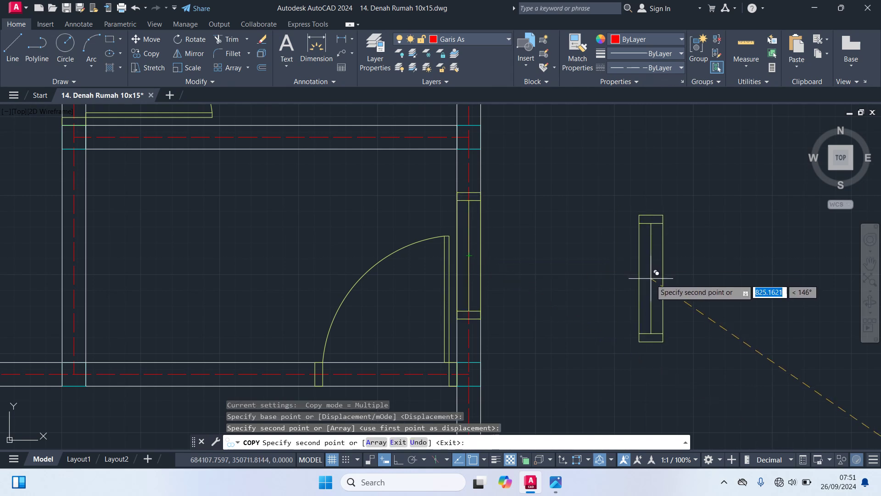
key(Escape)
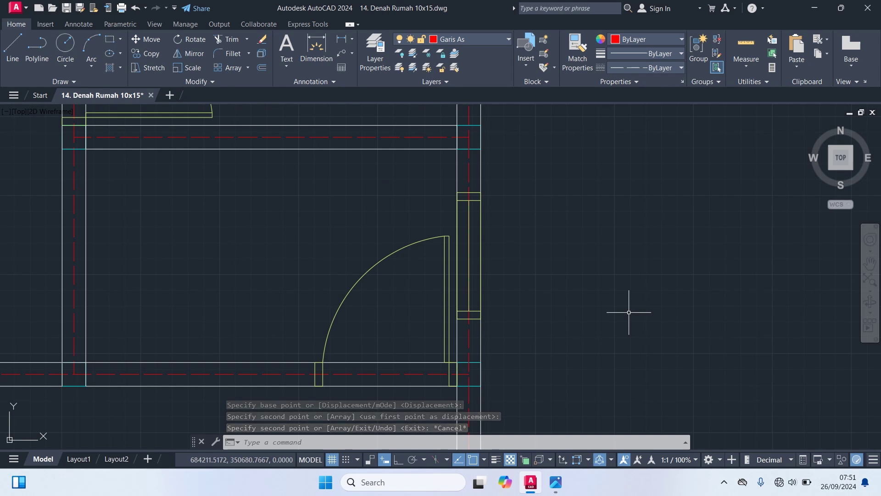
- Copy the tall window bar into the room's right wall
scroll(628, 312, down, 5)
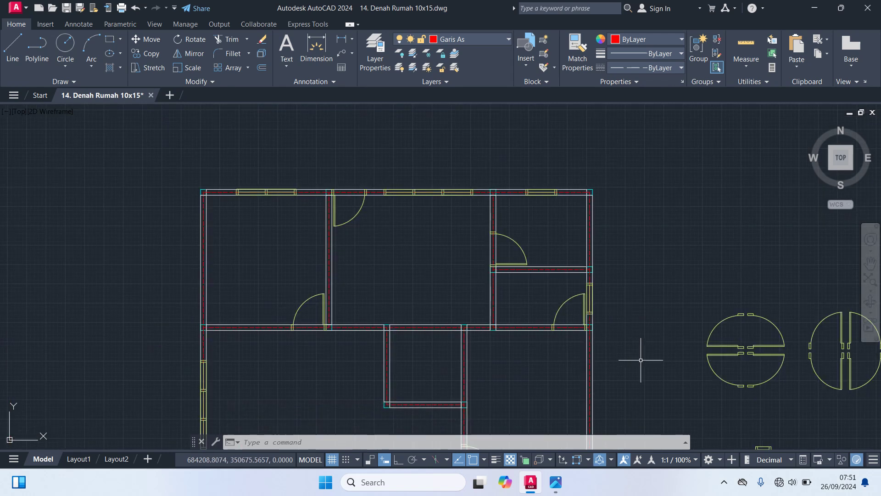
mouse_move(643, 367)
middle_down()
mouse_move(620, 312)
mouse_move(541, 232)
middle_up()
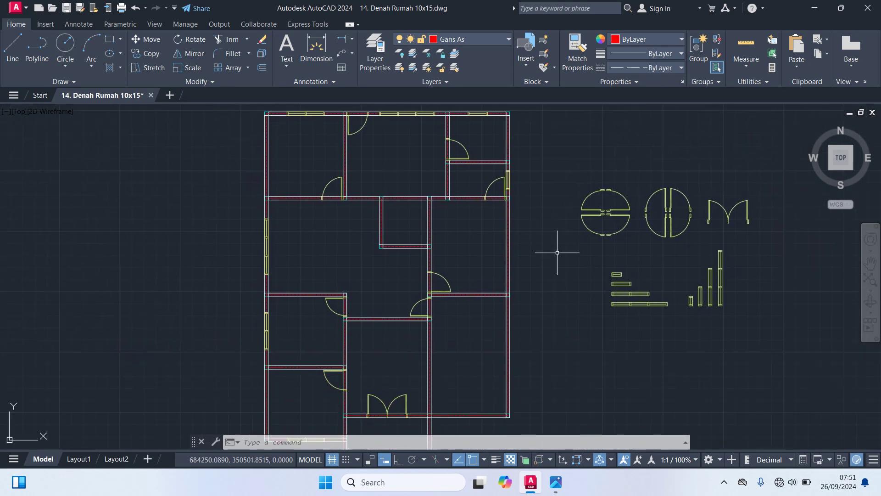
click(710, 287)
scroll(664, 338, up, 4)
text(co)
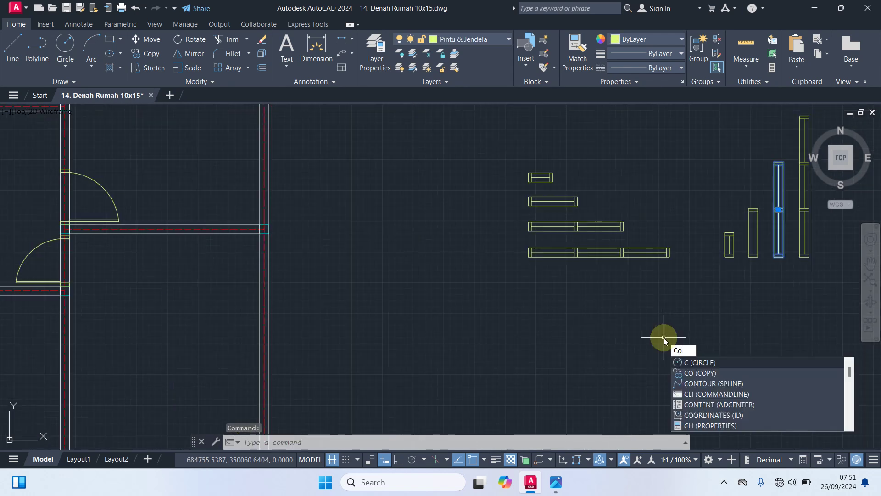
key(Return)
scroll(791, 235, up, 4)
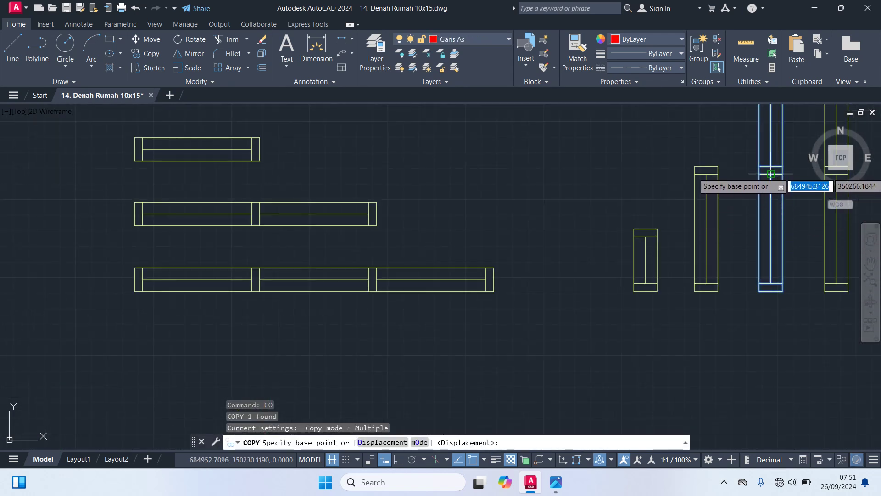
click(771, 171)
scroll(642, 294, down, 5)
scroll(547, 349, down, 3)
scroll(550, 344, up, 3)
scroll(505, 297, up, 4)
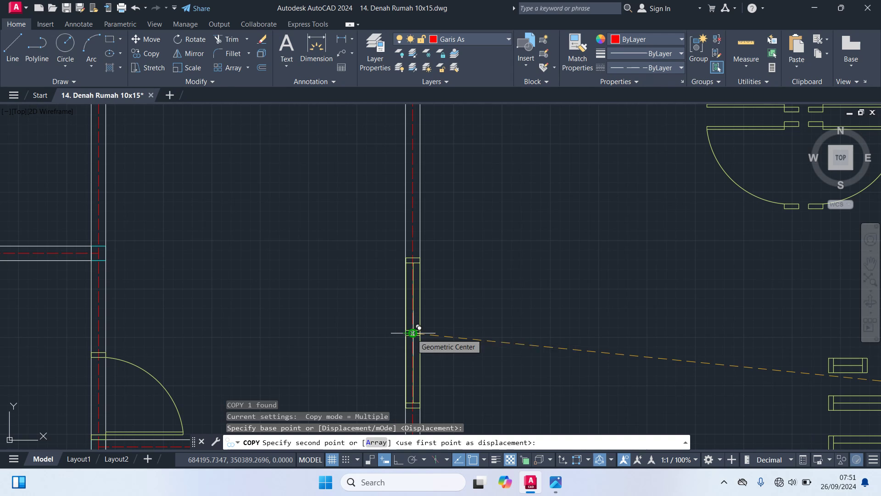
click(413, 333)
scroll(514, 340, down, 4)
scroll(481, 339, up, 2)
scroll(486, 319, up, 2)
scroll(514, 275, up, 1)
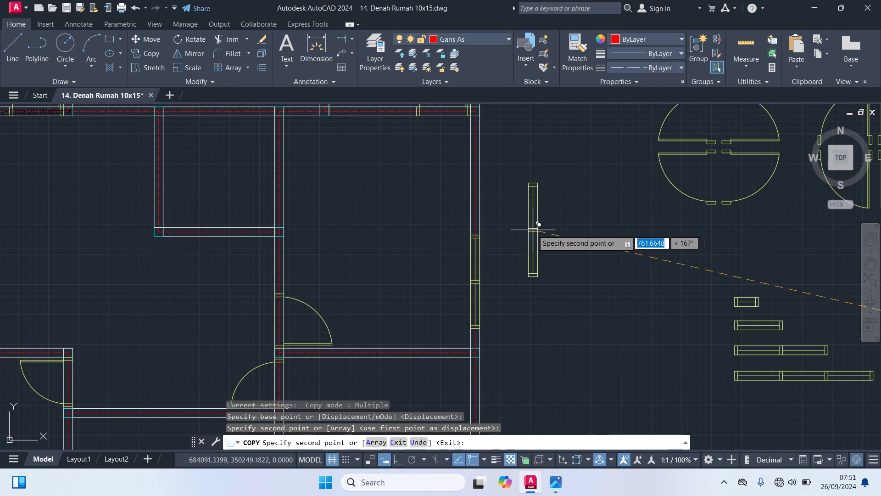
key(Escape)
- Move the newly placed window so it is centred on the wall's midpoint
click(476, 262)
text(m)
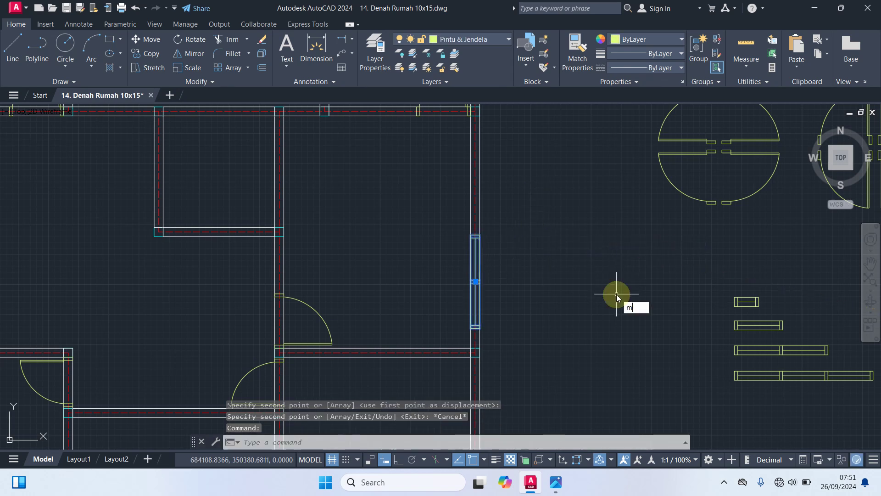
key(Return)
scroll(498, 321, up, 3)
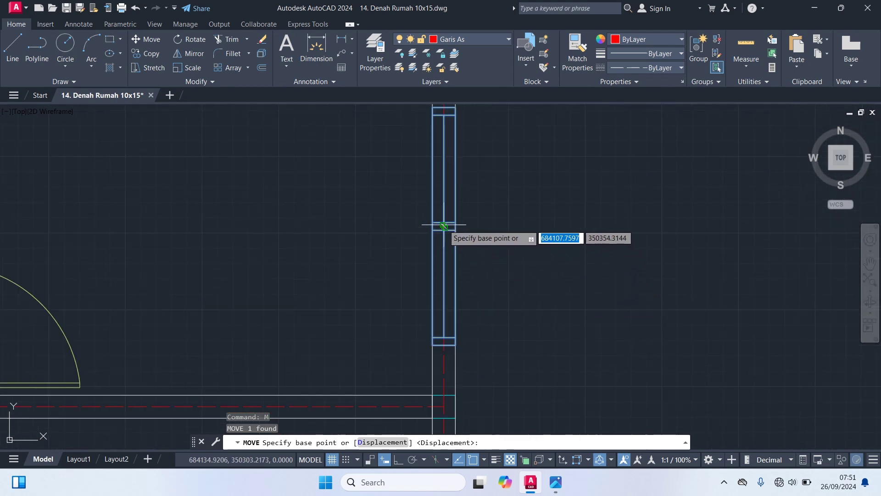
click(443, 225)
scroll(509, 239, down, 4)
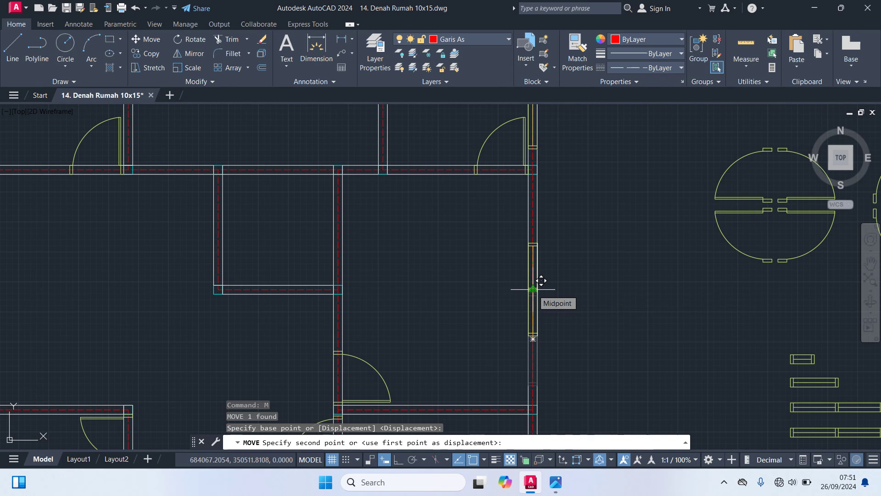
click(533, 289)
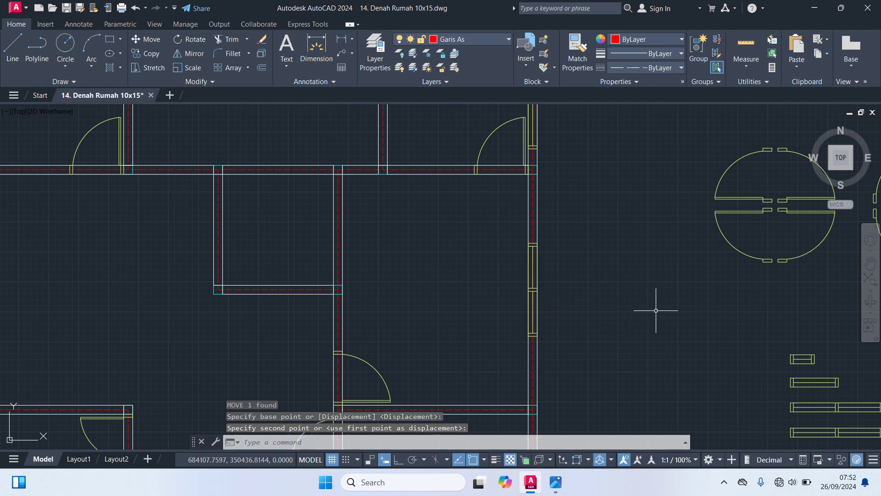
scroll(652, 324, down, 4)
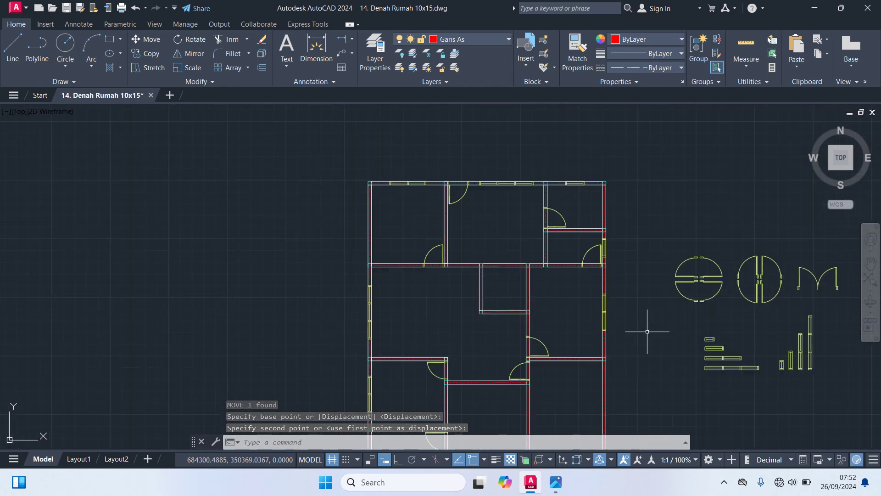
- Select the short window symbol and start a CO copy from its base point
mouse_move(647, 332)
middle_down()
mouse_move(587, 130)
mouse_move(563, 188)
middle_up()
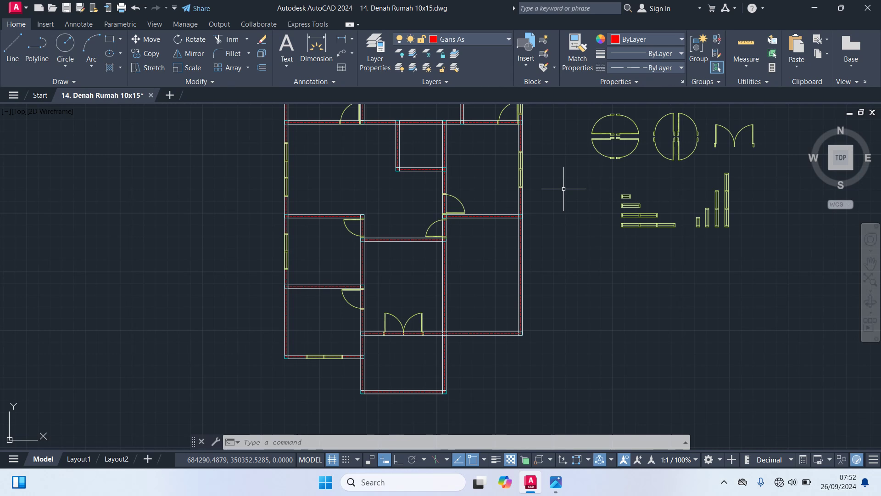
middle_drag(564, 188, 552, 132)
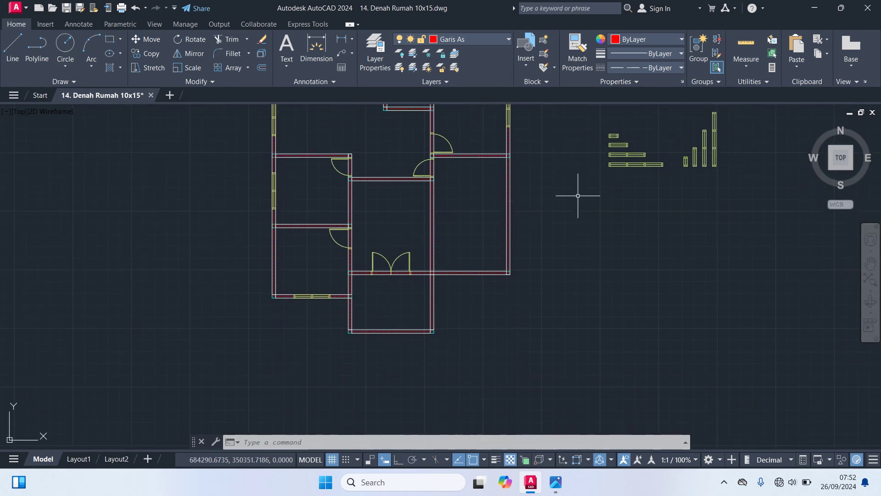
scroll(435, 301, up, 3)
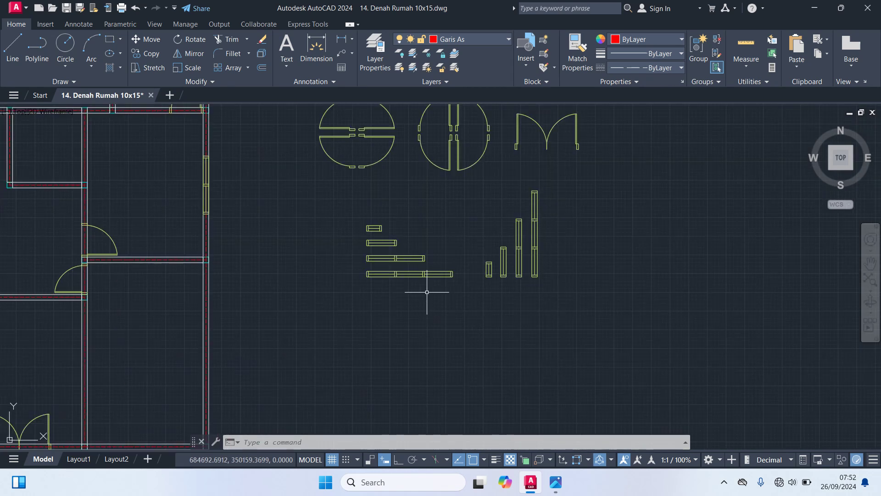
scroll(433, 289, up, 3)
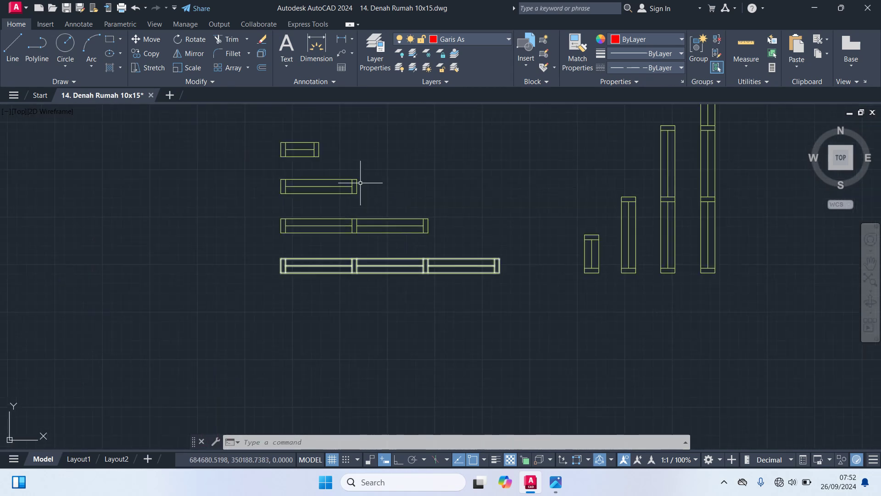
click(300, 149)
text(co)
key(Return)
scroll(310, 178, up, 2)
click(296, 136)
scroll(289, 372, down, 5)
- Place a short window copy in the wall beside the double entrance door
middle_drag(289, 372, 472, 359)
scroll(473, 358, up, 3)
scroll(374, 309, up, 2)
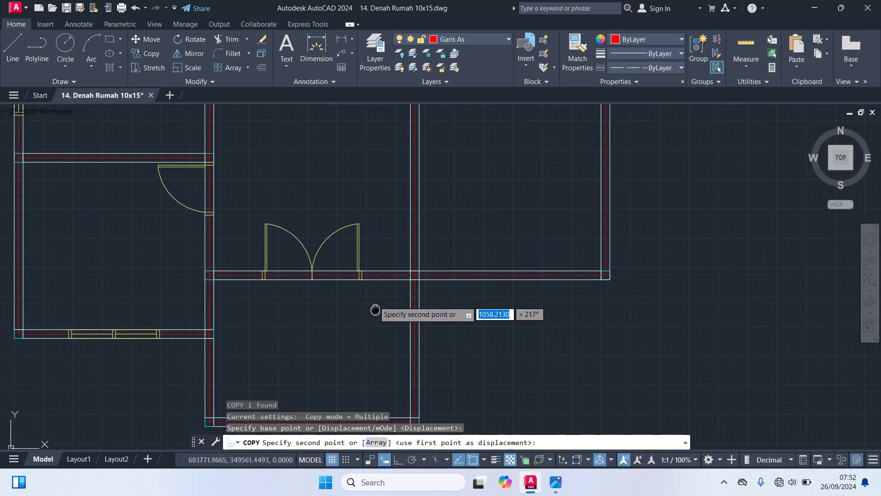
scroll(393, 358, up, 5)
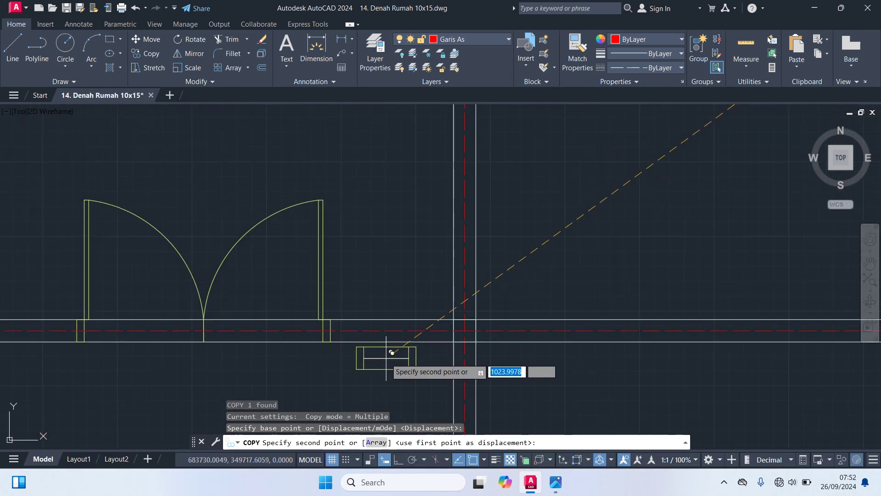
click(394, 329)
middle_drag(124, 363, 581, 385)
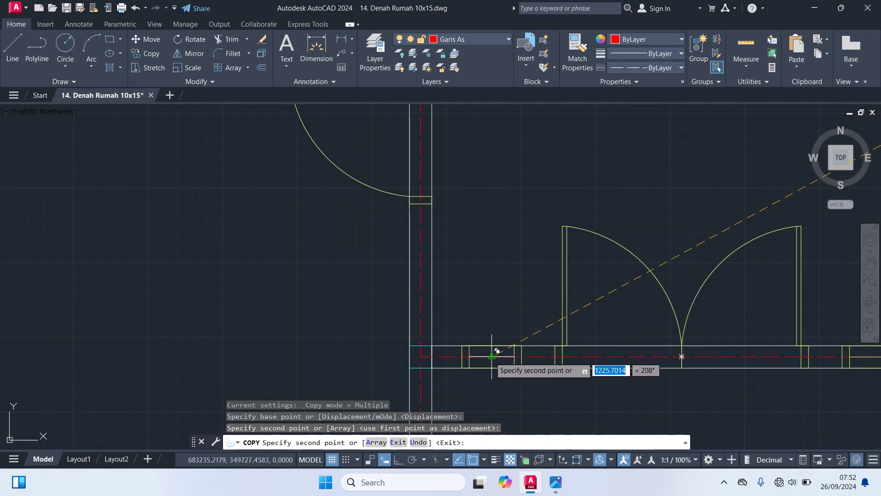
scroll(588, 385, down, 3)
middle_drag(569, 404, 448, 228)
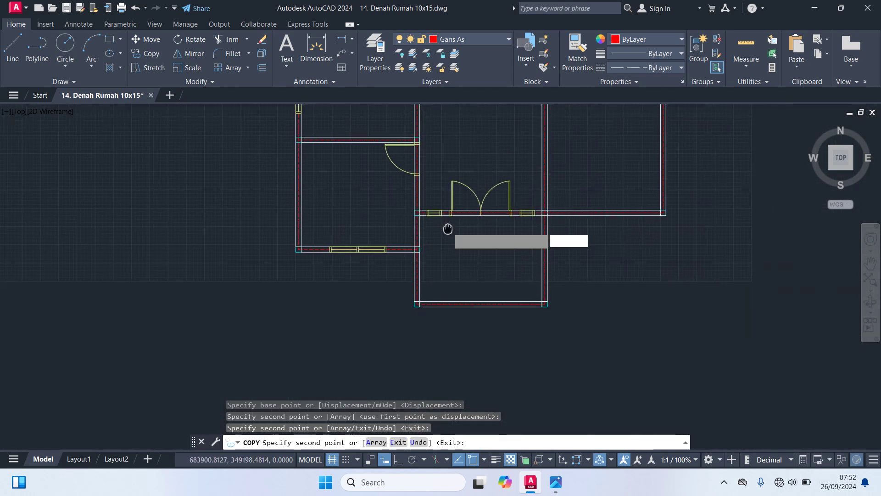
key(Escape)
scroll(519, 304, down, 4)
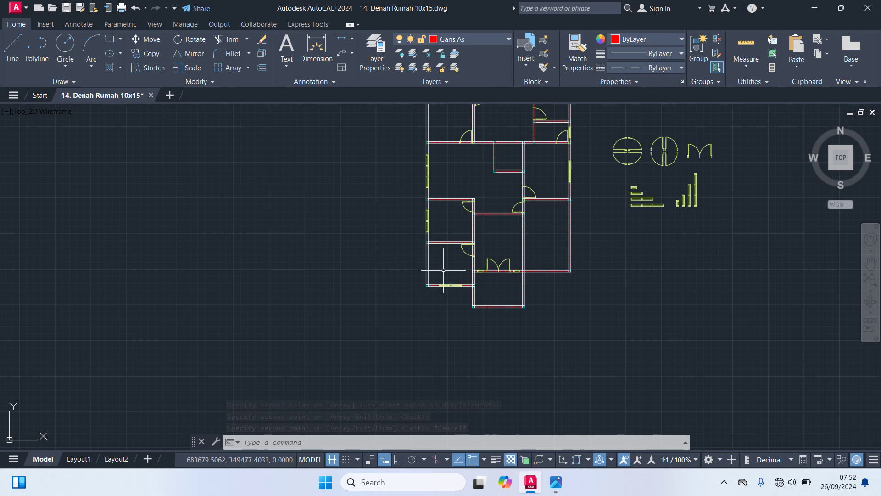
middle_drag(449, 272, 433, 355)
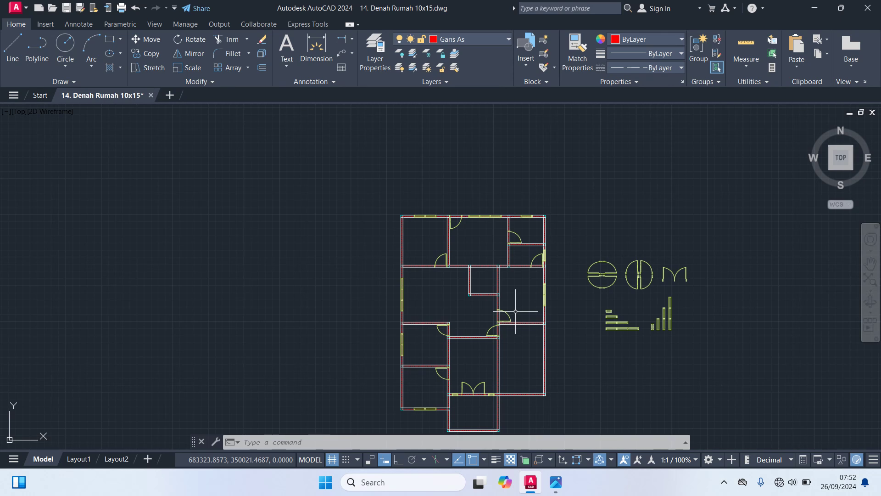
scroll(387, 196, up, 2)
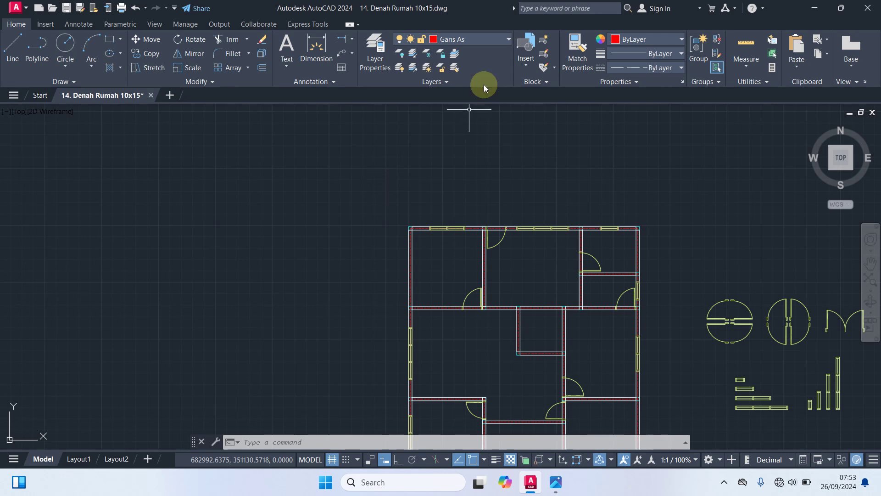
click(485, 40)
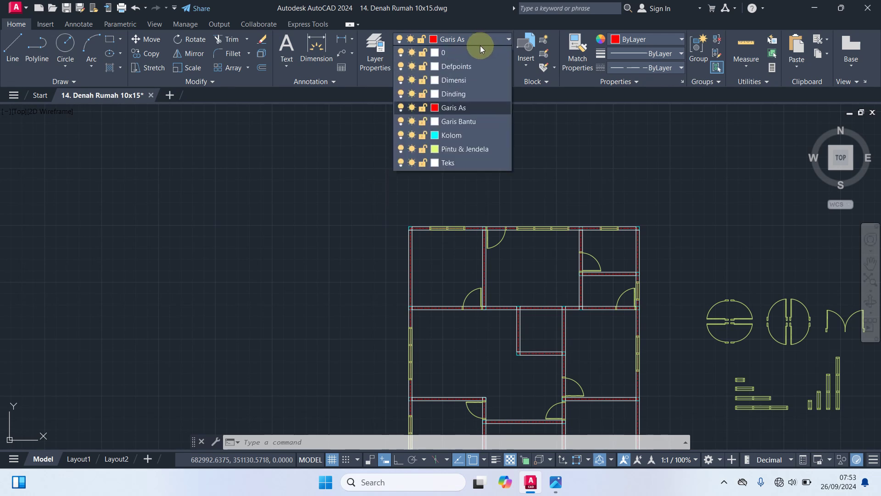
- Make Dinding the current layer and begin trimming the wall lines
click(462, 94)
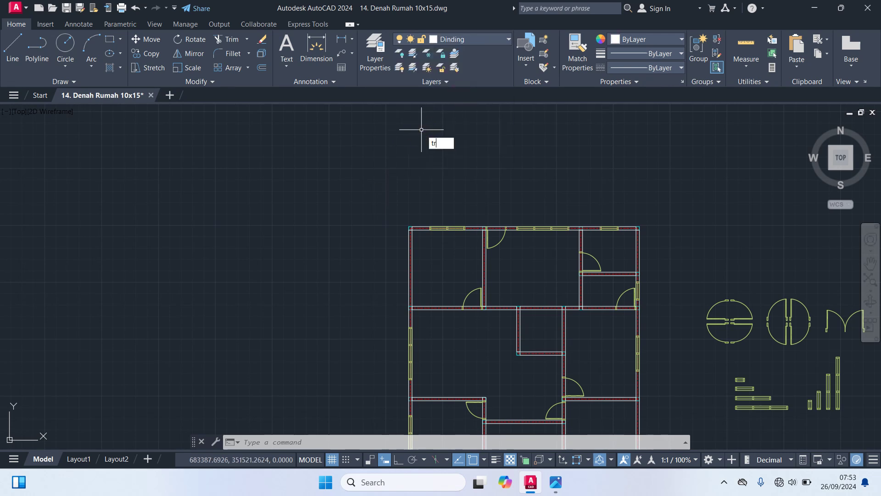
key(Return)
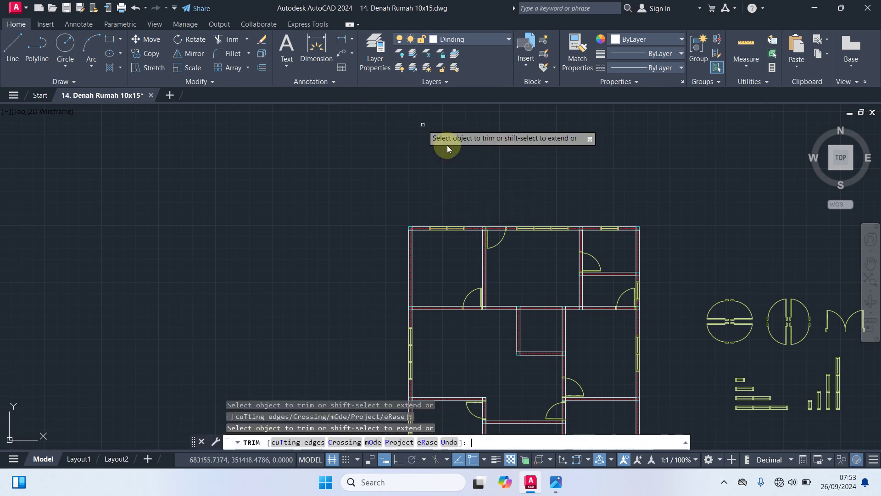
scroll(471, 309, up, 5)
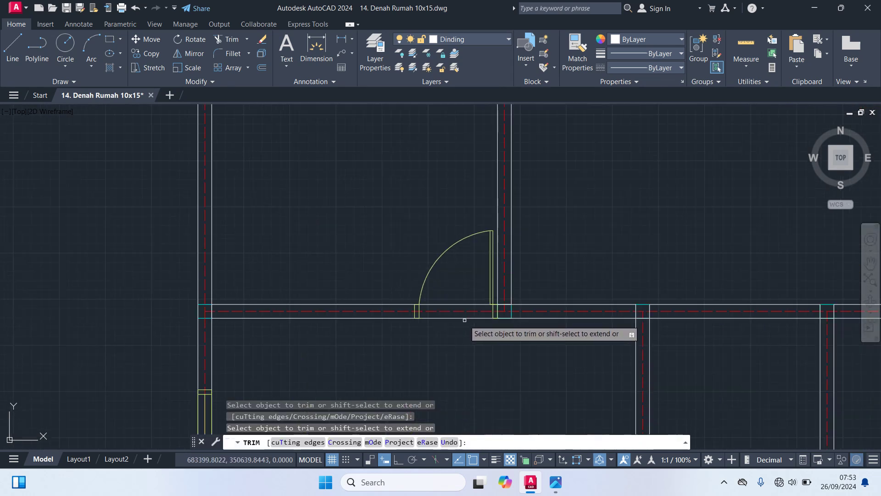
scroll(466, 322, down, 5)
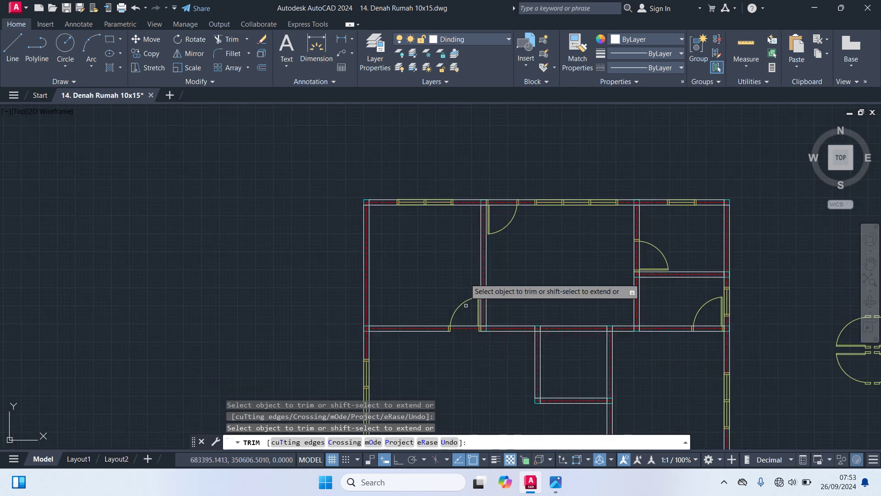
scroll(522, 188, up, 5)
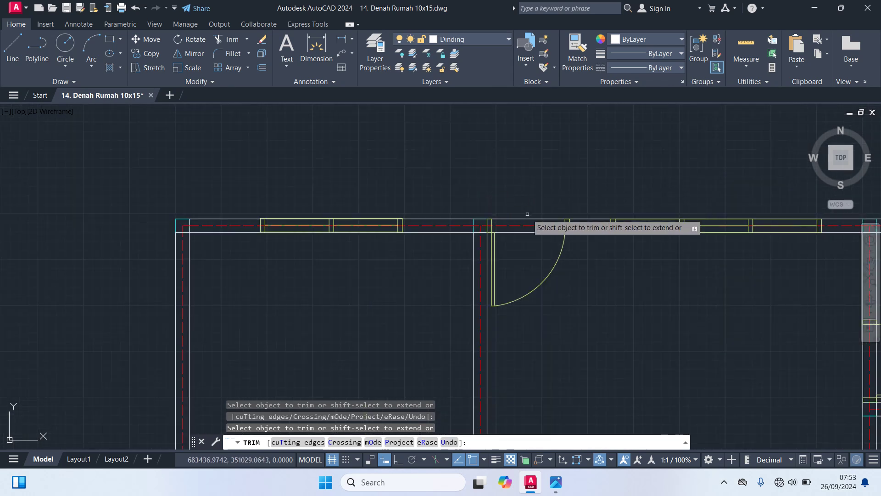
scroll(551, 257, down, 5)
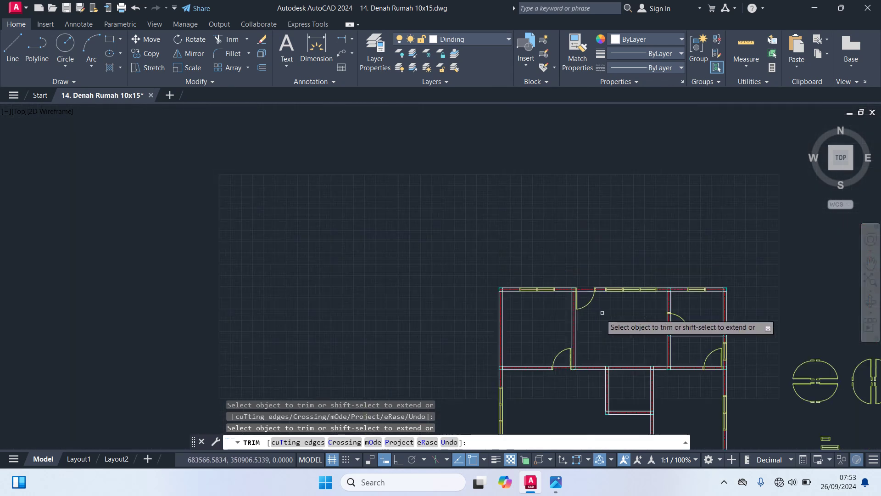
scroll(527, 276, up, 6)
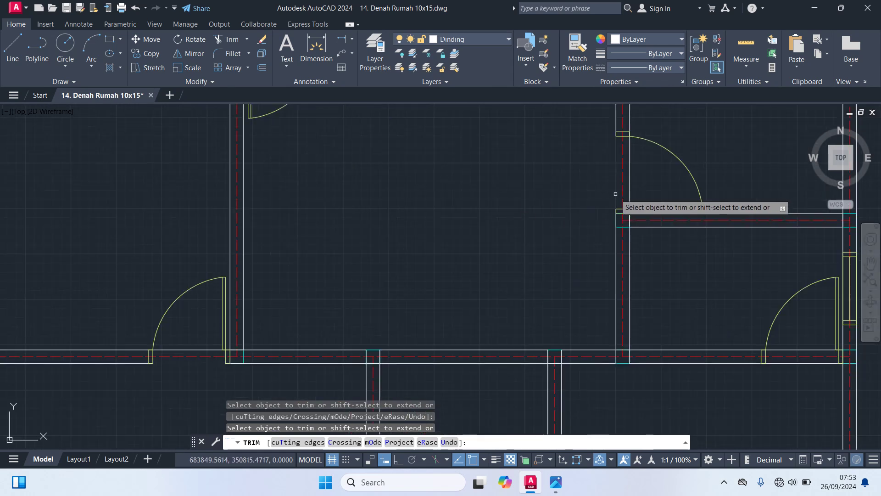
scroll(528, 240, down, 5)
scroll(526, 241, up, 5)
scroll(526, 242, up, 2)
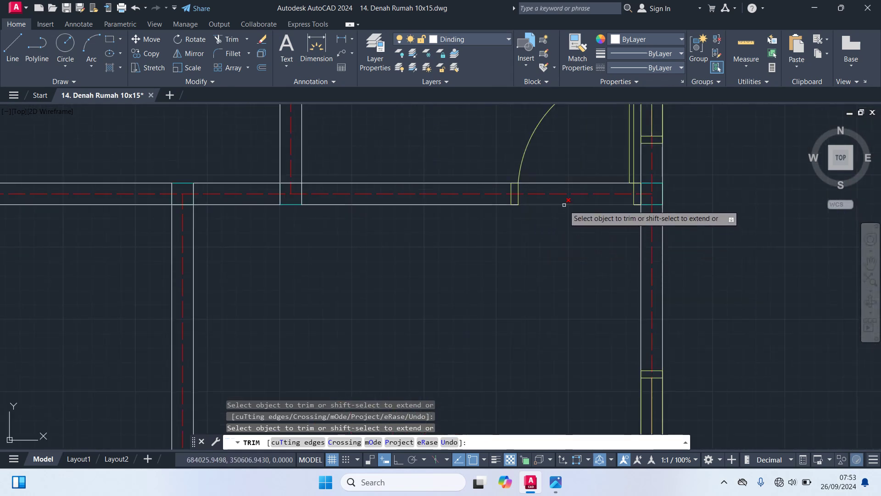
scroll(544, 264, down, 6)
scroll(544, 266, up, 1)
scroll(541, 281, up, 5)
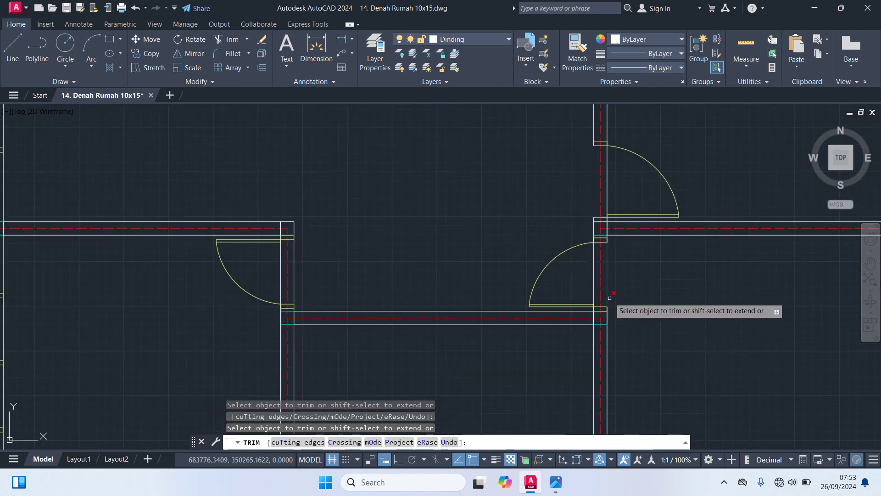
- Trim wall lines beside the left door, between the double doors, and beside the right leaf
click(293, 280)
scroll(367, 275, down, 5)
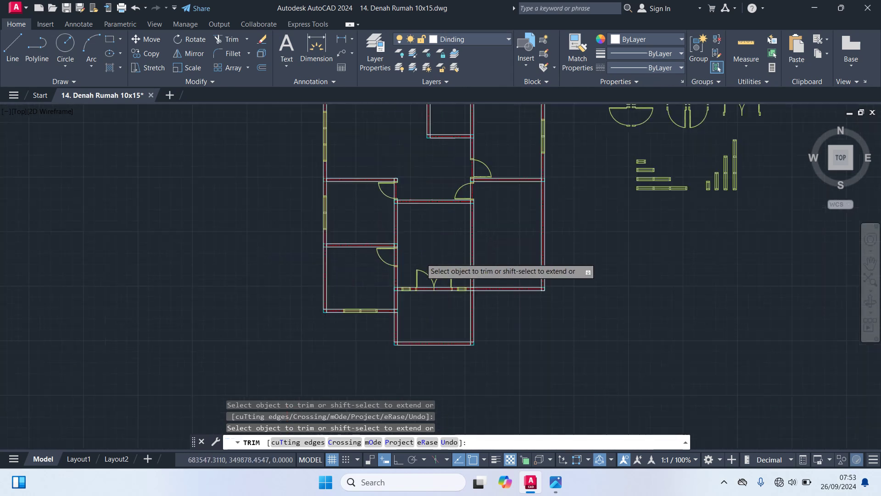
scroll(390, 257, up, 5)
scroll(344, 266, down, 5)
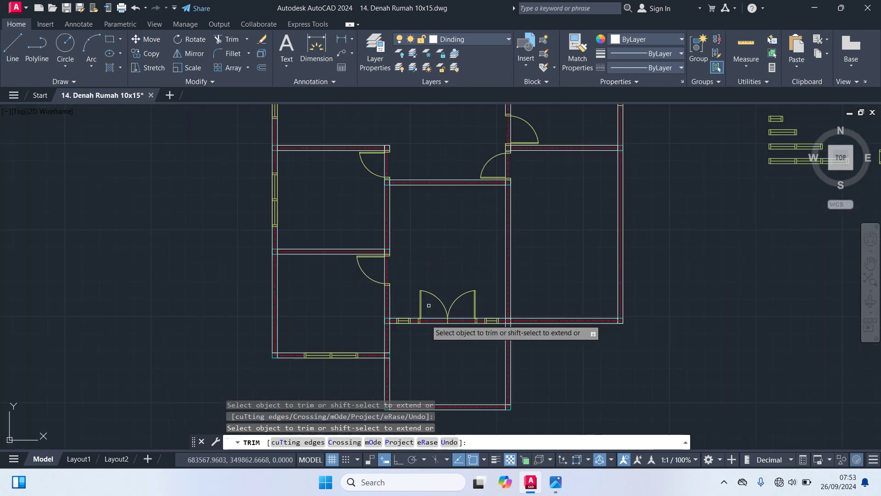
scroll(433, 330, up, 5)
click(430, 312)
click(502, 309)
scroll(480, 350, down, 5)
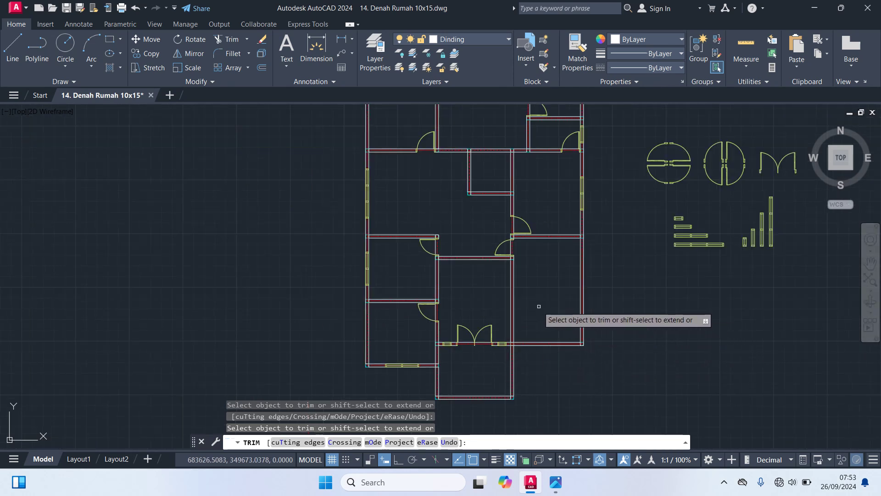
middle_drag(537, 306, 542, 362)
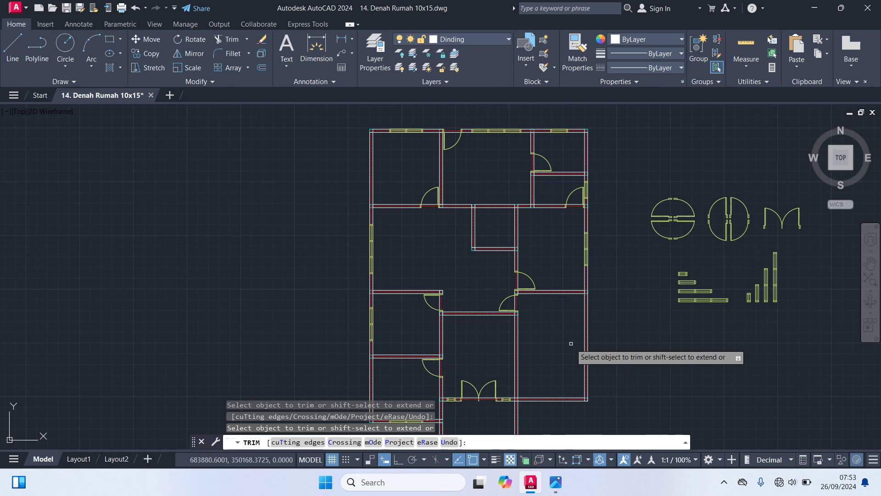
key(Return)
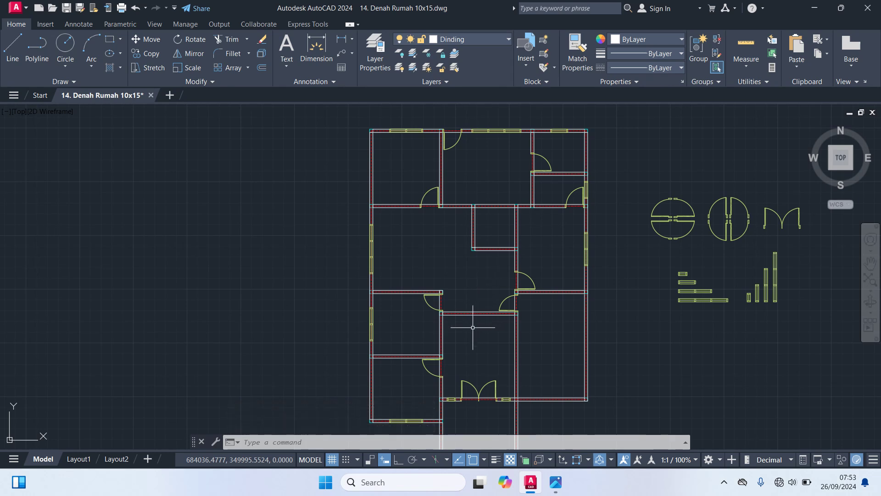
scroll(462, 311, up, 6)
- Draw a vertical line up from the wall corner
scroll(388, 299, up, 4)
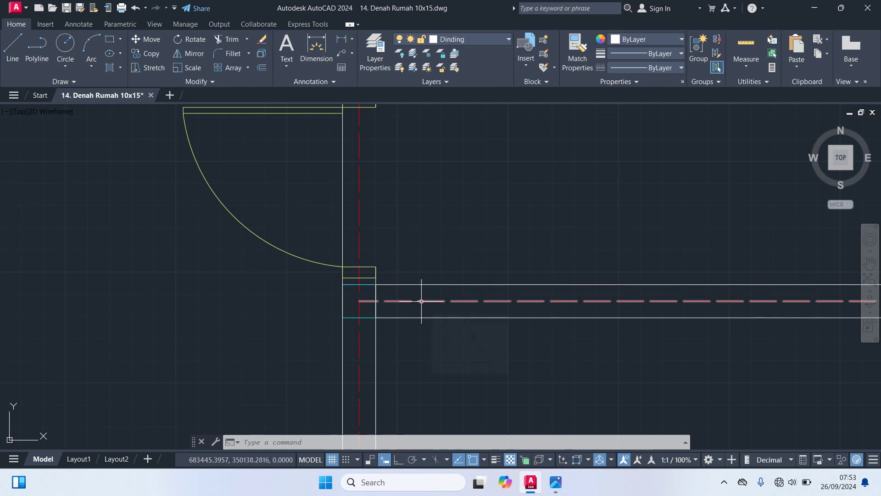
text(L)
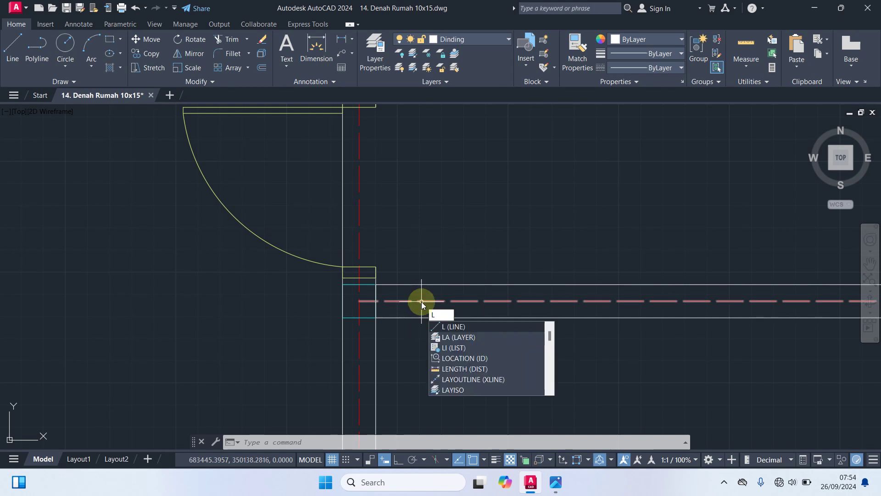
key(Return)
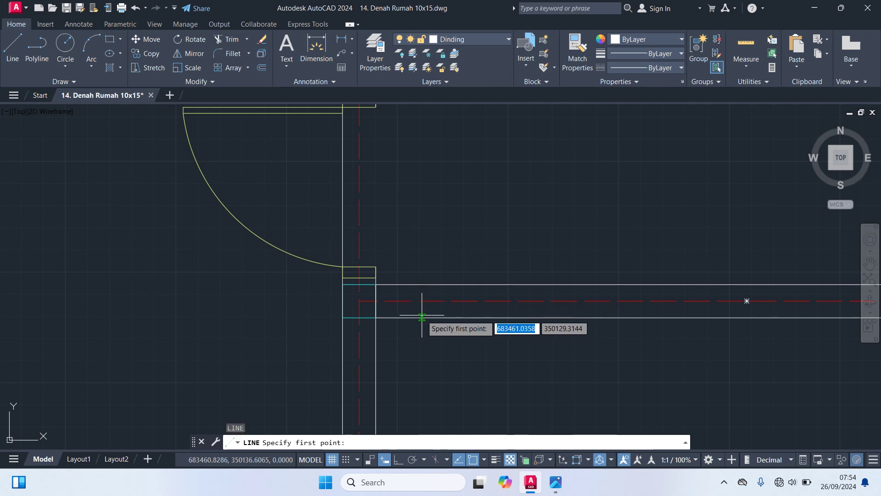
scroll(394, 285, up, 4)
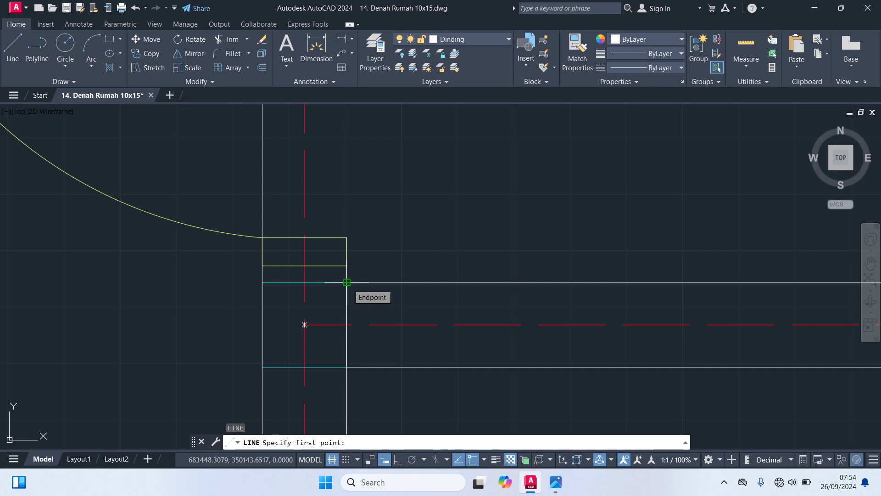
click(347, 282)
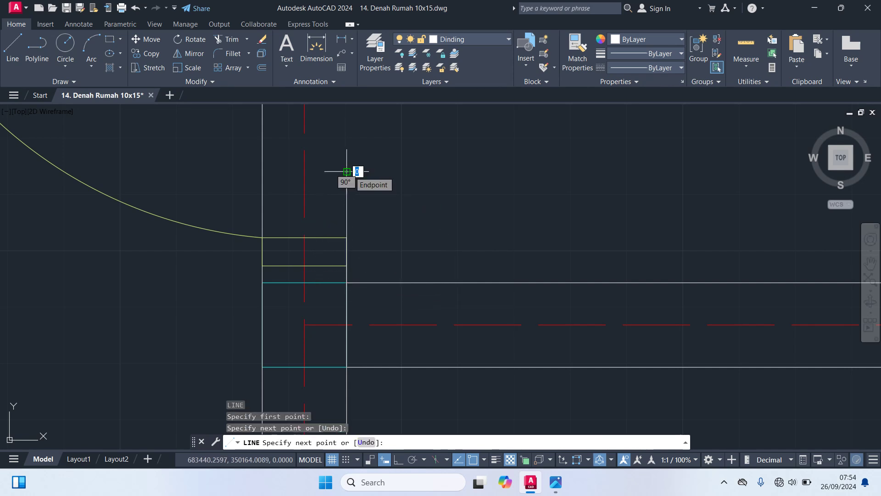
key(Escape)
- Move the vertical line 80 units to the right with Ortho on
click(347, 193)
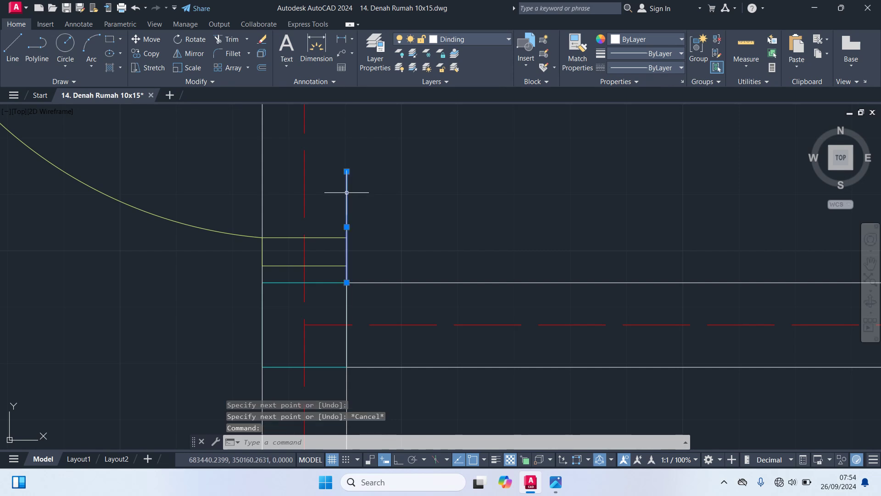
text(m)
key(Return)
scroll(371, 299, up, 2)
click(334, 272)
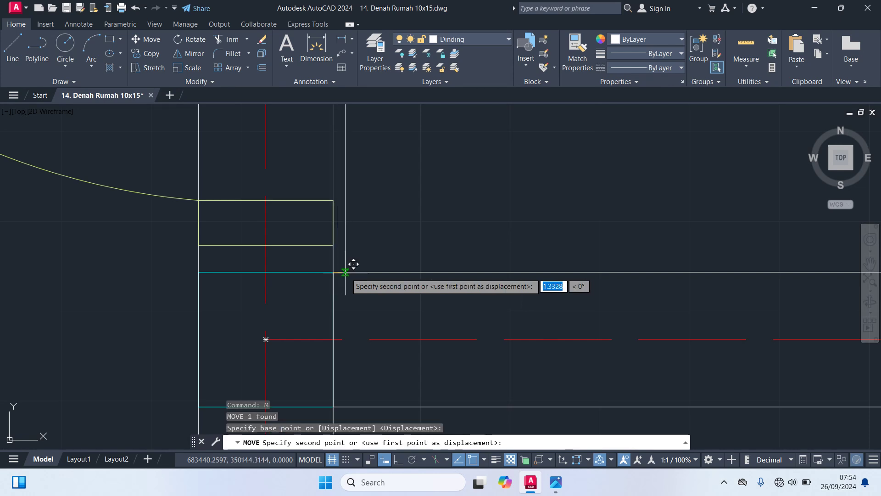
key(F8)
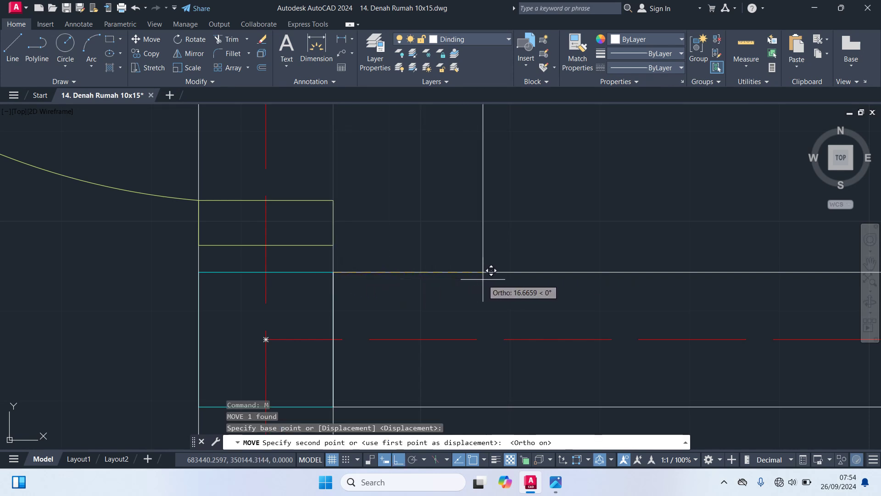
text(80)
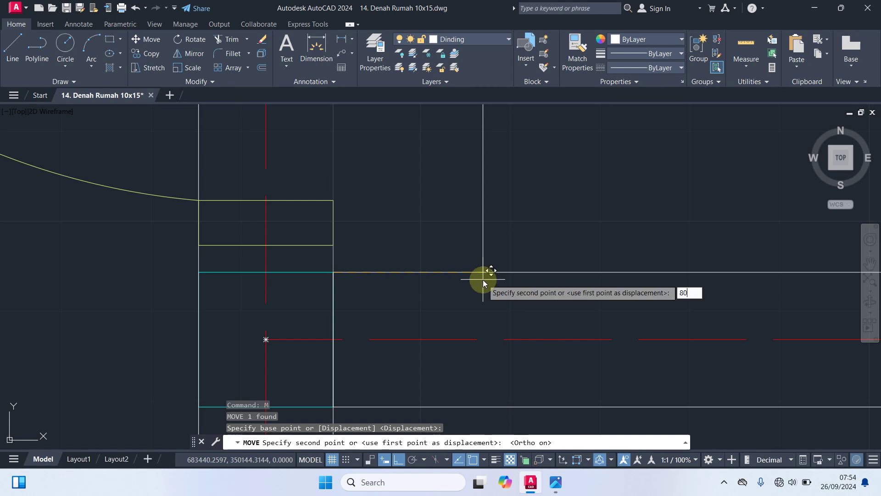
key(Return)
scroll(509, 306, down, 5)
middle_drag(625, 278, 581, 217)
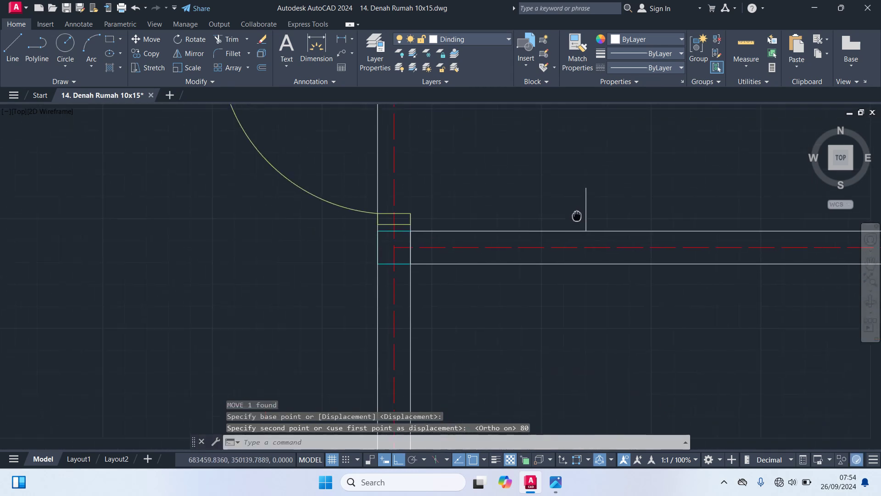
- Drop the short line down so it crosses the horizontal wall
click(591, 203)
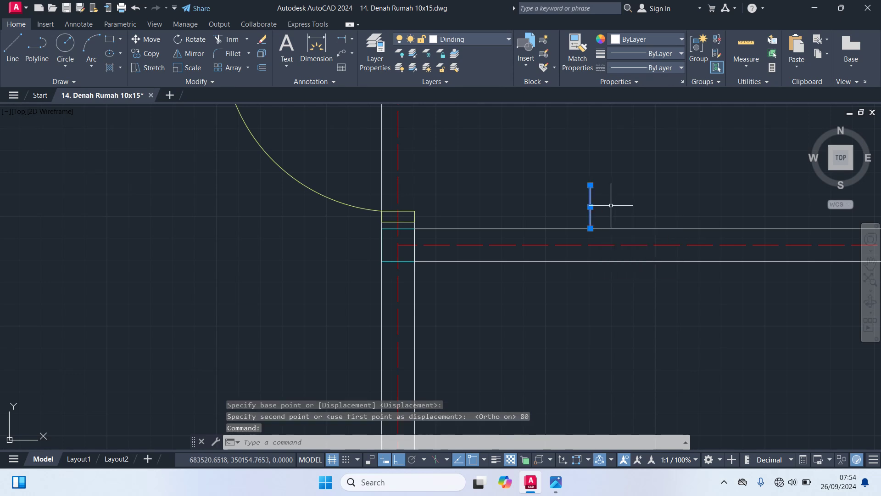
text(m)
key(Return)
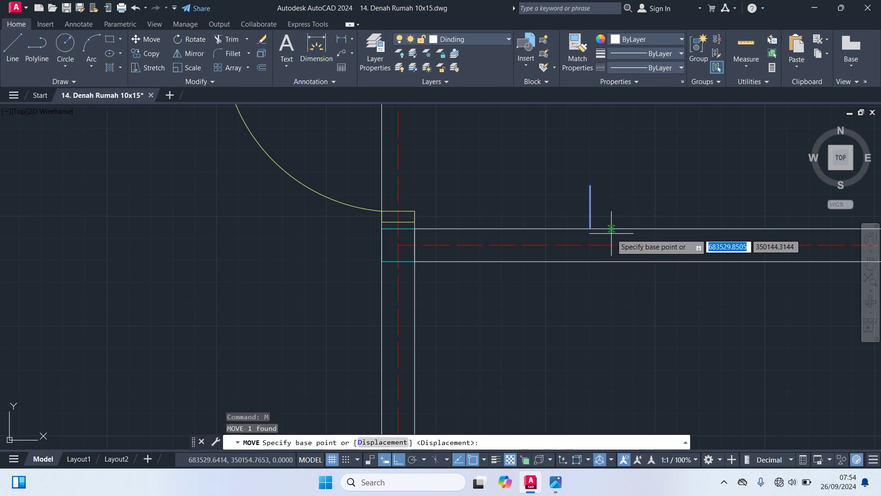
click(591, 228)
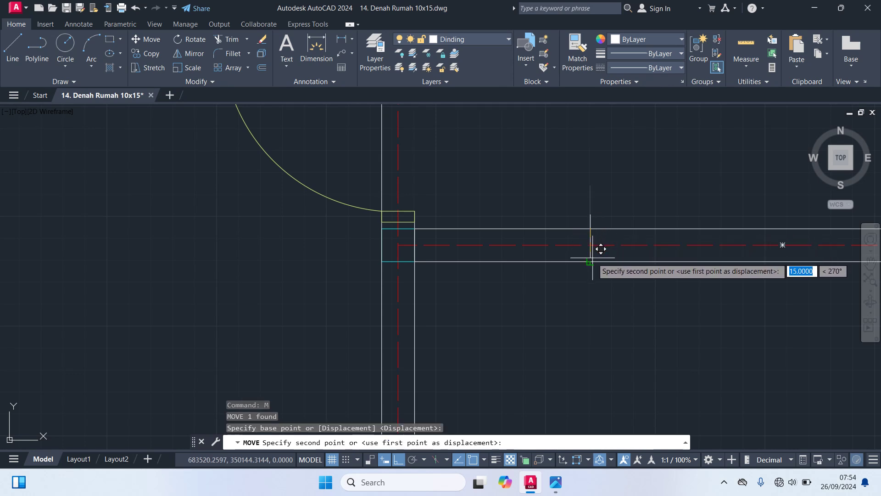
click(593, 258)
scroll(594, 217, up, 4)
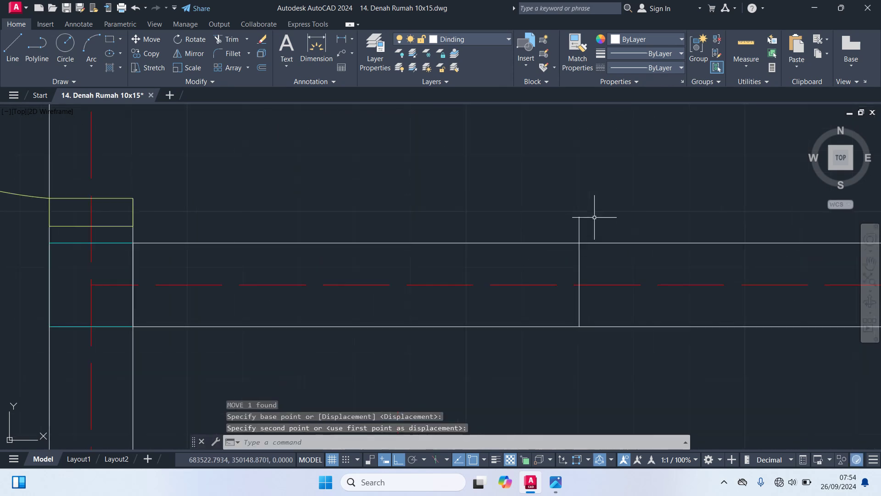
text(t)
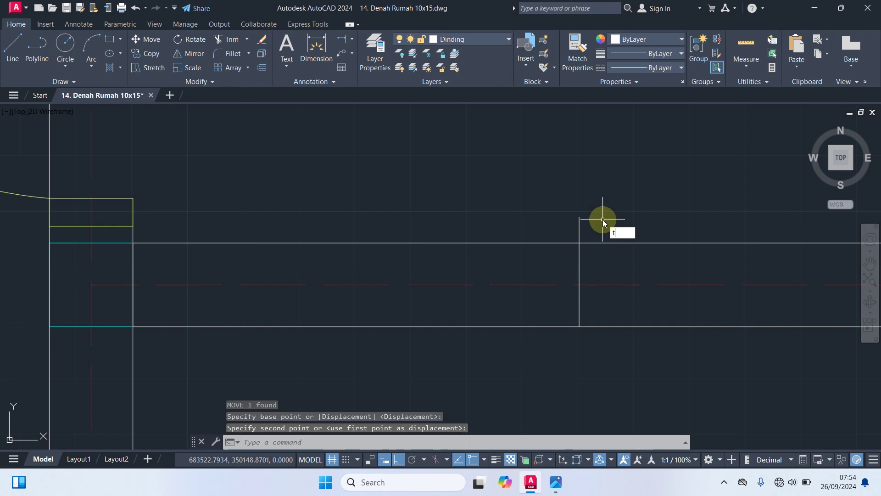
text(r)
key(Return)
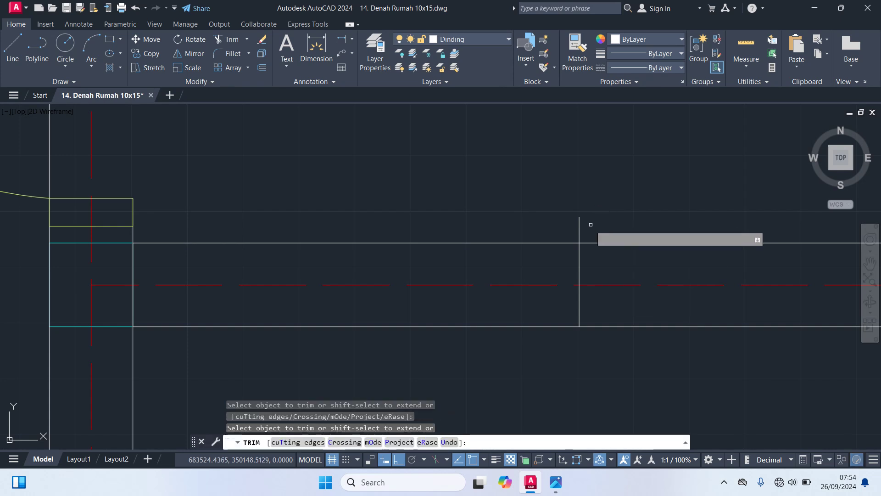
- Trim the line's stub and both wall lines inside the new opening
click(581, 230)
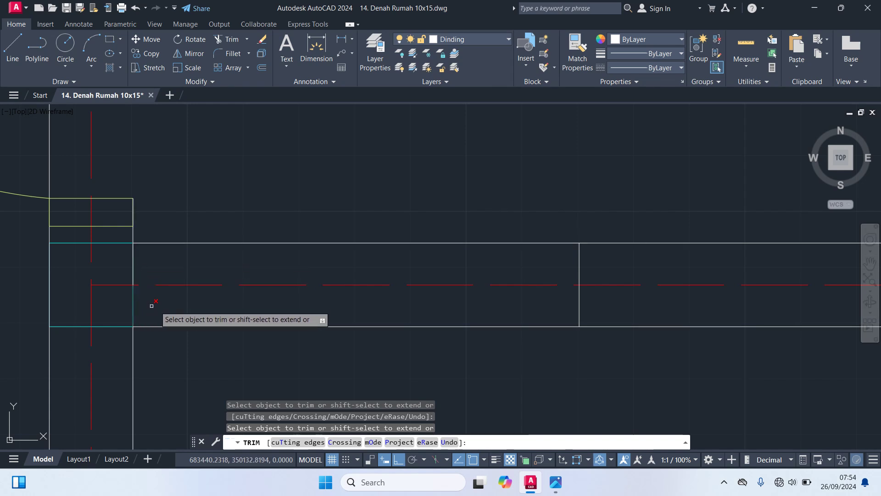
click(173, 243)
click(202, 327)
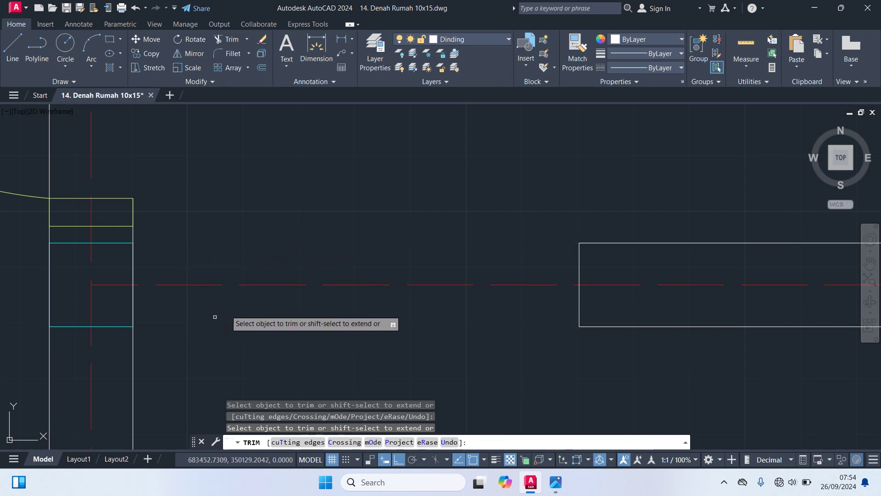
scroll(295, 265, down, 5)
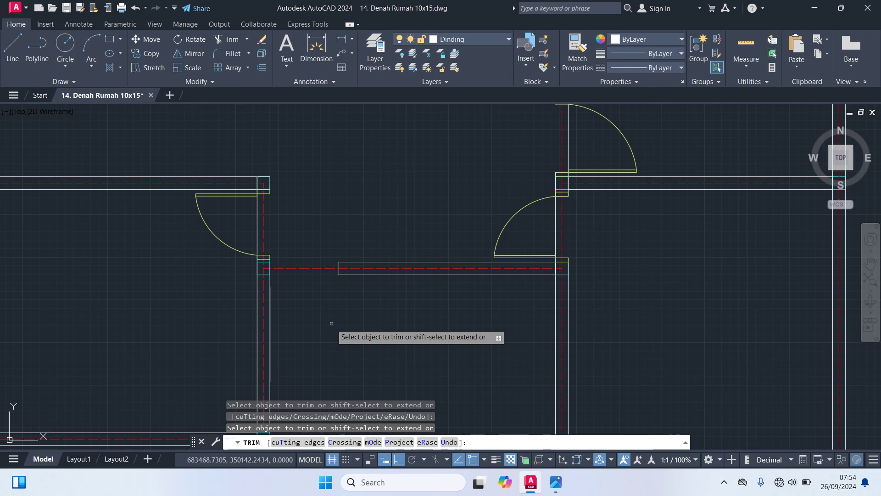
key(Escape)
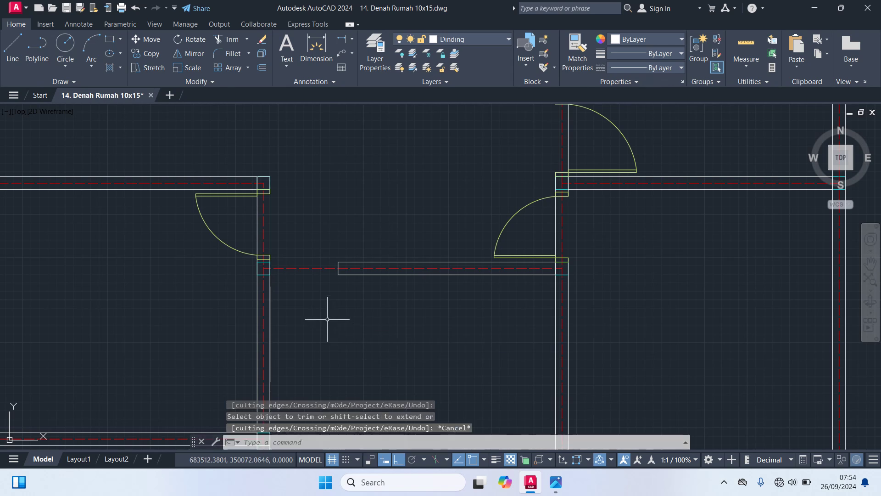
scroll(265, 272, up, 5)
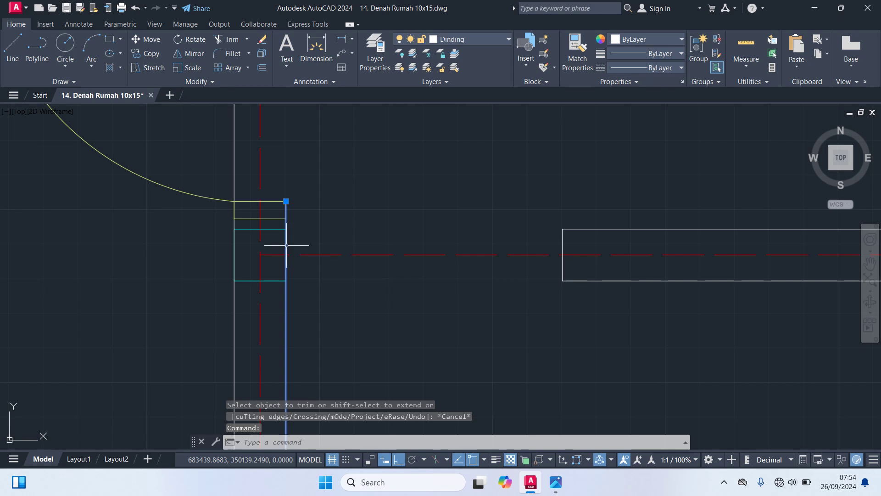
key(Escape)
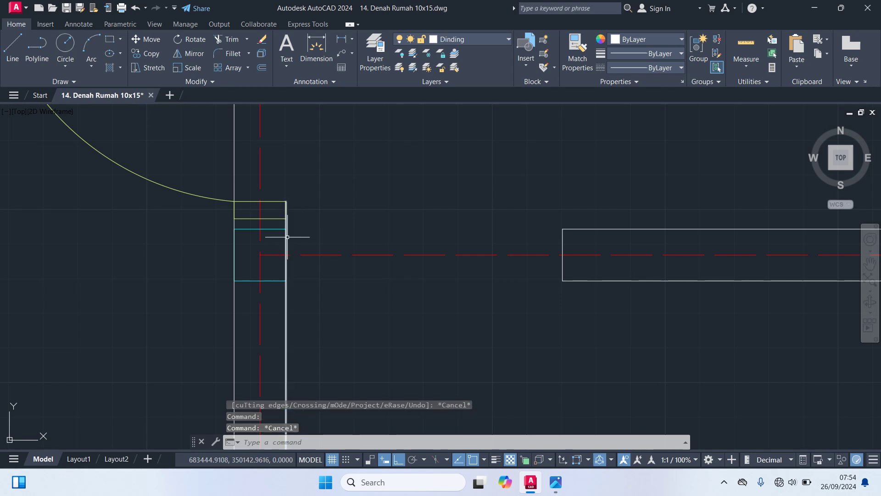
click(287, 305)
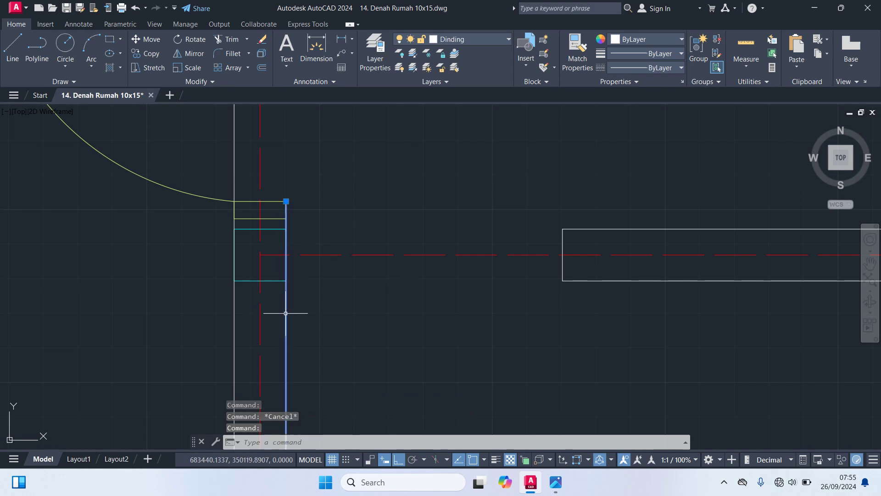
click(286, 201)
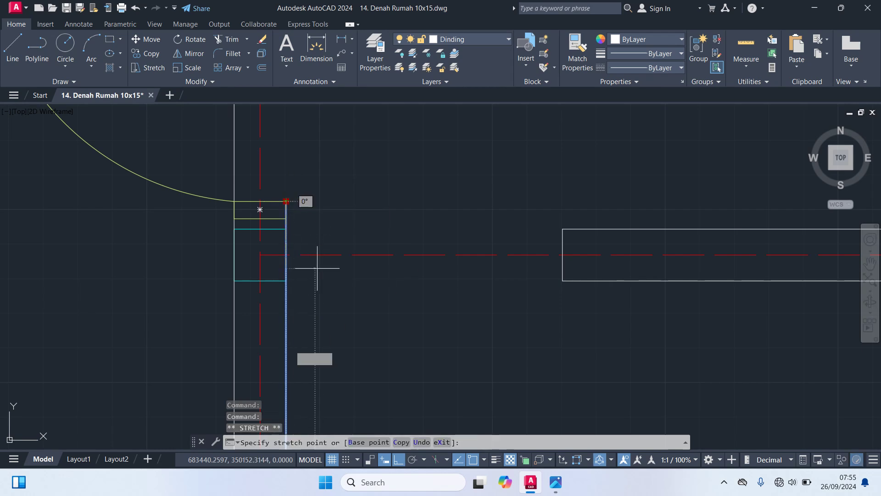
key(Escape)
key(Escape)
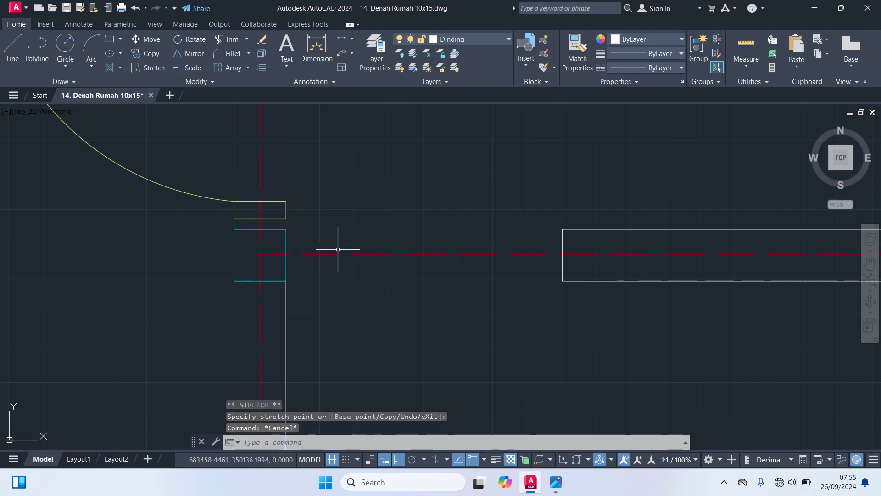
scroll(322, 270, down, 3)
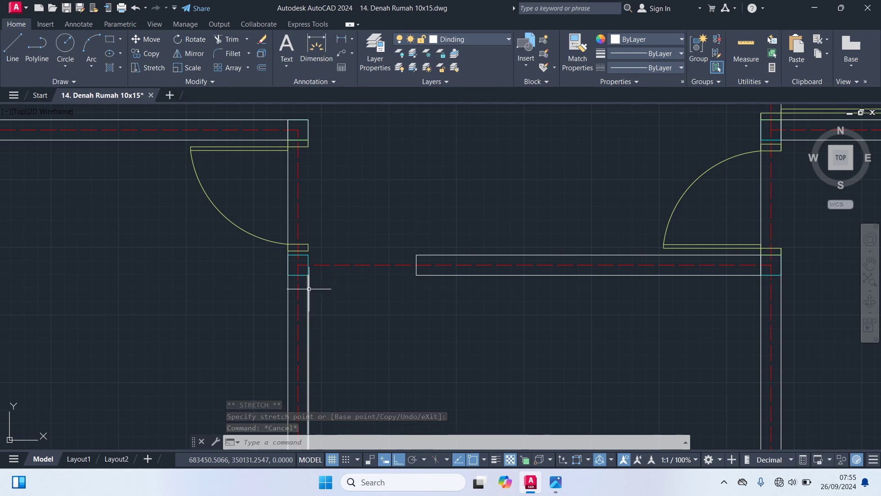
click(308, 277)
click(307, 275)
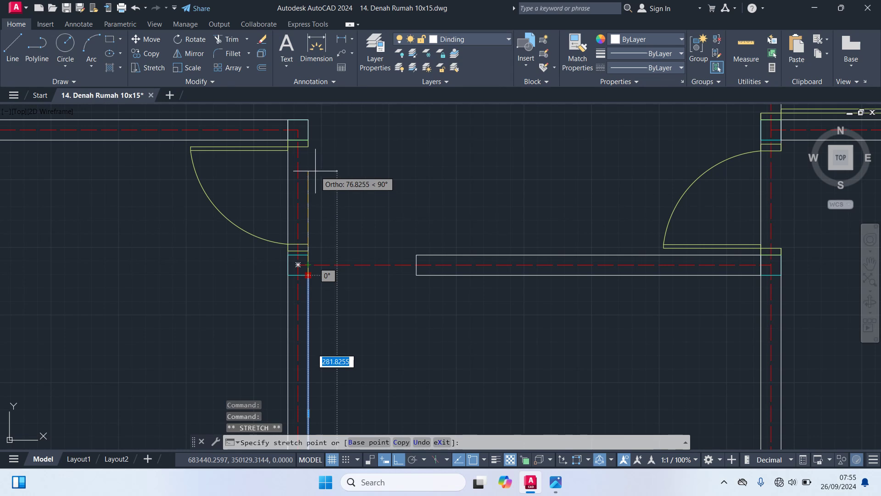
middle_drag(316, 178, 333, 250)
scroll(332, 249, up, 2)
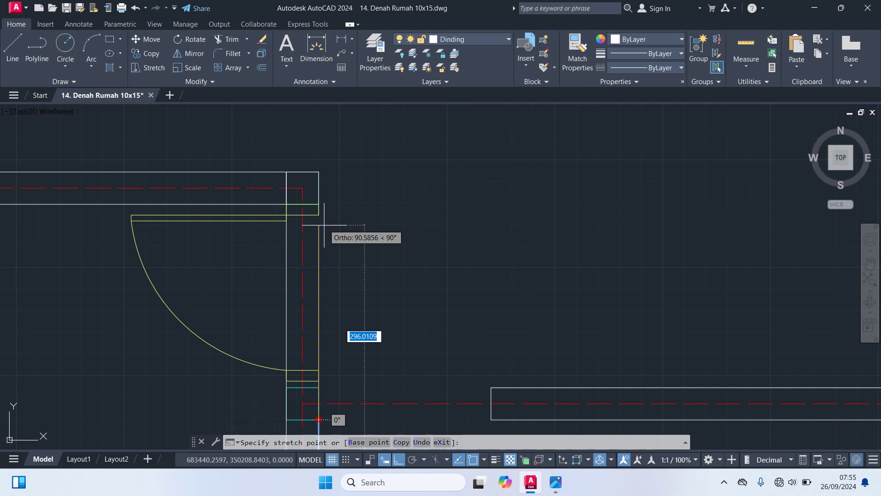
key(Down)
key(Escape)
key(Escape)
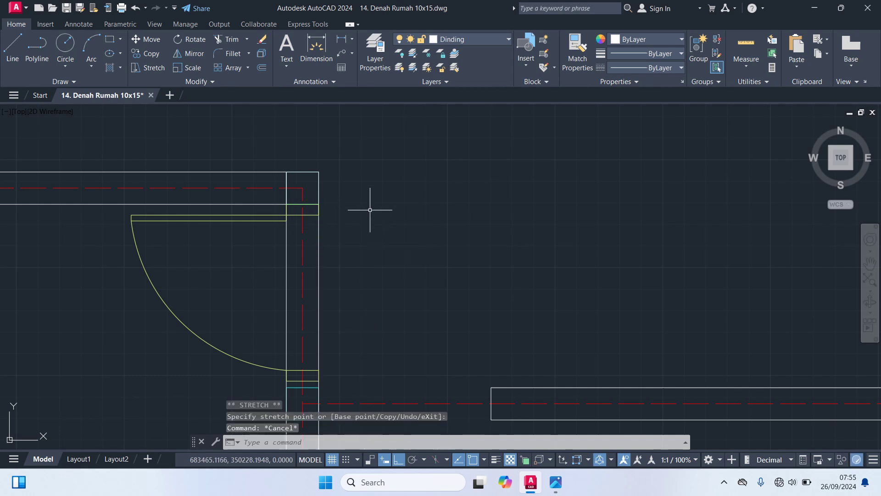
scroll(370, 210, down, 5)
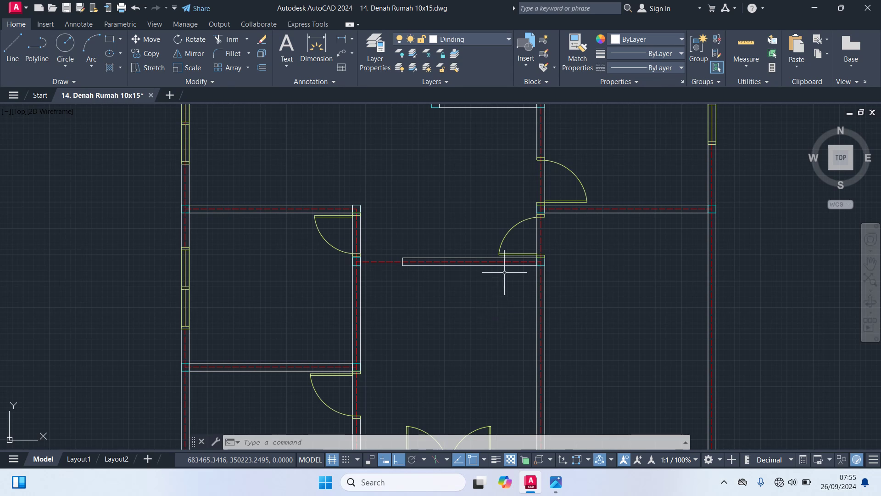
- Copy the short partition's end line up into the horizontal wall above
scroll(508, 275, down, 3)
scroll(481, 240, up, 1)
scroll(387, 239, up, 2)
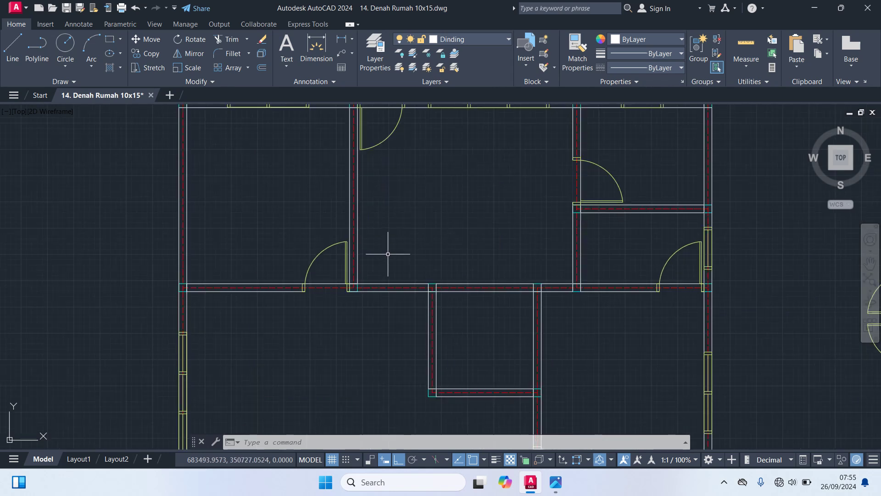
scroll(380, 321, down, 2)
middle_drag(374, 338, 389, 144)
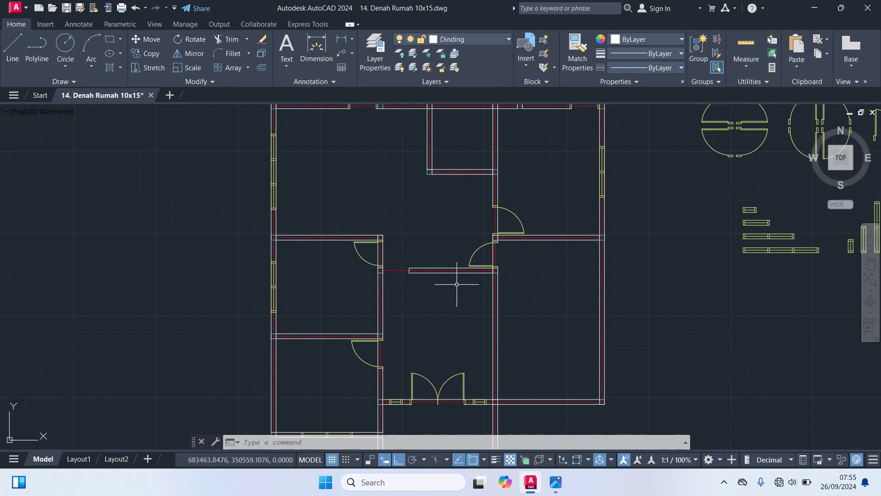
scroll(414, 273, up, 5)
click(382, 239)
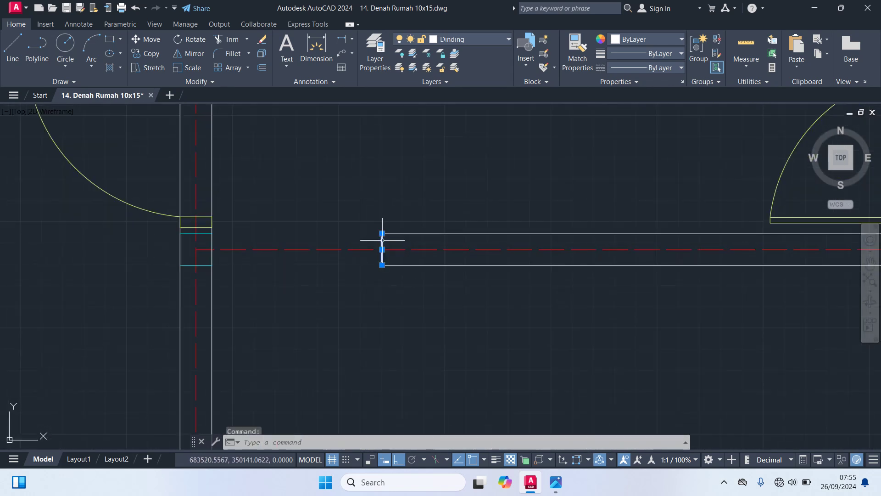
text(co)
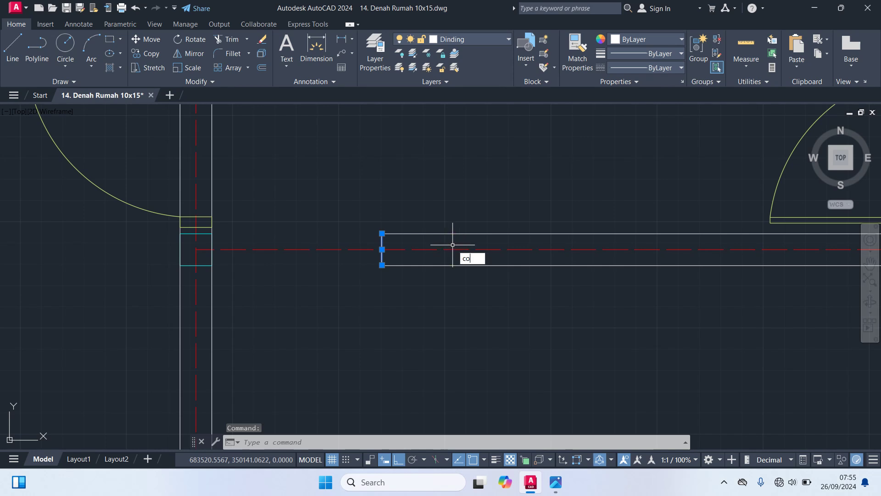
key(Return)
click(382, 234)
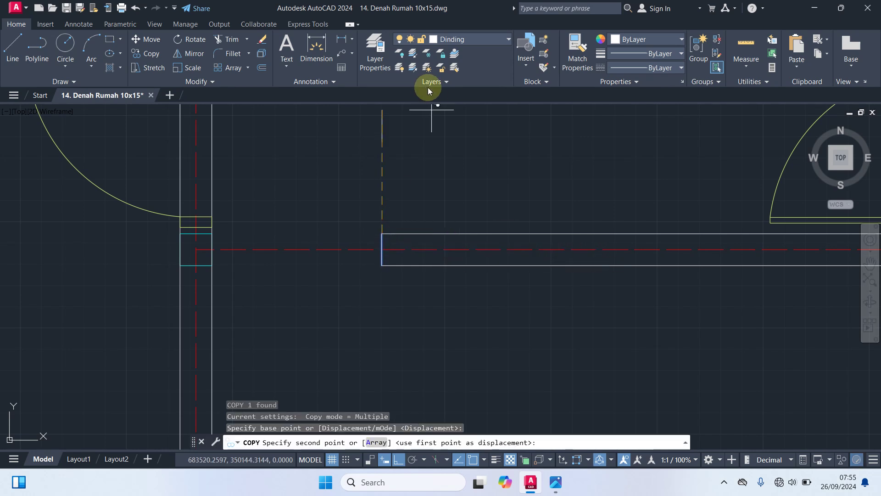
scroll(367, 222, down, 4)
scroll(386, 174, down, 3)
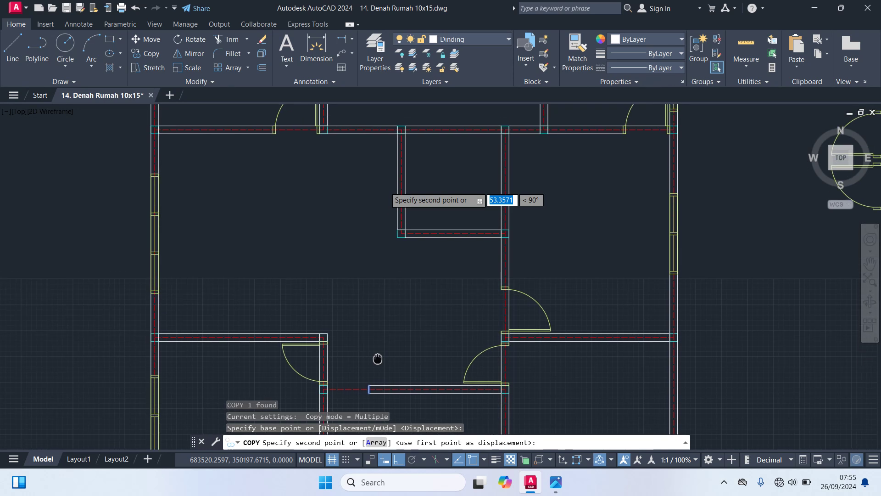
scroll(384, 197, up, 1)
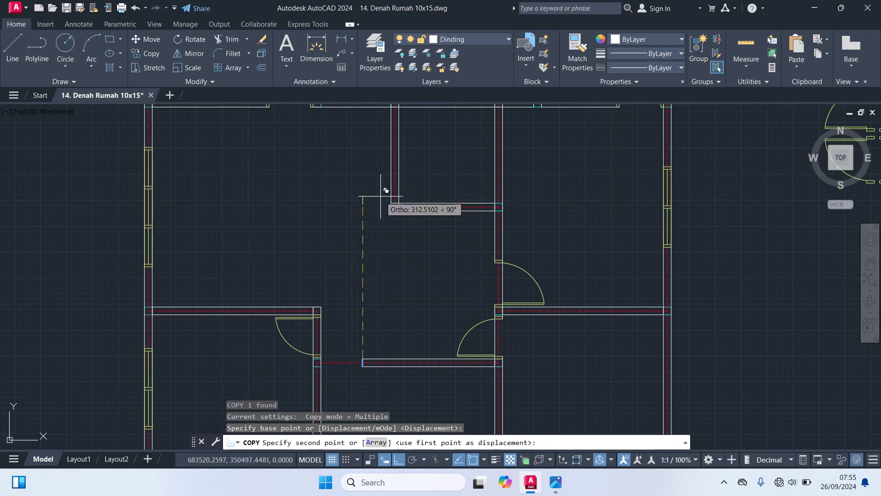
middle_drag(382, 198, 371, 354)
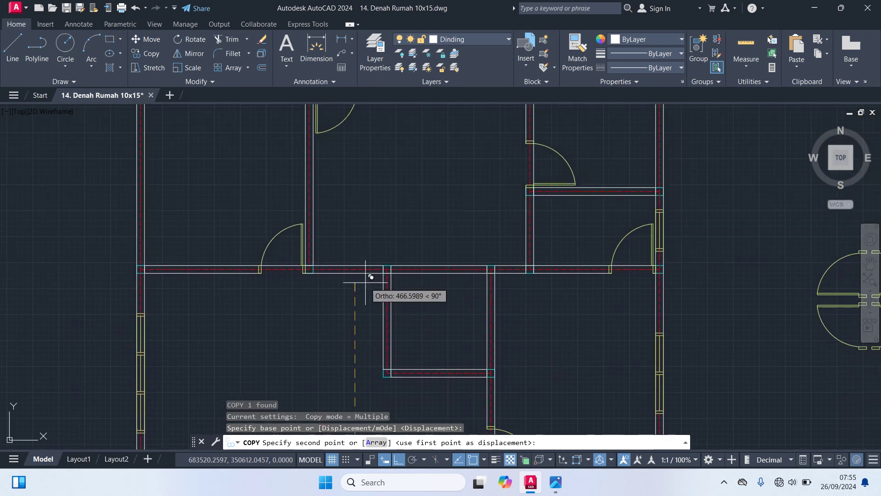
scroll(369, 290, up, 4)
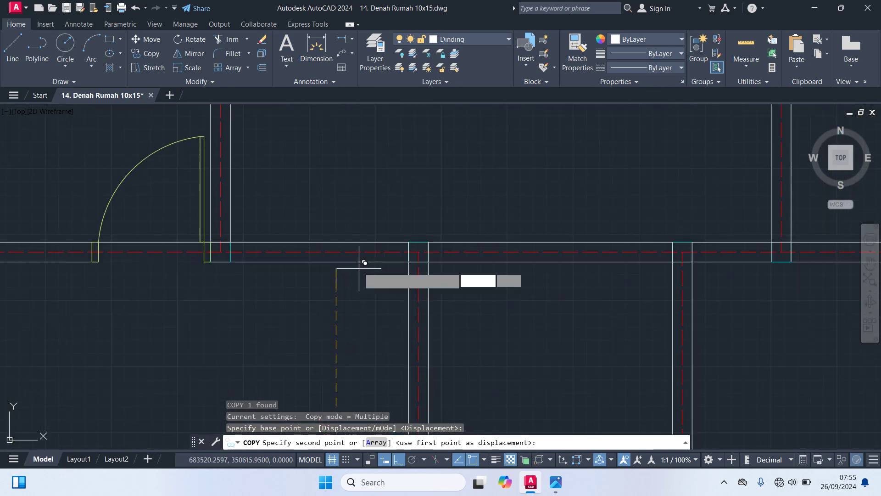
click(339, 238)
key(Escape)
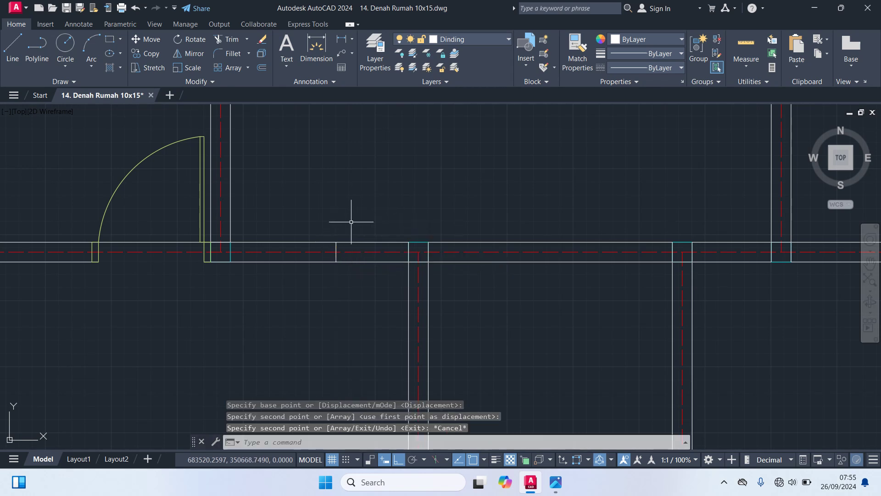
- Trim the upper and lower wall lines to open the gap
middle_drag(291, 230, 338, 295)
scroll(339, 295, up, 2)
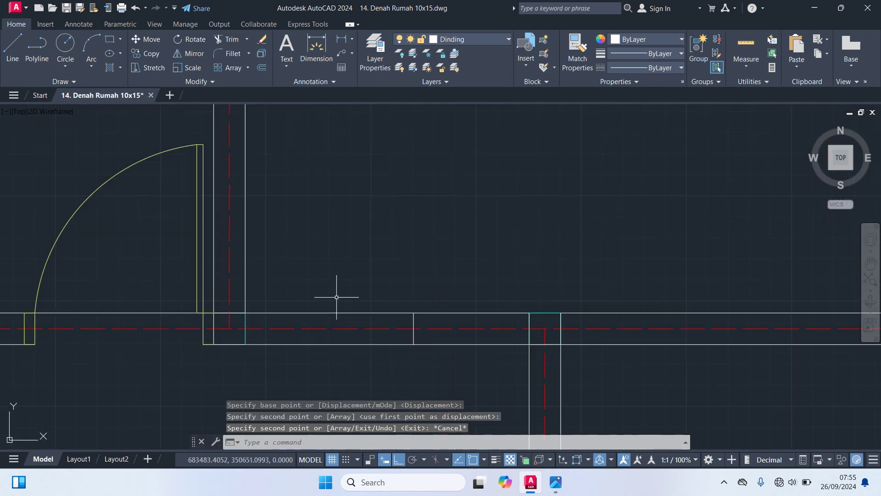
text(tr)
key(Return)
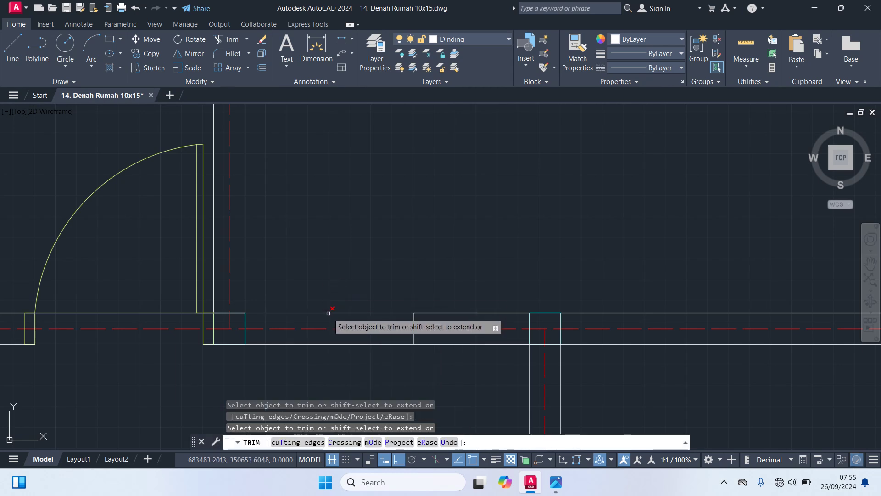
click(328, 313)
click(332, 344)
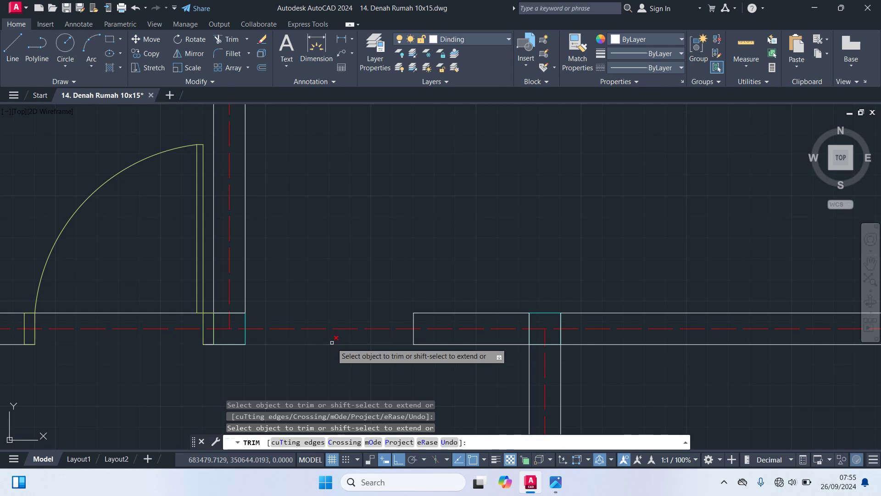
key(Return)
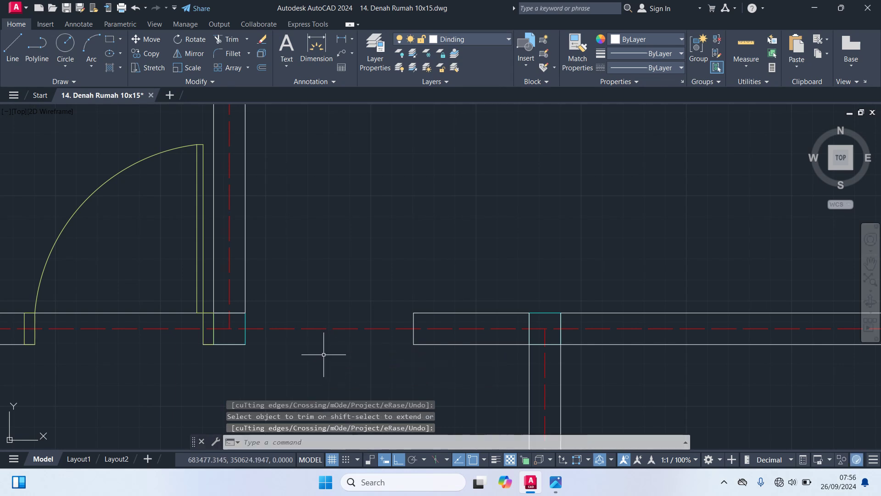
- Start a DIM dimension from the wall corner
text(dim)
key(Return)
scroll(407, 349, up, 2)
key(Return)
click(417, 316)
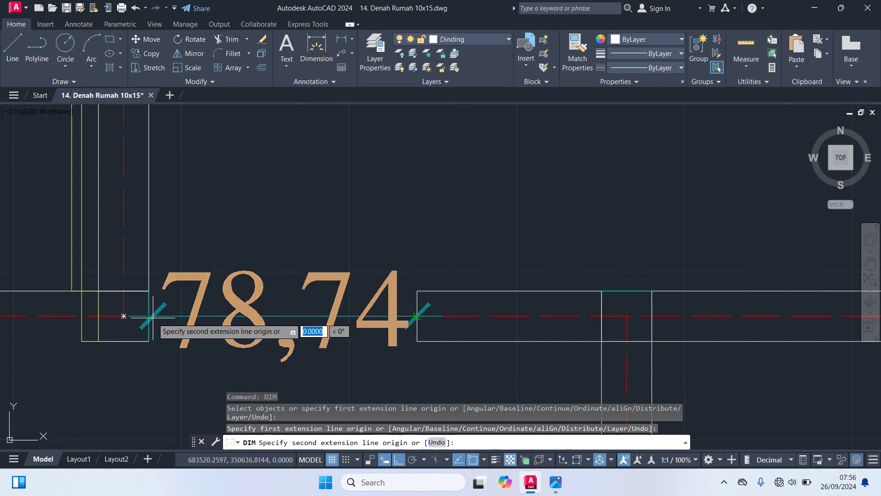
key(Escape)
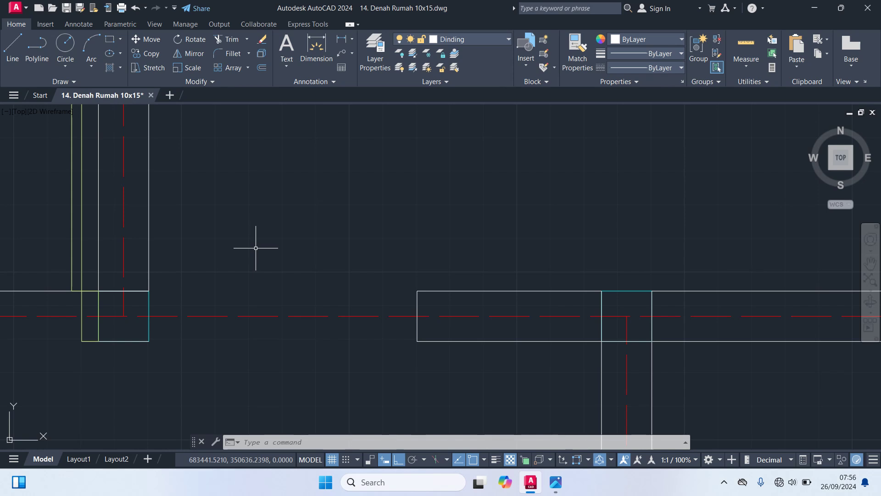
scroll(266, 237, down, 5)
scroll(340, 273, up, 1)
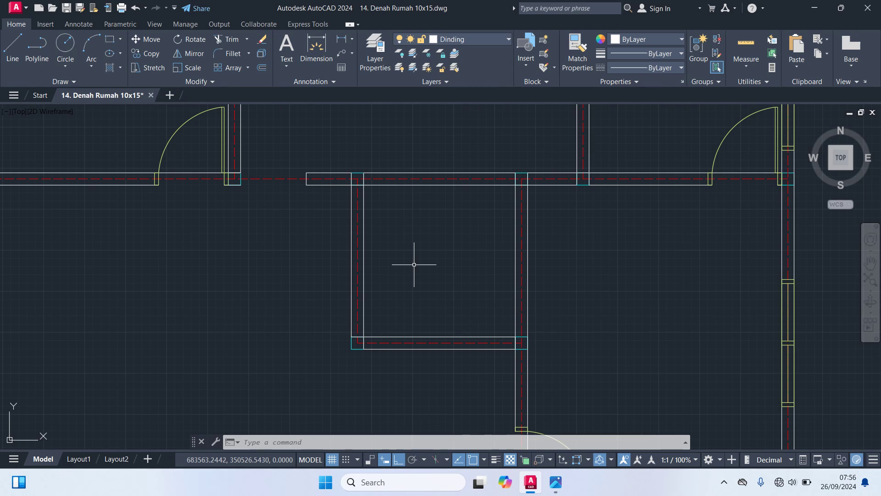
- Draw a short jamb line across the room's left wall, from its left edge to its right edge
text(l)
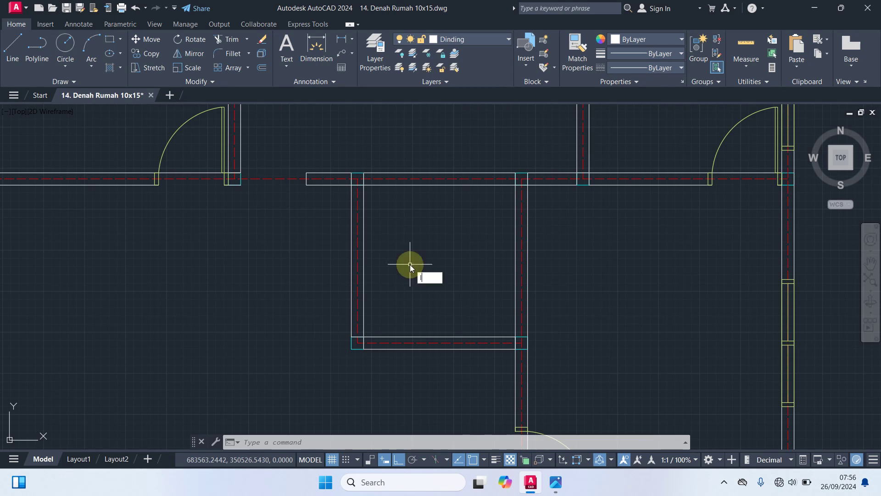
key(Return)
scroll(351, 258, up, 4)
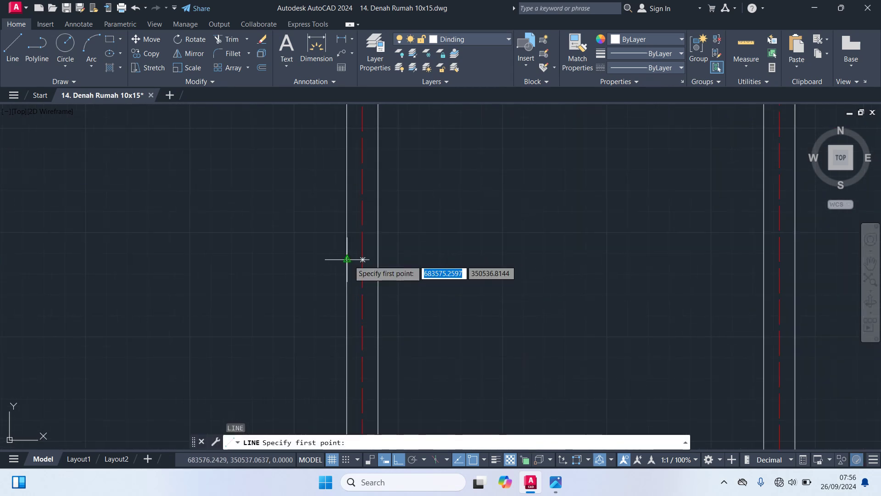
click(351, 258)
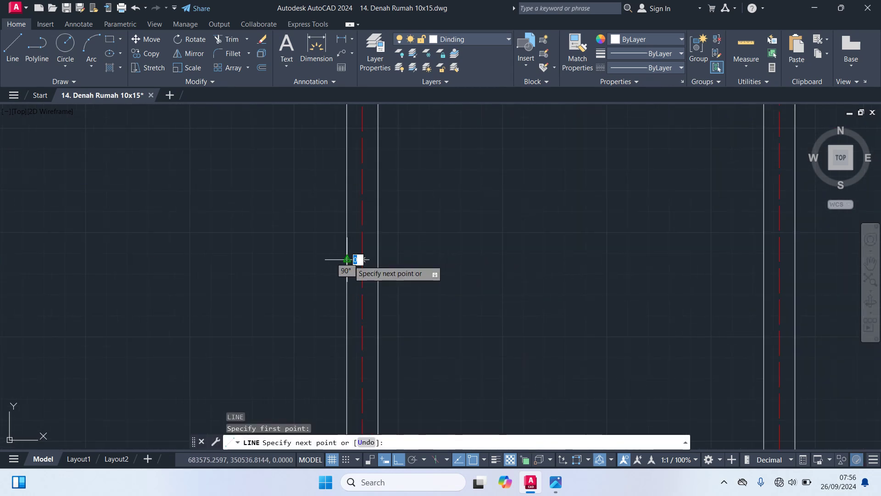
click(378, 260)
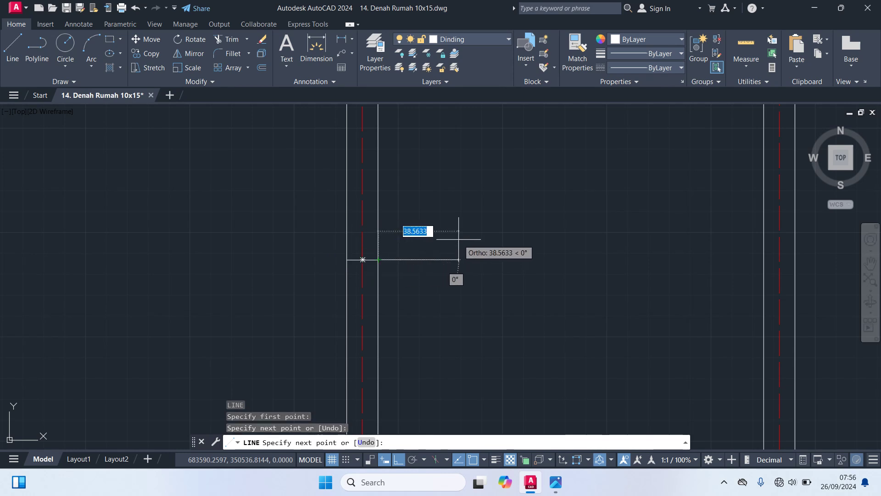
key(Escape)
scroll(458, 257, down, 4)
middle_drag(458, 262, 452, 285)
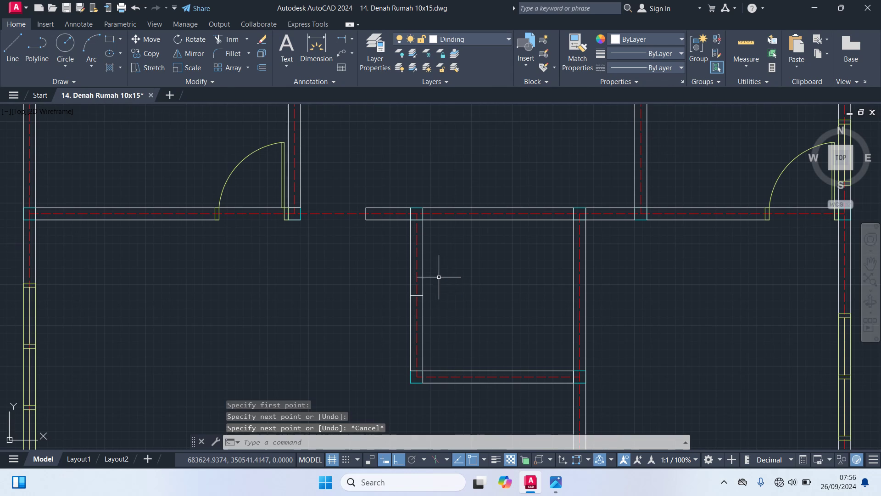
scroll(435, 268, up, 2)
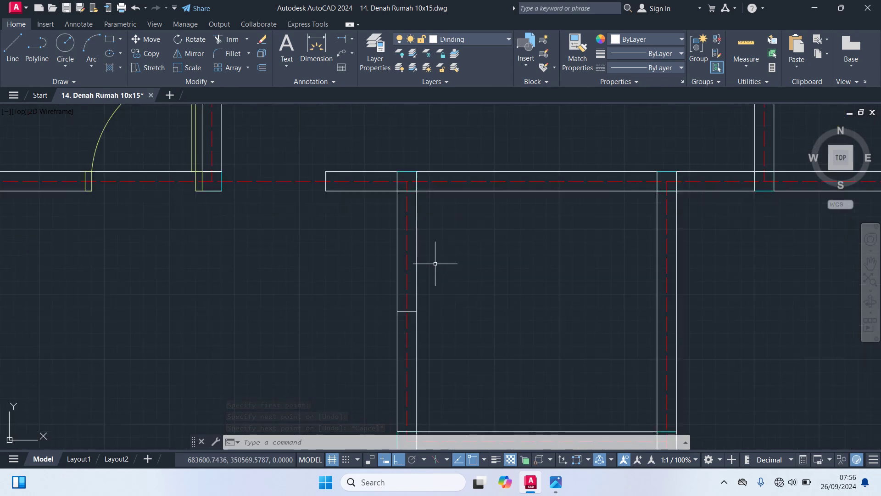
- Start a dimension at the top wall corner to check the wall length, then cancel it
text(dim)
key(Return)
middle_drag(440, 245, 464, 211)
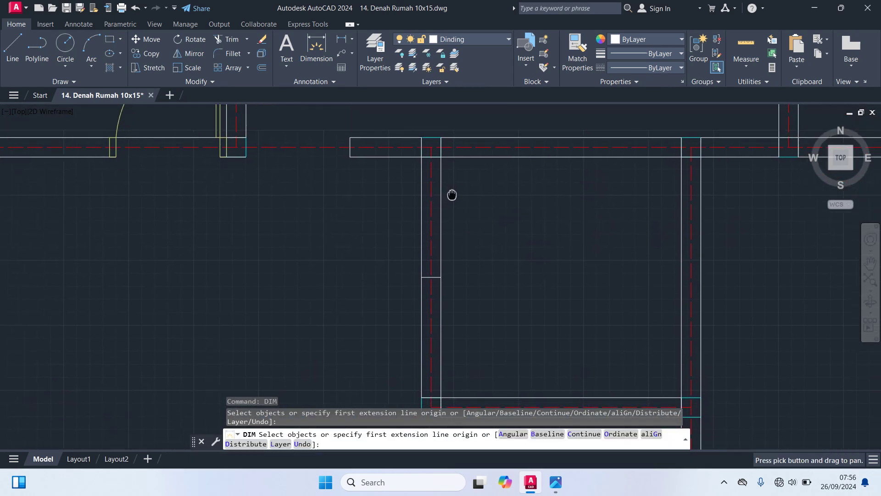
click(432, 147)
middle_drag(431, 397, 466, 347)
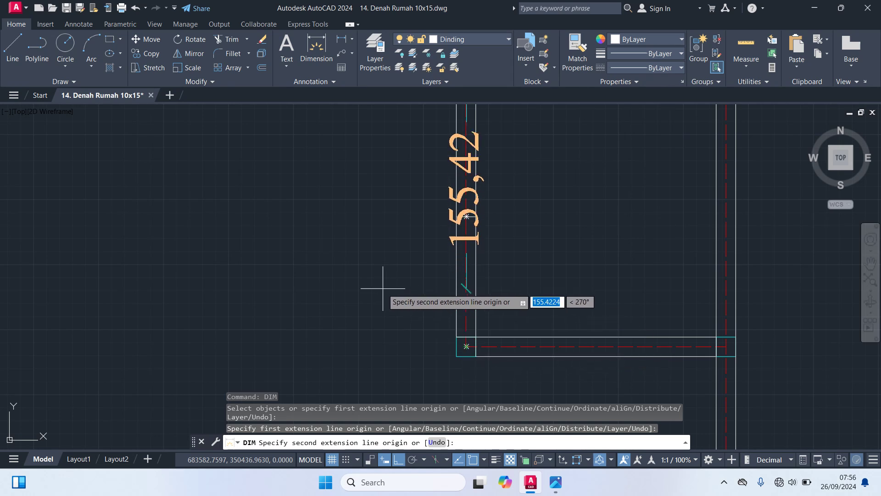
key(Escape)
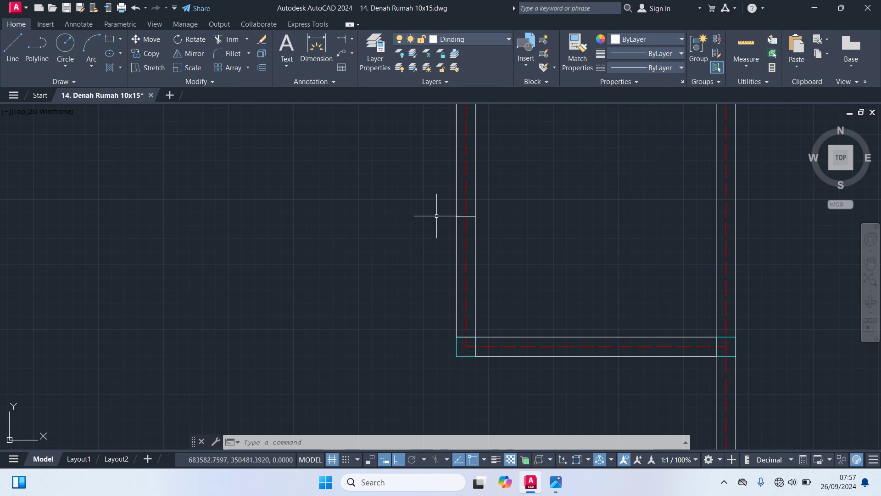
middle_drag(437, 216, 426, 283)
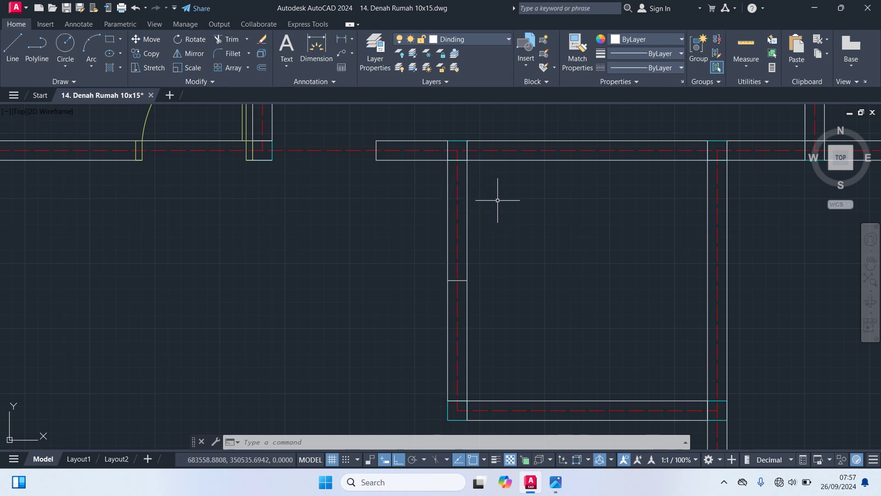
text(L)
- Draw a cross line at the top wall junction and move it 110 units down the wall
key(Return)
middle_drag(497, 200, 489, 282)
scroll(458, 243, up, 2)
click(414, 200)
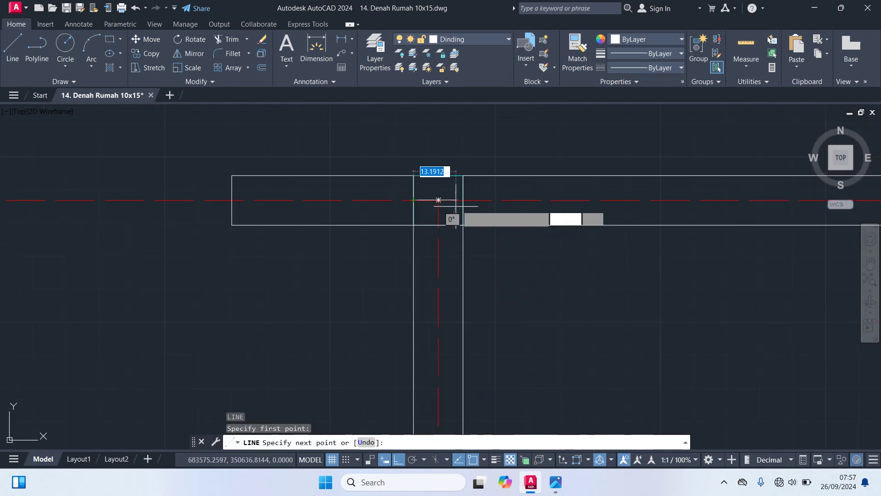
click(463, 200)
key(Escape)
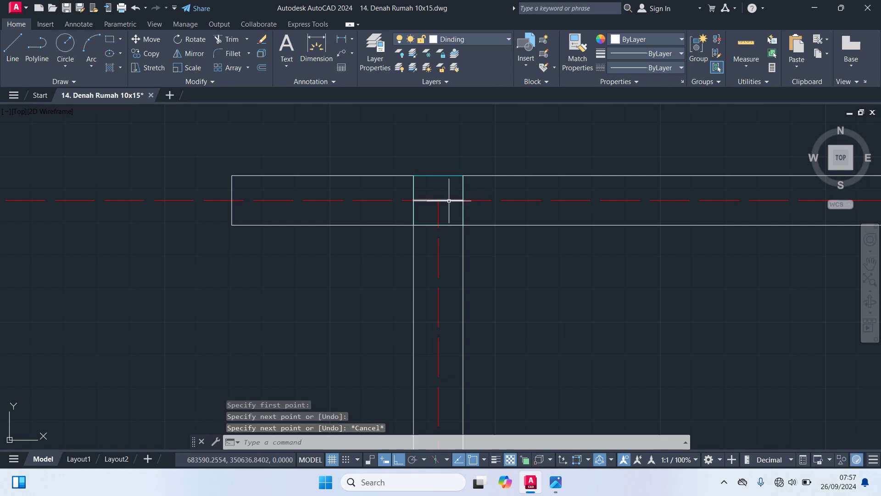
click(449, 201)
text(M)
key(Return)
click(437, 200)
text(110)
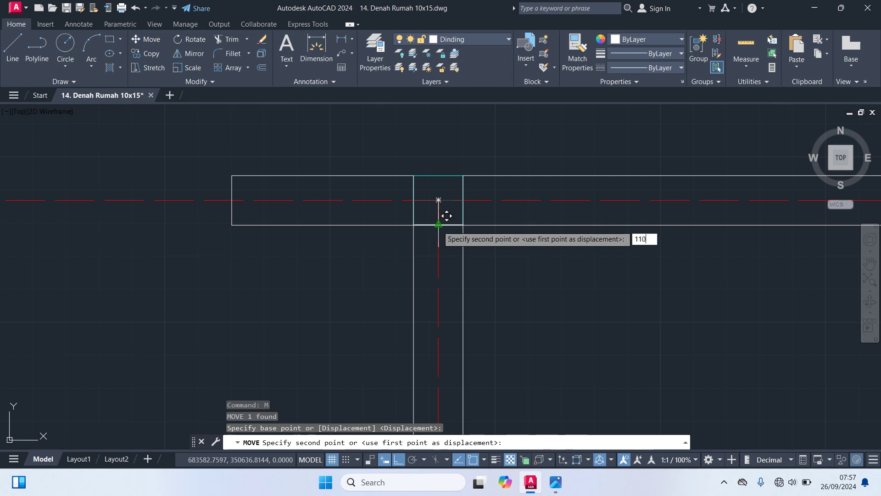
key(Return)
- Draw a cross line at the bottom wall corner and move it 110 units up the wall
scroll(545, 350, down, 2)
middle_drag(545, 350, 502, 178)
mouse_move(505, 308)
middle_down()
mouse_move(494, 218)
mouse_move(499, 183)
middle_up()
text(l)
key(Return)
scroll(451, 365, up, 4)
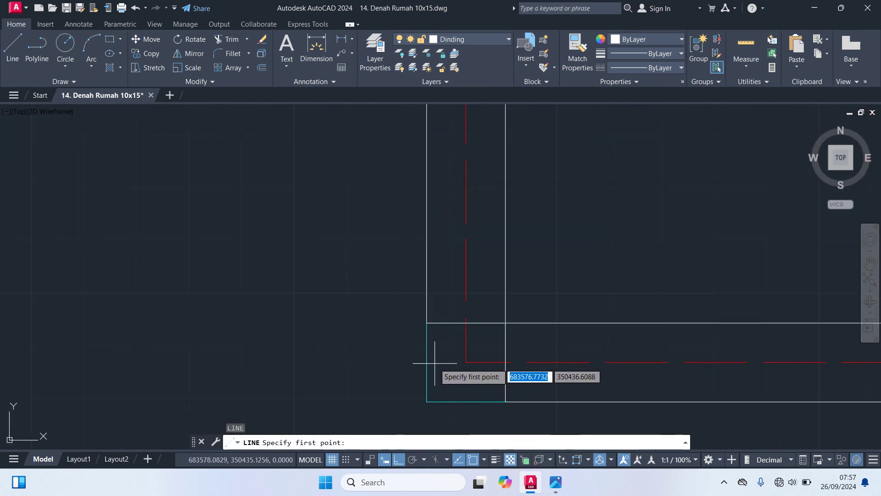
click(426, 362)
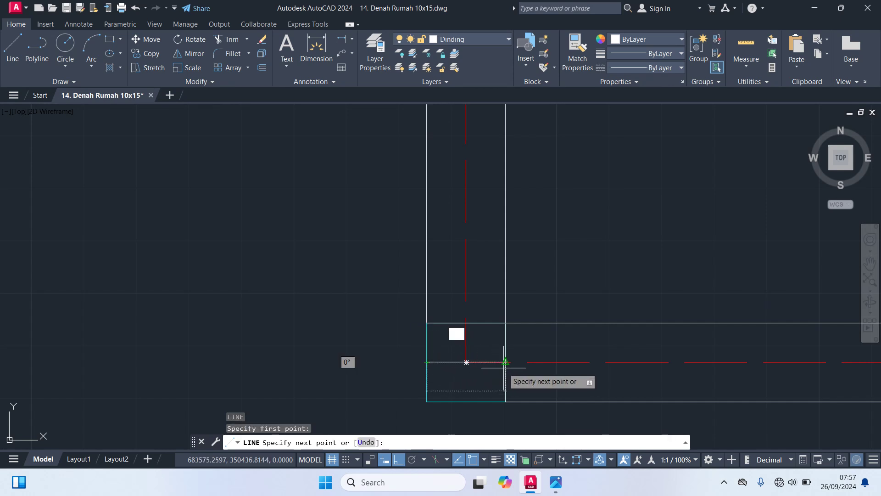
key(Escape)
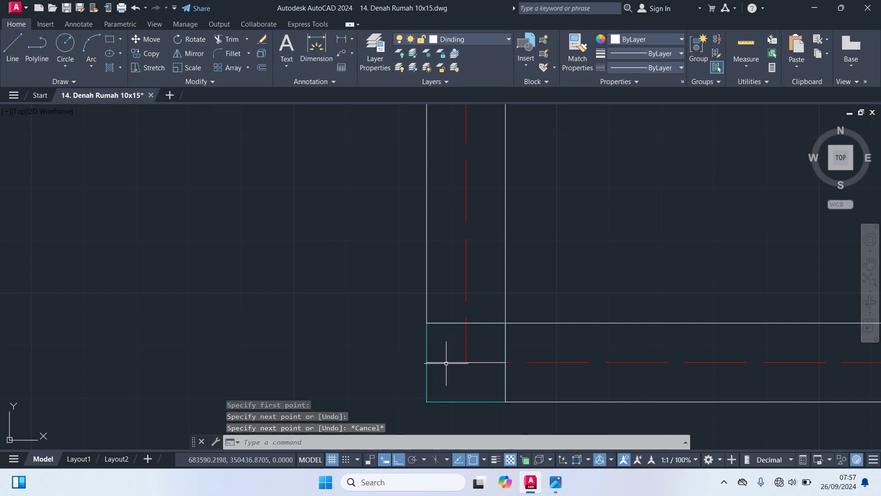
click(446, 362)
text(m)
key(Return)
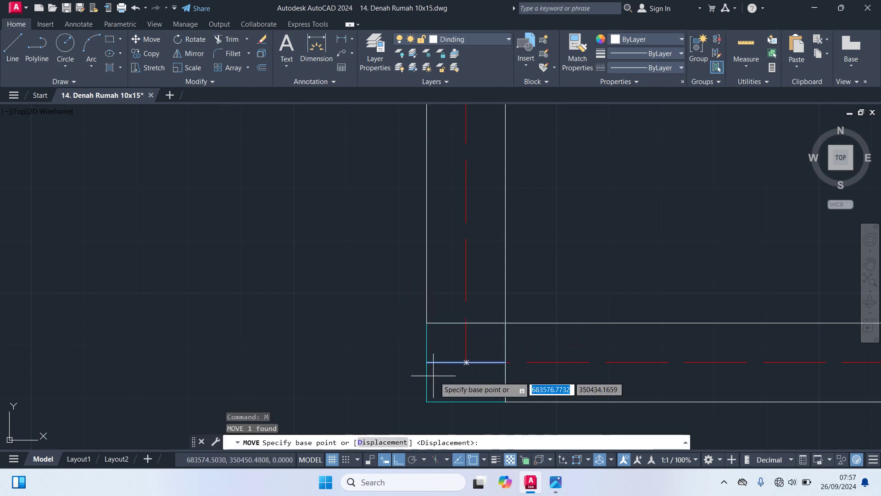
click(466, 362)
text(10)
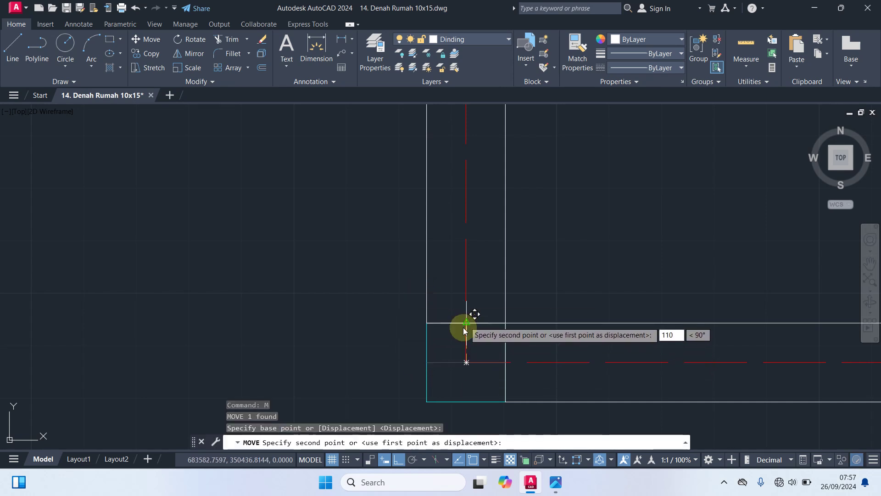
key(Return)
scroll(460, 335, down, 2)
scroll(460, 335, down, 1)
mouse_move(535, 244)
middle_down()
mouse_move(528, 349)
mouse_move(494, 258)
middle_up()
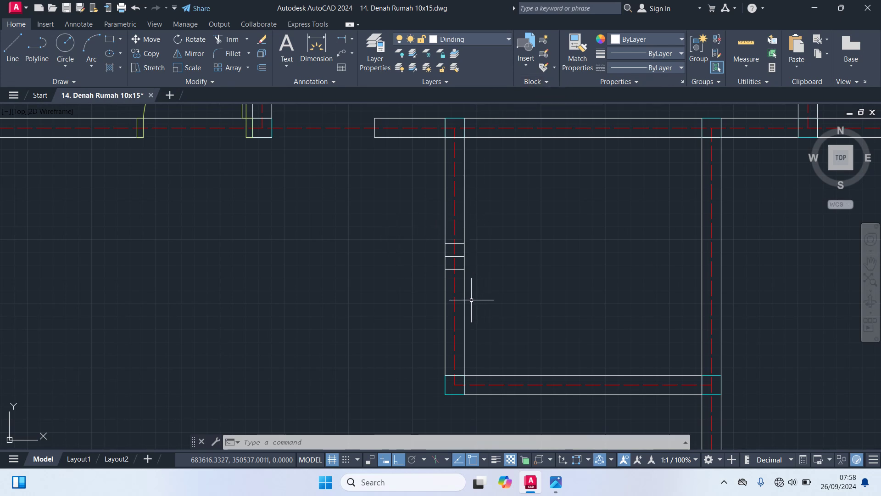
- Undo the bottom line's move and move the cross line in the wall again
key(ctrl+z)
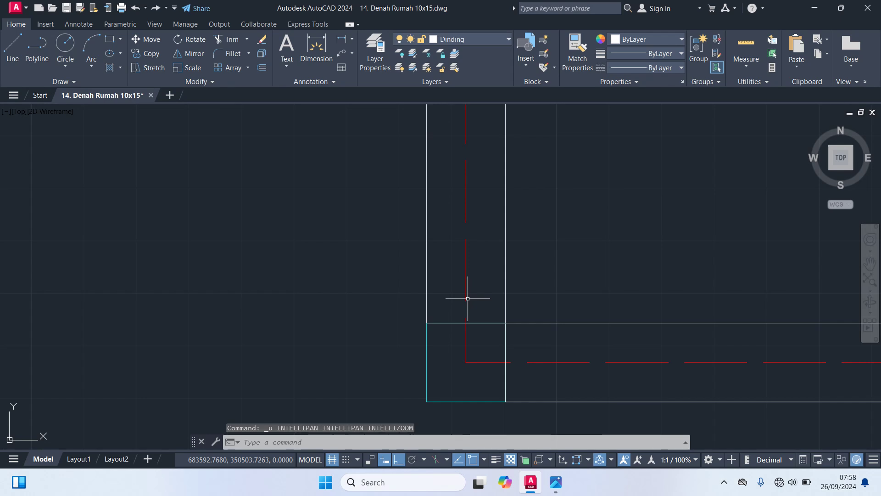
key(ctrl+z)
scroll(485, 315, down, 3)
mouse_move(575, 219)
middle_down()
mouse_move(527, 261)
mouse_move(527, 299)
mouse_move(493, 312)
middle_up()
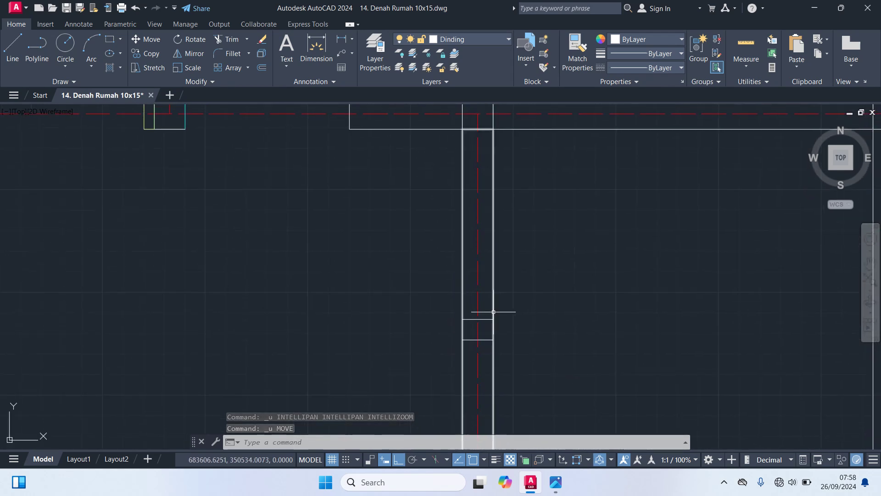
click(485, 319)
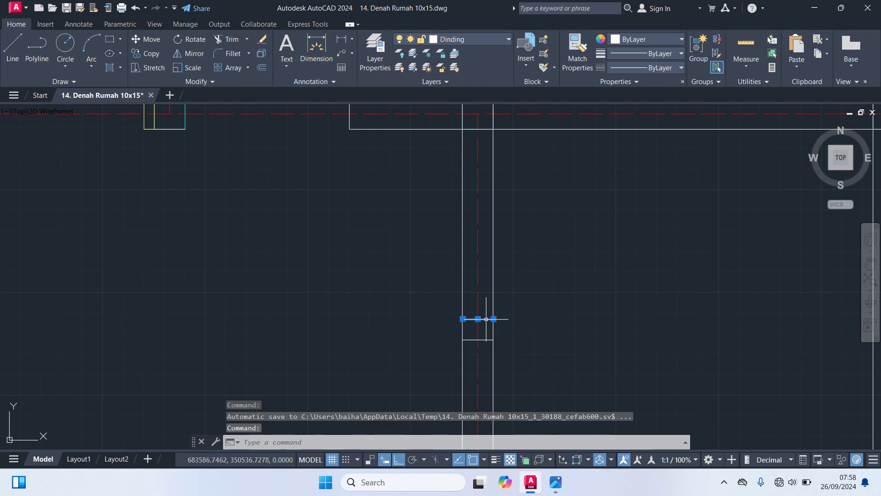
text(m)
key(Return)
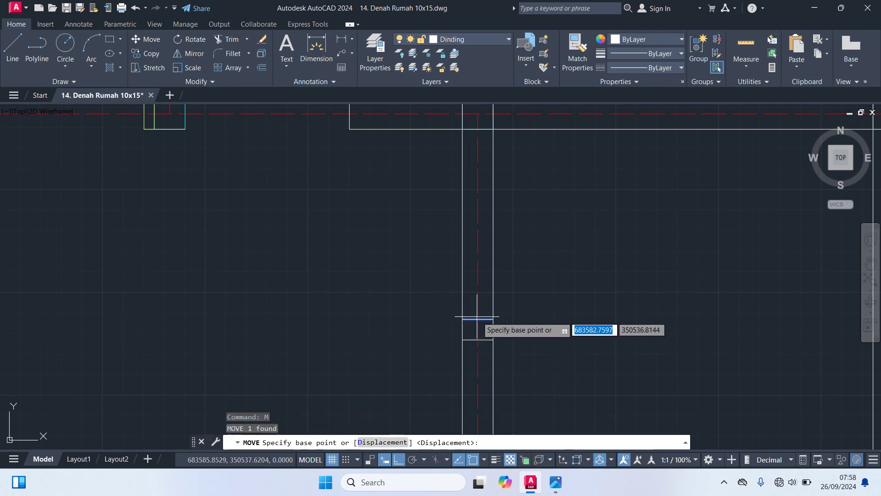
click(477, 318)
middle_drag(515, 256, 527, 311)
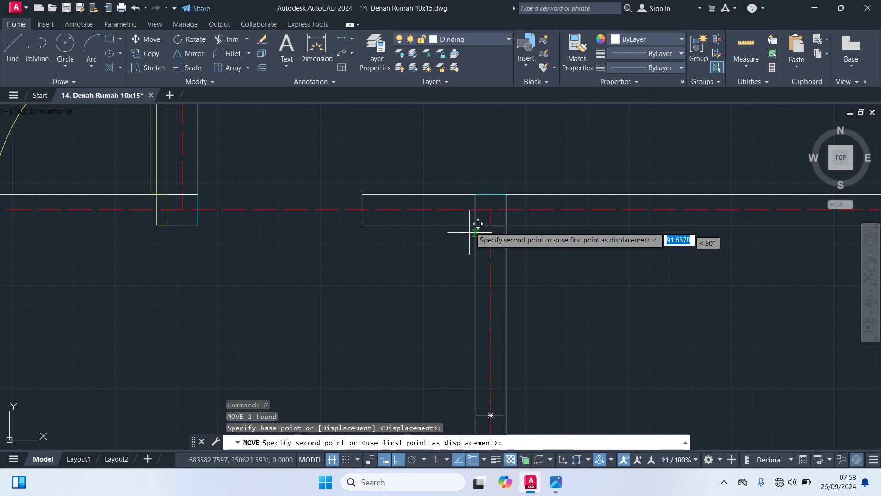
key(Return)
scroll(567, 338, down, 1)
scroll(569, 276, down, 3)
scroll(551, 262, up, 5)
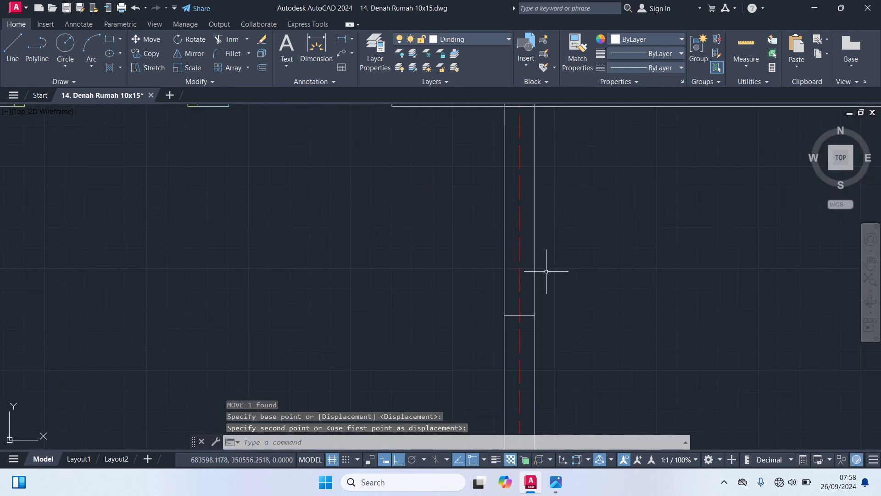
- Draw two 40-unit line segments up the wall centreline from the same starting point
key(l)
key(Return)
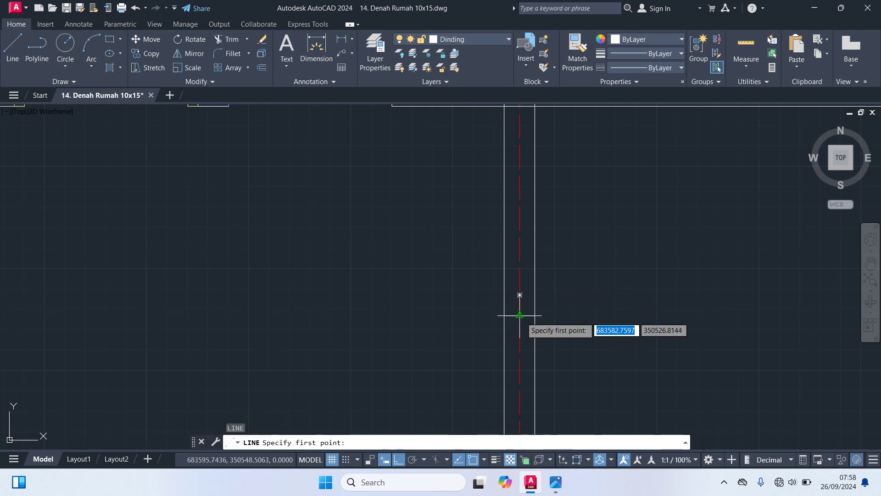
click(520, 315)
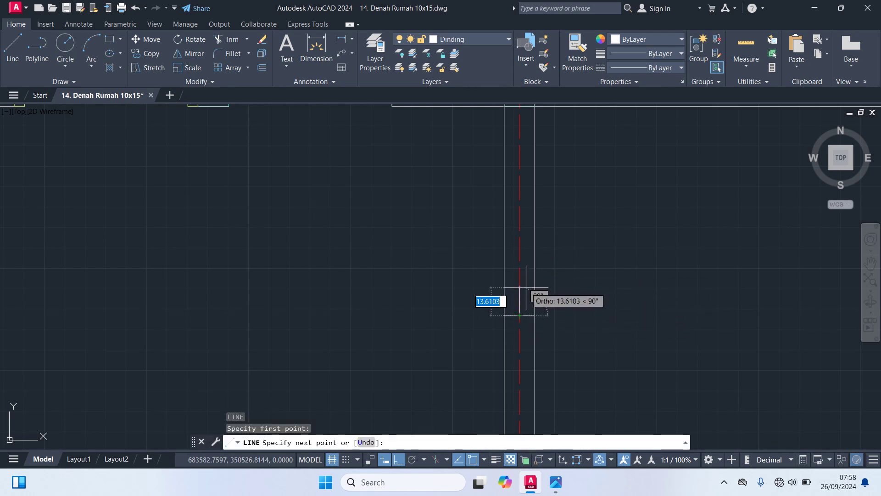
text(40)
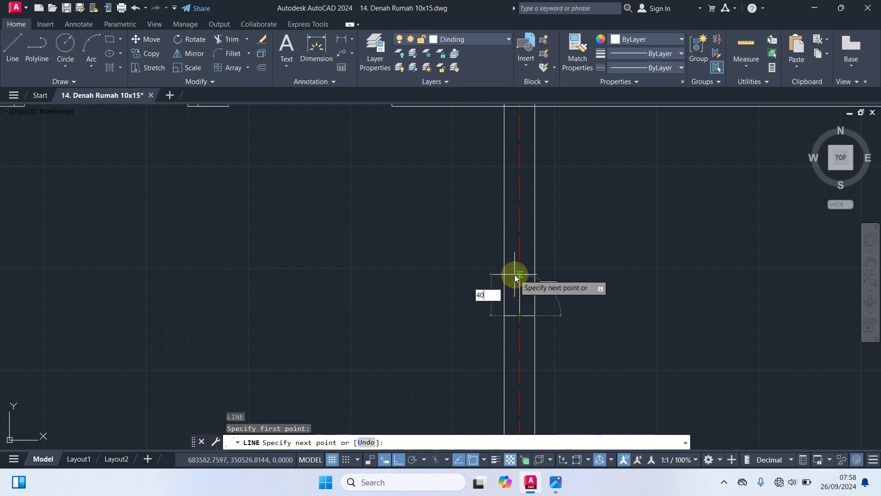
key(Return)
key(Return)
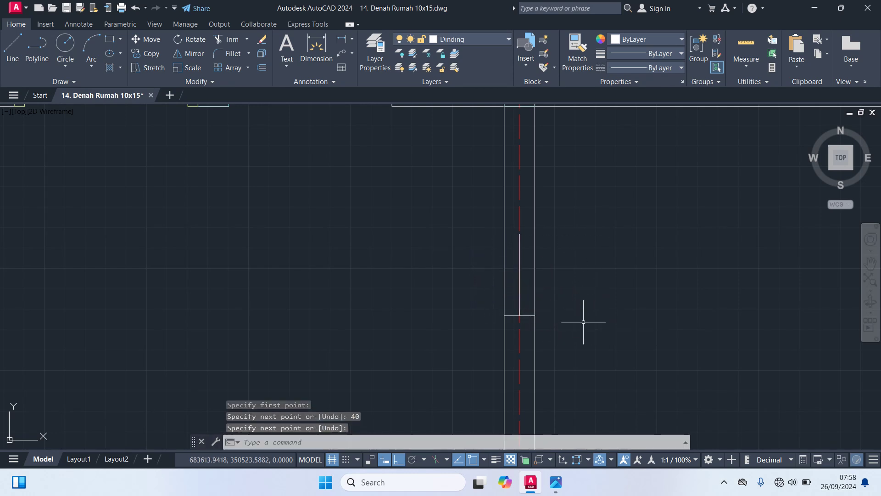
key(Return)
click(519, 314)
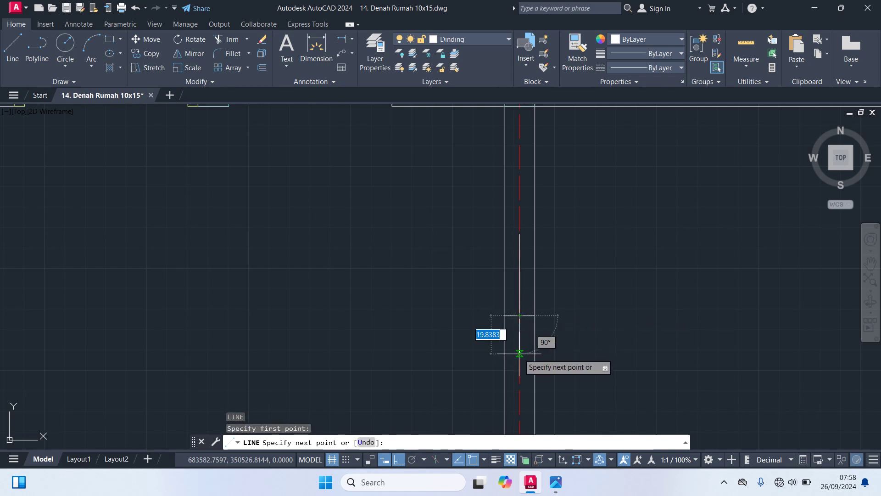
text(40)
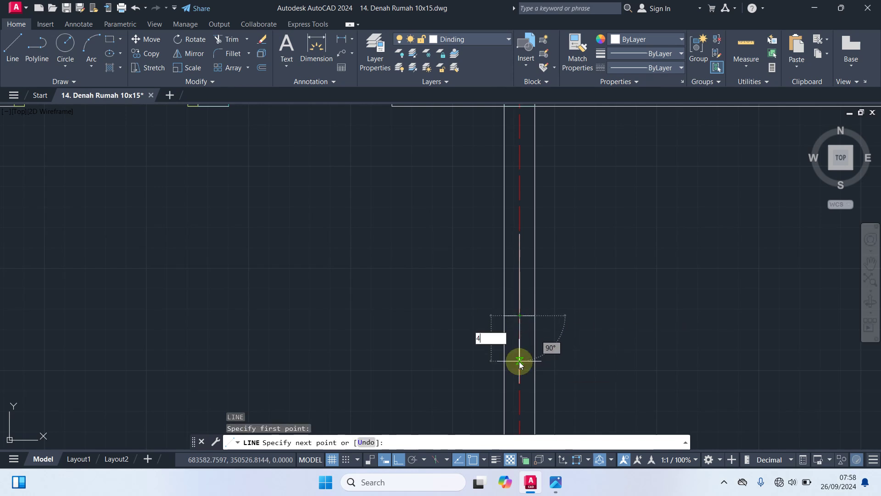
key(Return)
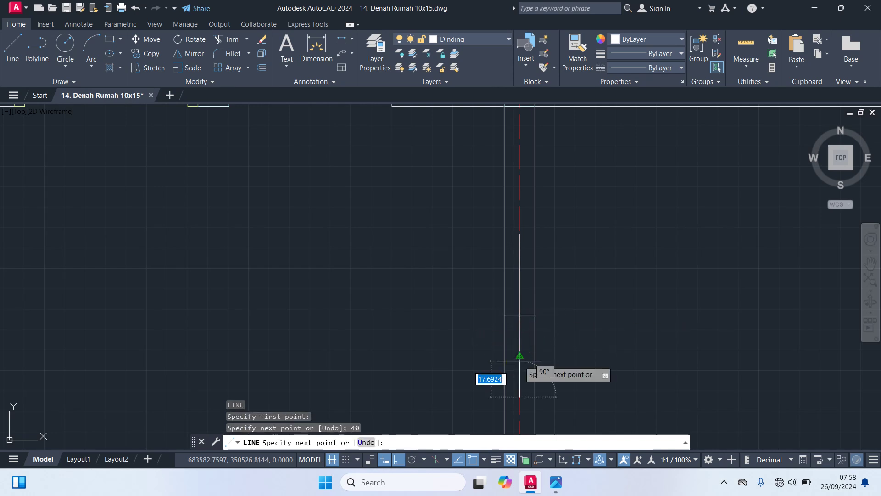
key(Return)
- Review the wall, briefly selecting the red dashed centerline and then deselecting it
middle_drag(446, 322, 459, 276)
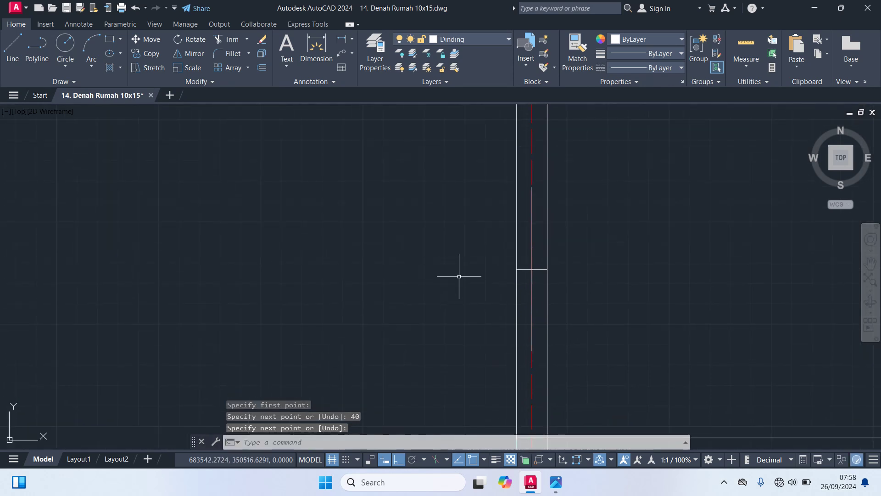
scroll(544, 275, down, 3)
scroll(550, 244, up, 2)
scroll(553, 246, up, 1)
scroll(554, 248, down, 4)
scroll(555, 248, up, 3)
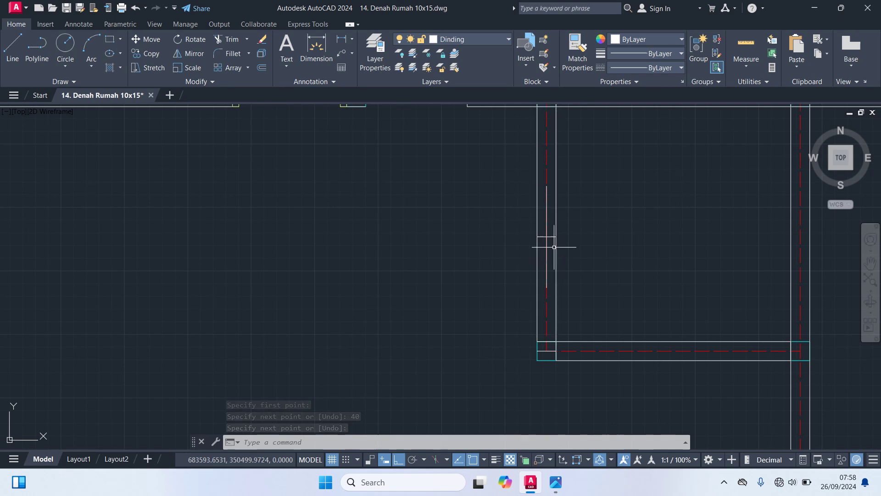
click(547, 164)
middle_drag(572, 227, 574, 284)
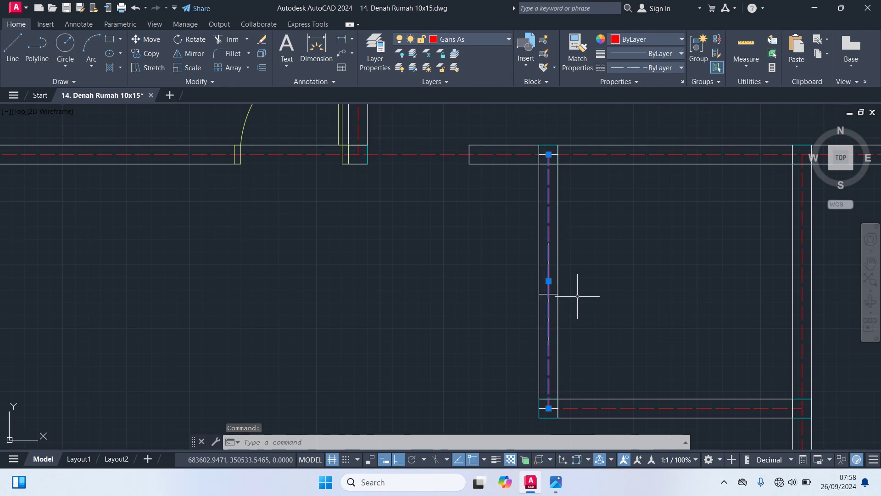
scroll(568, 304, up, 4)
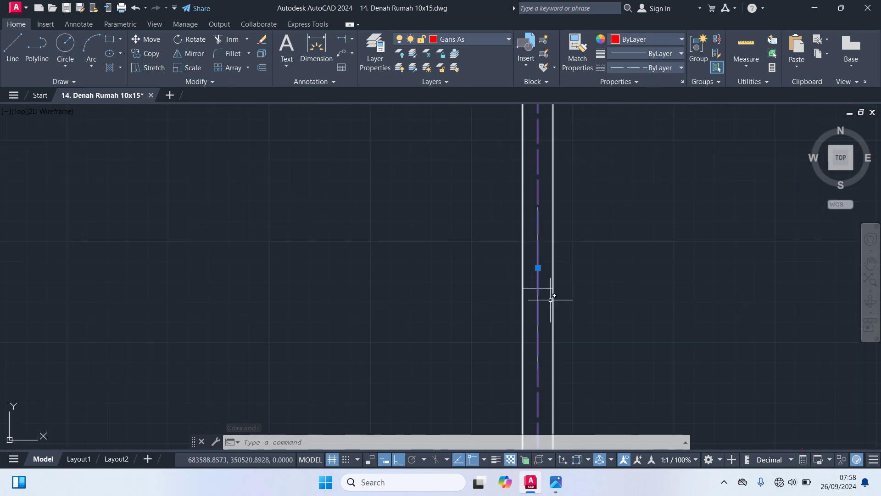
key(Escape)
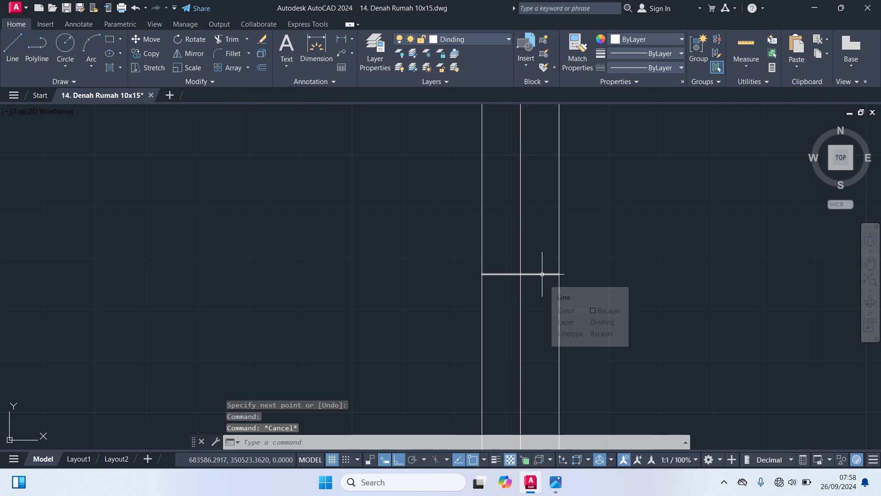
- Move the horizontal cross line higher up the wall from its centerline intersection
click(542, 274)
text(M)
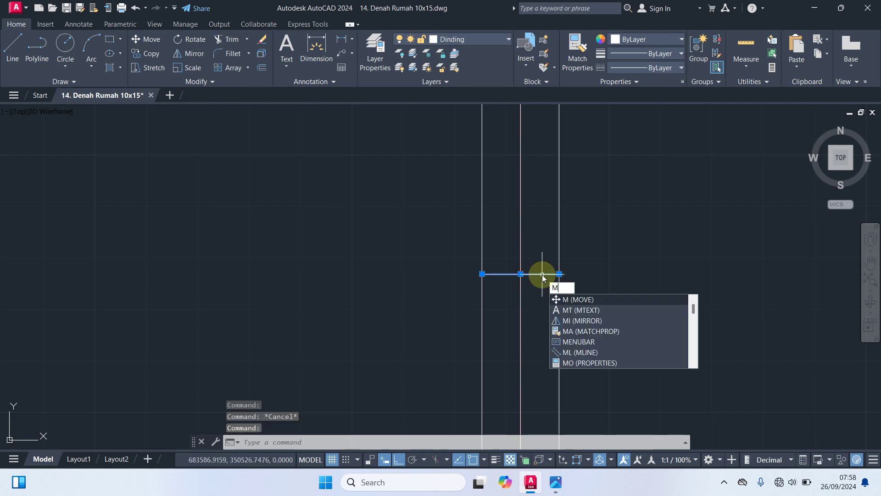
key(Return)
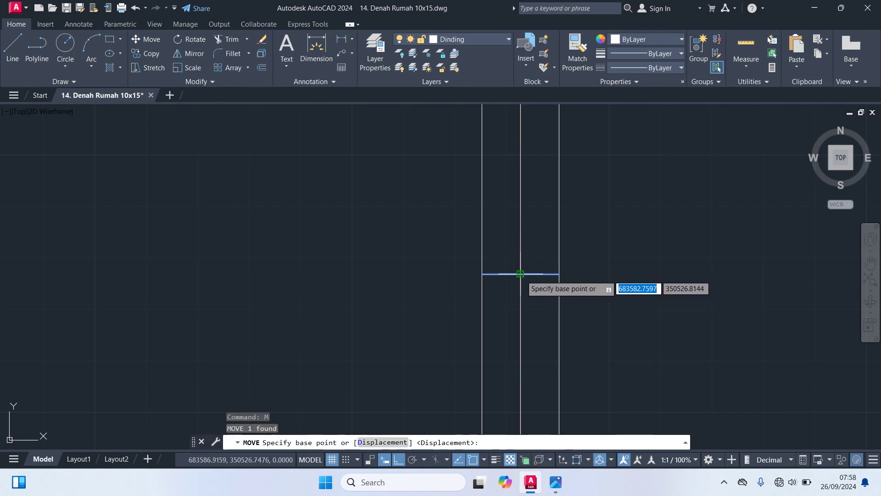
click(520, 274)
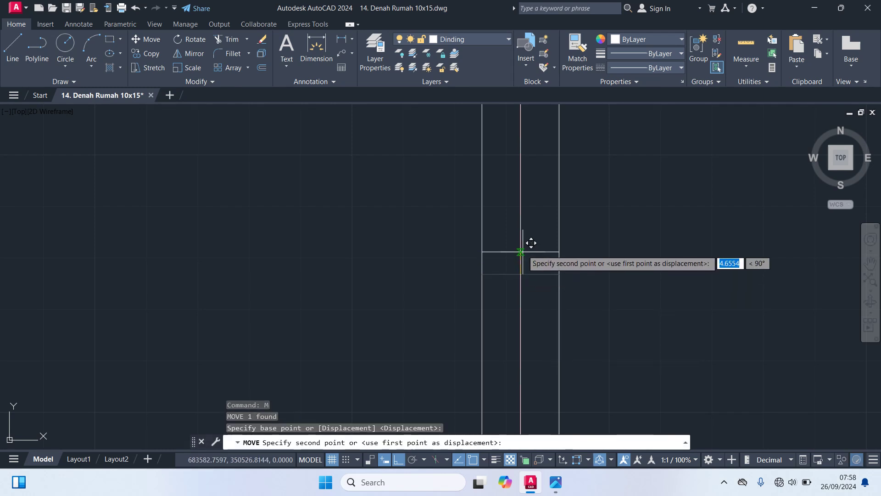
click(529, 214)
scroll(580, 265, down, 1)
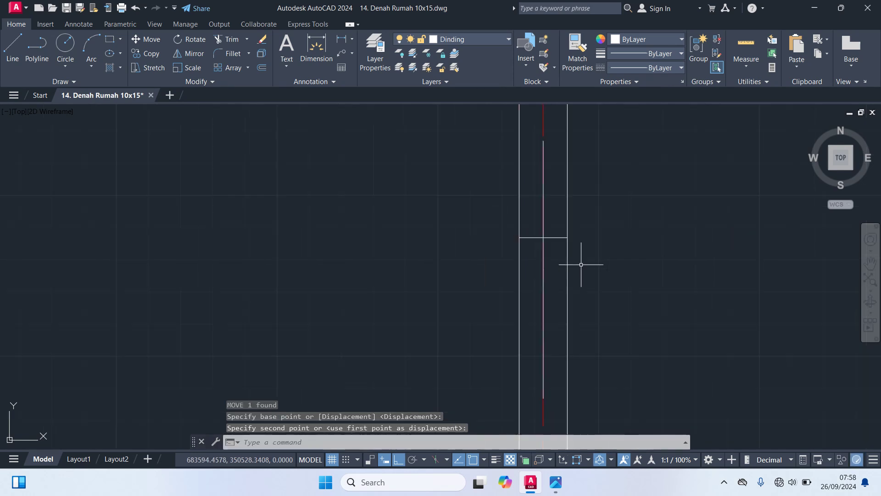
scroll(588, 259, down, 2)
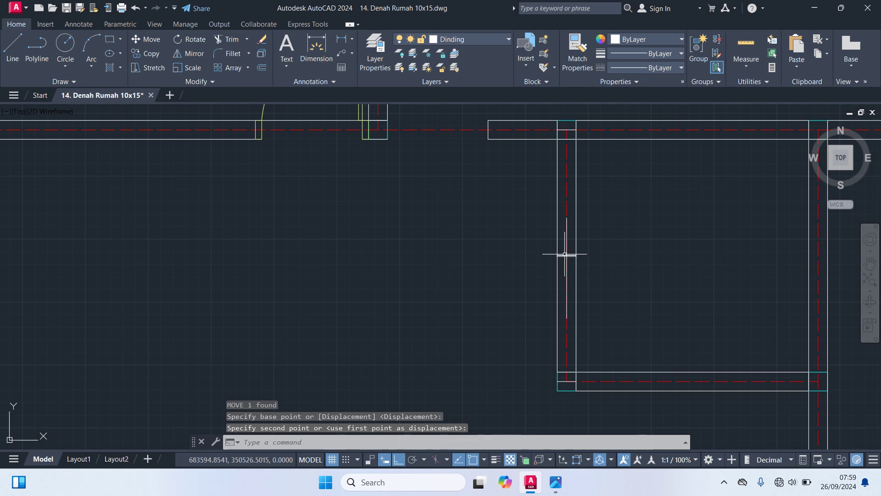
scroll(565, 243, up, 2)
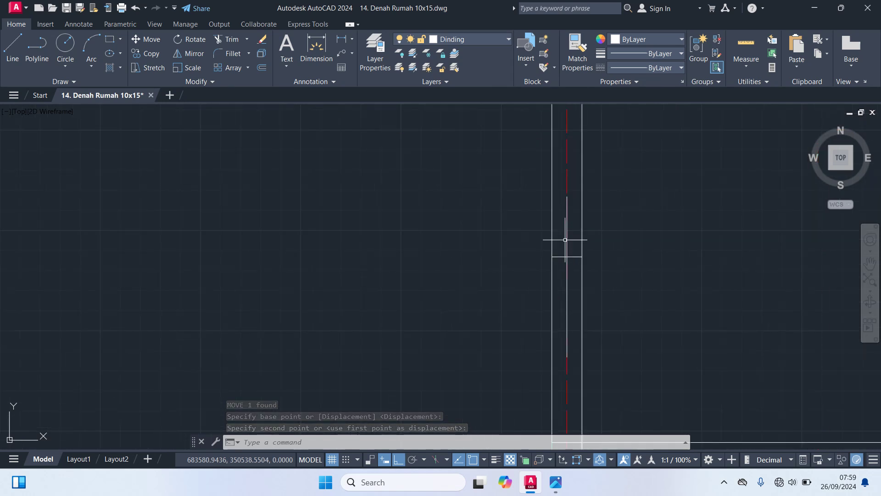
- Select the four leftover segments inside the wall and delete them
click(567, 239)
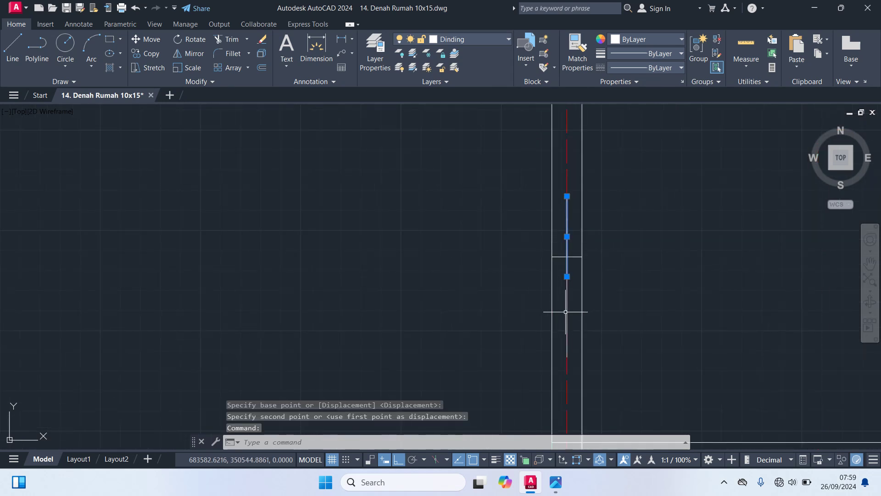
click(566, 311)
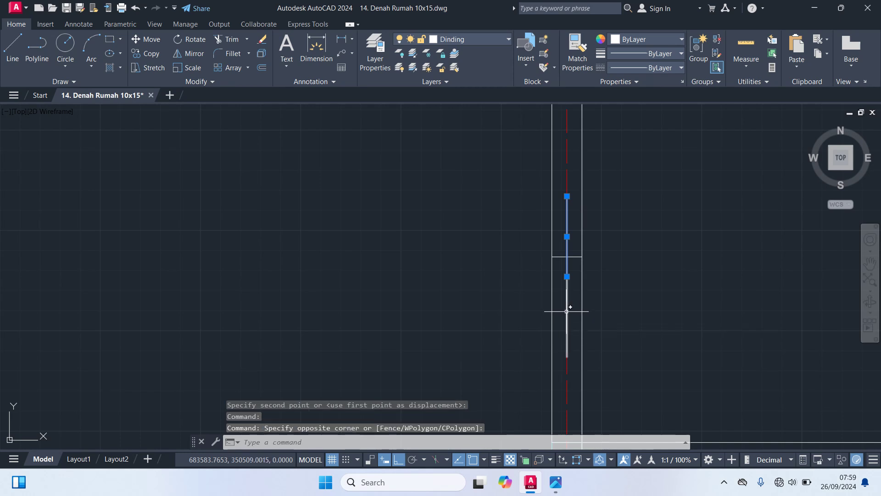
middle_drag(588, 302, 605, 216)
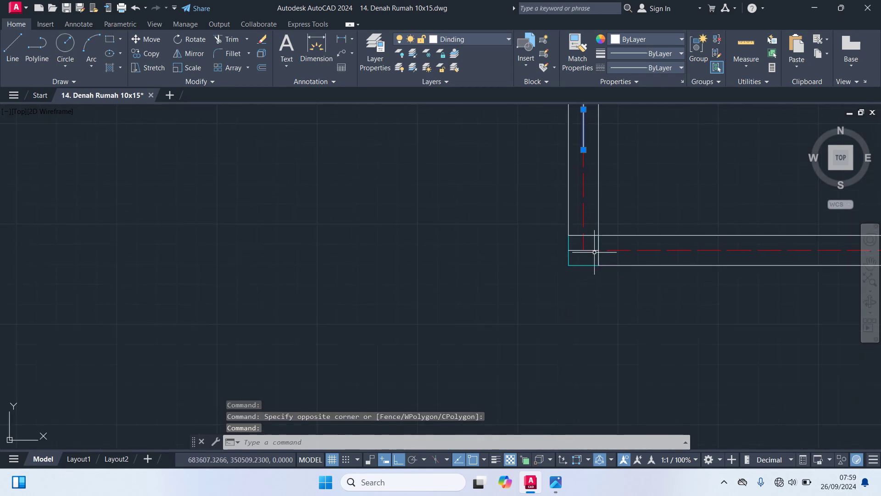
middle_drag(590, 246, 606, 261)
middle_drag(638, 159, 629, 240)
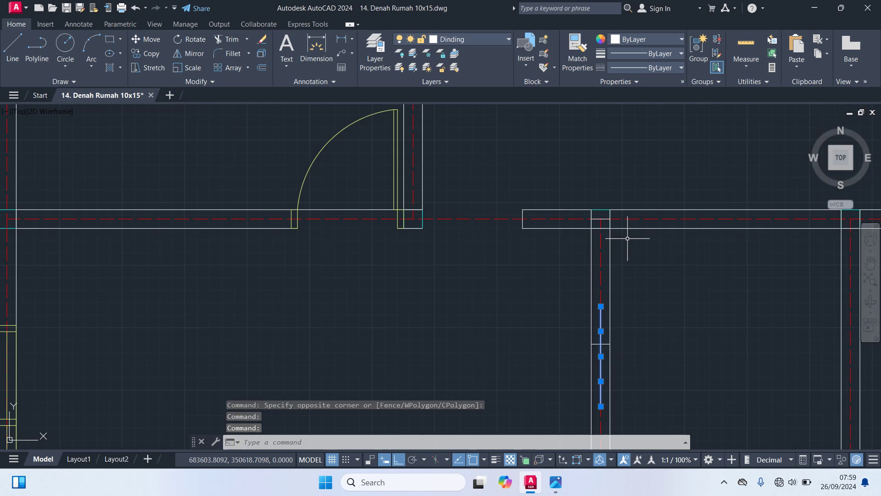
middle_drag(621, 137, 596, 205)
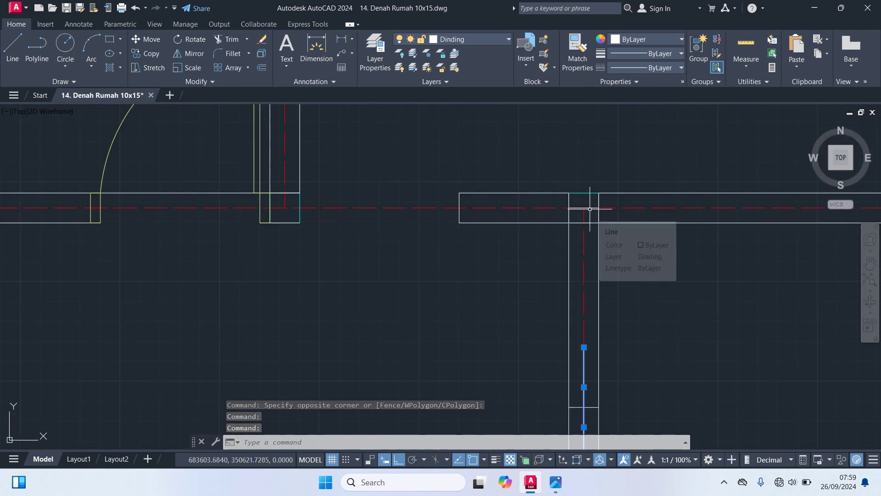
click(589, 208)
key(Delete)
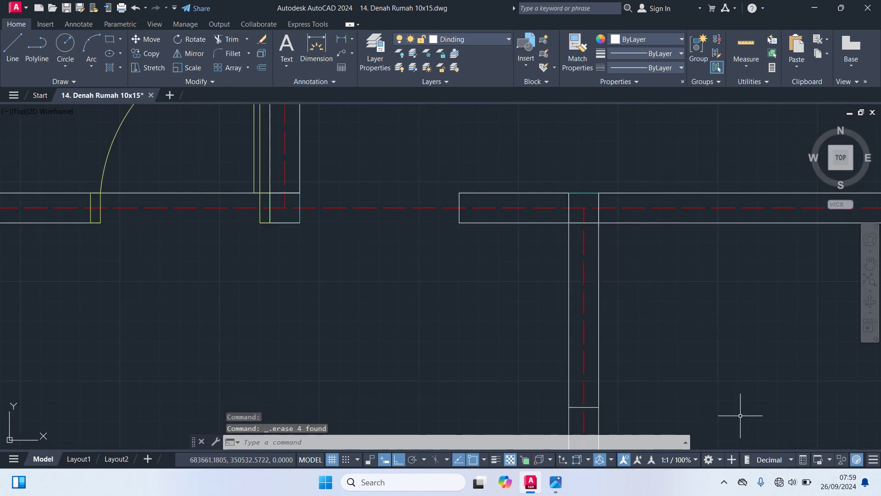
middle_drag(699, 386, 704, 299)
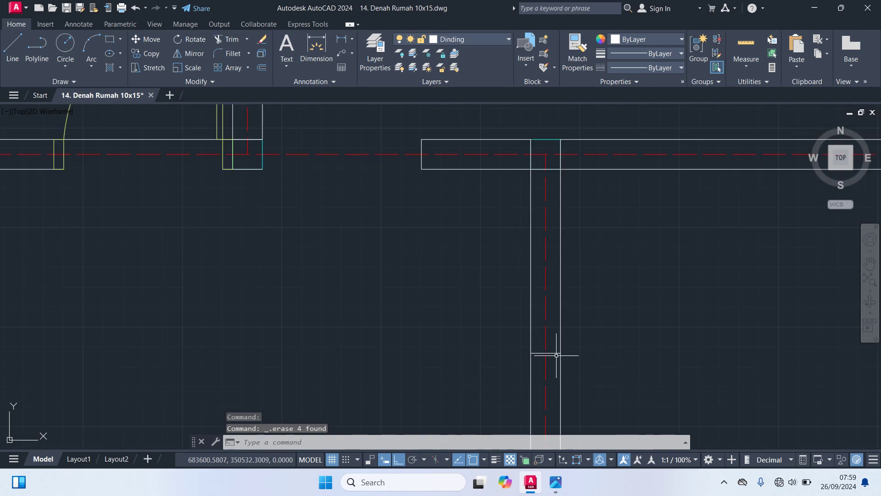
- Offset the lower and upper opening lines 40 units inward toward each other
text(o)
key(Return)
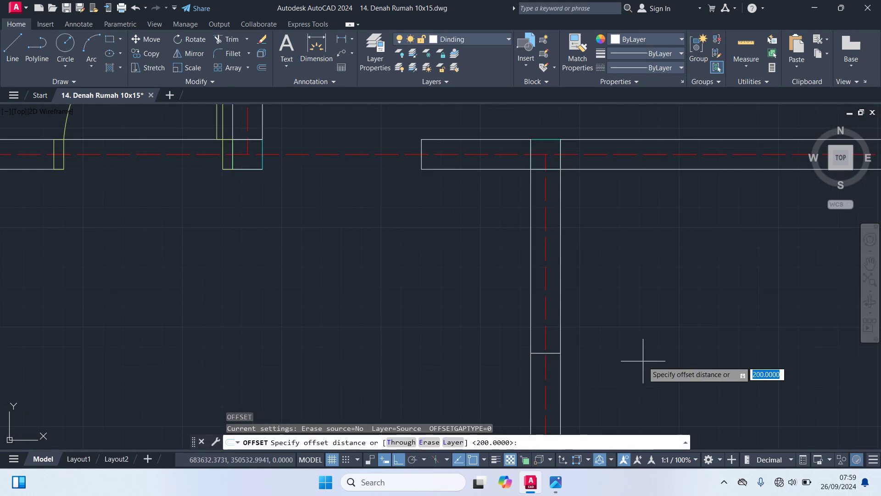
text(40)
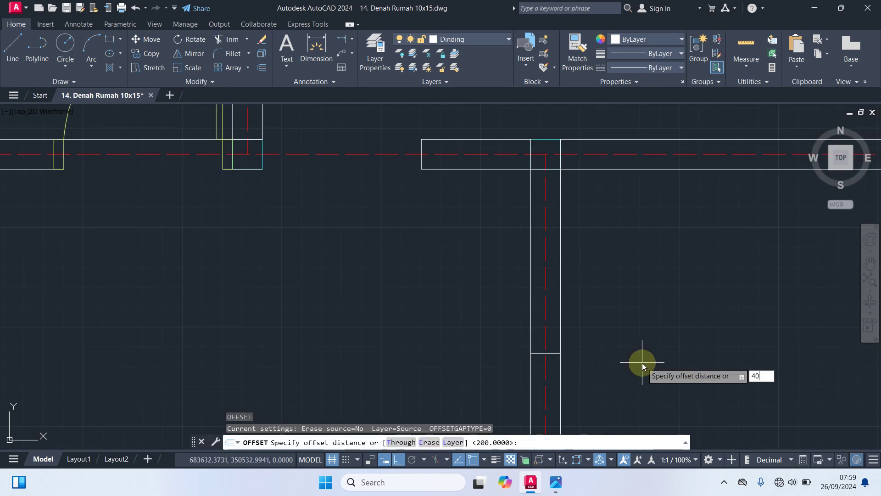
key(Return)
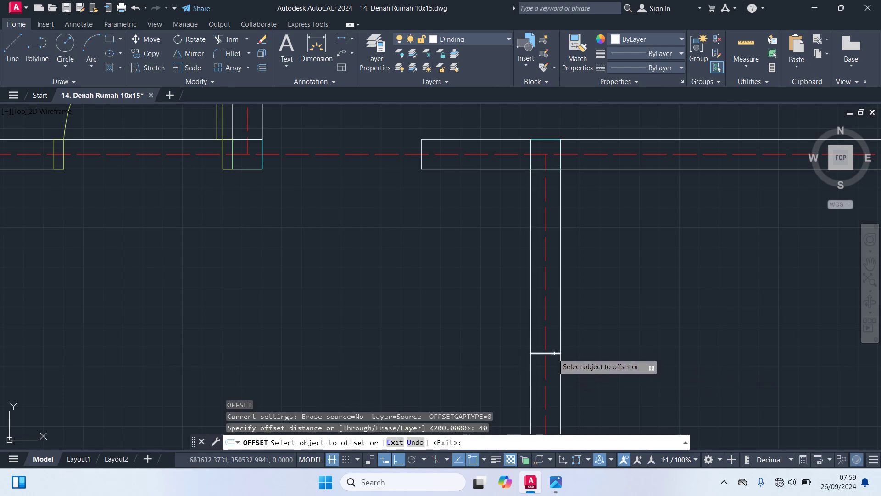
click(546, 353)
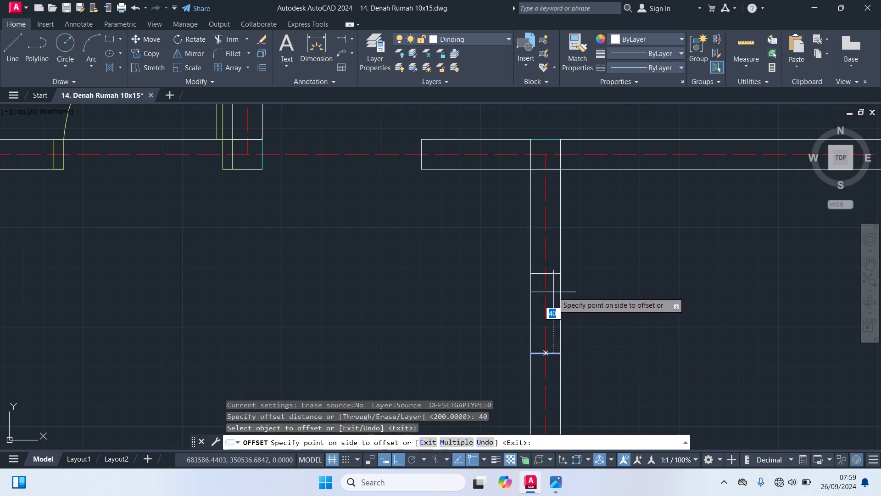
click(554, 291)
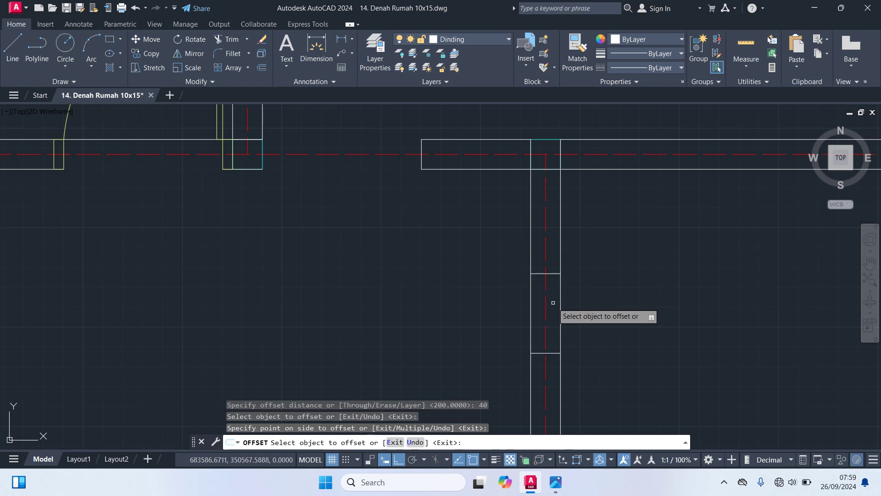
middle_drag(555, 305, 582, 224)
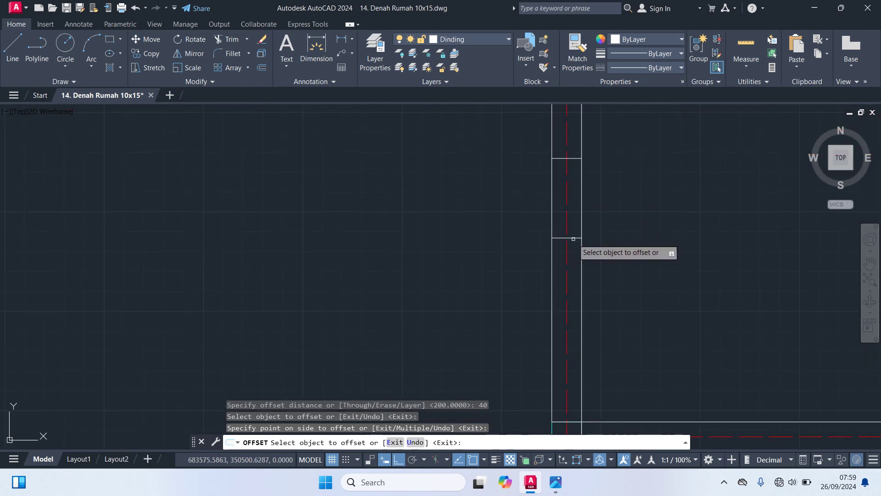
click(574, 238)
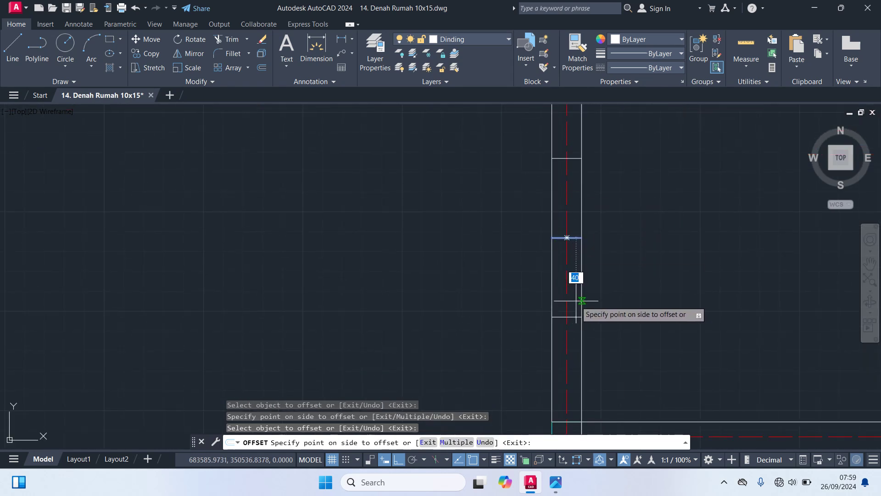
scroll(575, 301, up, 2)
click(575, 301)
key(Escape)
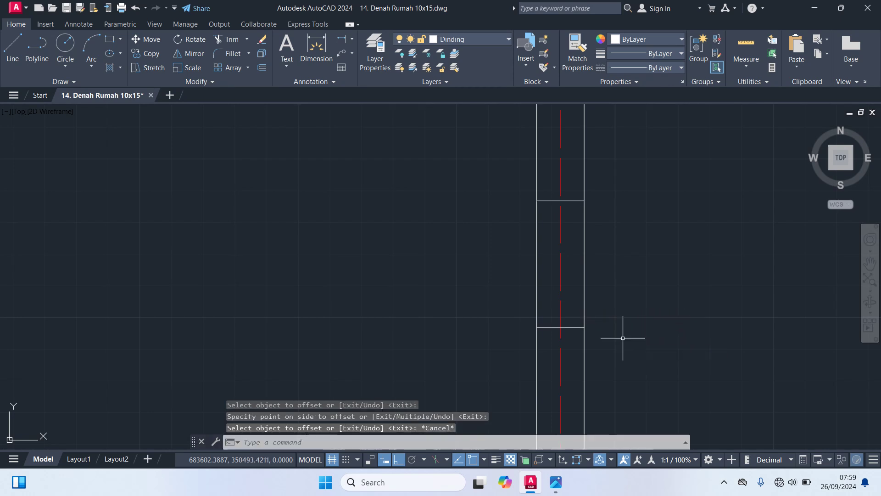
- Delete the stray middle cross line in the wall
scroll(628, 329, down, 3)
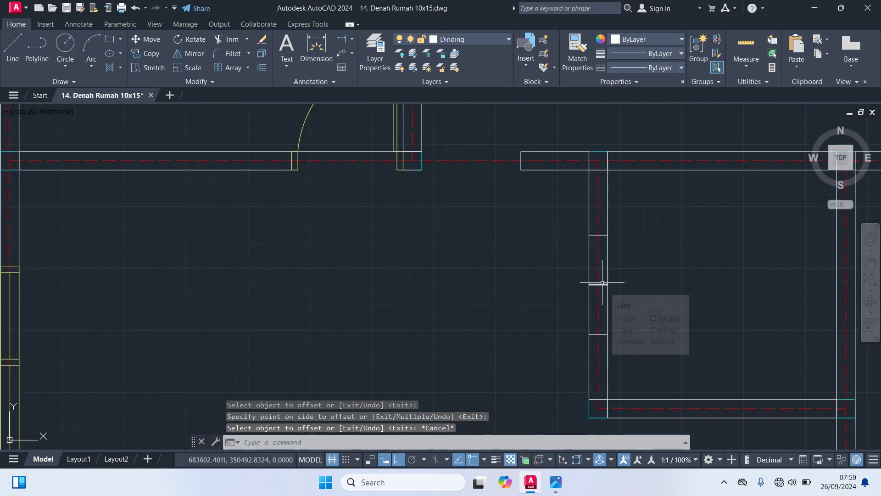
click(602, 283)
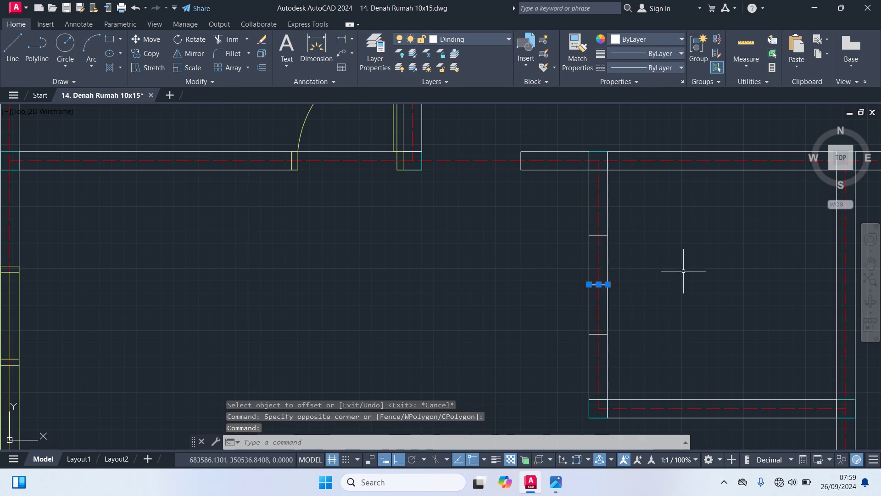
key(Delete)
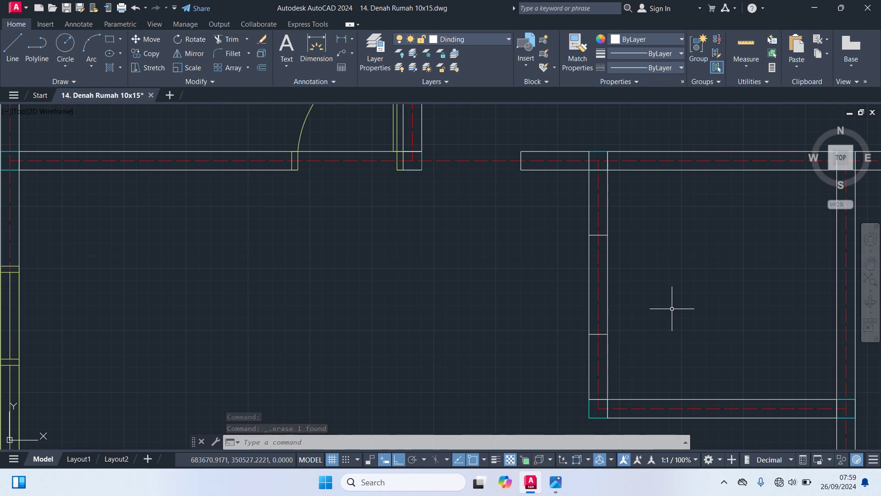
- Trim out the wall lines between the two jamb lines to open the doorway
text(tr)
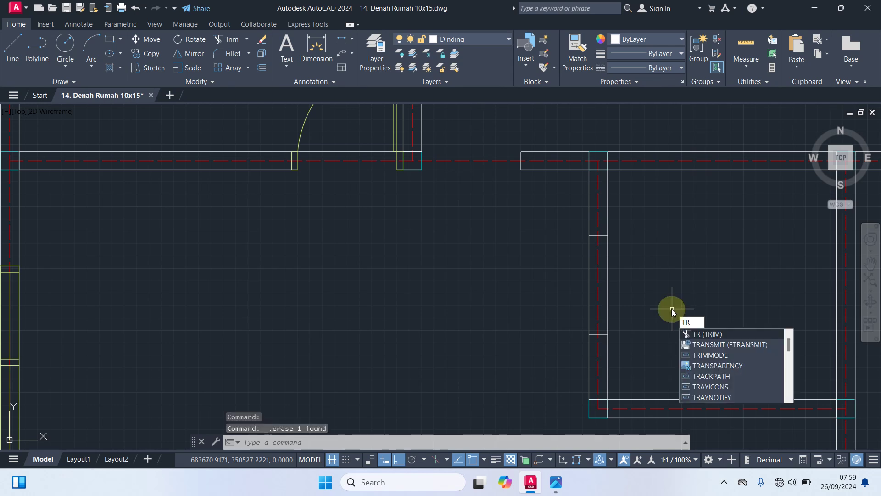
key(Return)
click(608, 292)
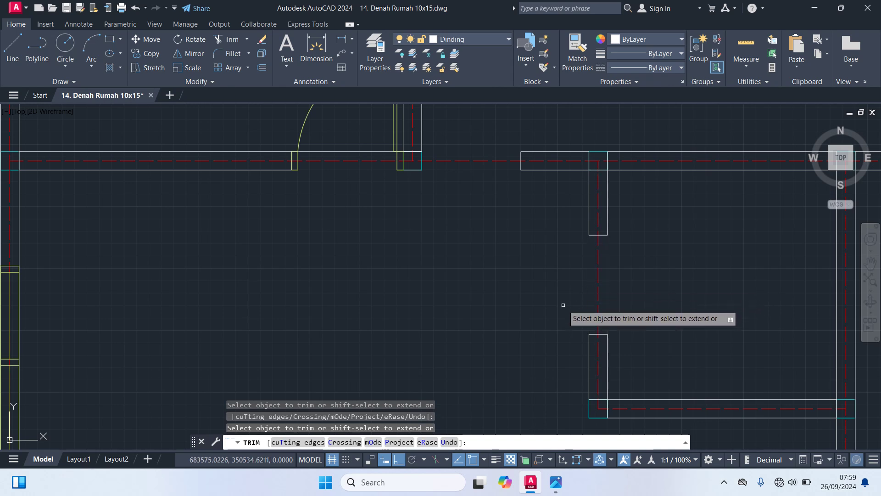
key(Escape)
- Start a dimension at the wall top, cancel it, and zoom out to the whole plan
text(di)
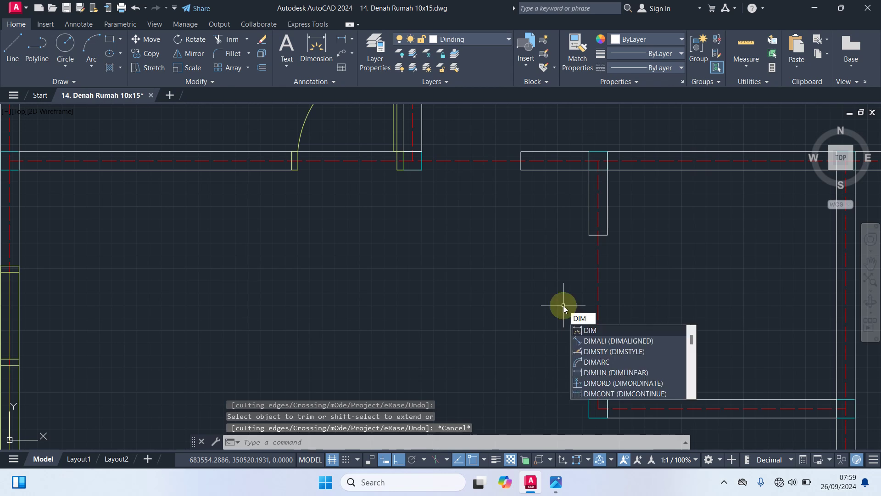
key(Return)
scroll(593, 255, up, 2)
click(596, 226)
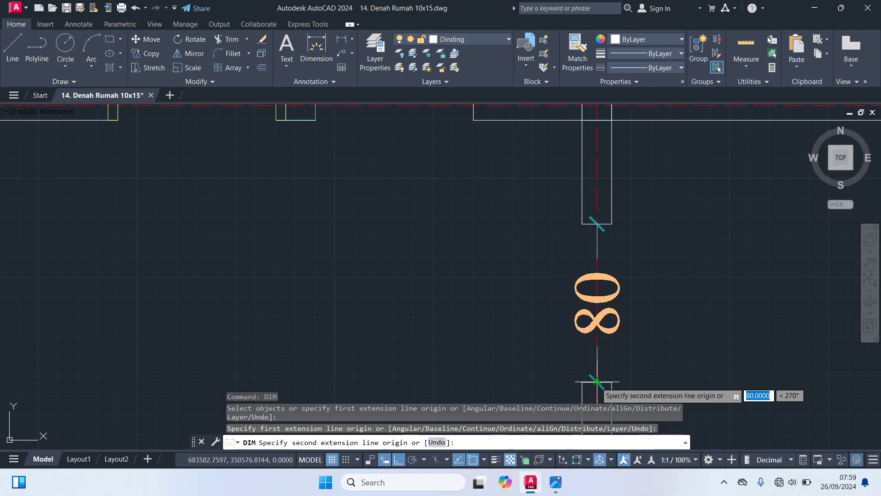
key(Escape)
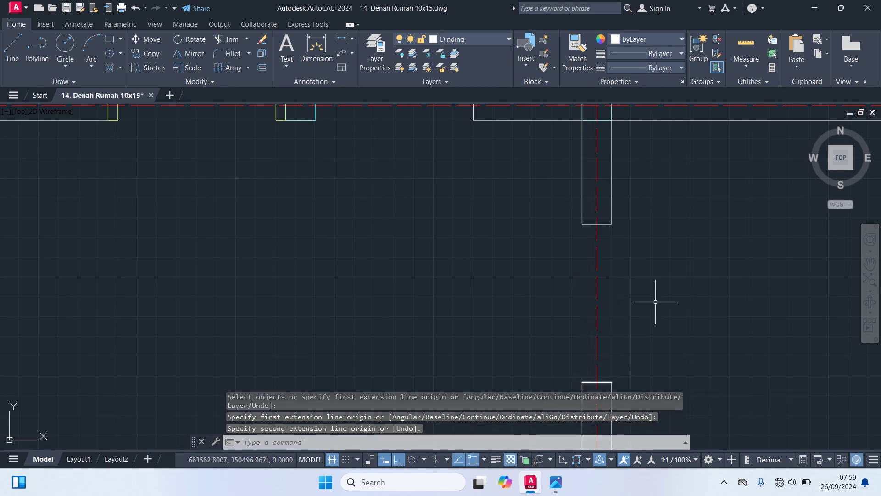
scroll(652, 308, down, 6)
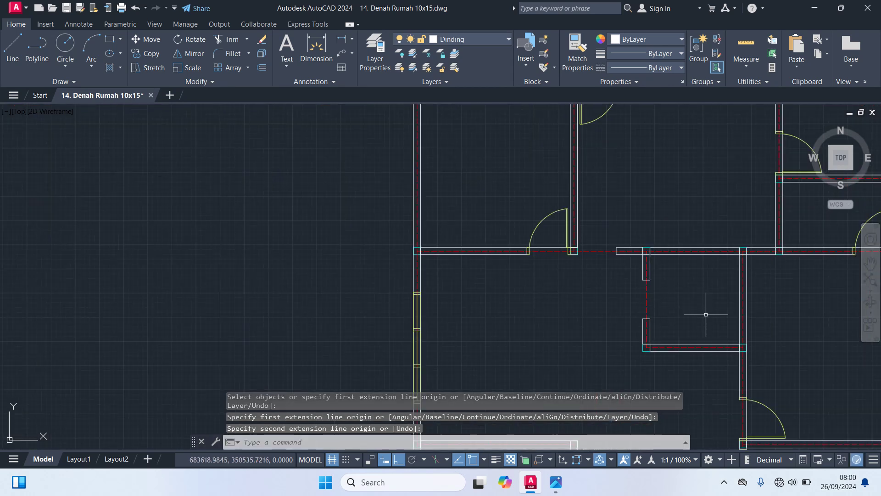
scroll(704, 312, down, 2)
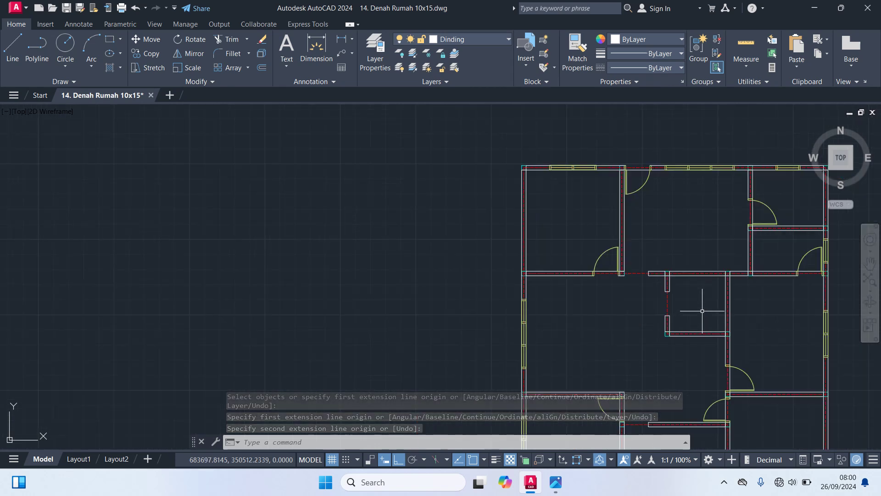
scroll(702, 311, down, 2)
middle_drag(702, 310, 620, 220)
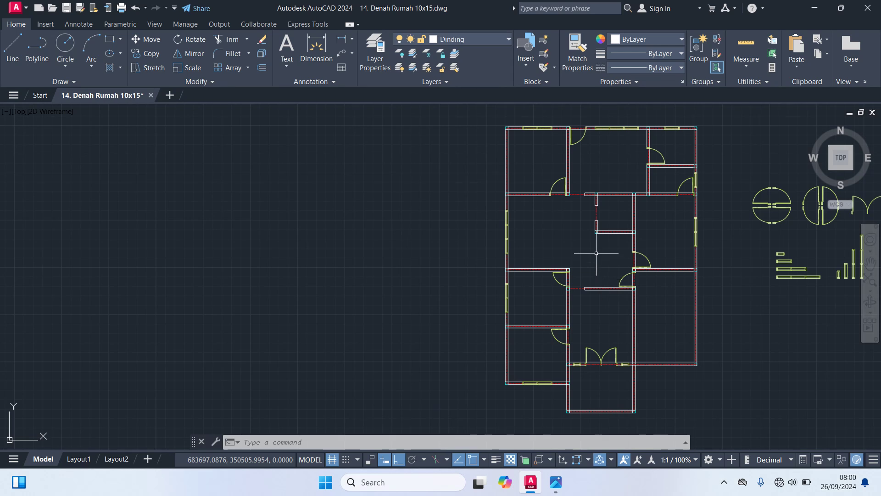
- Make Garis Bantu the current layer
click(476, 37)
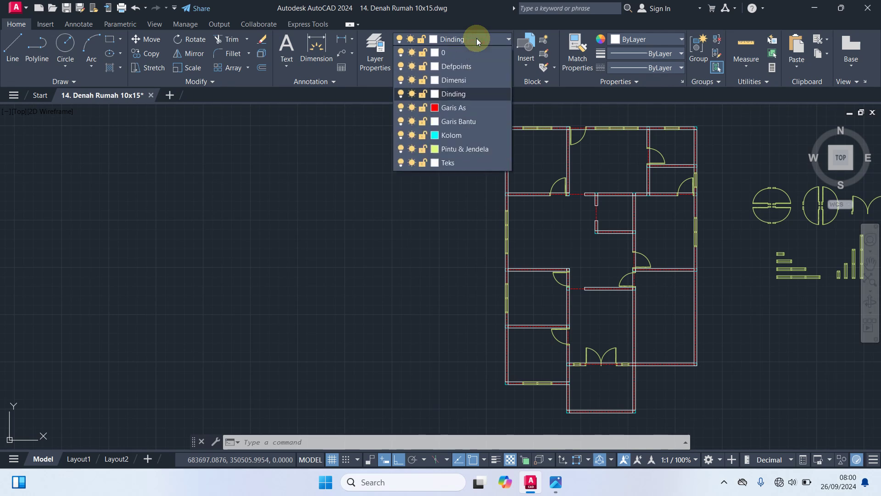
click(468, 122)
middle_drag(480, 160, 419, 225)
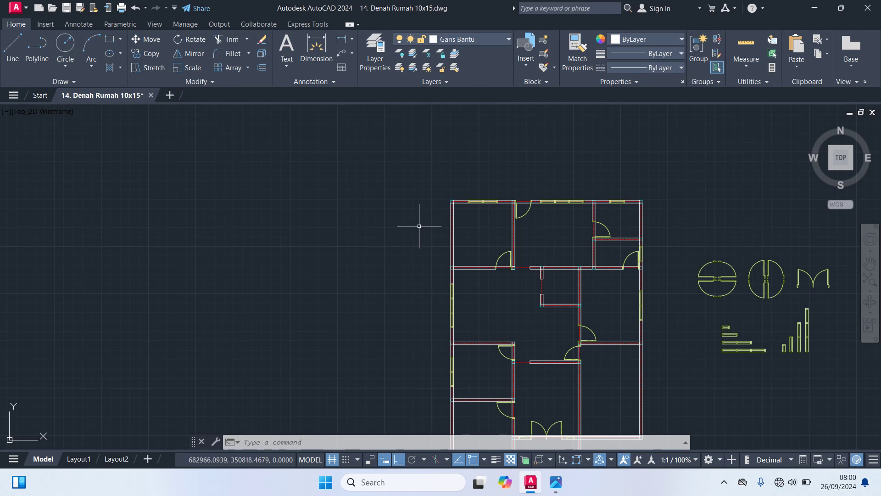
- Draw 50-unit lines upward and leftward from the plan's top-left outer wall corner
text(l)
key(Return)
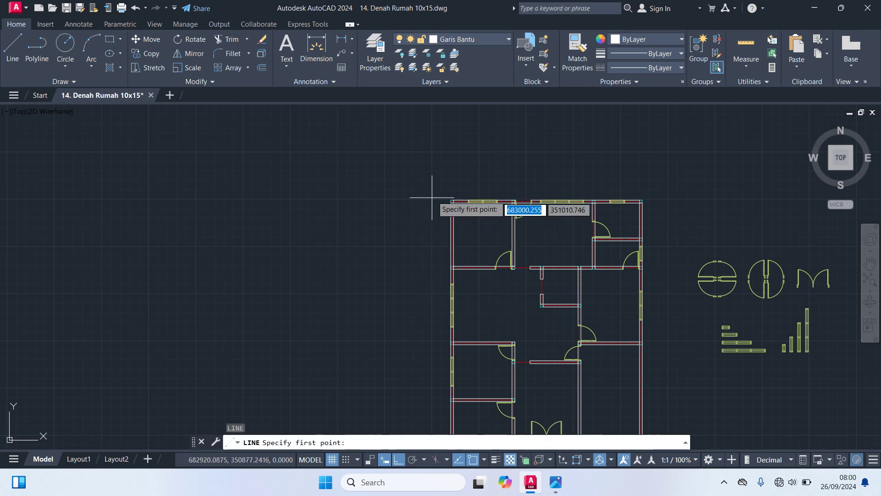
scroll(436, 192, up, 4)
scroll(510, 237, up, 3)
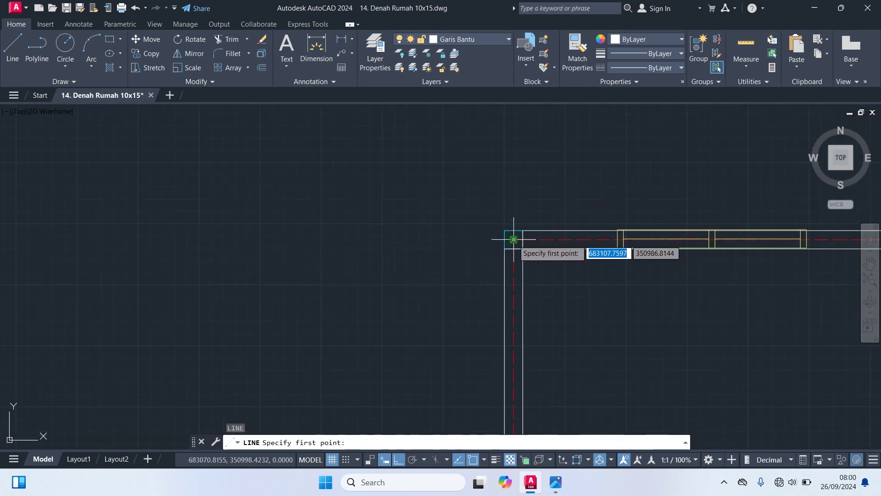
click(514, 239)
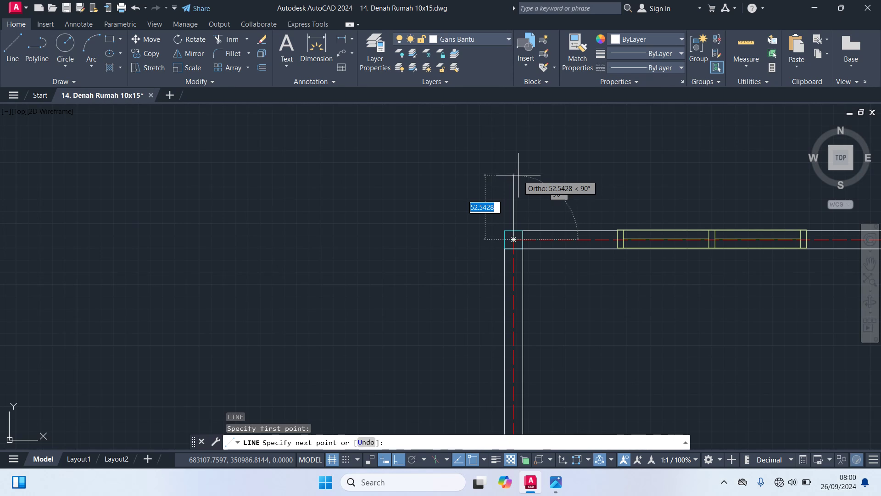
text(50)
key(Return)
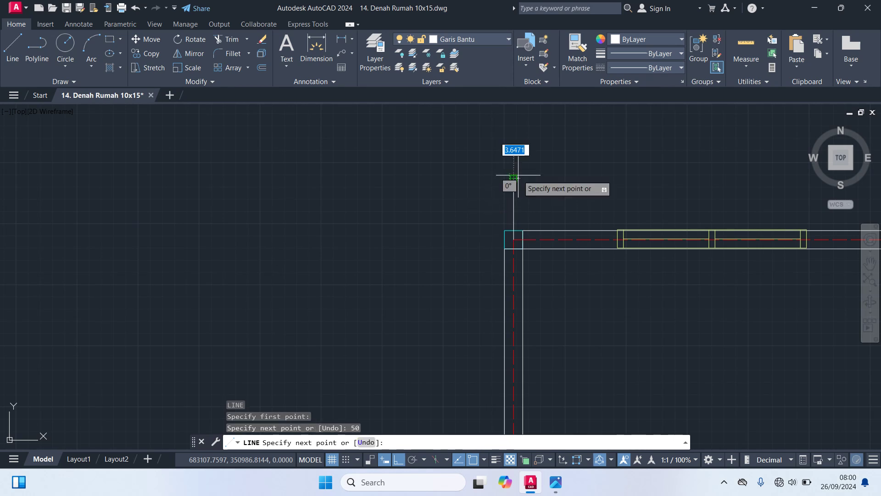
key(Return)
key(Return)
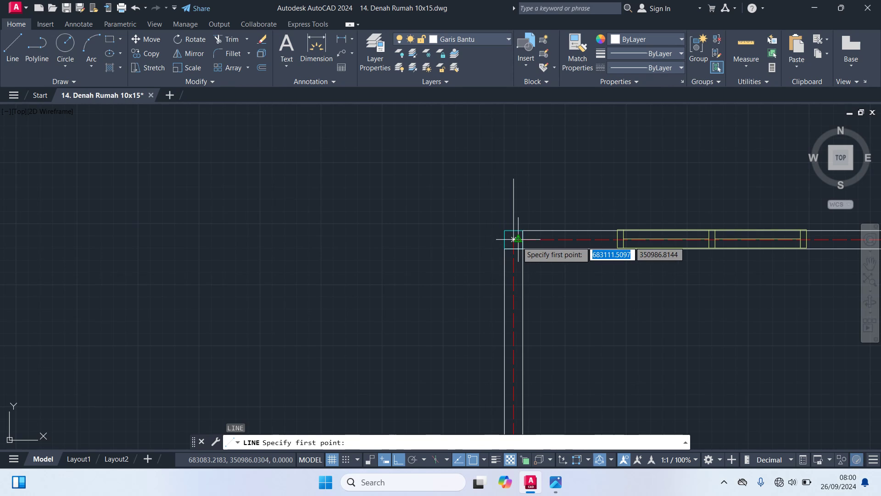
click(513, 239)
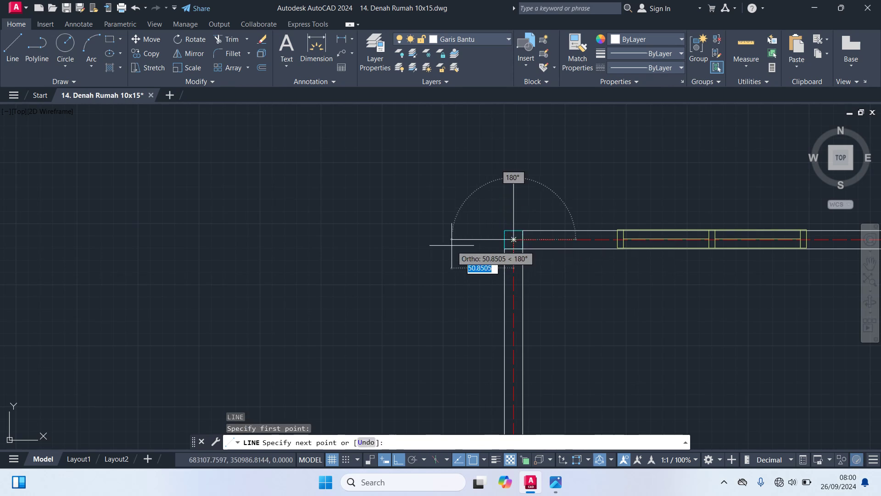
text(50)
key(Return)
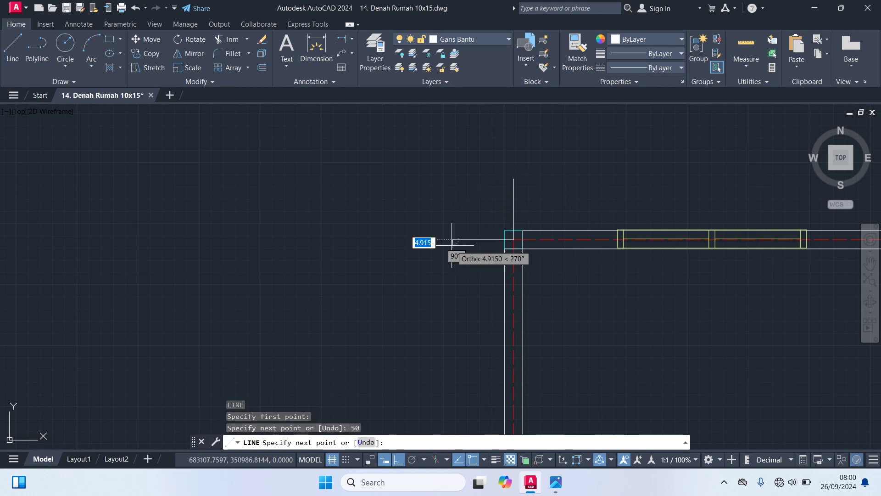
key(Return)
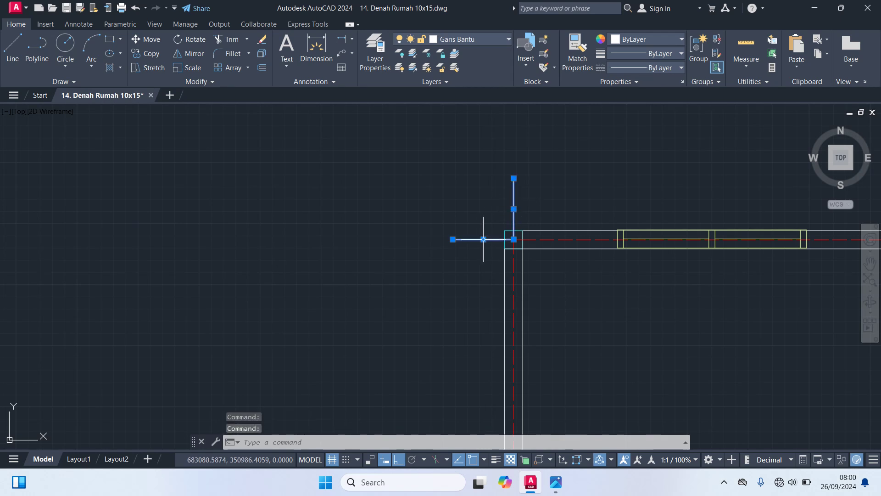
- Copy the two-line L corner mark from its wall-corner base point to spots left of the plan
text(co)
key(Return)
click(513, 239)
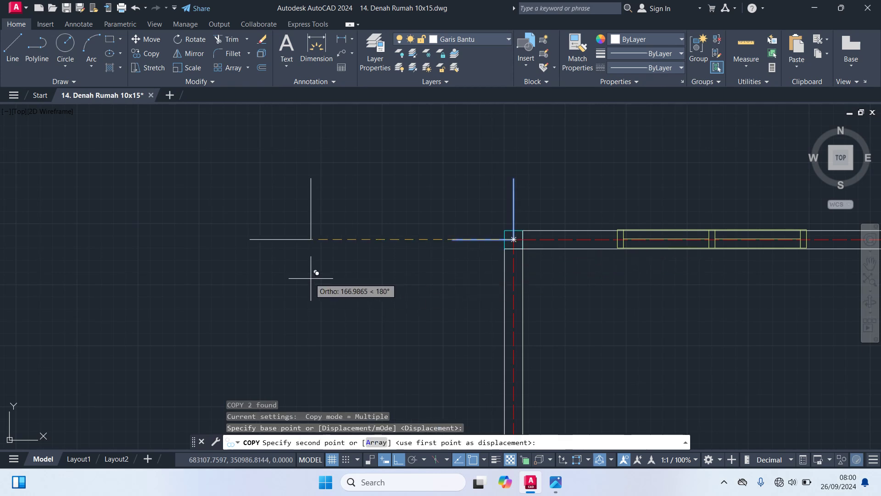
click(297, 276)
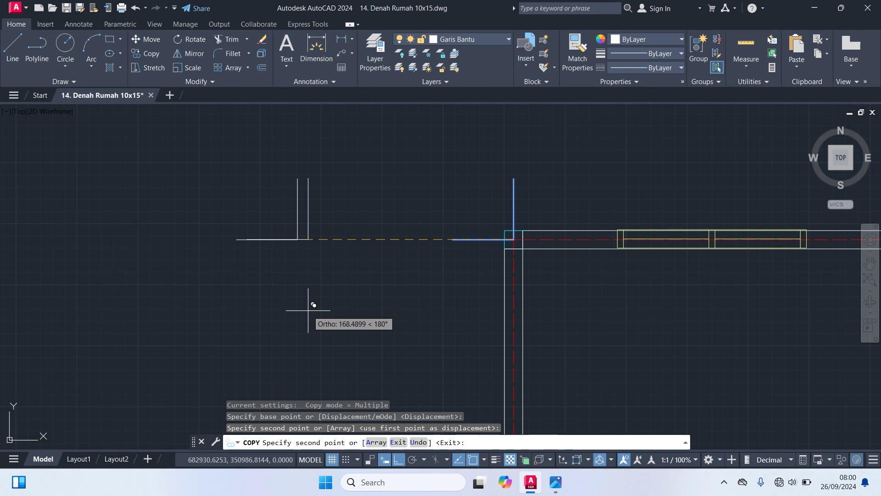
key(F8)
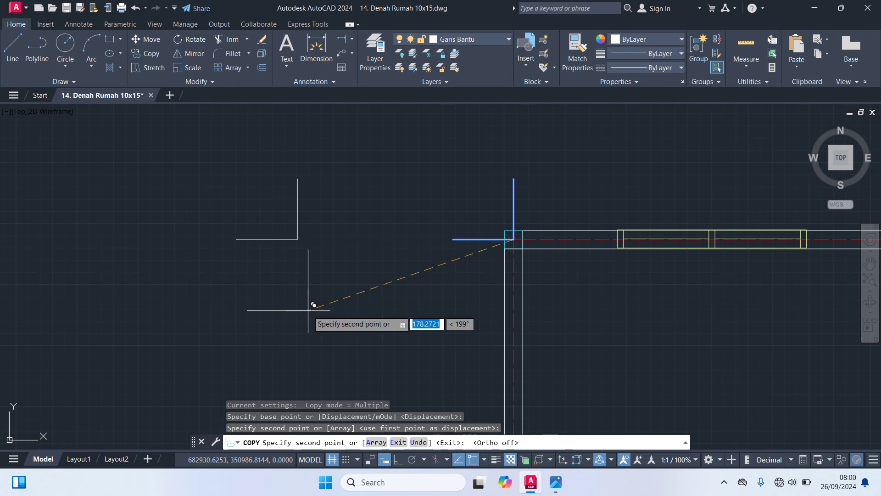
middle_drag(292, 338, 323, 222)
click(323, 222)
scroll(344, 346, down, 2)
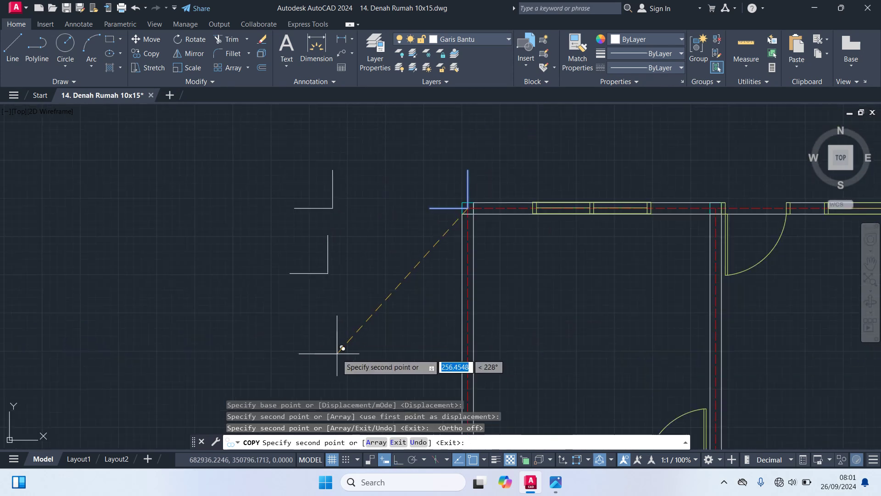
key(Escape)
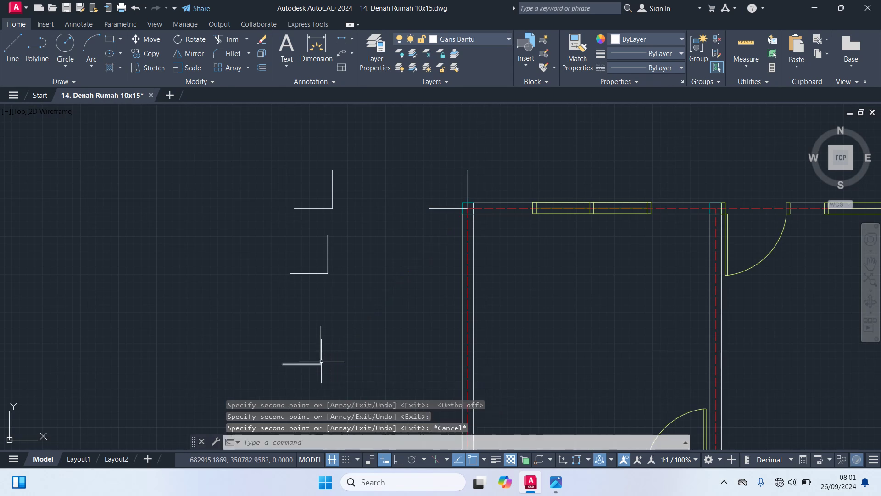
- Select the lowest L corner mark with a selection window
middle_drag(340, 360, 399, 284)
click(396, 324)
click(331, 253)
- Rotate the selected L mark about its corner into a bottom-left corner mark
text(o)
key(Return)
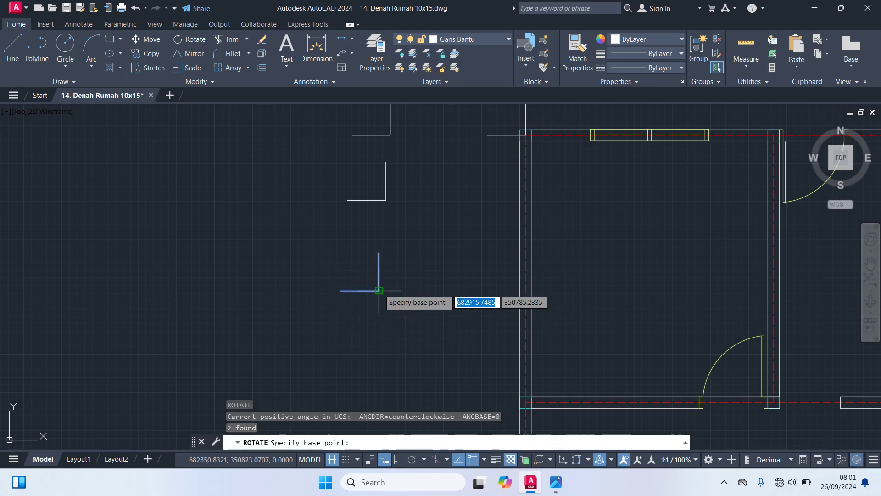
click(379, 290)
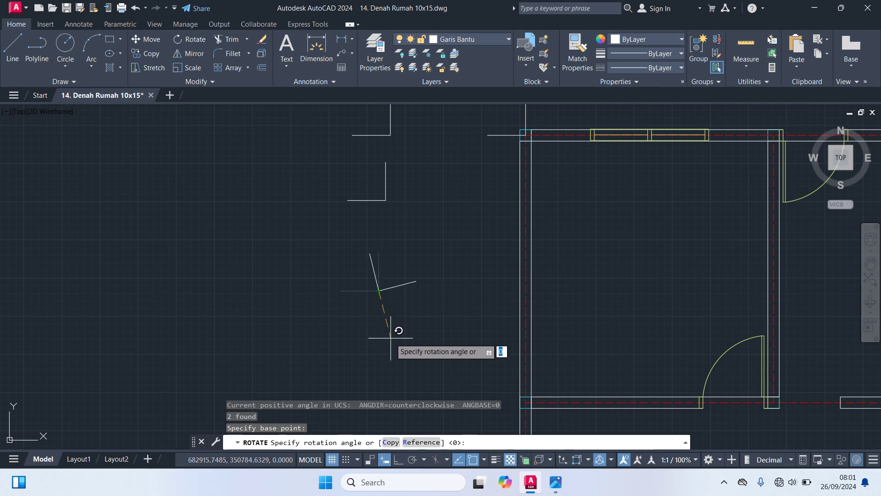
click(378, 369)
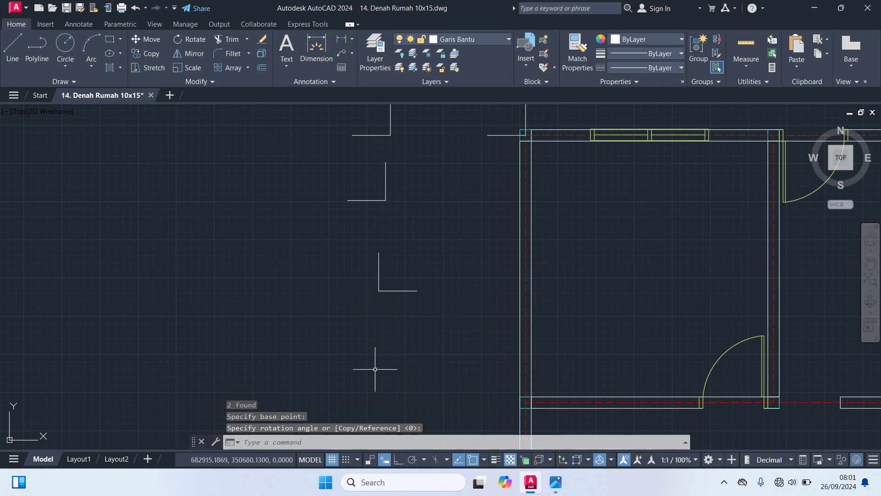
scroll(387, 271, down, 2)
middle_drag(387, 271, 417, 359)
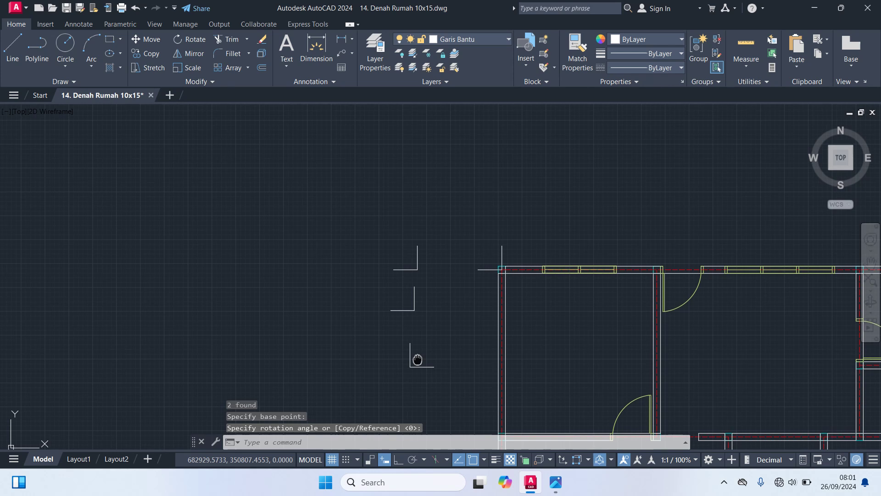
scroll(419, 318, up, 2)
- Mirror the rotated L mark across a vertical axis at its corner, erasing the original
click(419, 317)
click(389, 292)
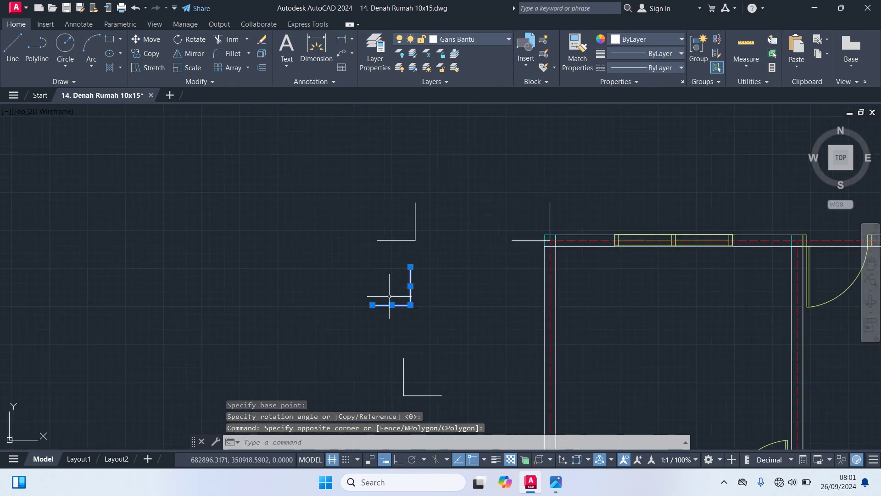
mouse_move(391, 304)
text(mi)
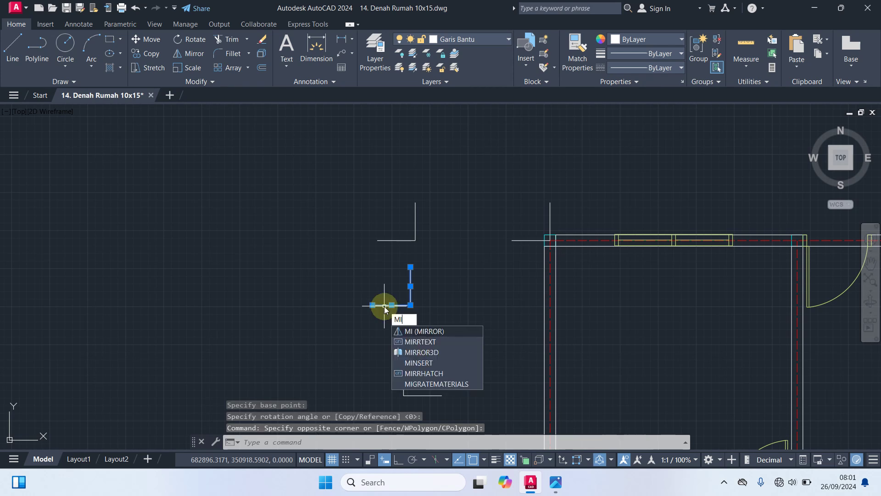
key(Return)
click(410, 305)
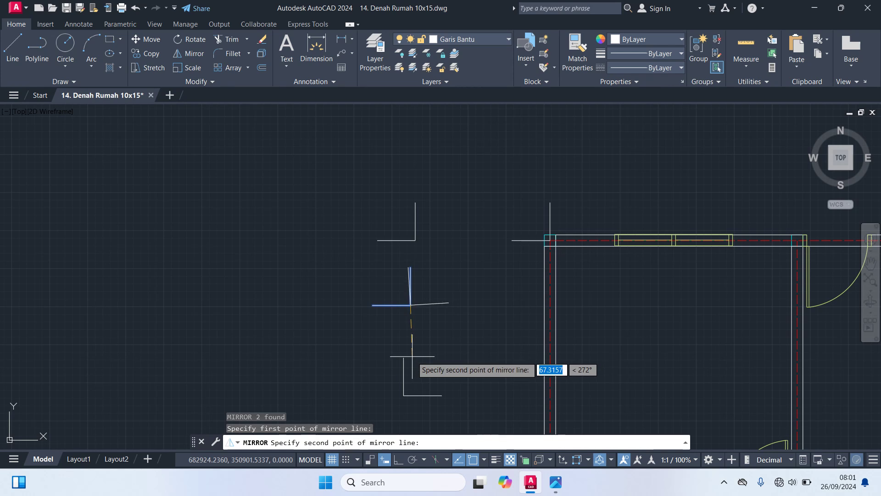
key(F8)
click(415, 350)
text(y)
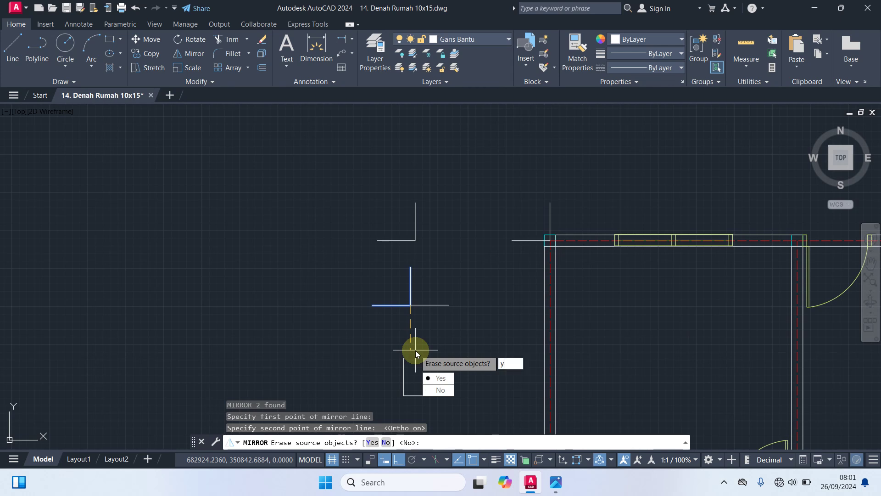
key(Return)
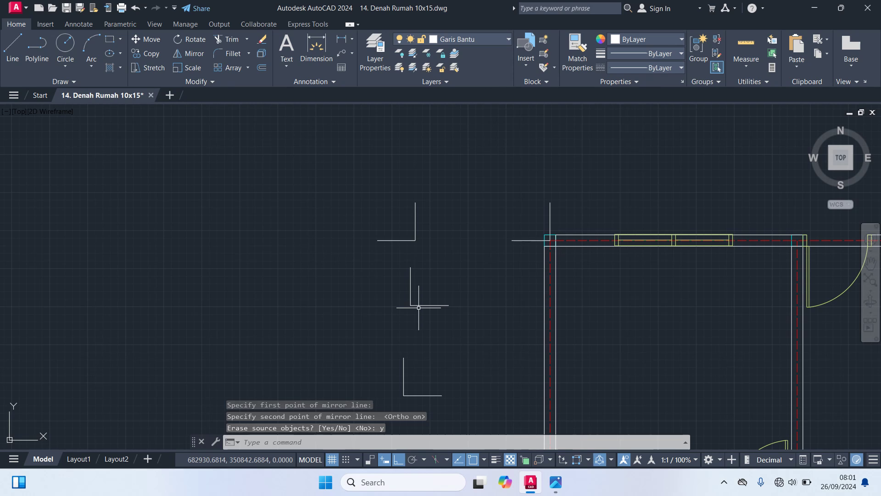
- Reselect the mirrored corner mark and begin moving it
click(419, 307)
click(415, 328)
click(438, 305)
click(400, 289)
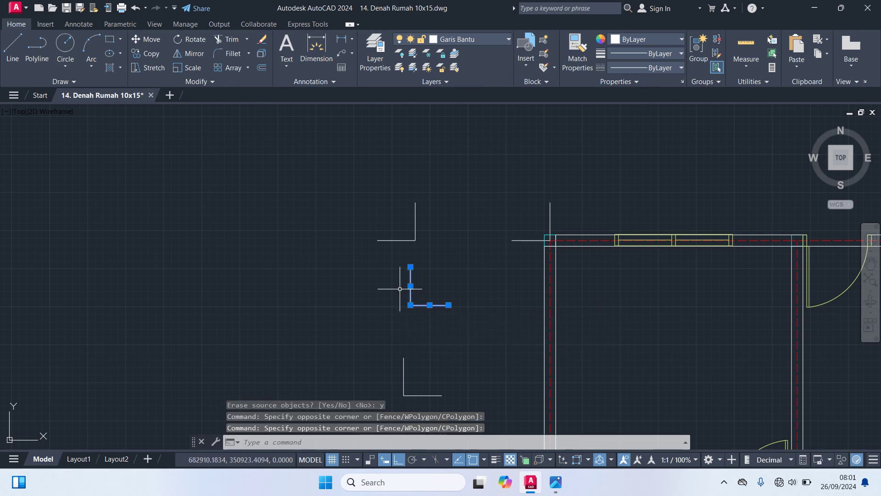
text(m)
key(Return)
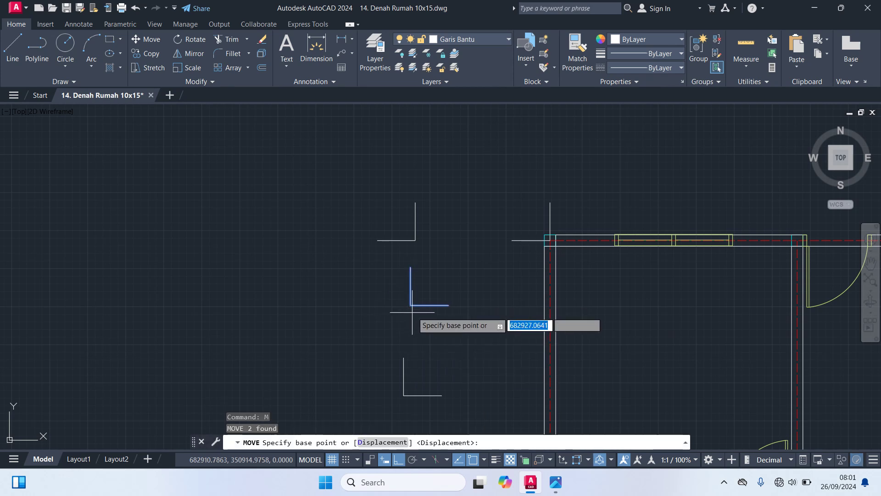
- Move the selected L mark from its corner to the plan's top-right wall corner
click(411, 305)
scroll(658, 374, down, 5)
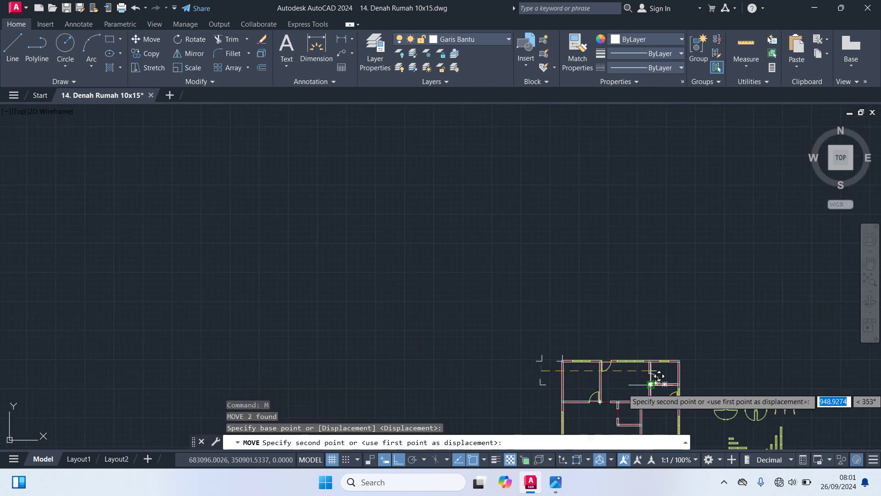
key(F8)
scroll(673, 370, up, 3)
scroll(693, 353, up, 3)
scroll(709, 330, up, 4)
click(683, 296)
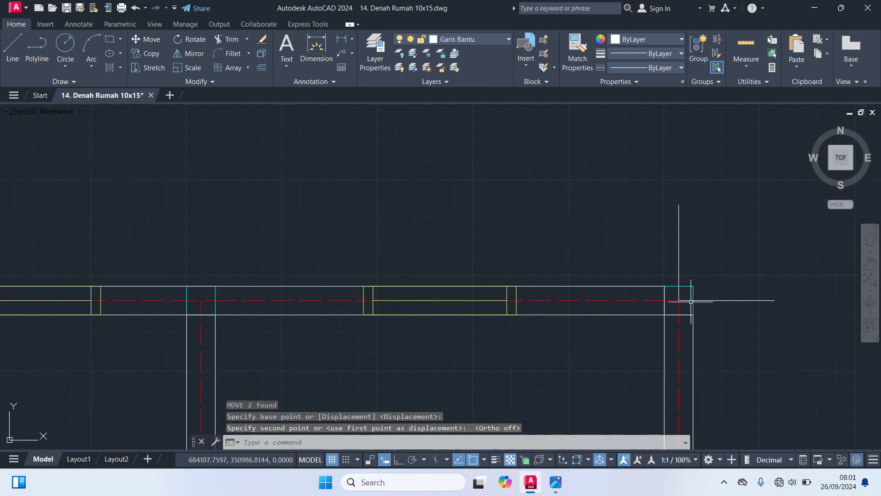
- Move another L corner mark to sit below the plan's lower-right corner
scroll(727, 321, down, 5)
middle_drag(487, 286, 517, 213)
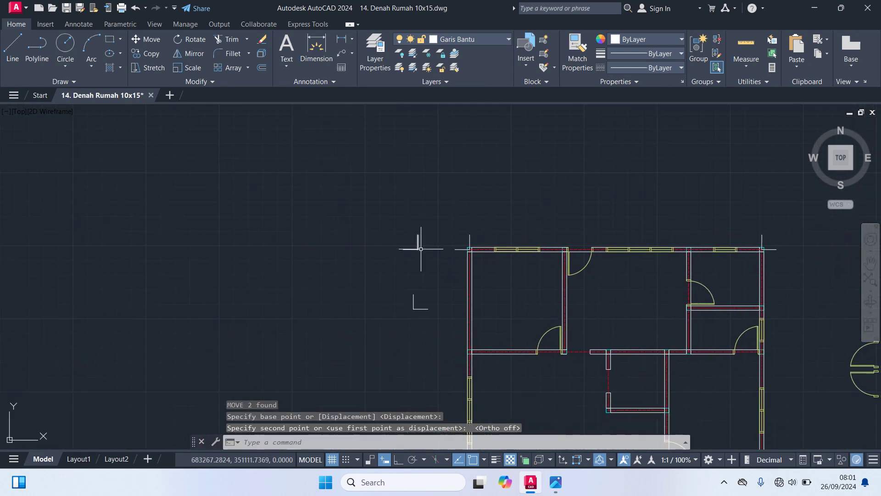
click(418, 321)
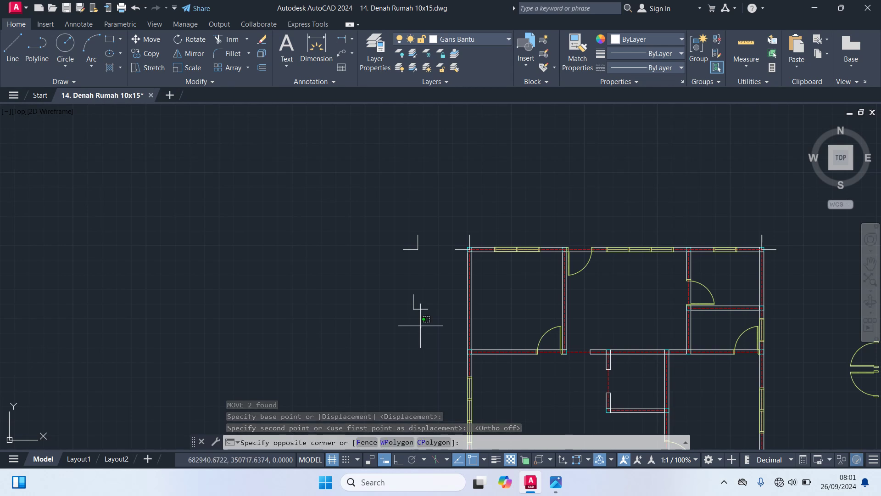
click(392, 294)
key(Return)
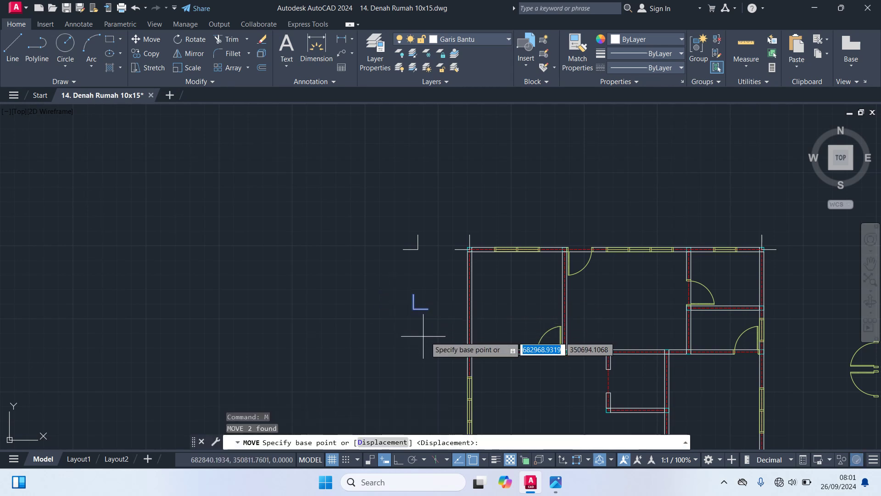
click(414, 308)
scroll(549, 358, down, 3)
scroll(570, 265, up, 3)
scroll(574, 285, up, 2)
scroll(578, 285, up, 2)
mouse_move(579, 285)
middle_down()
mouse_move(515, 321)
mouse_move(456, 329)
middle_up()
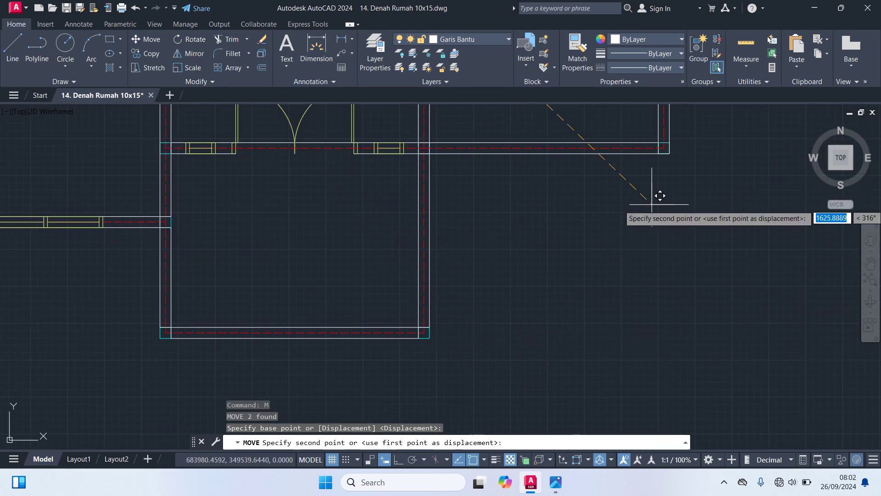
scroll(648, 257, down, 5)
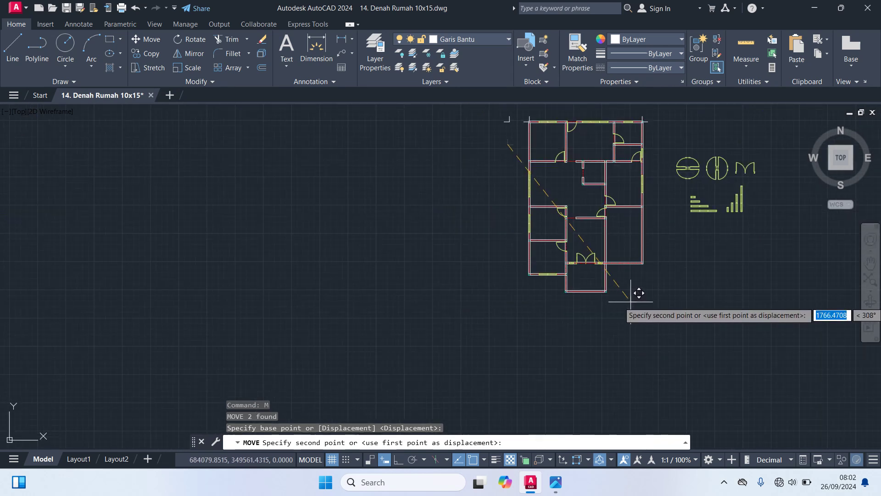
click(665, 296)
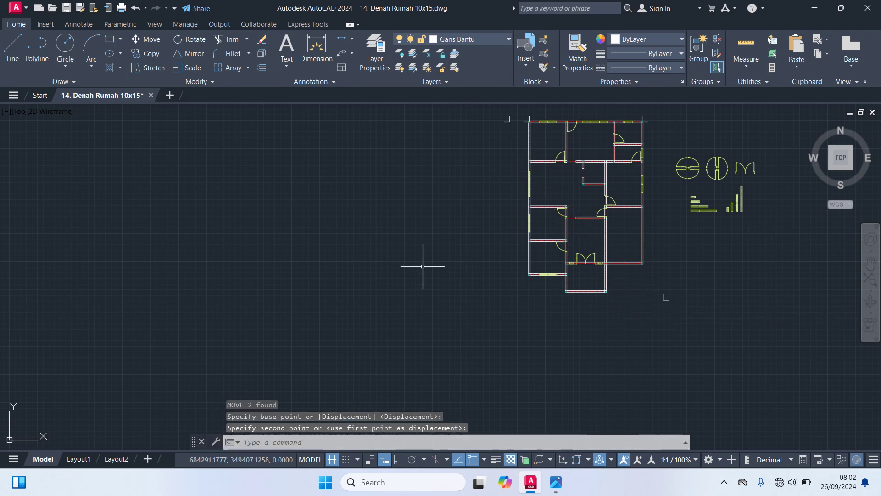
- Move the top-left corner mark down near the plan's lower-left corner
scroll(517, 110, up, 4)
click(514, 144)
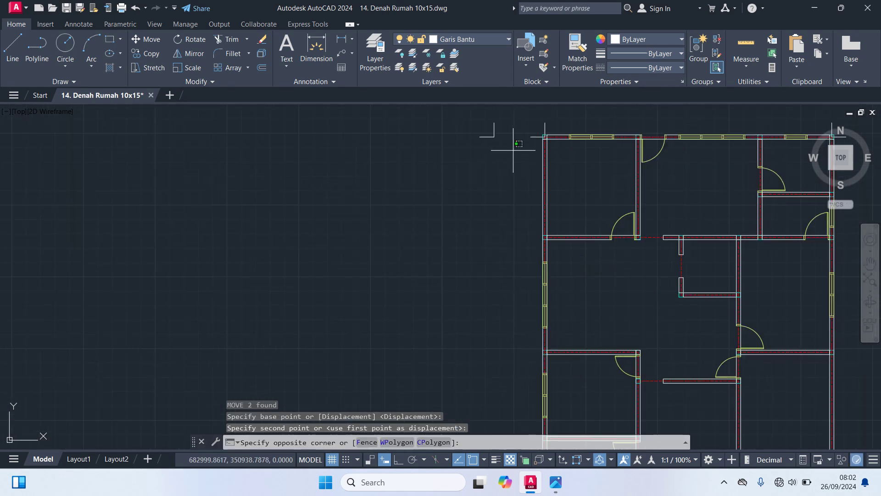
text(m)
key(Return)
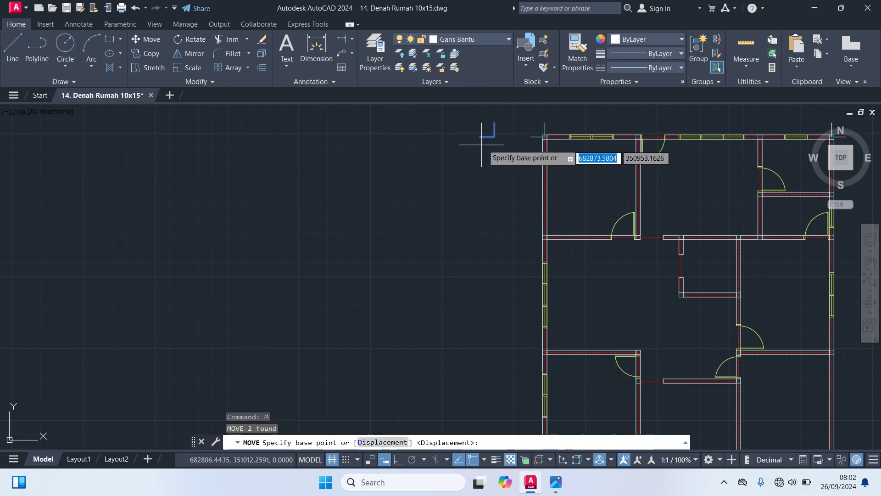
click(494, 137)
scroll(501, 184, down, 3)
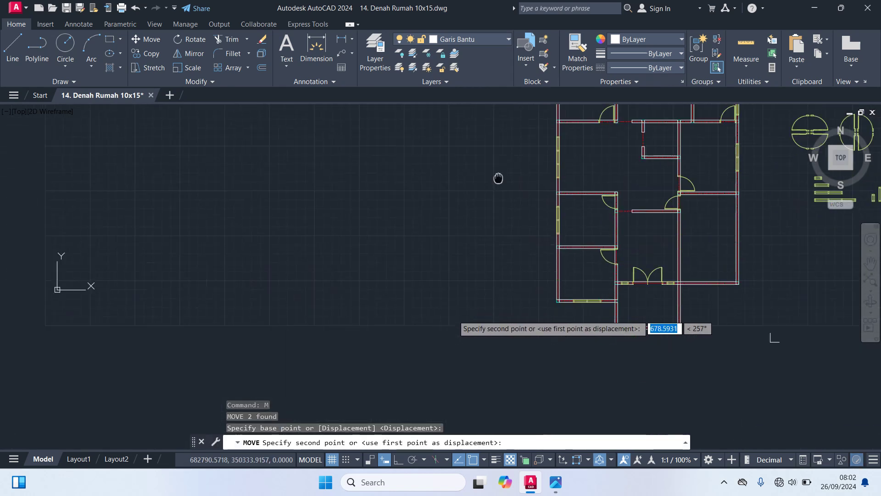
scroll(555, 299, up, 2)
click(546, 308)
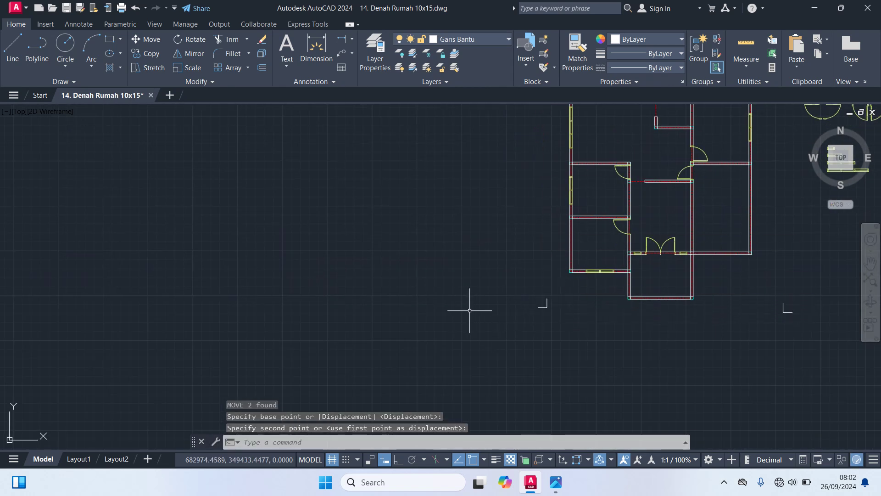
- Select the lower-left corner mark with a selection window
scroll(502, 305, up, 2)
middle_drag(602, 317, 516, 325)
click(565, 355)
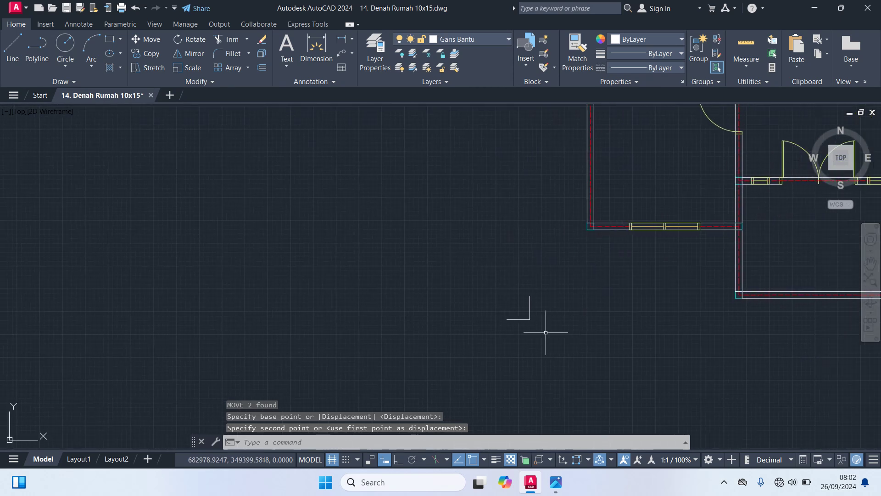
click(493, 280)
- Rotate the lower-left L mark 270° about its corner
text(ro)
key(Return)
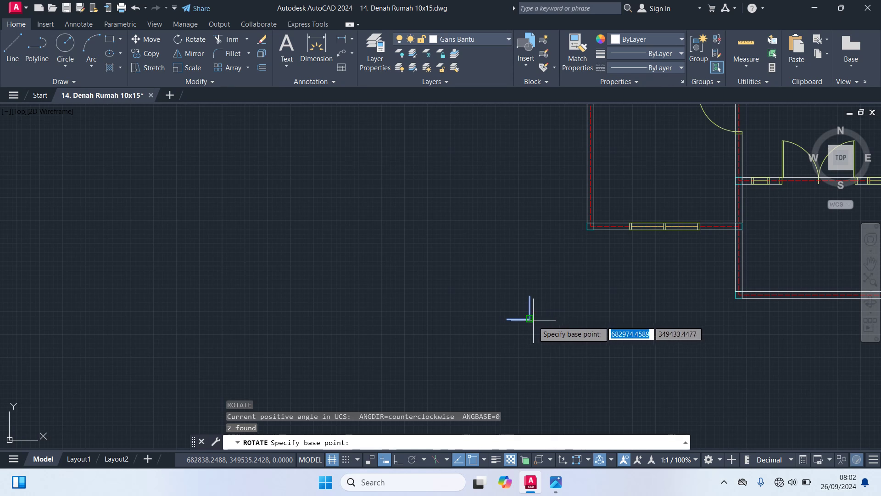
click(530, 319)
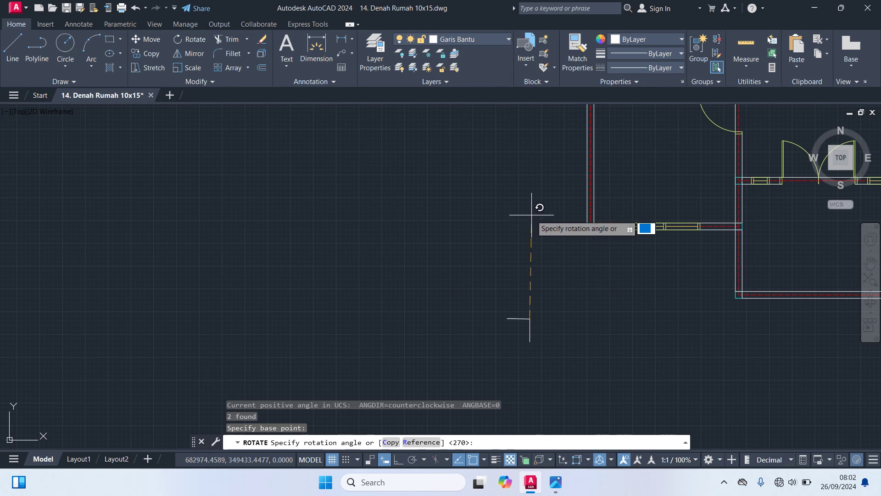
click(532, 210)
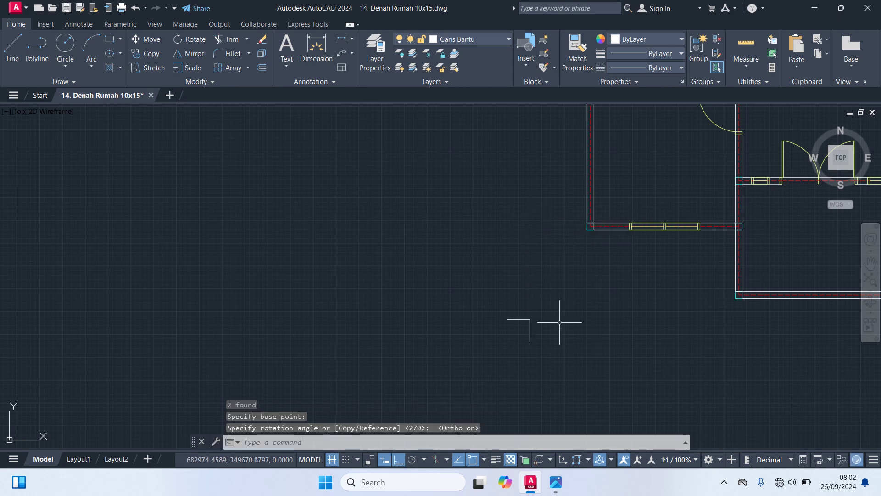
- Start moving the rotated mark from its corner toward the wall corner with Ortho off
scroll(550, 330, up, 1)
drag(646, 352, 486, 278)
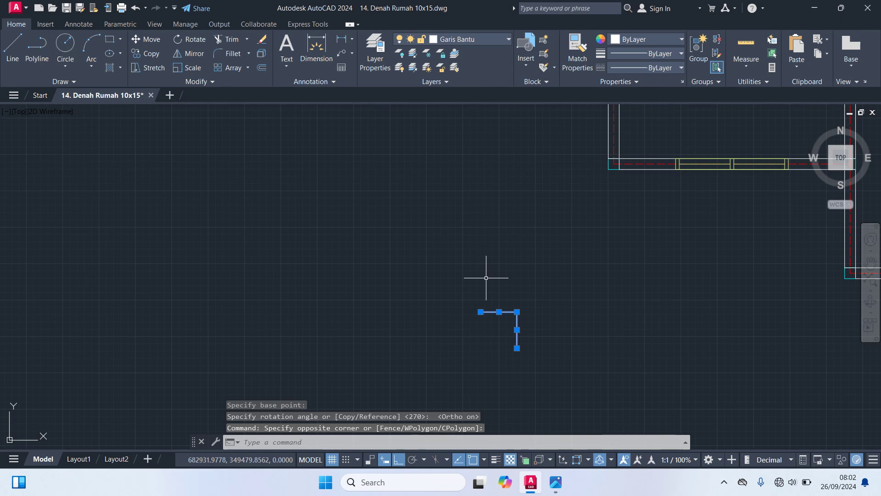
text(m)
key(Return)
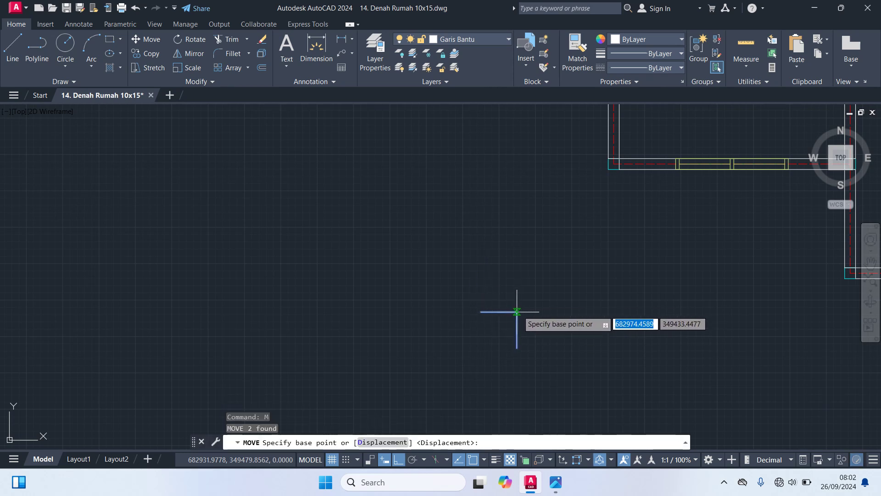
click(517, 312)
middle_drag(563, 283, 443, 305)
scroll(404, 319, up, 2)
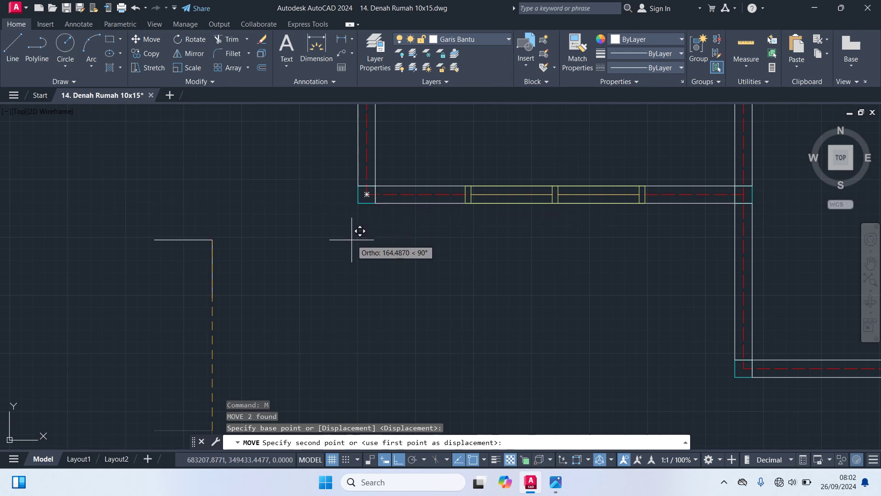
key(F8)
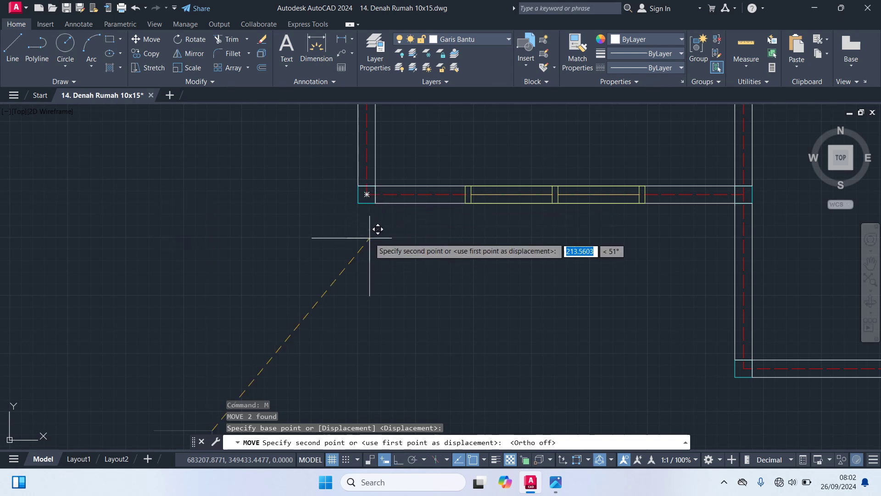
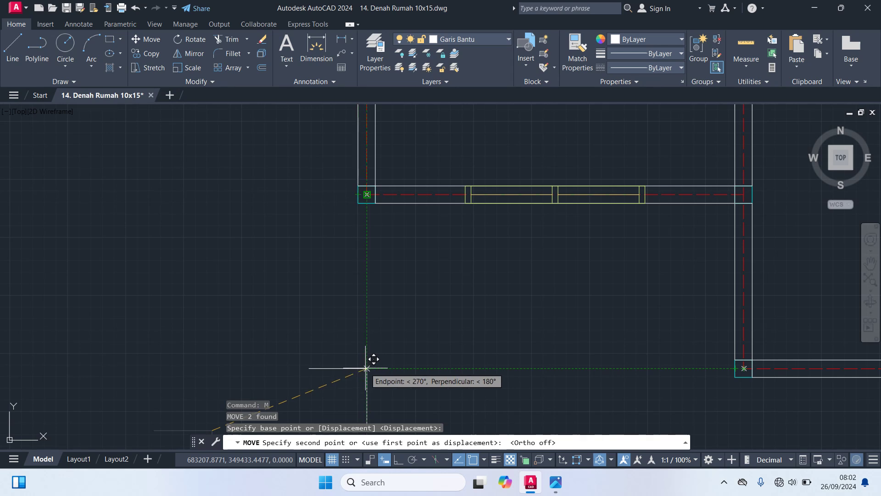
- Finish moving the objects onto the wall endpoint and adjust the zoom
click(367, 368)
scroll(444, 334, down, 1)
scroll(389, 305, down, 2)
scroll(311, 274, down, 1)
scroll(404, 348, down, 2)
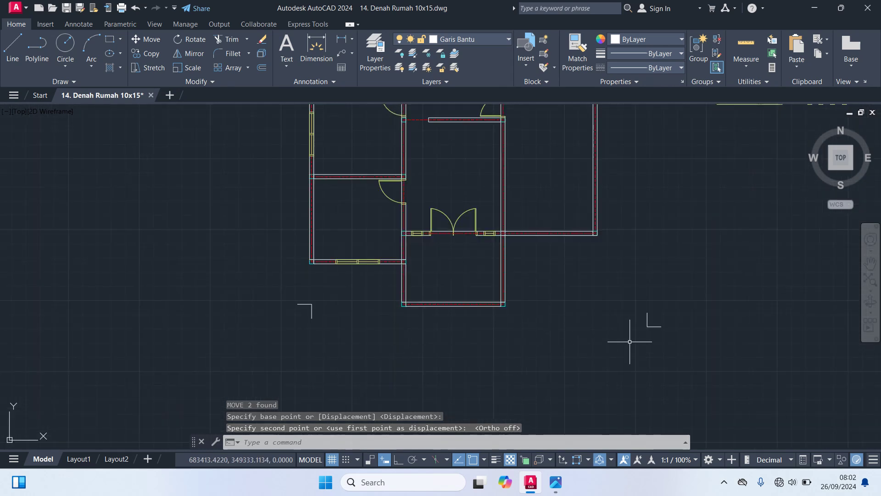
scroll(647, 341, up, 2)
- Rotate the L-shaped corner marker 90° about its corner with Ortho on
click(659, 341)
click(587, 256)
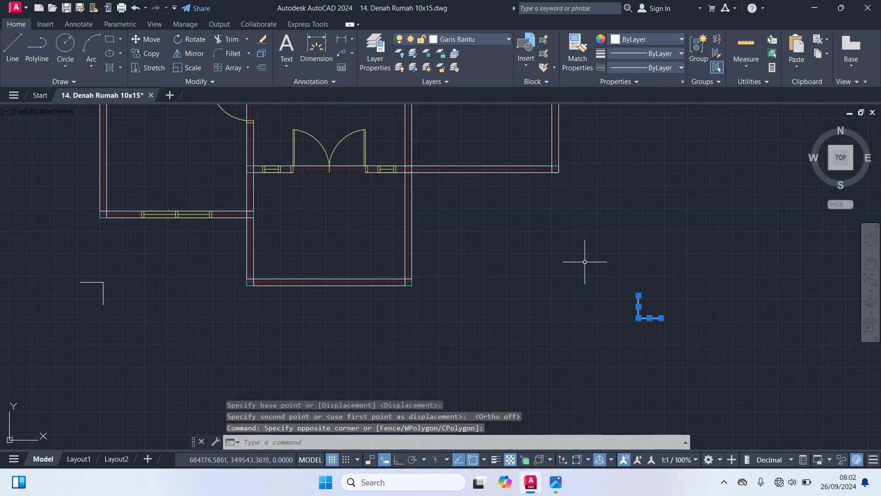
text(ro)
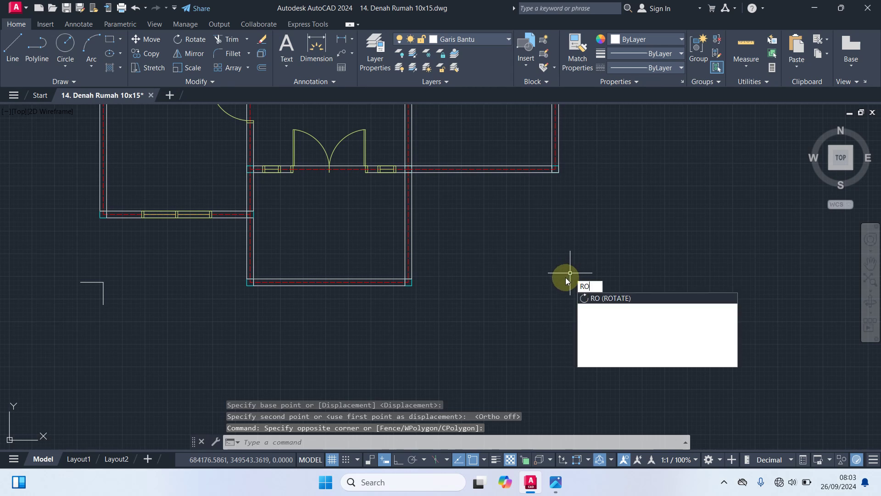
key(Return)
click(638, 318)
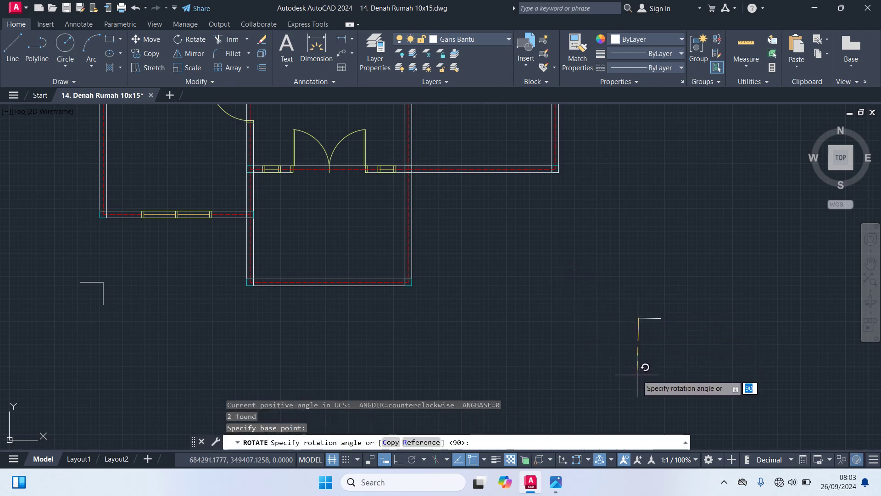
key(F8)
click(637, 386)
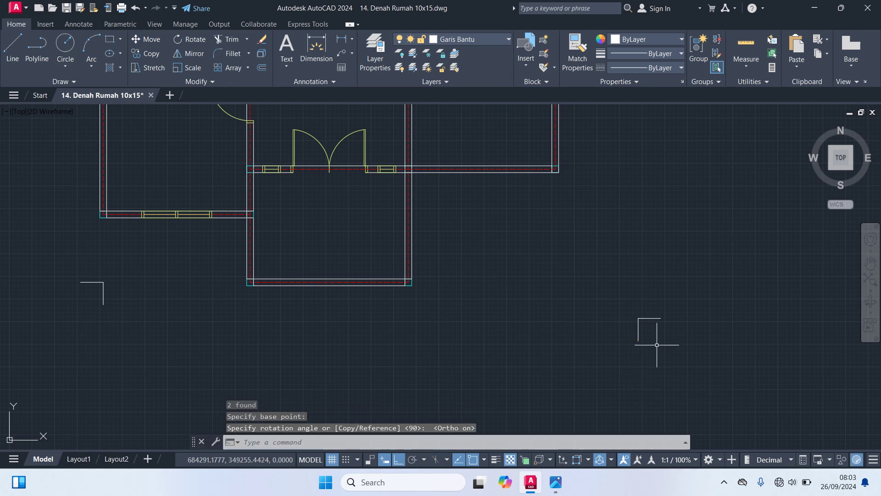
key(F8)
- Move the rotated marker from its corner into line with the top-right wall endpoint
click(691, 373)
click(601, 278)
key(Return)
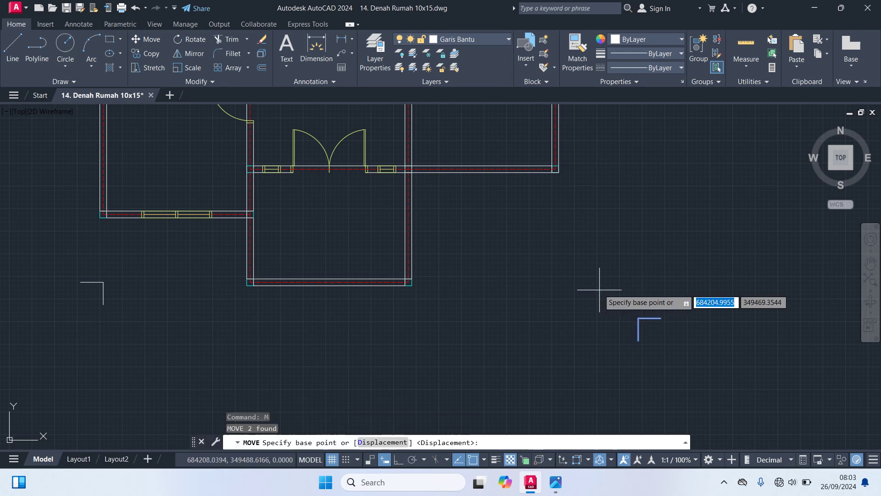
scroll(600, 289, up, 3)
middle_drag(624, 314, 611, 378)
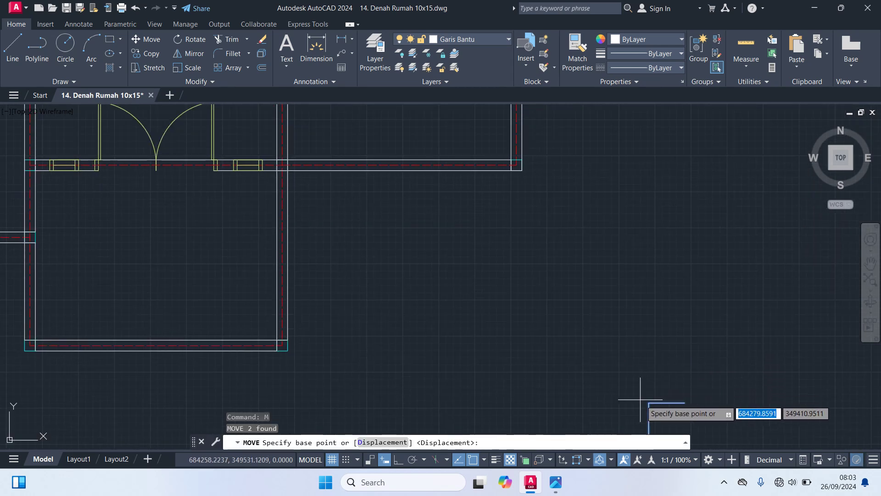
click(648, 403)
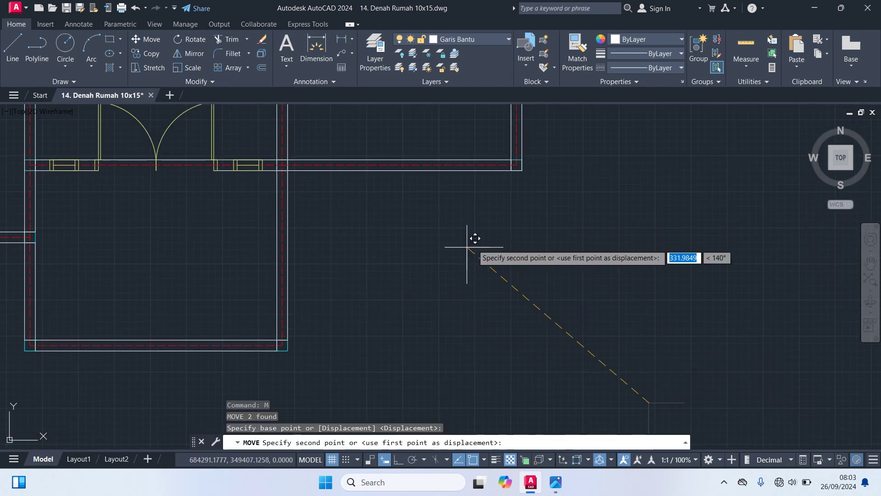
scroll(515, 167, up, 2)
middle_drag(503, 213, 570, 177)
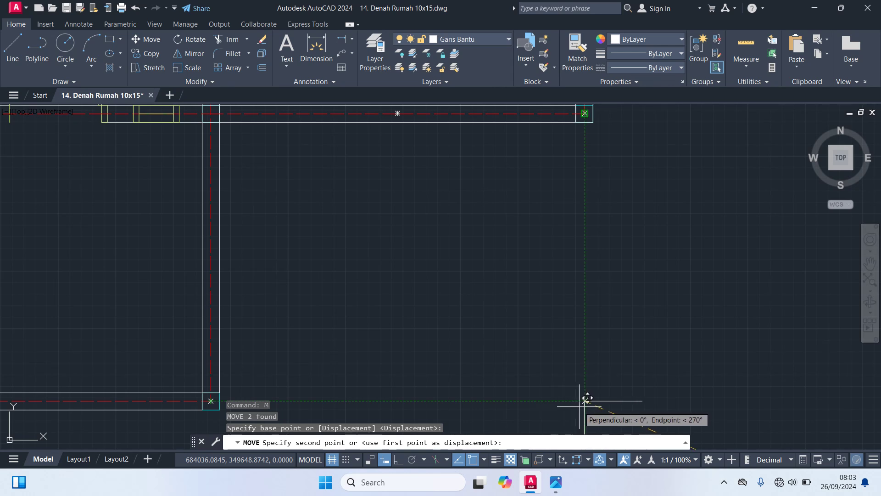
click(585, 401)
scroll(639, 331, down, 2)
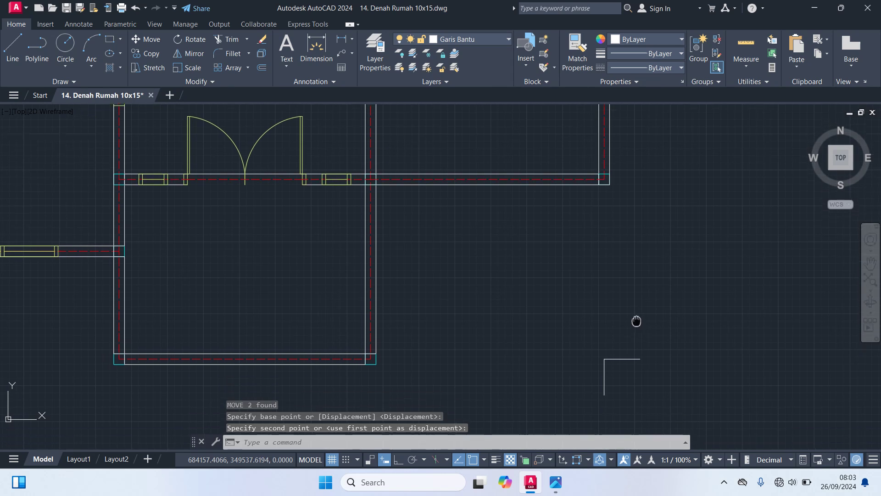
scroll(636, 313, down, 3)
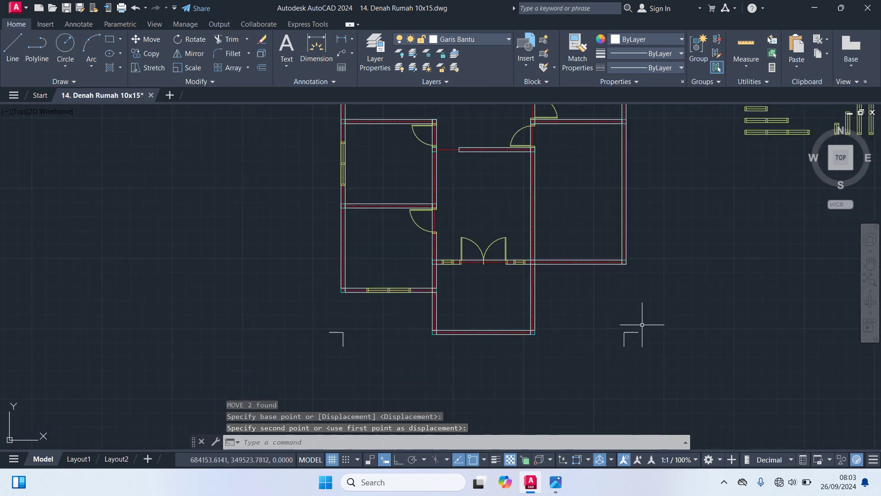
scroll(587, 350, up, 2)
click(647, 340)
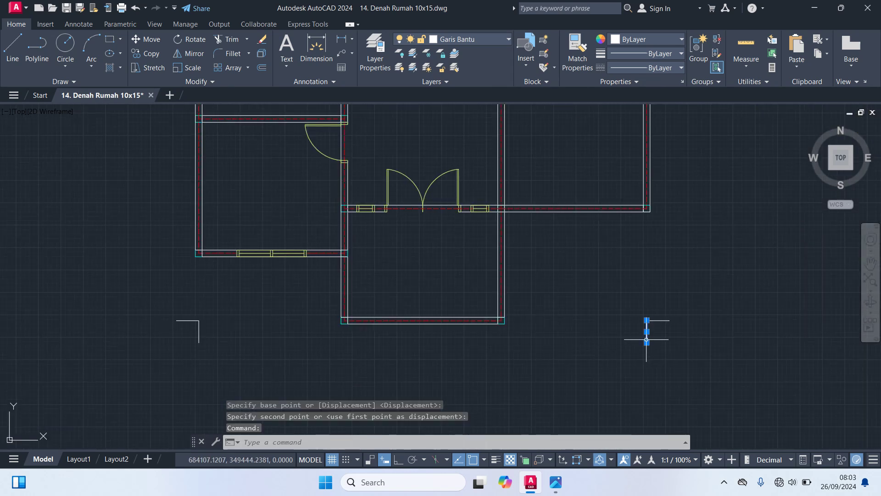
- Copy the short tick line beneath two bottom wall axes
text(co)
key(Return)
scroll(631, 344, up, 2)
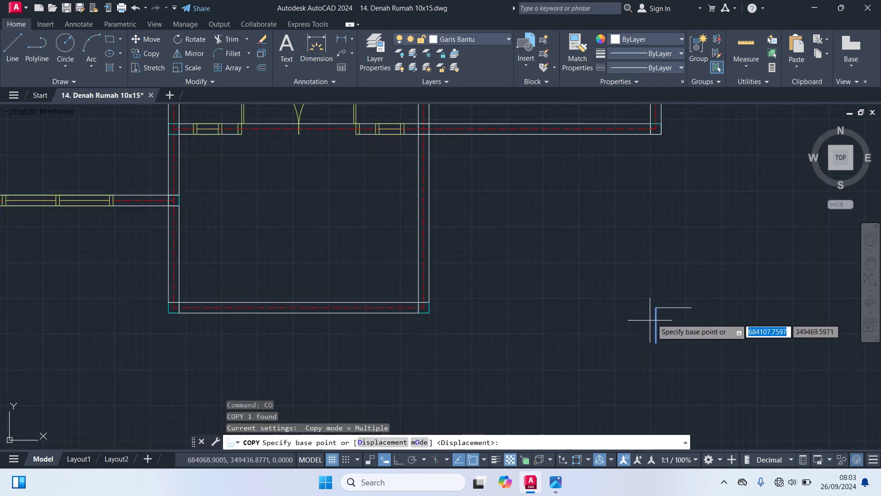
click(656, 307)
scroll(433, 325, up, 3)
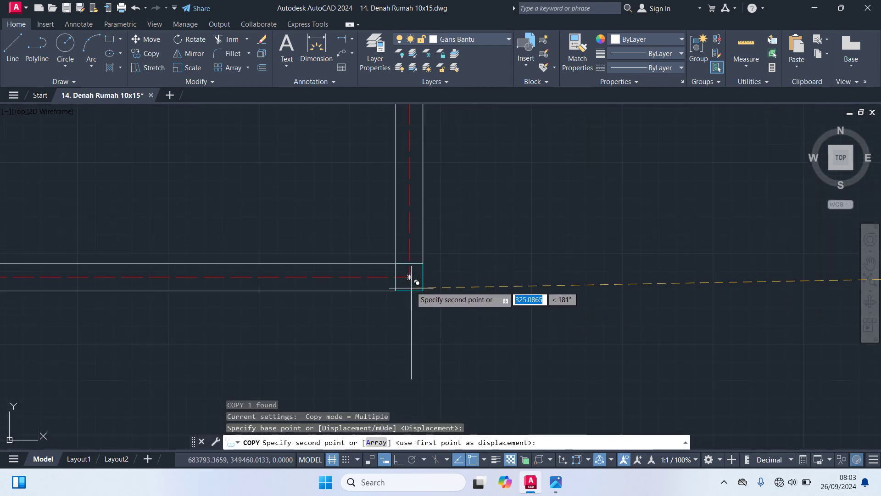
click(410, 277)
scroll(473, 323, down, 4)
scroll(413, 315, up, 3)
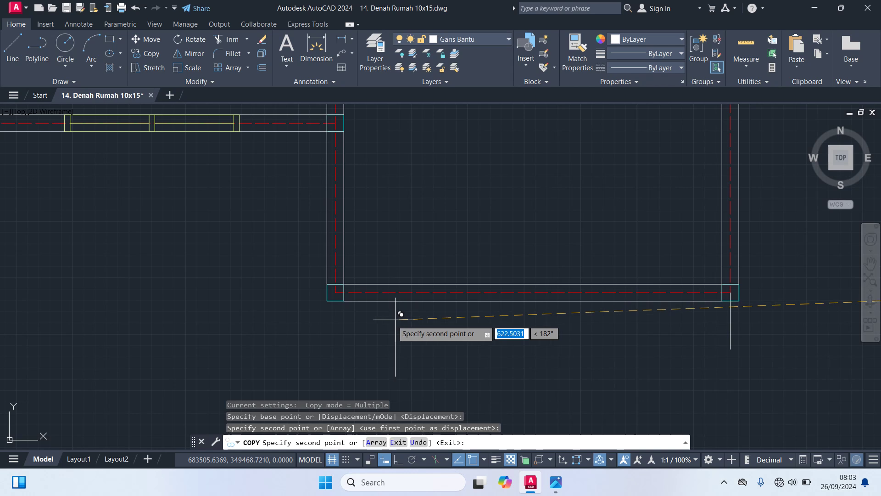
click(329, 290)
scroll(337, 290, down, 3)
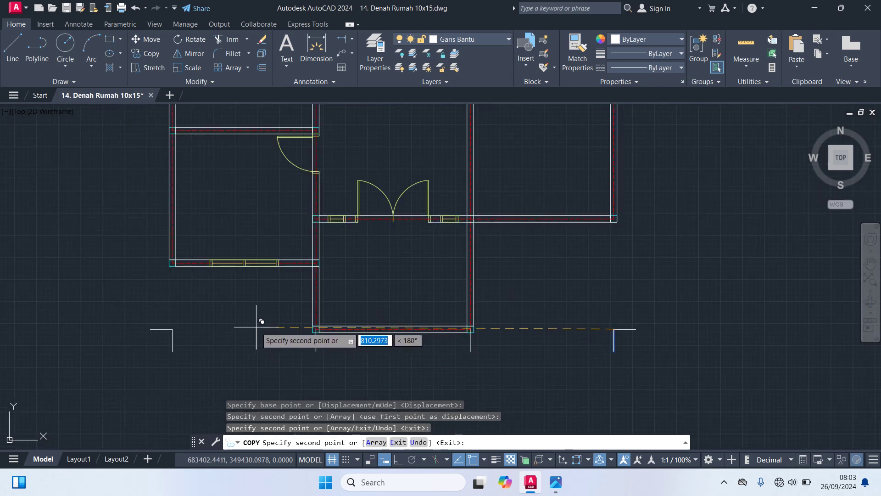
key(Escape)
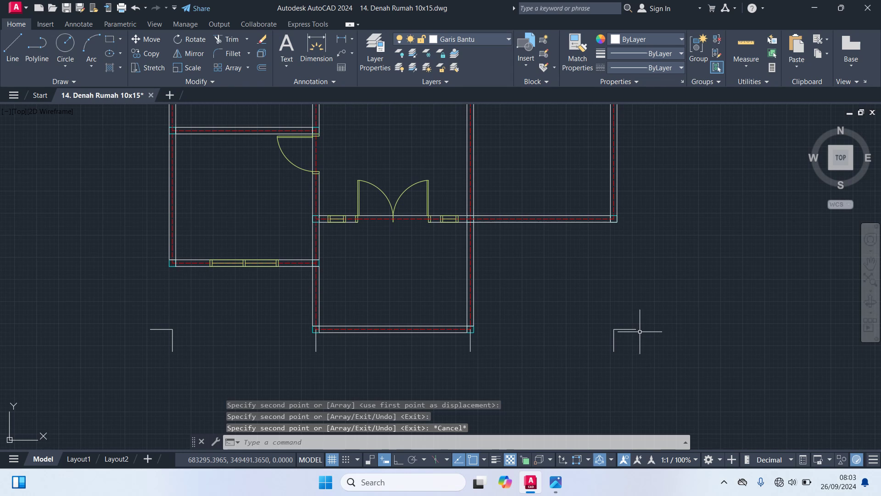
- Copy the short horizontal tick line beside a right-side wall axis
click(629, 329)
text(o)
key(Return)
click(614, 329)
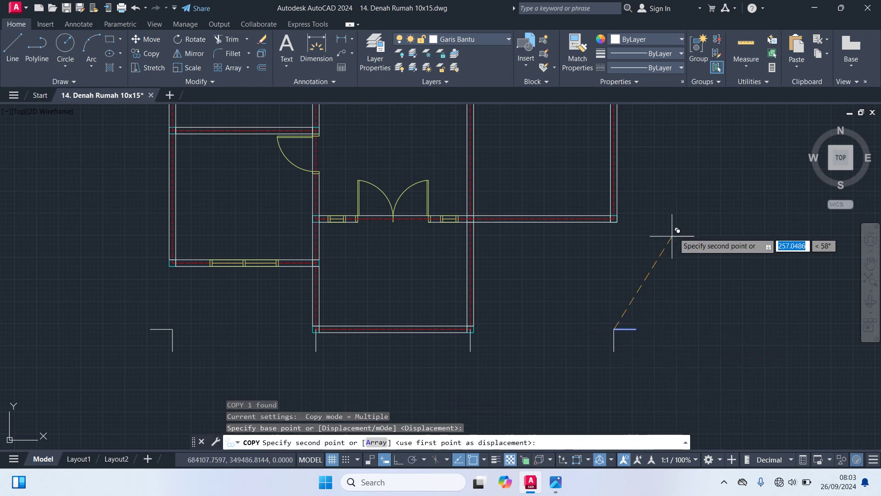
scroll(596, 298, down, 4)
scroll(541, 359, up, 4)
click(539, 363)
scroll(604, 377, down, 1)
scroll(604, 321, down, 4)
scroll(545, 262, up, 8)
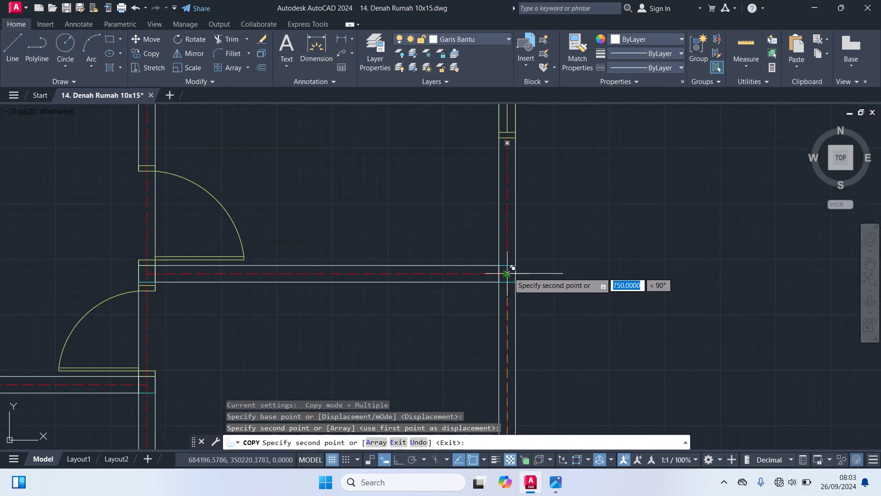
scroll(574, 370, down, 2)
scroll(581, 354, down, 1)
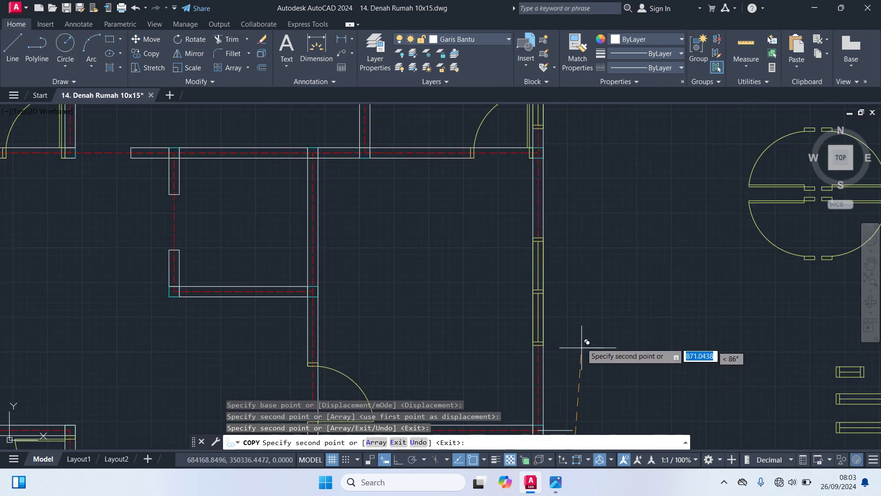
scroll(562, 290, up, 4)
scroll(551, 257, down, 6)
scroll(585, 211, up, 5)
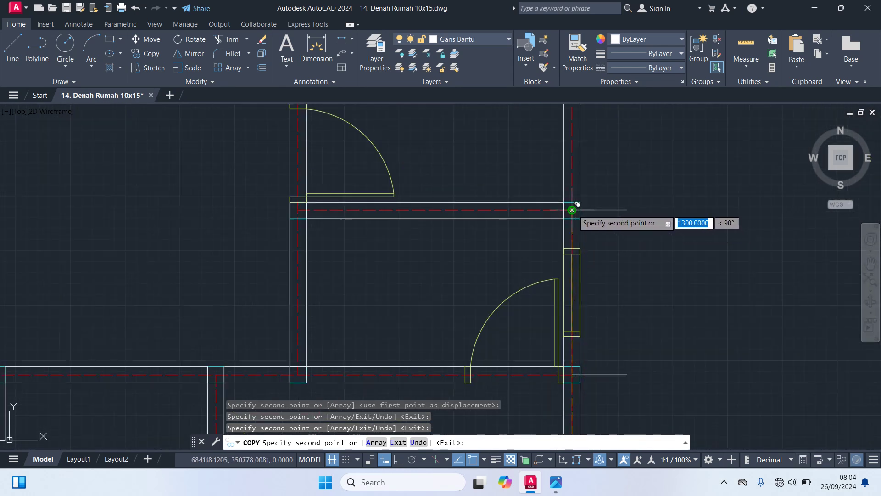
scroll(572, 210, down, 2)
scroll(624, 228, down, 2)
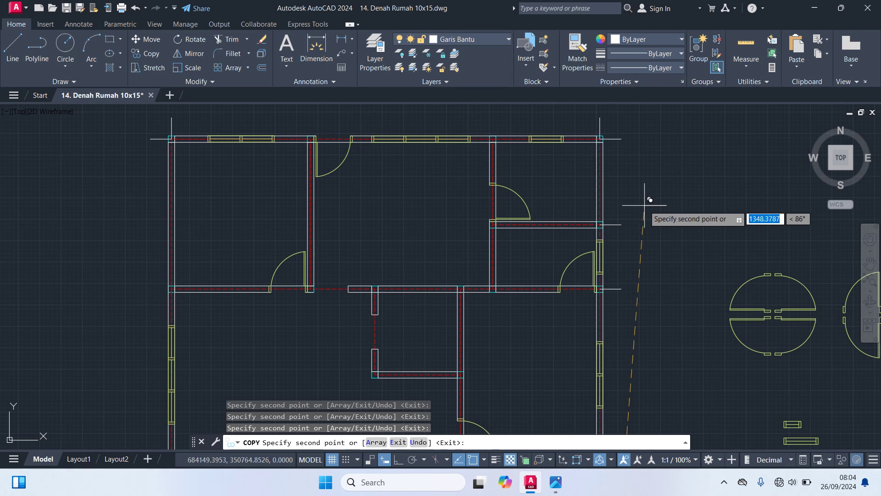
key(Escape)
scroll(649, 205, down, 4)
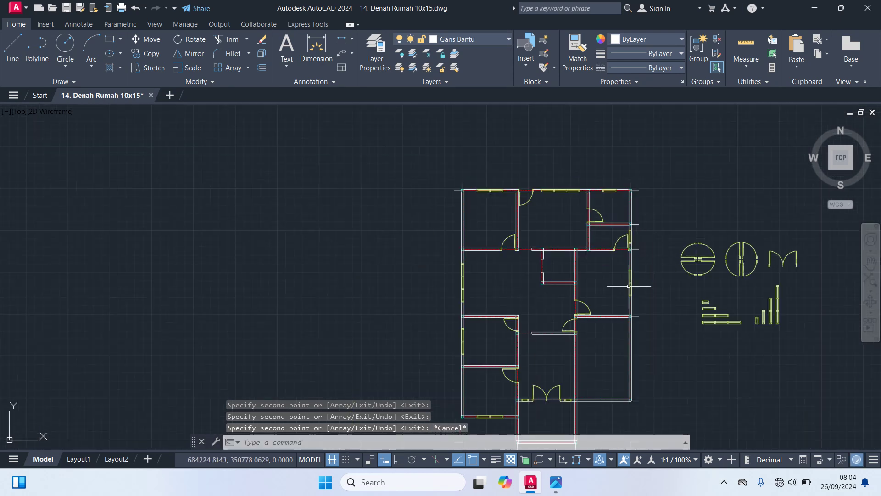
middle_drag(461, 424, 635, 304)
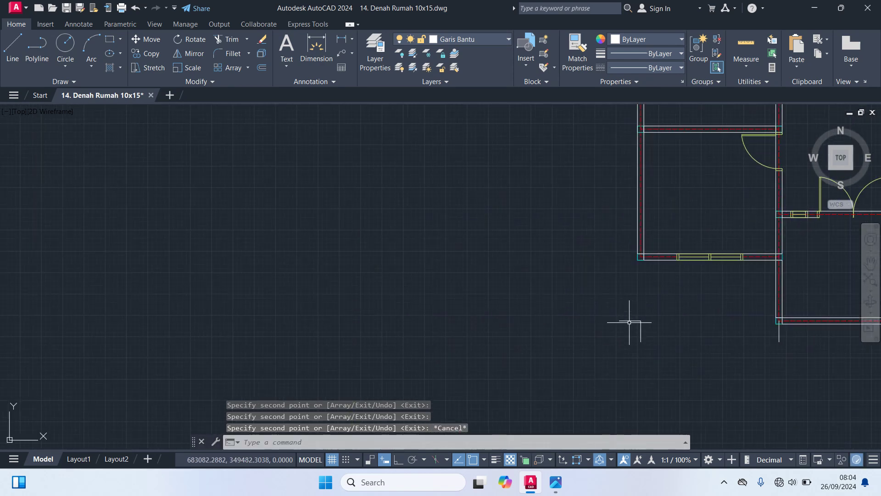
- Copy the lower-left tick line to two left-side wall corners
click(630, 321)
text(co)
key(Return)
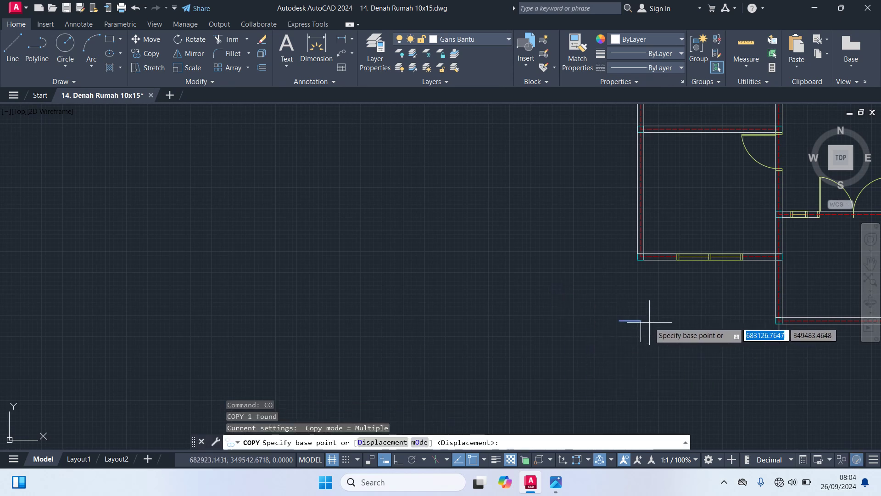
click(641, 321)
scroll(625, 257, up, 5)
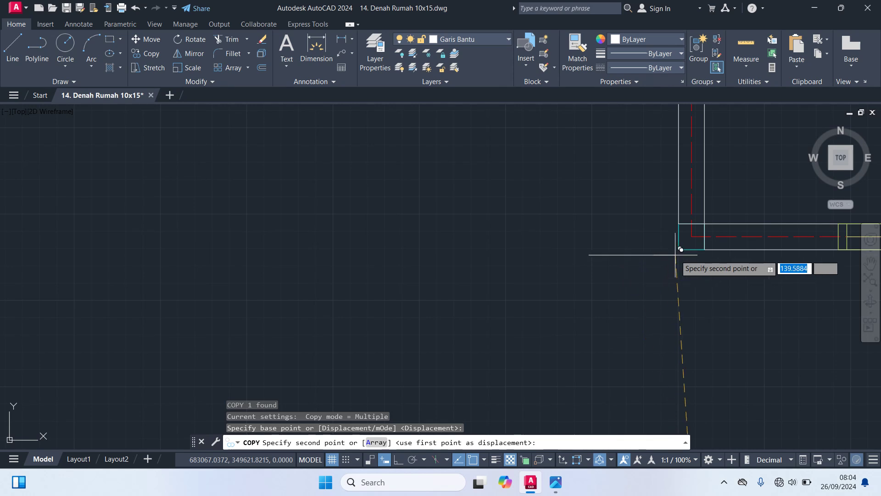
click(691, 236)
scroll(590, 246, down, 2)
scroll(547, 338, down, 2)
scroll(592, 252, up, 3)
scroll(592, 251, up, 2)
click(625, 232)
- Add two more tick line copies at further left wall axis points and end the copy
scroll(518, 314, down, 4)
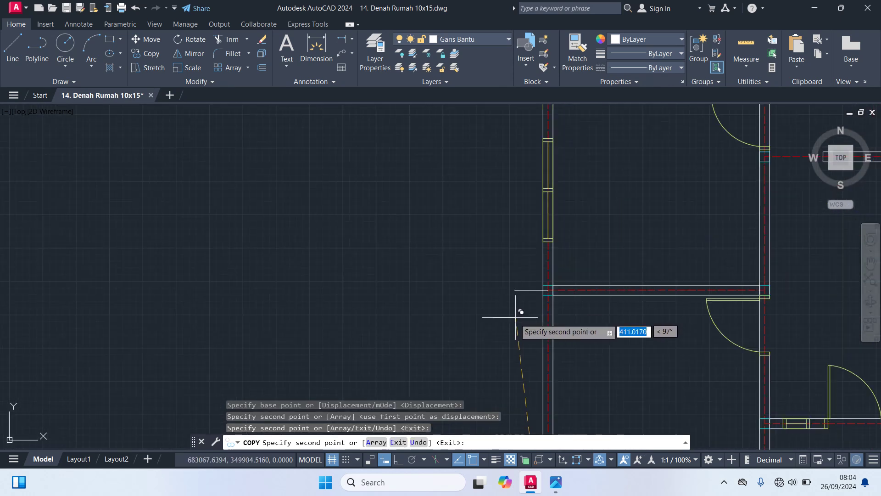
scroll(518, 248, up, 6)
click(519, 210)
scroll(484, 252, down, 3)
middle_drag(417, 197, 427, 368)
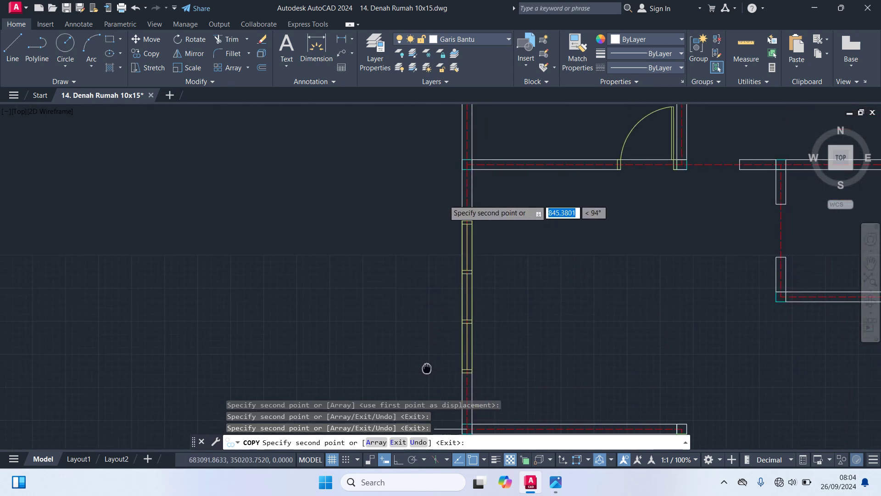
scroll(458, 202, up, 4)
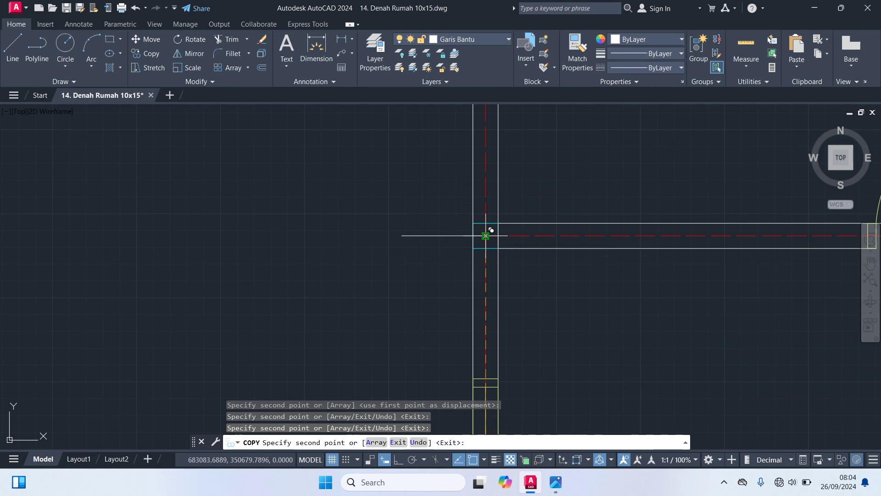
click(485, 236)
scroll(410, 250, down, 4)
scroll(372, 271, down, 1)
scroll(406, 251, up, 1)
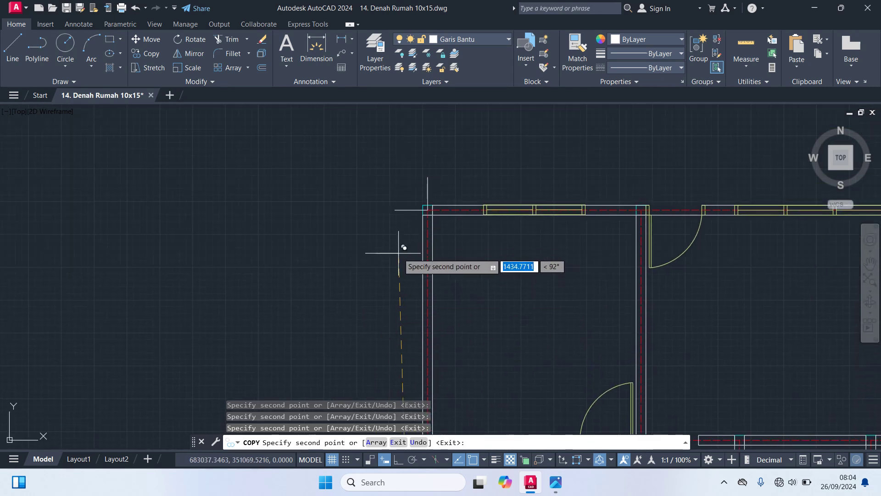
key(Escape)
scroll(395, 207, down, 5)
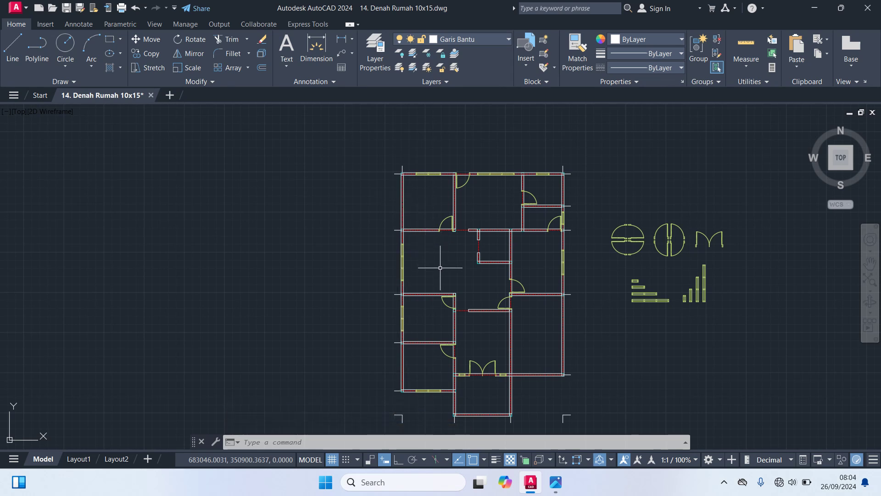
scroll(380, 296, up, 2)
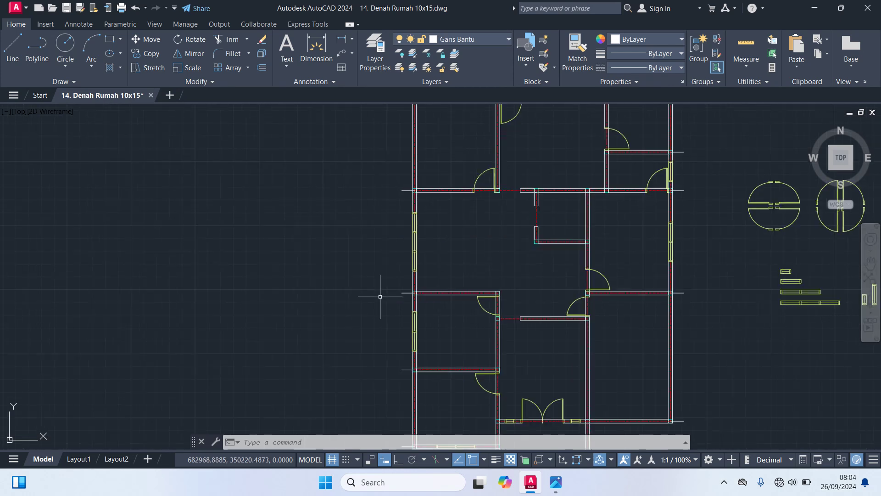
scroll(389, 298, up, 2)
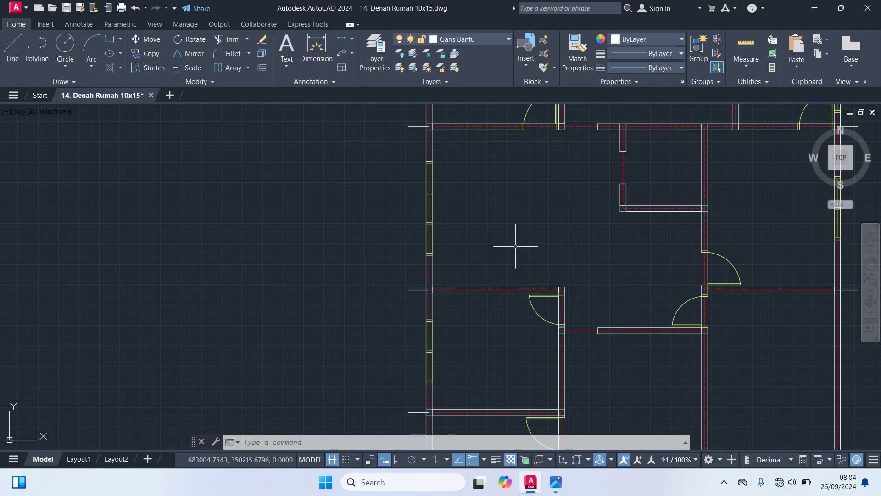
scroll(517, 257, down, 4)
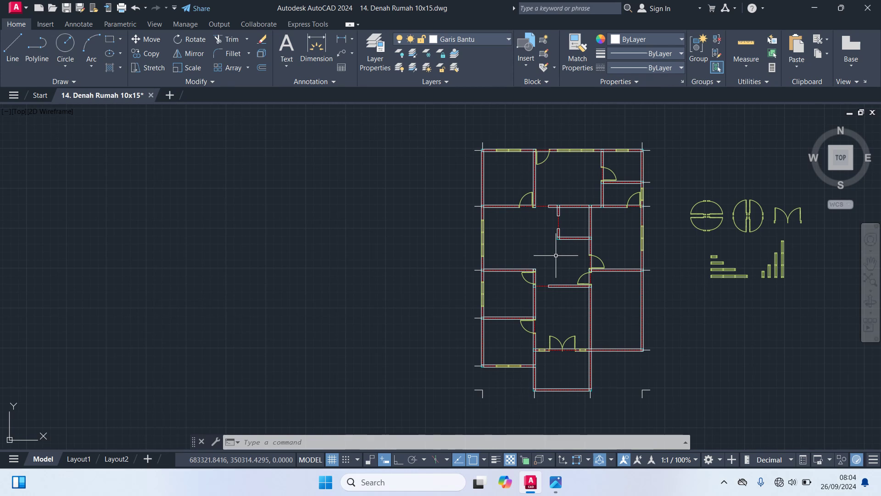
middle_drag(607, 240, 556, 260)
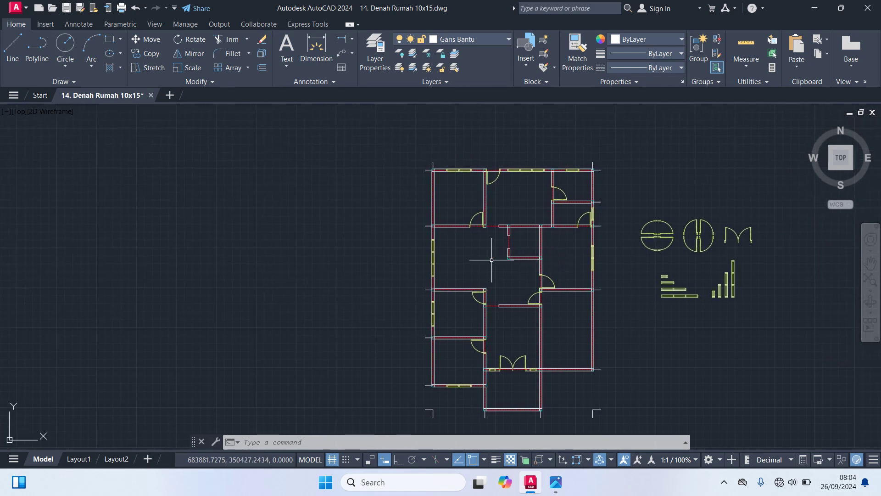
scroll(490, 260, up, 2)
text(l)
- Draw a horizontal line from the inner wall corner out past the left exterior wall
key(Return)
scroll(492, 252, up, 4)
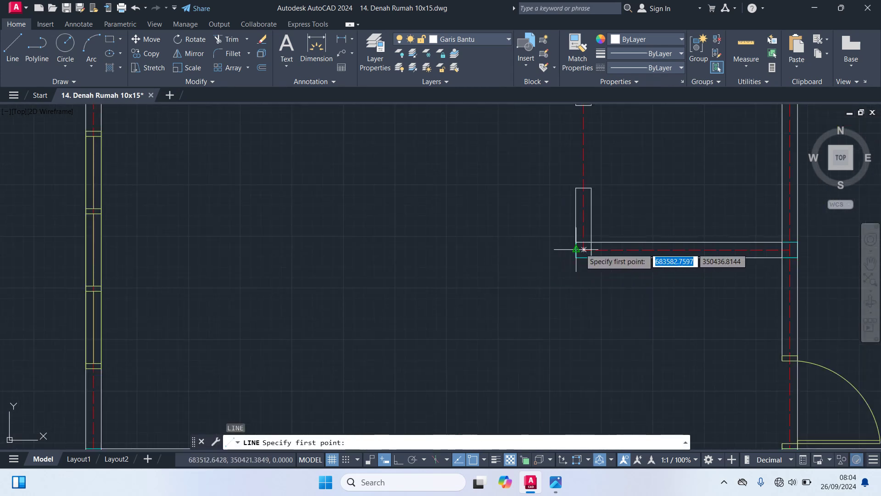
click(583, 250)
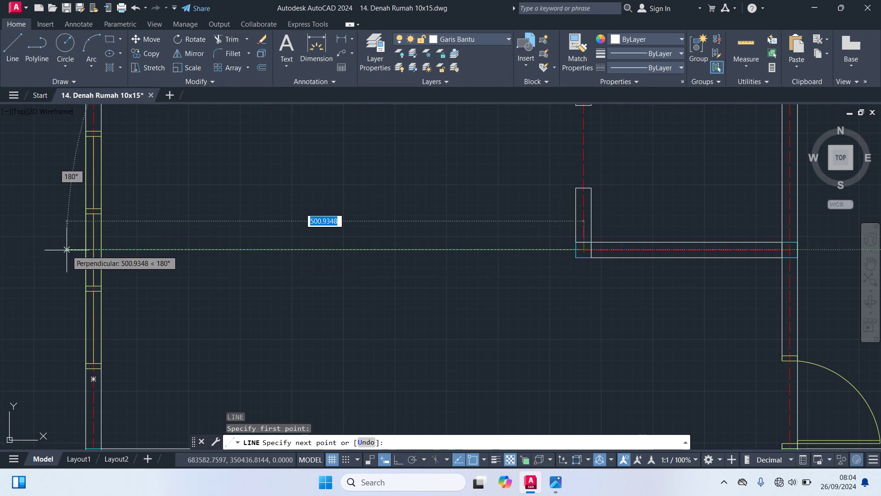
click(47, 249)
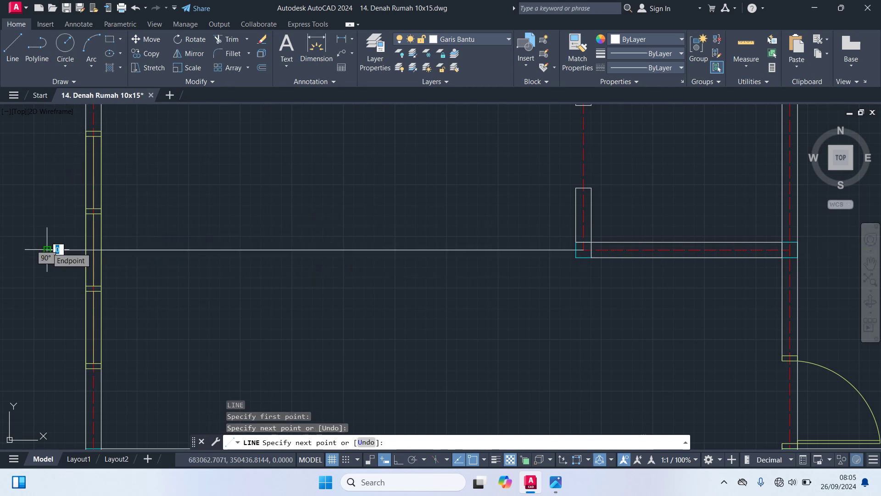
key(Escape)
middle_drag(134, 268, 393, 232)
scroll(393, 232, down, 5)
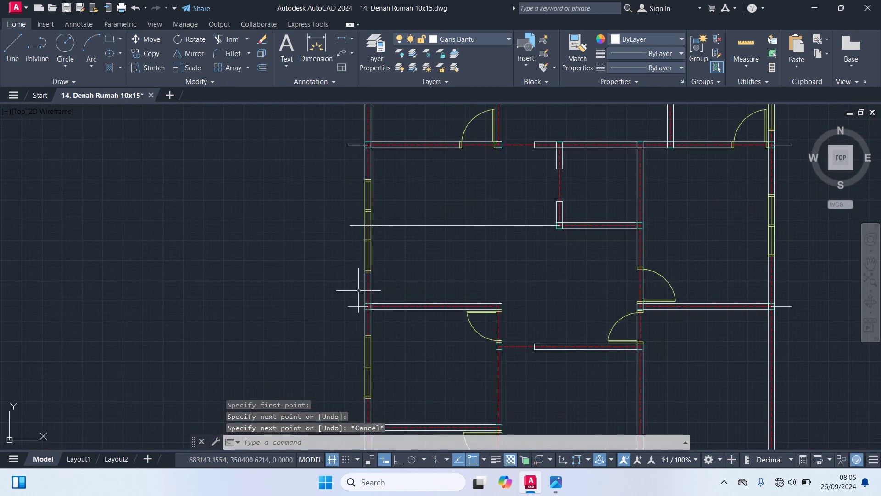
scroll(349, 305, up, 3)
- Check the short horizontal axis line, then start a new copy with CO
click(355, 296)
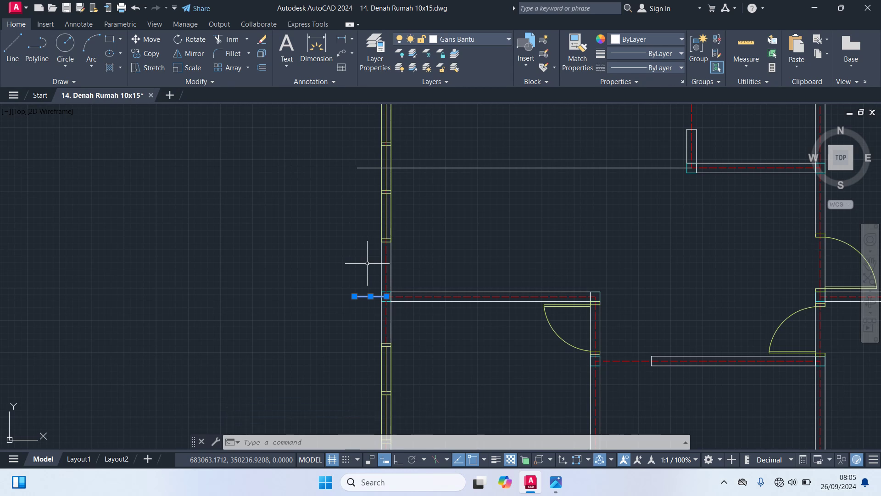
key(Escape)
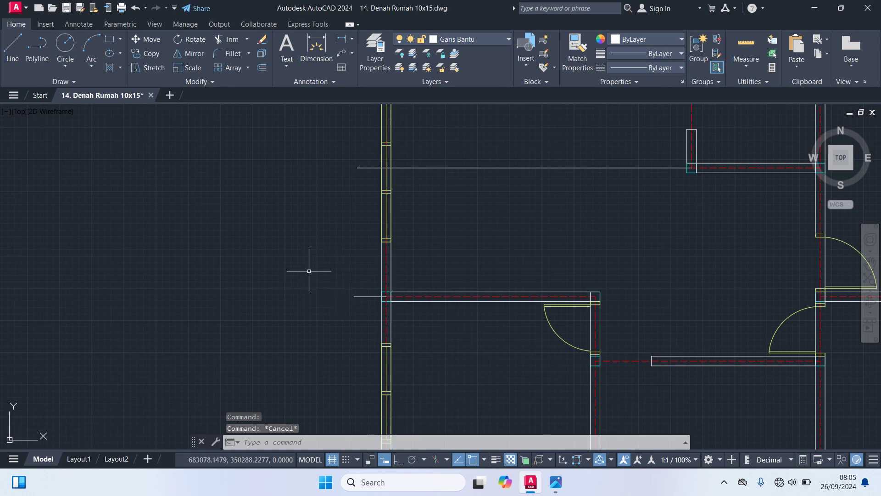
text(ct )
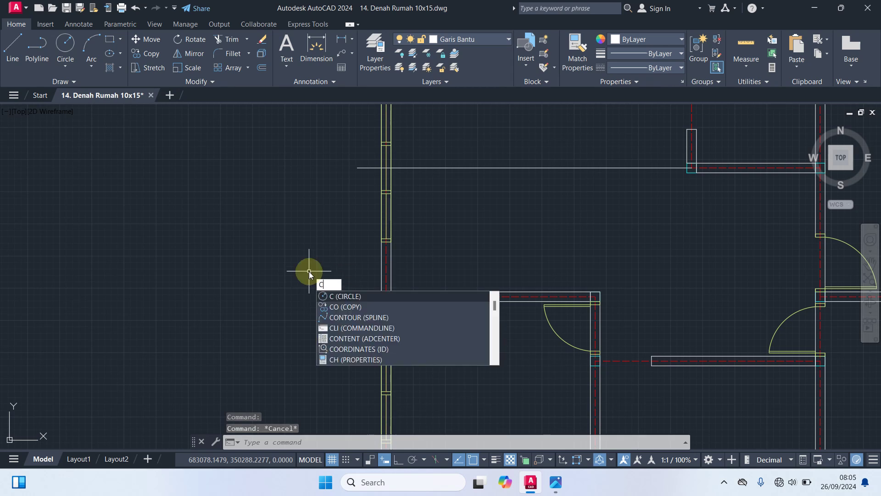
text(o)
key(Return)
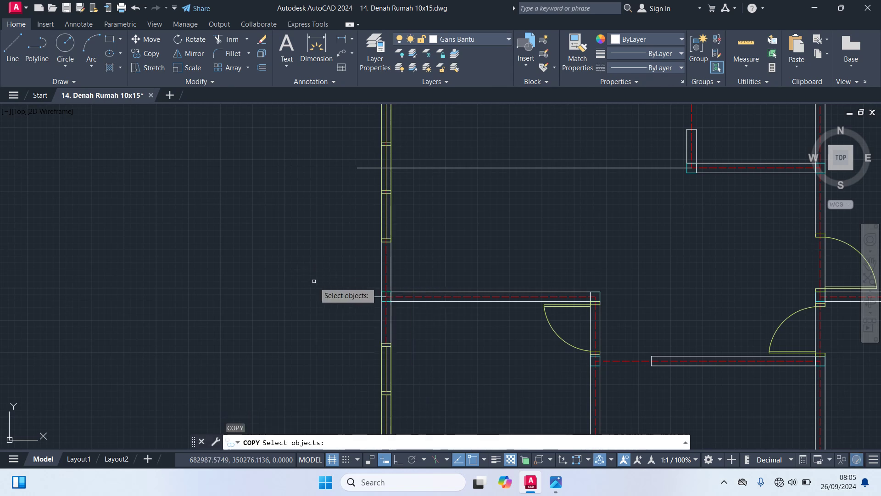
scroll(318, 288, up, 4)
scroll(318, 288, down, 4)
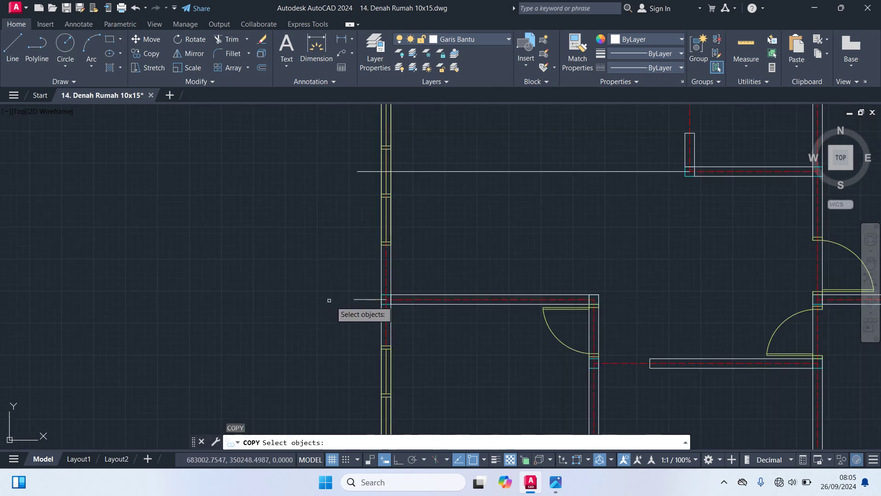
- Copy the short axis extension line from one wall axis onto another
click(361, 299)
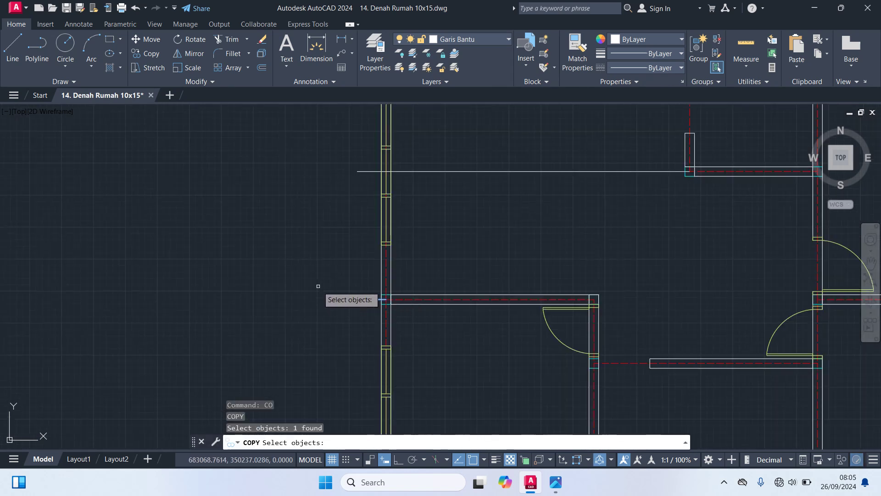
key(Return)
scroll(339, 307, up, 2)
scroll(363, 302, up, 2)
scroll(423, 291, up, 2)
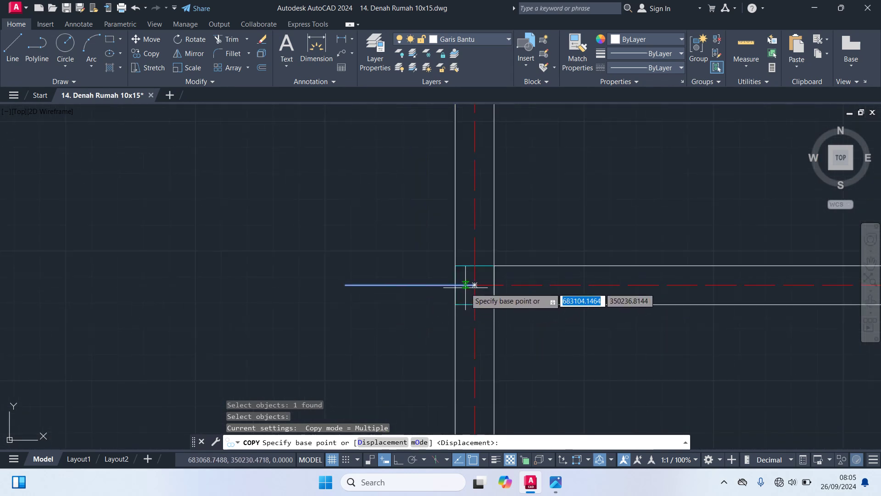
click(473, 285)
scroll(399, 234, down, 3)
middle_drag(393, 233, 357, 309)
scroll(373, 246, up, 2)
scroll(413, 207, up, 4)
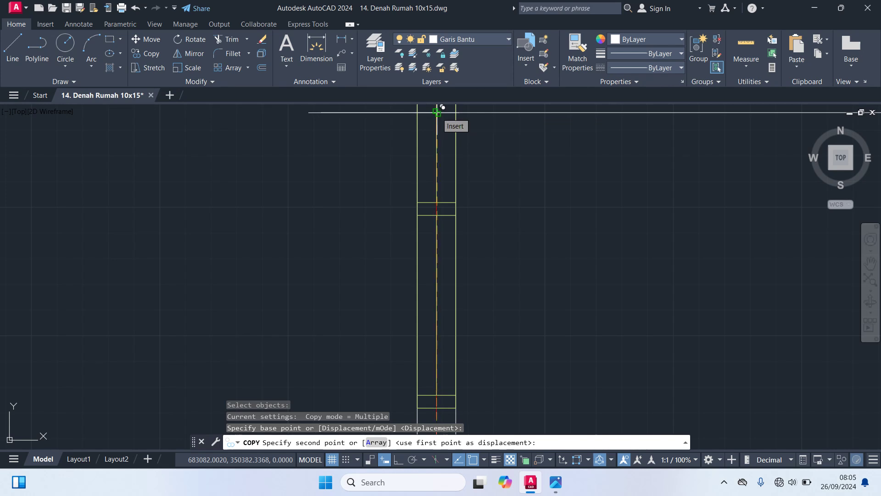
scroll(440, 271, up, 2)
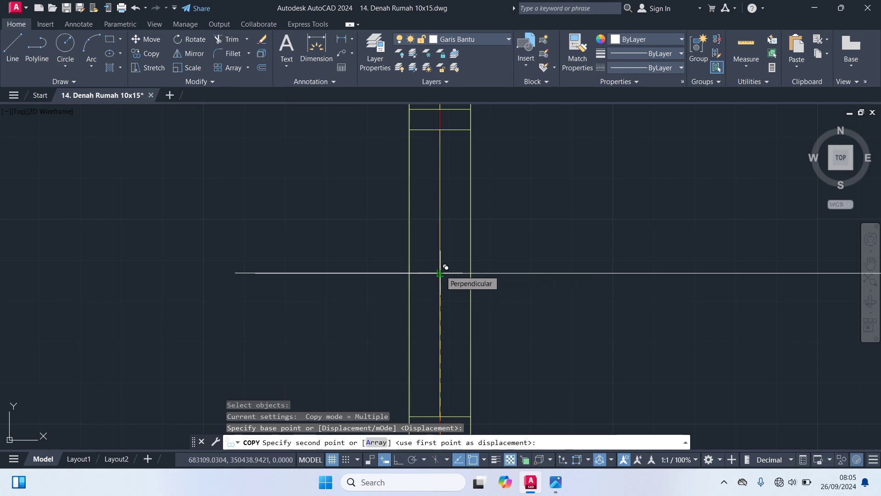
click(440, 273)
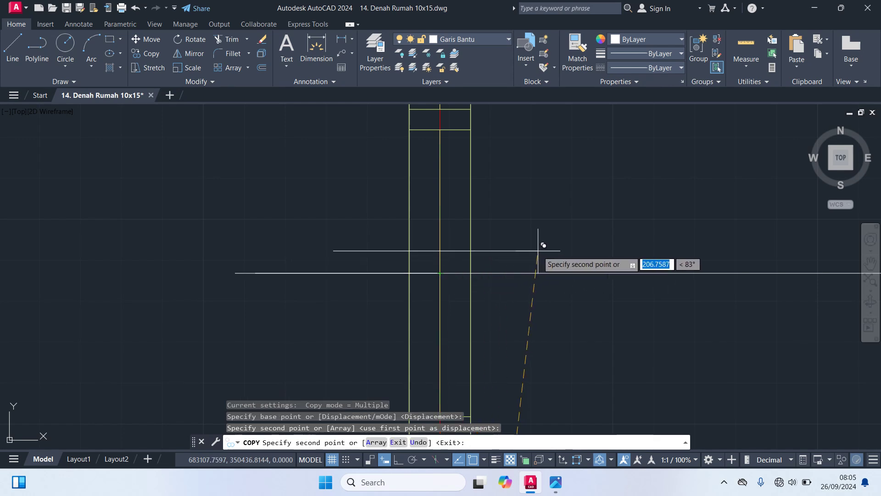
key(Escape)
- Delete the long horizontal guide line
scroll(241, 252, down, 3)
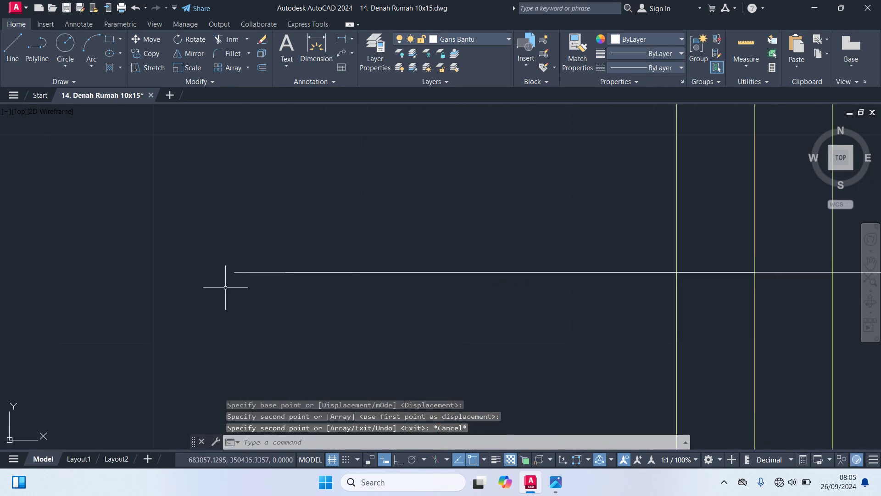
scroll(267, 278, down, 1)
click(601, 280)
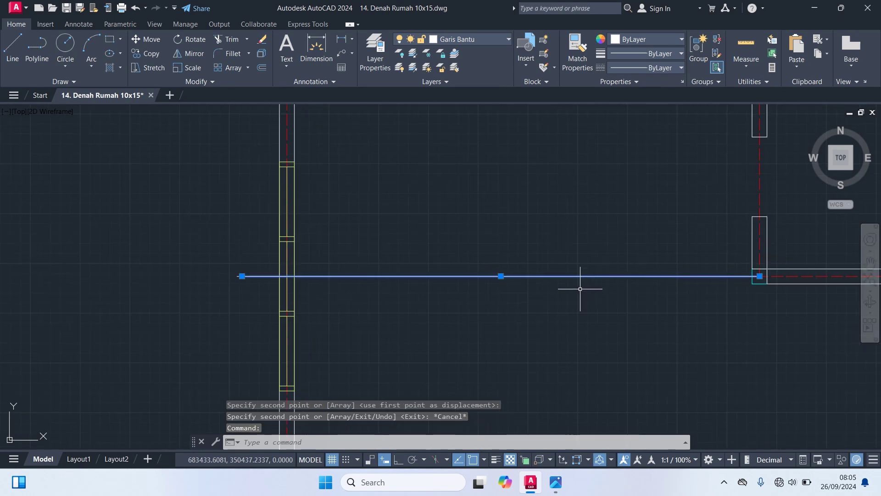
key(Delete)
scroll(560, 294, down, 3)
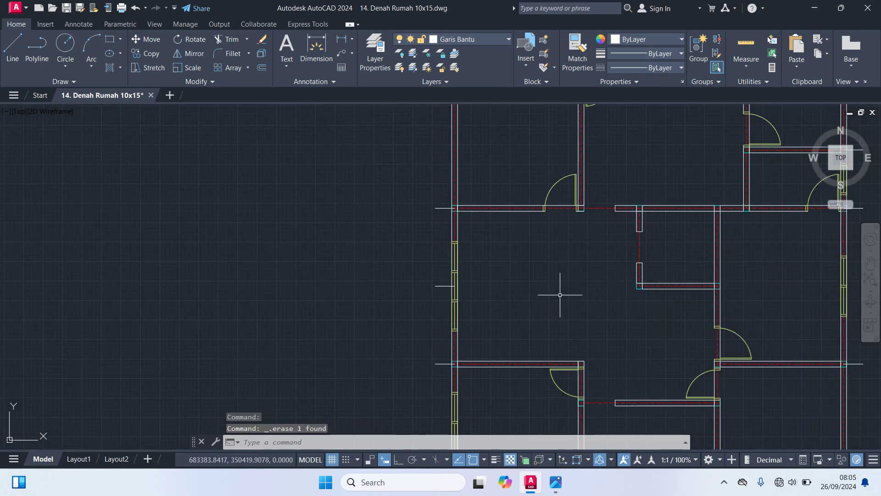
- Copy the top-left corner tick line to another wall axis above the top wall
scroll(560, 295, down, 4)
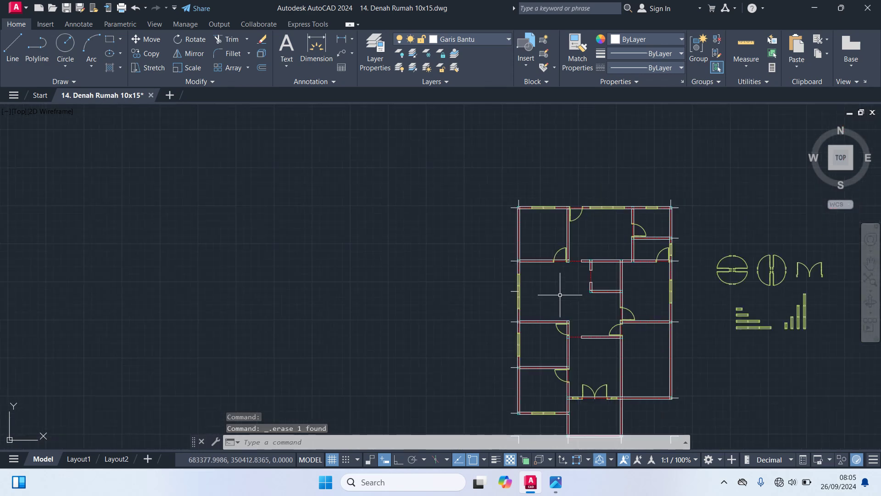
scroll(542, 229, up, 4)
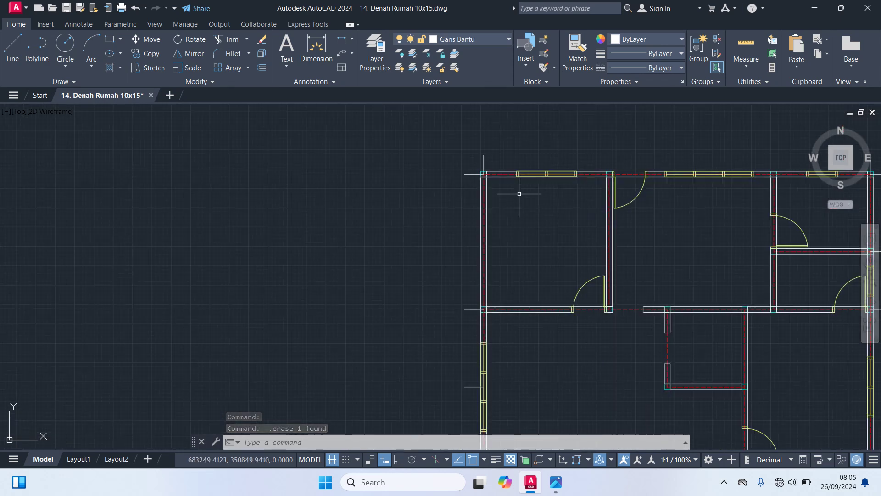
click(484, 161)
text(co)
key(Return)
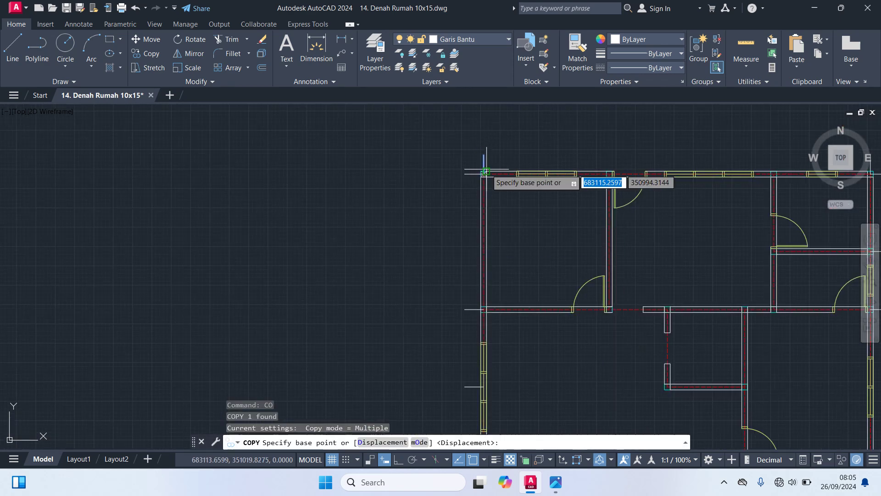
scroll(486, 165, up, 8)
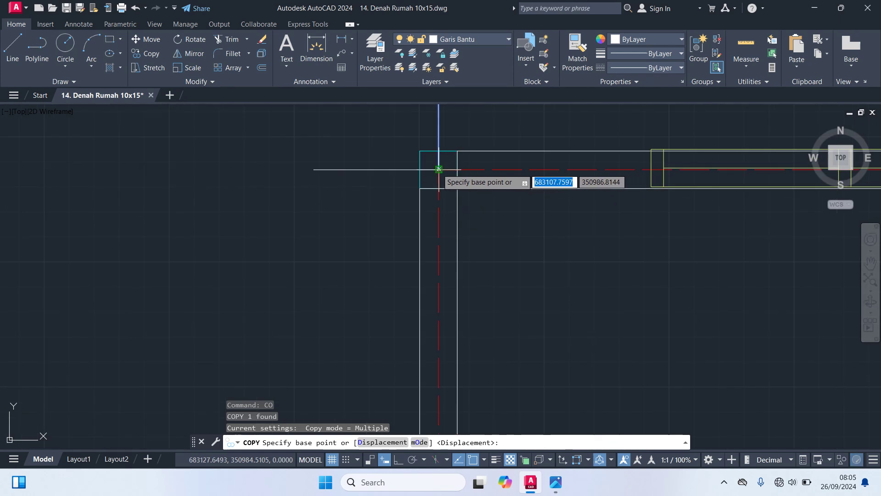
click(439, 169)
scroll(550, 257, down, 5)
scroll(505, 248, up, 4)
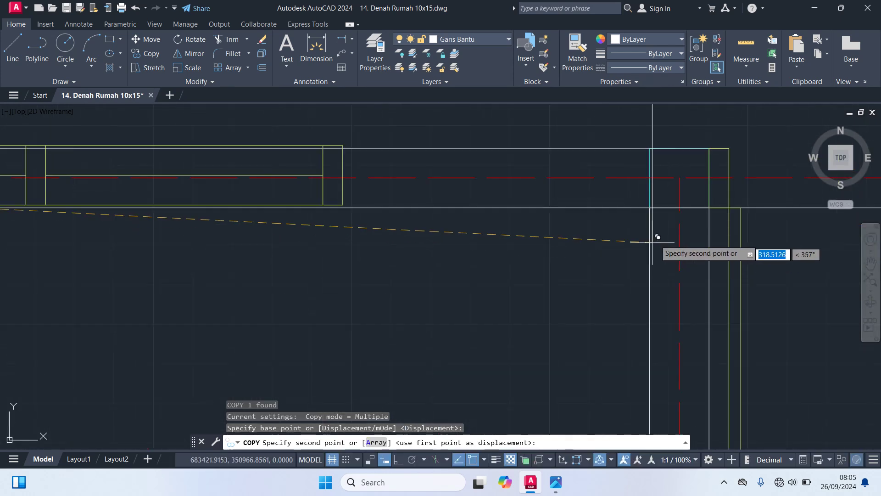
click(654, 181)
- Place one more tick line copy on the right and pan to show the whole plan
scroll(652, 229, down, 5)
middle_drag(652, 268, 393, 271)
mouse_move(645, 256)
middle_down()
mouse_move(520, 276)
mouse_move(432, 276)
middle_up()
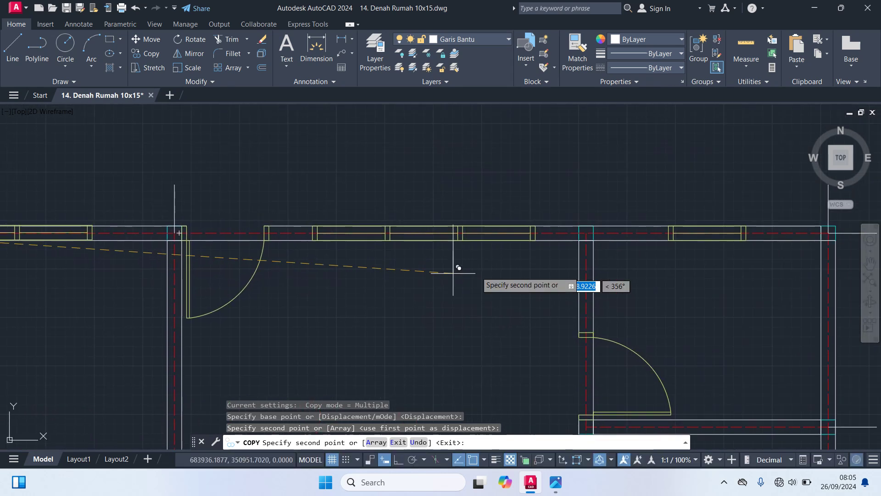
scroll(586, 225, up, 4)
click(583, 214)
scroll(583, 214, down, 3)
key(Escape)
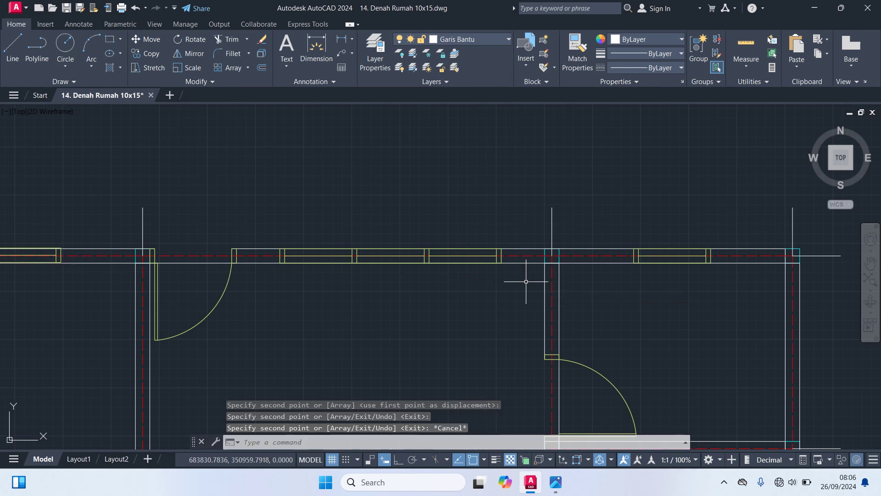
scroll(522, 275, down, 5)
middle_drag(478, 295, 488, 197)
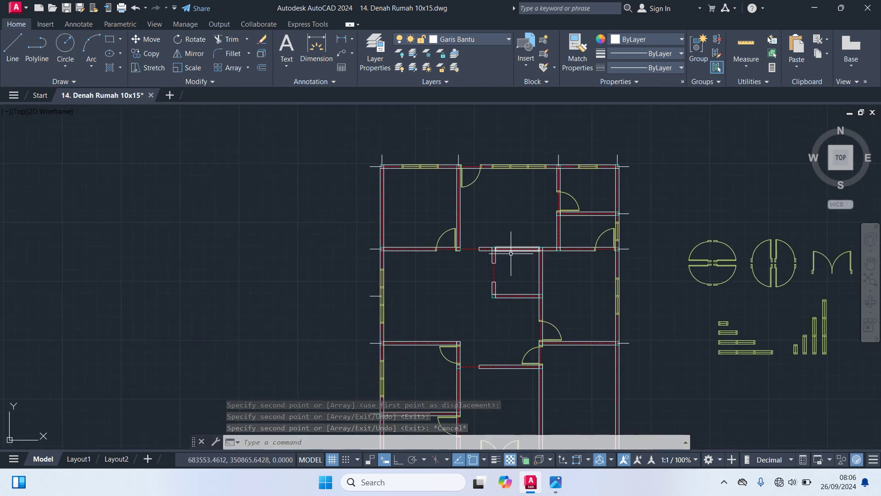
mouse_move(542, 316)
middle_down()
mouse_move(555, 188)
mouse_move(577, 311)
mouse_move(580, 294)
middle_up()
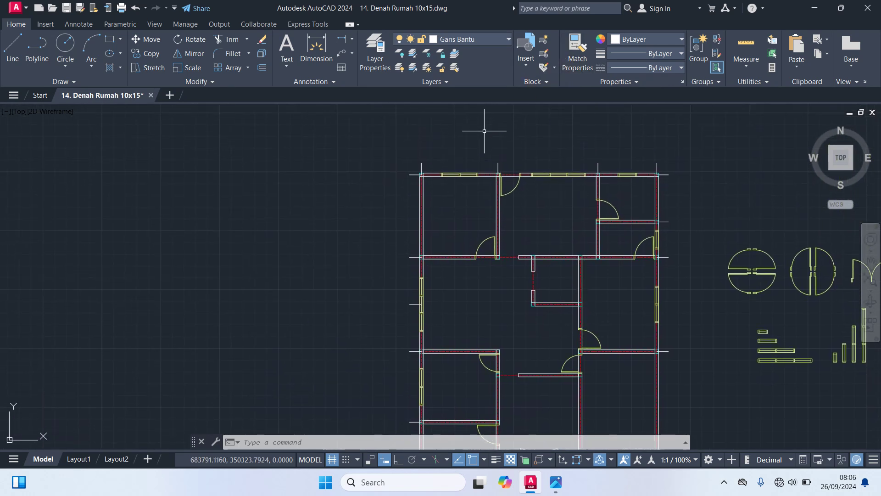
click(487, 41)
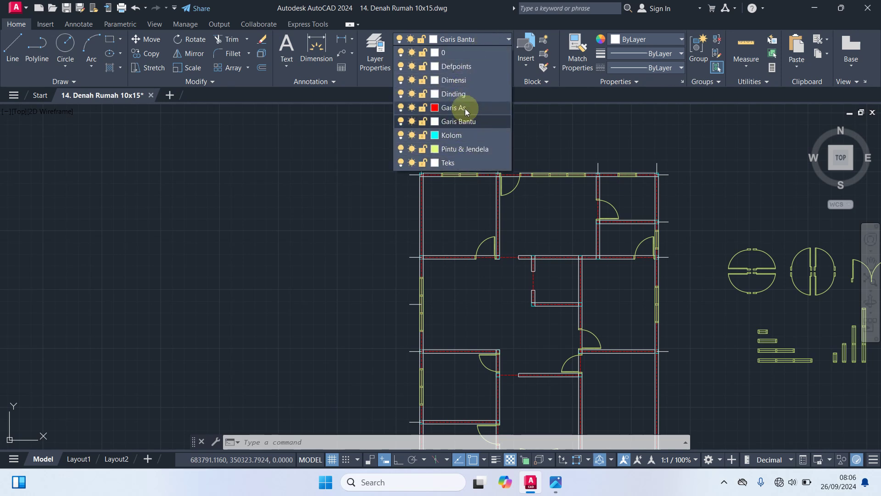
- Make Dimensi the current layer
click(463, 79)
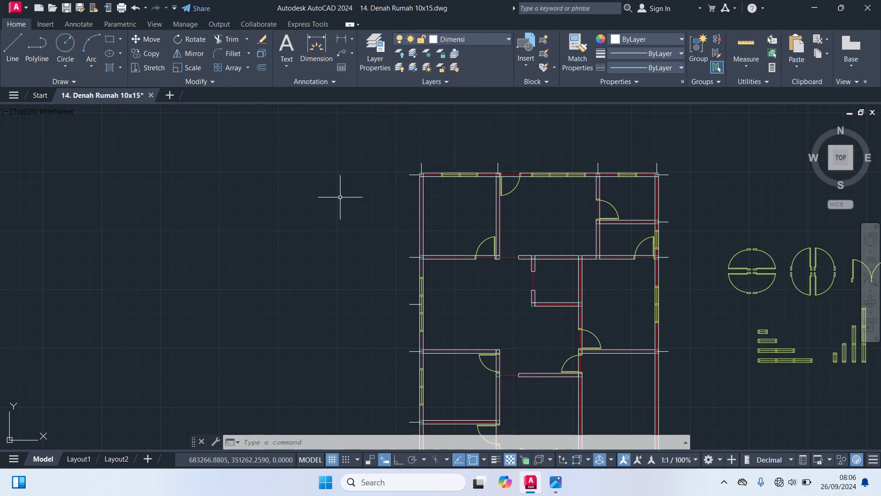
scroll(336, 201, down, 2)
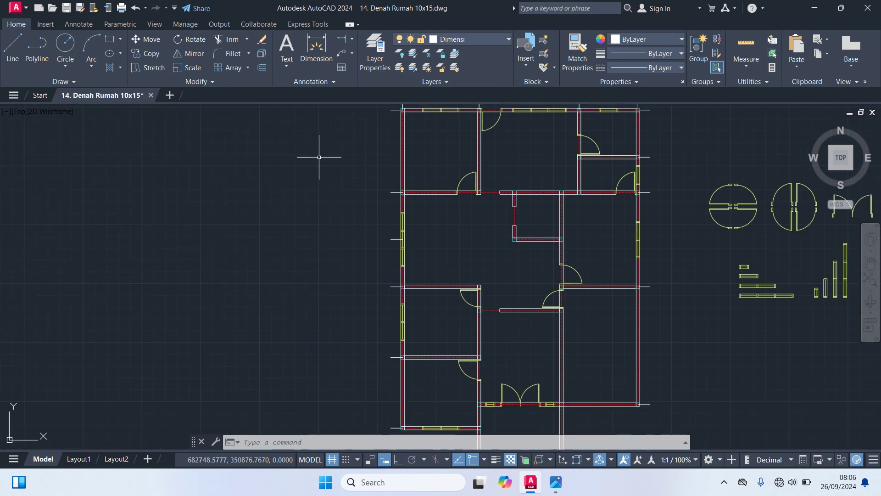
scroll(321, 151, down, 1)
scroll(319, 157, up, 2)
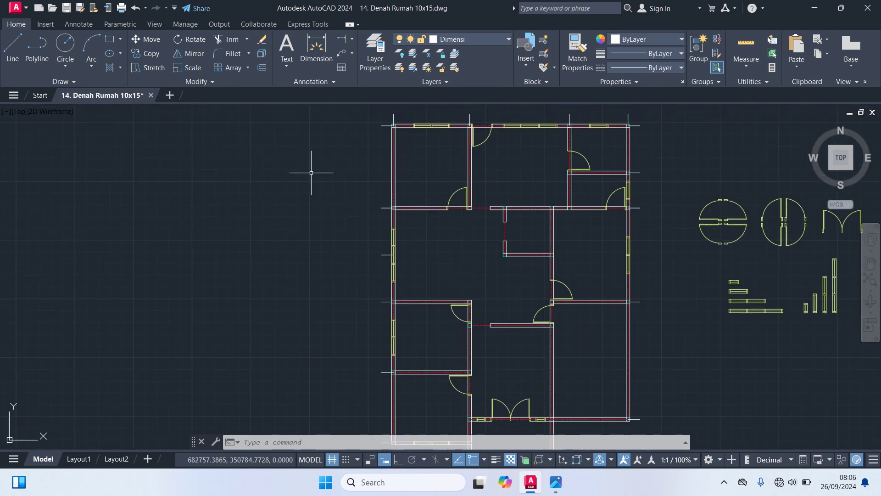
- Confirm Skala 100 is the current dimension style, then open the reference image Lihat Video Sebelumnya.jpg
text(d)
key(Return)
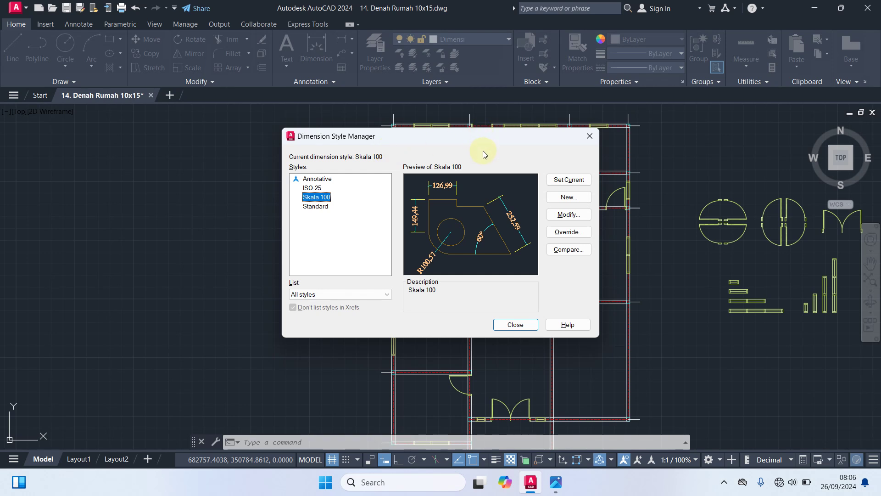
click(590, 137)
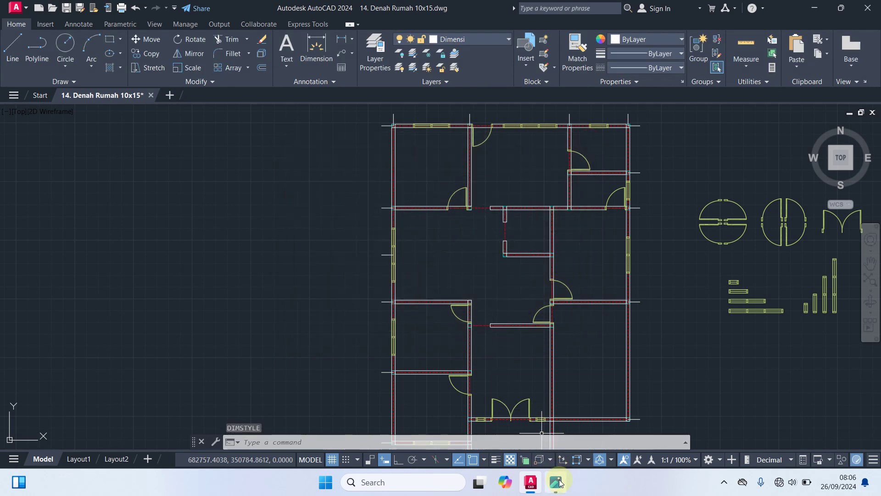
click(559, 481)
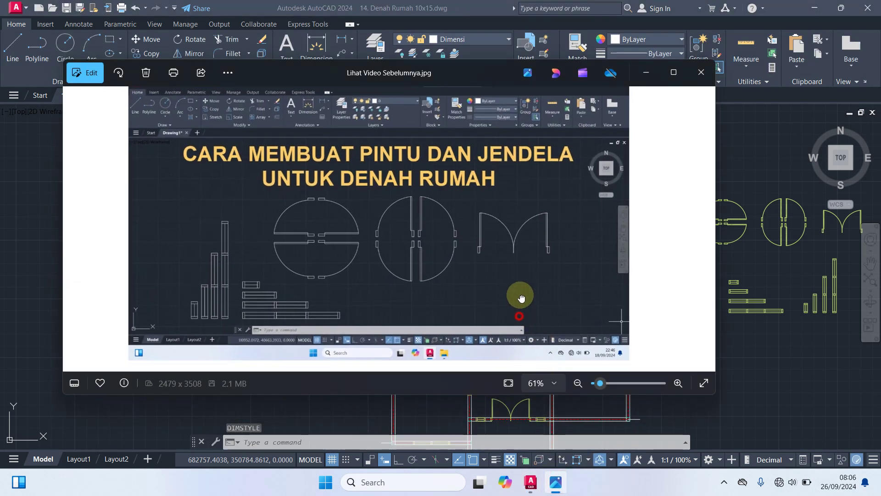
drag(521, 299, 580, 92)
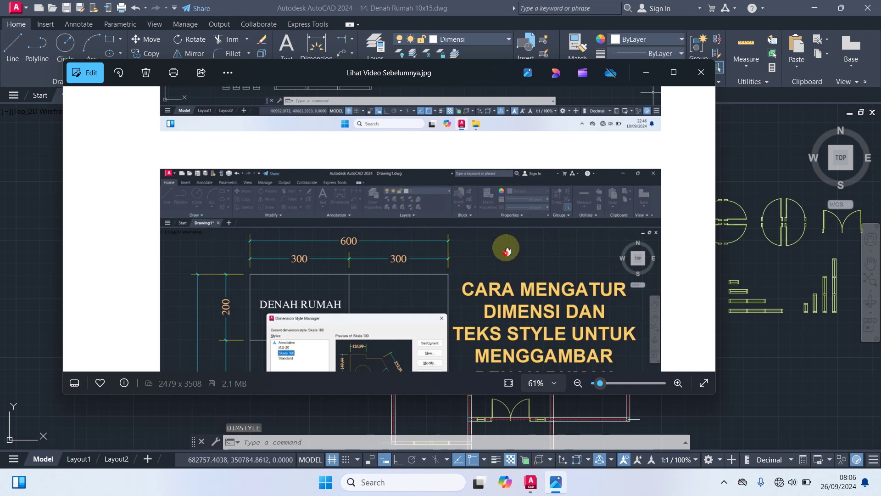
drag(506, 250, 549, 152)
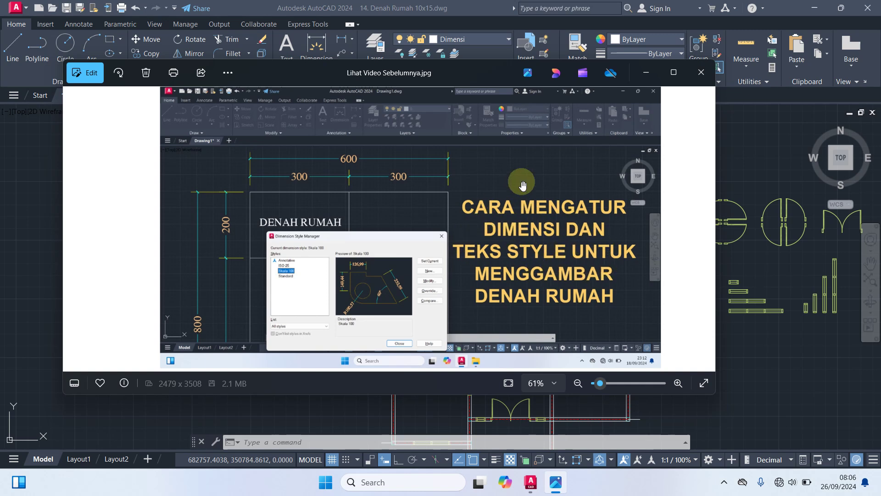
click(702, 73)
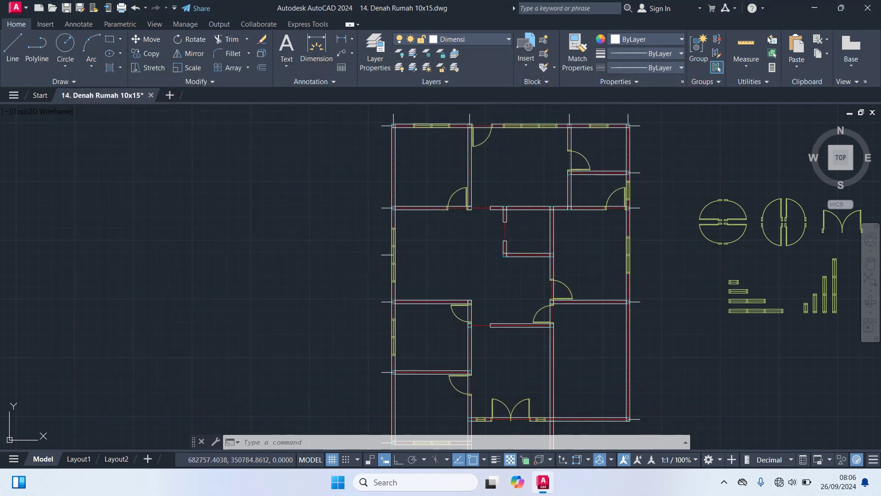
- Keep Dimensi as the current layer and reposition the floor plan
click(480, 41)
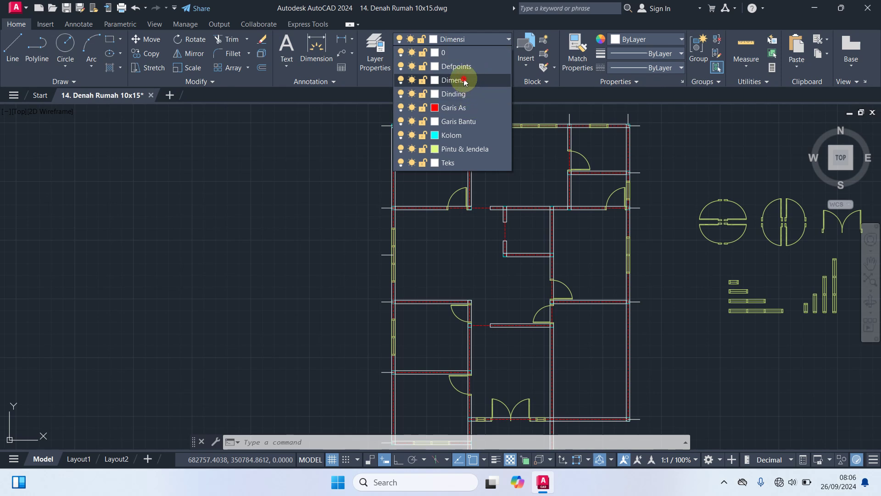
click(465, 81)
middle_drag(514, 156, 481, 211)
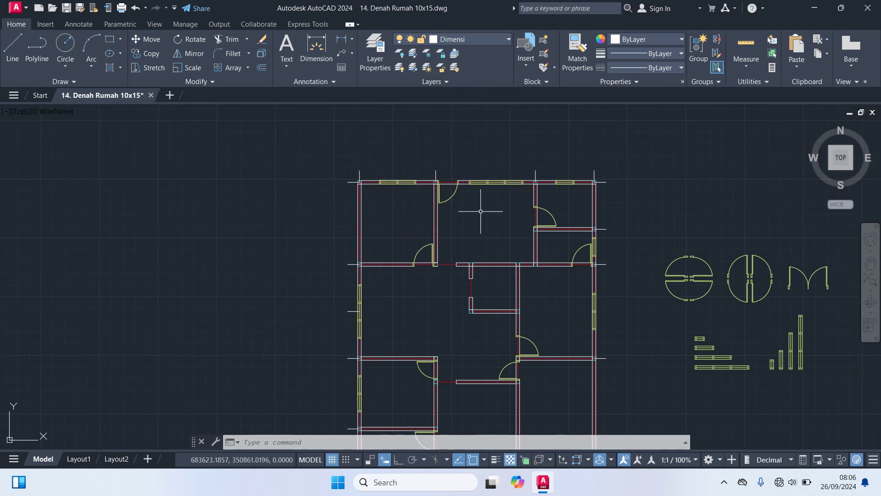
- Quick-dimension the four top axis lines, placing 325, 425 and 250 above the top wall
text(QDi)
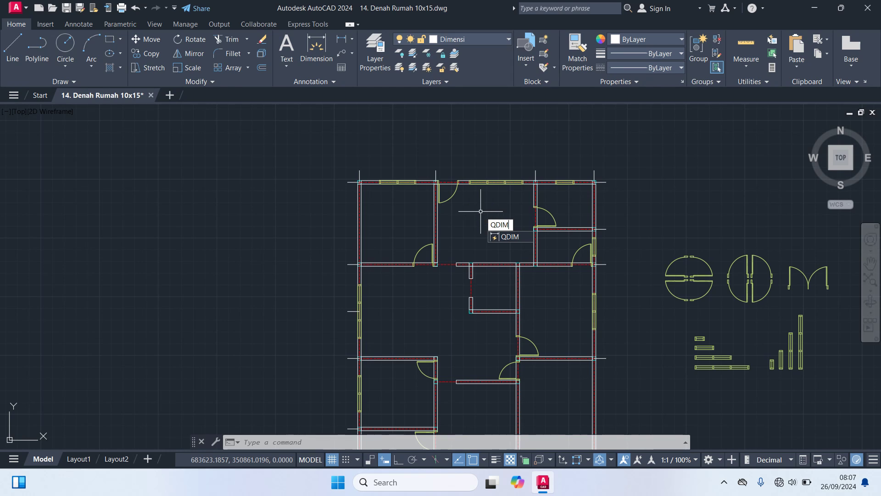
key(Return)
scroll(545, 154, up, 4)
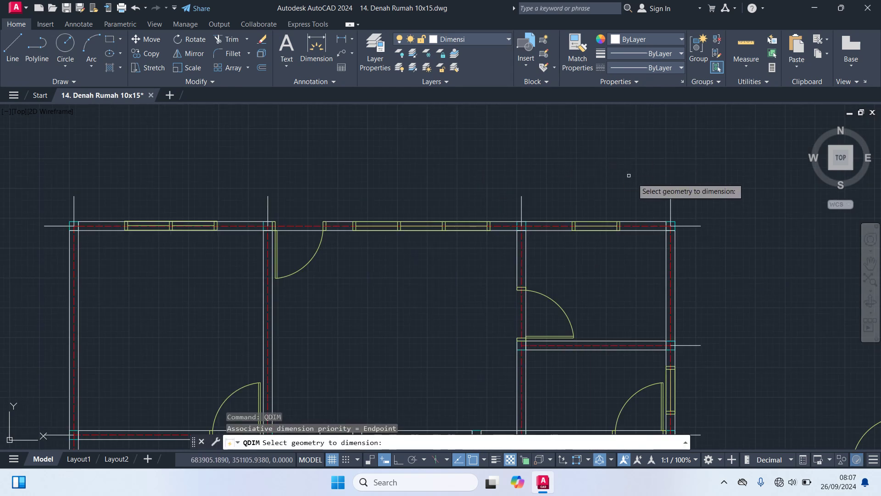
middle_drag(657, 175, 714, 188)
click(753, 208)
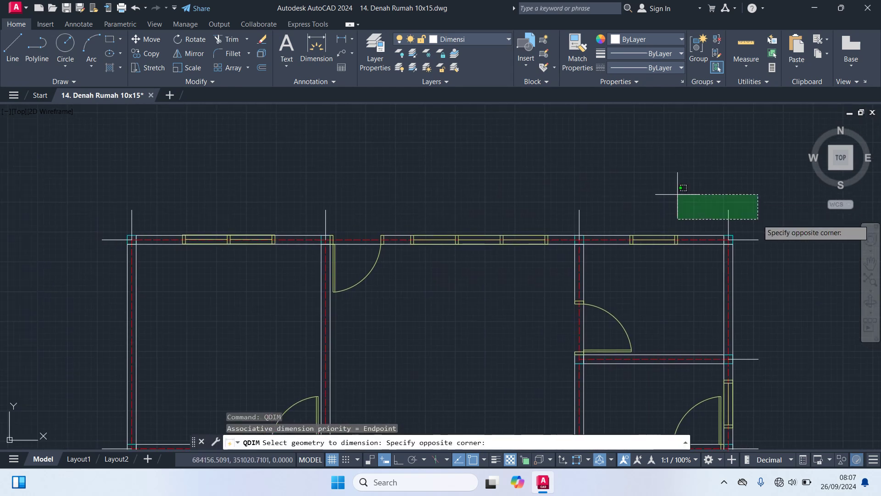
click(105, 113)
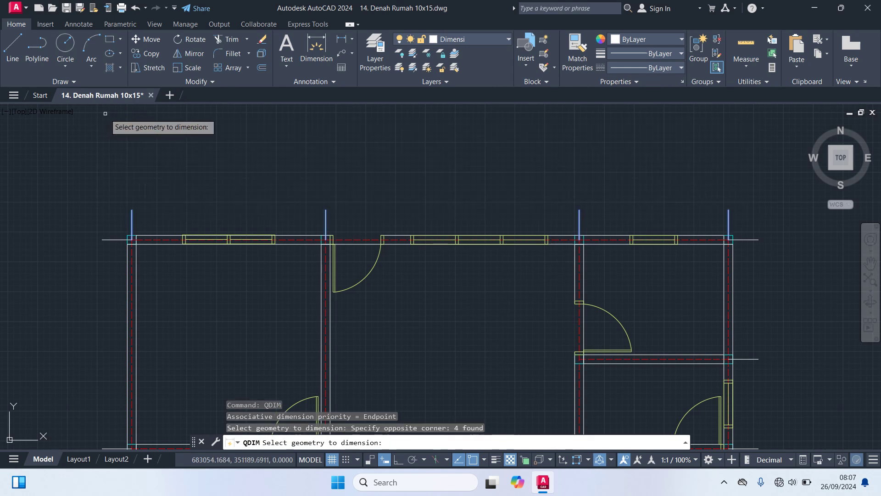
key(Return)
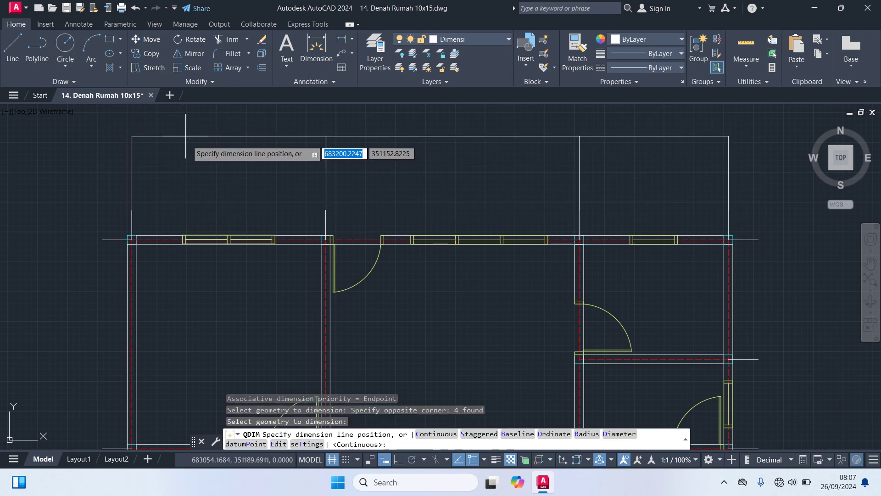
scroll(182, 177, up, 4)
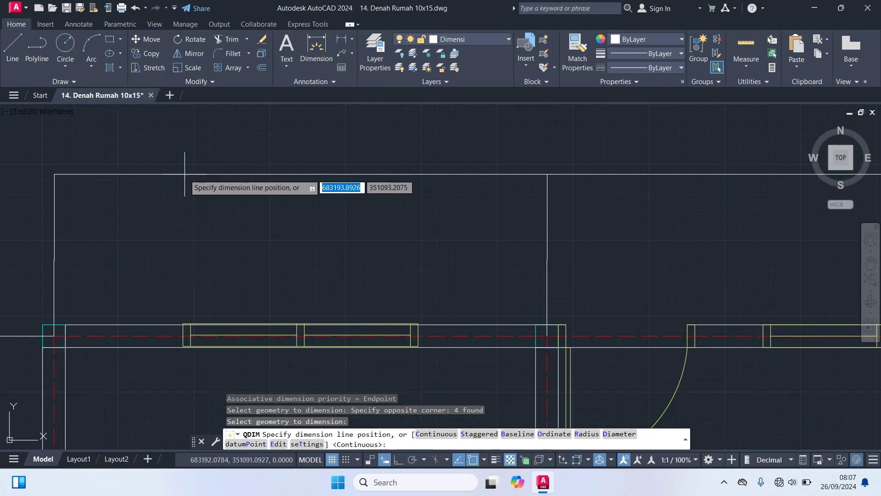
click(185, 175)
scroll(329, 202, down, 6)
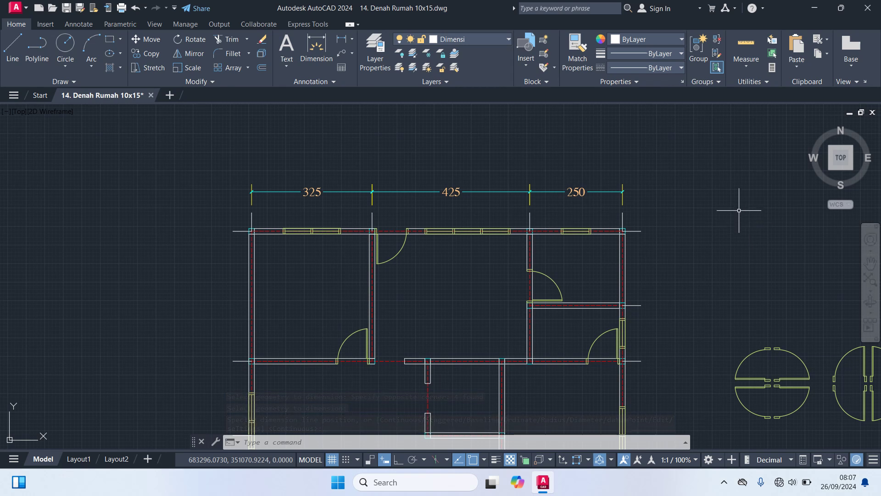
text(qdim)
key(Return)
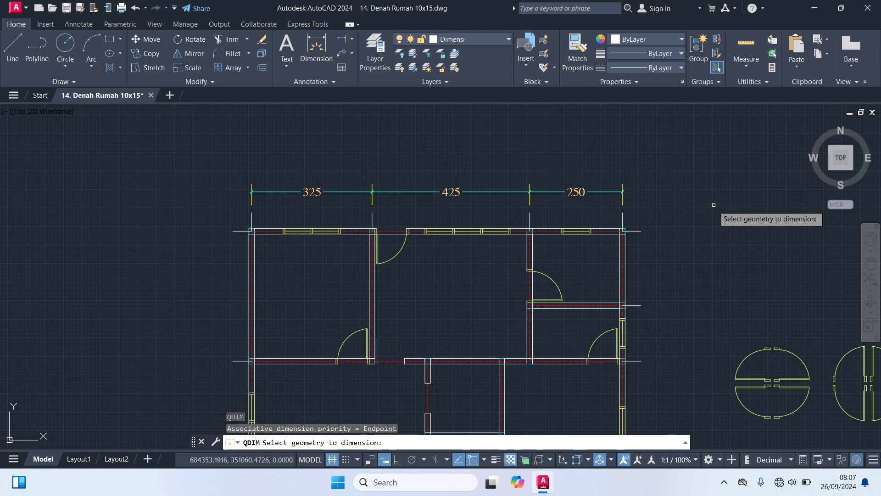
- Window-select the axis lines along the right wall for quick dimensioning
scroll(723, 199, down, 2)
middle_drag(730, 197, 728, 124)
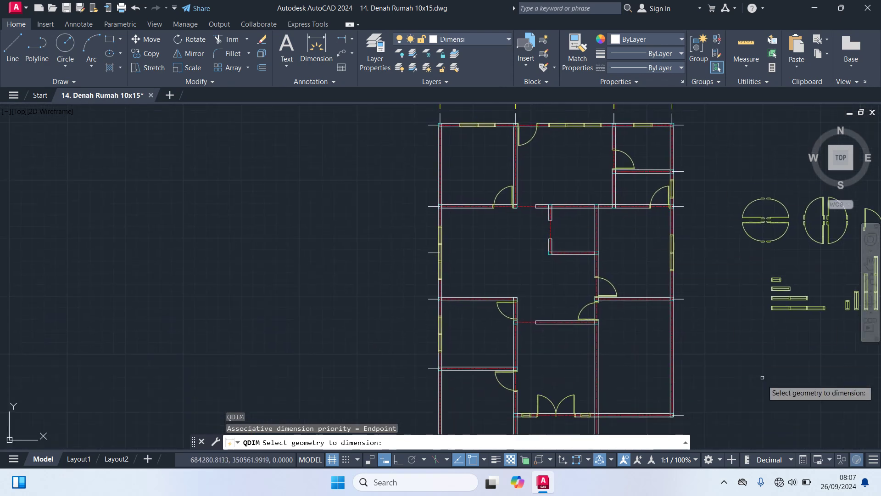
mouse_move(719, 406)
middle_down()
mouse_move(715, 398)
mouse_move(707, 403)
middle_up()
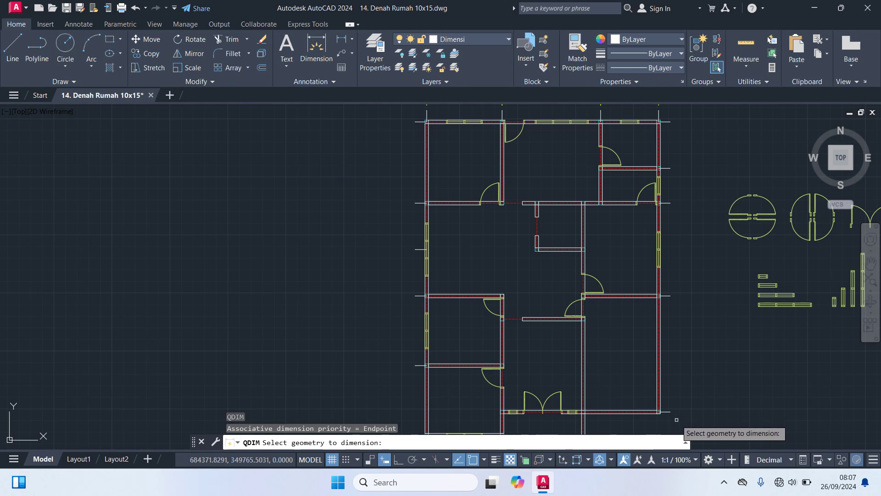
click(676, 419)
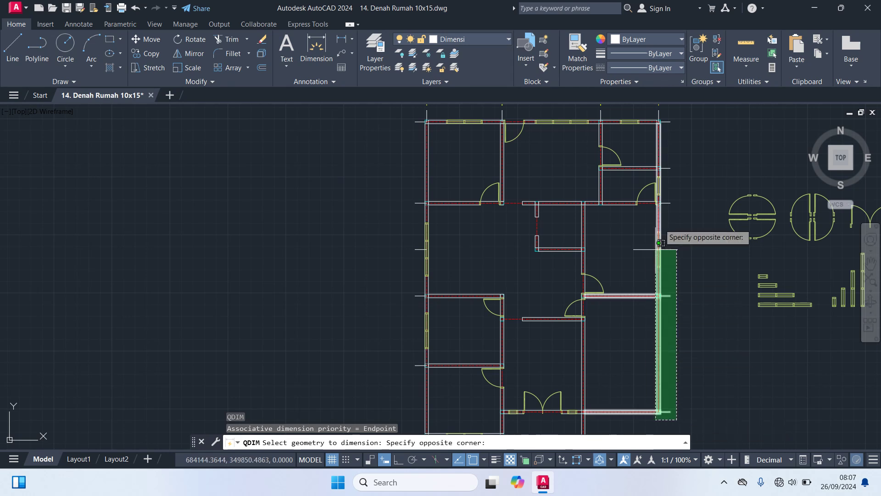
click(666, 120)
key(Return)
- Place the 200, 150, 400, 500 dimension chain beside the right wall
middle_drag(681, 133, 638, 147)
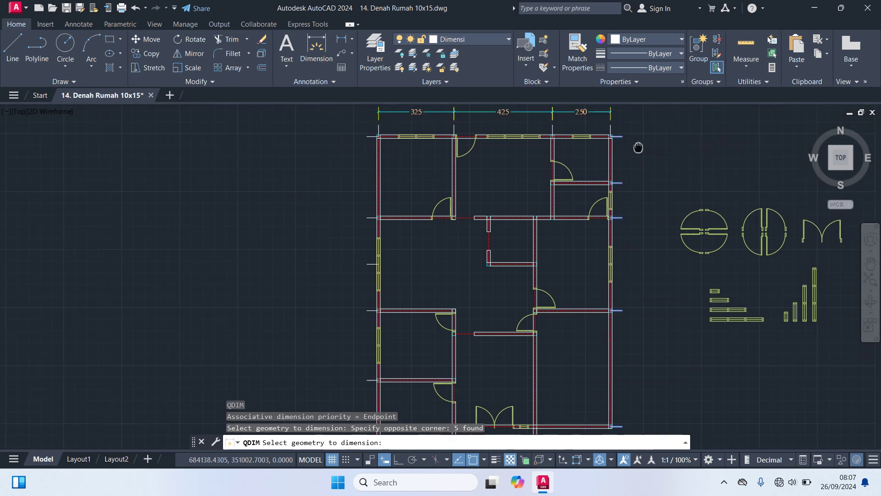
scroll(638, 147, up, 2)
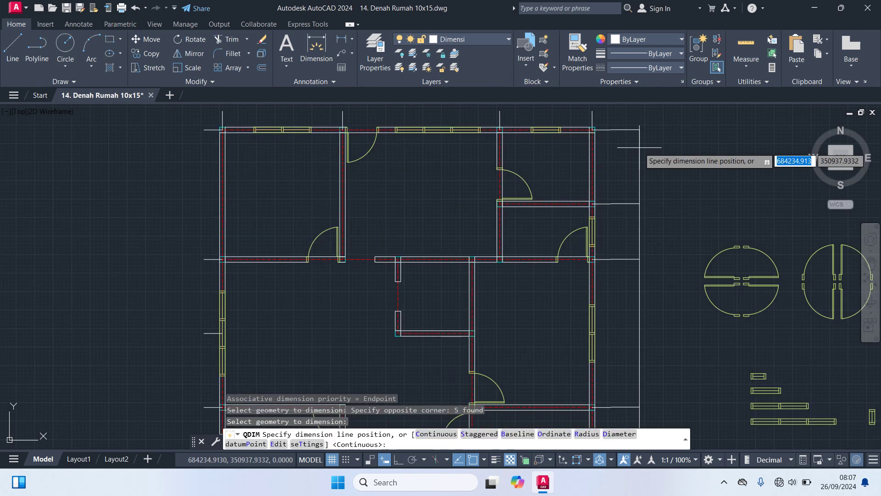
scroll(631, 147, up, 2)
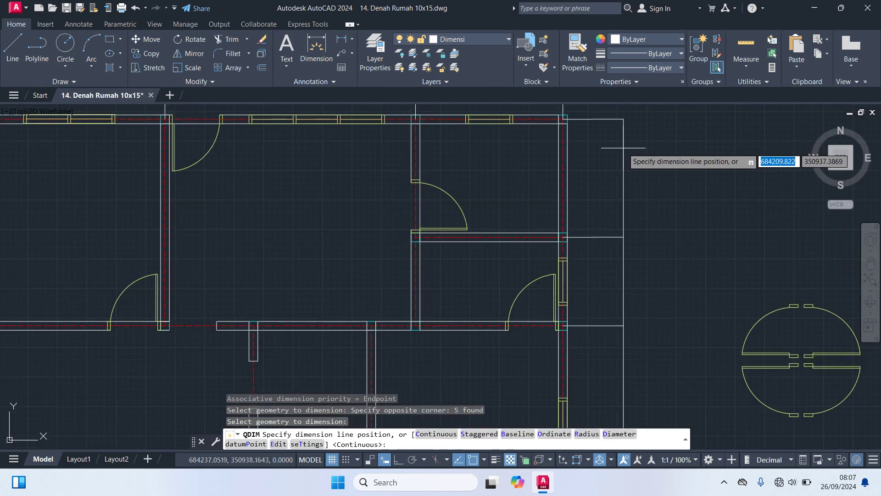
scroll(622, 143, down, 5)
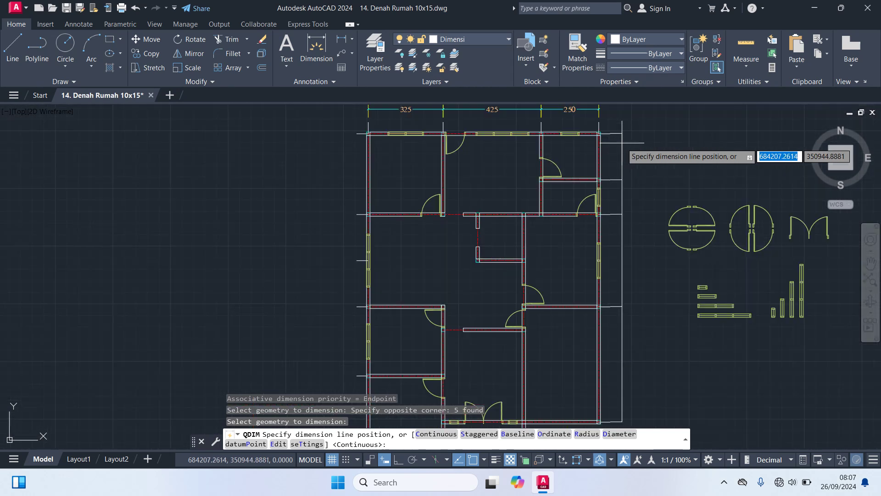
click(623, 143)
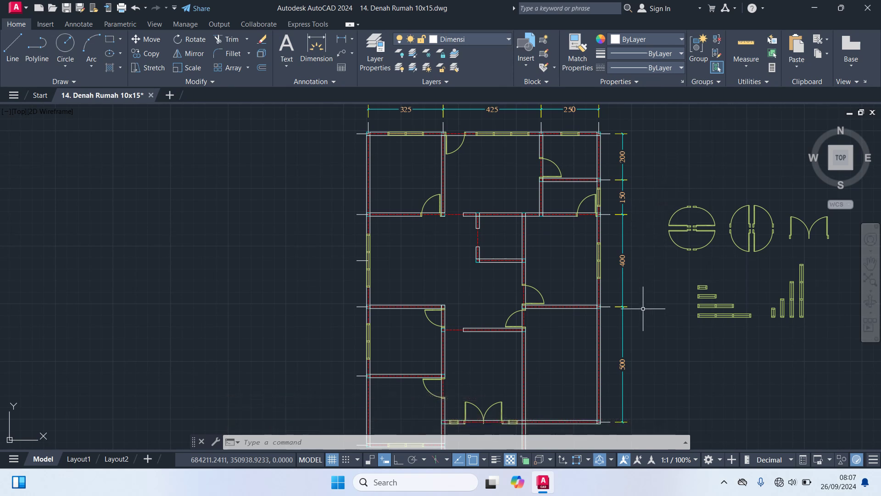
middle_drag(651, 302, 660, 223)
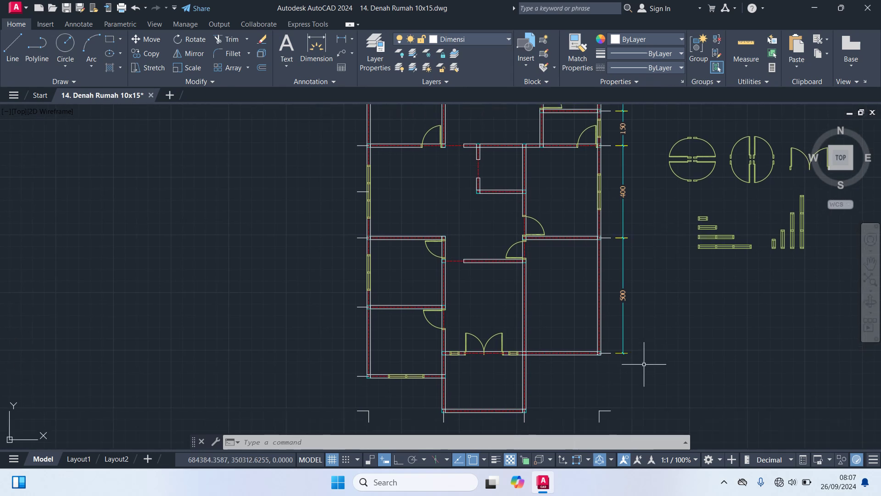
middle_drag(622, 410, 628, 342)
text(di)
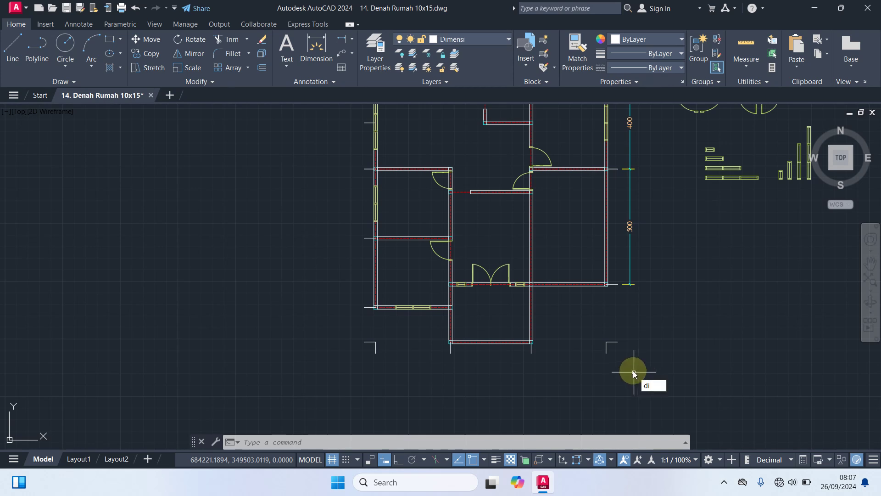
- Add a 250 linear dimension to the lower-right axis corner, aligned with the right-side chain
text(m)
key(Return)
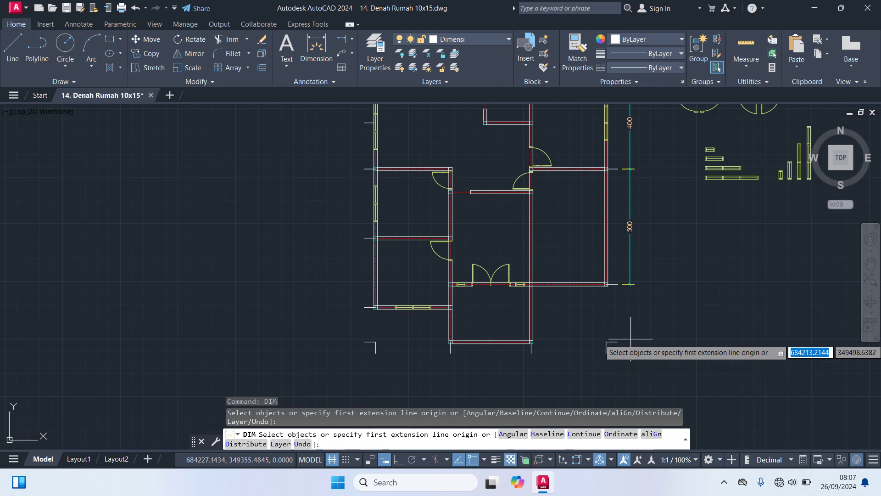
scroll(613, 347, up, 4)
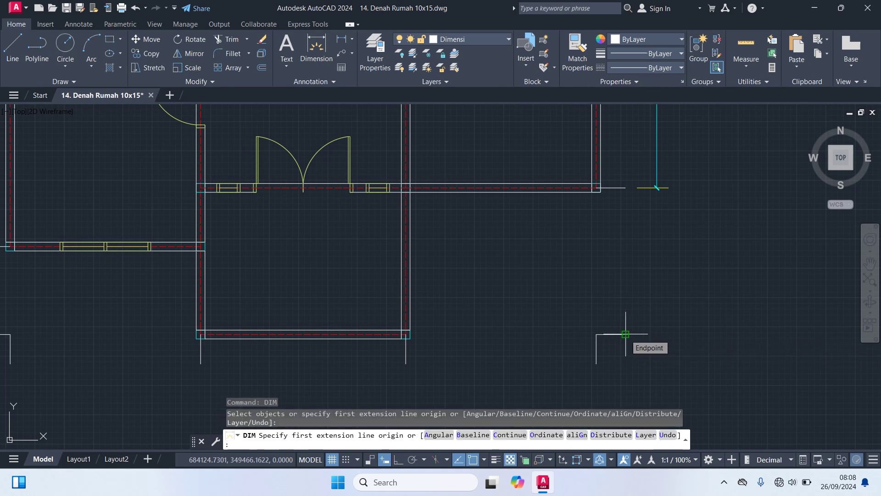
click(625, 334)
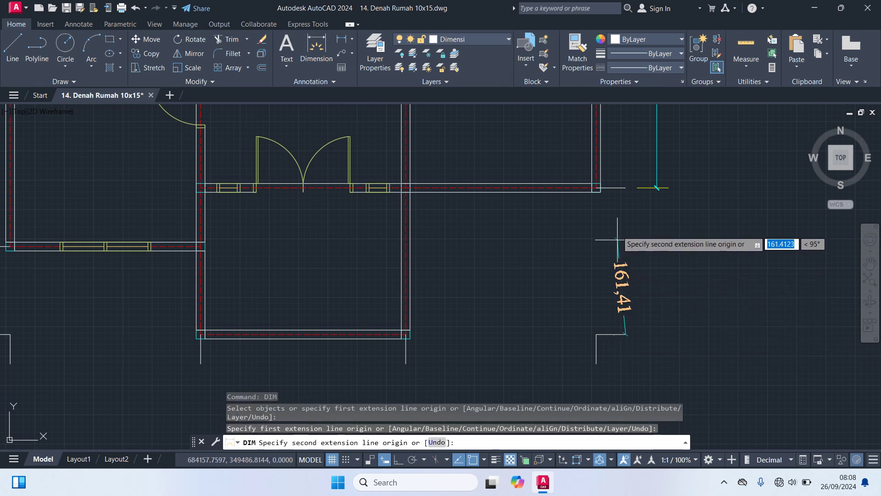
click(625, 187)
scroll(661, 170, up, 3)
scroll(666, 162, up, 3)
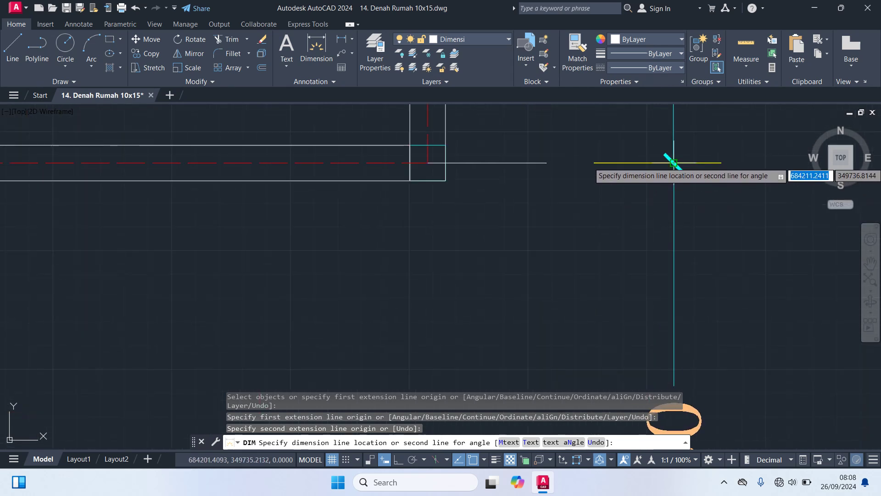
click(674, 162)
scroll(763, 224, down, 3)
mouse_move(776, 276)
middle_down()
mouse_move(746, 153)
mouse_move(728, 202)
middle_up()
scroll(725, 221, down, 2)
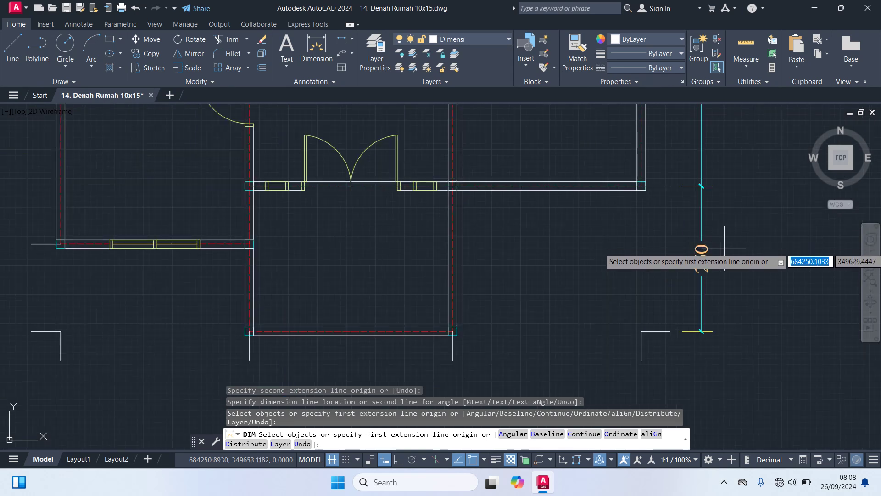
scroll(724, 250, down, 1)
scroll(724, 275, down, 3)
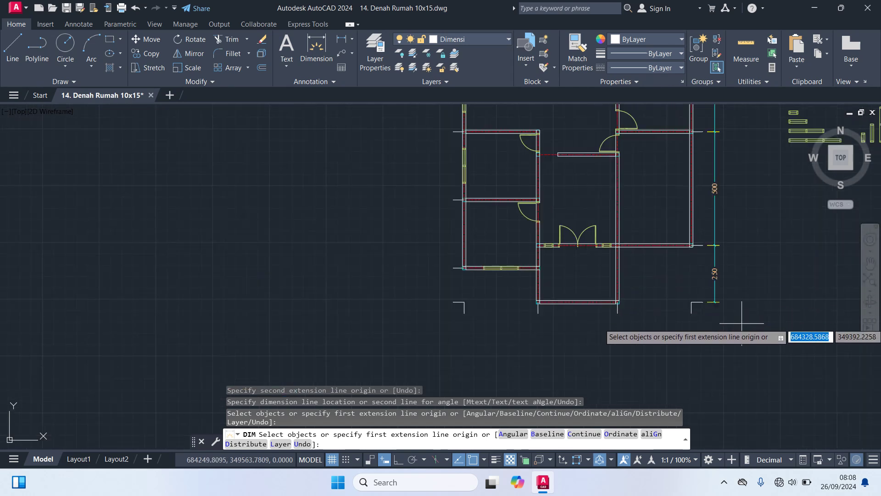
key(Return)
scroll(742, 323, down, 2)
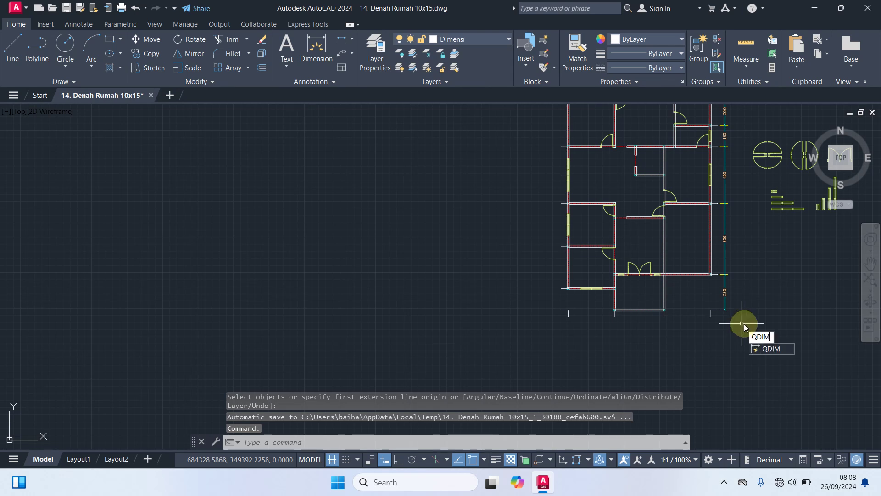
- Quick-dimension the four bottom axis lines, placing 325, 350, 325 below the plan
key(Return)
scroll(734, 325, up, 3)
middle_drag(706, 322, 805, 337)
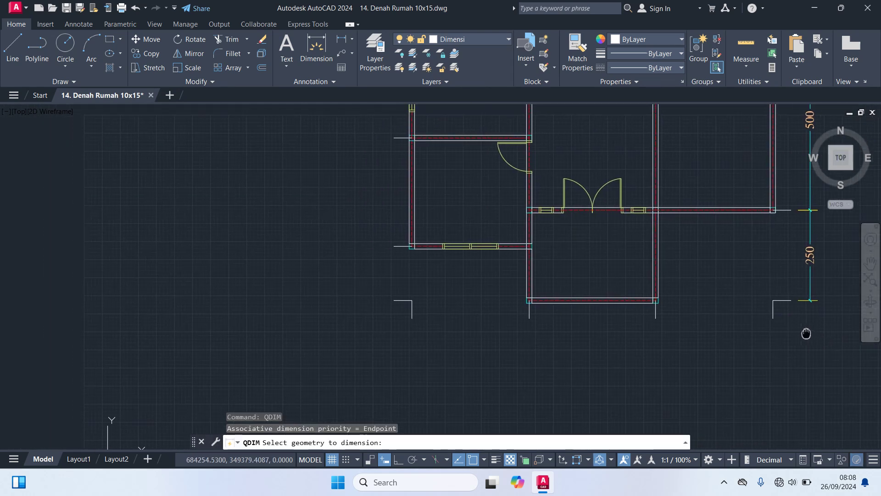
click(792, 340)
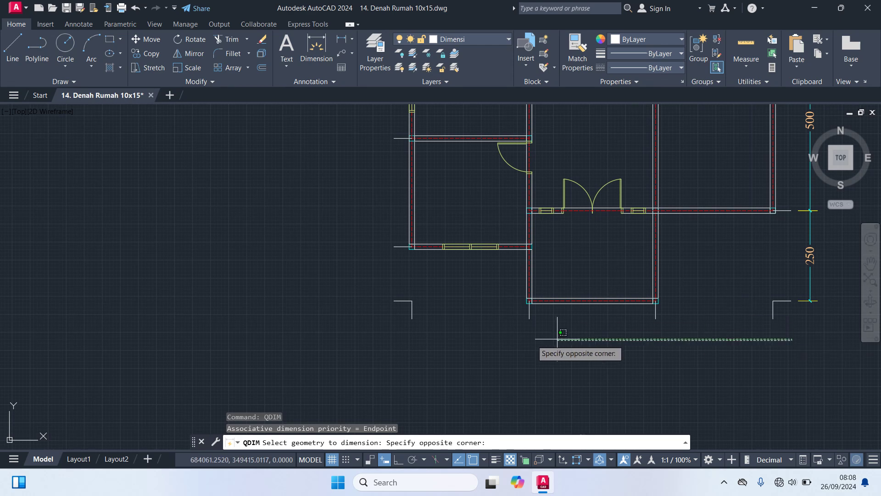
click(387, 307)
key(Return)
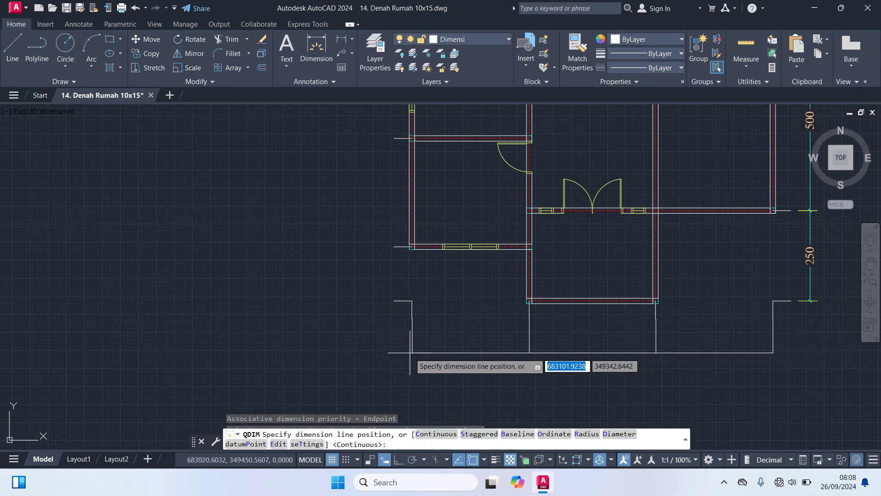
scroll(406, 339, up, 2)
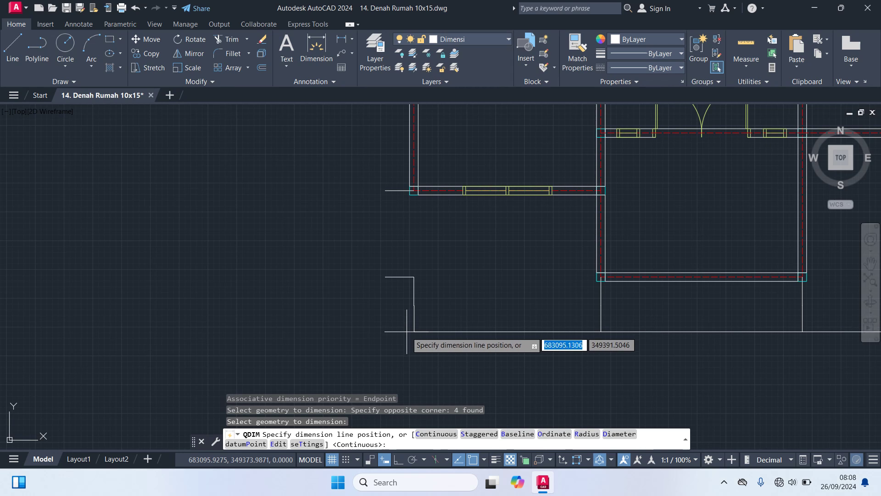
click(407, 332)
scroll(384, 328, down, 2)
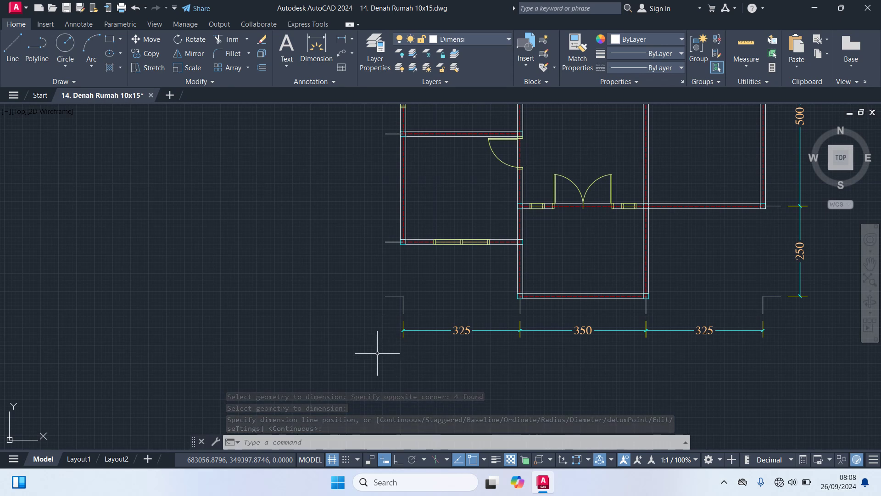
scroll(367, 338, down, 2)
key(Return)
scroll(426, 338, down, 2)
scroll(426, 360, up, 2)
- Place the 350, 200, 200, 300, 300, 150 dimension chain from the seven left axis lines
click(466, 384)
middle_drag(431, 163, 446, 253)
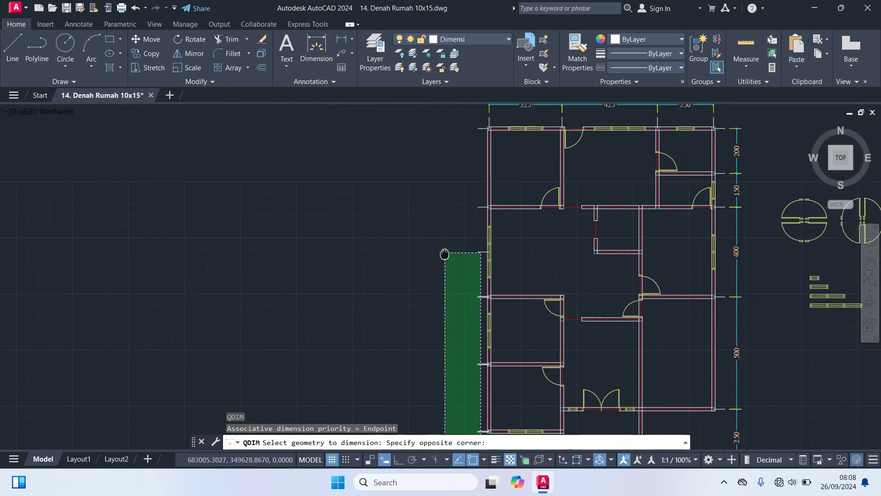
click(450, 106)
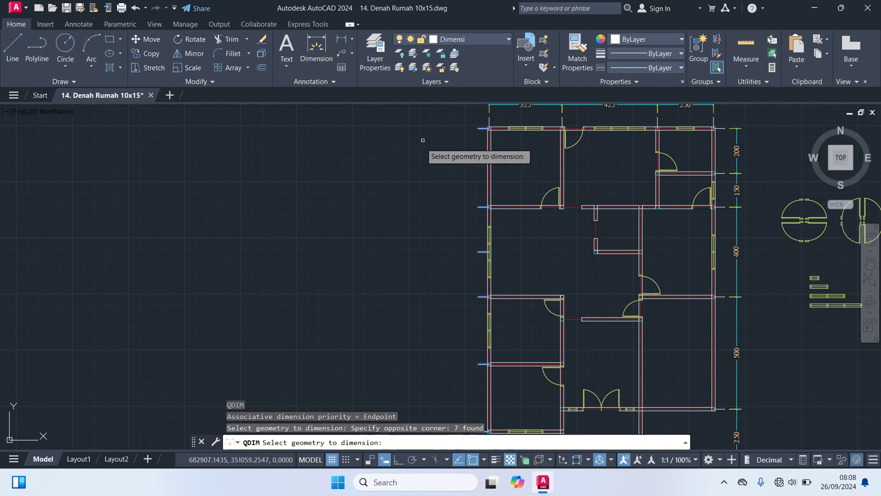
scroll(417, 153, down, 2)
key(Return)
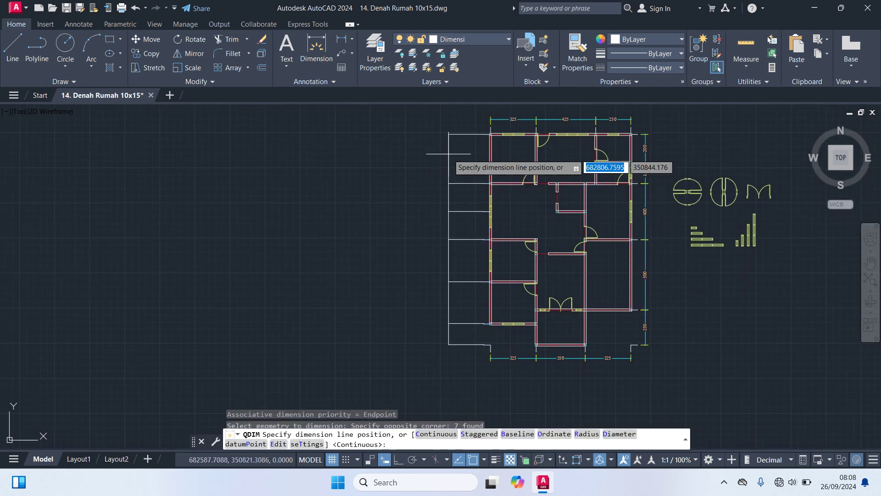
scroll(455, 156, up, 4)
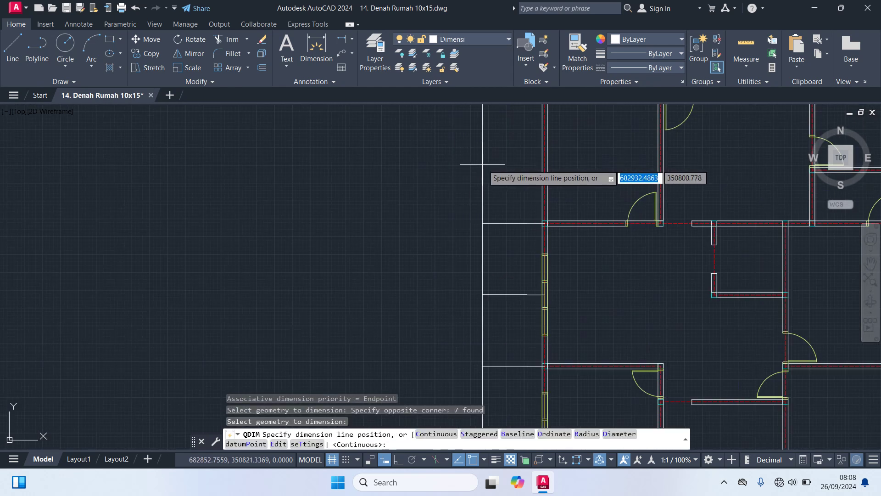
click(508, 172)
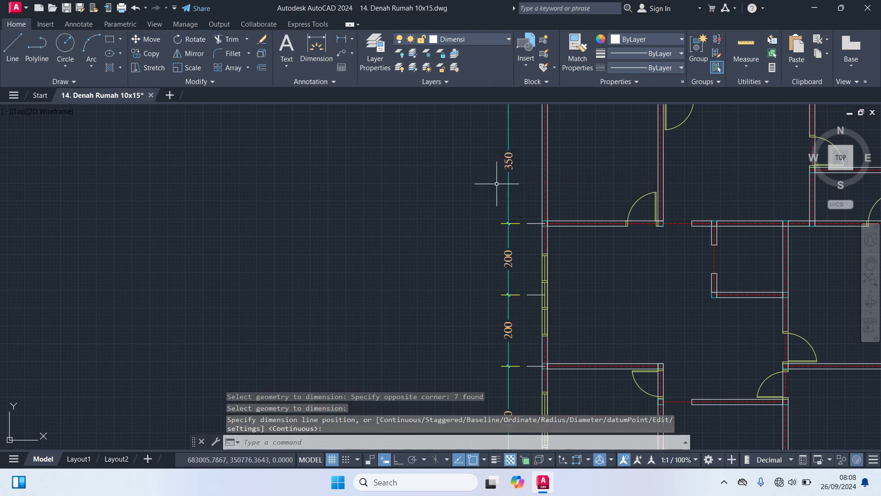
scroll(477, 184, down, 3)
mouse_move(466, 184)
middle_down()
mouse_move(475, 126)
mouse_move(484, 132)
middle_up()
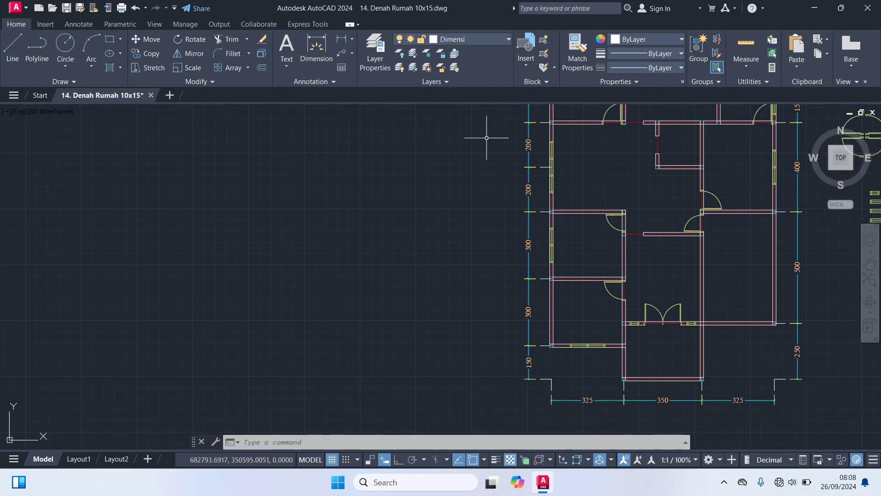
middle_drag(479, 151, 452, 225)
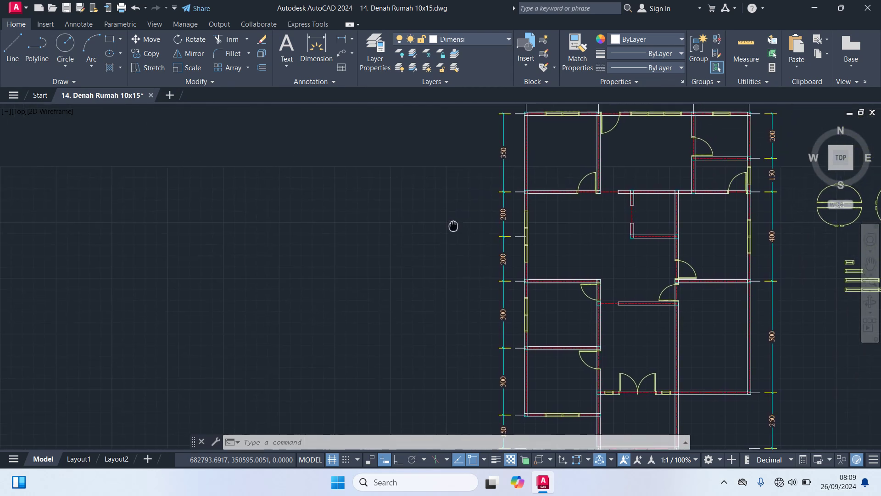
mouse_move(453, 225)
middle_down()
mouse_move(474, 322)
mouse_move(465, 218)
middle_up()
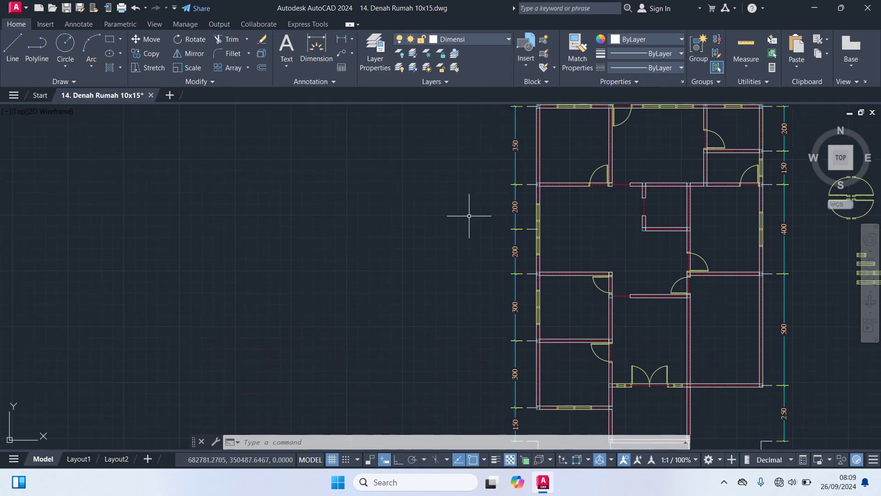
scroll(454, 221, down, 2)
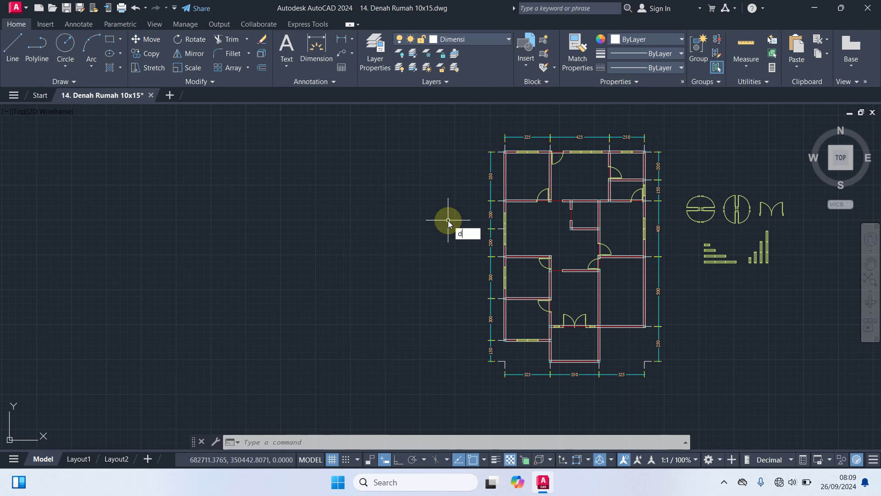
- Add the 1500 overall vertical dimension along the left side of the plan
key(Return)
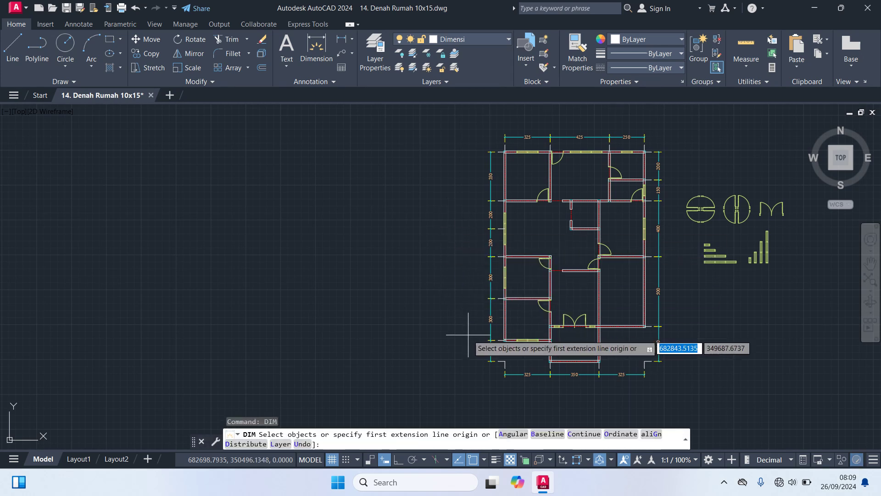
scroll(475, 349, up, 5)
mouse_move(528, 353)
middle_down()
mouse_move(565, 354)
mouse_move(564, 315)
middle_up()
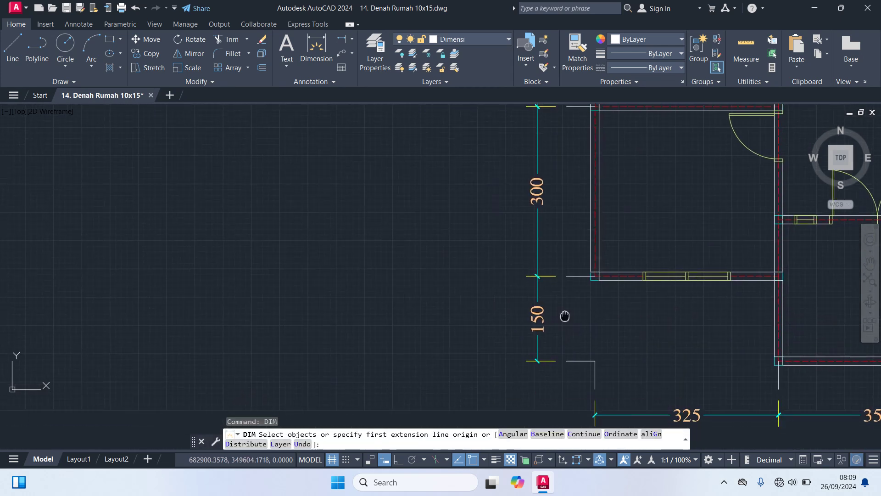
click(595, 361)
scroll(453, 260, down, 3)
scroll(436, 301, down, 2)
scroll(450, 252, up, 2)
scroll(442, 260, up, 3)
scroll(486, 271, up, 4)
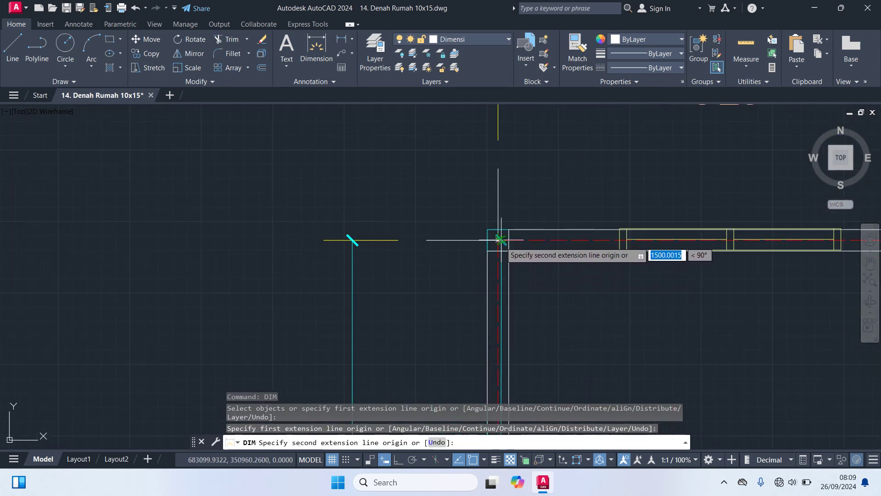
click(498, 240)
scroll(350, 240, down, 3)
scroll(502, 140, up, 3)
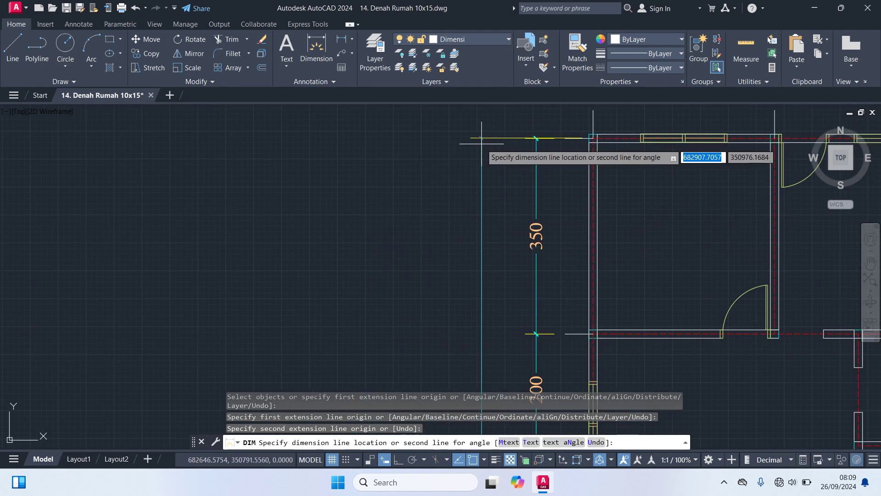
click(479, 143)
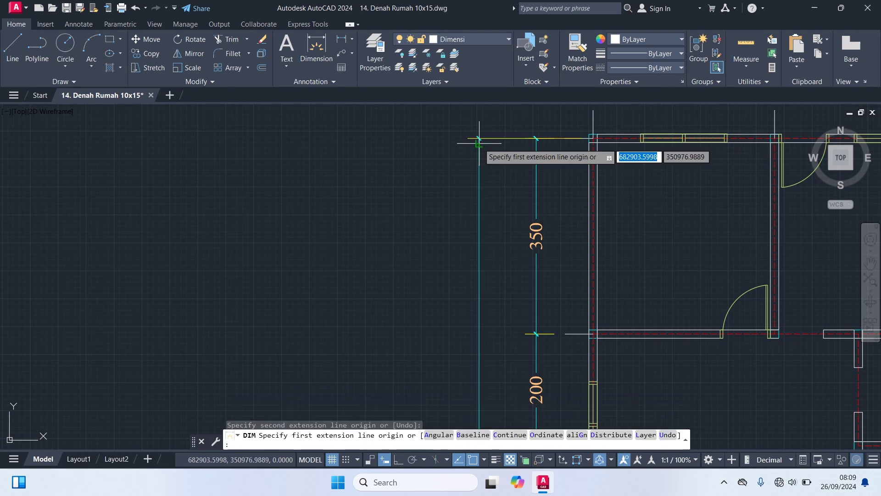
scroll(479, 147, down, 3)
- Add the 1000 overall width dimension above the 325/425/250 row
middle_drag(403, 197, 437, 156)
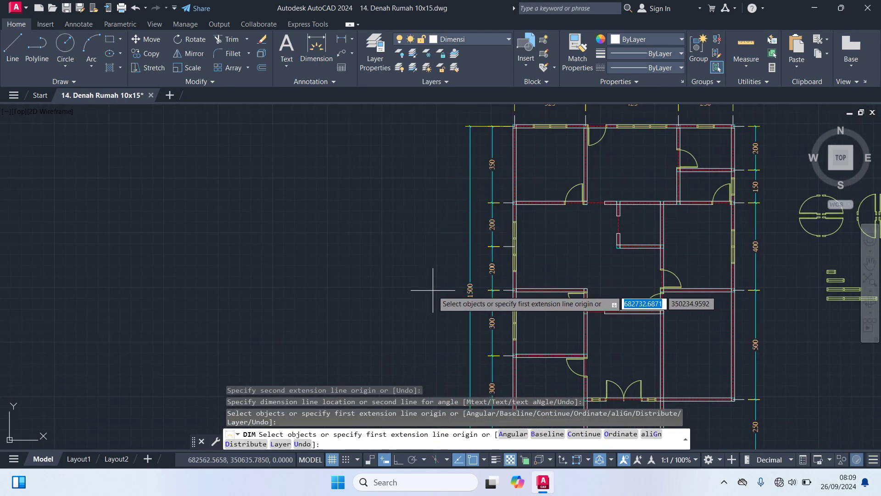
scroll(430, 296, up, 2)
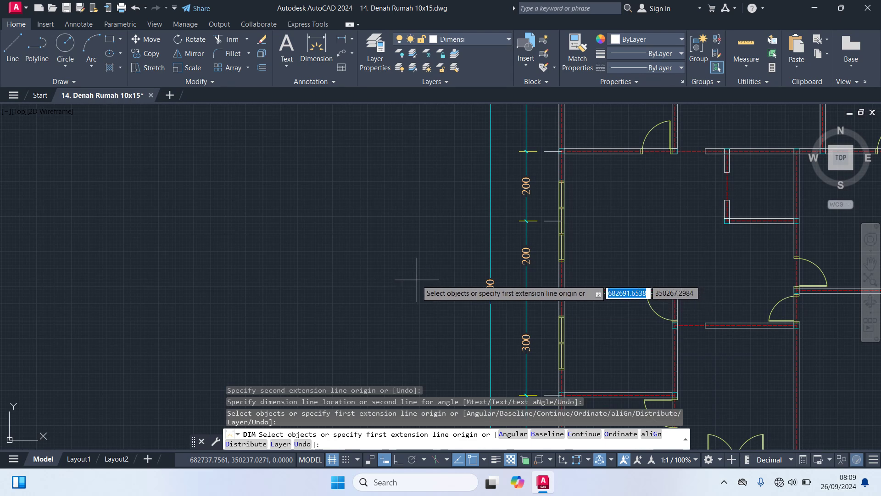
scroll(417, 281, down, 3)
scroll(510, 167, down, 2)
scroll(458, 198, up, 5)
scroll(412, 251, up, 3)
scroll(412, 251, up, 4)
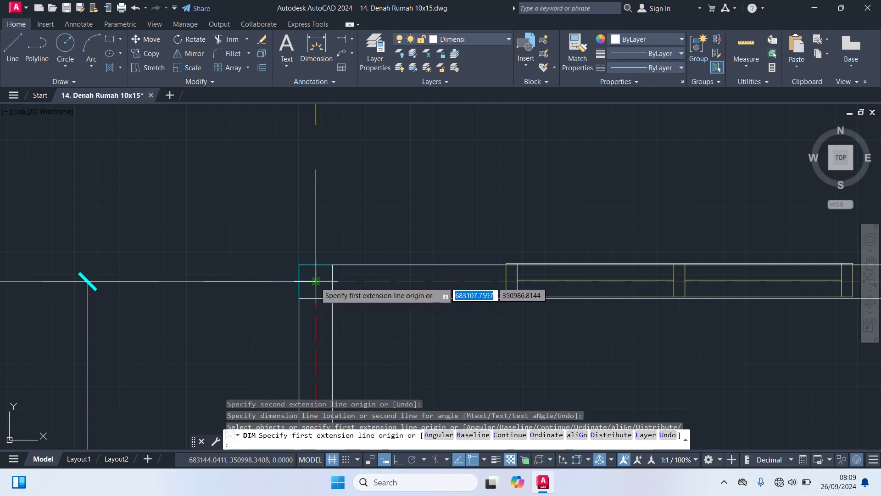
click(316, 280)
scroll(643, 275, down, 3)
middle_drag(505, 262, 383, 246)
scroll(654, 257, down, 3)
middle_drag(653, 265, 536, 237)
scroll(536, 234, up, 4)
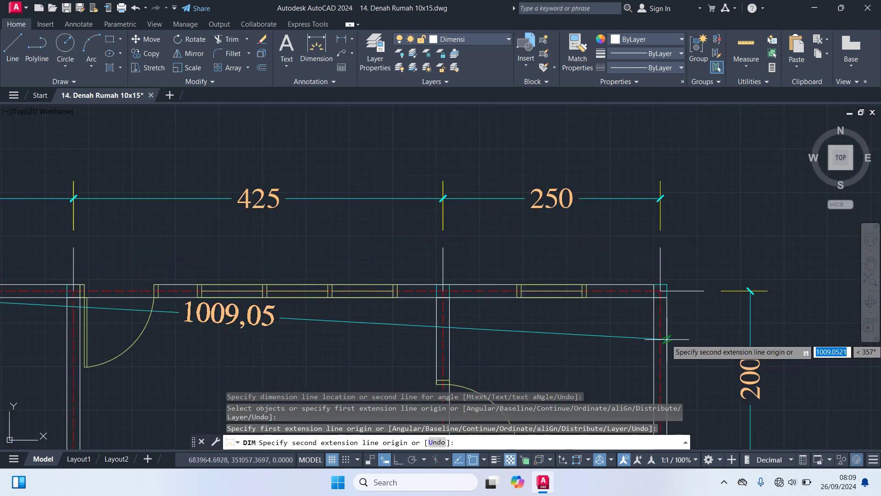
scroll(656, 303, up, 5)
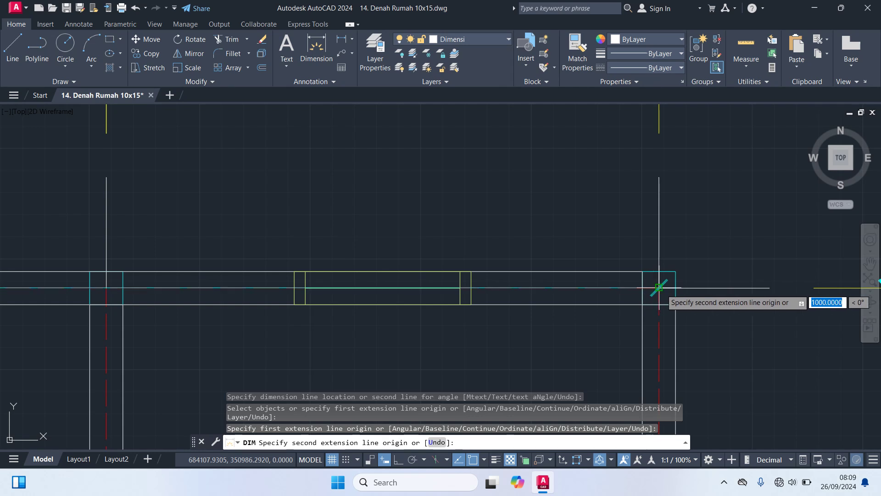
click(659, 288)
scroll(670, 257, down, 4)
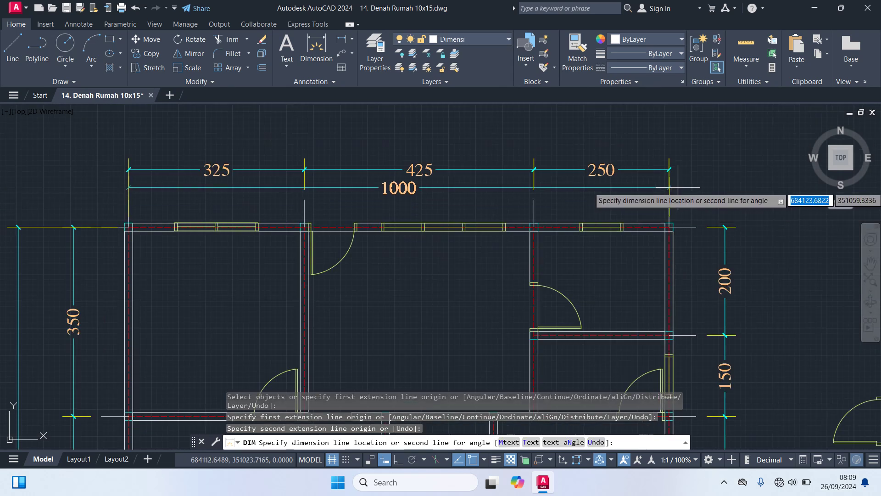
scroll(688, 212, down, 2)
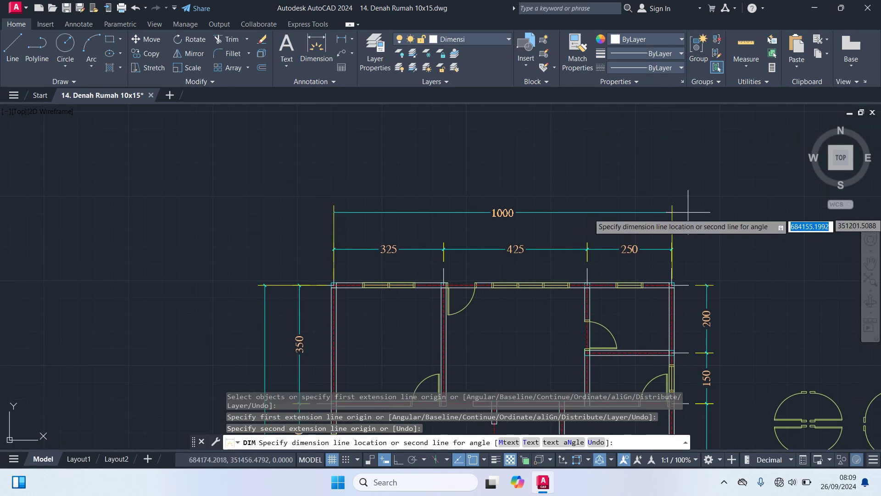
click(688, 214)
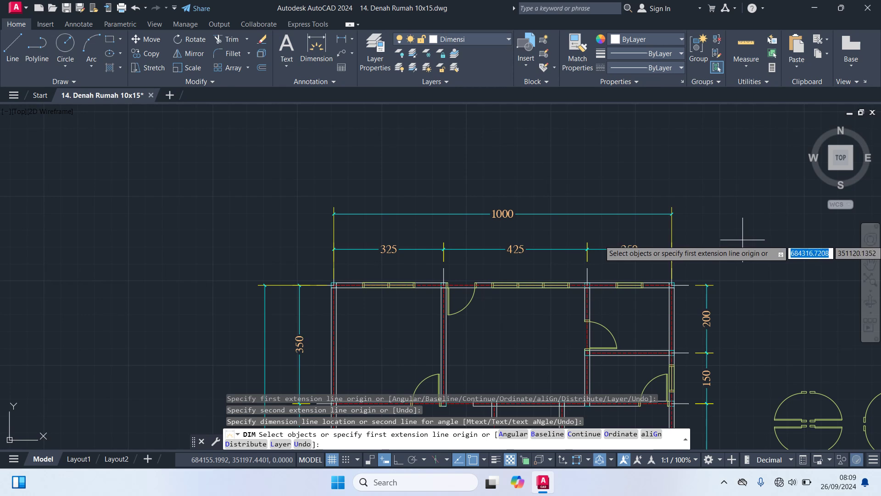
key(Escape)
- Centre the plan and begin a selection box around the loose symbols
scroll(724, 238, down, 4)
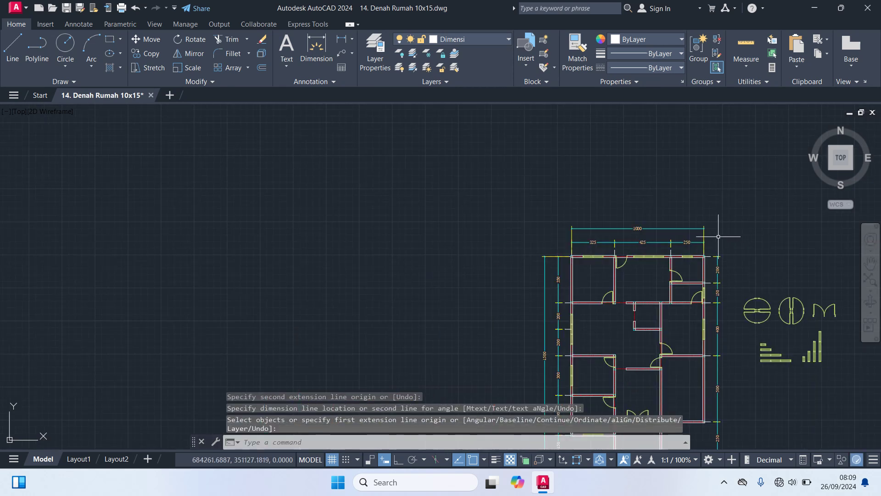
mouse_move(724, 239)
middle_down()
mouse_move(770, 290)
mouse_move(669, 278)
middle_up()
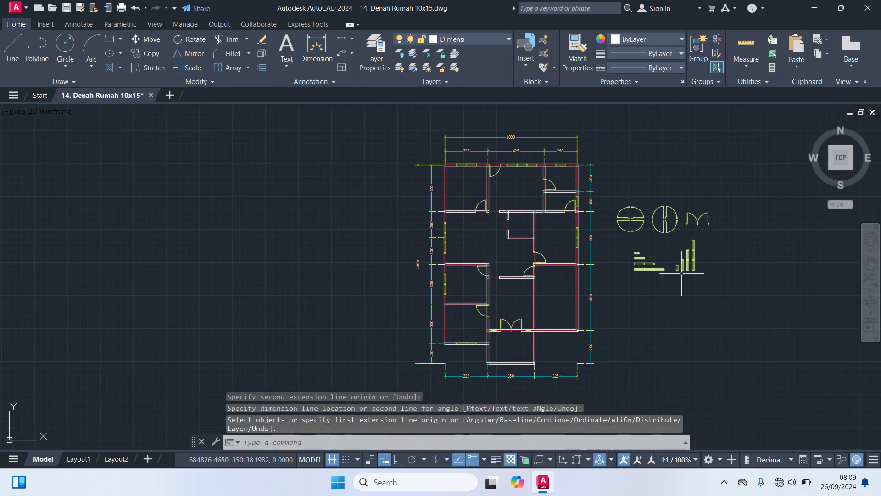
click(753, 315)
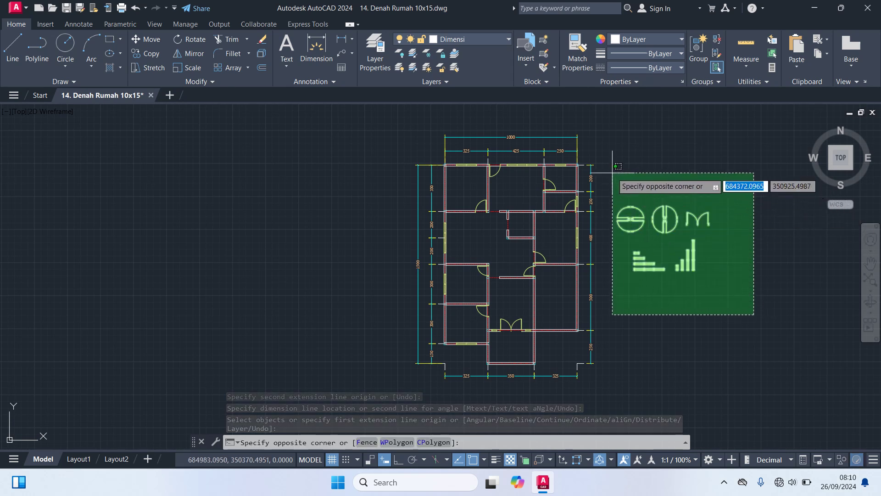
- Erase the 17 loose symbols right of the plan and make Teks the current layer
click(612, 172)
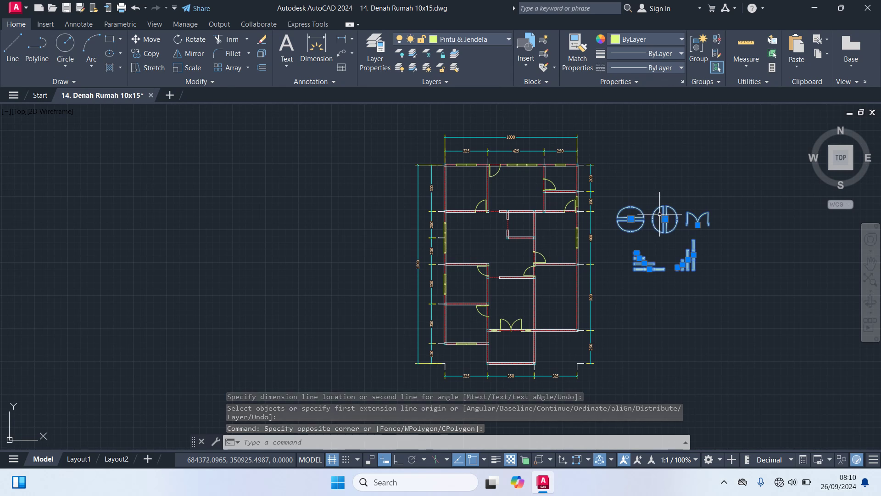
key(Delete)
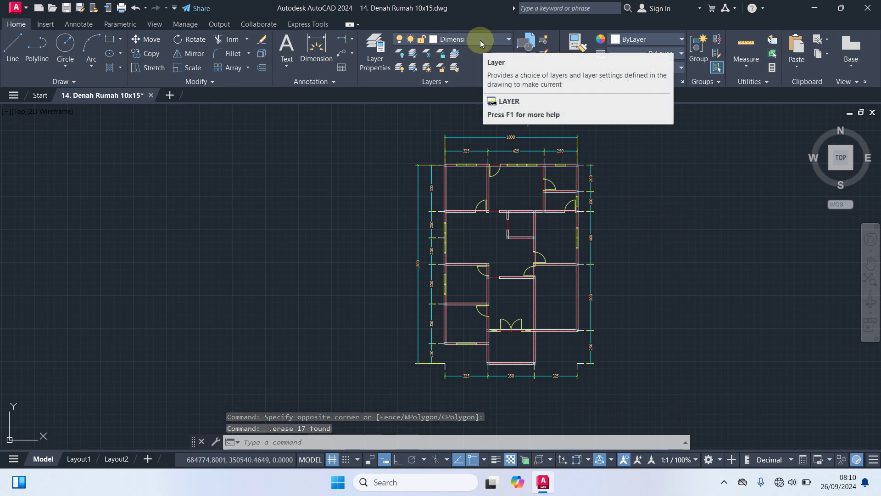
click(480, 40)
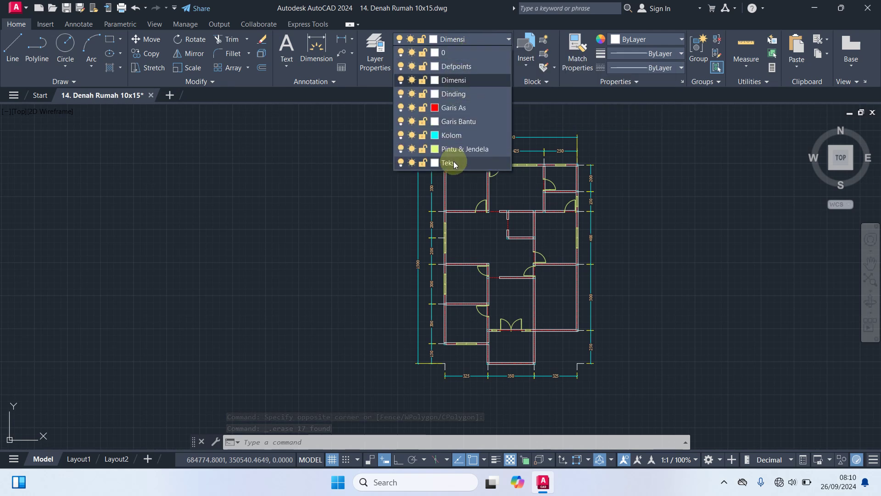
click(454, 164)
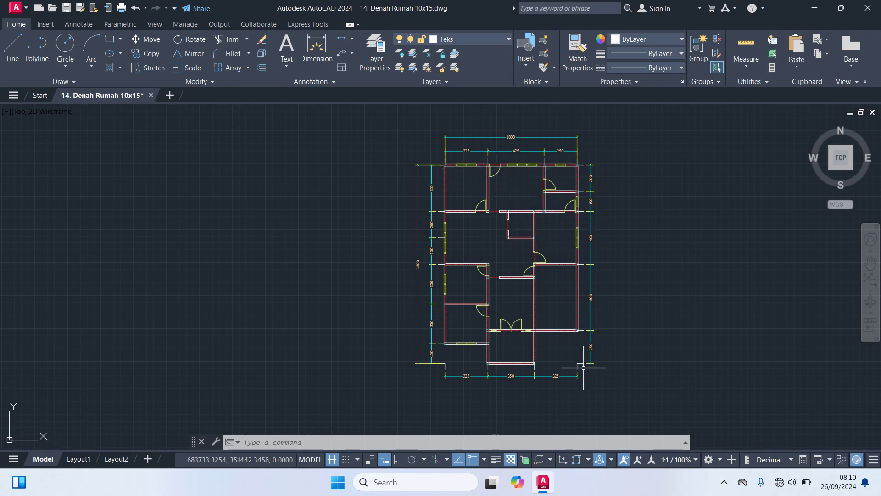
- Add a multiline text label 'Teks' in the lower central room below the double doors
scroll(546, 371, up, 4)
text(T)
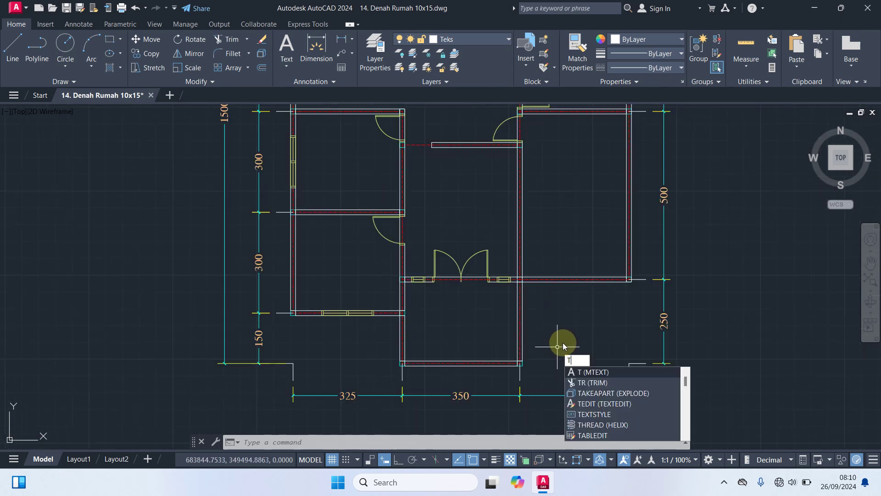
key(Return)
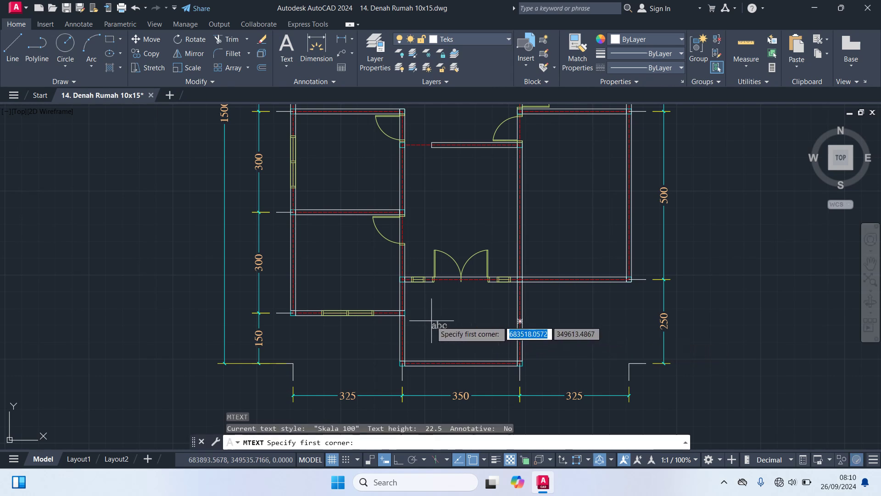
scroll(435, 320, up, 2)
click(427, 305)
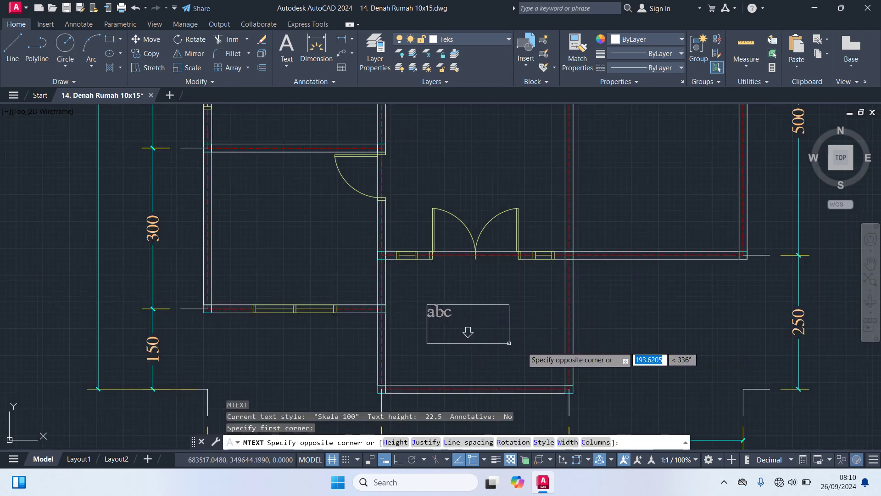
click(543, 343)
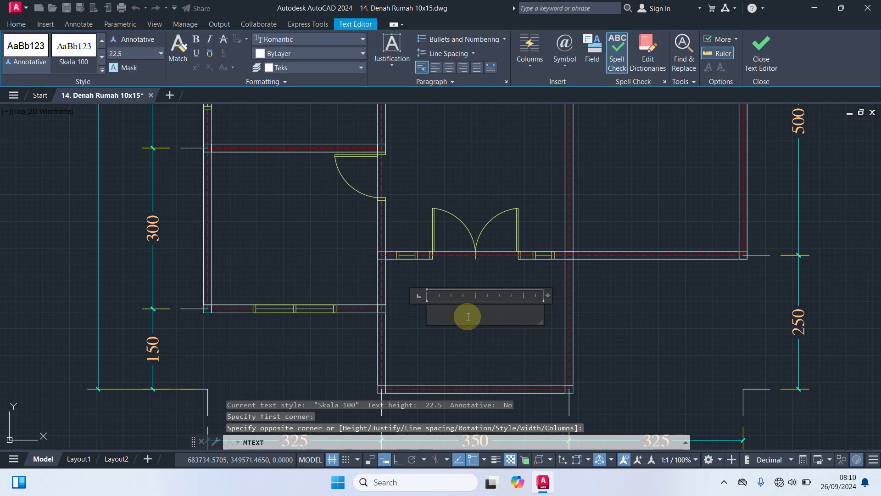
text(Teks)
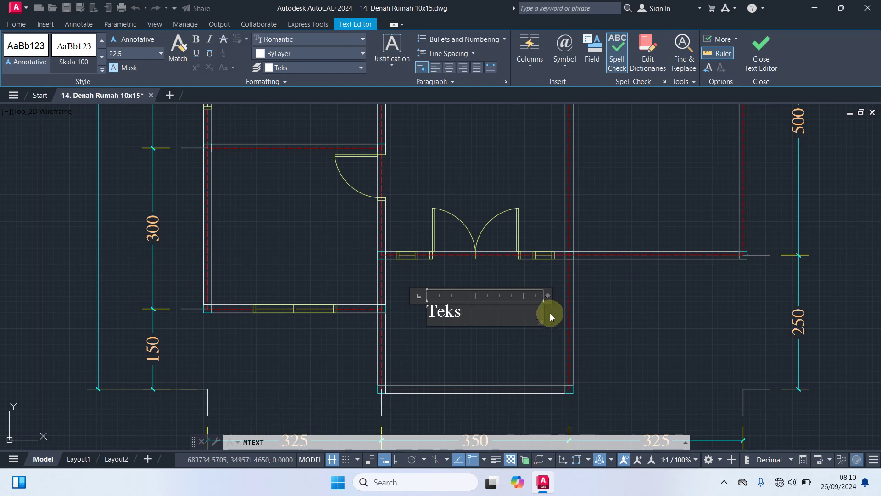
click(502, 367)
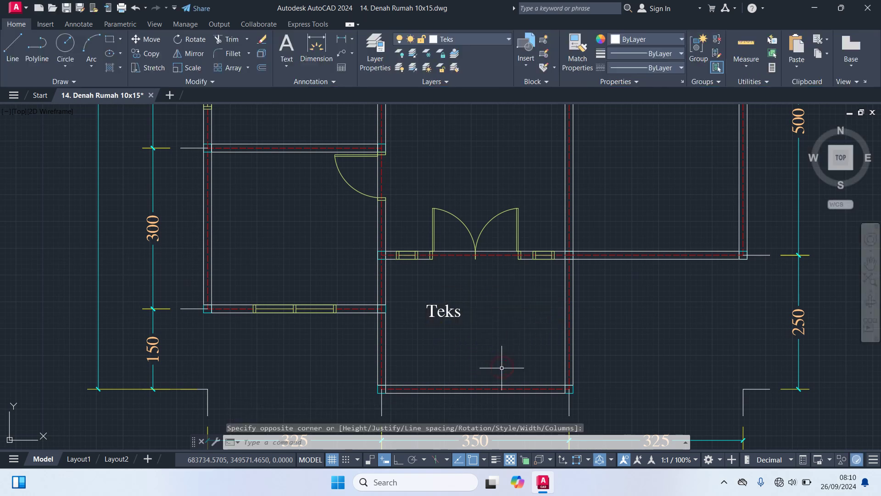
- Move the Teks label nearer the room's centre
click(456, 315)
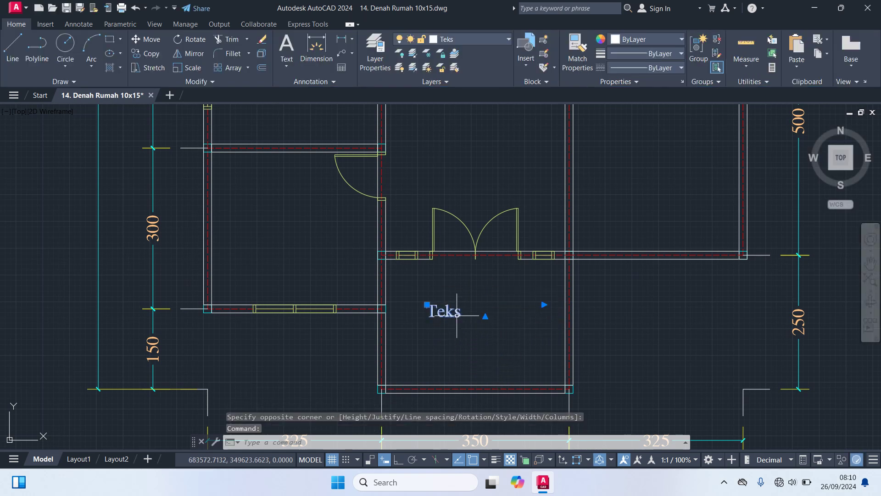
text(m)
key(Return)
click(466, 340)
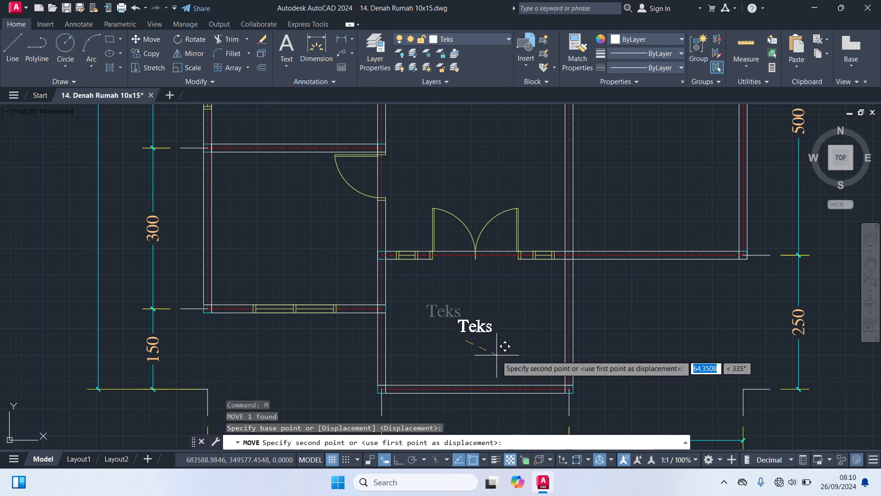
click(497, 355)
click(463, 331)
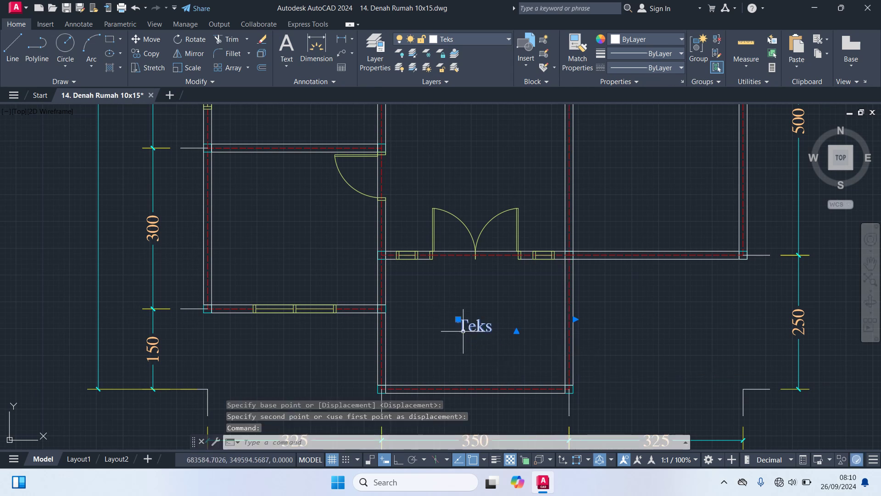
text(co)
key(Return)
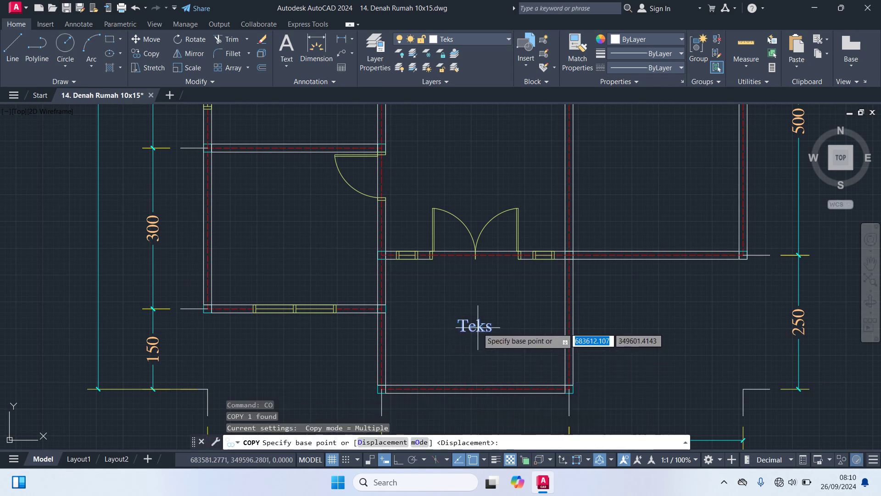
- Copy the Teks label into the room above, the left room, the central room and the right-hand room
click(478, 326)
scroll(523, 322, down, 3)
scroll(523, 257, up, 2)
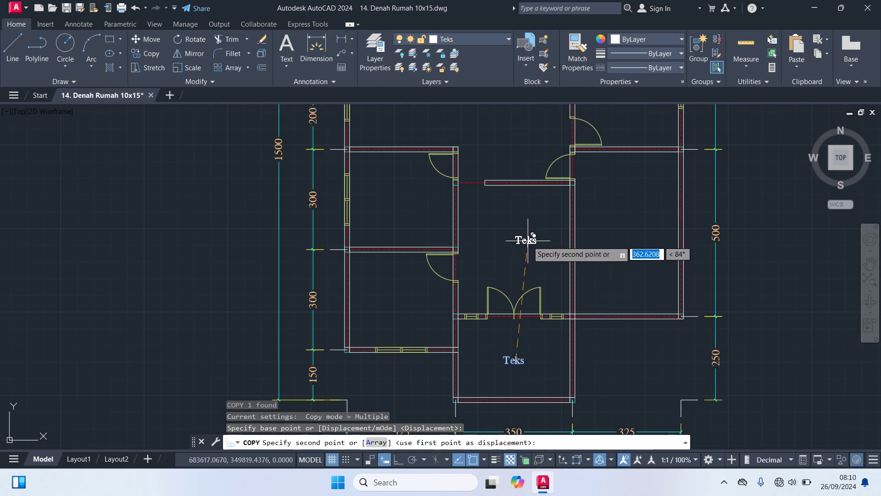
click(517, 239)
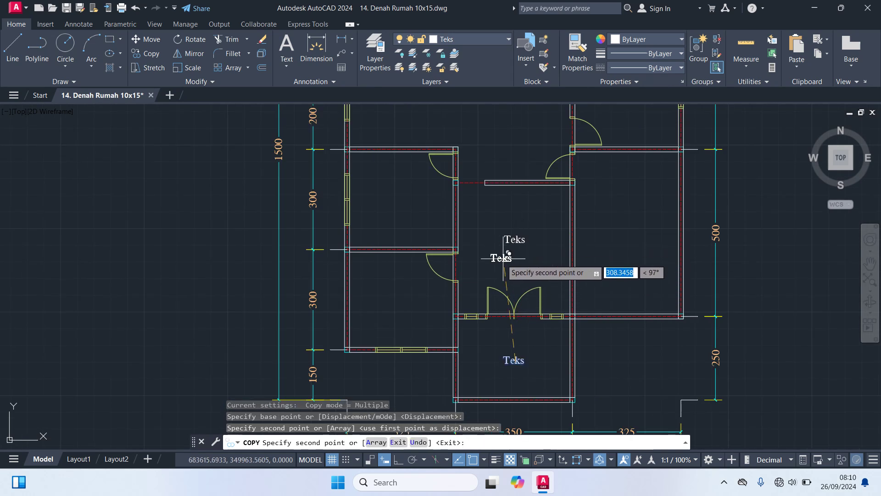
click(395, 302)
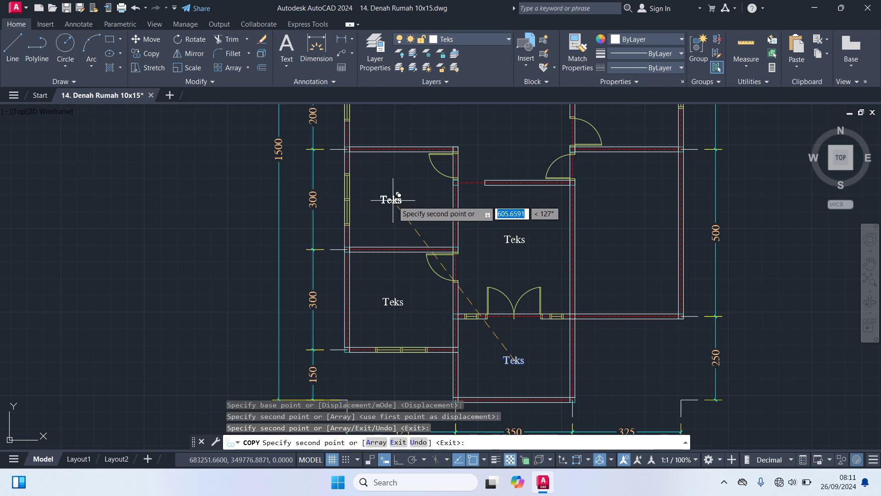
click(393, 200)
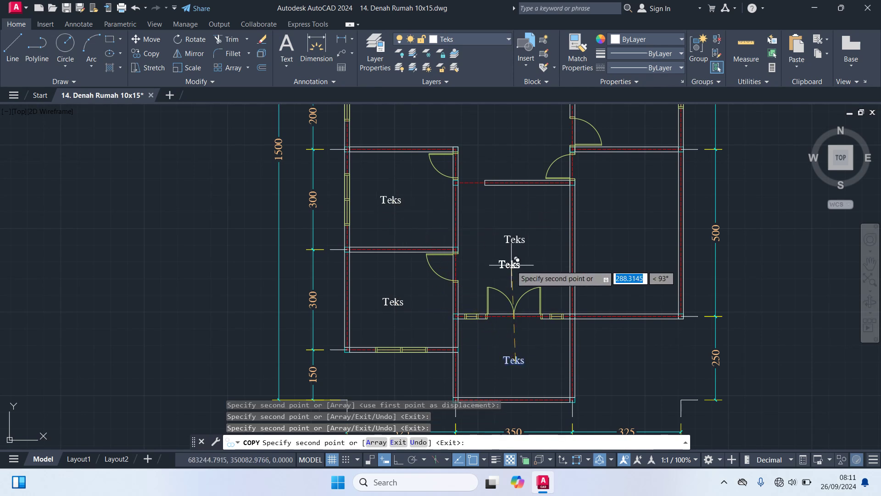
mouse_move(634, 364)
middle_down()
mouse_move(626, 308)
mouse_move(605, 386)
middle_up()
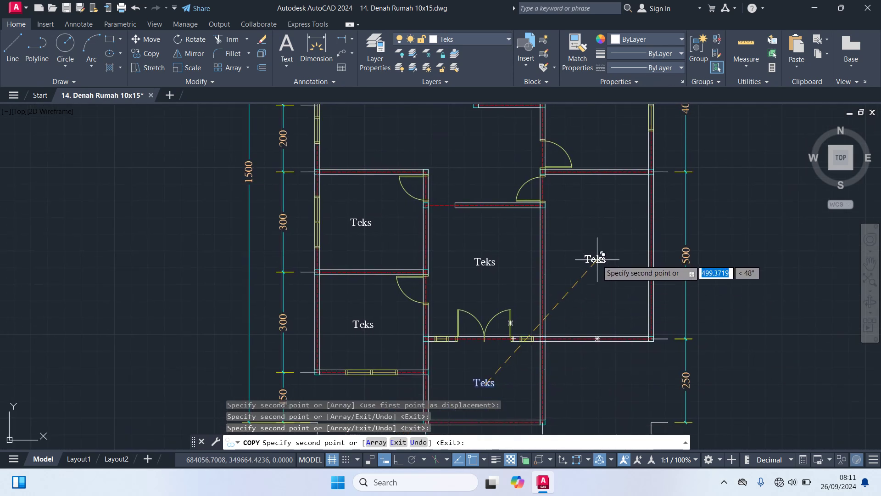
click(597, 259)
- Place further Teks copies in the upper and top rooms, then end the copy command
middle_drag(597, 260, 603, 346)
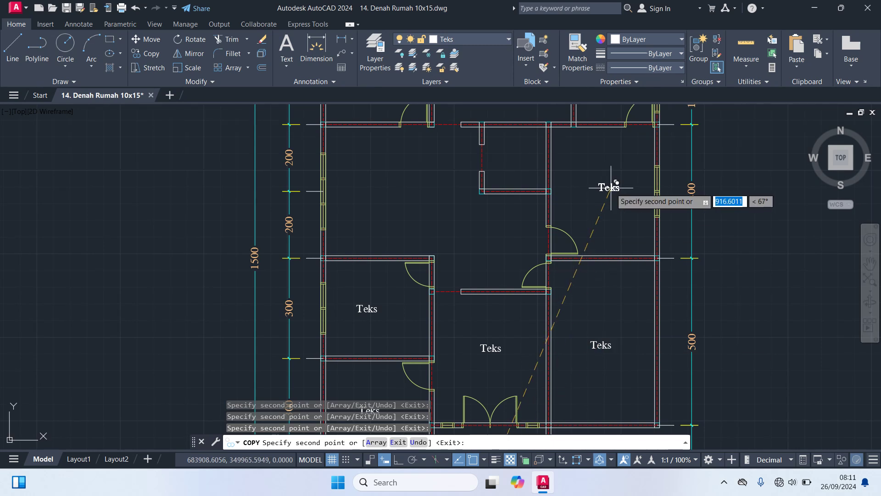
click(600, 188)
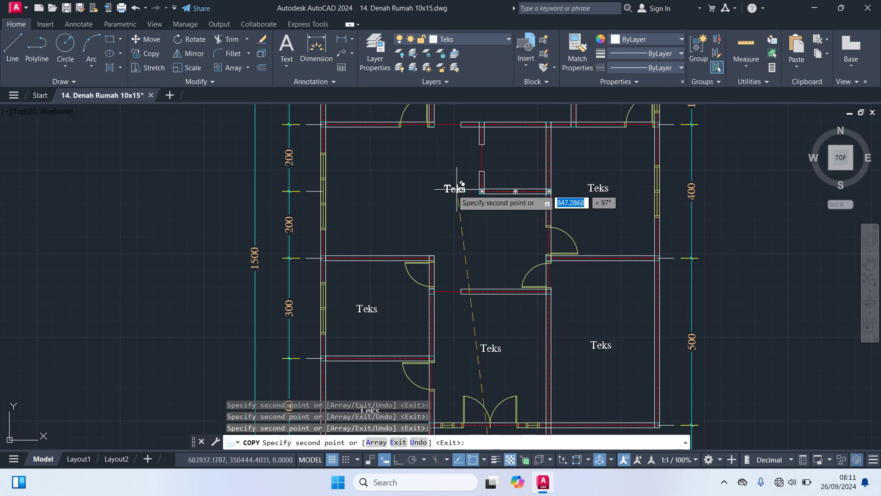
click(400, 189)
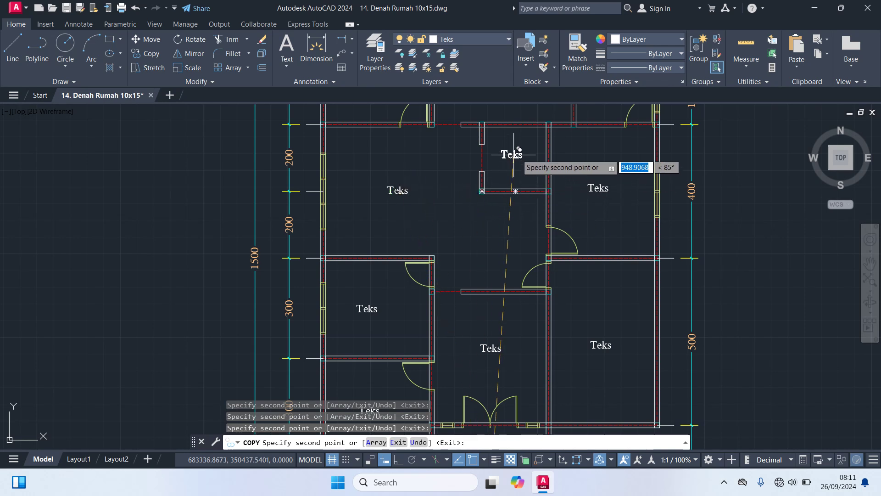
click(508, 152)
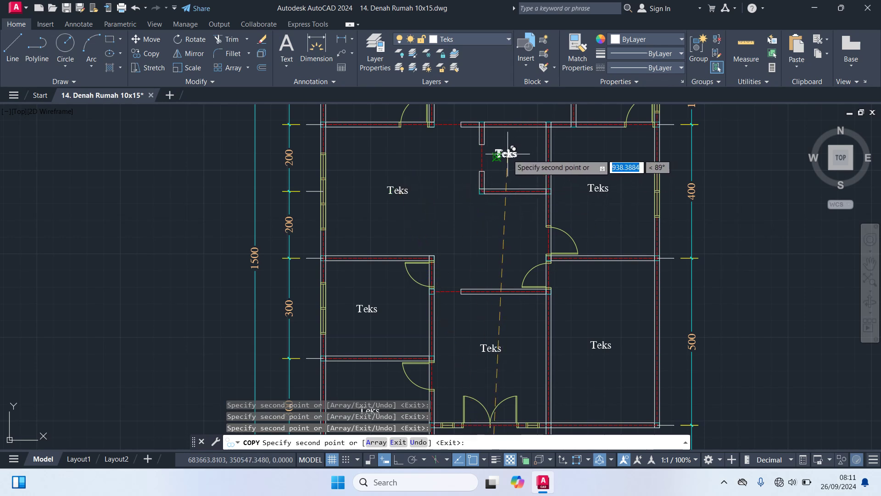
middle_drag(509, 154, 511, 263)
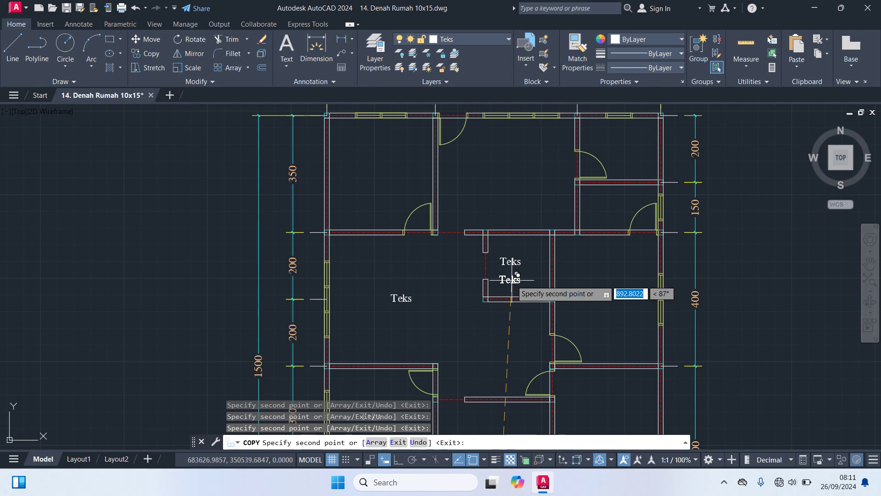
click(603, 296)
click(503, 173)
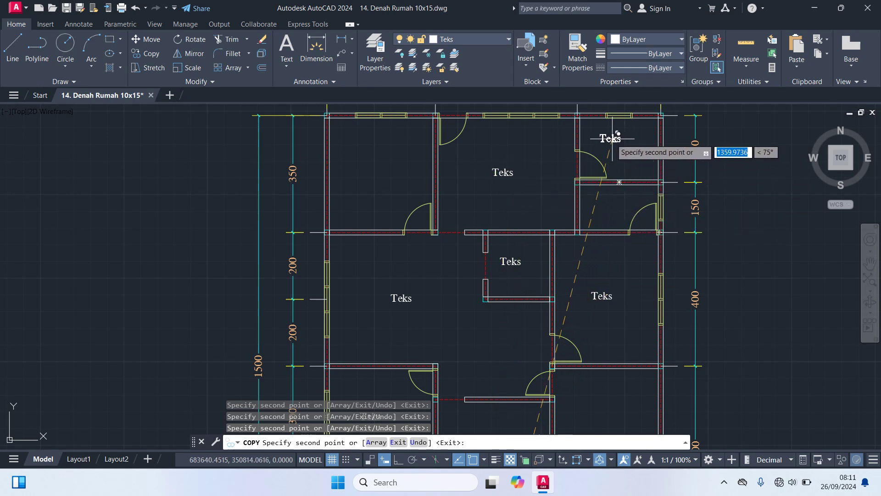
click(609, 138)
click(599, 199)
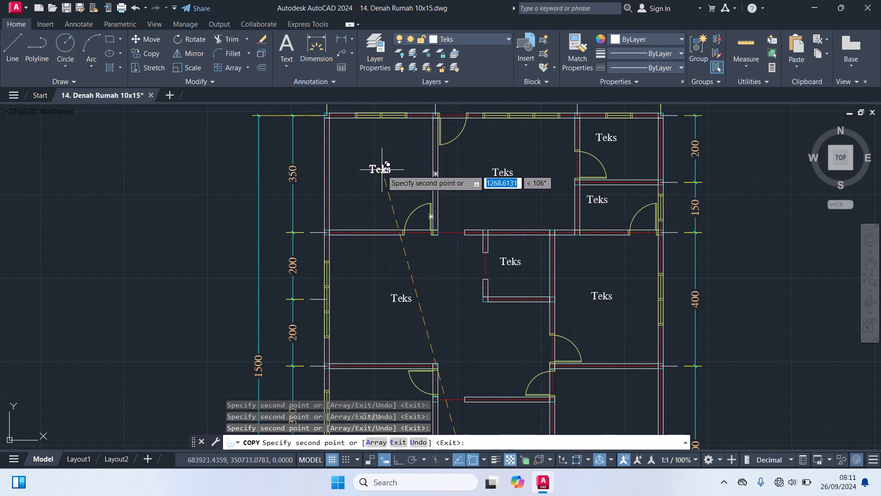
click(382, 169)
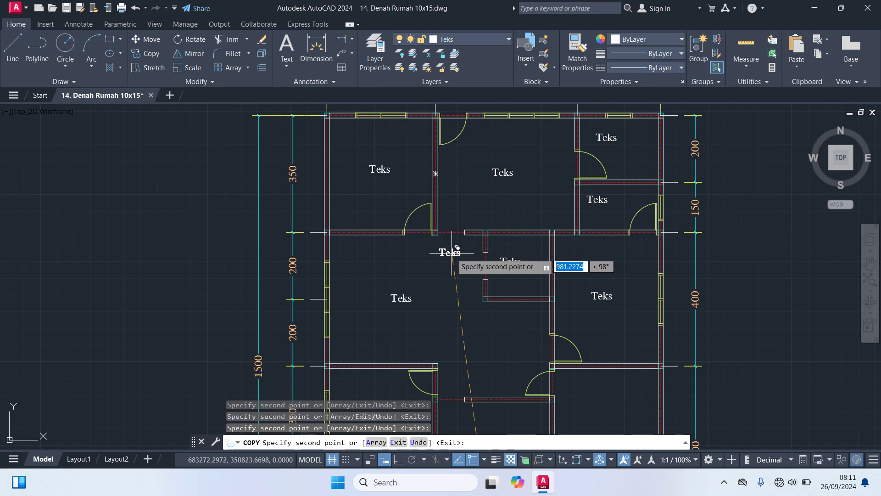
key(Escape)
scroll(474, 265, down, 4)
scroll(513, 351, up, 4)
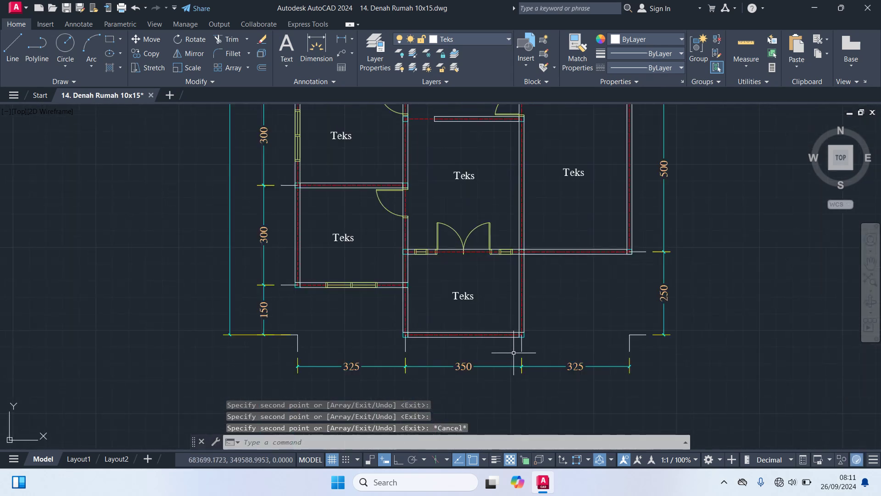
- Using TEXTEDIT (ED), change the bottom middle room's Teks label to Teras
text(ed)
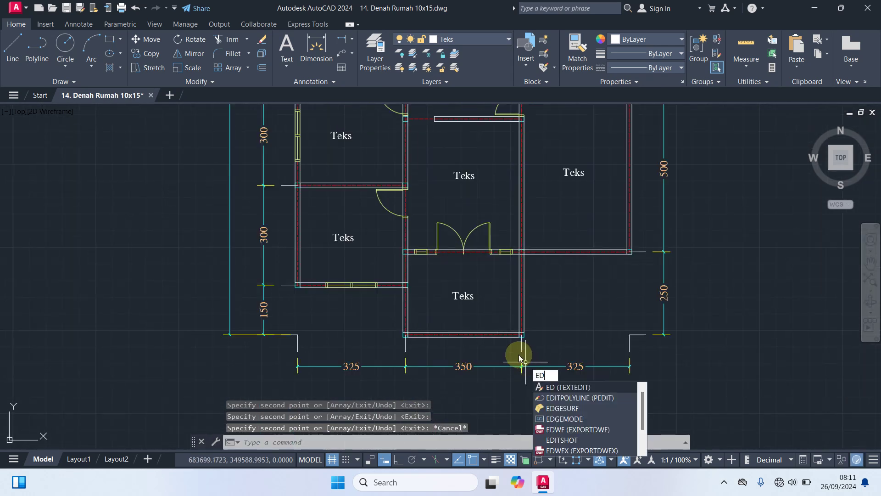
key(Return)
key(Escape)
scroll(481, 309, up, 2)
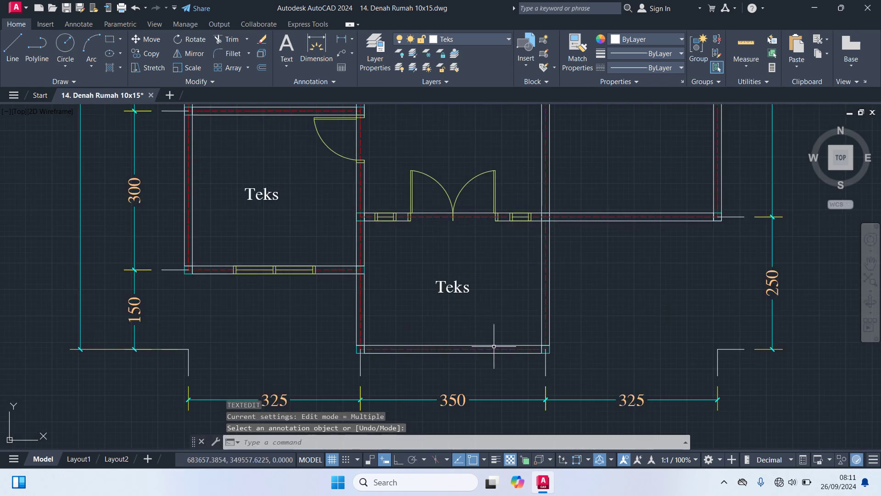
key(Escape)
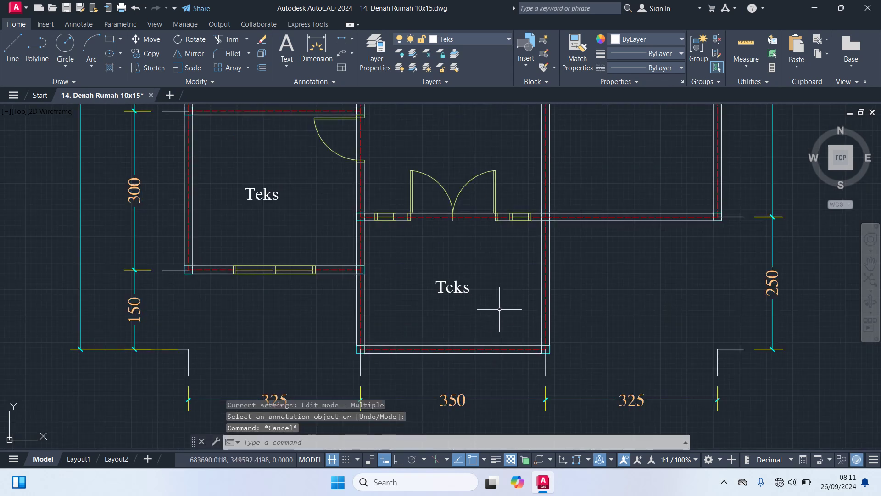
text(E)
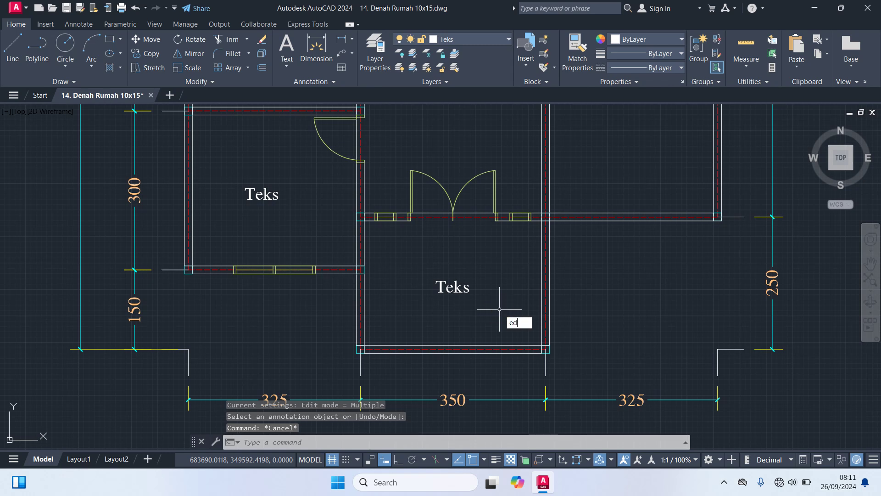
text(D)
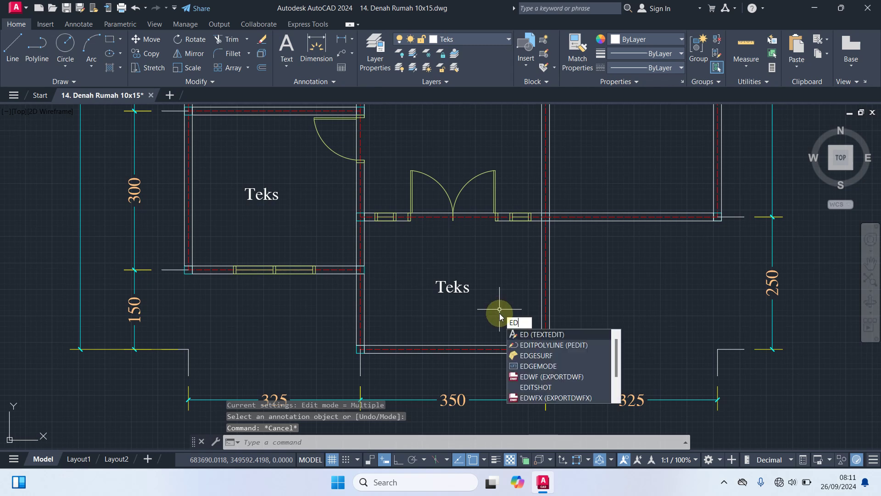
key(Return)
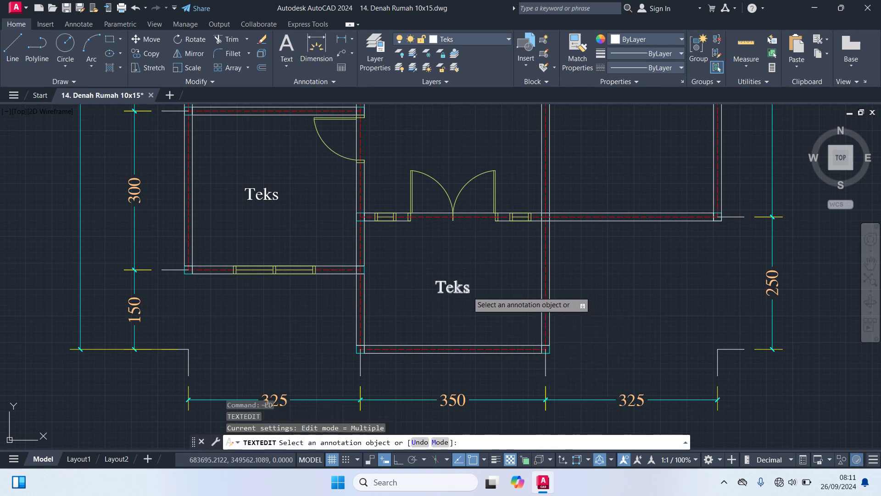
click(464, 290)
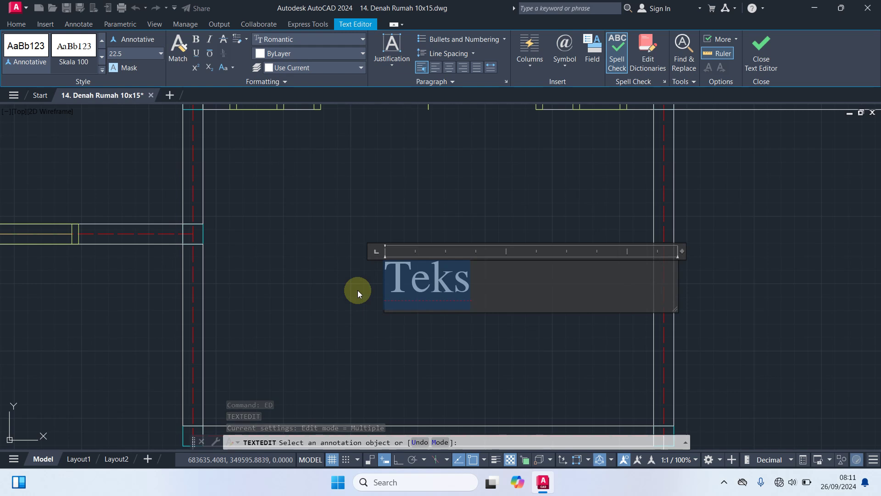
text(Ters)
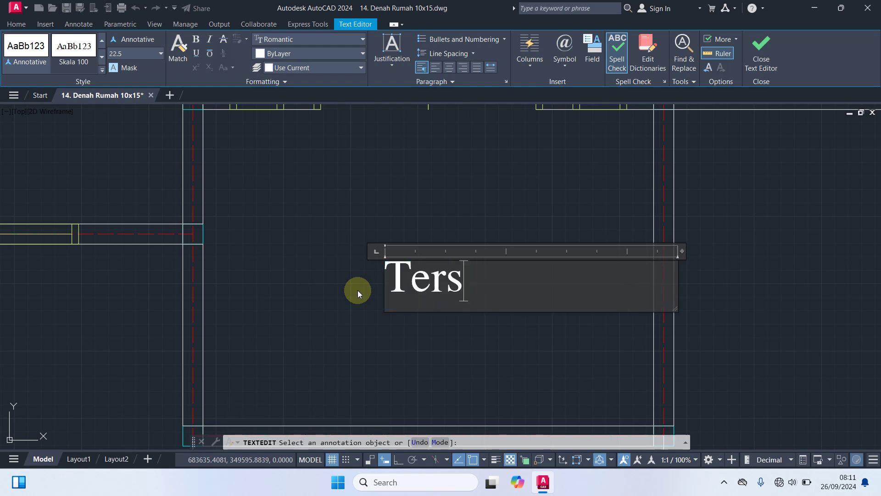
key(BackSpace)
text(as)
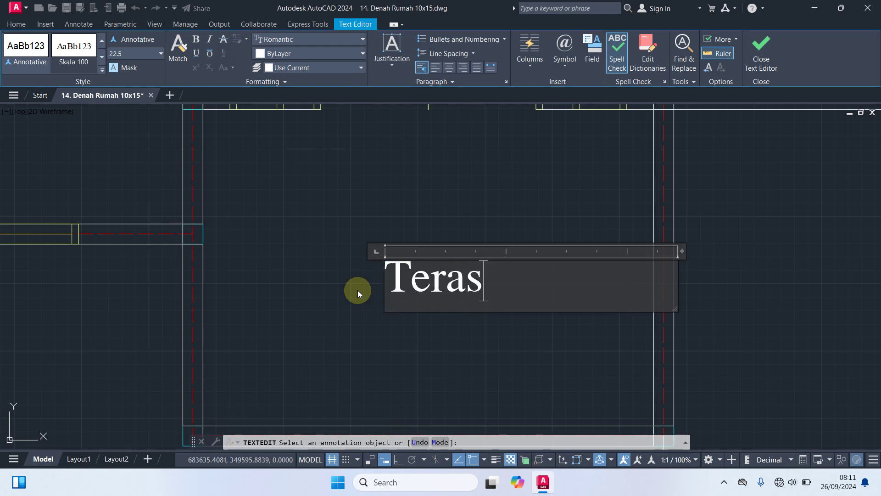
click(485, 378)
- Rename the left room's label to Kamar Tidur 1
scroll(473, 316, down, 2)
scroll(473, 316, down, 2)
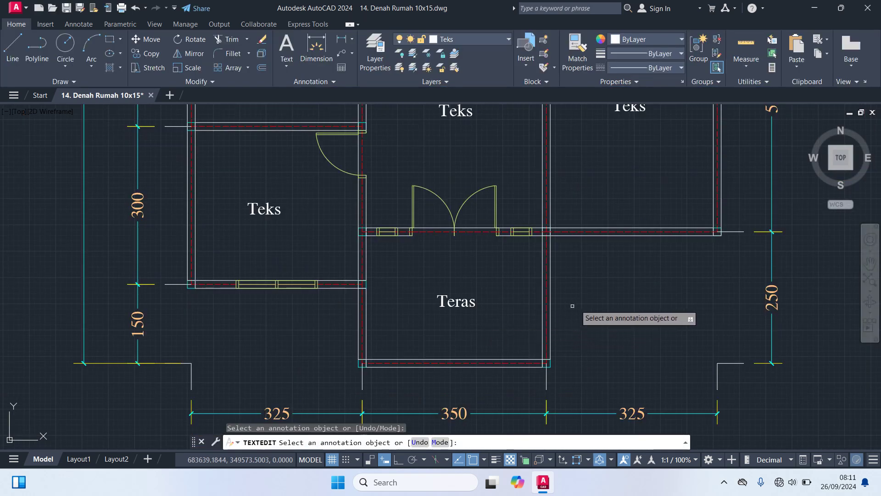
middle_drag(653, 251, 635, 288)
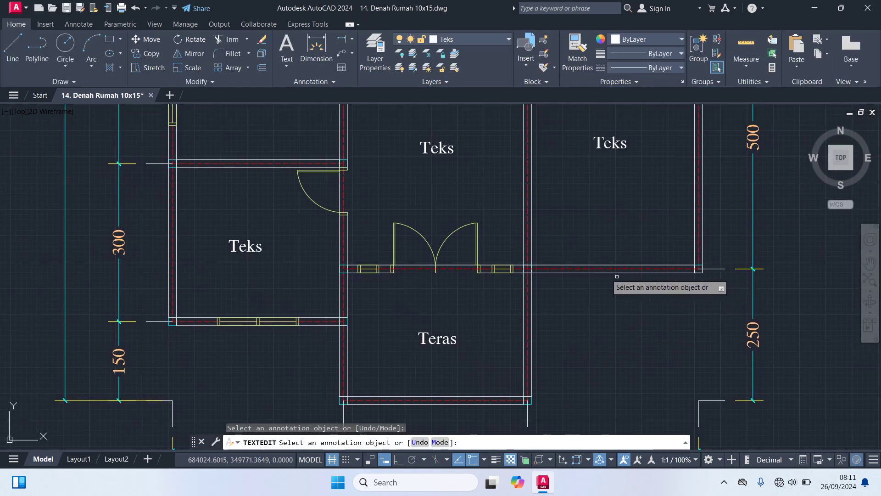
click(252, 248)
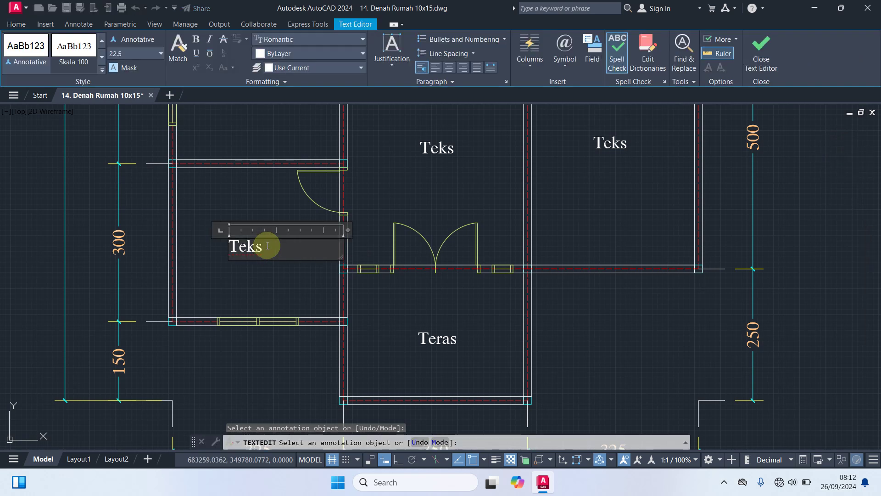
text(Kamar T)
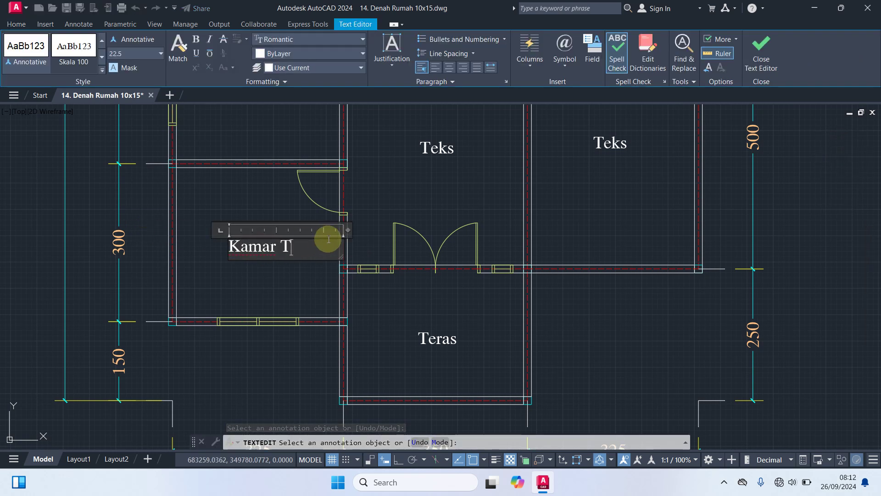
text(idur 1)
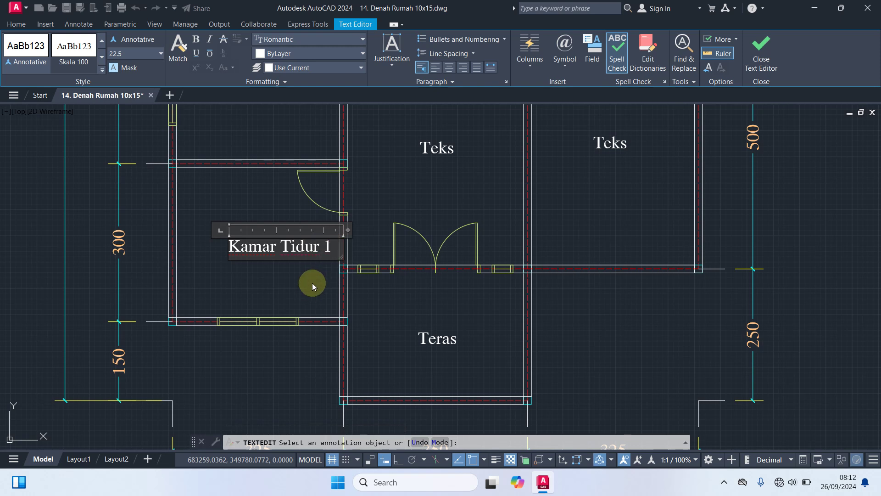
click(312, 283)
- Rename the central room's label to Ruang Tamu
scroll(312, 283, down, 1)
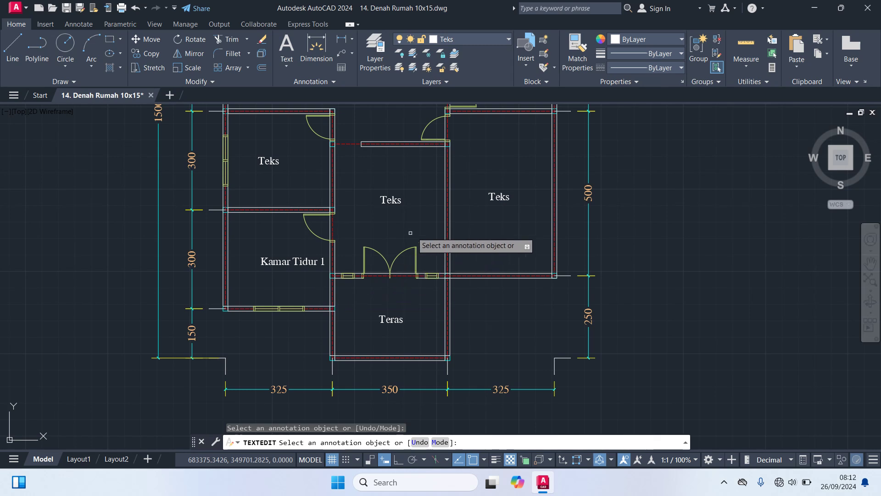
middle_drag(408, 227, 422, 283)
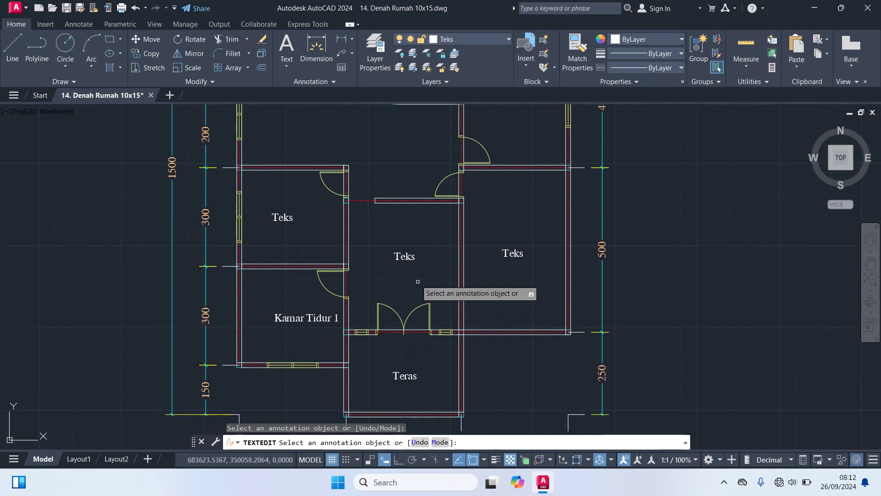
click(404, 256)
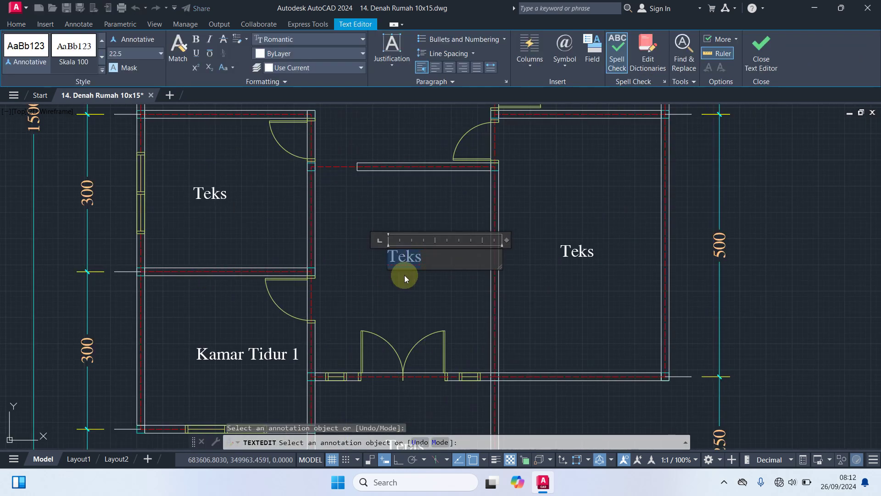
text(Ruang Tam)
key(BackSpace)
text(mu)
click(402, 299)
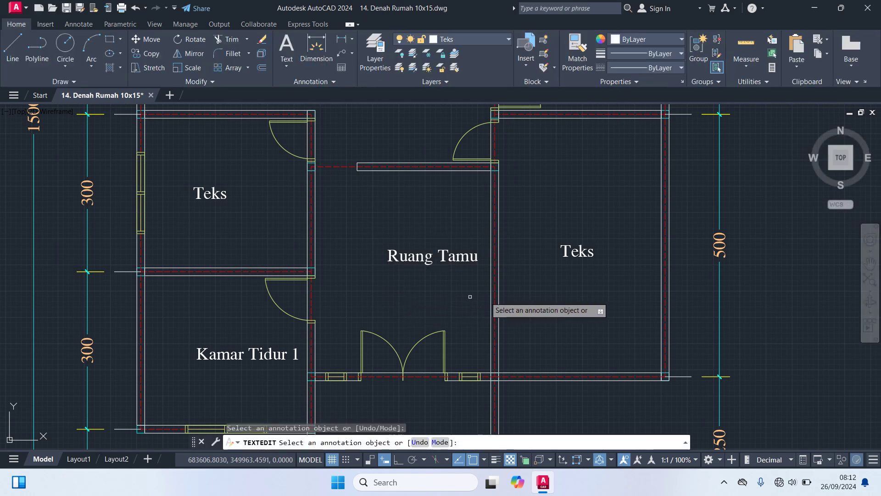
- Relabel the right room Garasi Mobil and the upper-left room Kamar Tidur 2
click(600, 250)
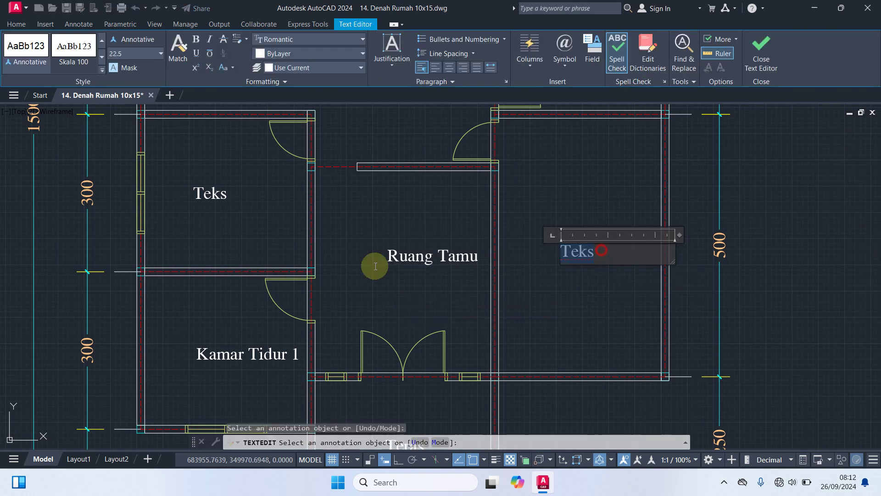
text(Garasi Mo)
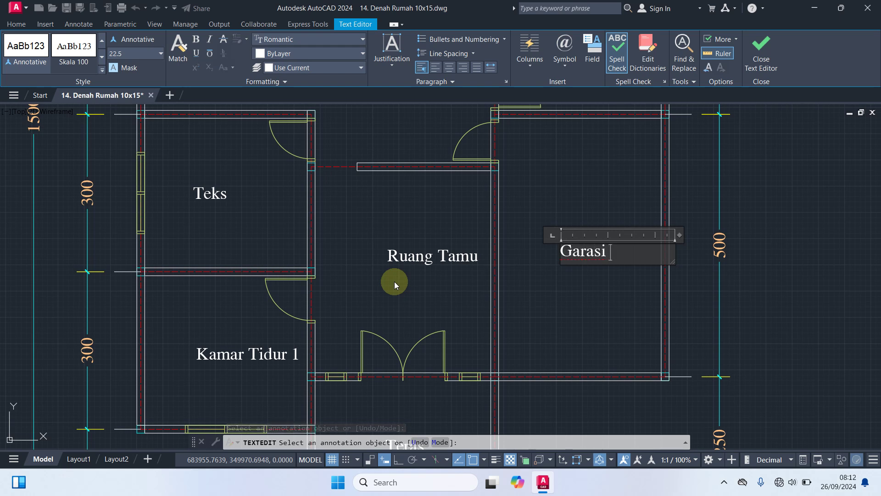
text(bil)
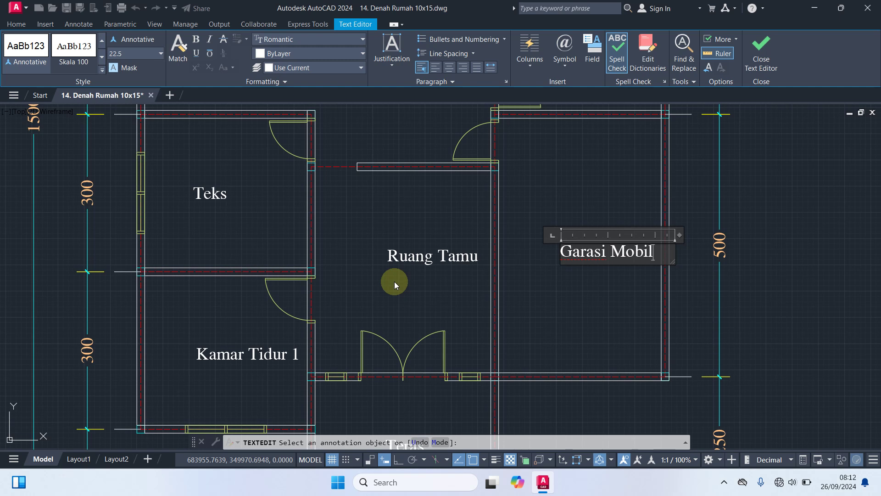
click(613, 344)
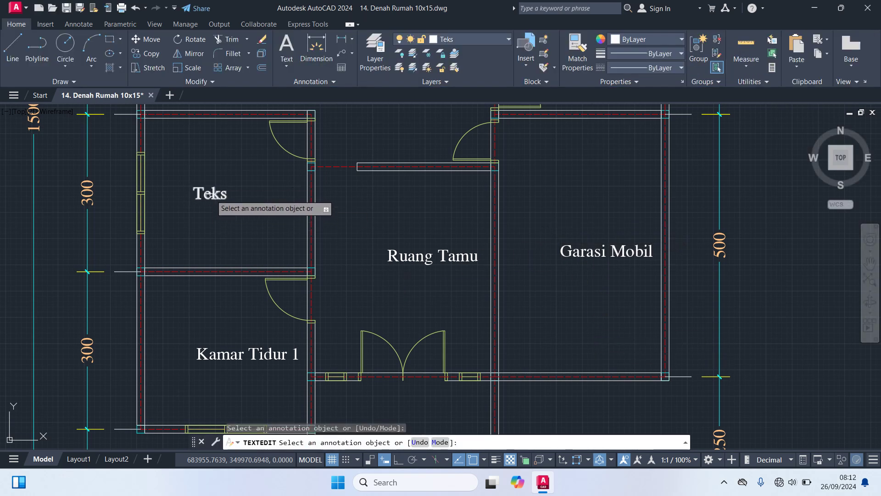
click(230, 193)
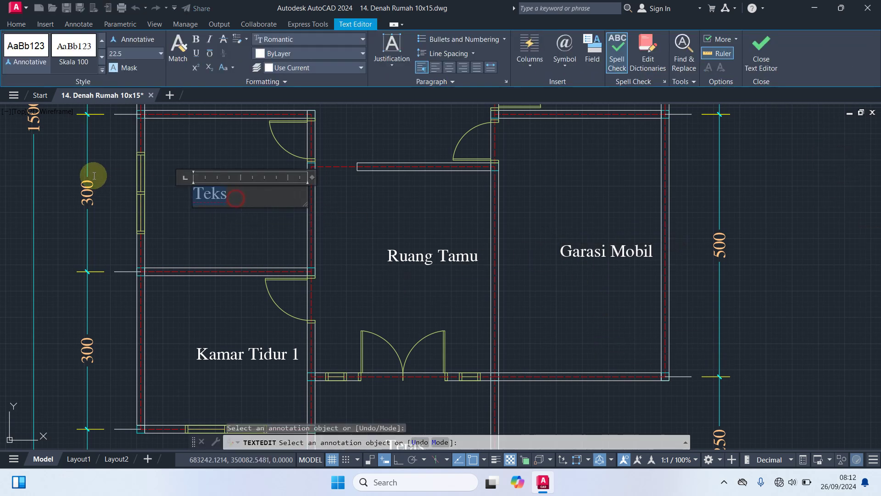
text(Kmar=)
key(BackSpace)
key(BackSpace)
key(BackSpace)
key(BackSpace)
text(amar Tidur 2)
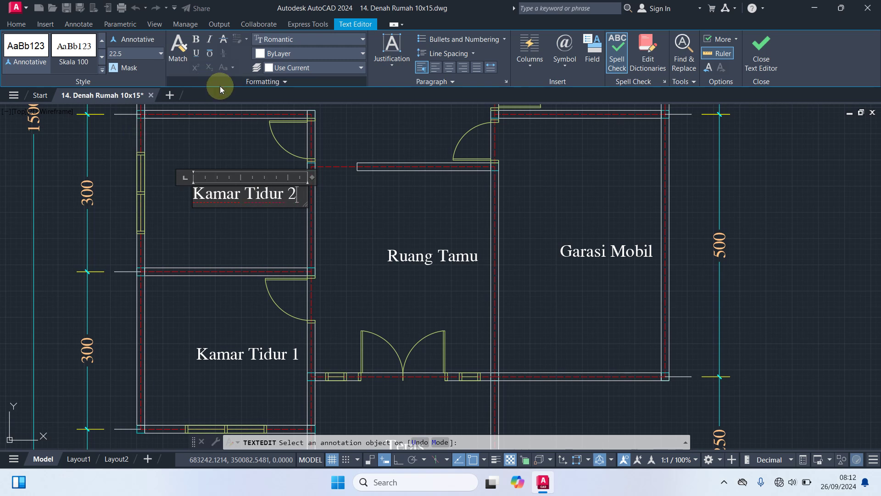
click(200, 248)
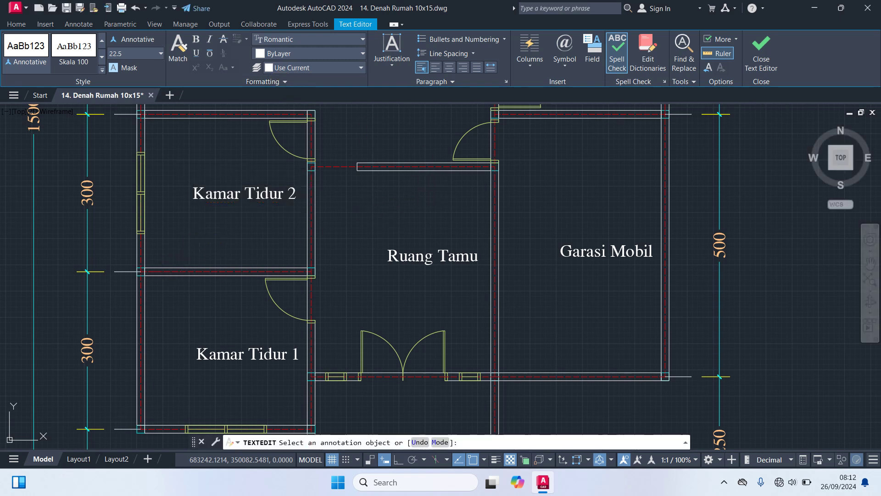
- Relabel the next upper room Ruang Keluarga
scroll(266, 253, down, 3)
middle_drag(347, 220, 363, 331)
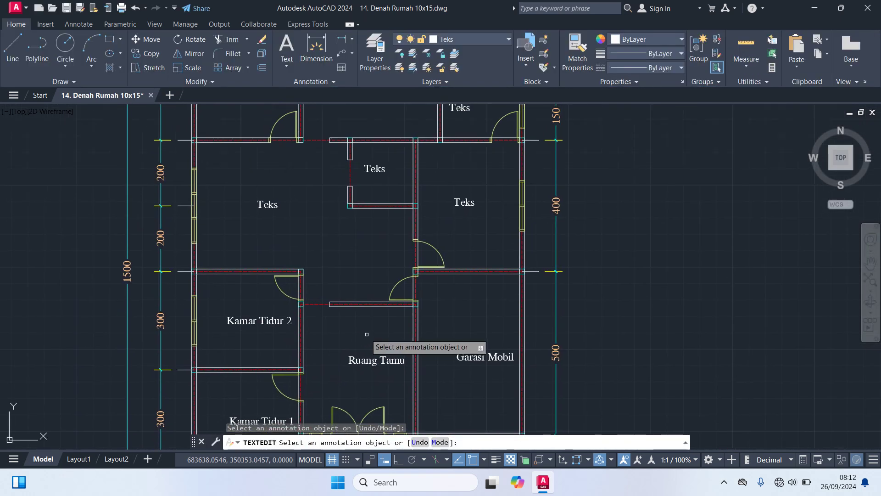
click(269, 201)
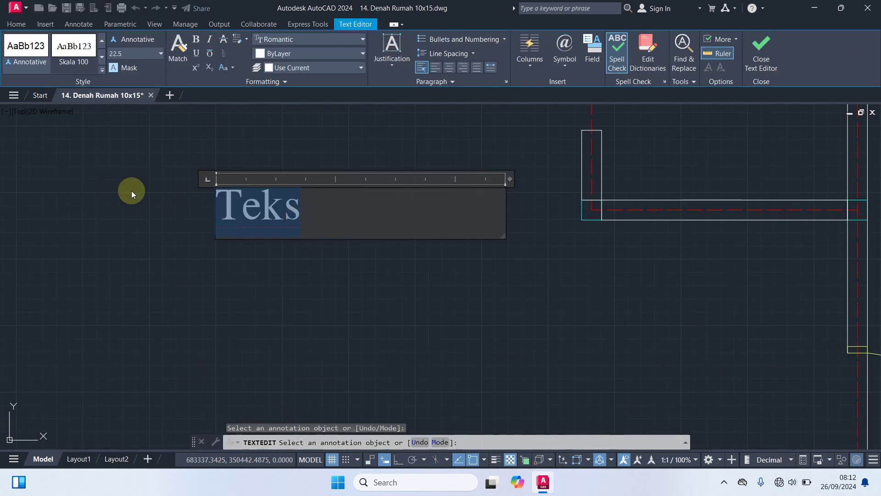
text(Ruang Keluar)
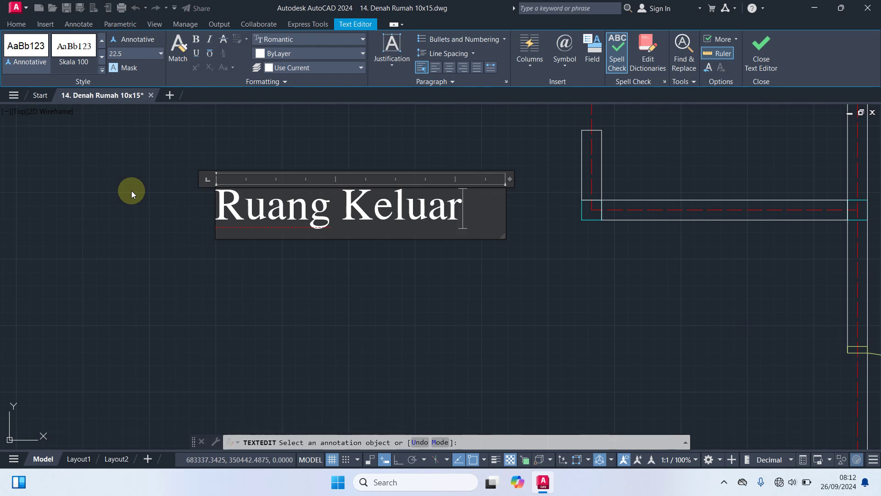
text(ga)
click(486, 296)
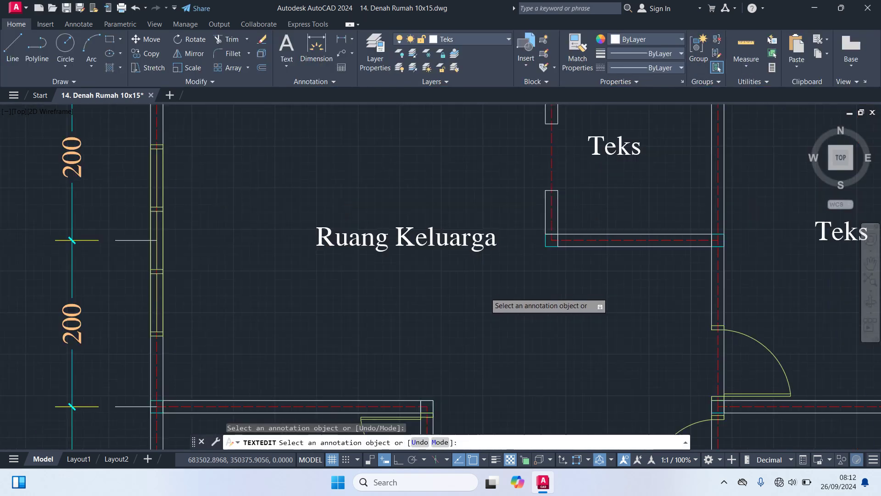
- Replace the small room's Teks label with Mushola
click(585, 203)
drag(603, 194, 320, 235)
text(Mushola)
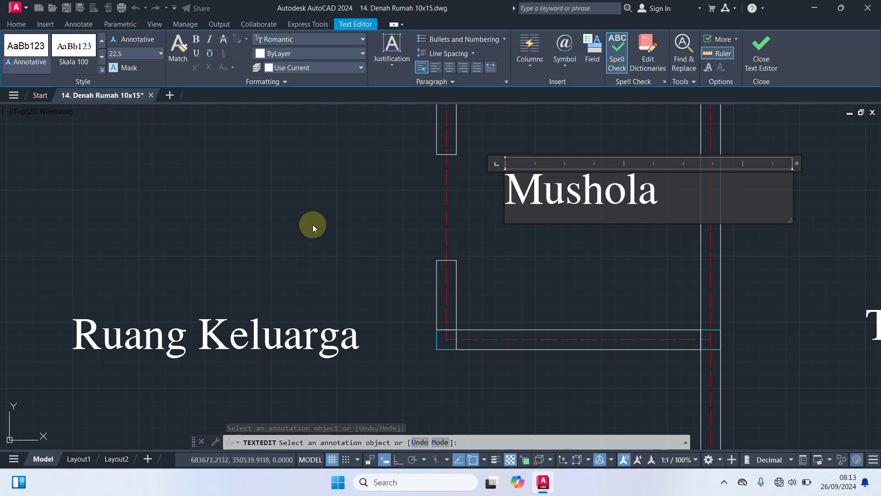
click(557, 280)
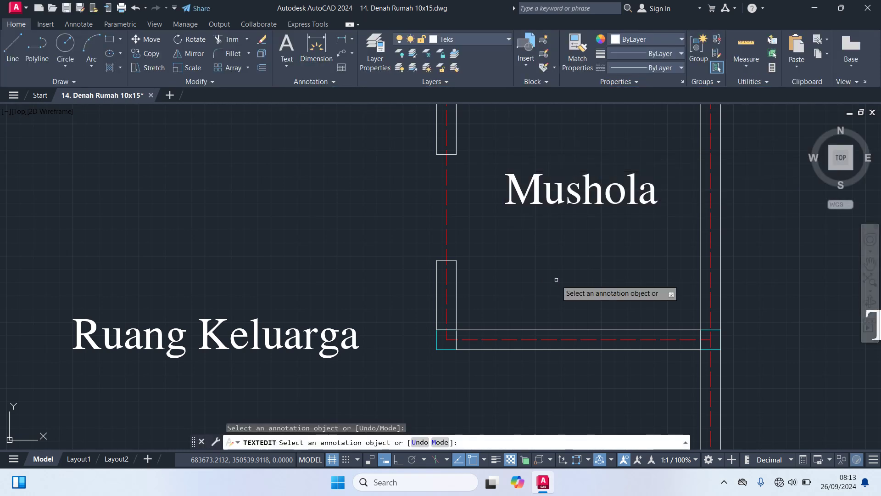
scroll(560, 282, down, 3)
scroll(596, 303, down, 3)
middle_drag(599, 304, 480, 209)
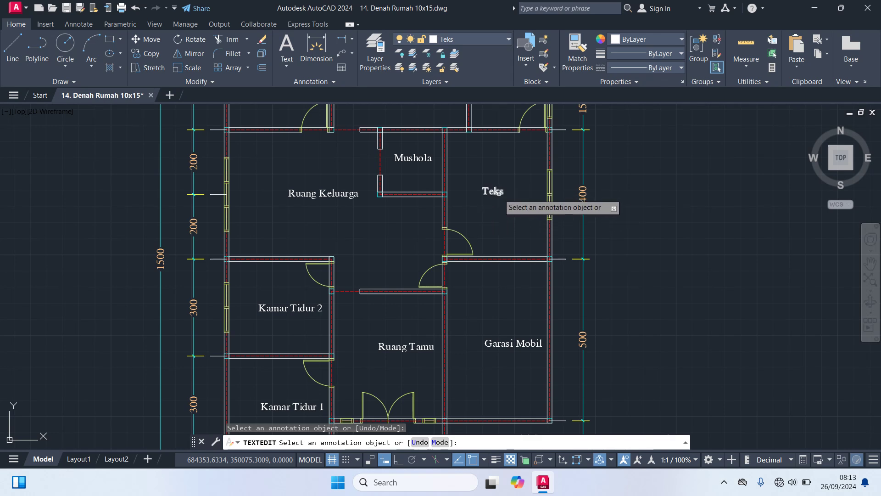
click(500, 194)
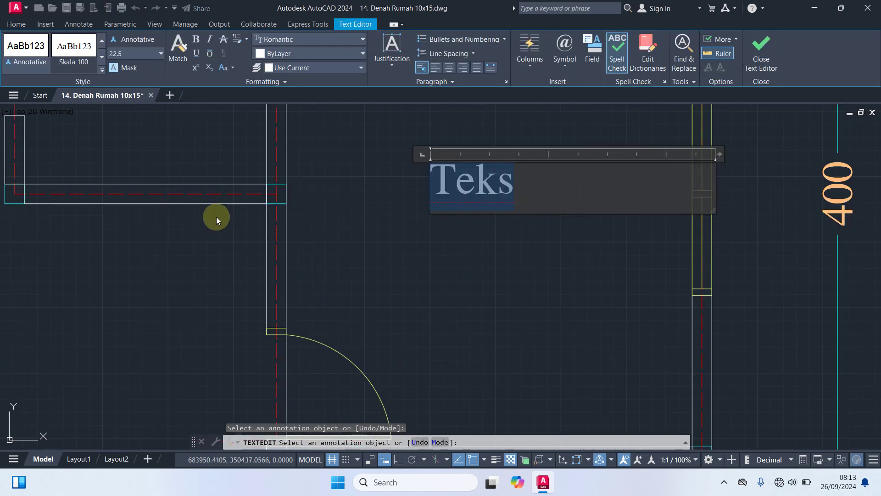
- Set the right room's label to Kamar Tidur 3
text(Kmar)
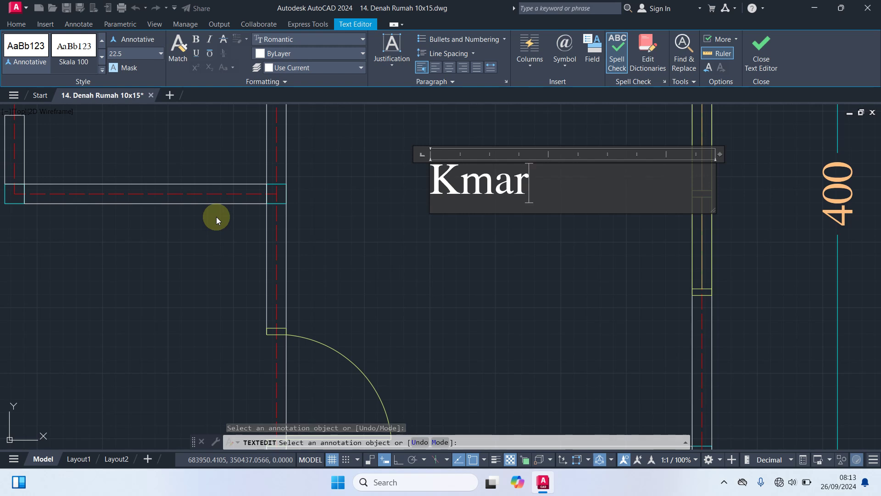
key(BackSpace)
key(BackSpace)
key(BackSpace)
text(amar )
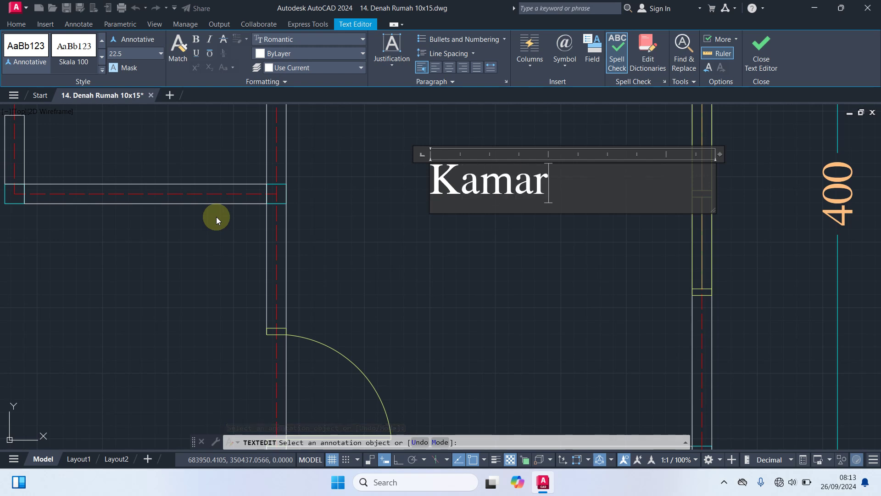
text(Tidur 3)
click(403, 252)
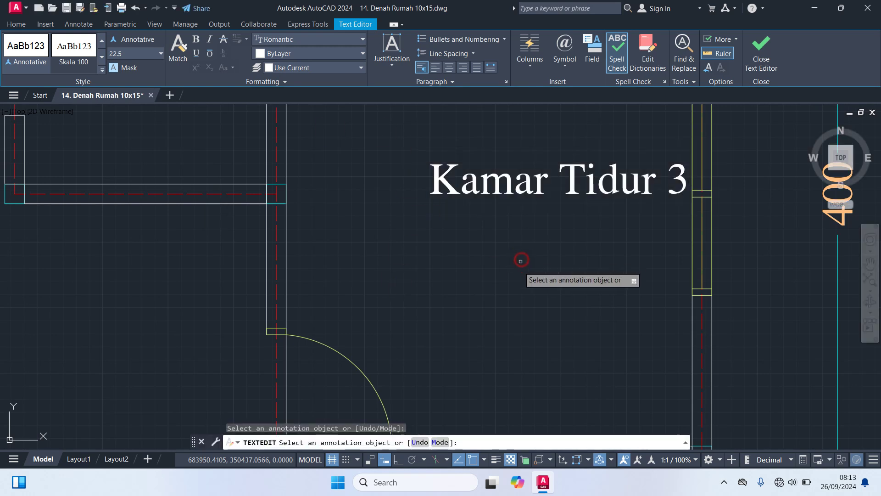
- Relabel the small bathroom Km/Wc Kamar
scroll(527, 299, down, 6)
middle_drag(545, 301, 537, 283)
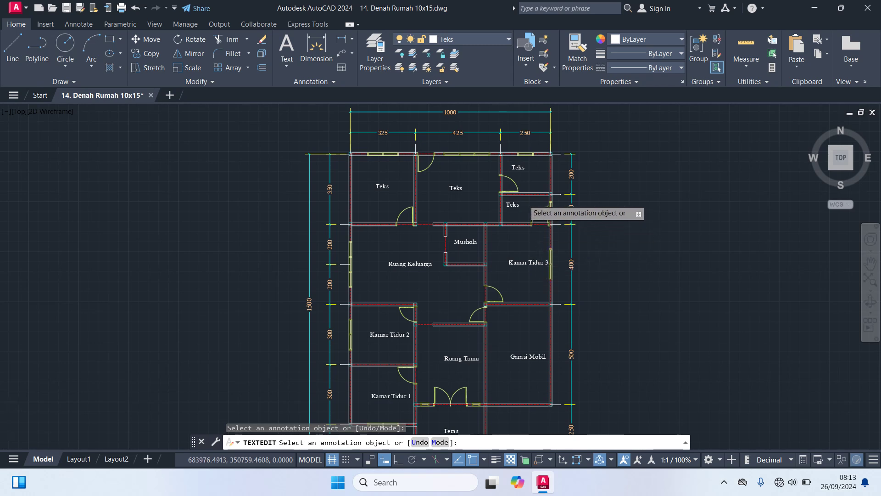
scroll(510, 208, up, 2)
scroll(510, 209, up, 2)
click(505, 204)
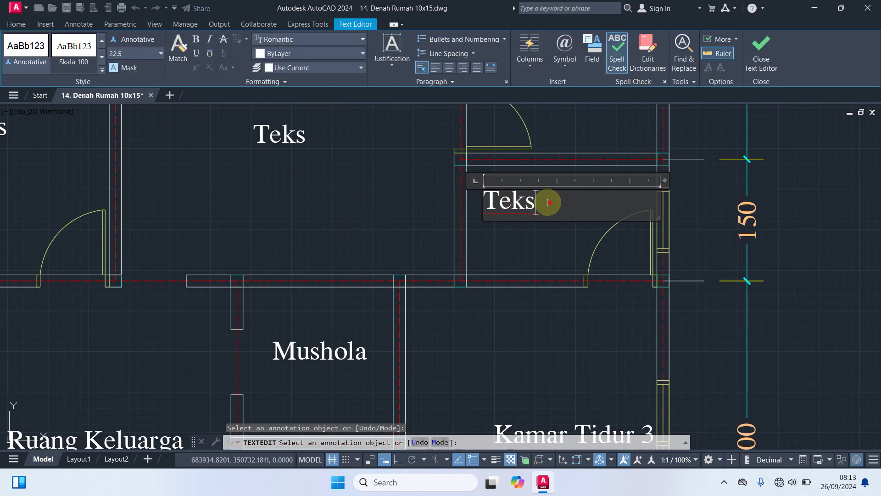
text(Km/Wc)
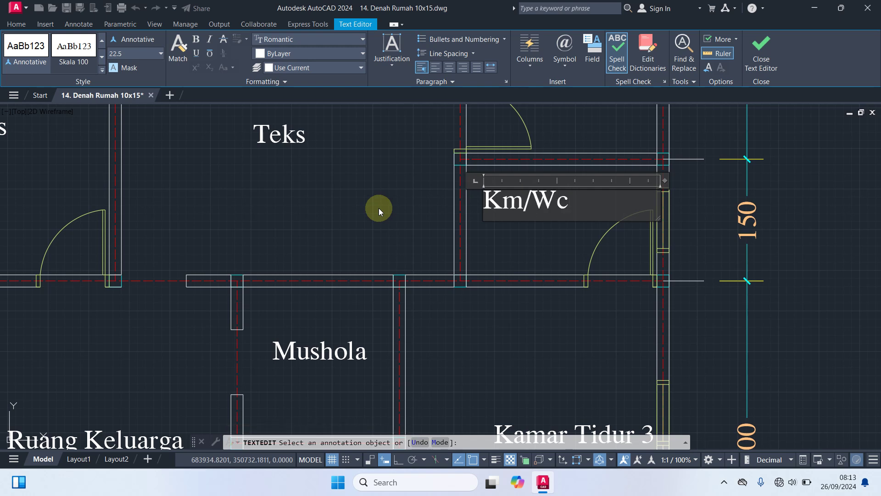
text( Kamar)
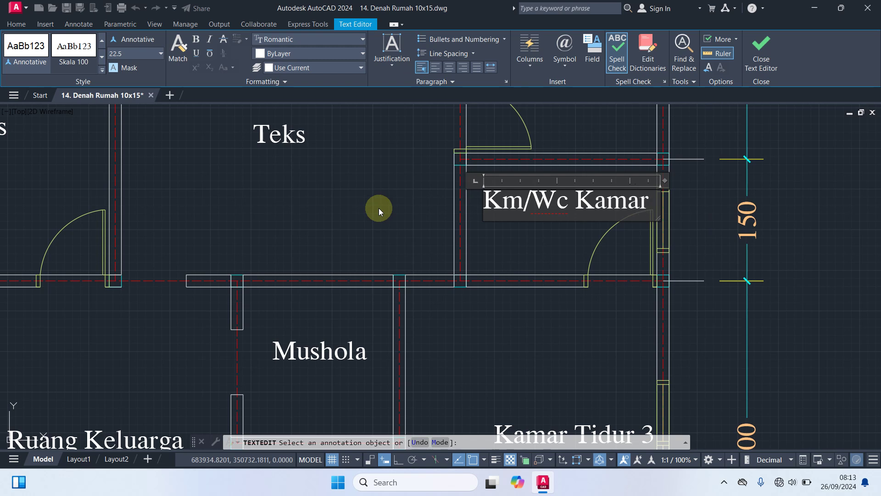
click(511, 239)
- Relabel the top-right room Km/Wc Dapur
scroll(517, 282, down, 2)
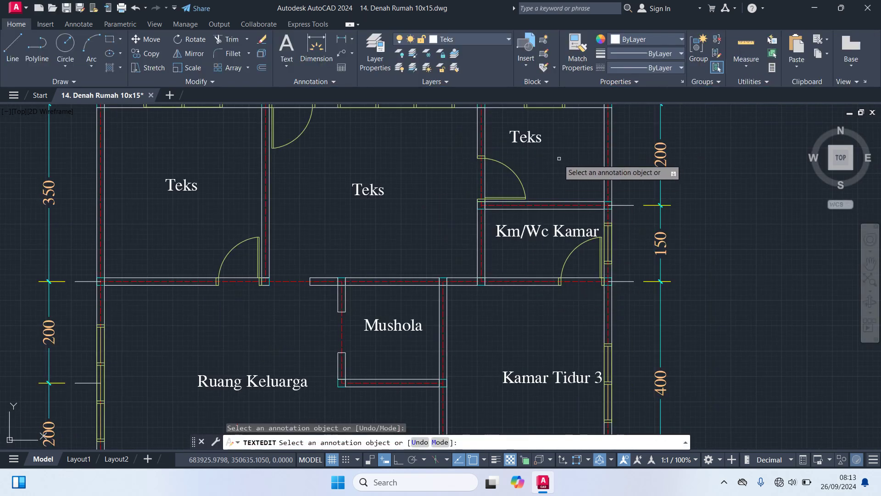
middle_drag(562, 157, 573, 220)
click(536, 201)
scroll(536, 202, up, 4)
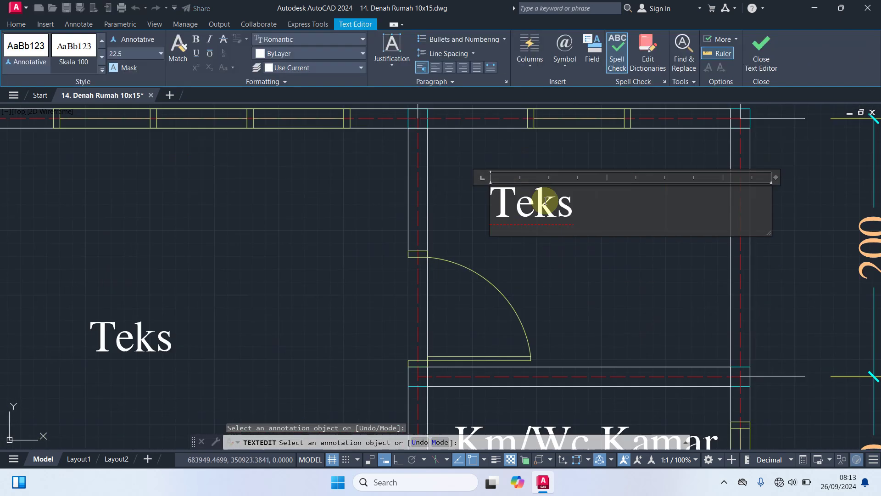
text(Km/)
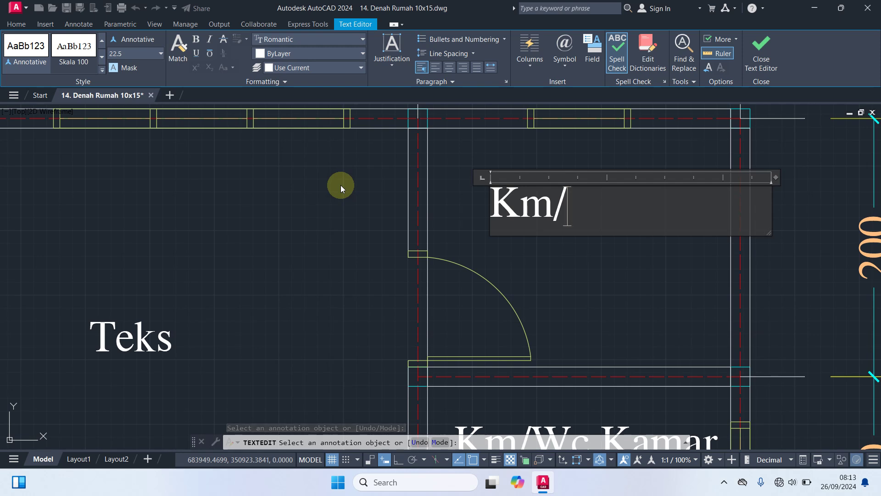
text(Wc Dapur)
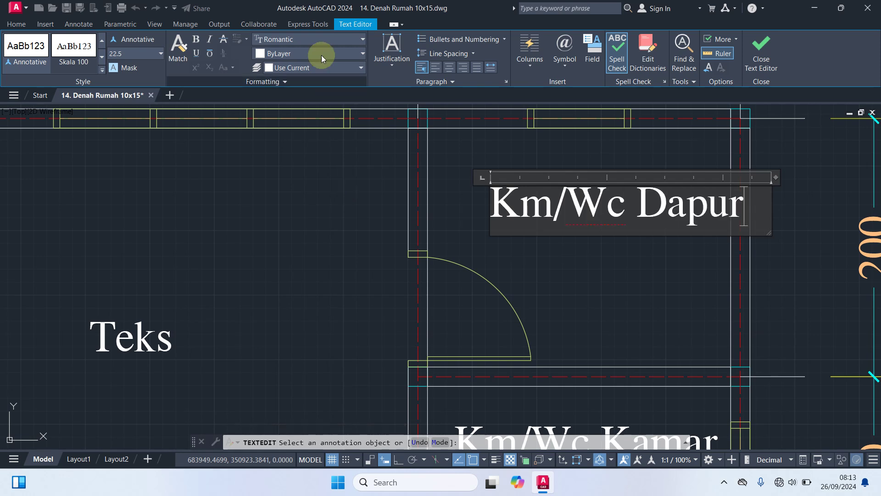
click(574, 278)
- Replace the next placeholder Teks with Dapur
scroll(576, 282, down, 3)
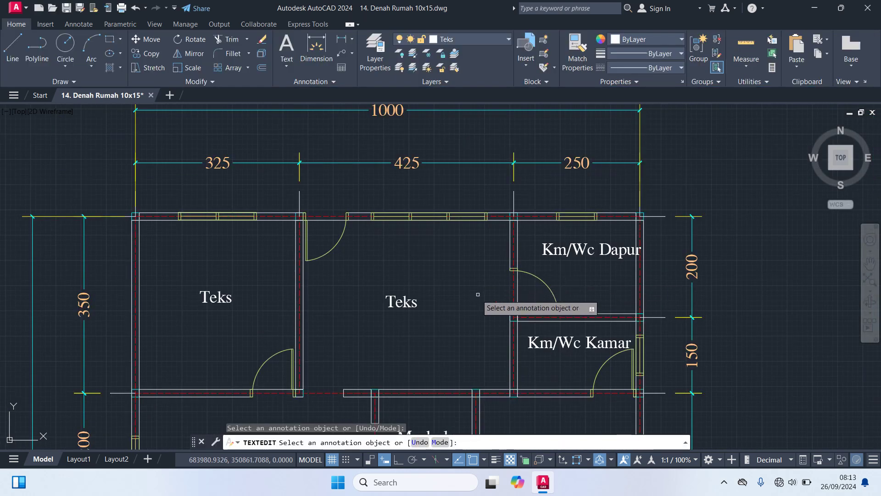
middle_drag(477, 294, 509, 264)
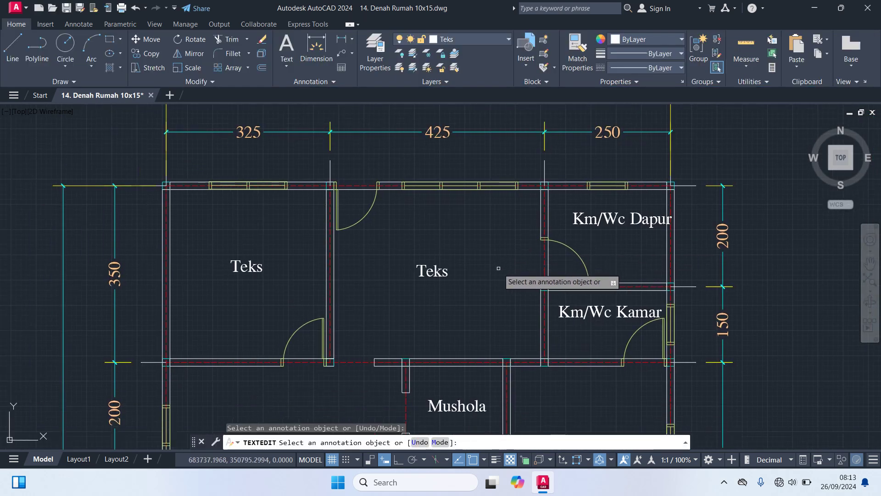
click(442, 272)
drag(469, 273, 206, 273)
text(Dap)
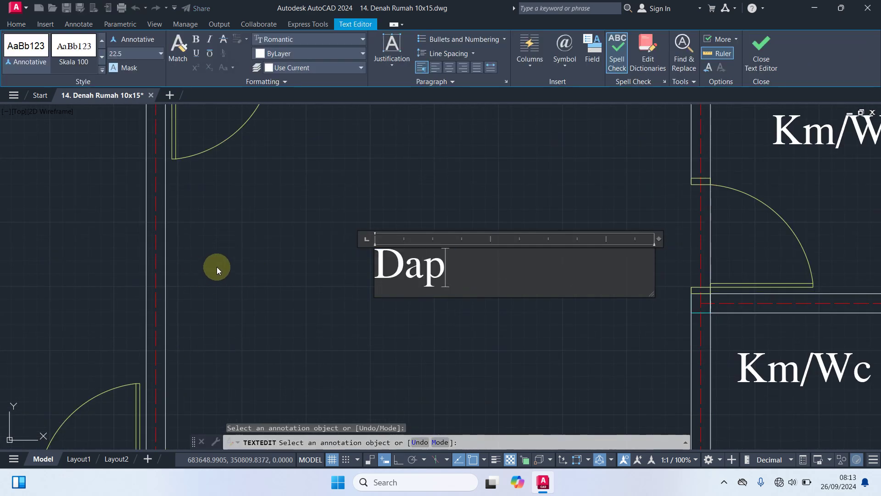
text(ur)
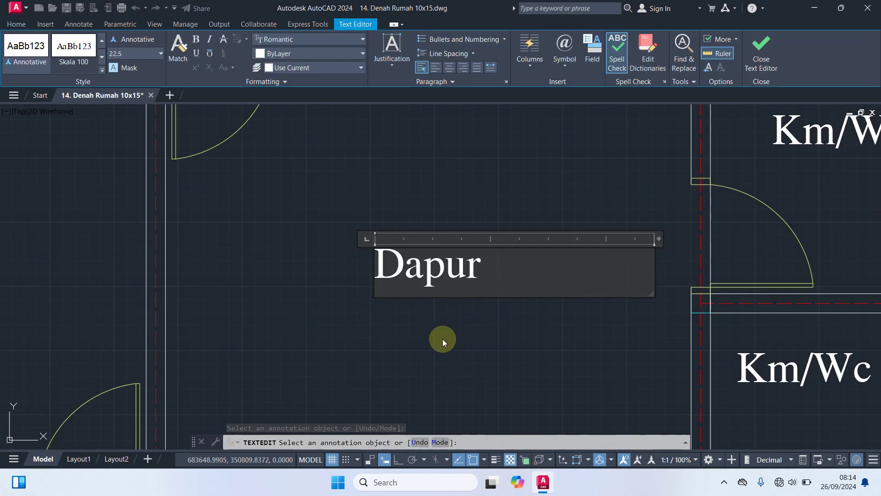
click(442, 339)
scroll(367, 315, down, 3)
scroll(339, 315, up, 1)
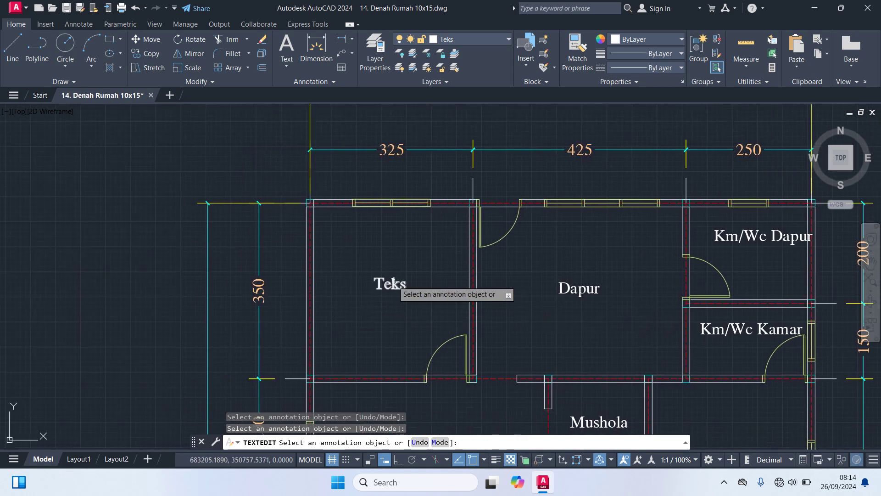
- Replace the top-left room's Teks with Kamar Tidur 4 and end text editing
click(393, 283)
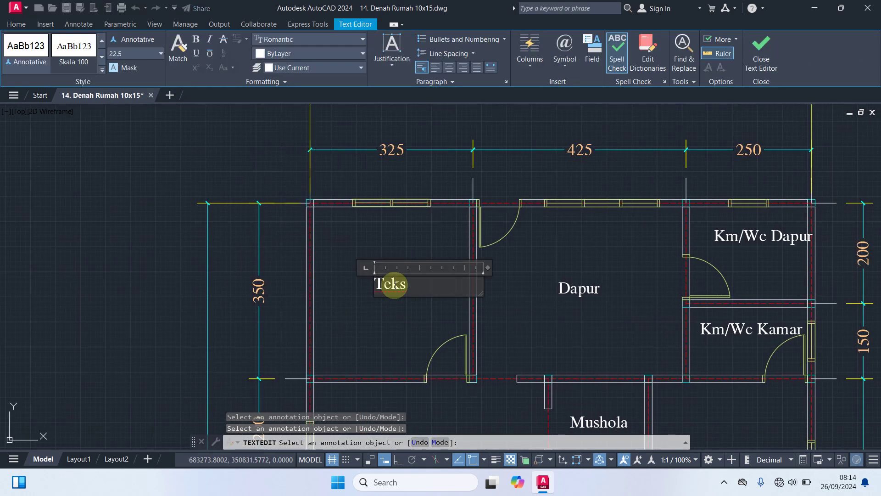
drag(424, 280, 231, 276)
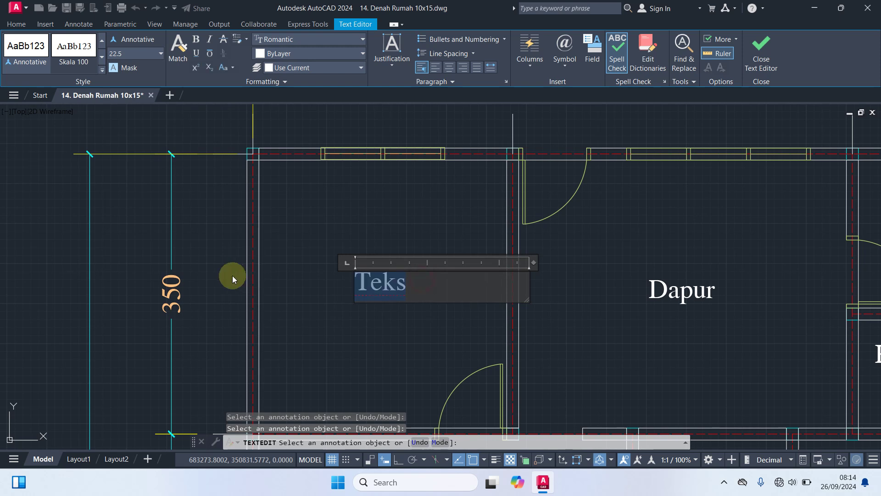
text(Kam)
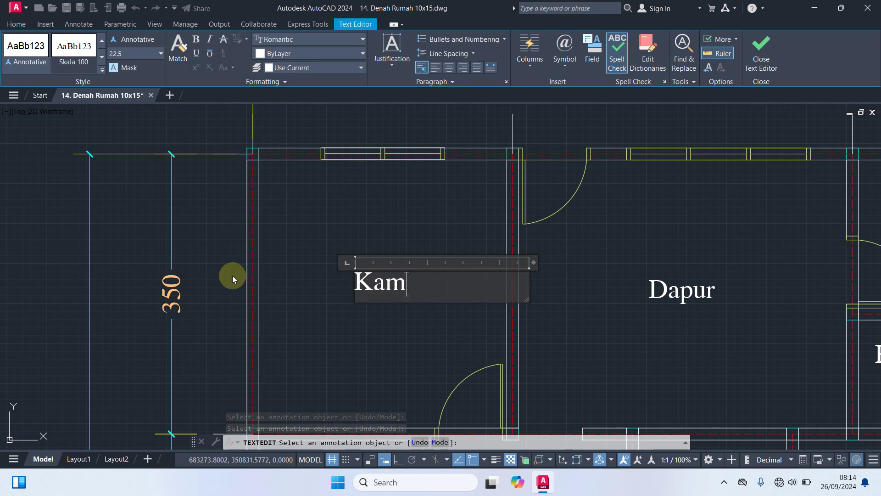
text(ar Tidur 4)
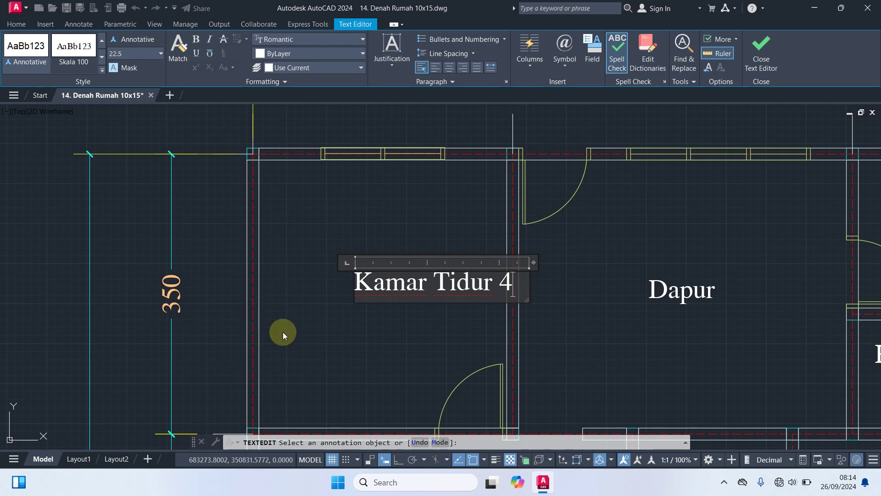
click(269, 328)
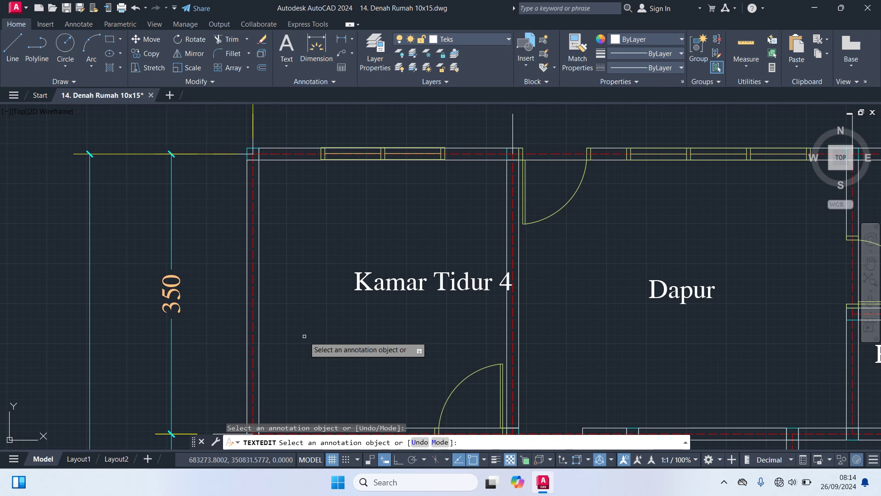
key(Return)
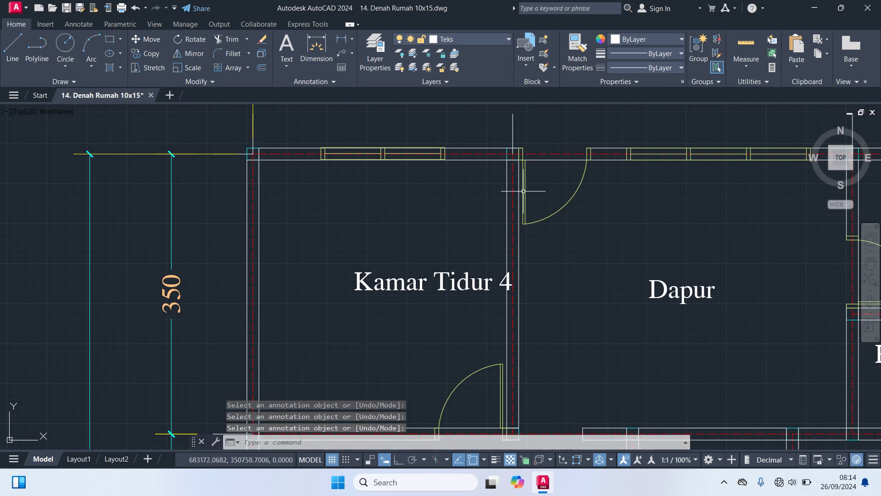
- Pan to the lower rooms and select the Kamar Tidur 1 label
scroll(523, 190, down, 5)
scroll(379, 173, up, 1)
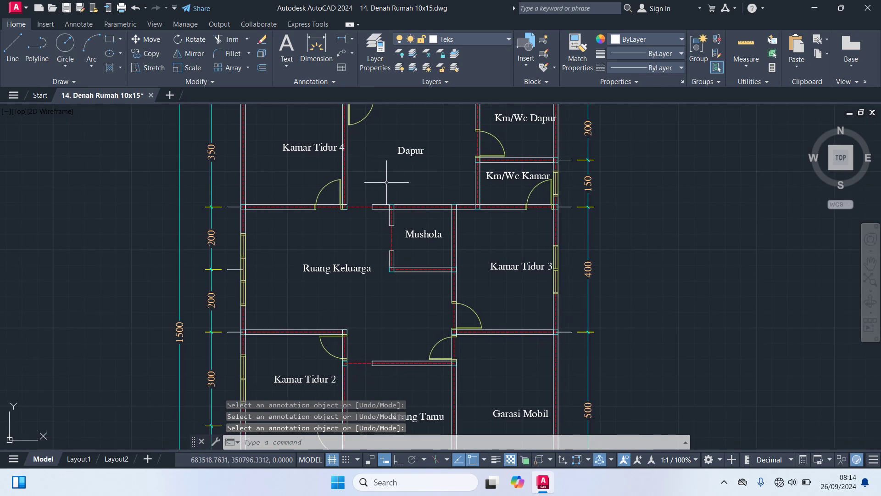
scroll(490, 230, down, 2)
middle_drag(490, 231, 499, 298)
scroll(432, 323, up, 2)
scroll(431, 323, up, 2)
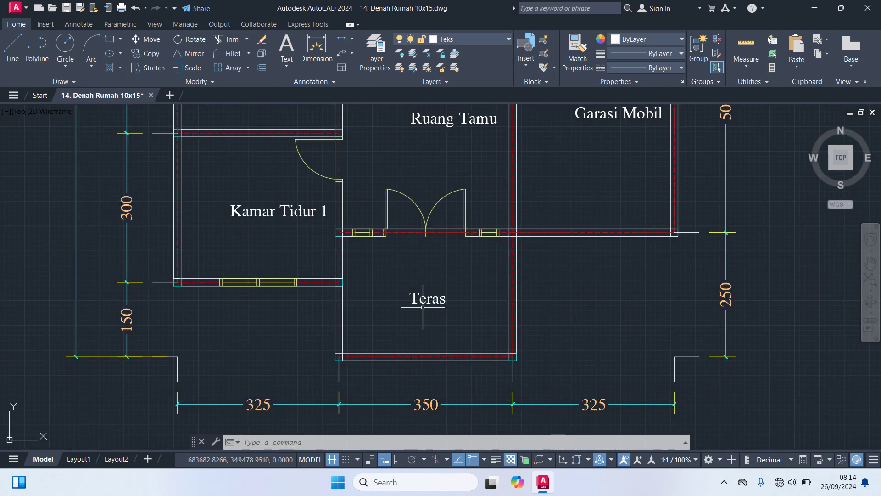
middle_drag(367, 278, 454, 347)
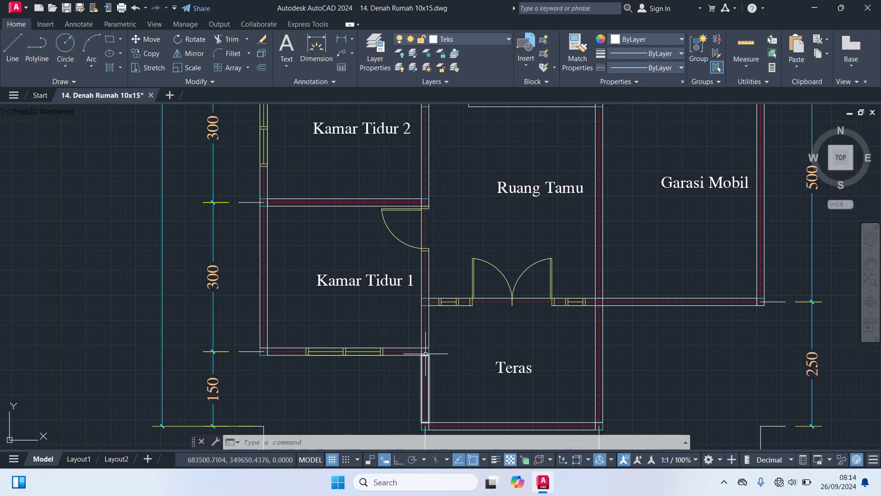
click(390, 283)
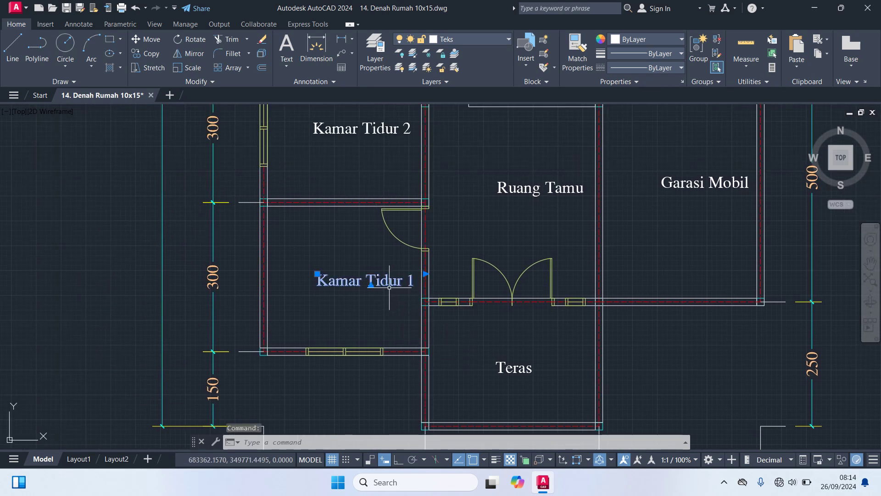
- Move the Kamar Tidur 1 label to the centre of its room
text(m)
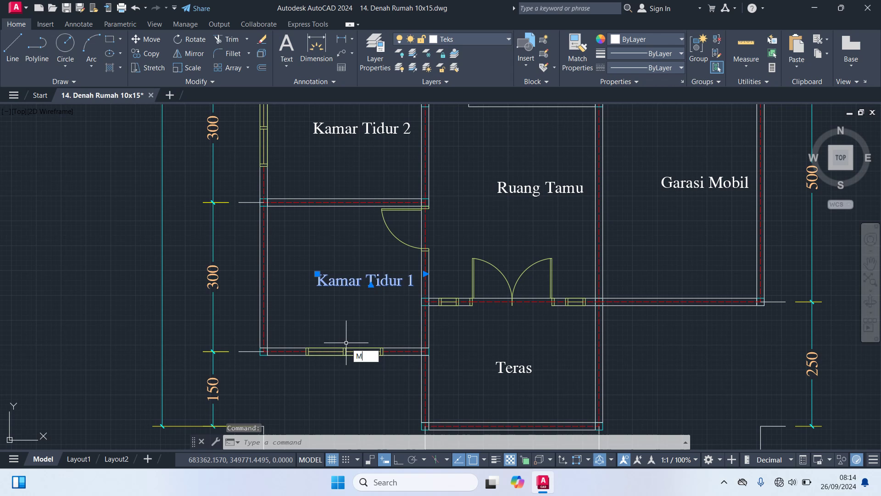
key(Return)
click(365, 307)
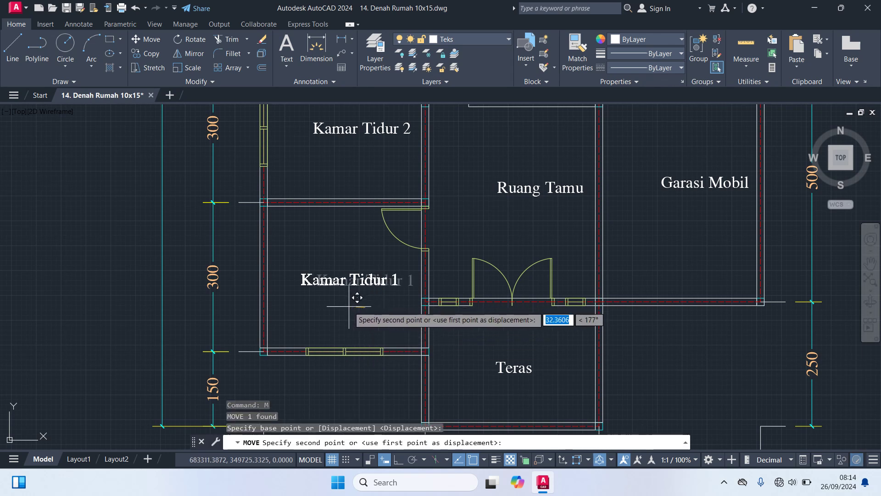
click(357, 298)
scroll(374, 326, down, 2)
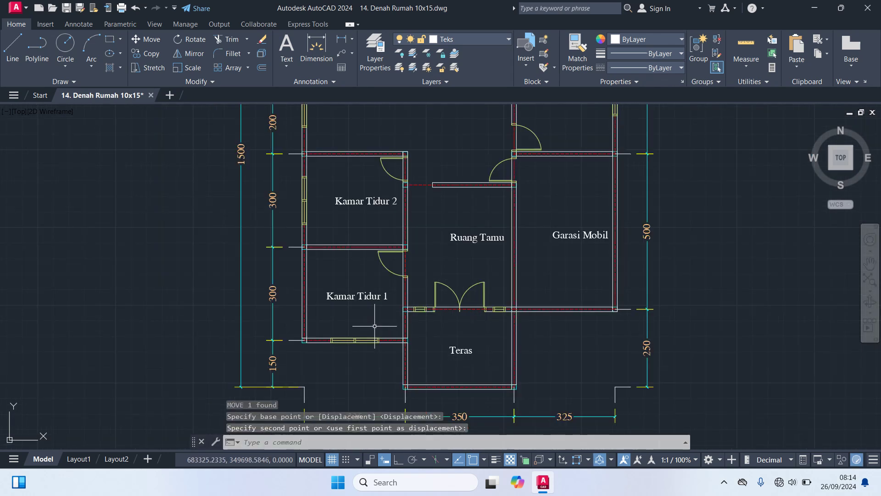
- Move the Ruang Tamu label to the centre of the living room
click(482, 239)
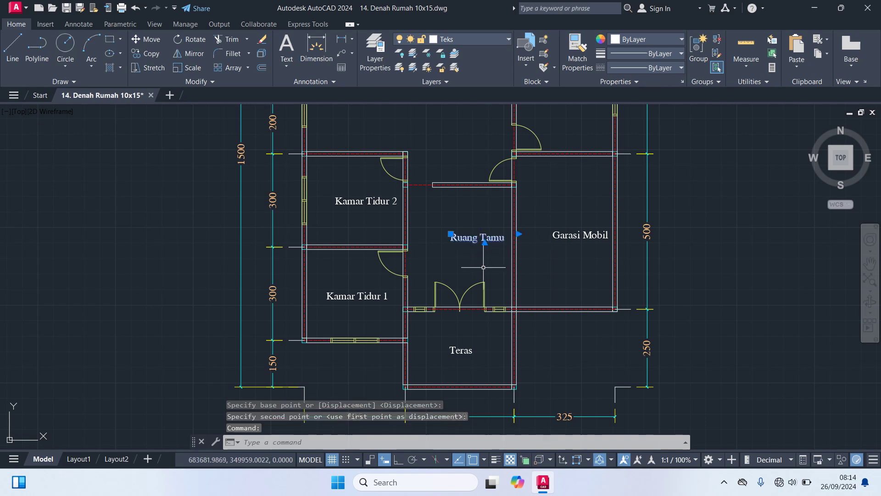
text(M)
key(Return)
scroll(477, 264, up, 2)
click(484, 260)
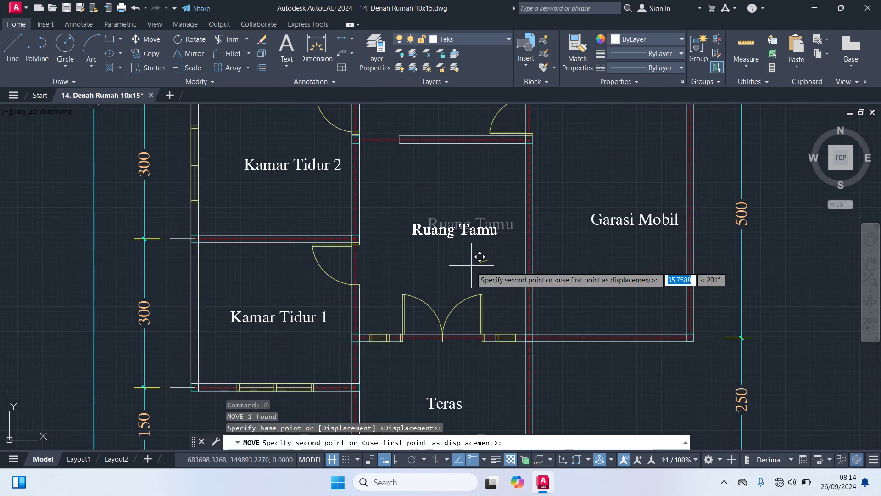
click(463, 266)
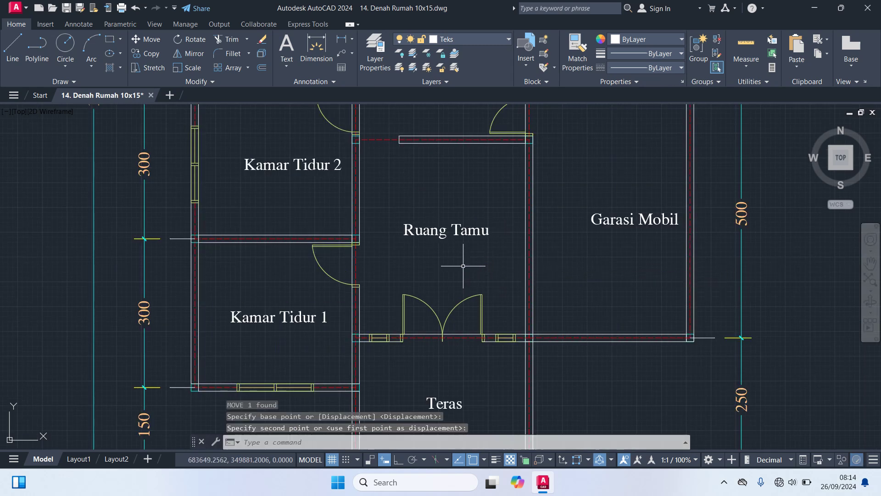
- Start moving the Garasi Mobil label, then cancel, leaving it in place
click(634, 223)
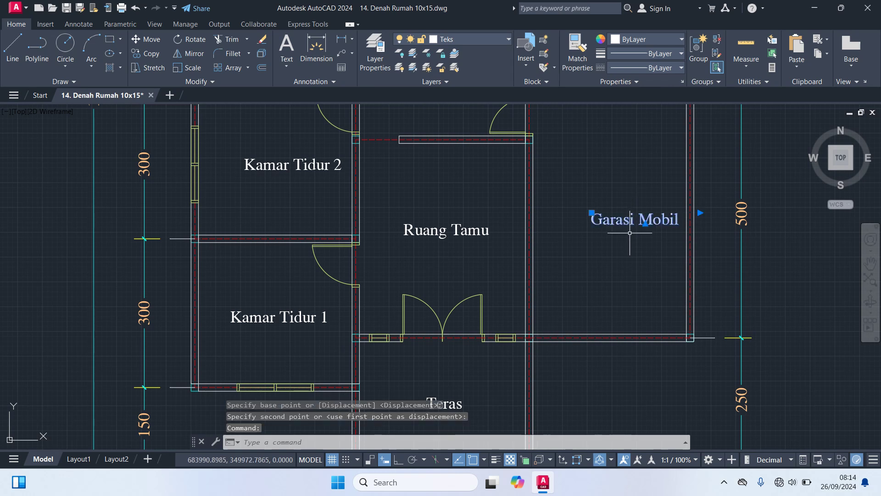
text(M)
key(Return)
middle_drag(635, 266, 624, 342)
click(624, 363)
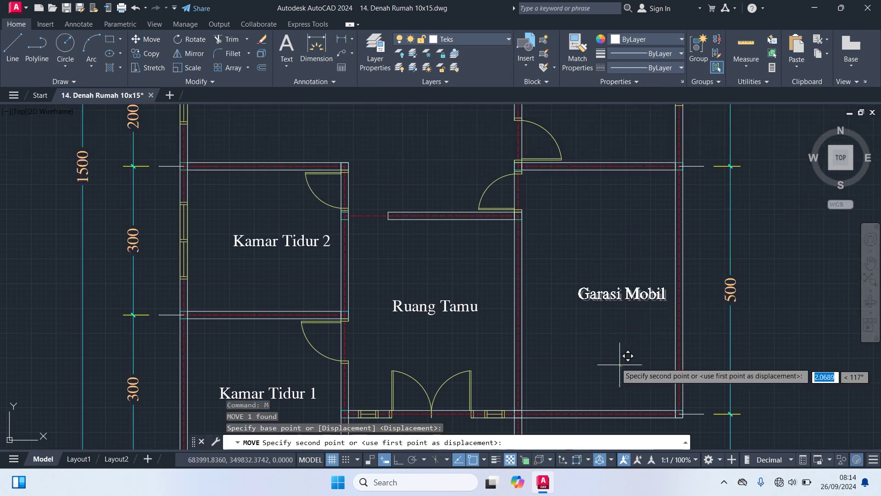
key(Escape)
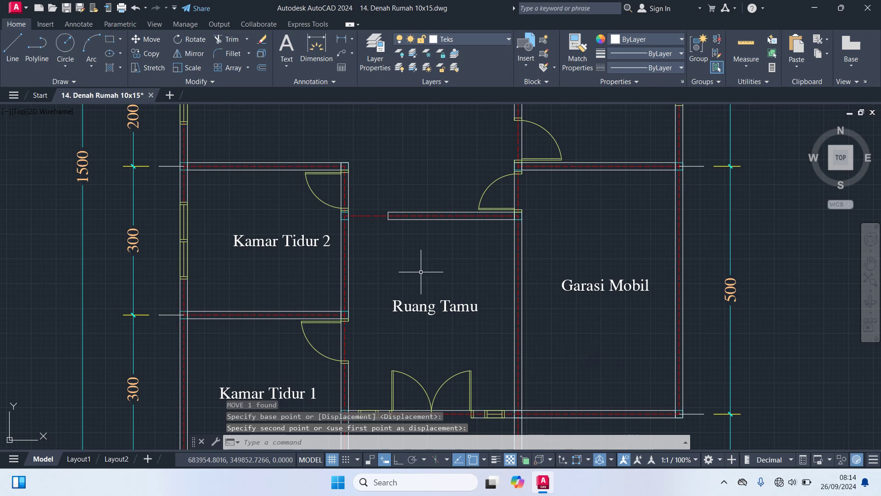
- Move the Kamar Tidur 2 label to the centre of its room
middle_drag(420, 271, 585, 283)
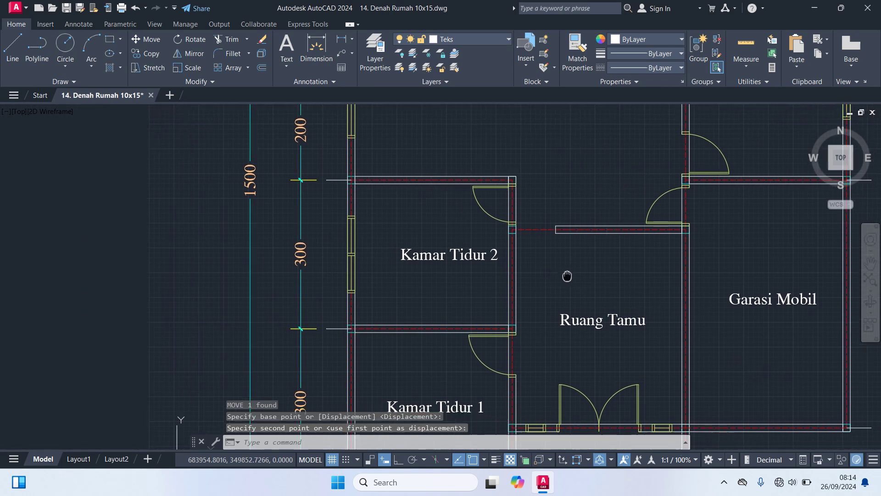
click(452, 257)
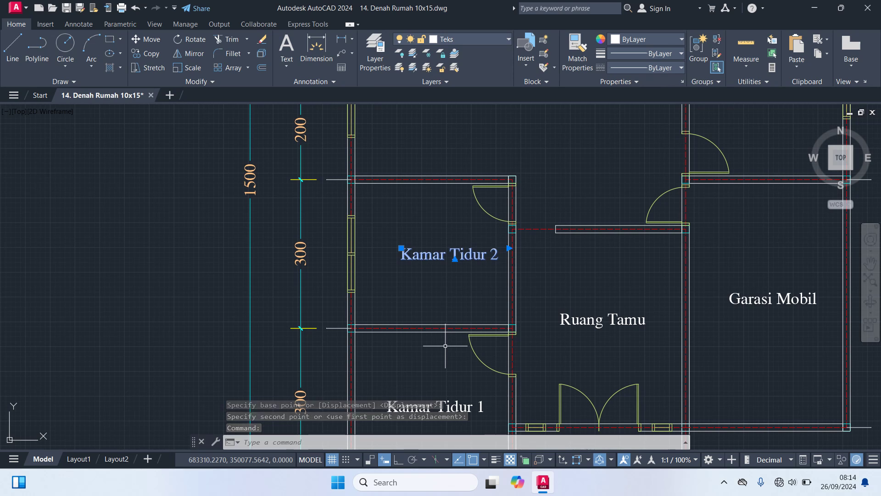
text(m)
key(Return)
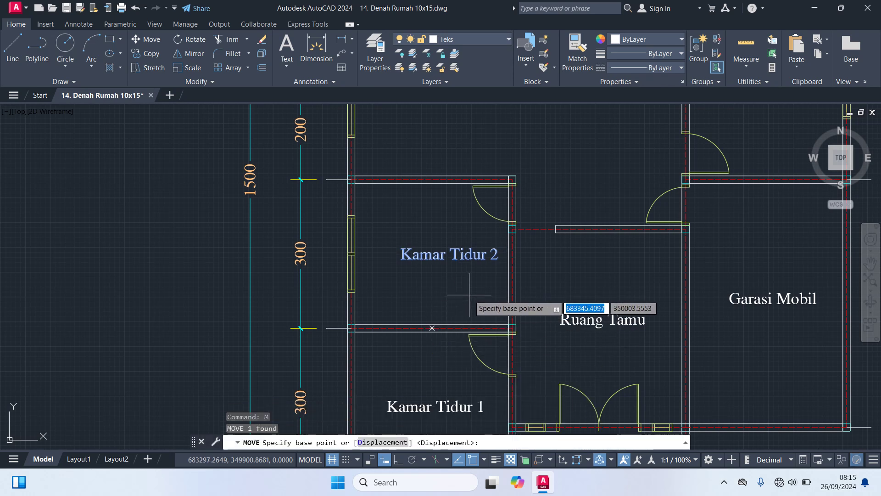
click(469, 295)
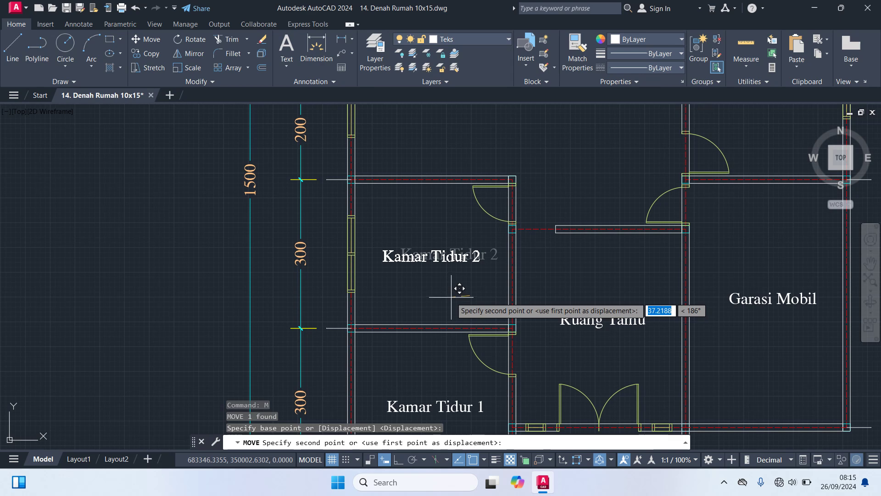
click(451, 298)
- Shift the Kamar Tidur 3 label slightly left and down to centre it
scroll(460, 302, down, 4)
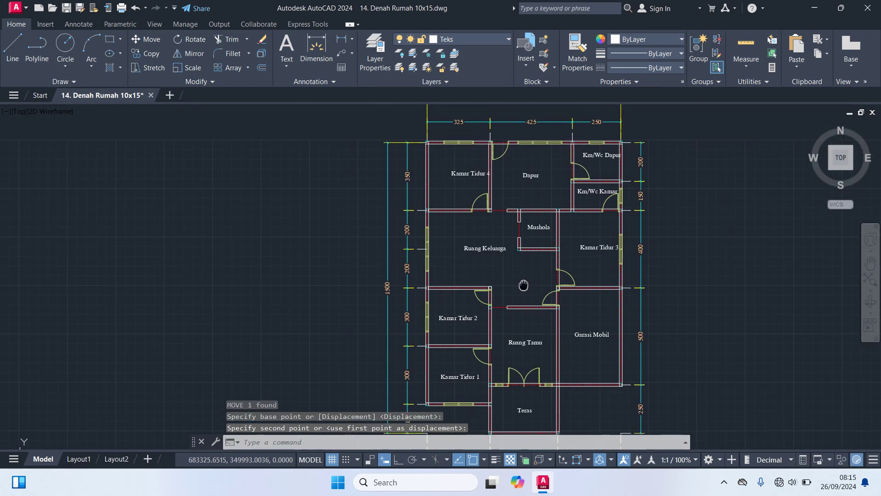
scroll(585, 276, up, 2)
click(588, 238)
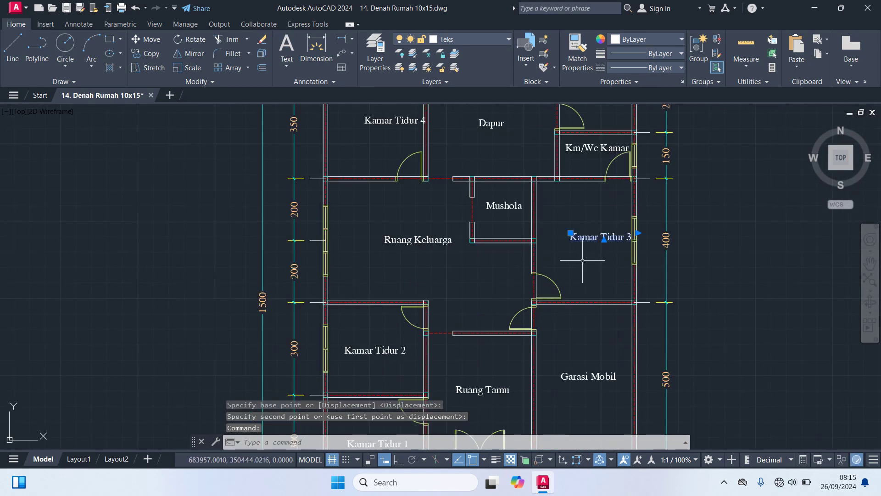
text(M)
key(Return)
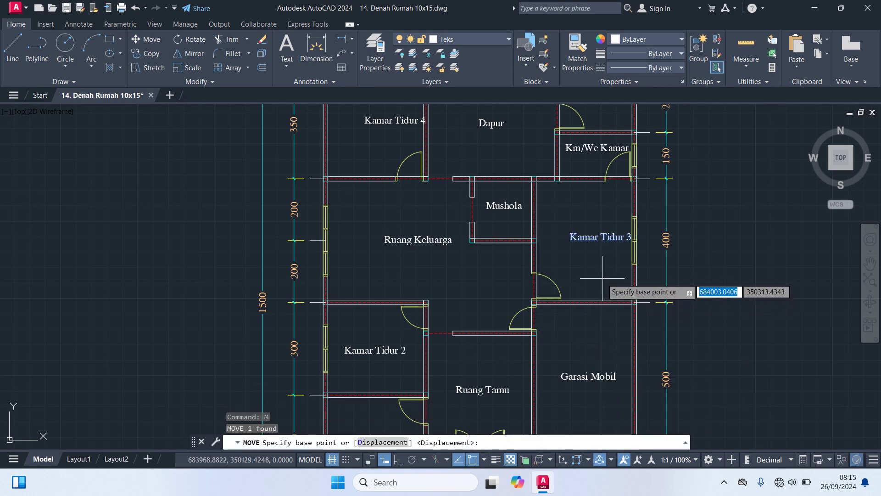
click(602, 278)
click(588, 285)
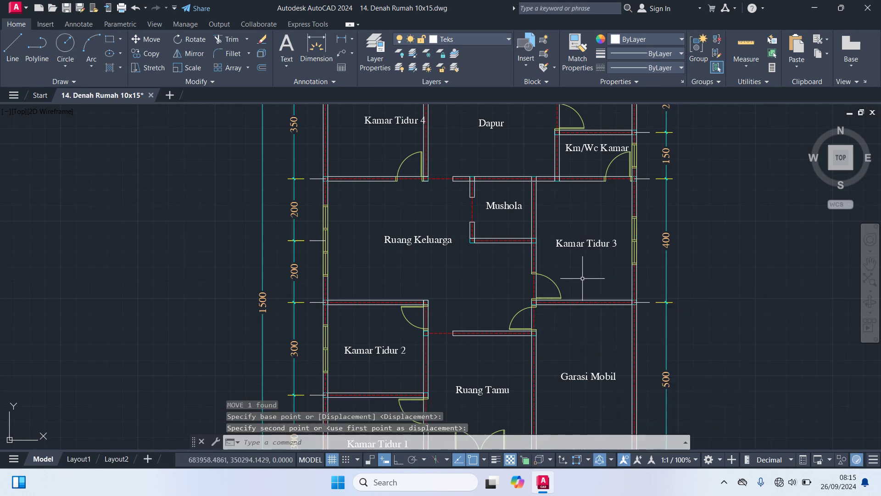
- Move the Ruang Keluarga label to the centre of its room
click(431, 241)
text(m)
key(Return)
click(482, 282)
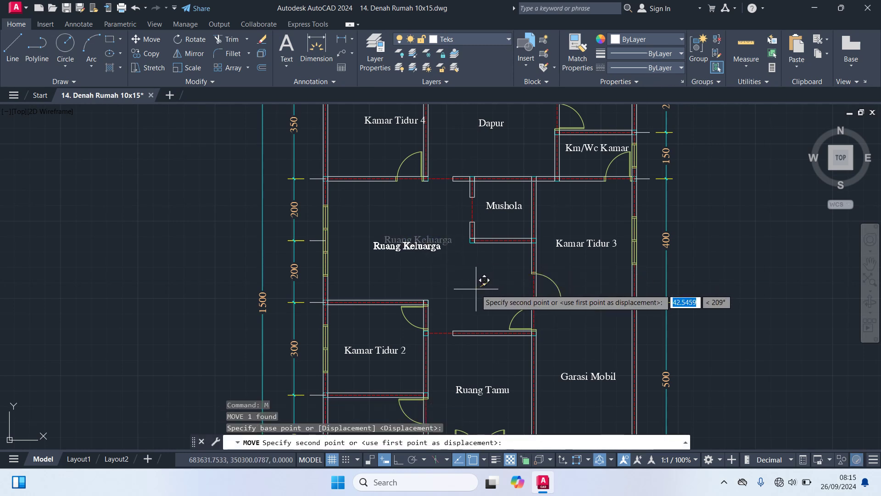
click(476, 288)
- Move the Mushola label to the centre of its room
middle_drag(501, 206, 483, 291)
click(483, 291)
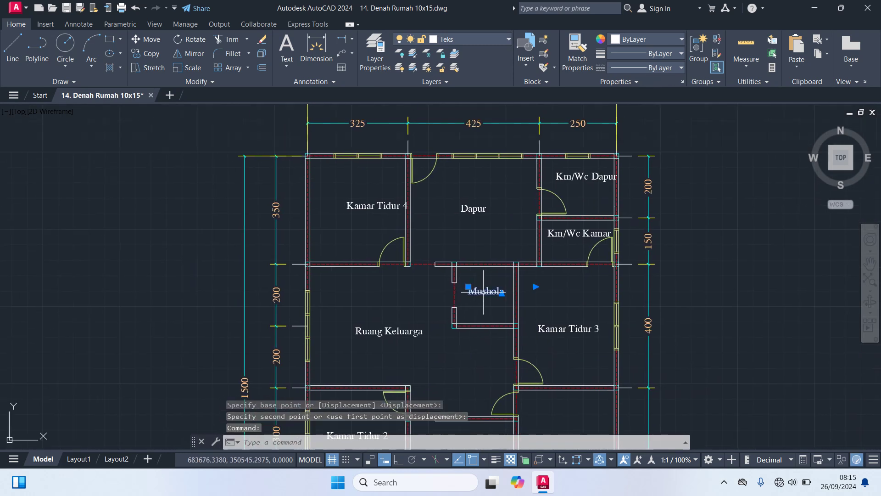
text(m)
key(Return)
click(481, 365)
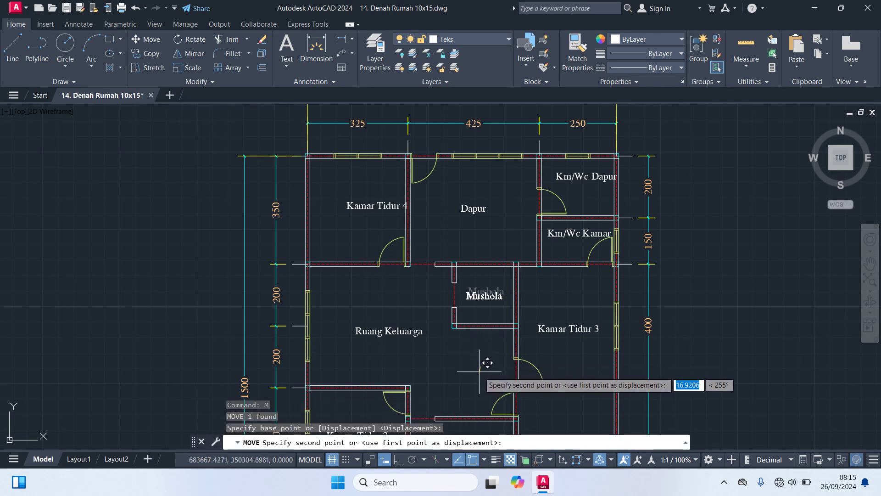
click(479, 368)
- Shift the Kamar Tidur 4 label slightly left to centre it
click(386, 197)
text(m)
key(Return)
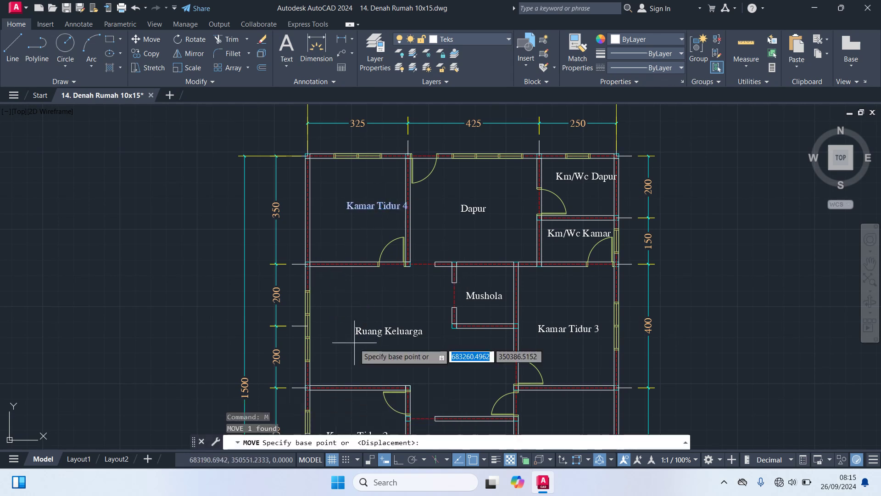
click(412, 315)
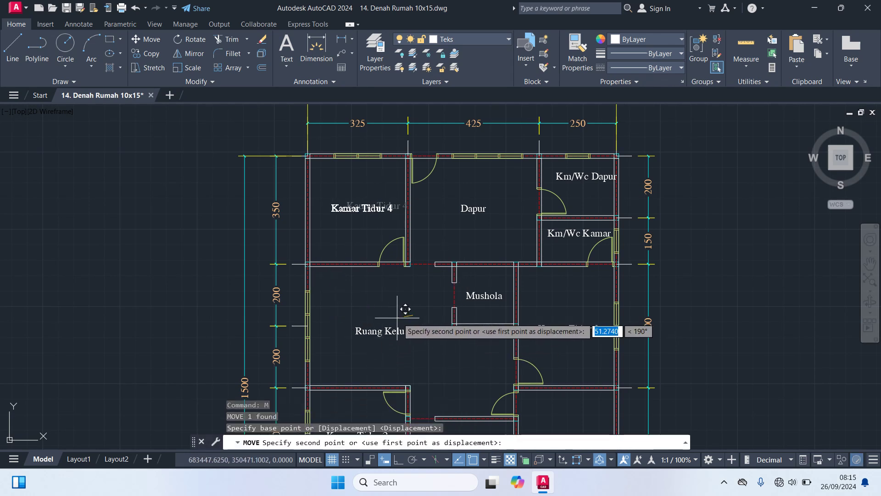
click(403, 308)
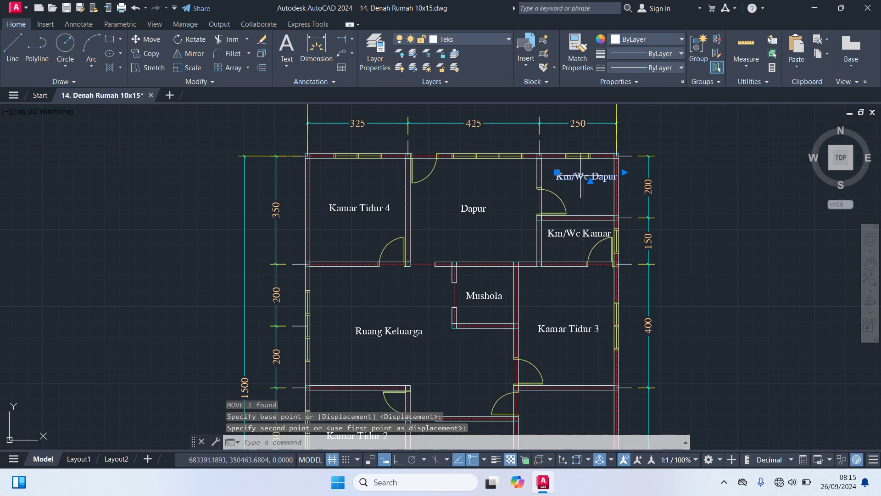
- Break the Km/Wc Dapur label onto two centre-aligned lines
double_click(600, 177)
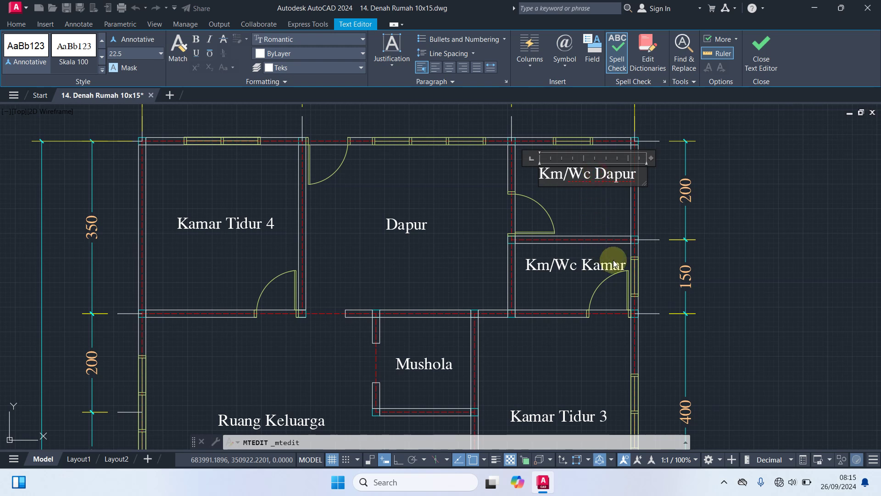
key(Return)
click(598, 153)
drag(591, 191, 452, 79)
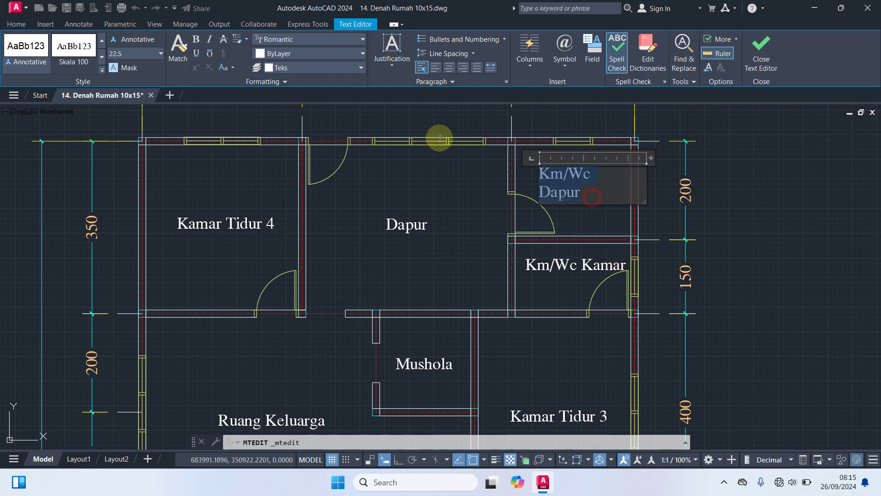
click(449, 67)
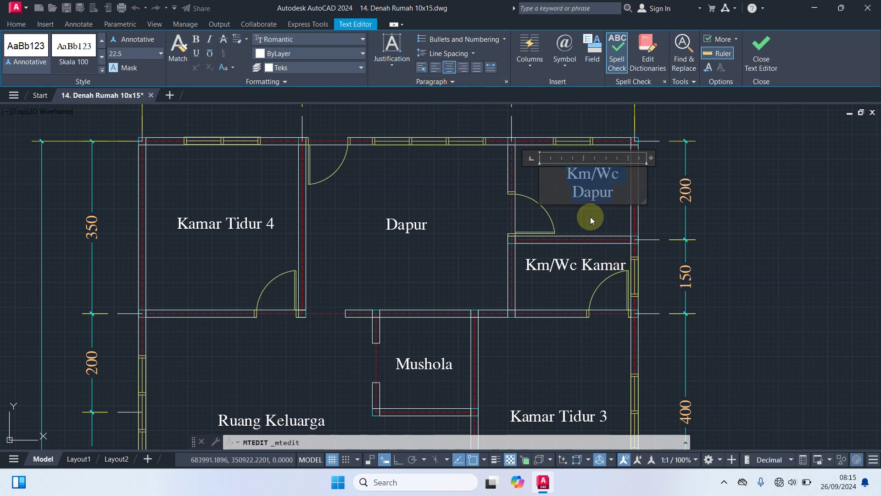
click(589, 211)
- Move the Km/Wc Dapur label to the centre of its bathroom
click(590, 198)
text(m)
key(Return)
click(572, 292)
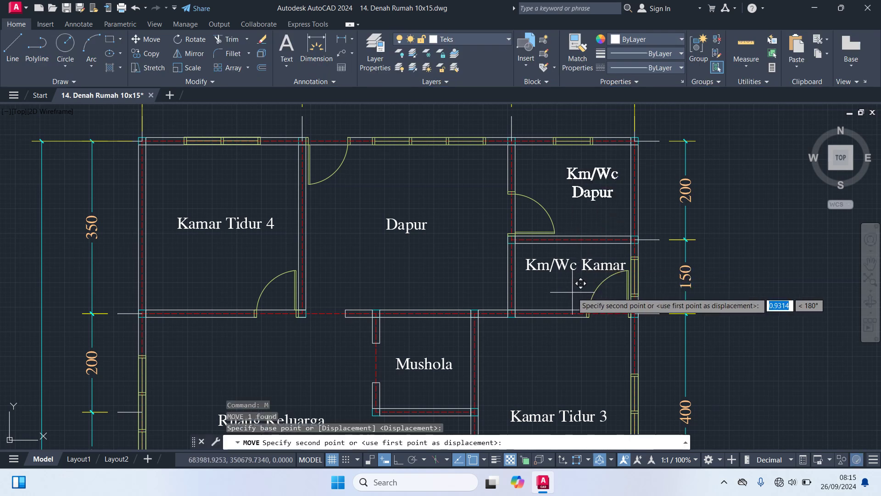
click(568, 286)
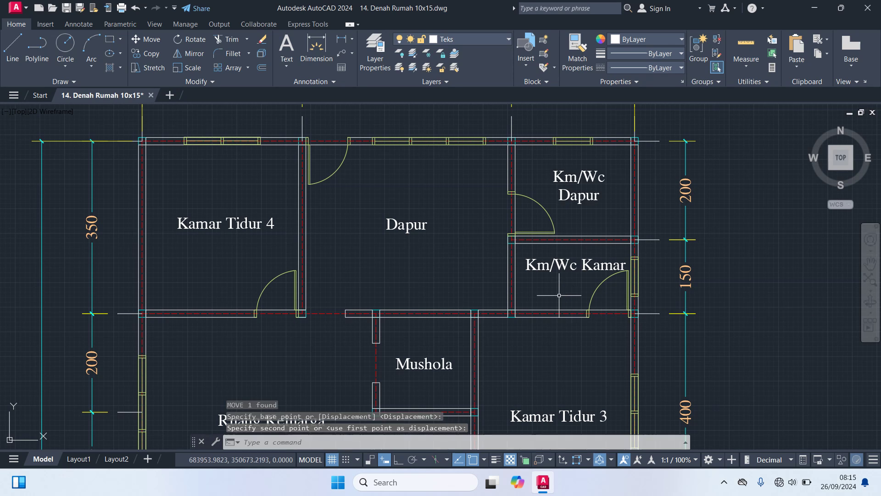
- Break the Km/Wc Kamar label onto two centre-aligned lines
double_click(583, 269)
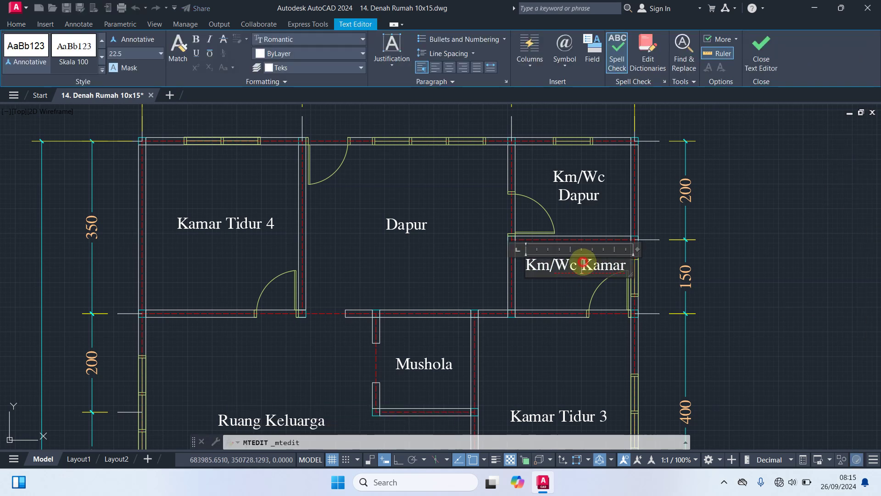
key(Return)
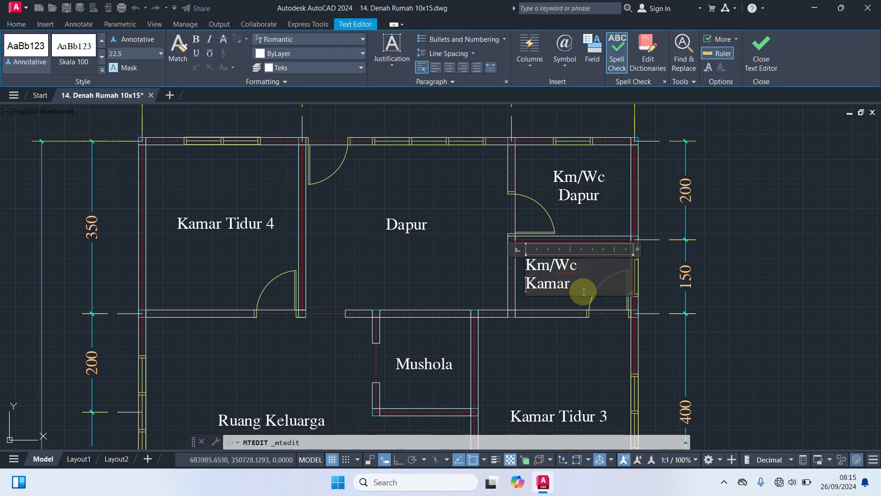
drag(578, 281, 481, 252)
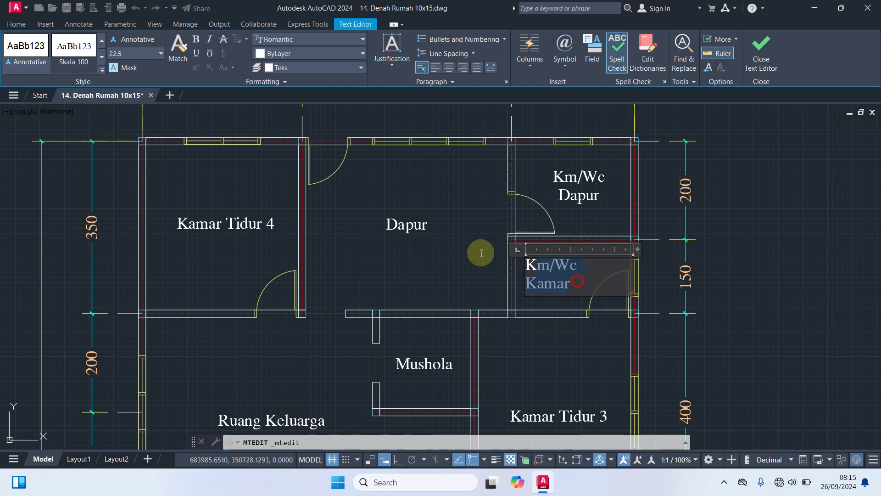
click(449, 67)
click(478, 250)
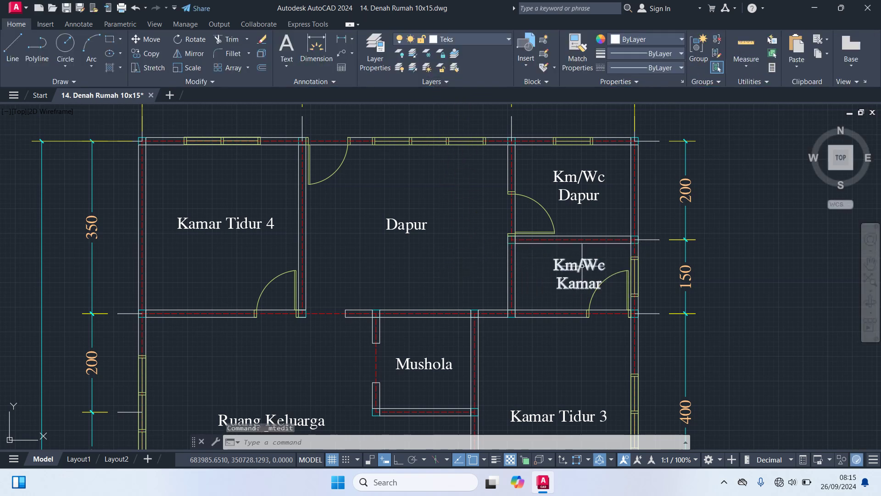
- Move the Km/Wc Kamar label to the centre of its bathroom
text(m)
key(Return)
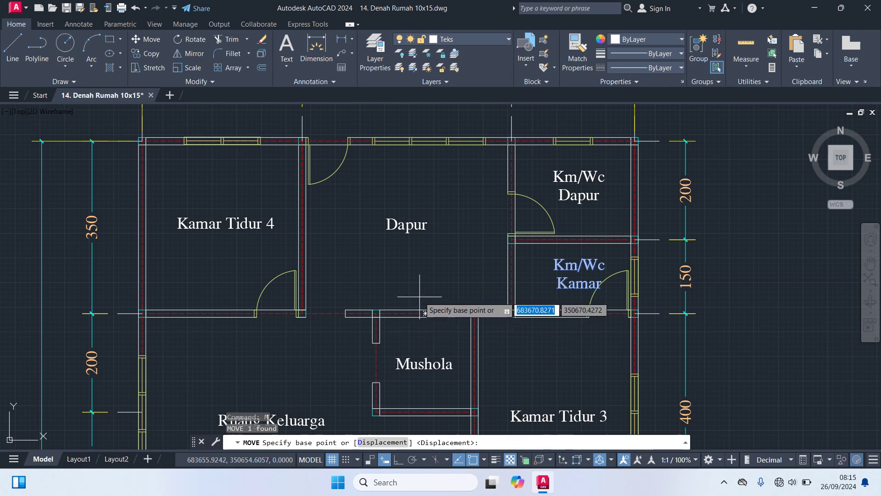
click(427, 289)
click(406, 295)
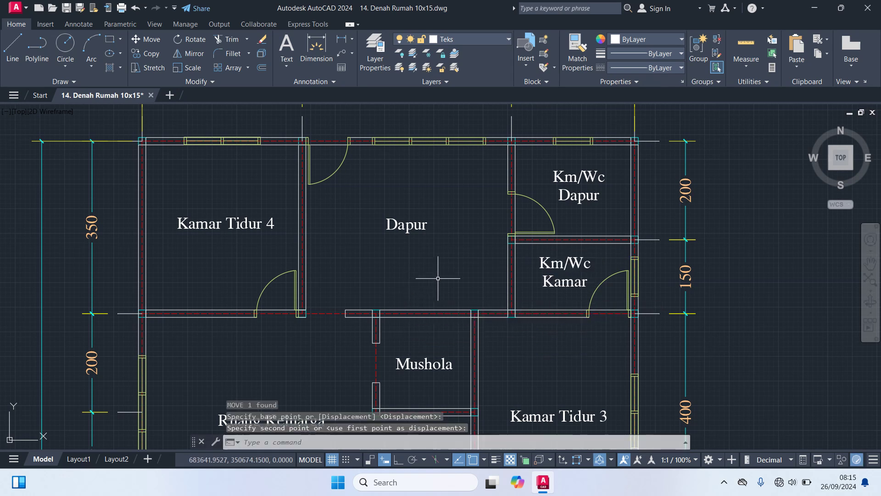
- Make Dinding the current layer
scroll(436, 278, down, 3)
scroll(733, 297, down, 2)
middle_drag(737, 315, 702, 190)
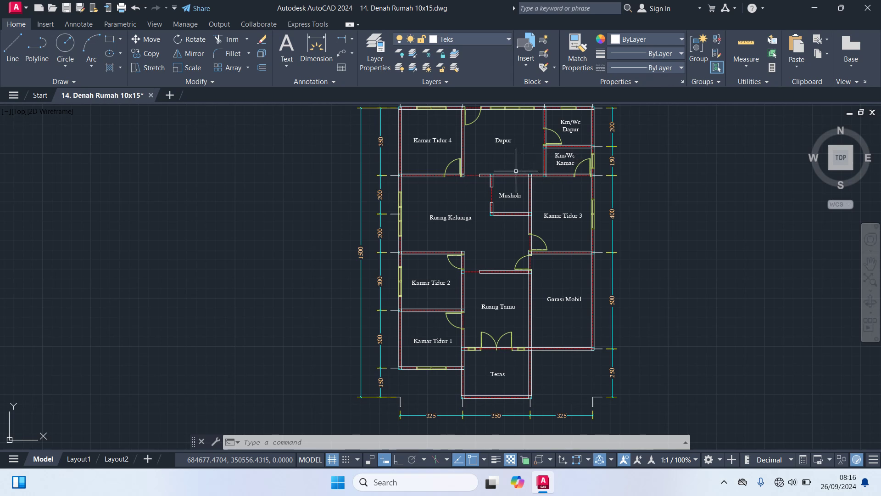
middle_drag(506, 149, 484, 234)
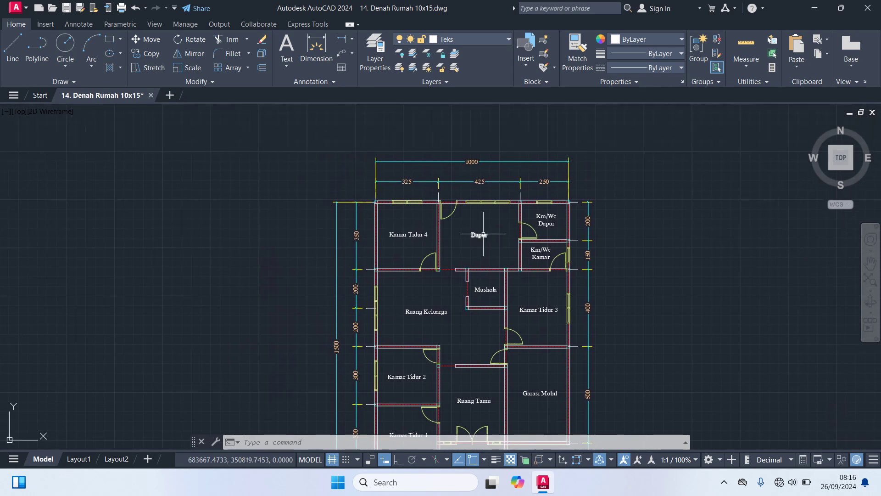
click(480, 45)
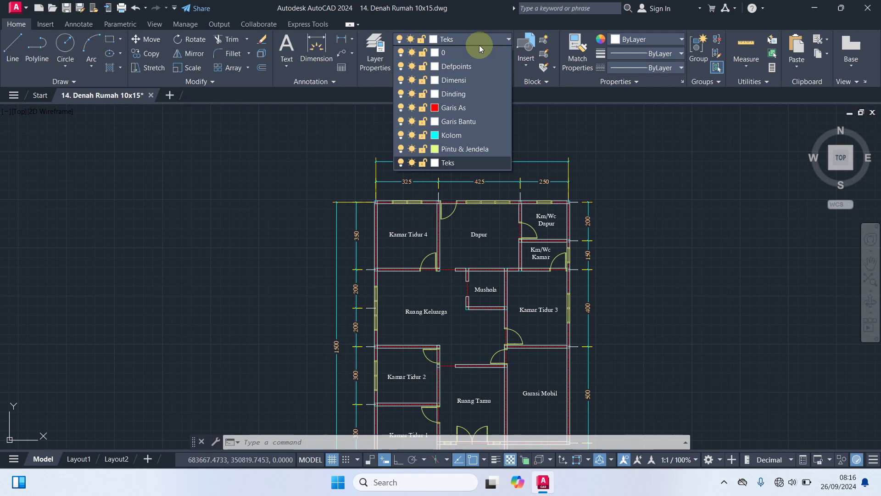
click(476, 92)
scroll(526, 202, up, 4)
- Draw a 150-unit counter line leftward from the bathroom door end
text(l)
key(Return)
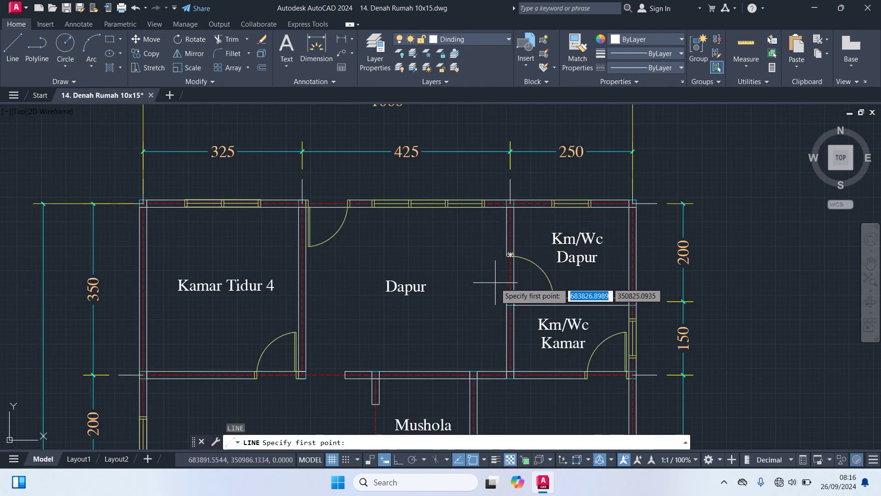
scroll(495, 282, up, 1)
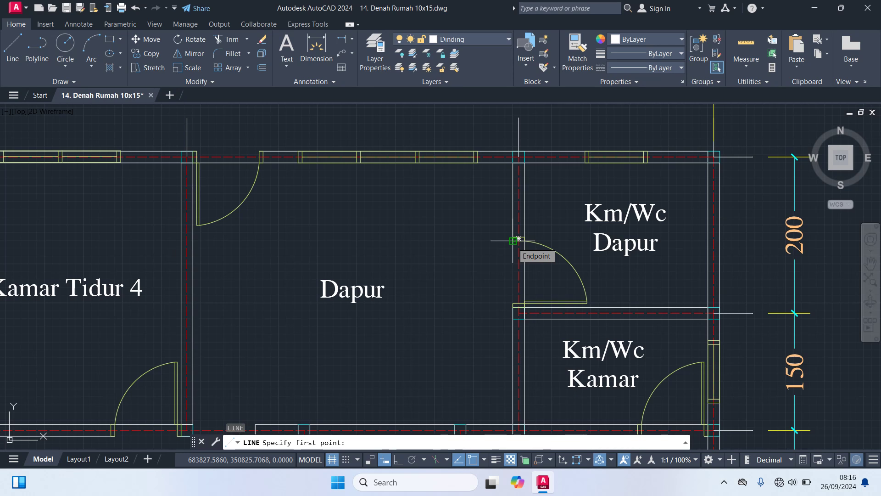
click(513, 241)
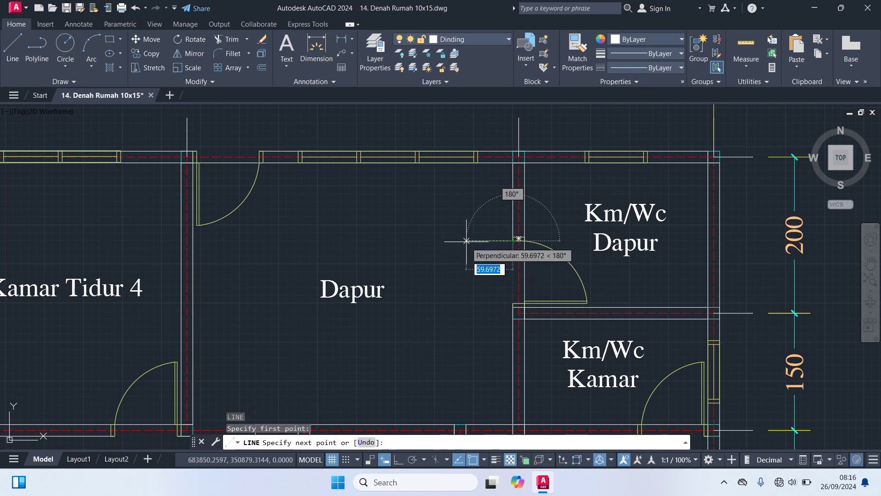
text(150)
key(Return)
key(Return)
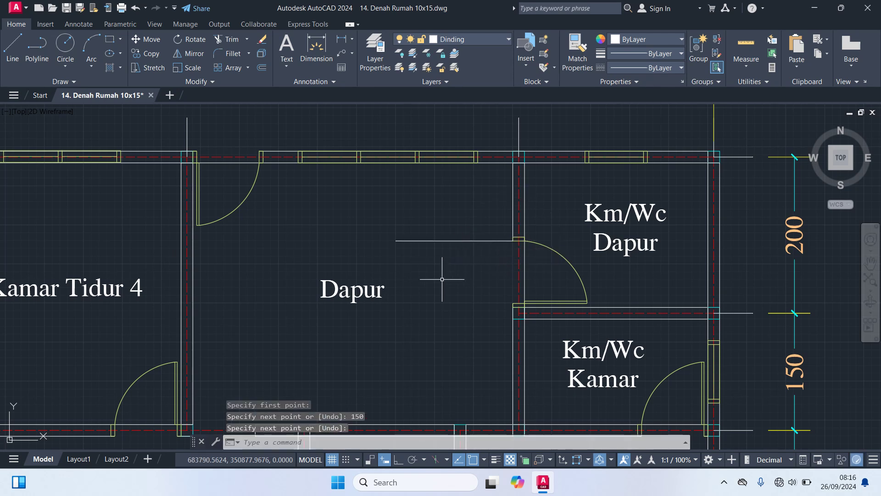
key(Return)
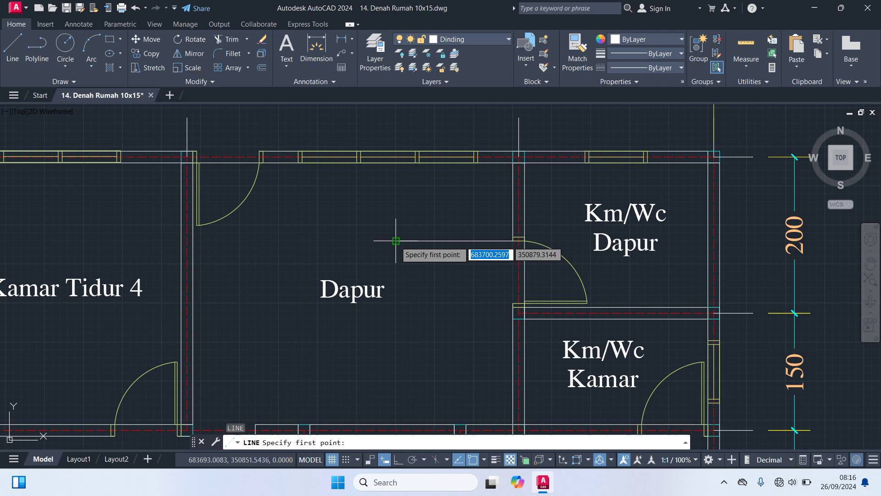
- Draw a line from the counter's left end up to the top wall
click(396, 240)
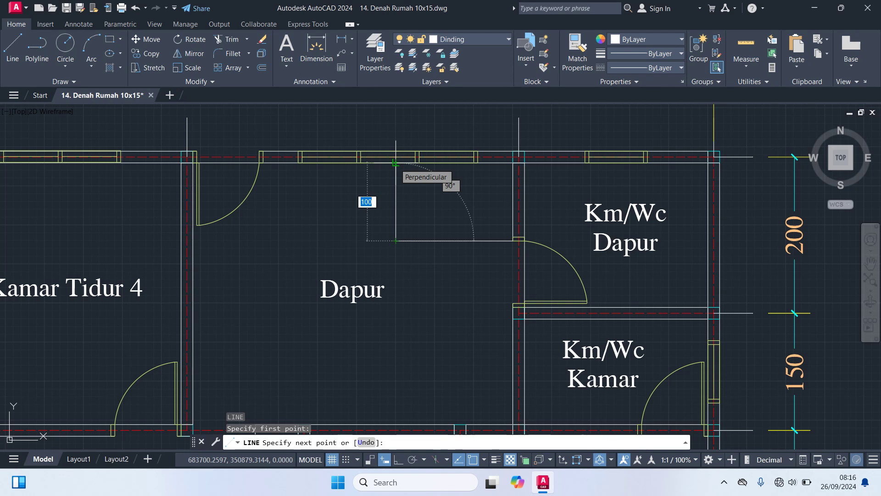
click(395, 163)
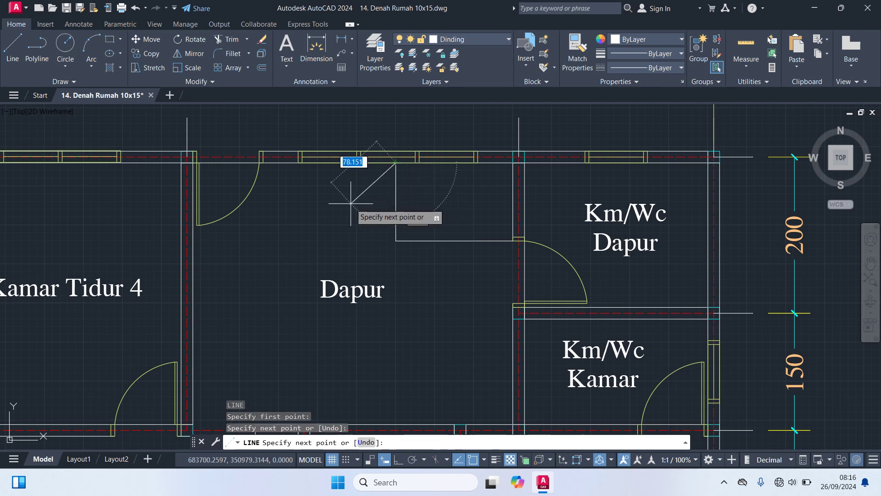
key(Escape)
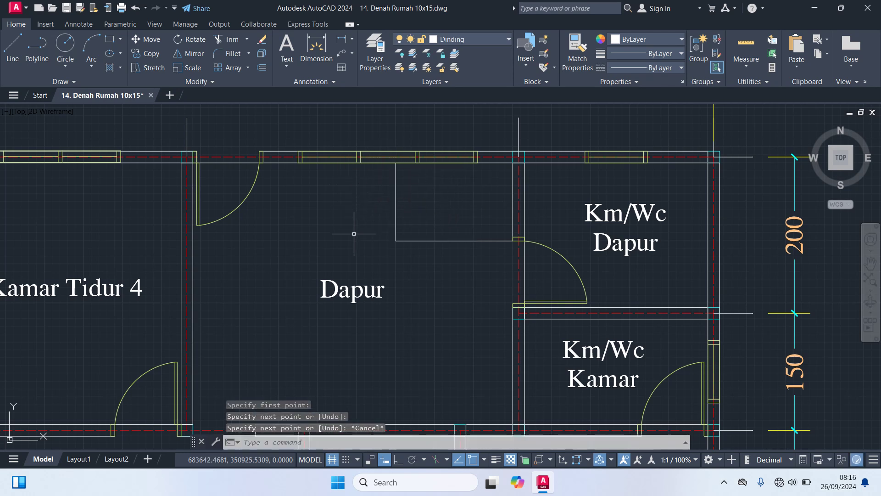
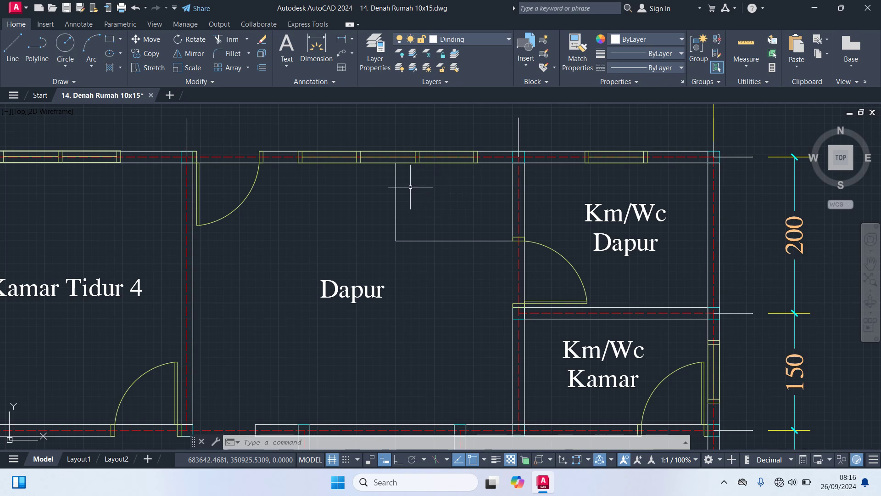
- Move the enclosure's left vertical line further left along the kitchen's north wall
click(395, 181)
scroll(395, 166, up, 5)
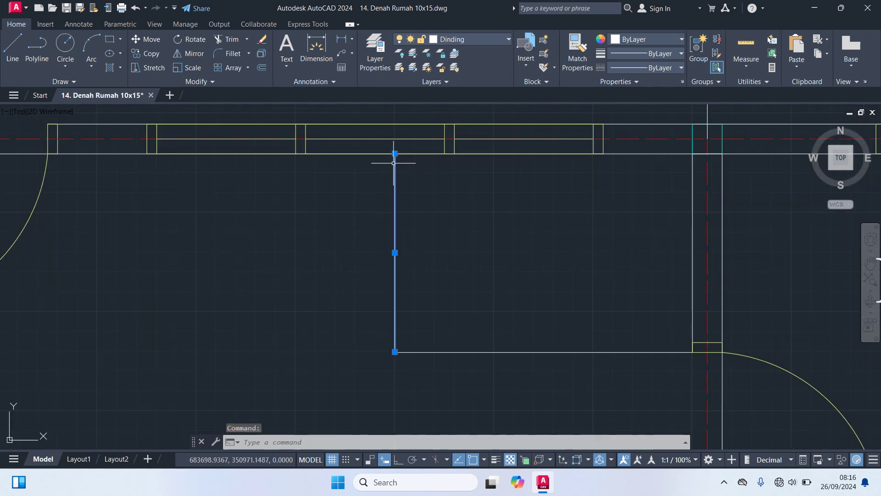
click(394, 153)
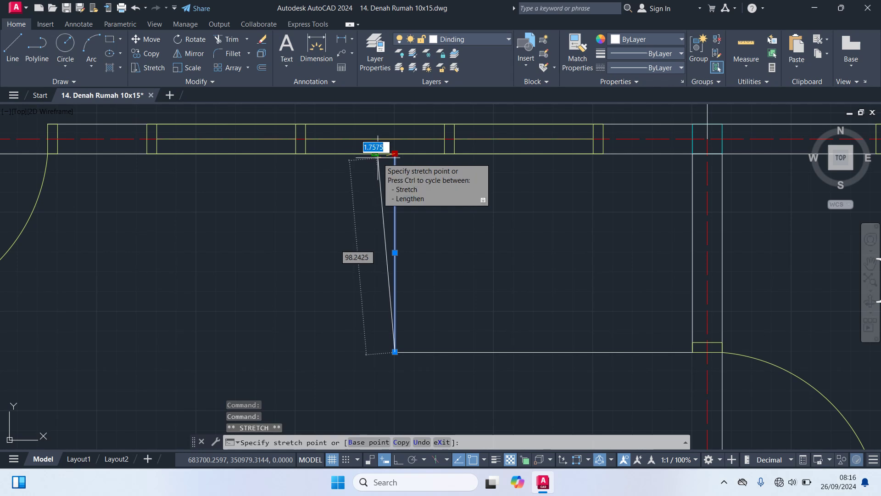
key(Escape)
text(m)
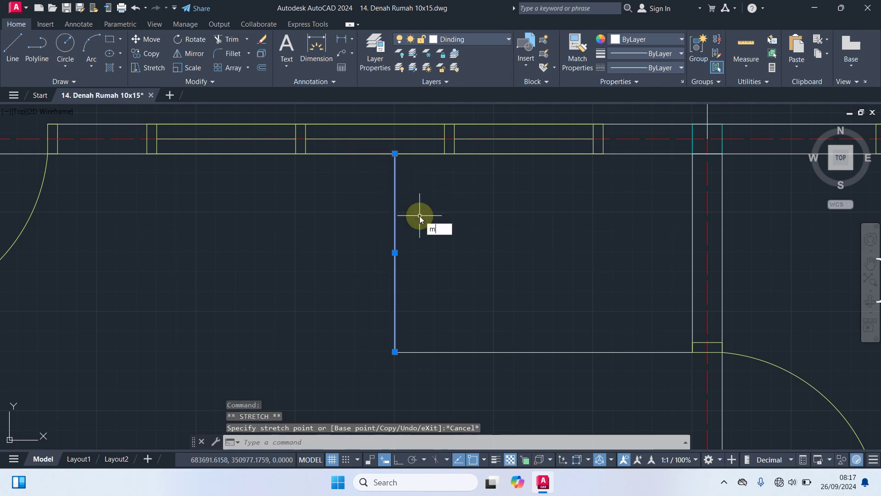
key(Return)
click(395, 154)
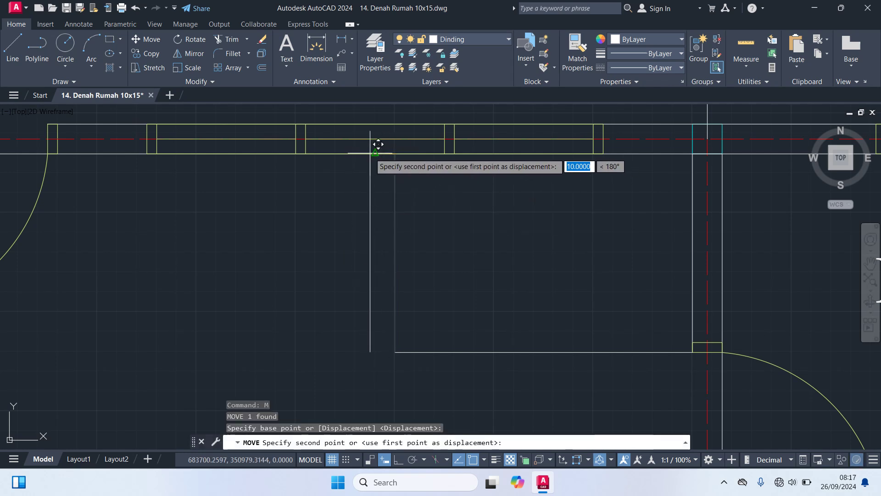
click(375, 153)
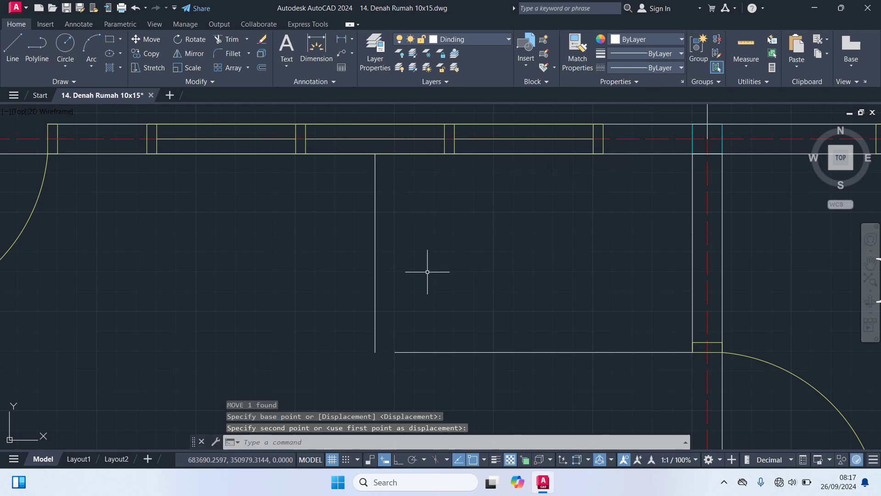
- Extend the enclosure's bottom edge to meet the relocated side line
text(ex)
key(Return)
click(432, 352)
scroll(443, 331, down, 4)
key(Escape)
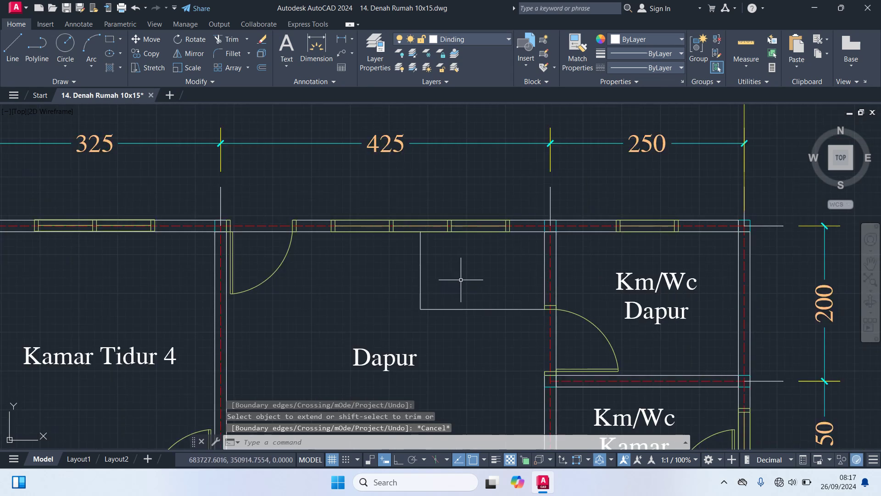
scroll(461, 279, down, 2)
click(416, 330)
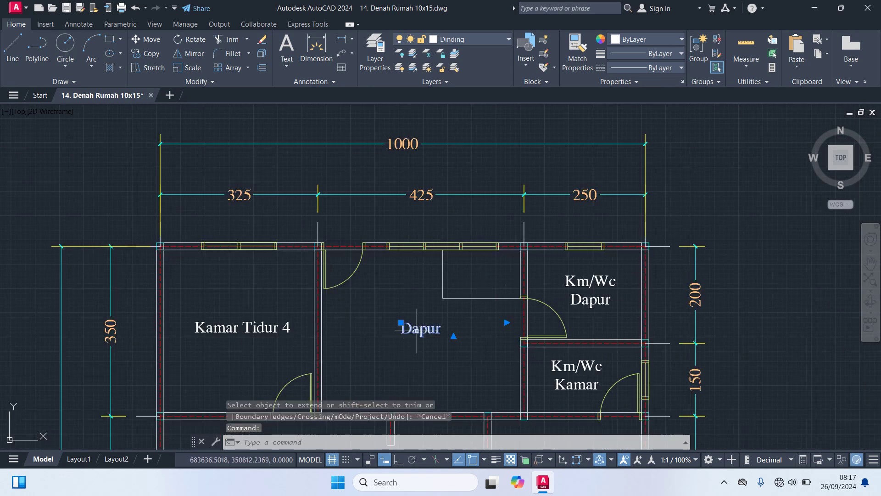
- Copy the Dapur label into the small enclosure
text(co)
key(Return)
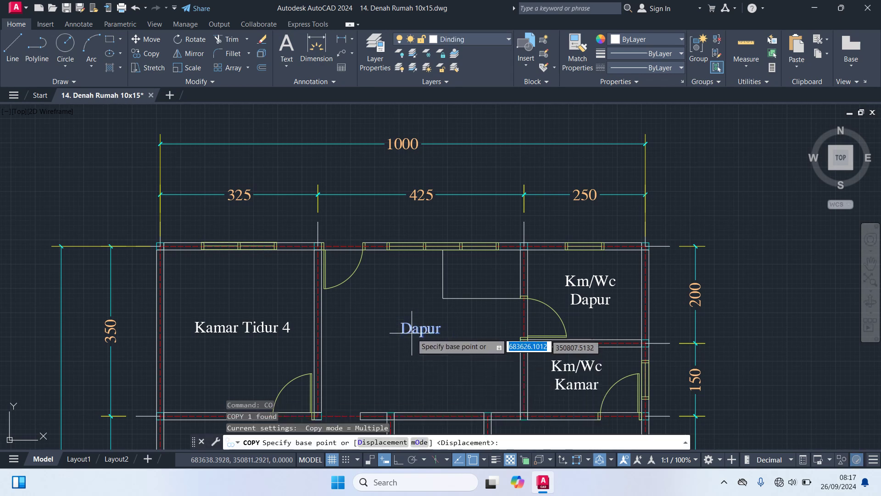
click(416, 330)
scroll(463, 276, up, 2)
scroll(471, 275, up, 2)
click(472, 271)
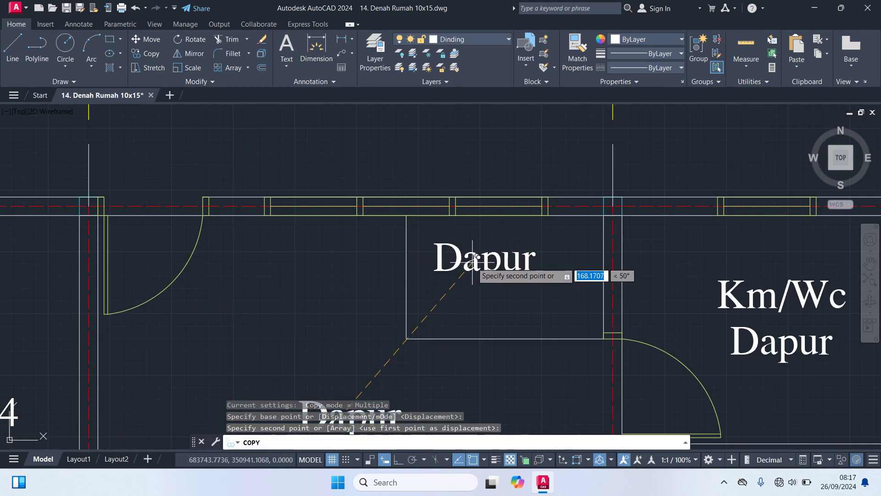
key(Return)
- Change the copied text to 'Tempat Cuci' on two centred lines
double_click(546, 256)
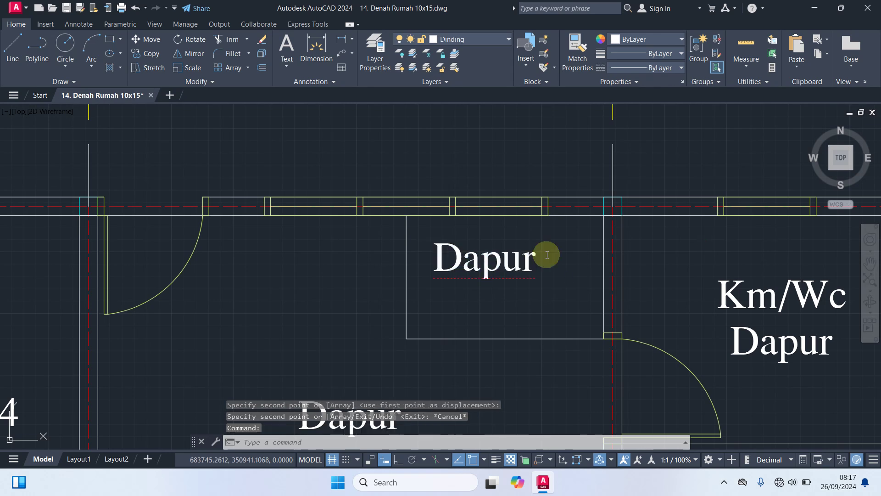
drag(538, 261, 279, 251)
text(Tempat Cuci)
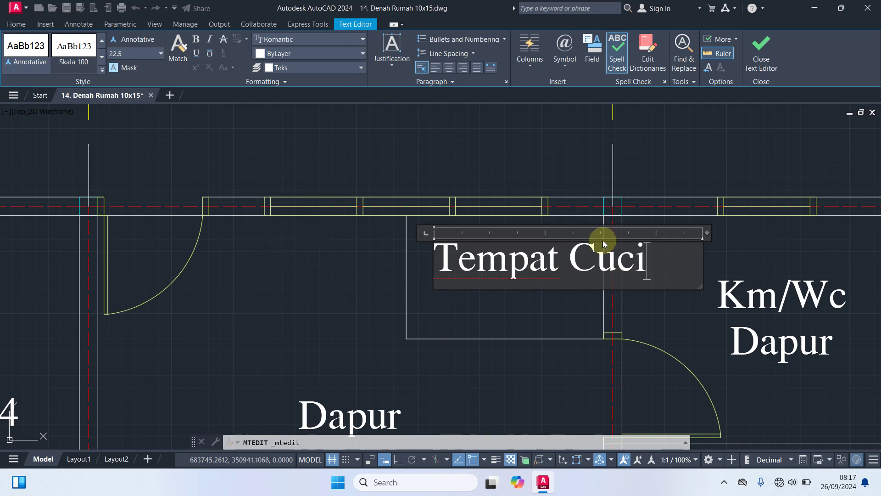
click(569, 263)
key(Return)
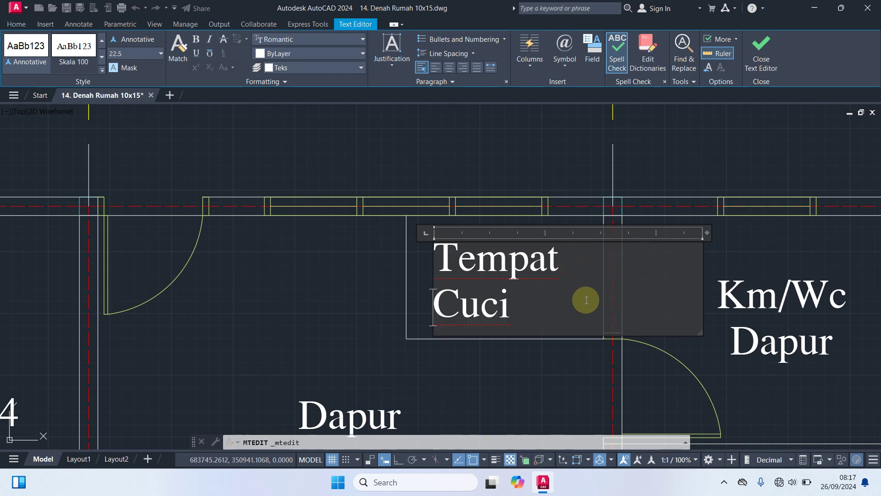
drag(545, 314, 355, 196)
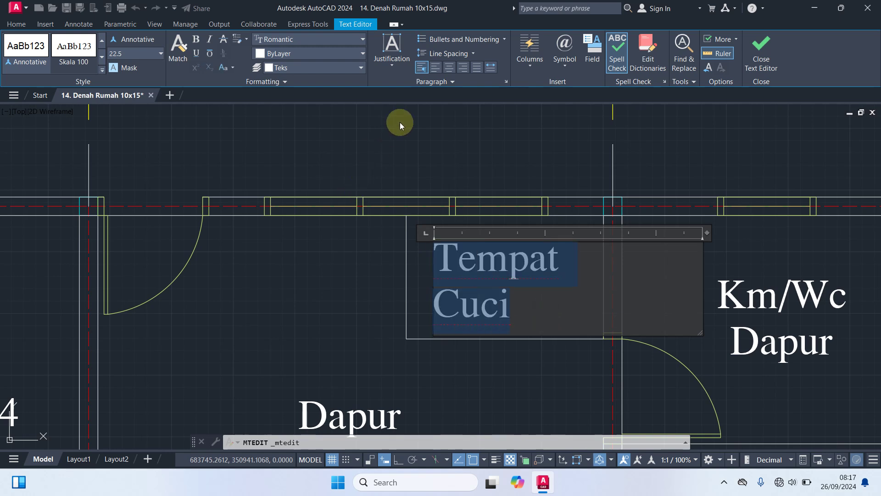
click(449, 69)
click(599, 364)
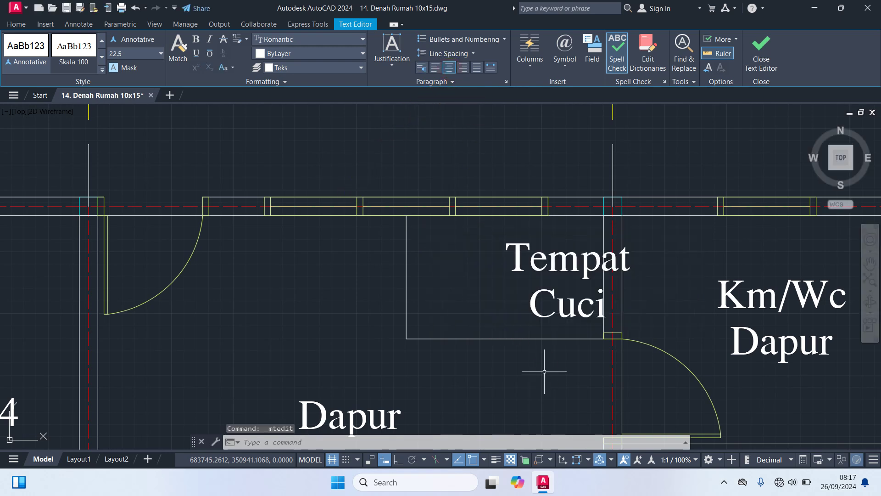
- Move the Tempat Cuci label to the centre of the enclosure
click(549, 261)
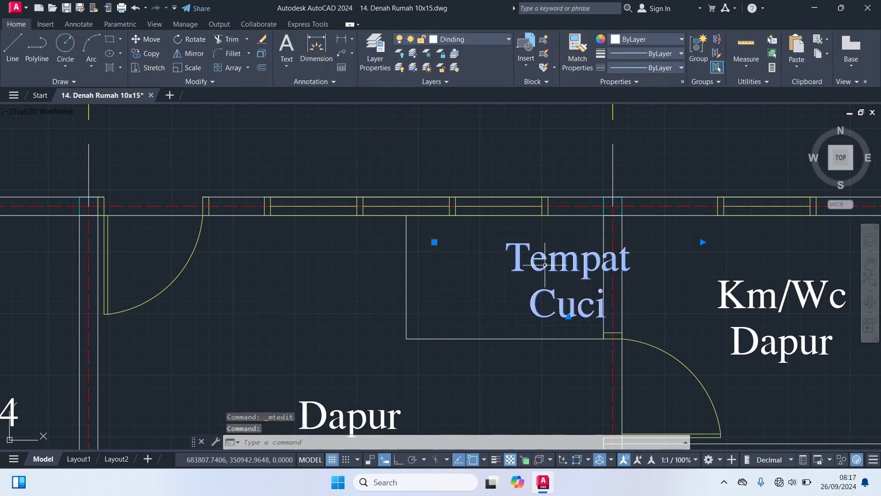
text(m)
key(Return)
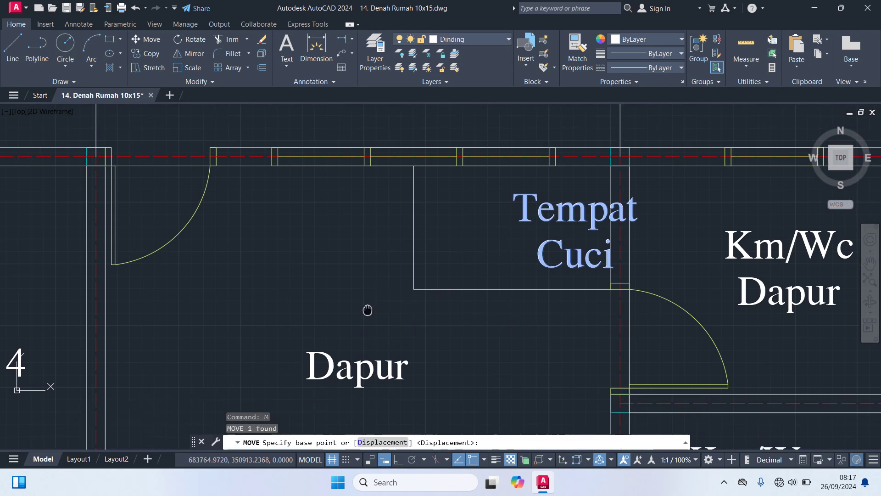
middle_drag(492, 415, 505, 350)
click(509, 385)
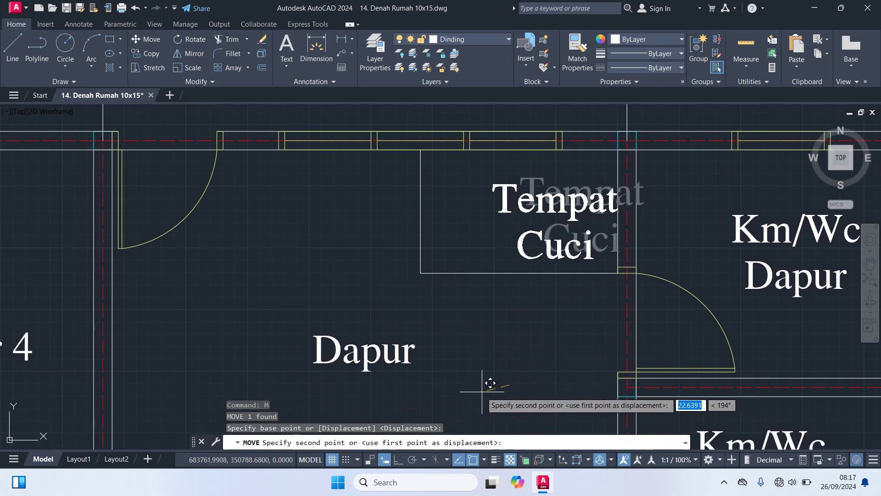
click(452, 374)
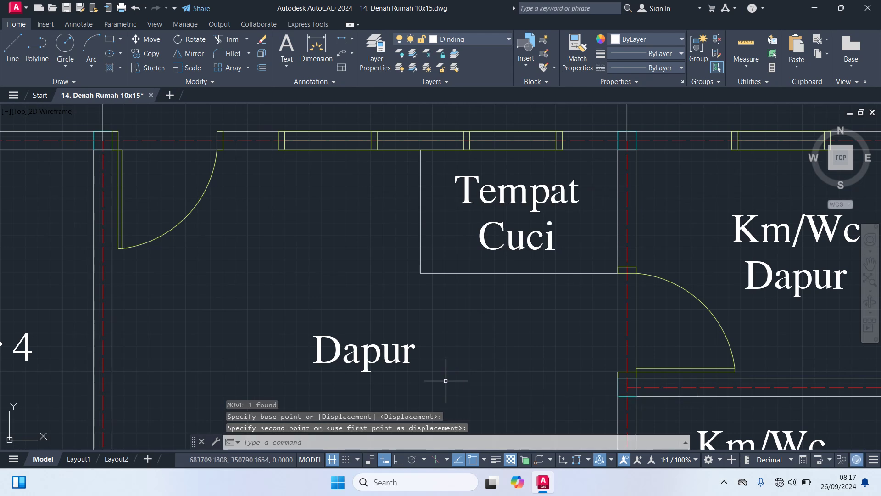
scroll(472, 301, down, 2)
scroll(435, 314, down, 2)
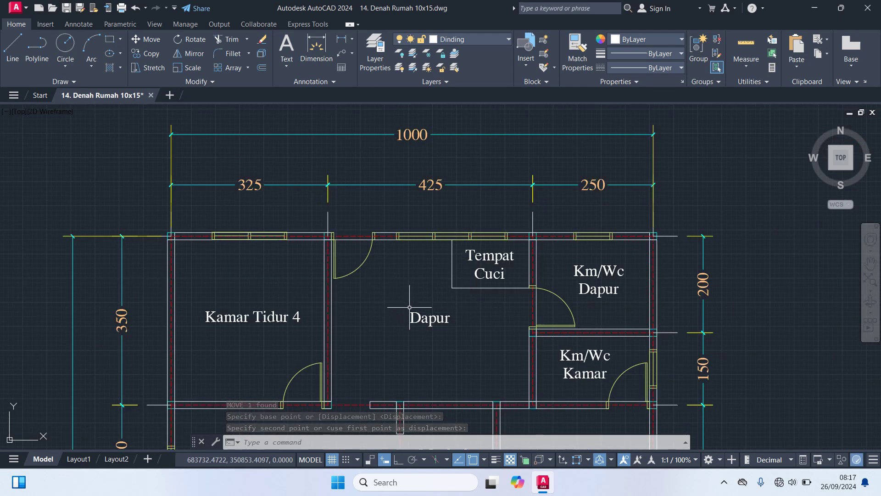
scroll(468, 323, down, 2)
middle_drag(473, 338, 442, 232)
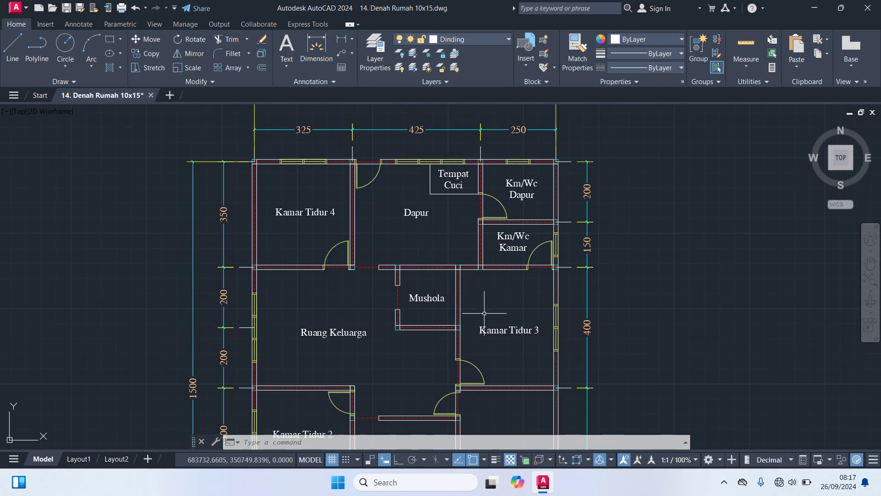
mouse_move(515, 352)
middle_down()
mouse_move(474, 236)
mouse_move(464, 153)
middle_up()
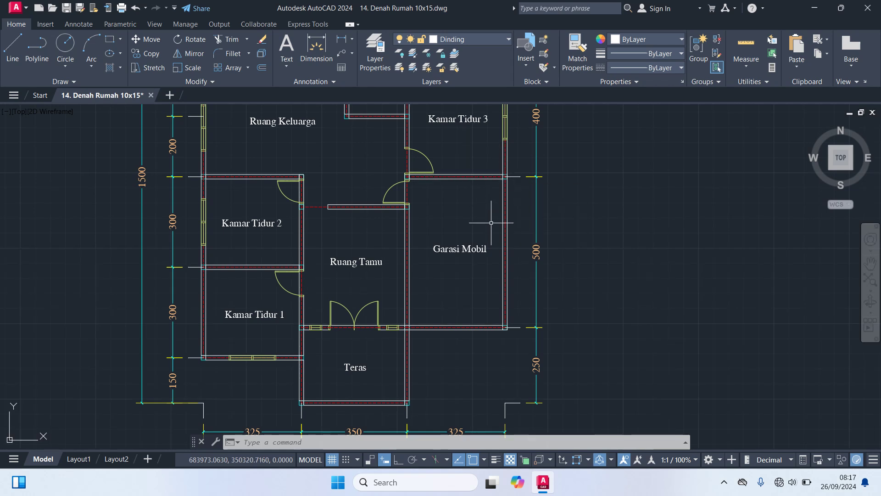
middle_drag(475, 360, 505, 312)
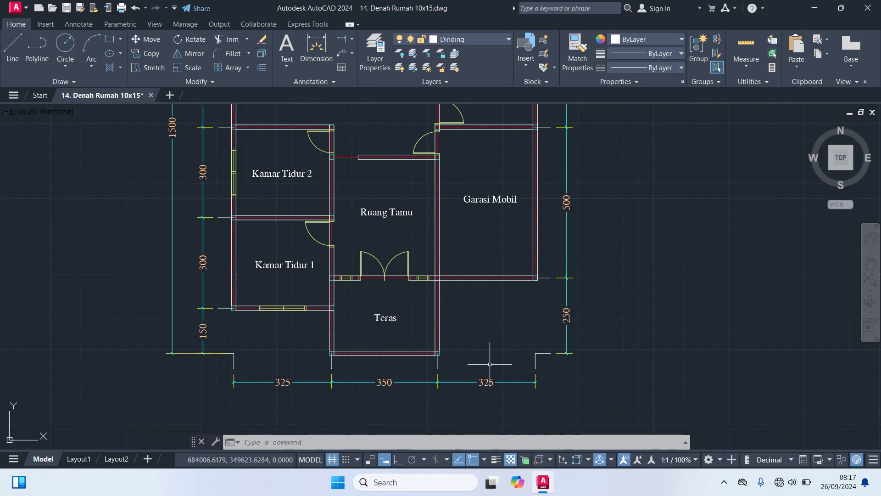
text(tr)
key(Return)
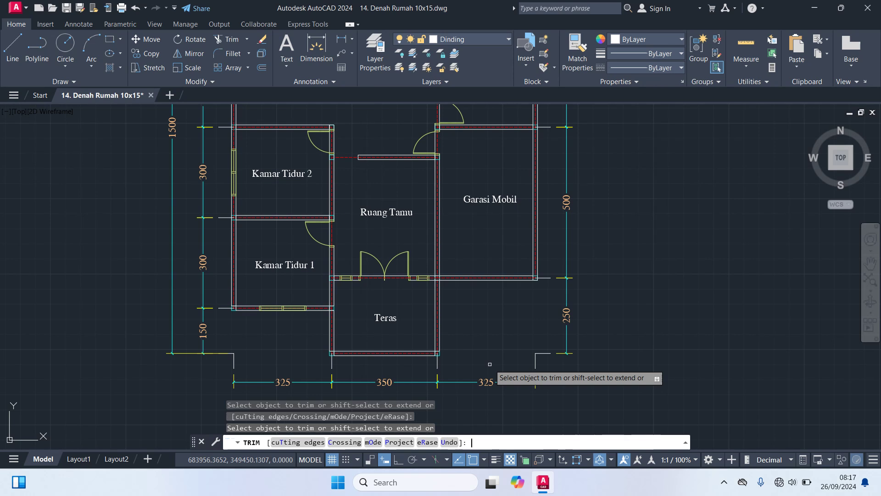
scroll(362, 364, up, 2)
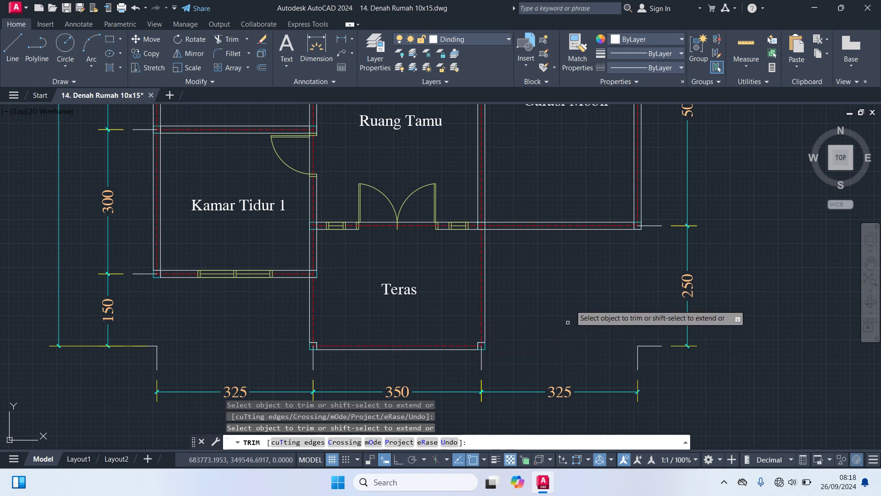
middle_drag(571, 298, 483, 402)
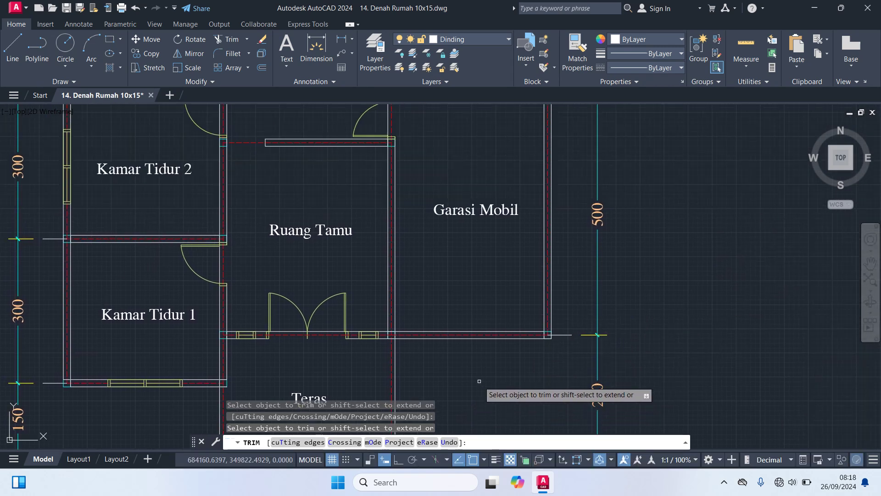
scroll(480, 394, down, 2)
mouse_move(476, 393)
middle_down()
mouse_move(502, 295)
mouse_move(515, 329)
middle_up()
scroll(510, 301, down, 2)
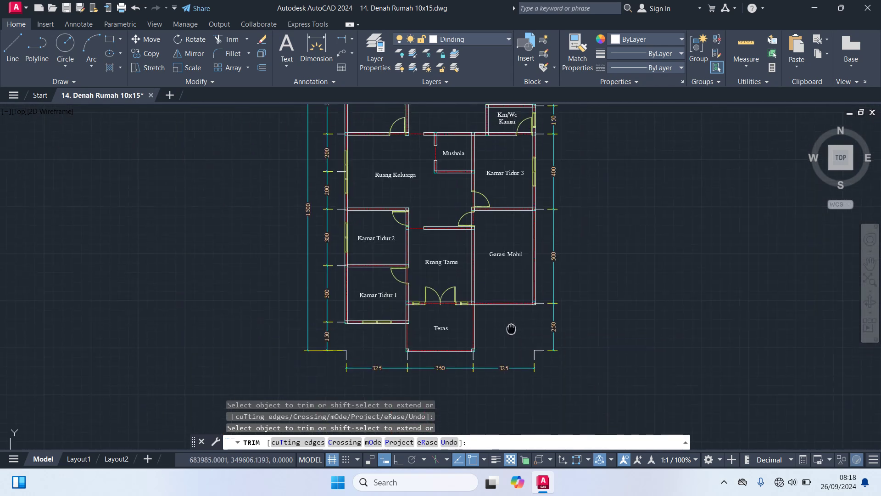
key(Escape)
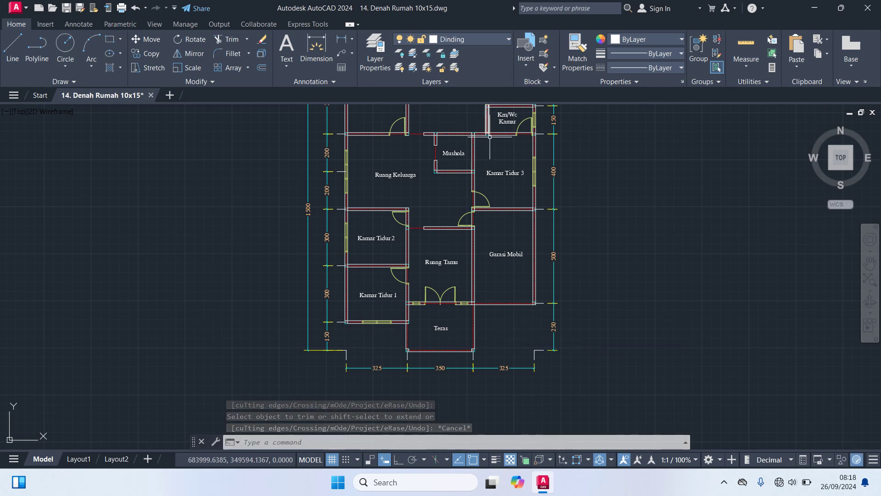
- Turn off the Garis As layer and make Kolom the current layer
click(472, 40)
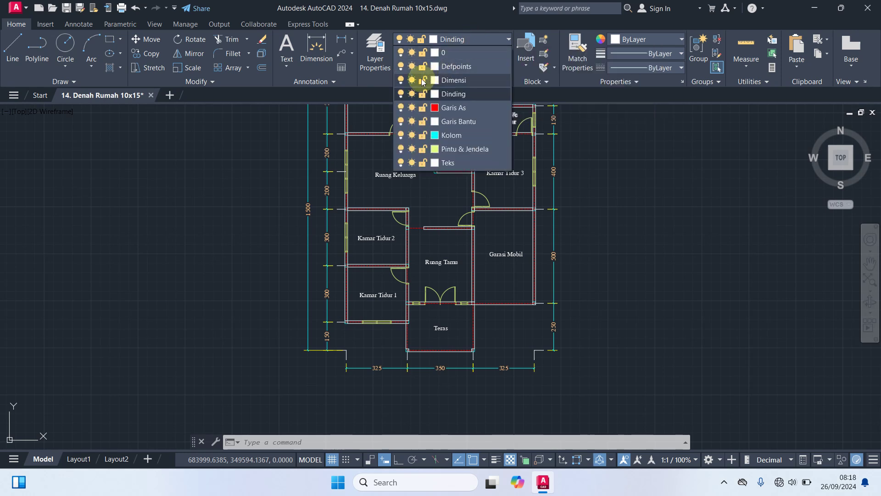
click(402, 80)
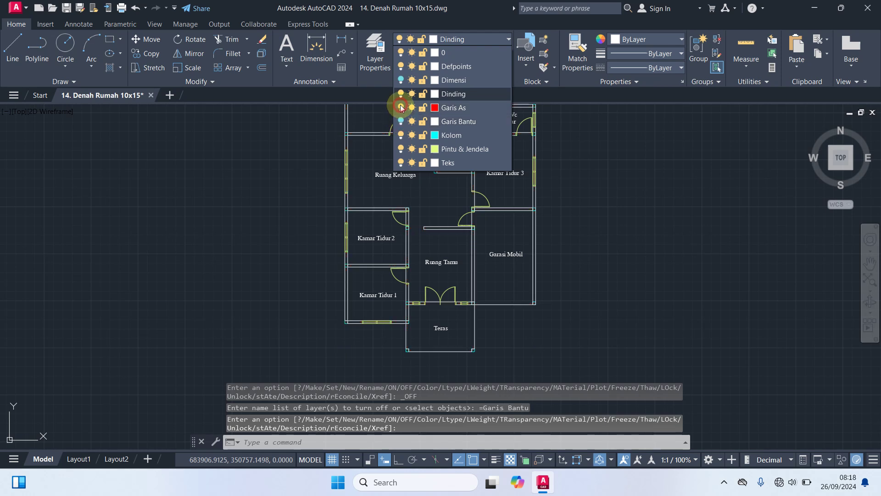
click(458, 140)
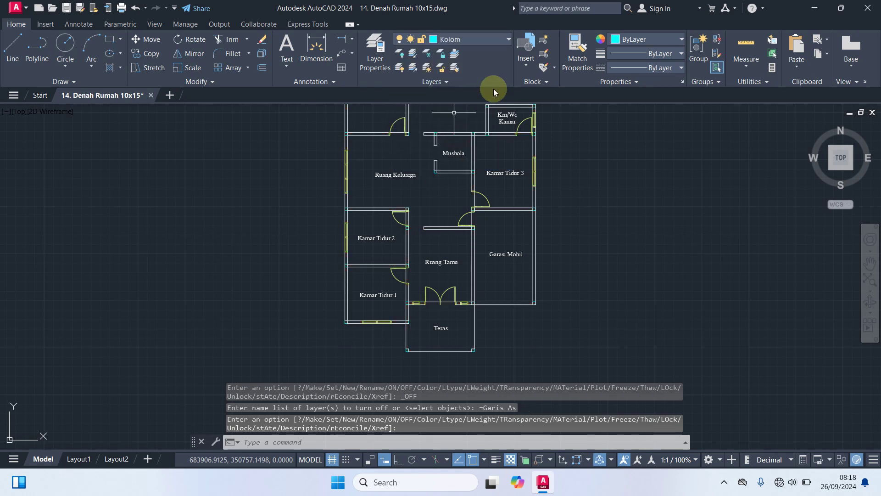
click(471, 40)
click(463, 136)
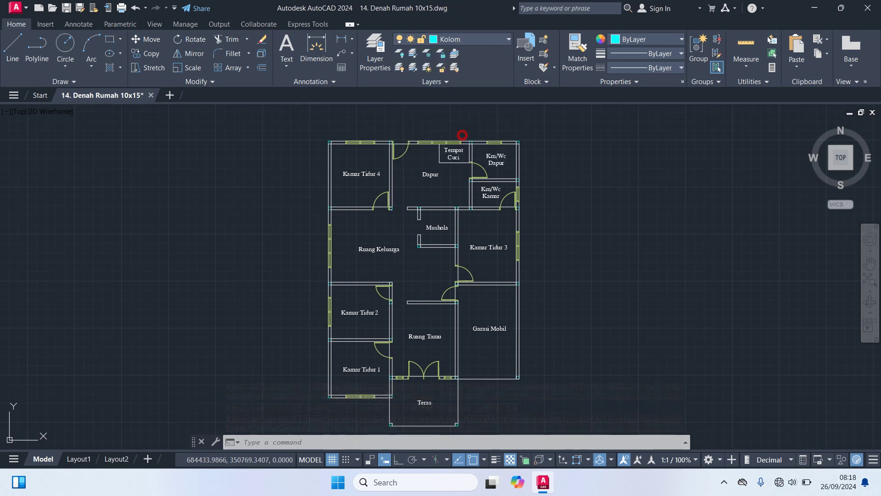
- Zoom the plan in and out, then start the HATCH command with h
scroll(423, 147, up, 3)
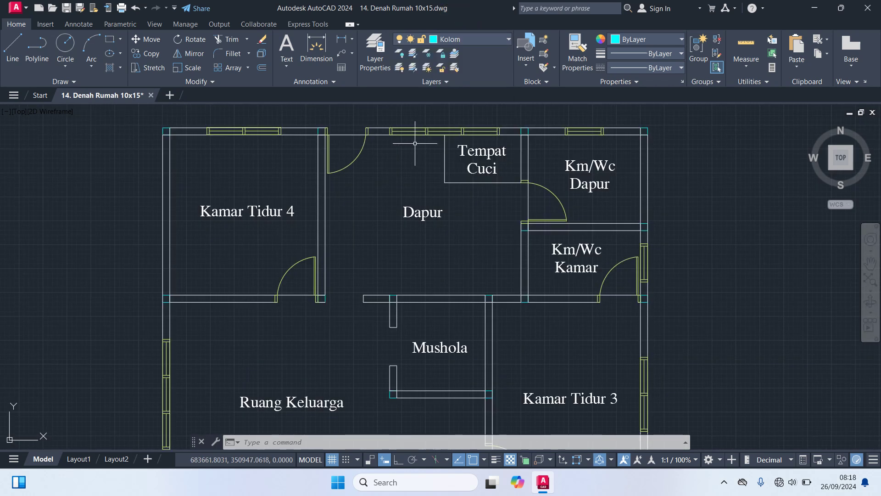
scroll(414, 150, down, 3)
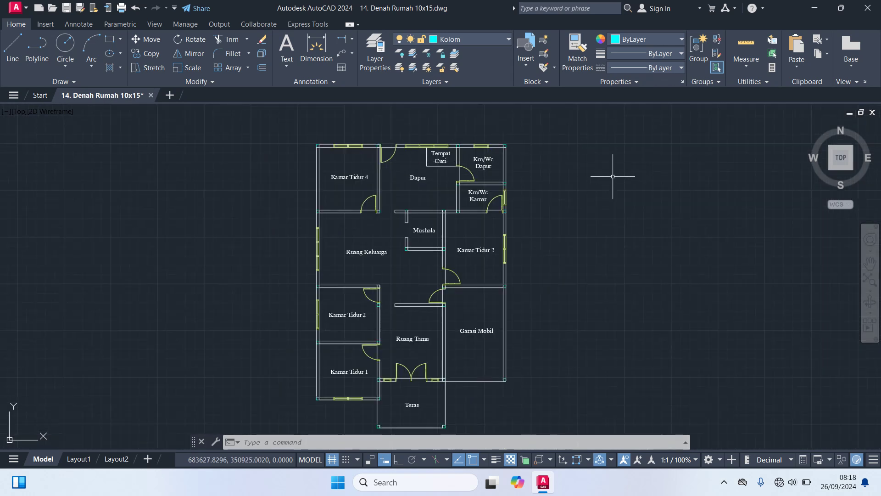
text(h)
key(Return)
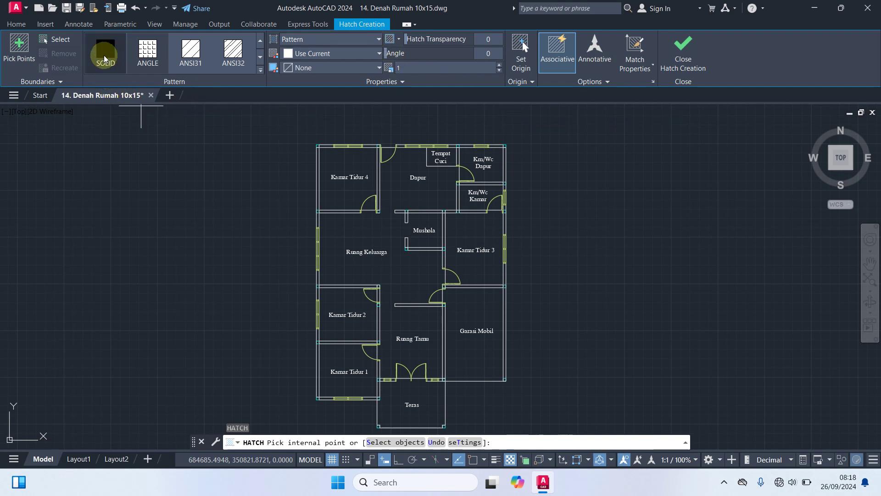
- Choose the SOLID hatch pattern from the full pattern list
click(104, 51)
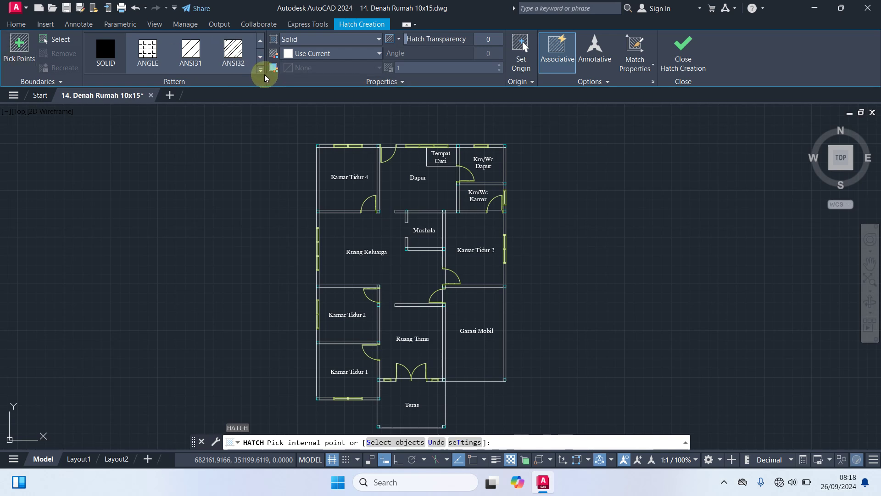
click(260, 72)
scroll(258, 111, down, 5)
scroll(255, 167, down, 5)
drag(260, 151, 242, 52)
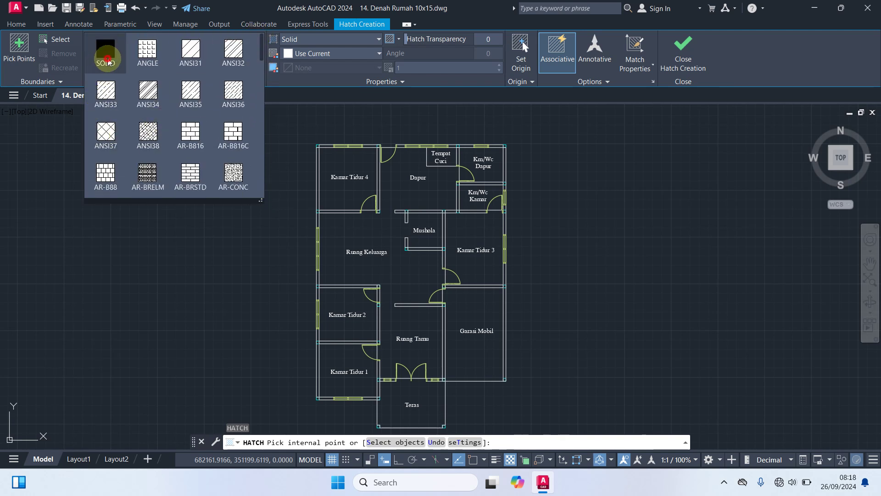
click(108, 61)
scroll(294, 147, up, 2)
scroll(291, 145, up, 3)
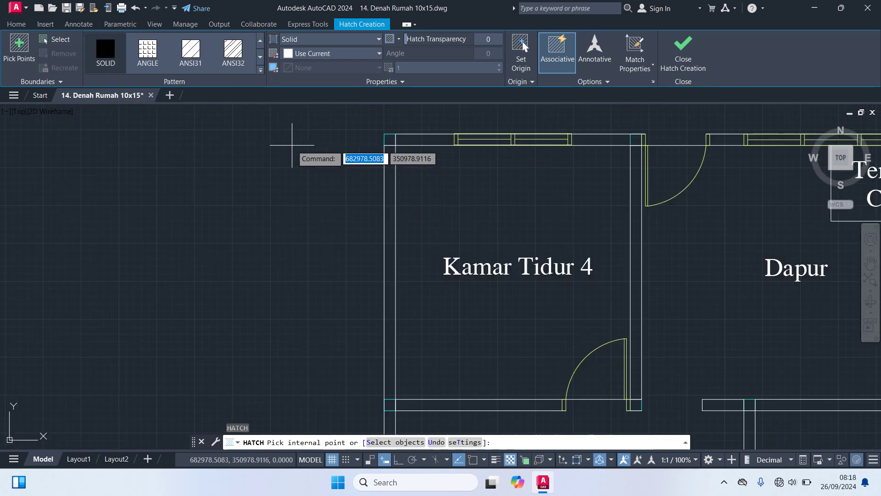
scroll(292, 145, up, 2)
middle_drag(292, 145, 147, 224)
scroll(137, 223, up, 2)
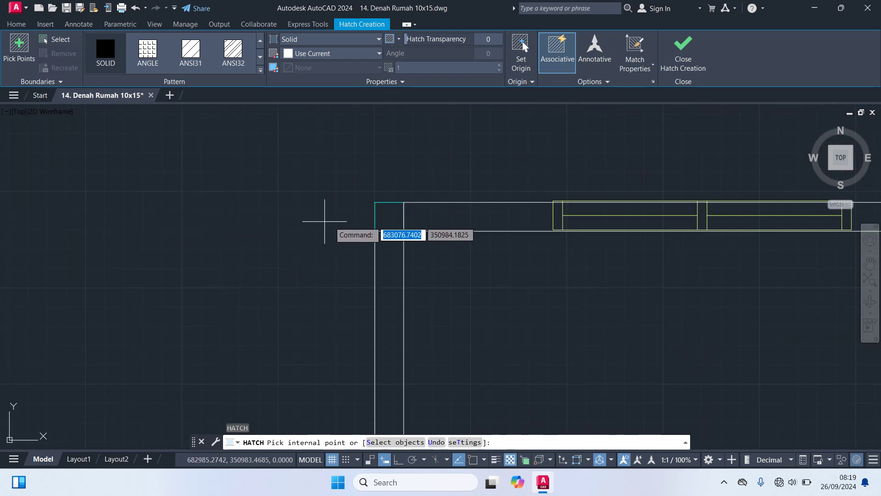
- Fill the top-left corner, Dapur door and Tempat Cuci columns, then cancel the hatch
click(386, 219)
scroll(459, 247, down, 2)
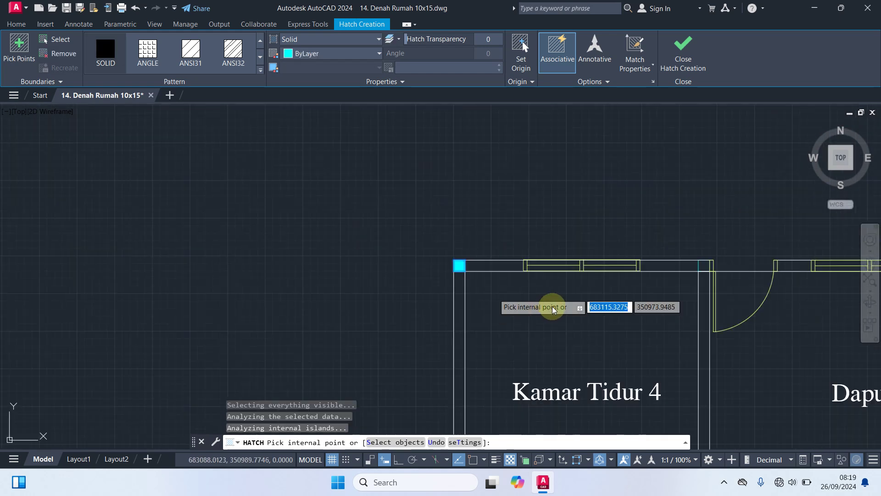
middle_drag(493, 240, 222, 288)
scroll(307, 258, up, 5)
click(384, 218)
scroll(371, 289, down, 5)
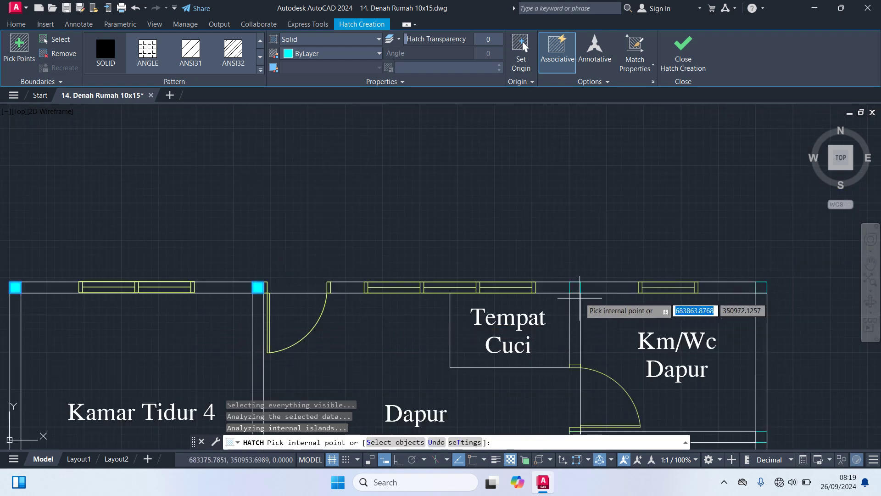
scroll(576, 288, up, 5)
click(561, 256)
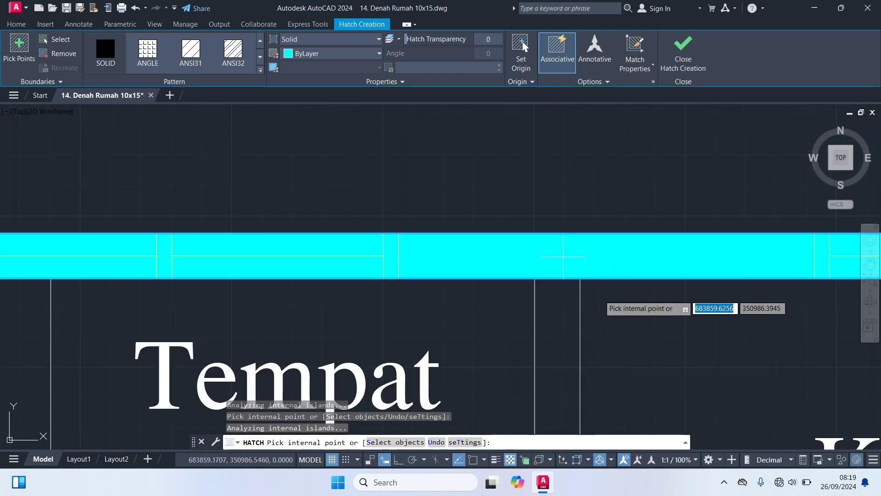
scroll(600, 370, down, 4)
scroll(574, 218, down, 1)
scroll(574, 218, down, 1)
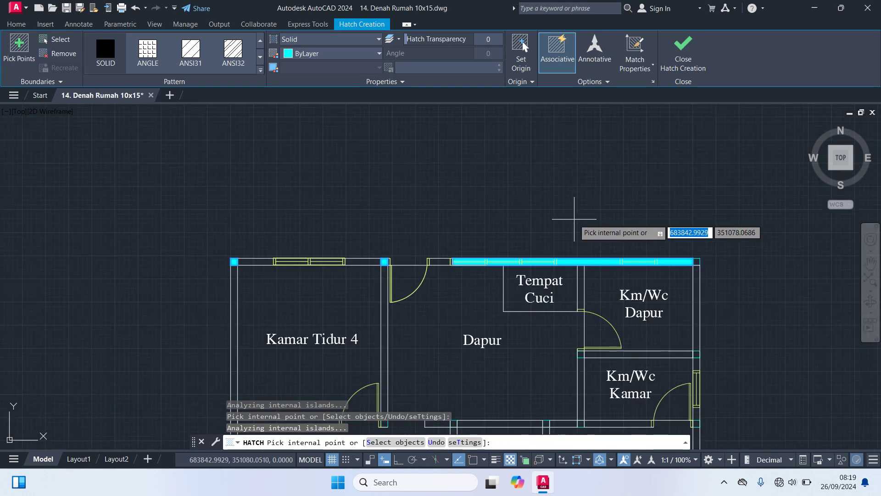
key(Escape)
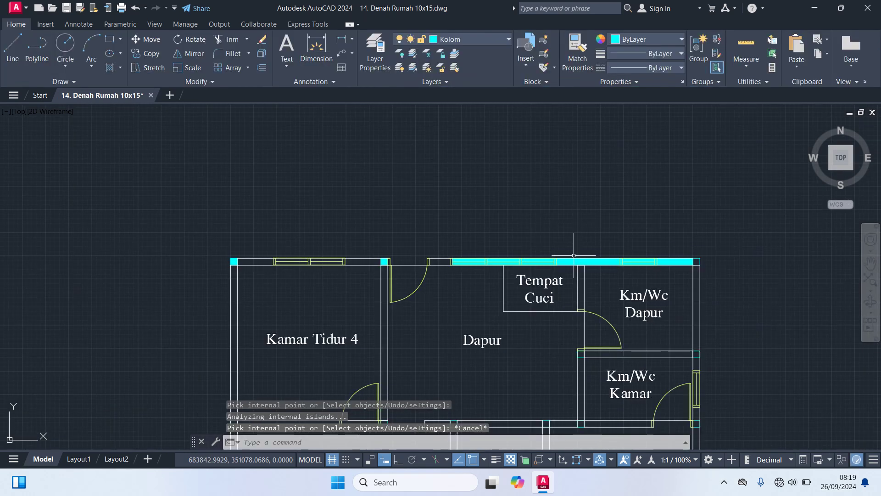
- Undo the unwanted wall-strip hatch and re-hatch the top-left corner column in solid cyan
scroll(577, 242, up, 4)
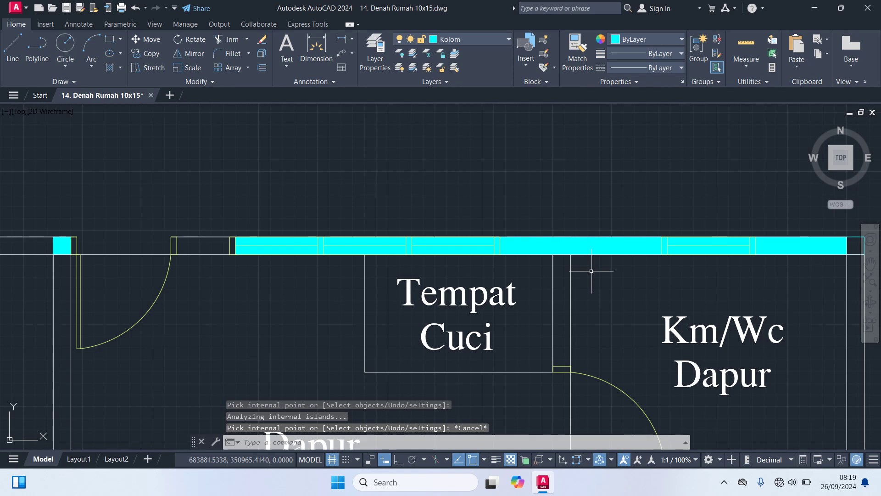
key(ctrl+z)
key(ctrl+z)
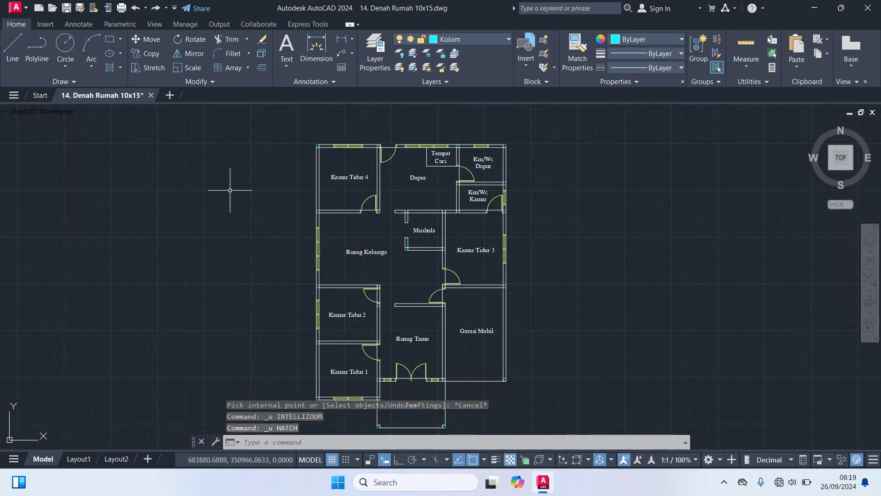
text(h)
key(Return)
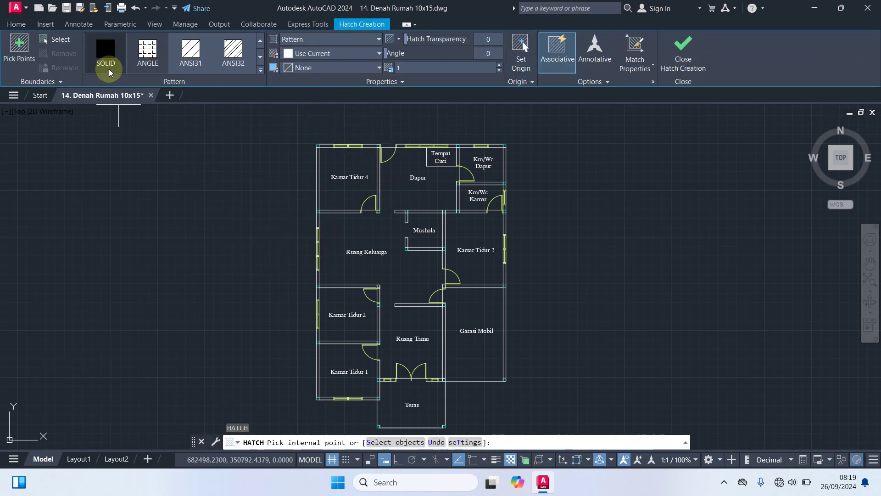
click(261, 72)
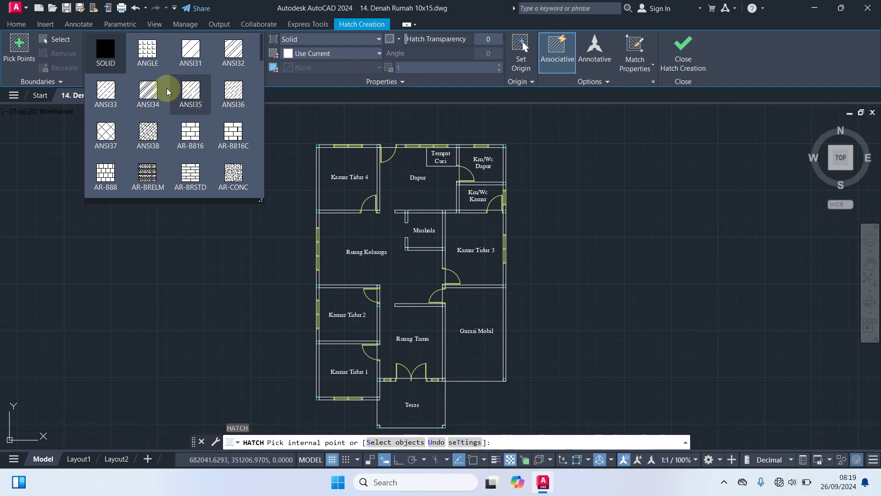
click(110, 55)
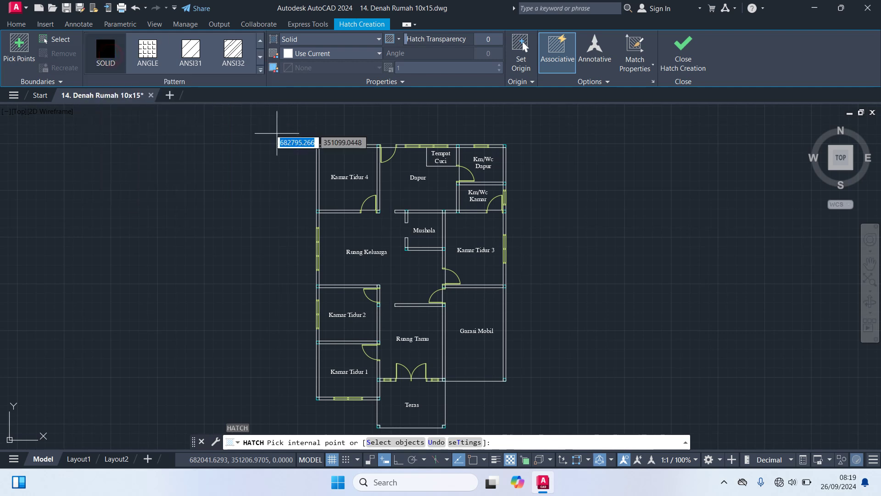
scroll(316, 145, up, 8)
click(338, 181)
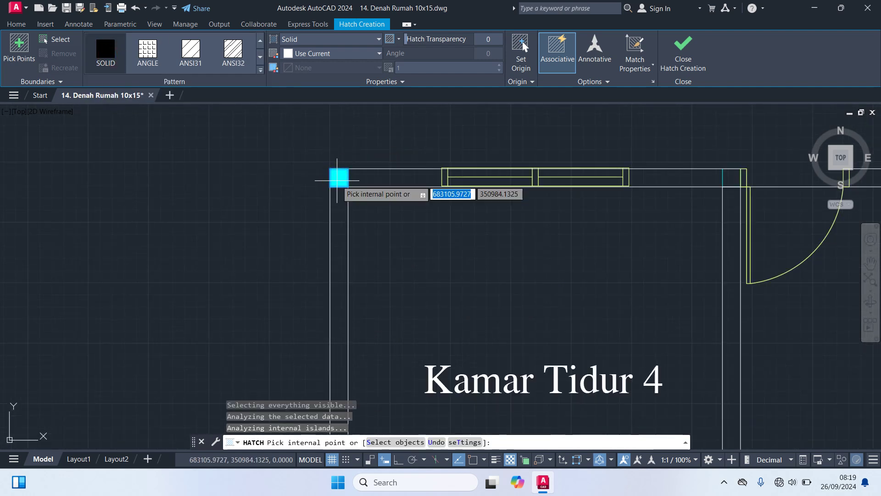
- Fill the columns at the wall end, in the wall band and at the bottom wall end
middle_drag(473, 233, 161, 248)
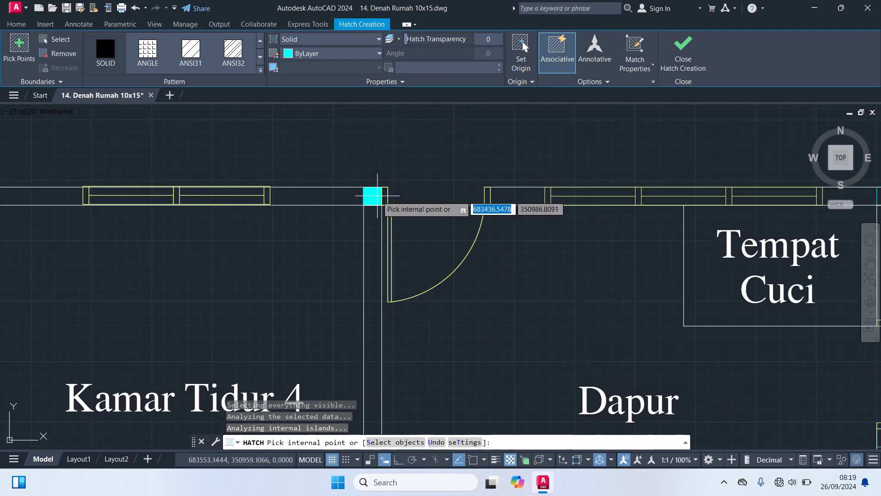
scroll(580, 252, down, 2)
middle_drag(578, 262, 315, 259)
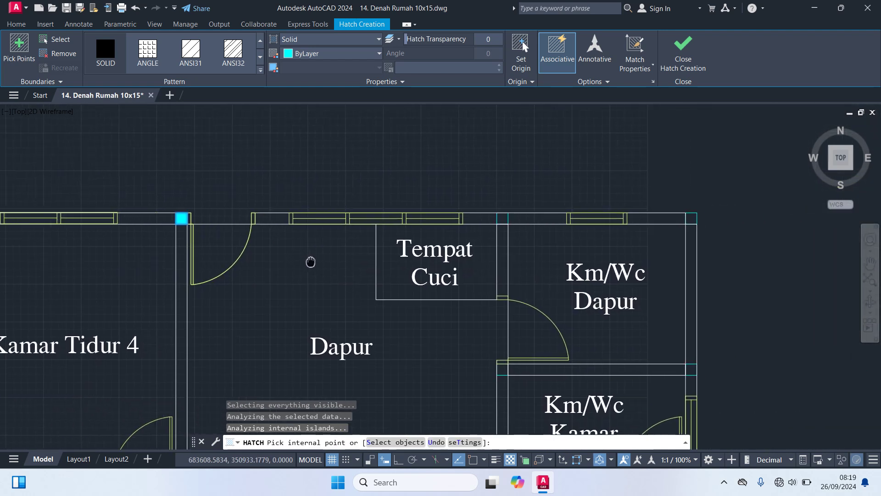
scroll(503, 239, up, 2)
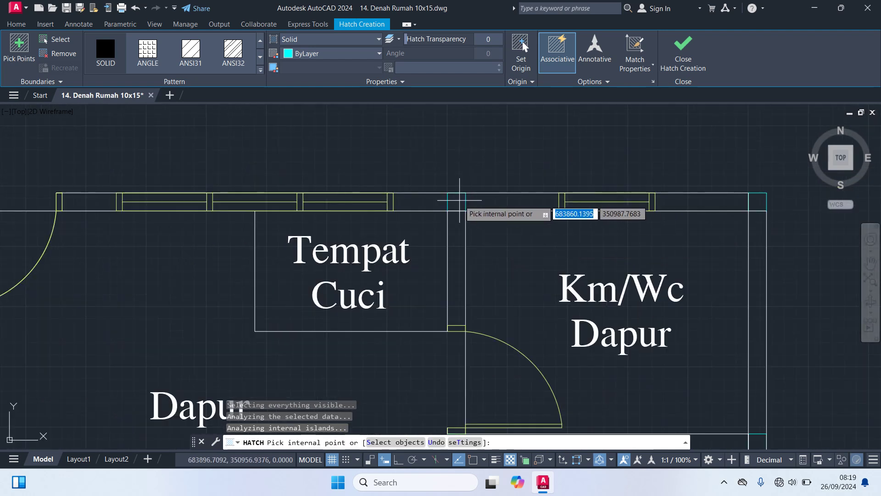
scroll(597, 256, down, 2)
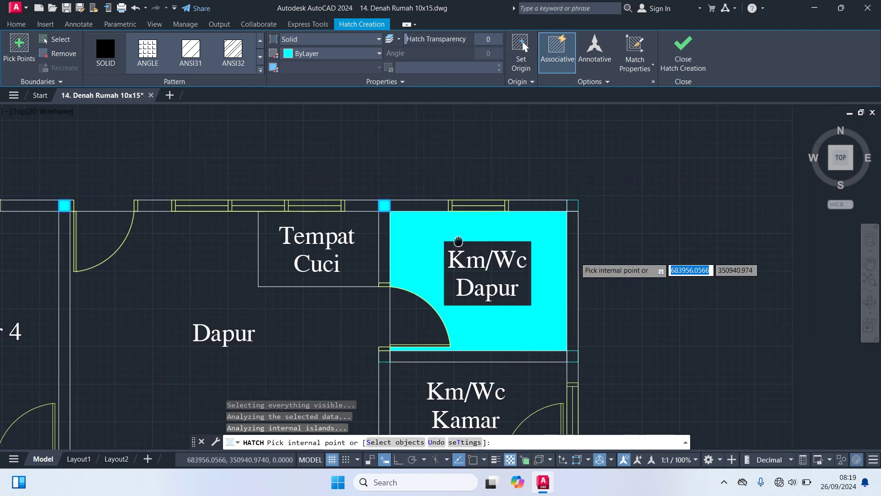
scroll(597, 186, up, 2)
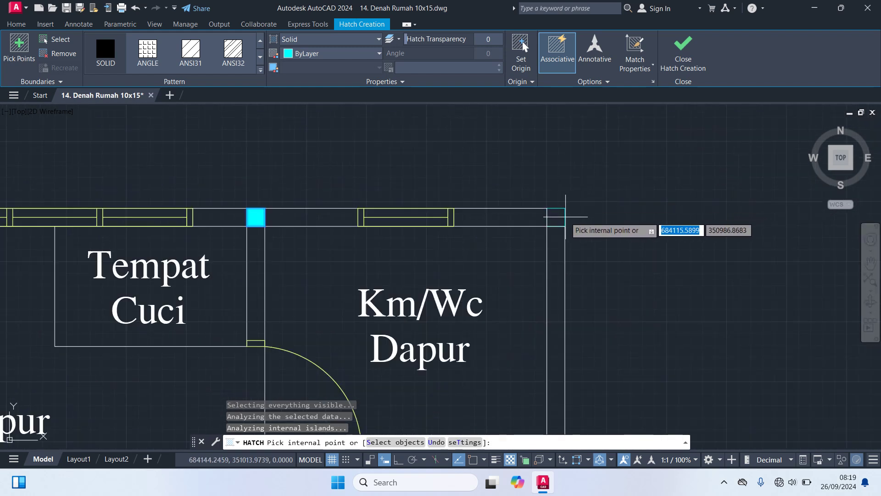
scroll(638, 266, down, 5)
scroll(600, 230, up, 2)
scroll(599, 221, up, 3)
click(599, 221)
click(298, 222)
scroll(237, 255, down, 2)
middle_drag(203, 261, 560, 275)
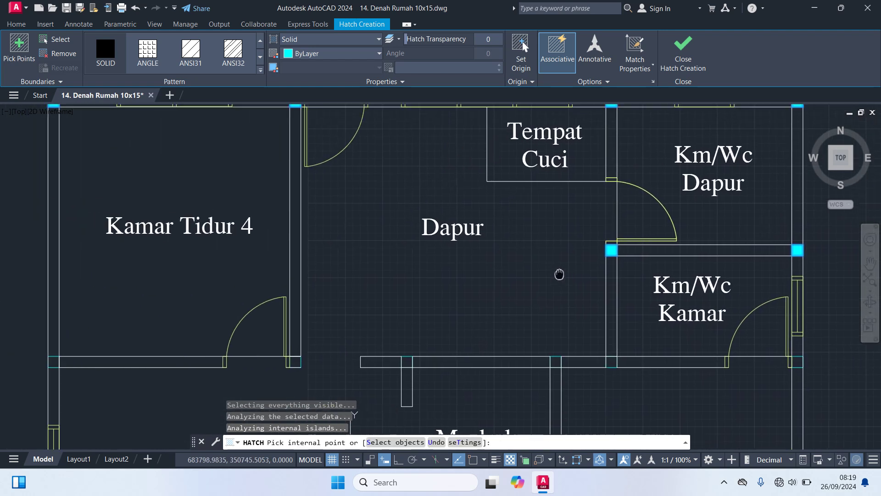
middle_drag(431, 337, 464, 301)
scroll(464, 301, up, 3)
scroll(449, 306, up, 1)
click(447, 245)
- Fill the left wall-end column, the column above Mushola and two at the Km/Wc Kamar junction
scroll(471, 296, down, 3)
middle_drag(287, 336, 541, 301)
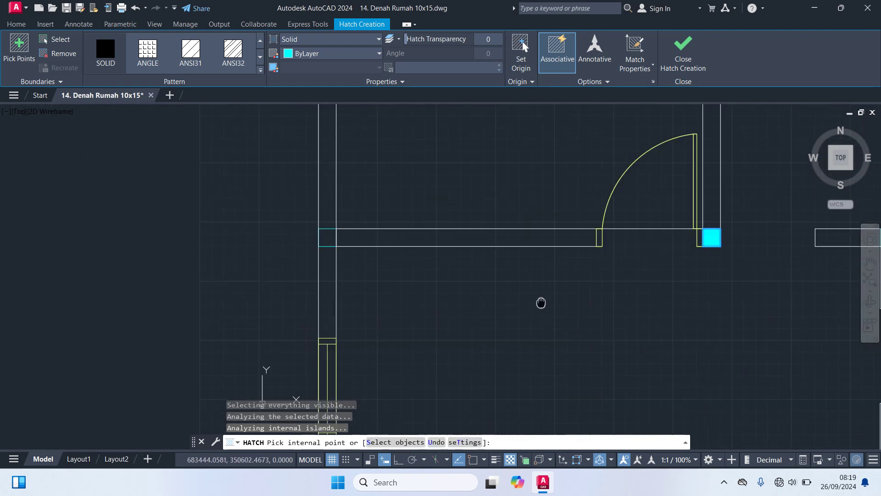
scroll(388, 243, up, 2)
click(356, 231)
scroll(437, 269, down, 3)
mouse_move(574, 267)
middle_down()
mouse_move(600, 284)
mouse_move(395, 279)
middle_up()
scroll(571, 303, up, 1)
scroll(482, 266, up, 1)
click(488, 264)
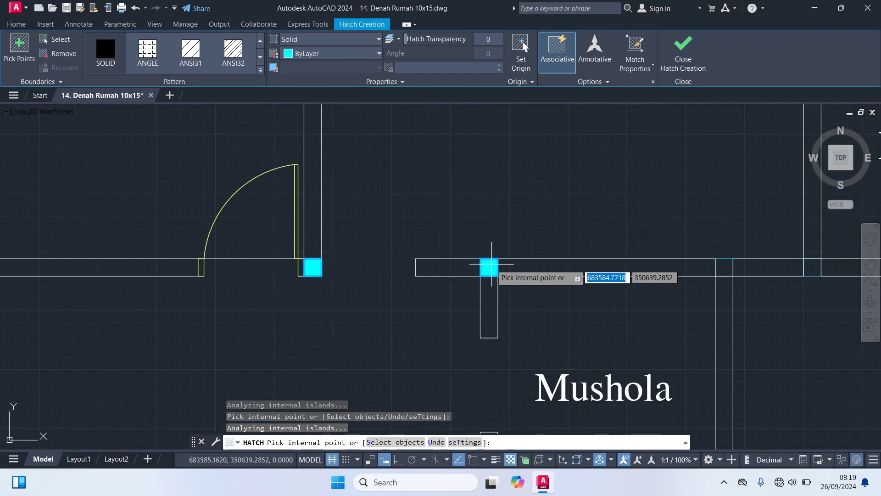
scroll(586, 319, down, 2)
scroll(586, 318, down, 3)
middle_drag(562, 315, 429, 309)
scroll(494, 303, up, 2)
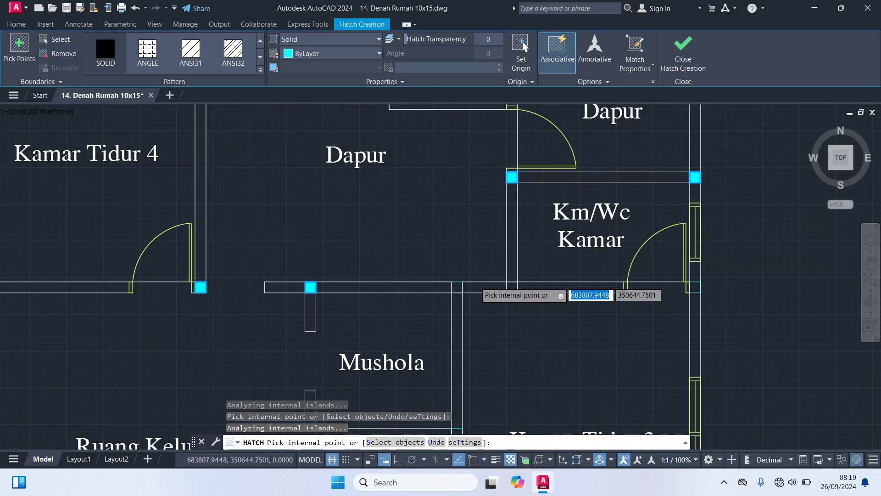
scroll(472, 275, up, 2)
click(446, 291)
click(534, 292)
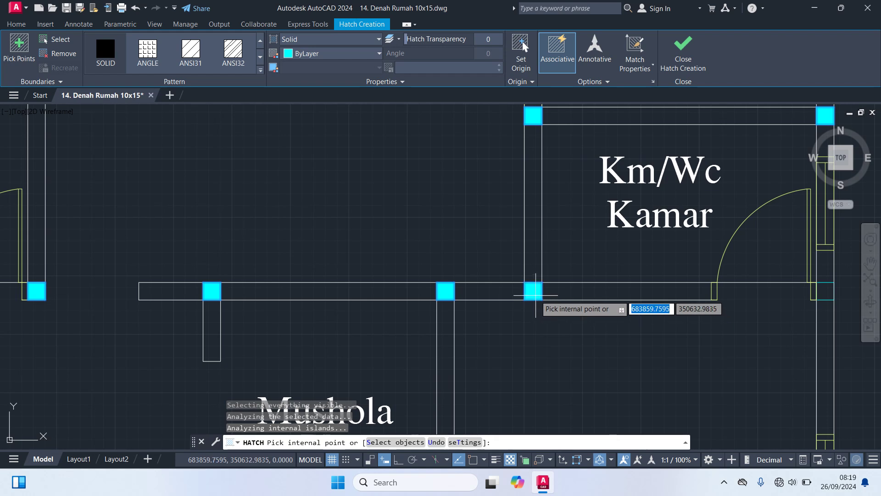
- Fill the column at the wall corner in the middle of the plan
scroll(594, 333, down, 4)
middle_drag(606, 340, 560, 307)
scroll(565, 316, up, 4)
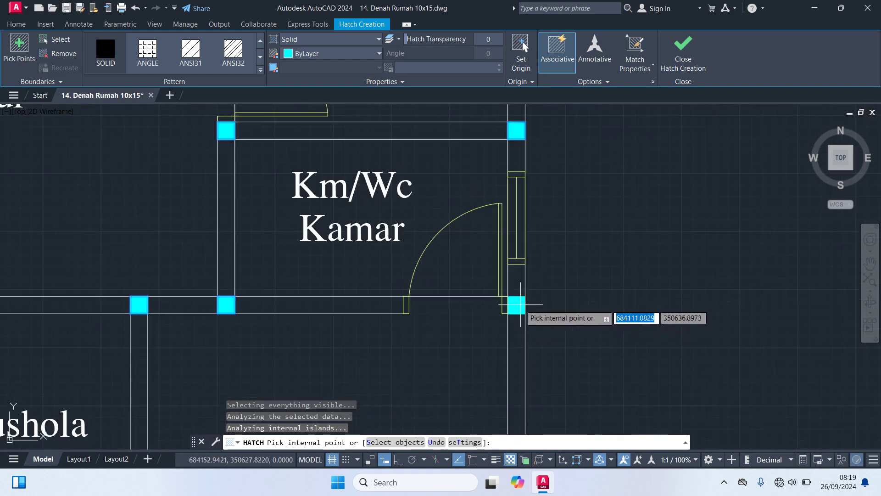
scroll(524, 303, down, 4)
mouse_move(583, 318)
middle_down()
mouse_move(599, 308)
mouse_move(624, 177)
middle_up()
scroll(449, 262, up, 2)
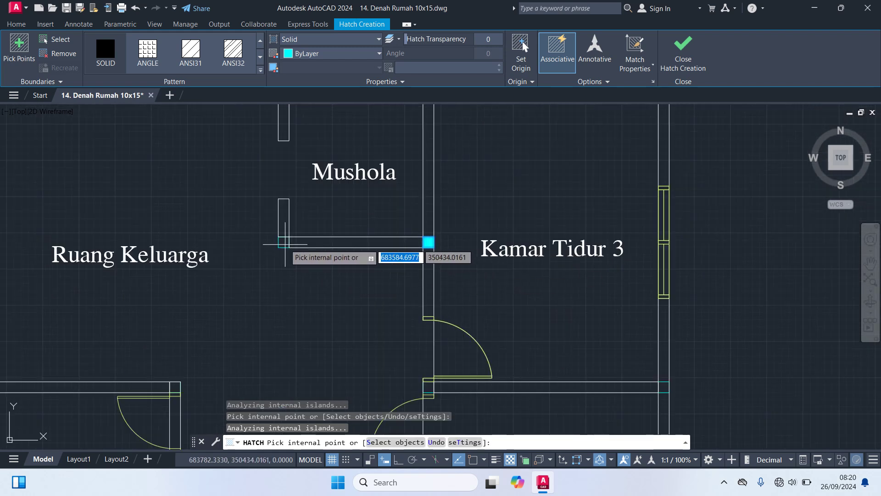
scroll(362, 317, down, 2)
scroll(413, 319, up, 3)
scroll(411, 318, up, 2)
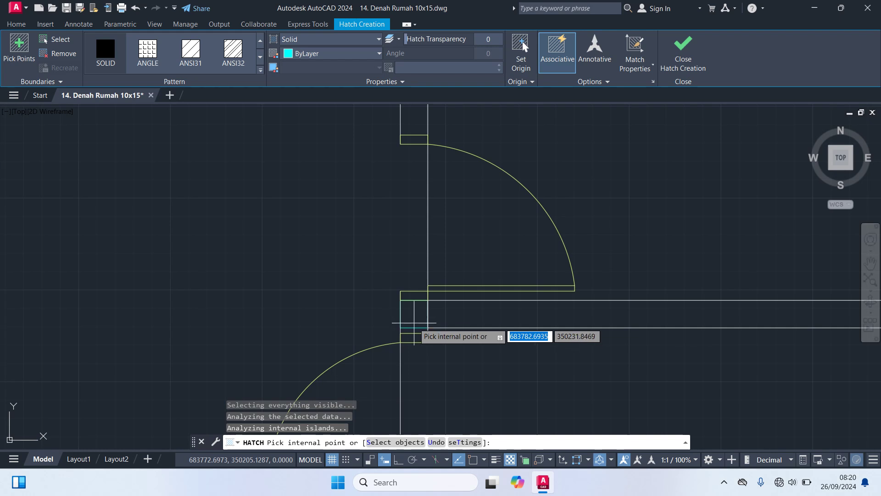
scroll(412, 318, down, 5)
scroll(598, 351, up, 5)
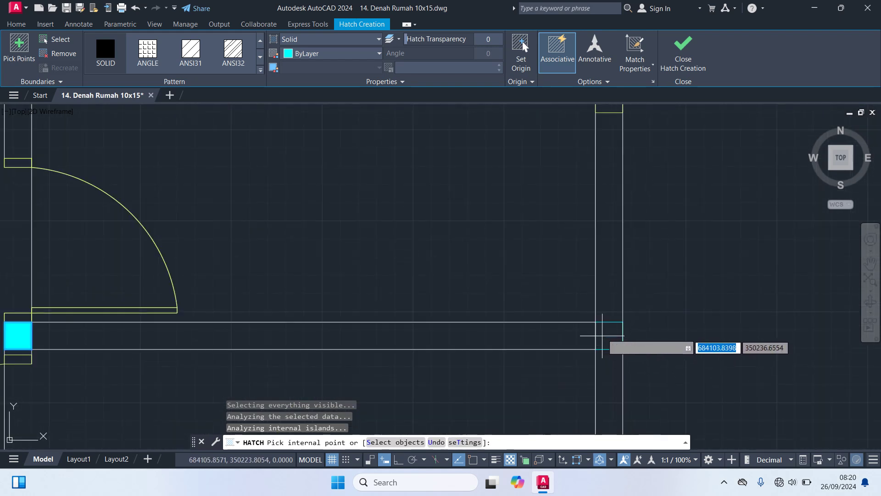
scroll(603, 334, down, 5)
scroll(393, 353, down, 1)
scroll(491, 305, down, 1)
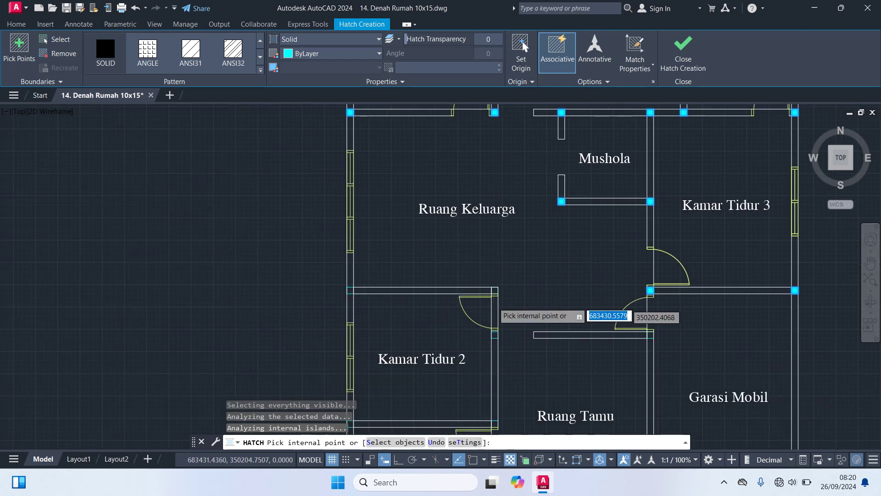
scroll(500, 279, up, 4)
click(500, 279)
- Fill the columns on Kamar Tidur 1's right wall and both bottom corners with solid cyan
middle_drag(551, 360, 563, 302)
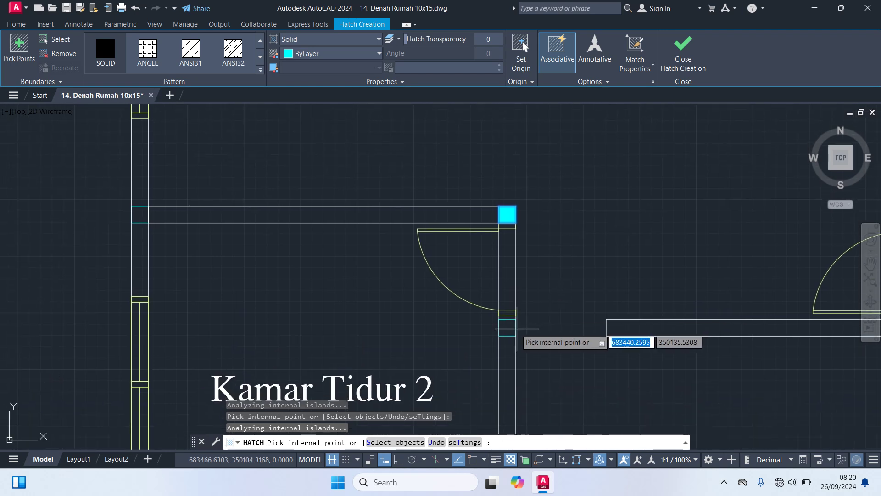
scroll(553, 360, down, 3)
scroll(466, 282, up, 4)
scroll(280, 294, down, 4)
scroll(266, 339, down, 2)
middle_drag(257, 349, 342, 270)
scroll(342, 269, up, 5)
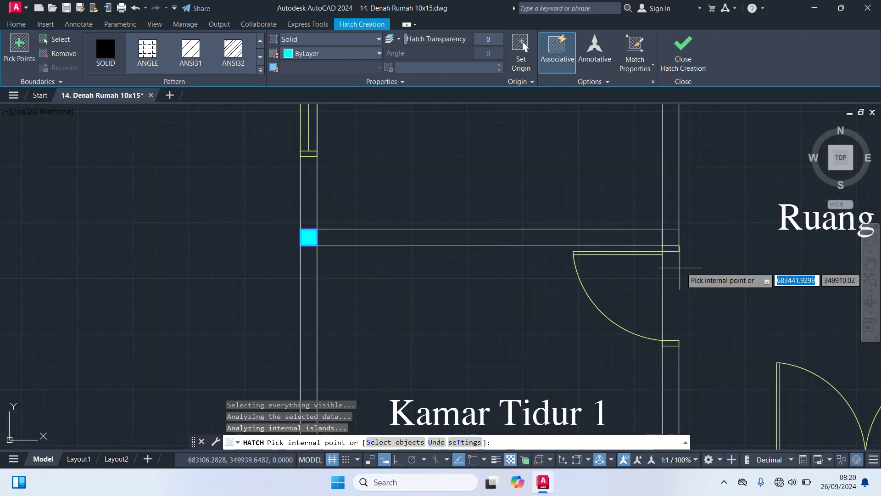
click(679, 239)
scroll(565, 315, down, 3)
middle_drag(472, 432, 472, 341)
scroll(473, 340, up, 5)
click(437, 213)
scroll(453, 289, down, 5)
middle_drag(521, 311, 481, 304)
scroll(481, 303, up, 5)
click(465, 267)
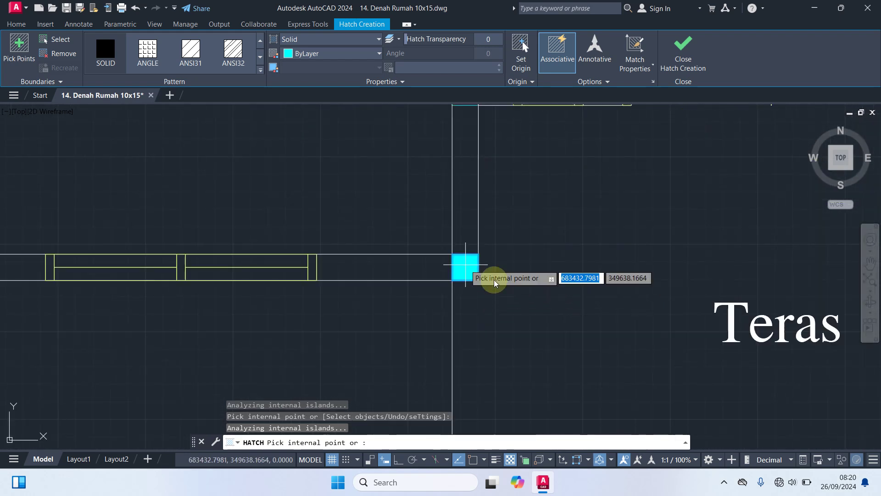
- Fill the columns at Teras' bottom-left and bottom-right corners with solid cyan
scroll(477, 280, down, 4)
middle_drag(486, 430, 499, 360)
scroll(511, 321, up, 5)
click(514, 312)
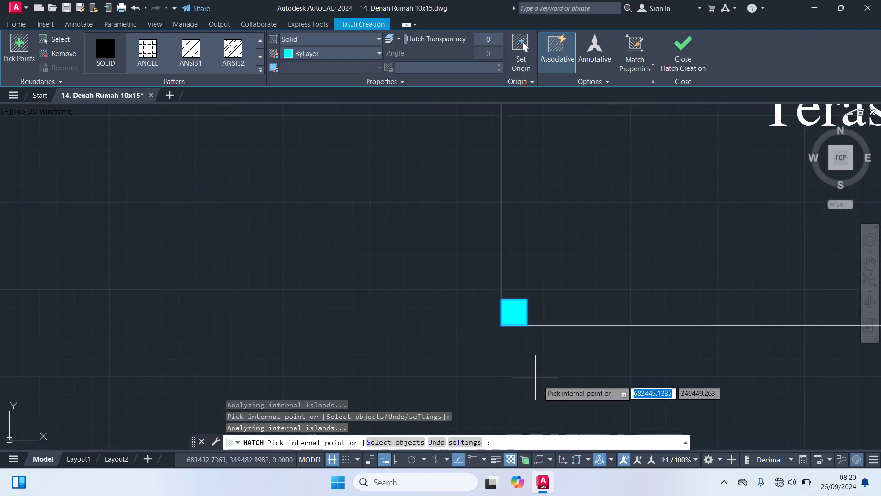
scroll(528, 360, down, 4)
middle_drag(650, 396, 569, 355)
scroll(569, 355, up, 5)
click(599, 347)
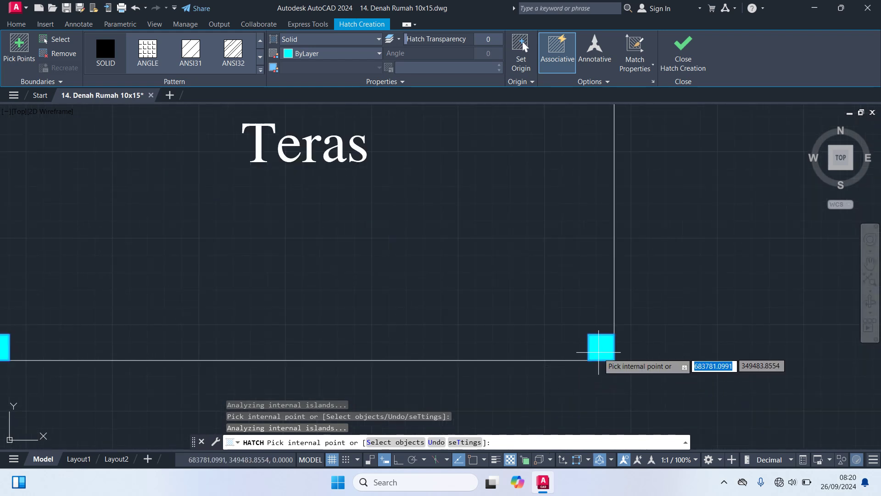
- Fill the columns beside the entrance, at Teras' upper-right and Ruang Tamu's lower-left, ending the hatch
scroll(578, 413, down, 8)
scroll(666, 359, up, 5)
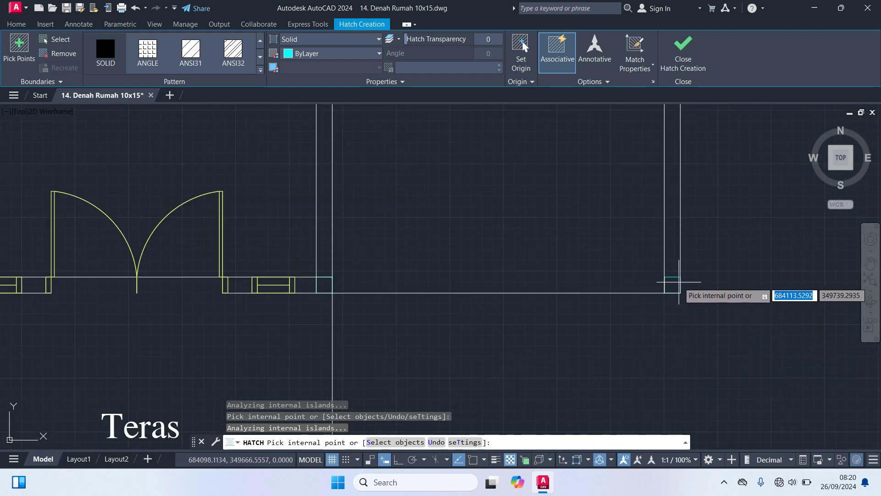
click(673, 285)
click(324, 284)
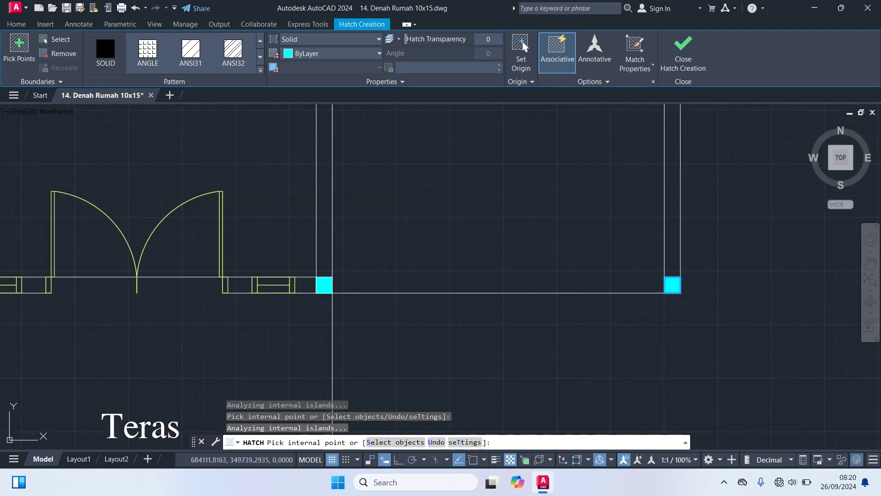
scroll(470, 375, down, 3)
scroll(471, 375, down, 2)
scroll(330, 358, up, 4)
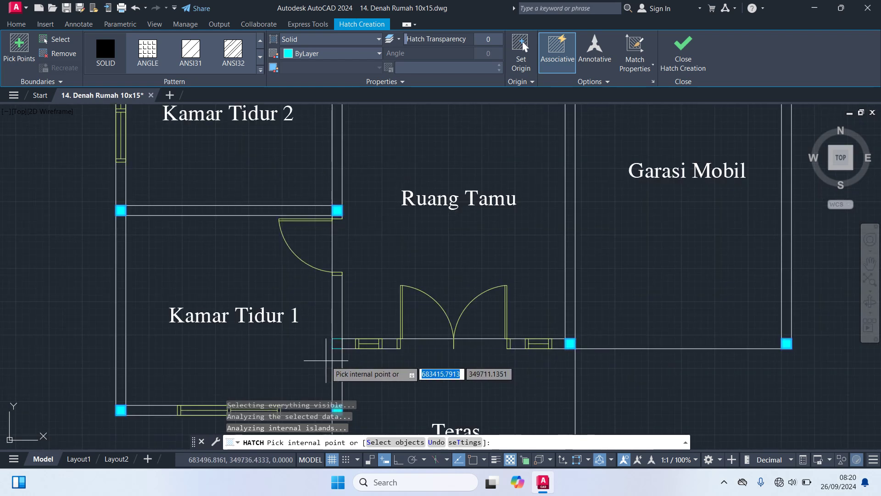
click(323, 355)
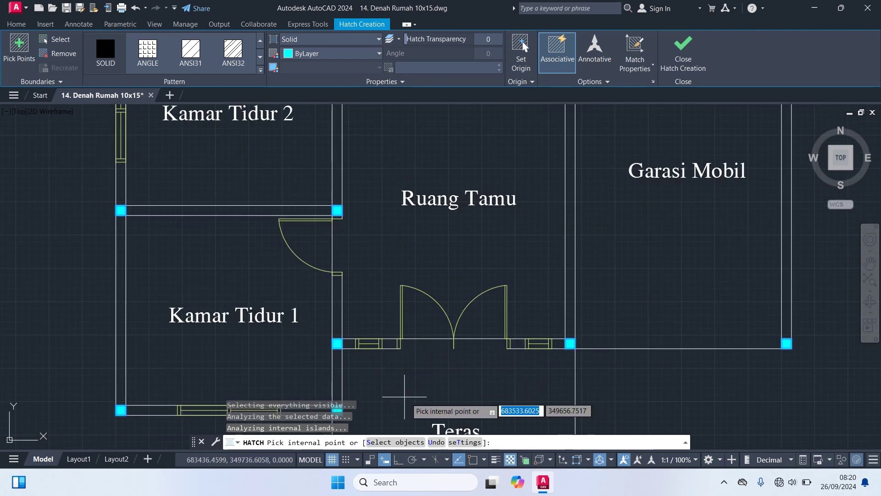
scroll(408, 398, down, 5)
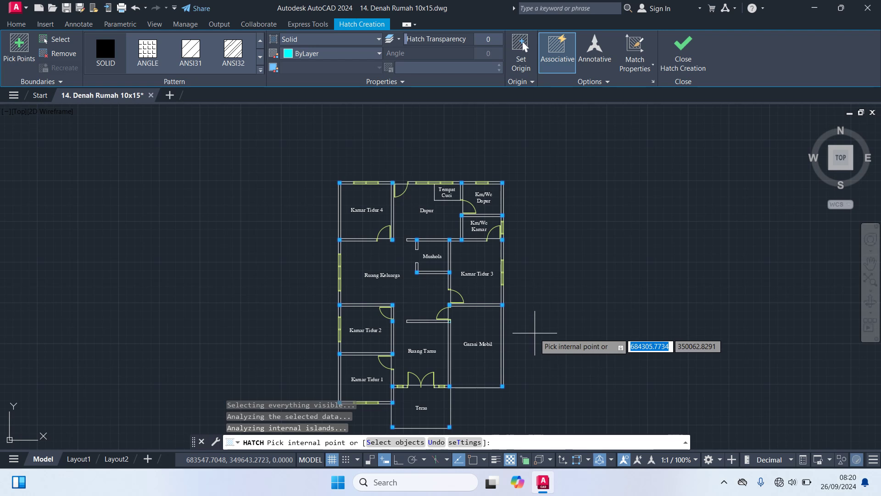
middle_drag(536, 333, 540, 286)
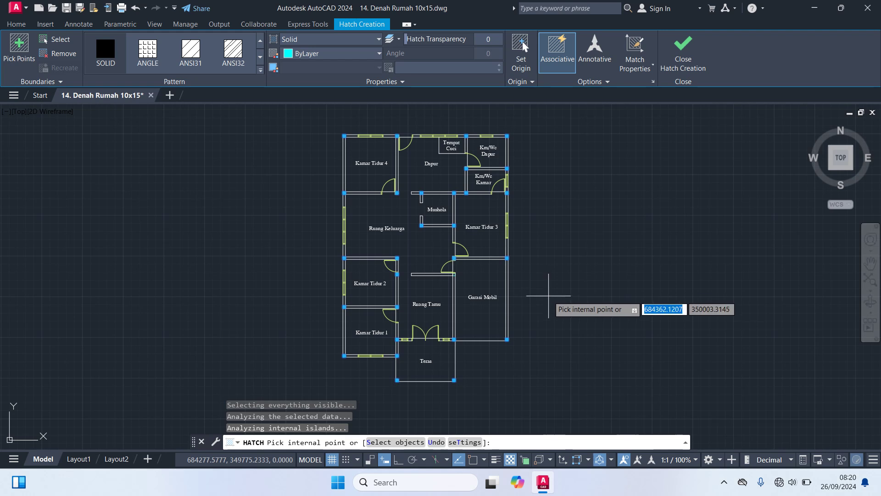
key(Return)
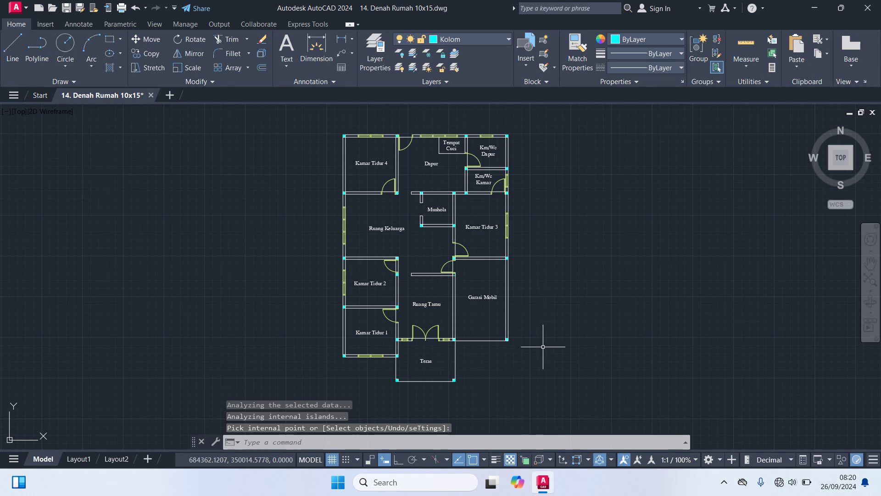
- Pick Dinding from the Layer dropdown to make it the current layer
scroll(431, 277, up, 2)
middle_drag(426, 237, 435, 349)
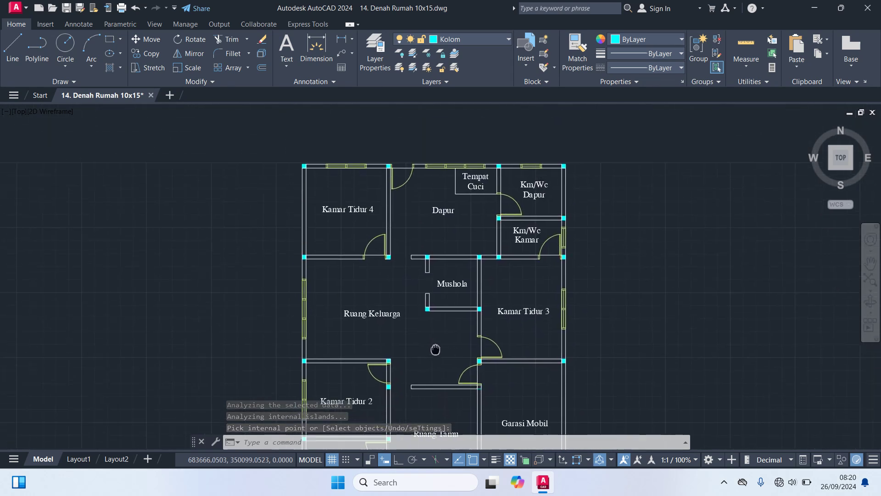
scroll(418, 231, up, 3)
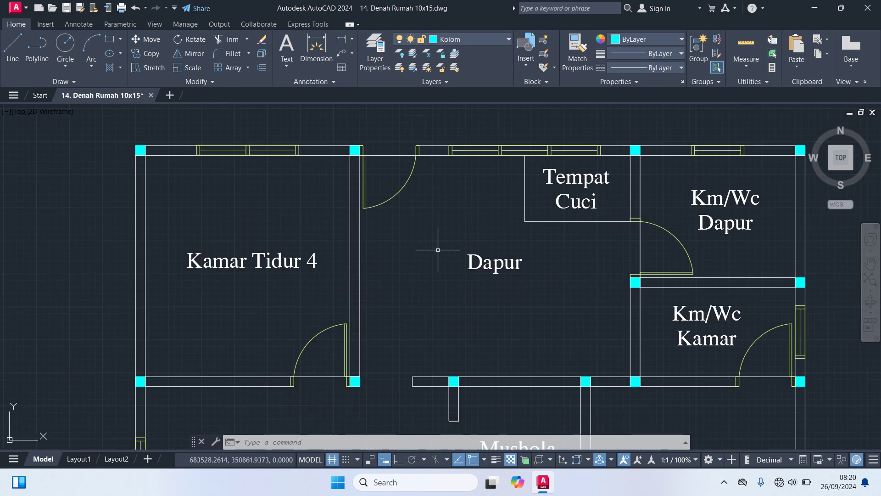
scroll(438, 249, down, 2)
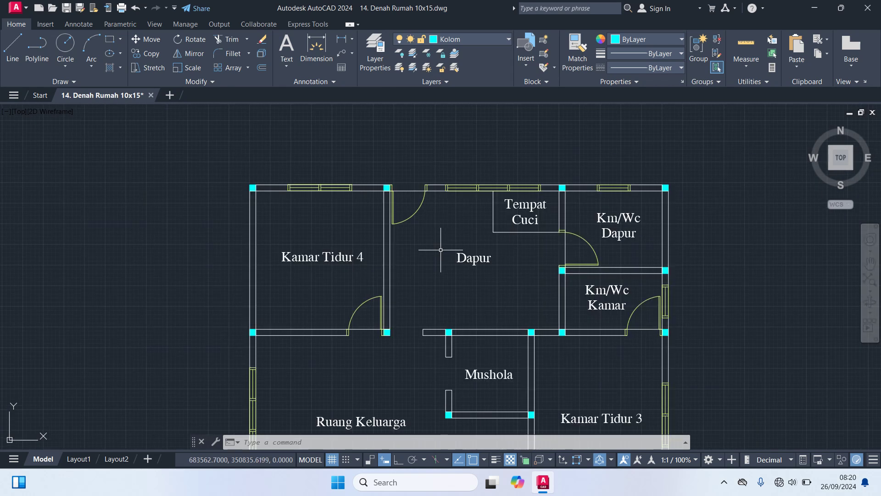
click(470, 41)
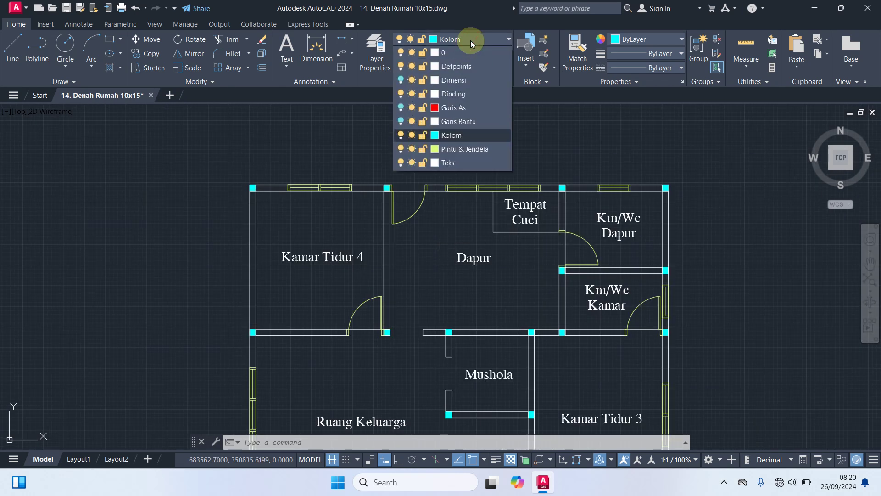
click(450, 93)
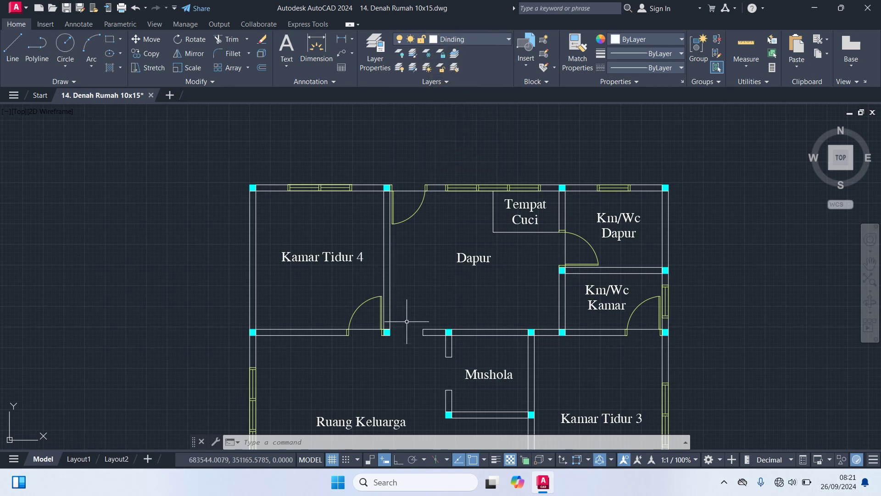
text(H)
key(Return)
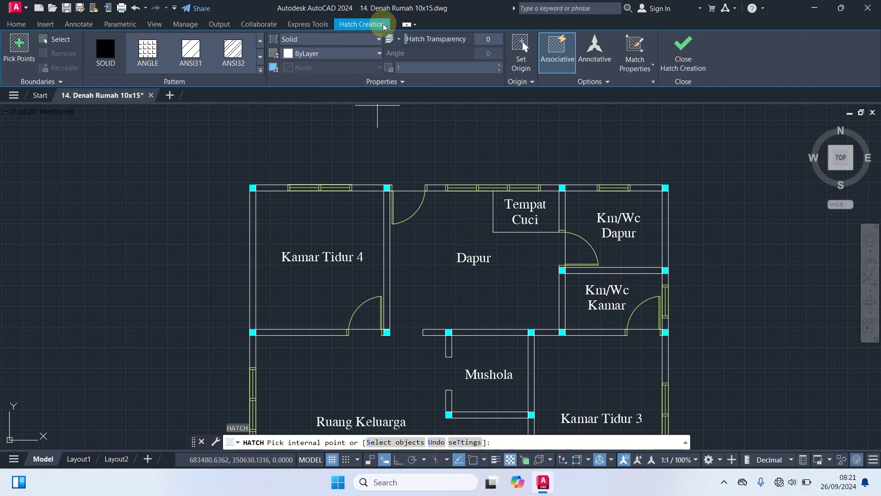
- Set the wall hatch pattern to ANSI32
click(233, 50)
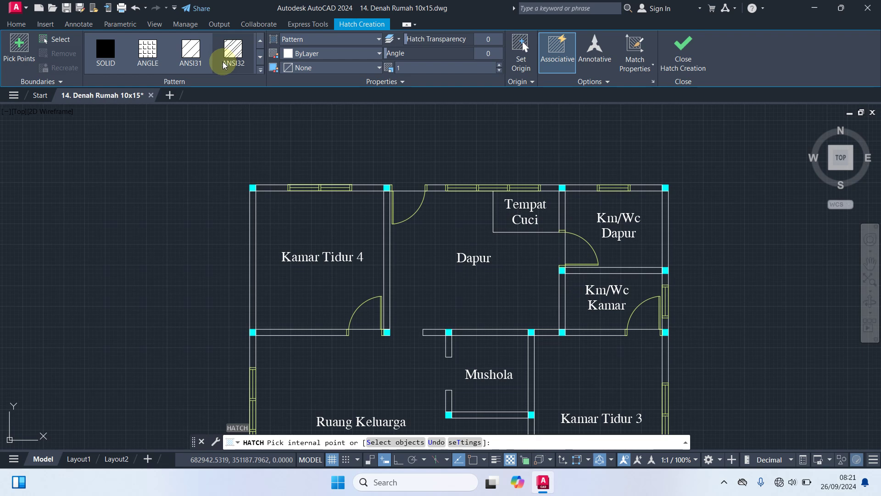
click(260, 70)
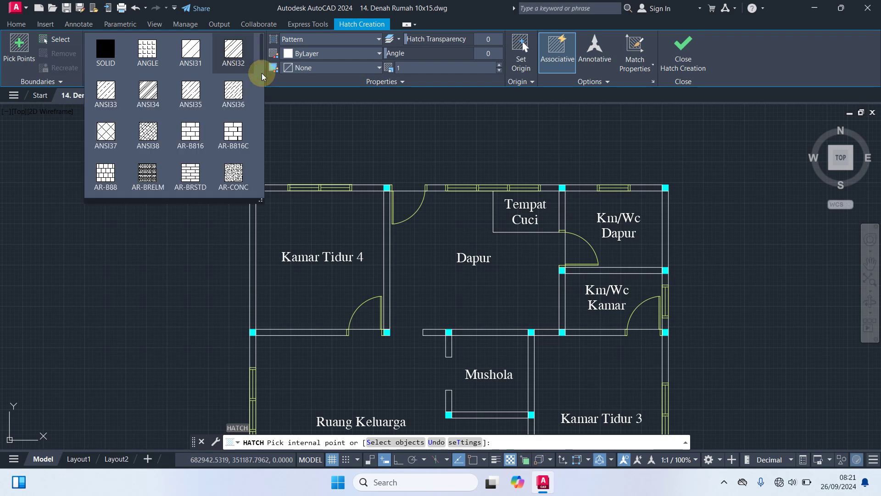
mouse_move(264, 56)
mouse_down()
mouse_move(270, 92)
mouse_move(257, 169)
mouse_move(247, 63)
mouse_up()
scroll(247, 63, up, 1)
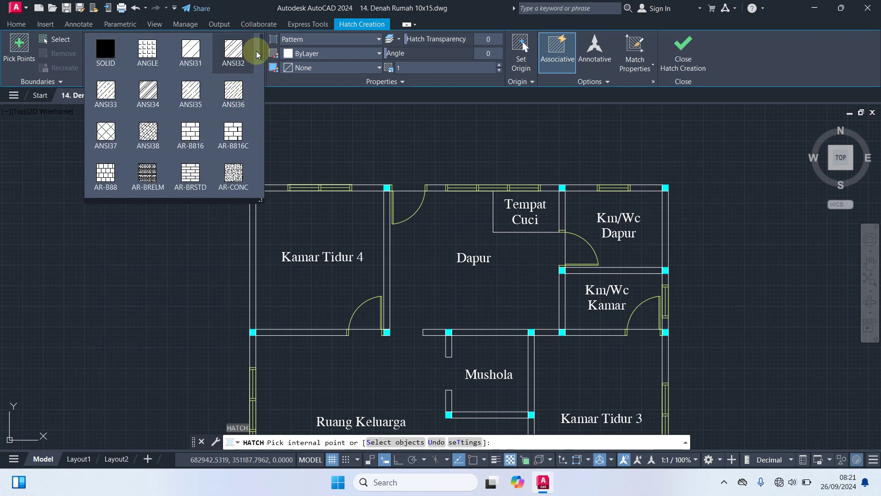
click(232, 58)
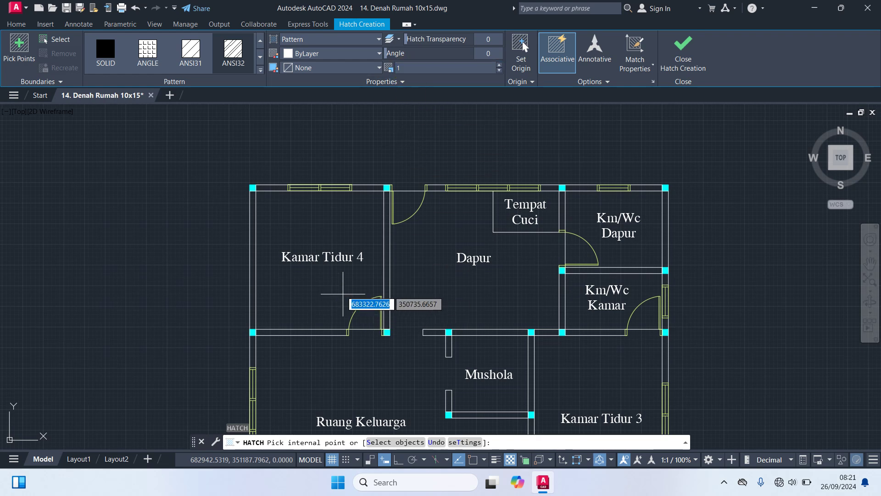
- Hatch Kamar Tidur 4's top, left, right and bottom walls
scroll(268, 202, up, 2)
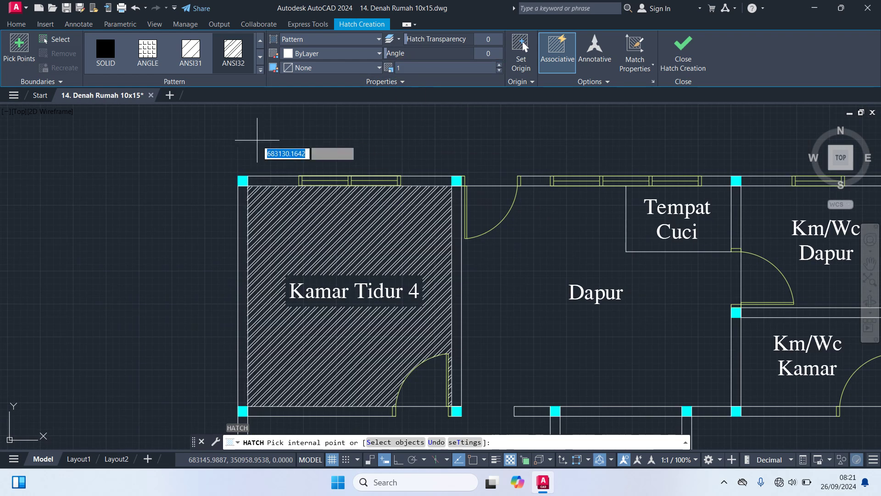
scroll(256, 143, down, 2)
scroll(230, 148, up, 2)
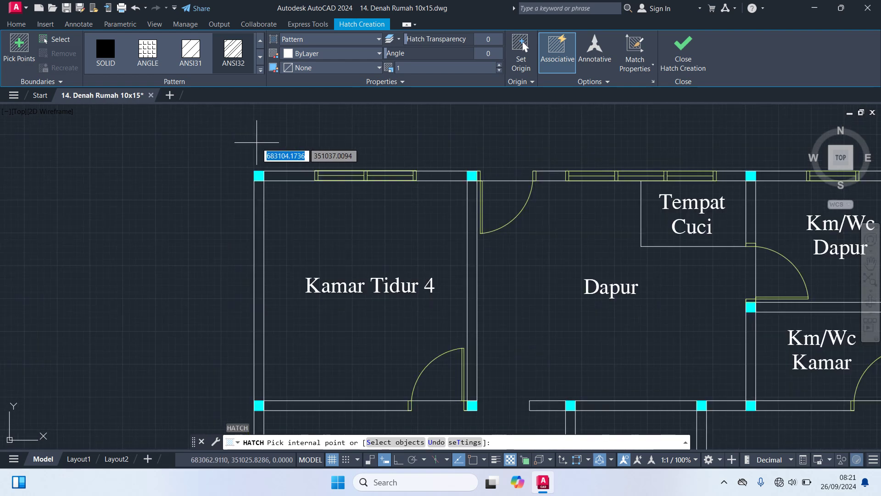
scroll(256, 142, up, 2)
click(303, 198)
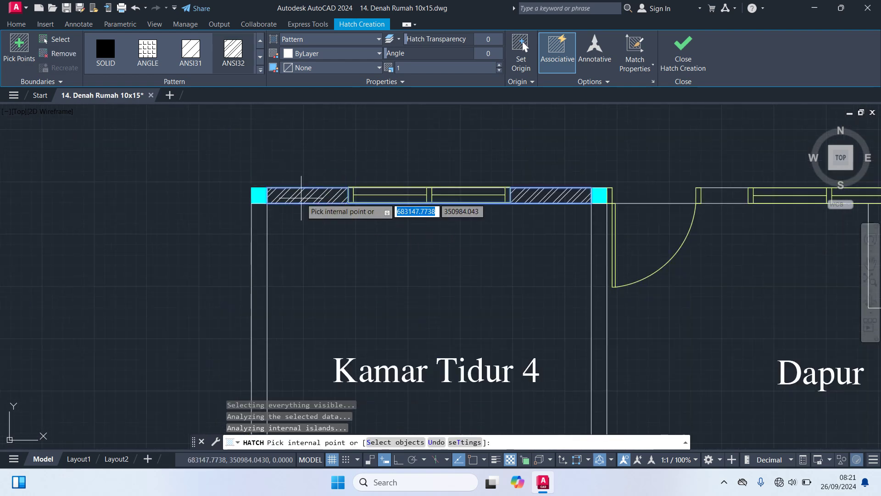
mouse_move(432, 299)
middle_down()
mouse_move(466, 255)
mouse_move(467, 199)
middle_up()
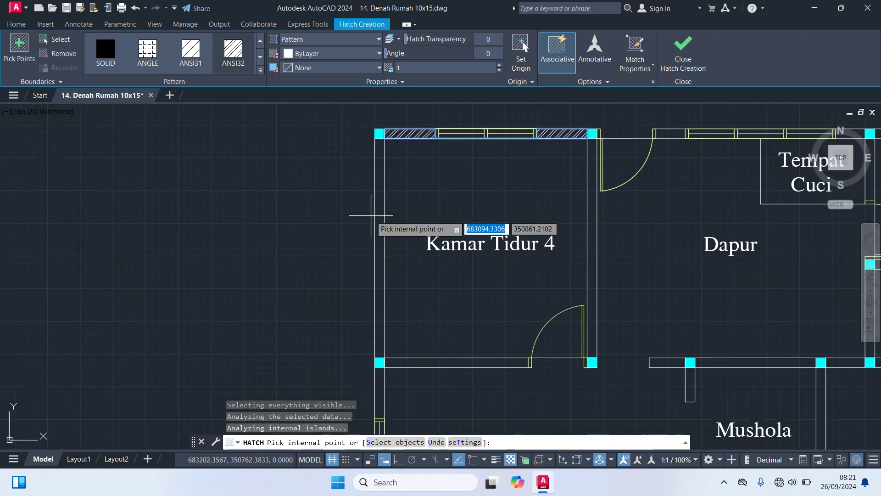
click(378, 201)
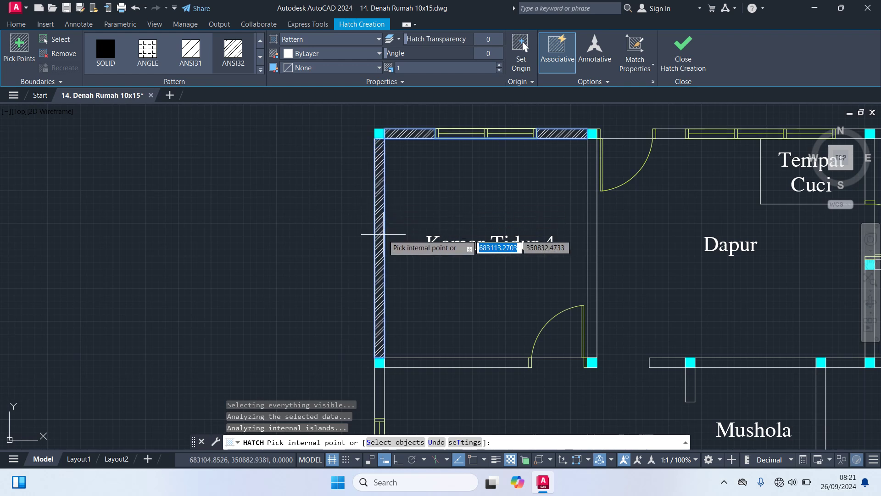
click(591, 247)
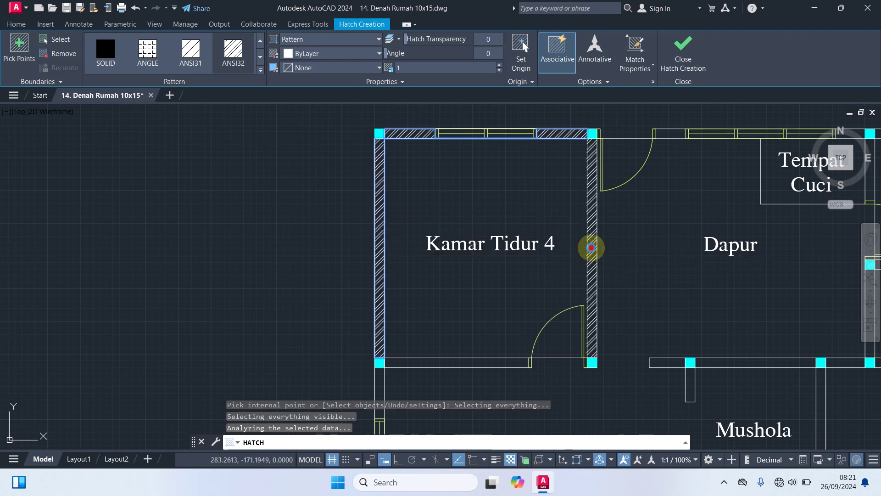
click(509, 363)
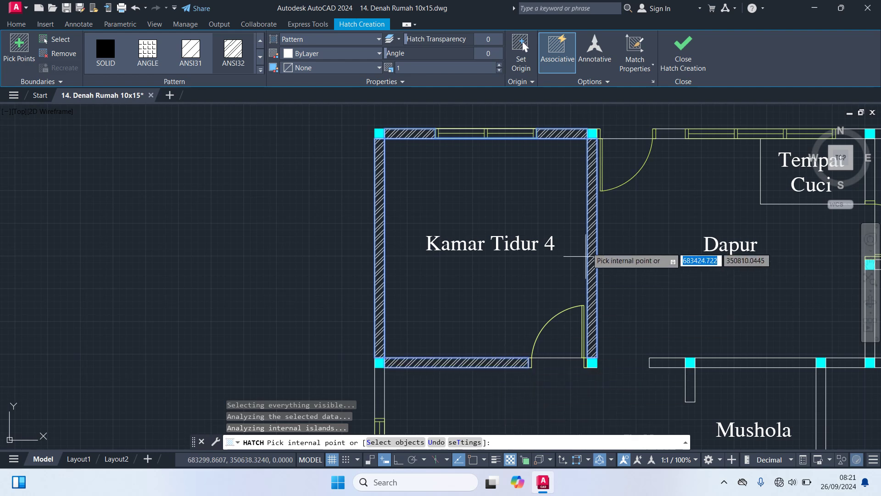
- Hatch the top wall segments around Tempat Cuci and above Km/Wc Dapur
middle_drag(625, 243, 328, 425)
scroll(374, 344, up, 6)
click(346, 151)
scroll(413, 252, down, 4)
scroll(482, 262, down, 1)
middle_drag(482, 261, 223, 287)
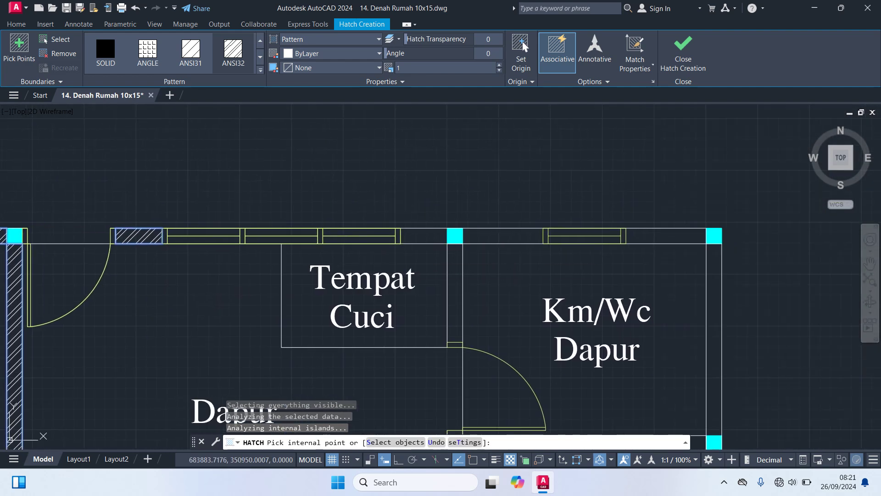
click(420, 237)
click(472, 277)
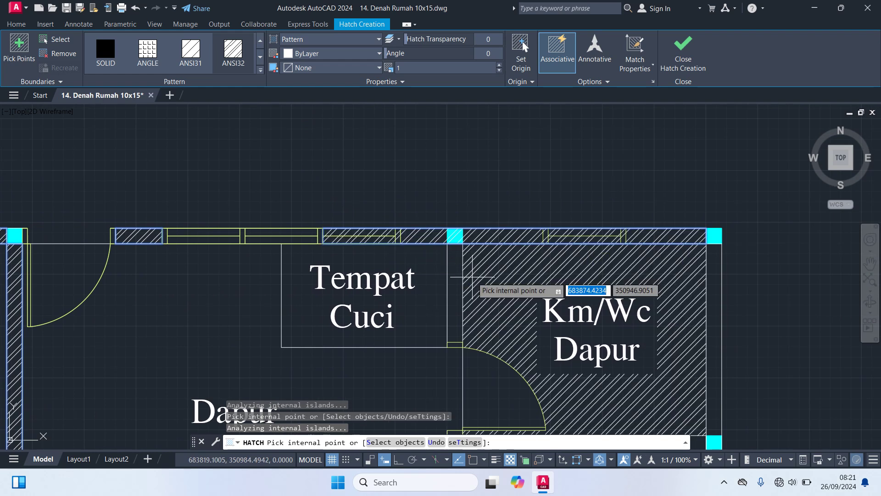
- Hatch the walls around Km/Wc Dapur, Tempat Cuci and Km/Wc Kamar
scroll(321, 323, down, 3)
scroll(363, 184, down, 1)
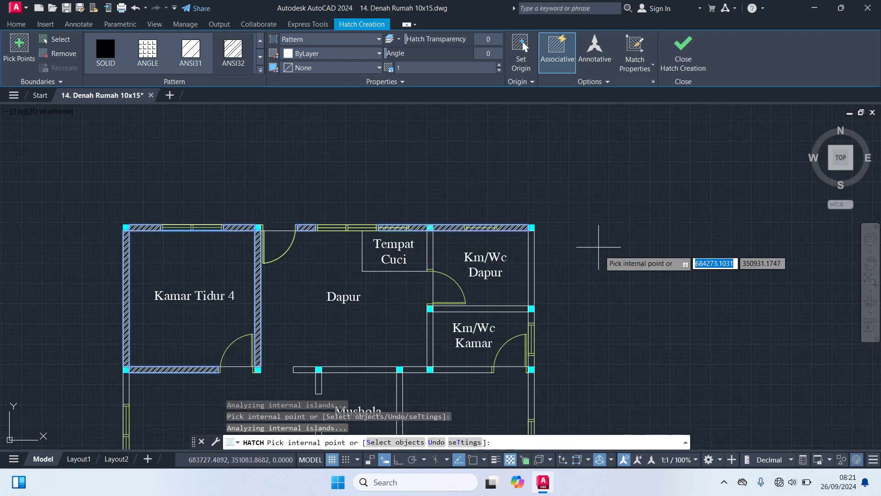
click(531, 277)
click(429, 254)
click(430, 353)
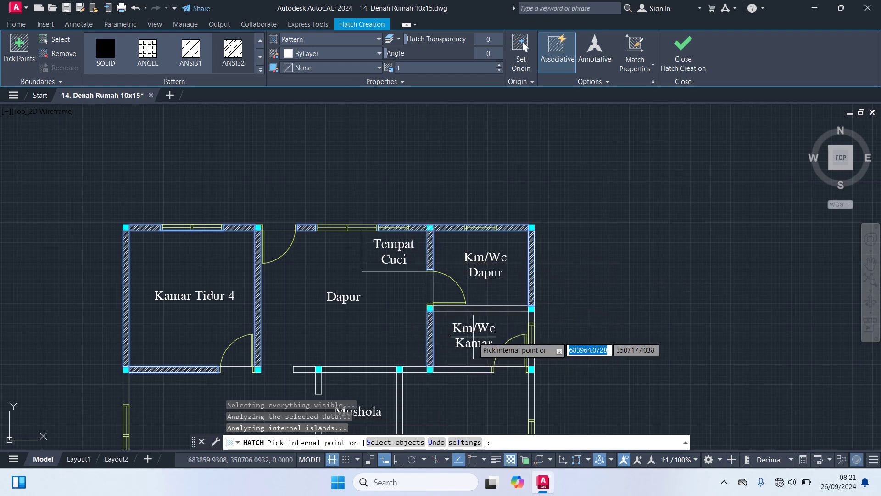
click(480, 309)
click(365, 369)
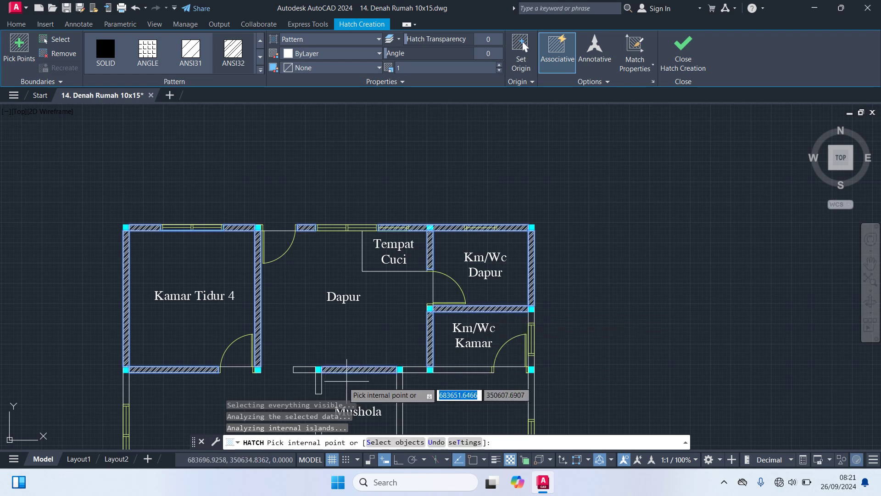
- Hatch the walls right of Mushola and below and beside Km/Wc Kamar
scroll(318, 373, up, 3)
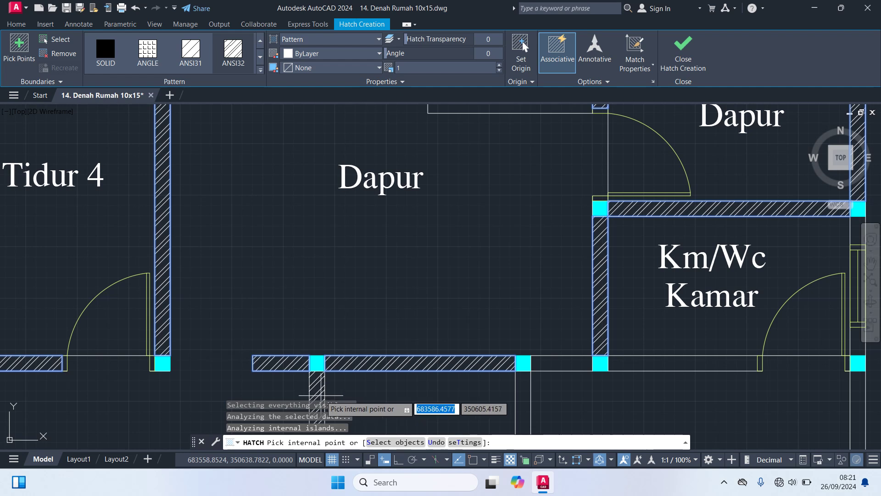
middle_drag(383, 399, 349, 267)
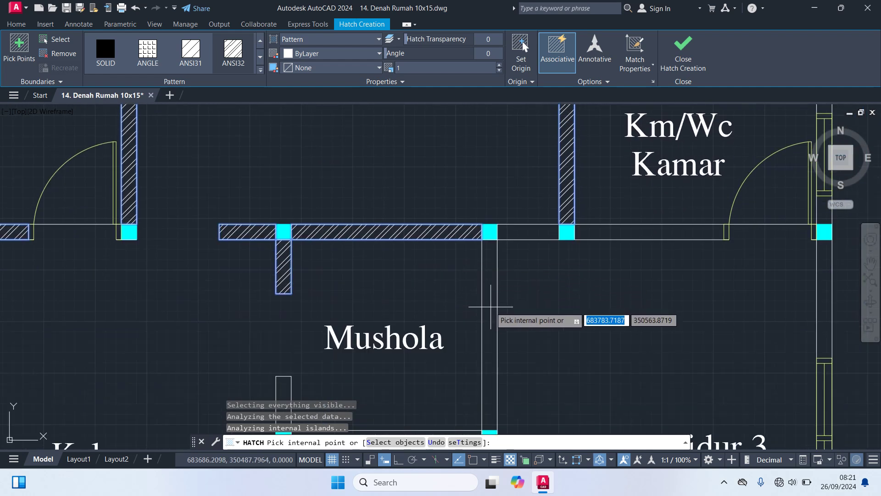
click(485, 302)
click(515, 233)
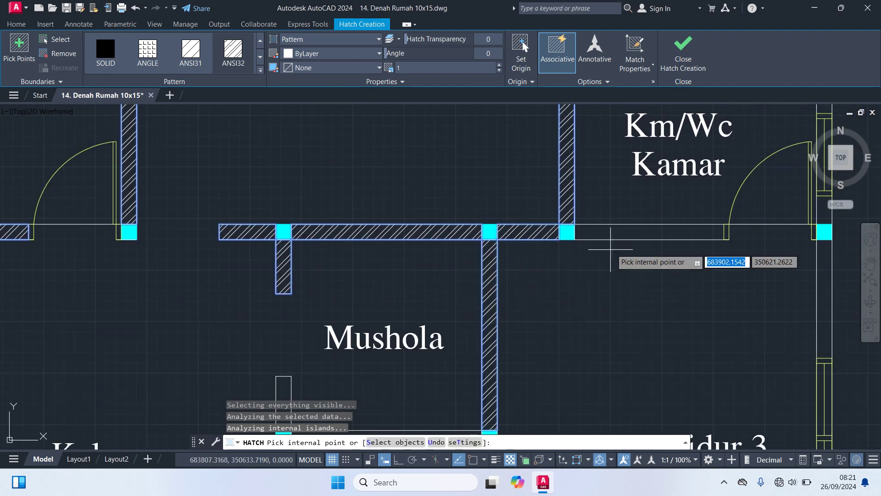
click(606, 231)
scroll(244, 296, down, 2)
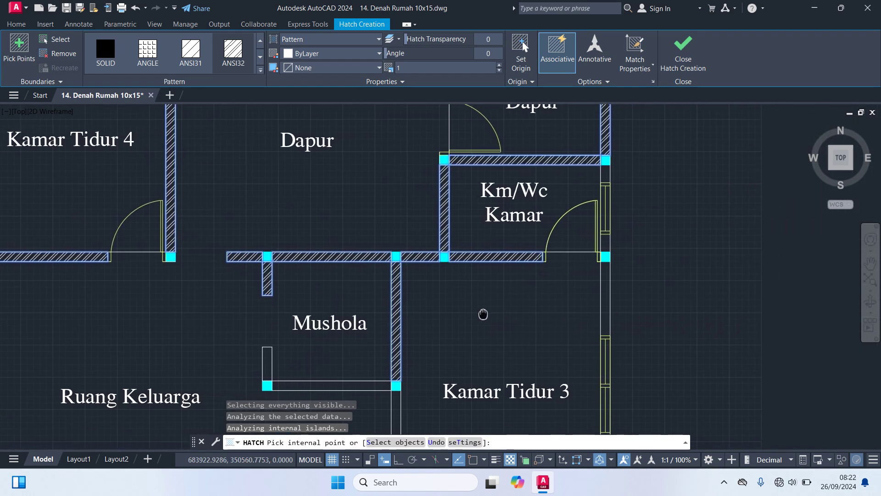
scroll(604, 174, up, 2)
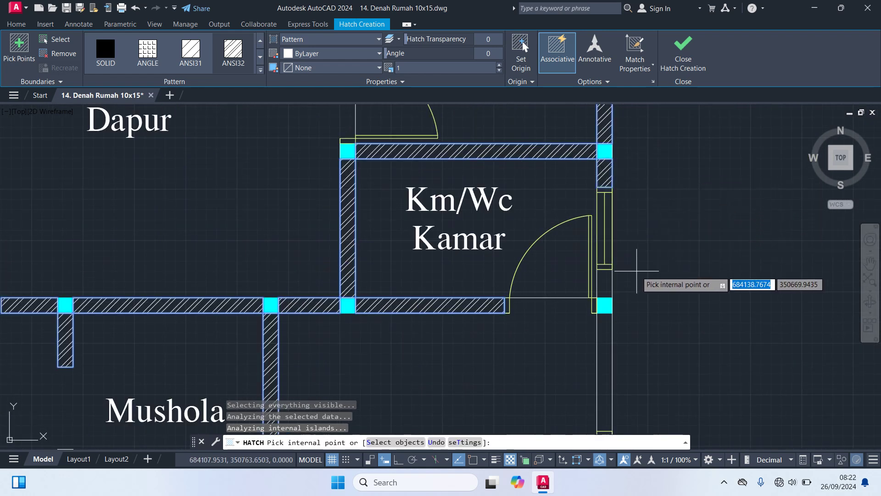
click(607, 284)
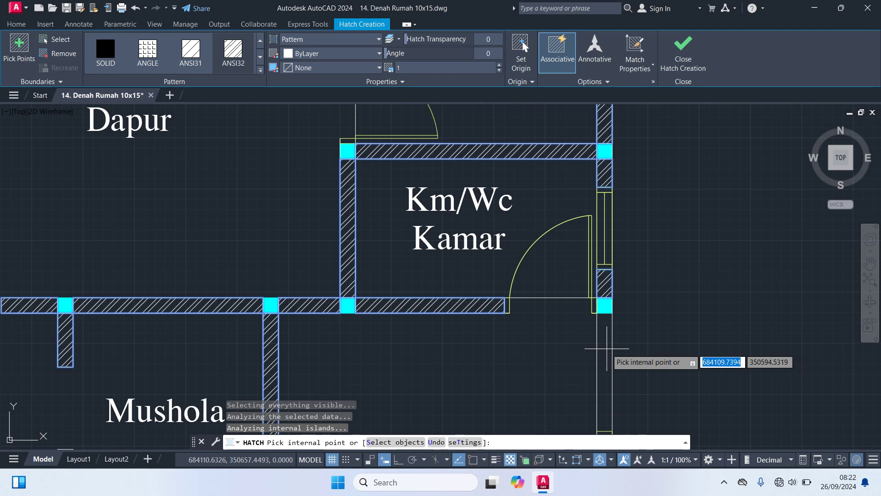
- Hatch Kamar Tidur 3's side walls, the walls below and left of Mushola, and the Garasi partition
scroll(614, 348, down, 5)
middle_drag(679, 368, 635, 222)
scroll(571, 255, up, 5)
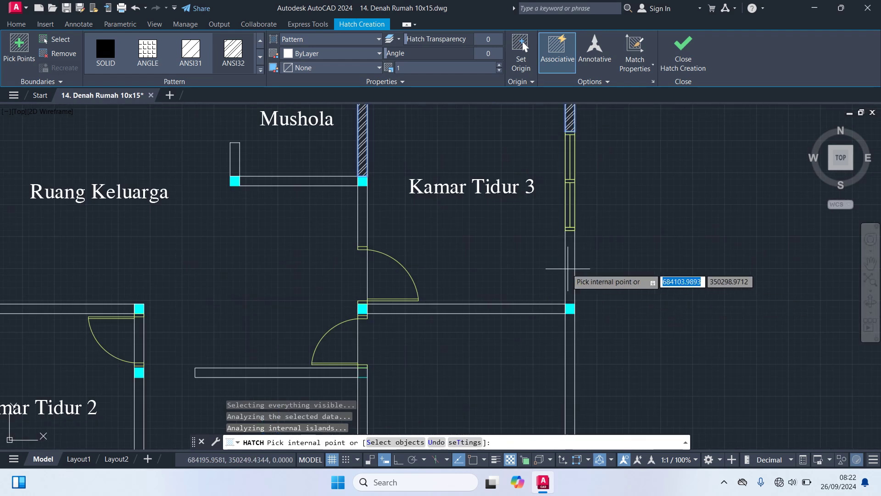
click(570, 268)
click(362, 227)
click(306, 180)
click(234, 165)
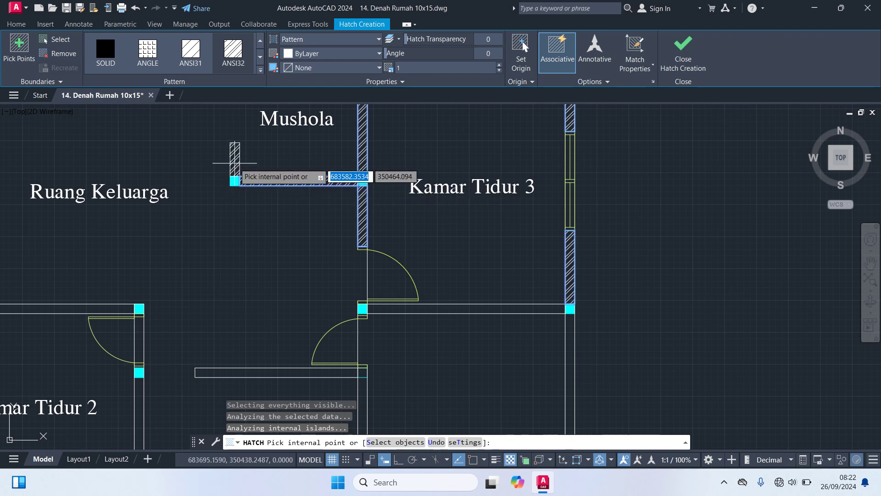
click(443, 306)
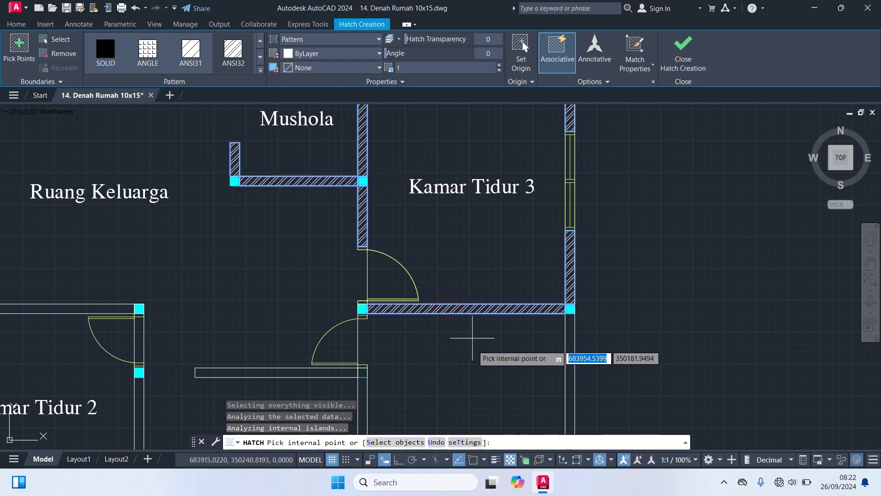
- Hatch the partition above Ruang Tamu and Kamar Tidur 2's top and left walls
scroll(472, 338, down, 2)
middle_drag(387, 331, 415, 257)
scroll(415, 257, up, 2)
click(393, 256)
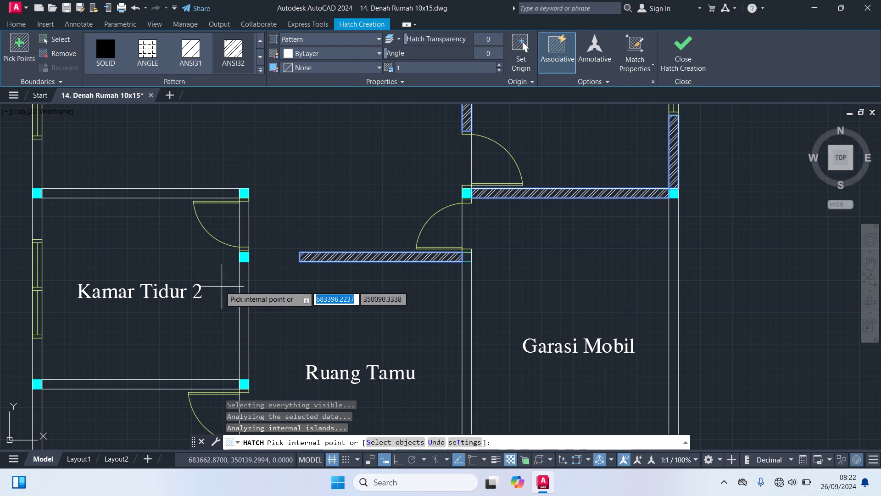
click(155, 195)
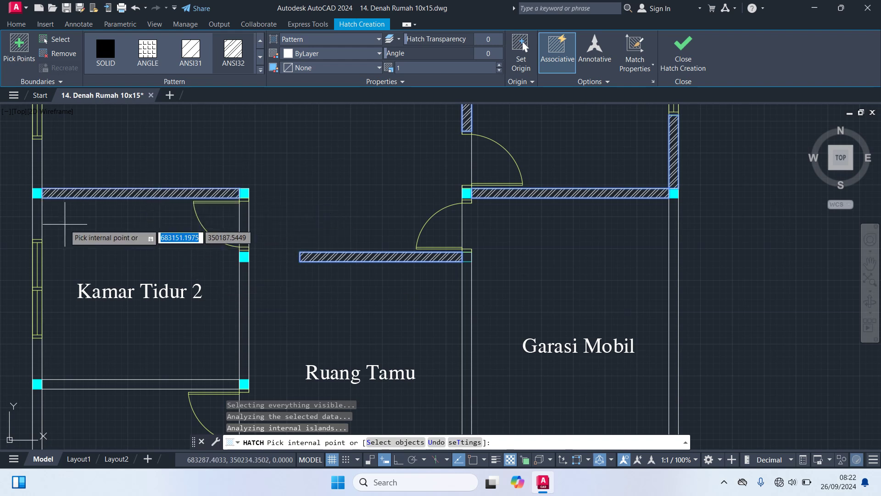
click(39, 222)
click(37, 163)
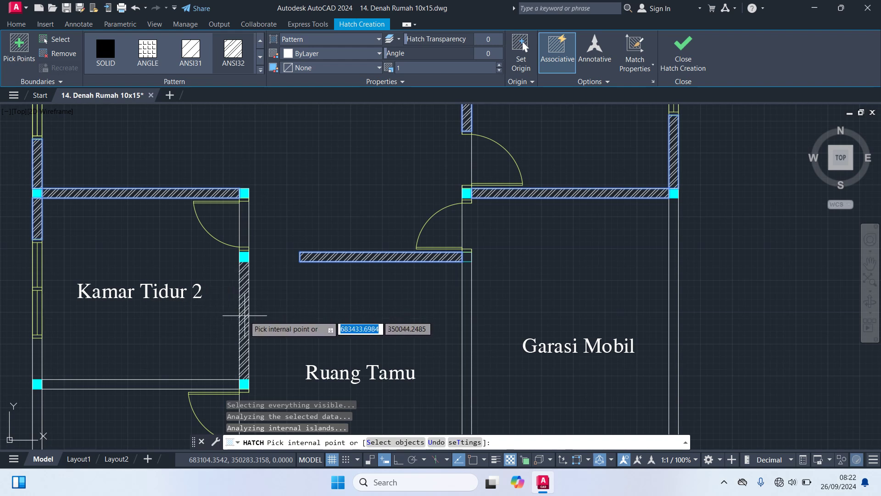
click(37, 354)
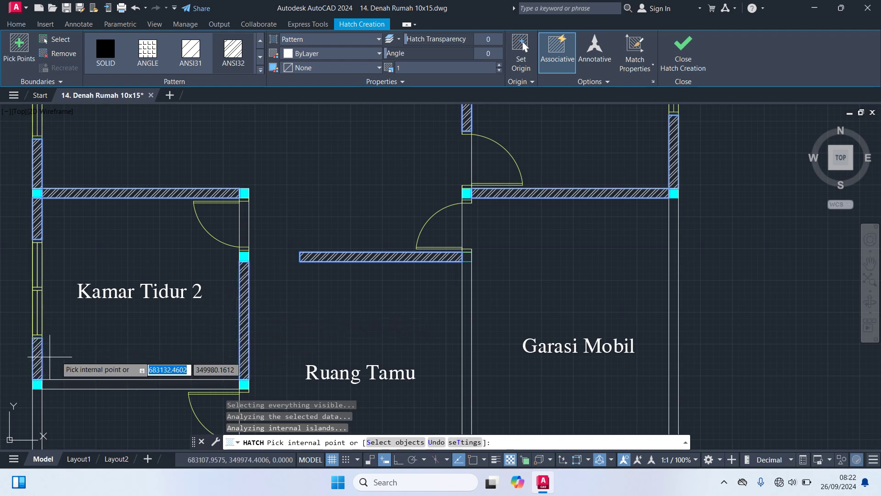
scroll(295, 375, down, 2)
middle_drag(295, 375, 315, 234)
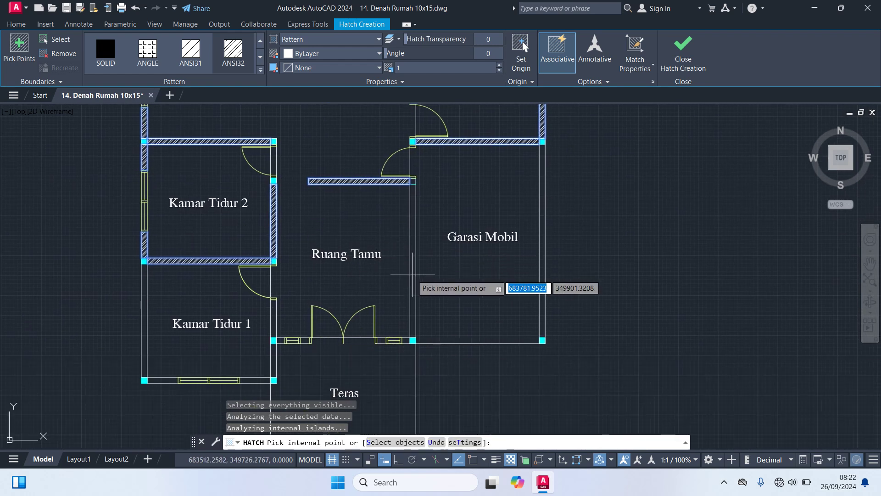
- Hatch Garasi Mobil's right wall, Kamar Tidur 1's bottom wall and three wall pieces by the front doors
click(543, 310)
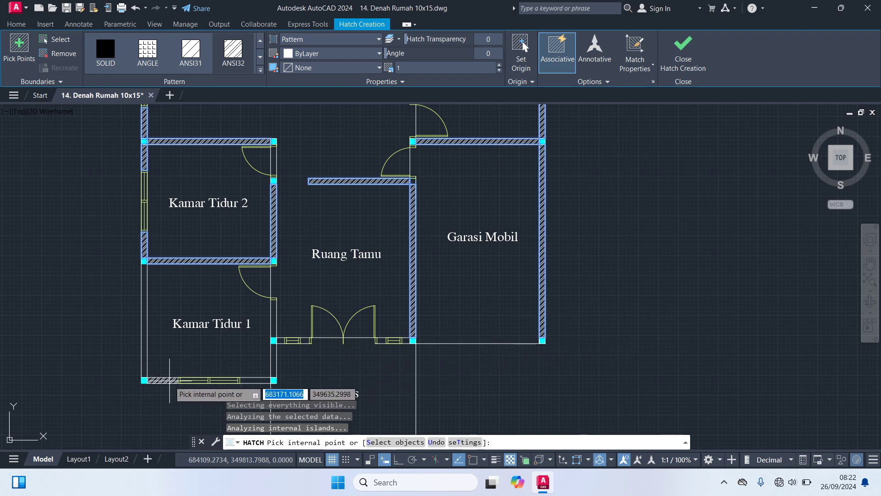
click(254, 380)
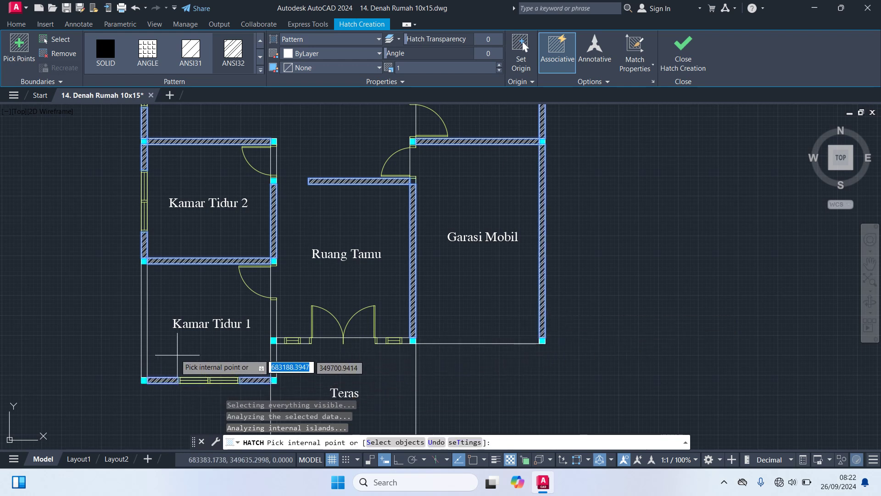
scroll(289, 341, up, 5)
click(351, 338)
click(661, 337)
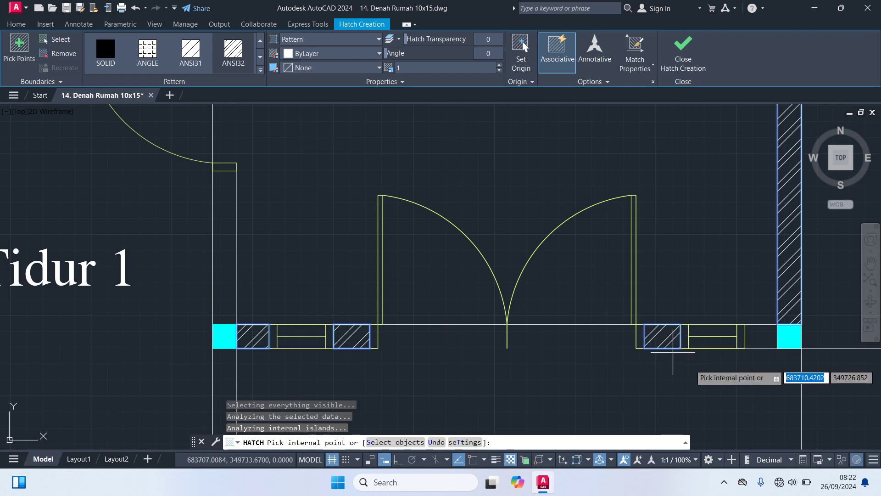
click(757, 337)
- Pan around the plan to check the wall hatching, then end the hatch command
scroll(592, 360, down, 5)
scroll(541, 236, up, 2)
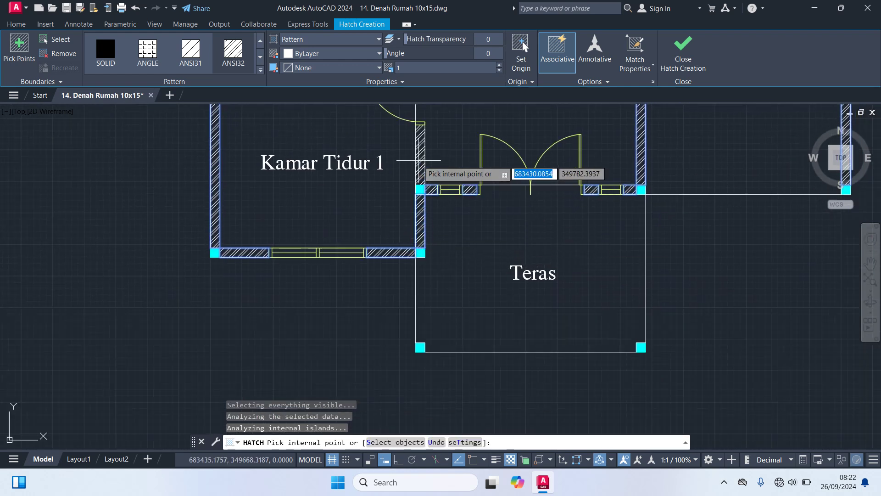
scroll(463, 250, down, 4)
middle_drag(561, 286, 539, 400)
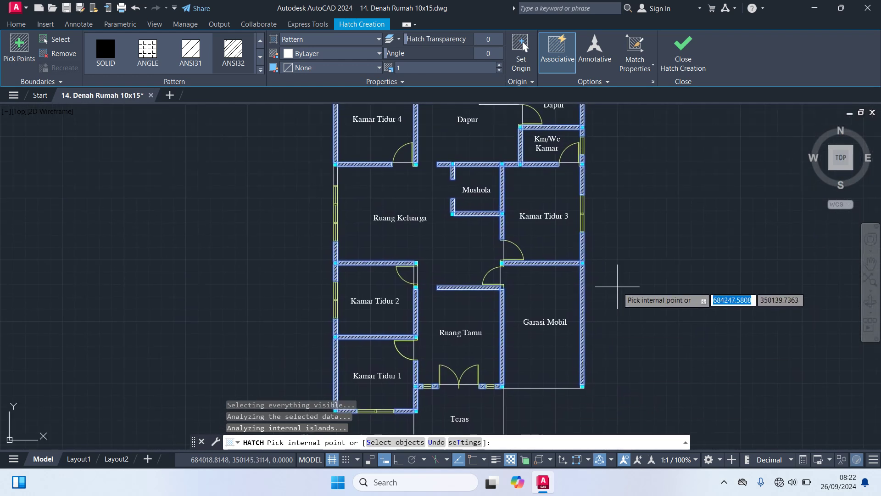
middle_drag(622, 295, 621, 346)
scroll(342, 229, up, 4)
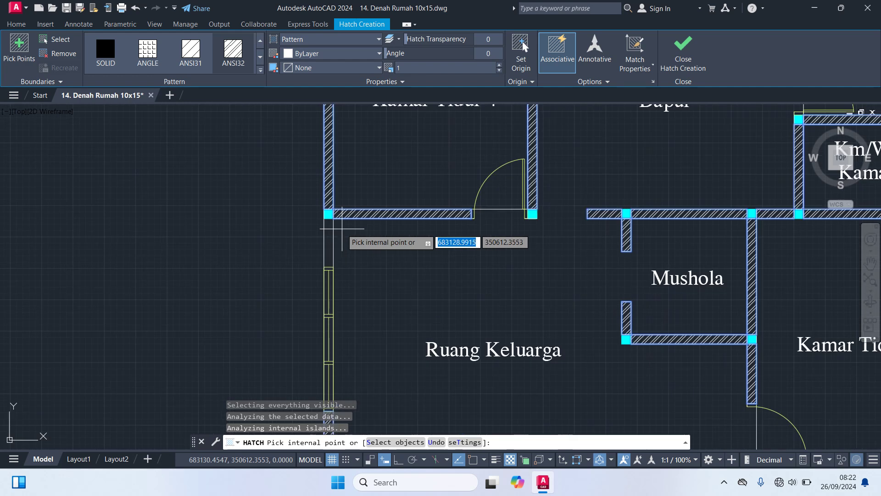
scroll(394, 271, down, 4)
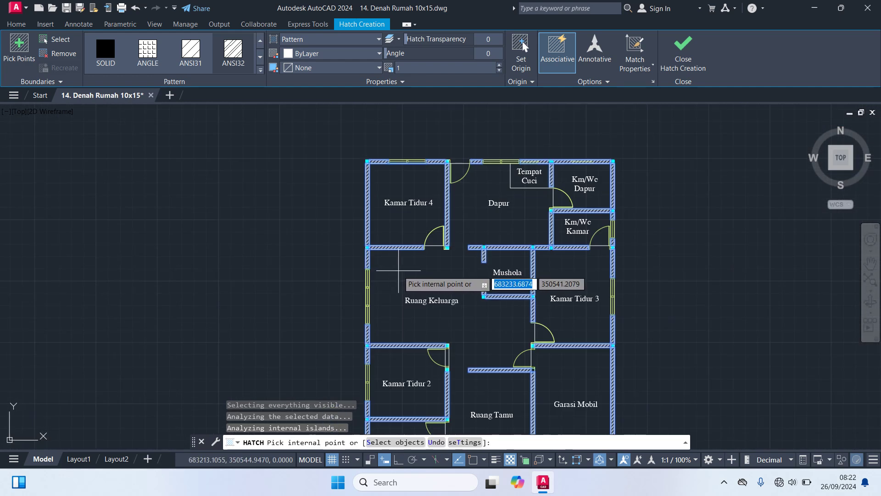
click(599, 316)
middle_drag(599, 316, 580, 225)
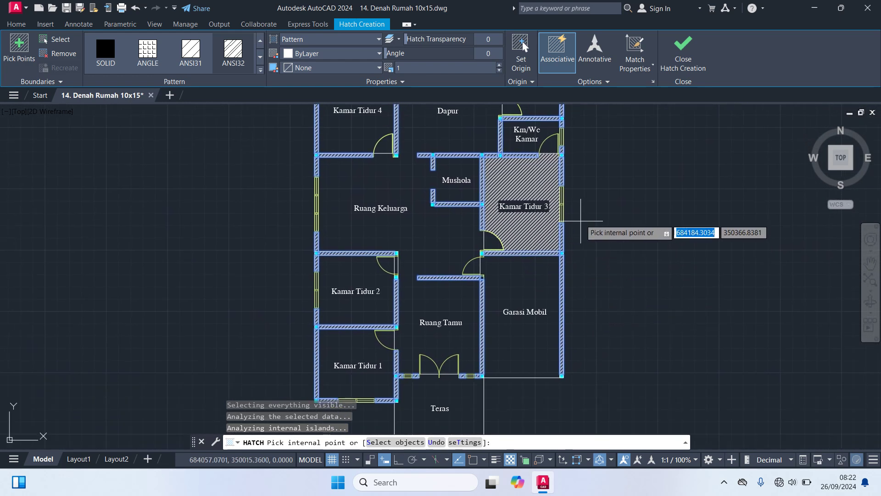
scroll(582, 212, down, 2)
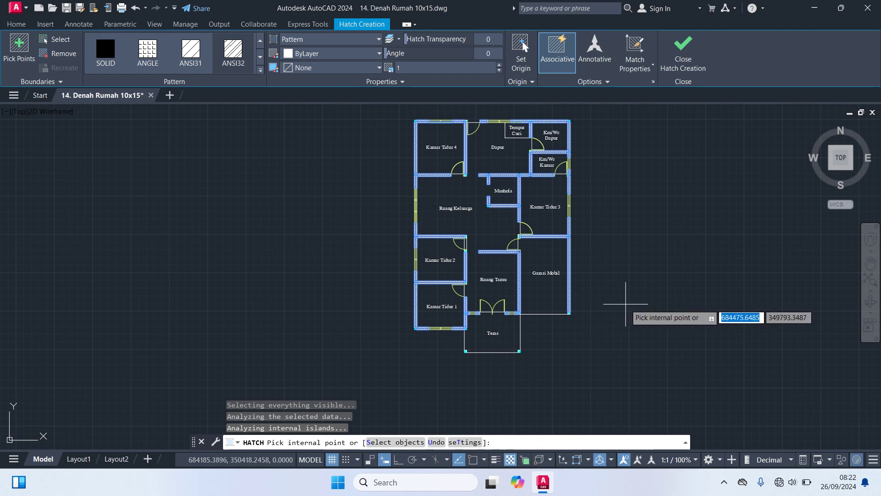
key(Return)
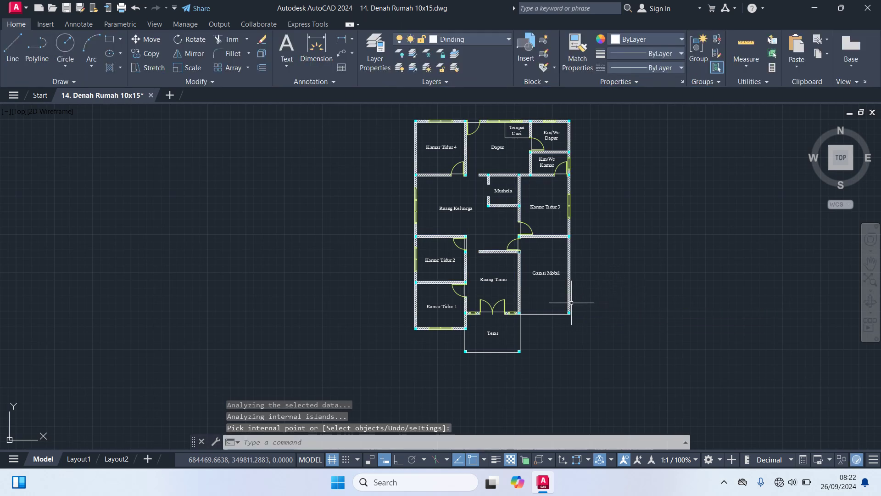
- Trim the stray hatch off the top wall above Tempat Cuci using TRIM
scroll(455, 246, up, 4)
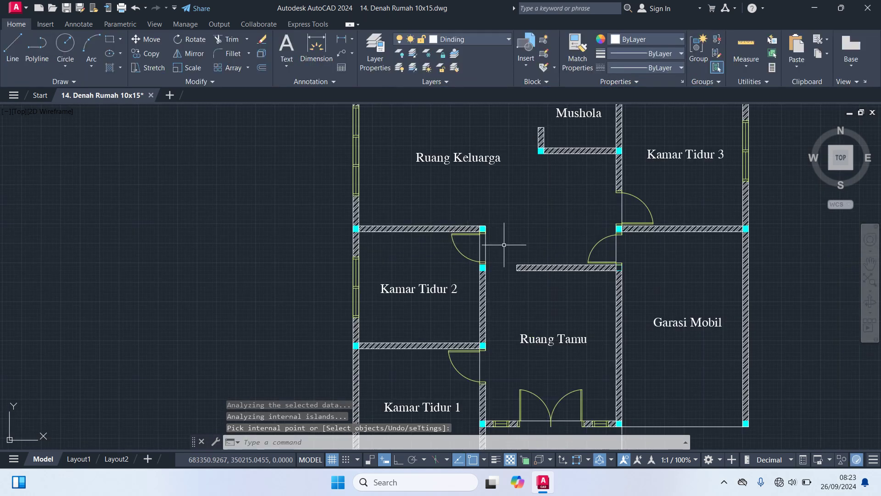
scroll(505, 244, up, 2)
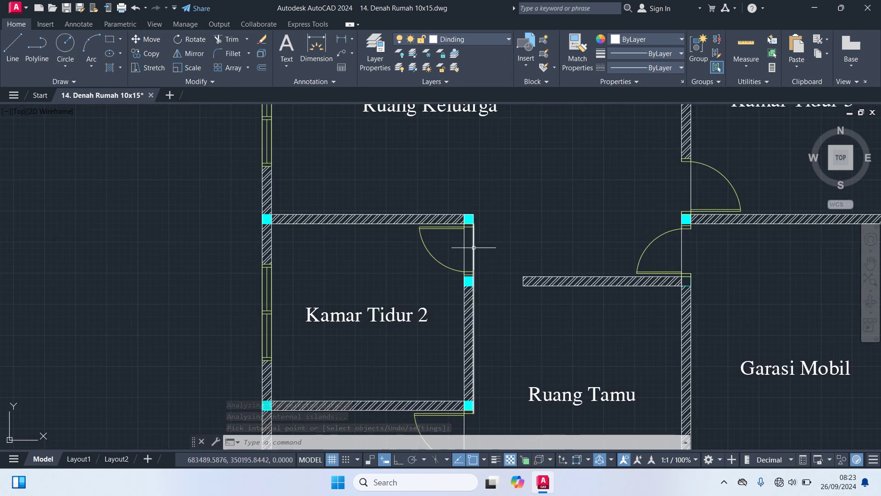
text(tr)
key(Return)
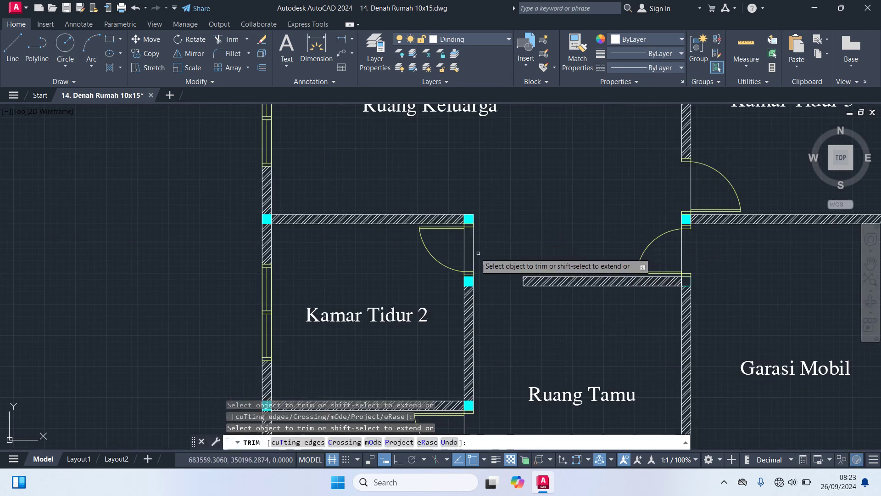
scroll(510, 260, down, 4)
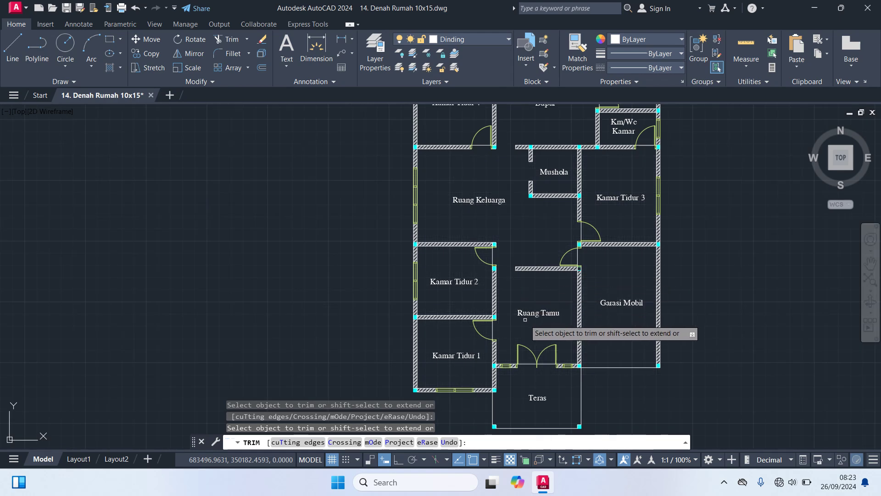
scroll(620, 271, down, 1)
middle_drag(689, 214, 700, 280)
scroll(642, 242, up, 6)
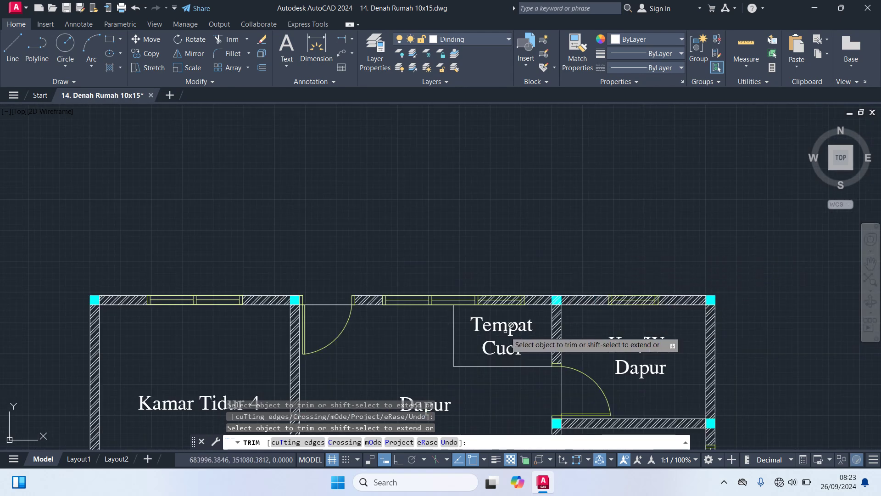
scroll(511, 325, up, 2)
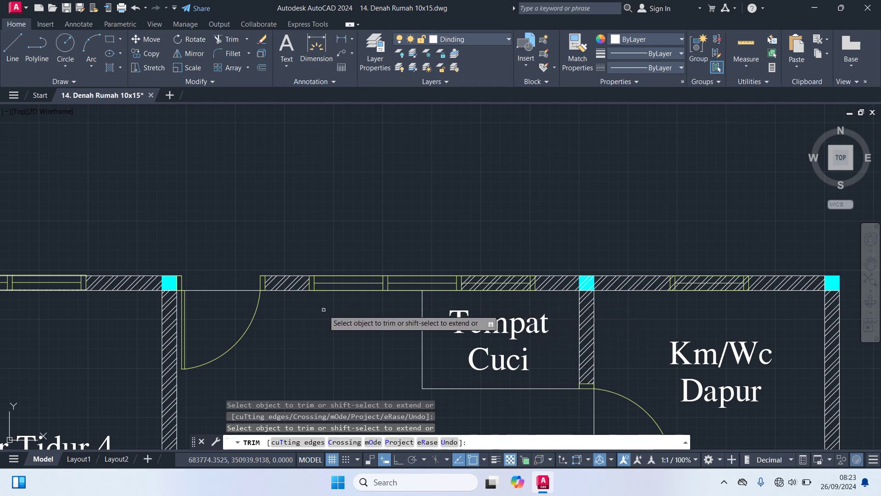
scroll(512, 301, up, 3)
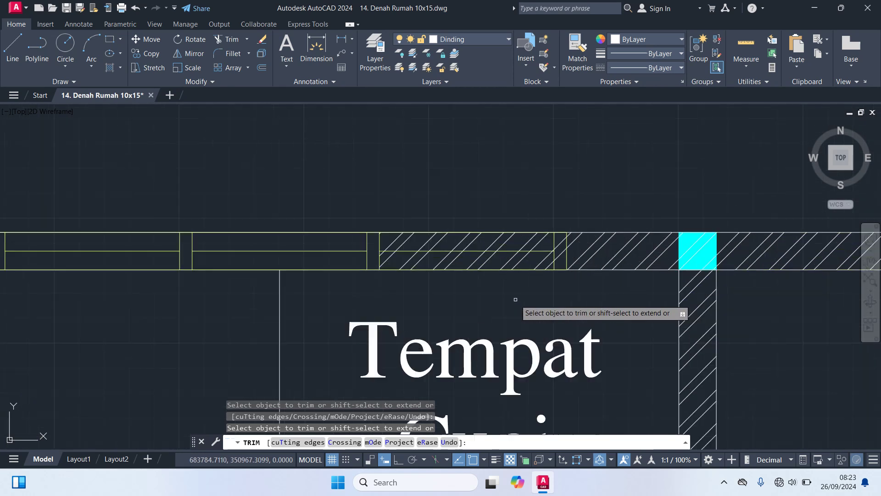
click(486, 260)
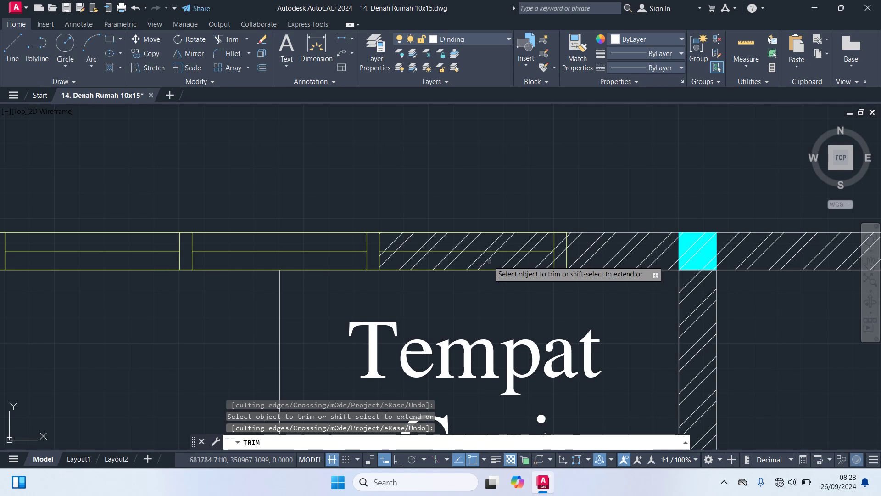
click(487, 259)
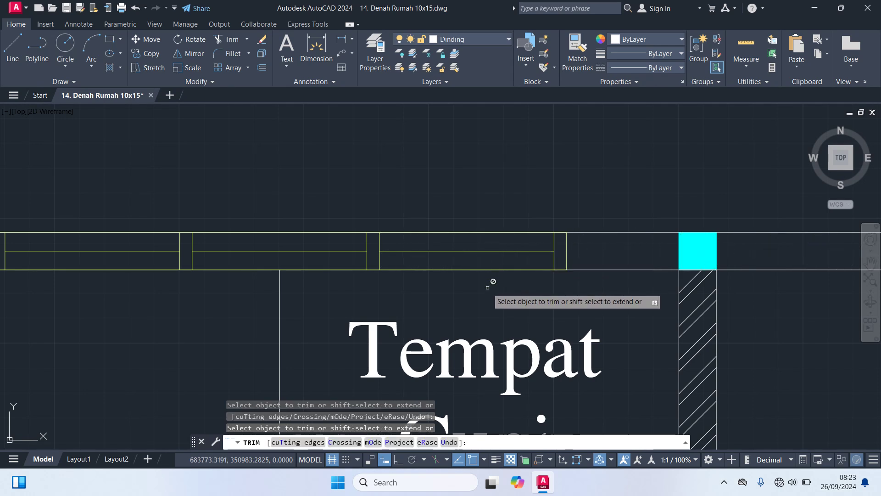
- Pan back out to show the whole floor plan
scroll(492, 298, down, 1)
scroll(492, 299, down, 1)
key(Escape)
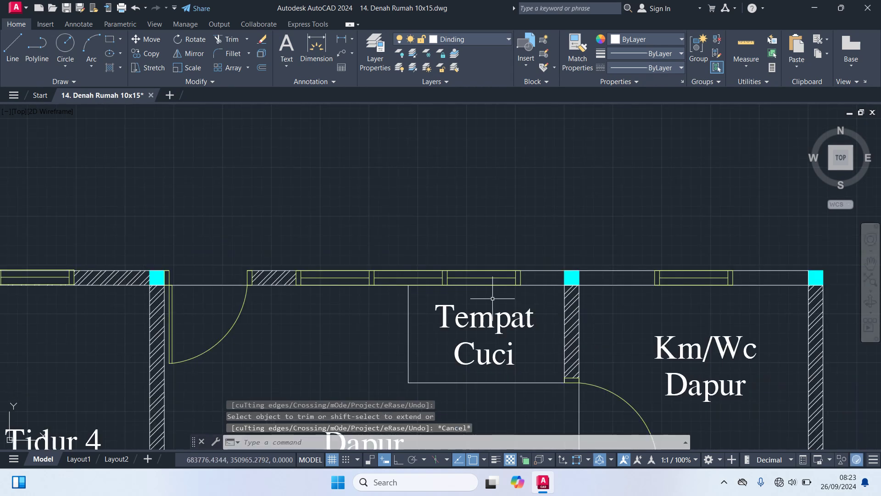
scroll(493, 298, down, 4)
middle_drag(521, 255, 501, 186)
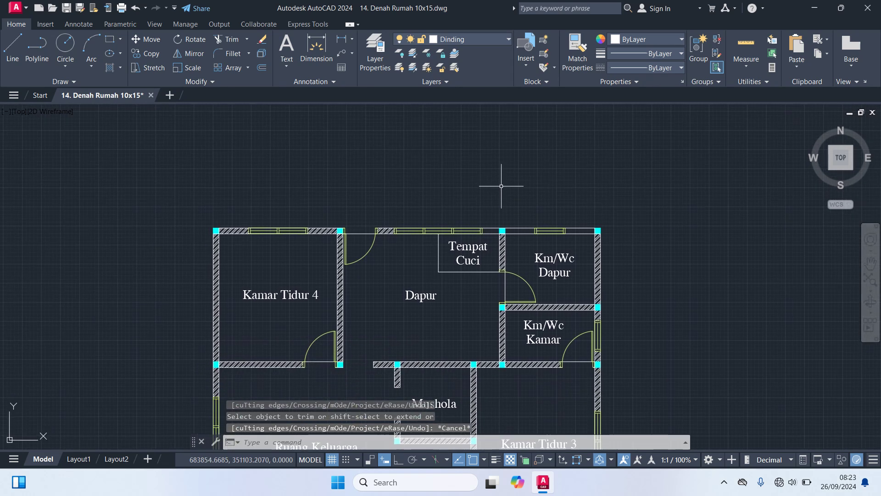
text(h)
key(Return)
- Hatch the top wall piece beside the column with the ANSI32 diagonal pattern
click(231, 56)
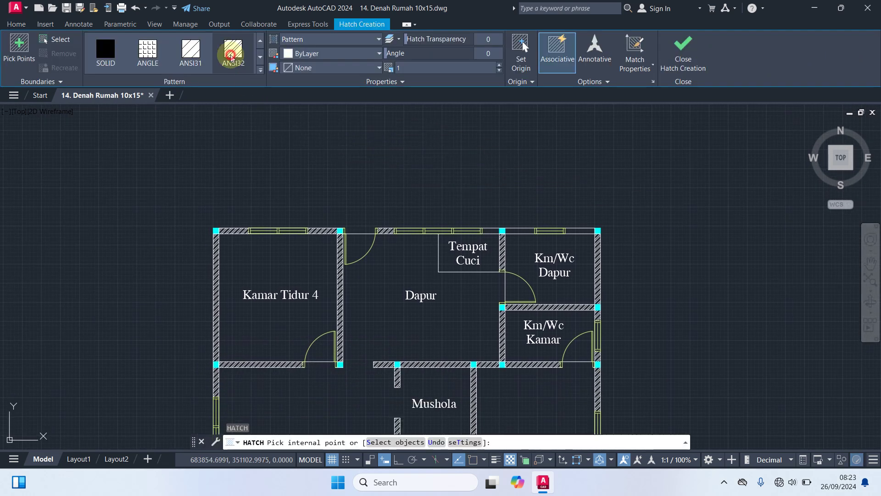
scroll(537, 264, up, 2)
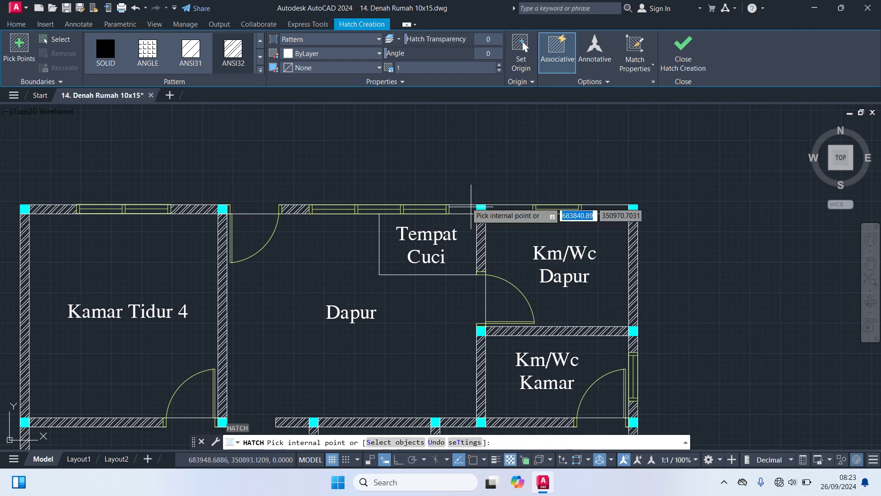
scroll(452, 197, up, 1)
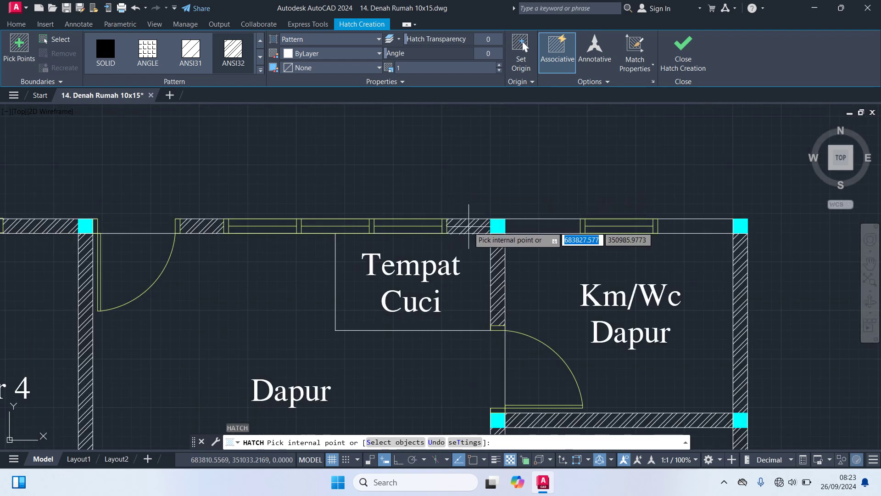
click(542, 226)
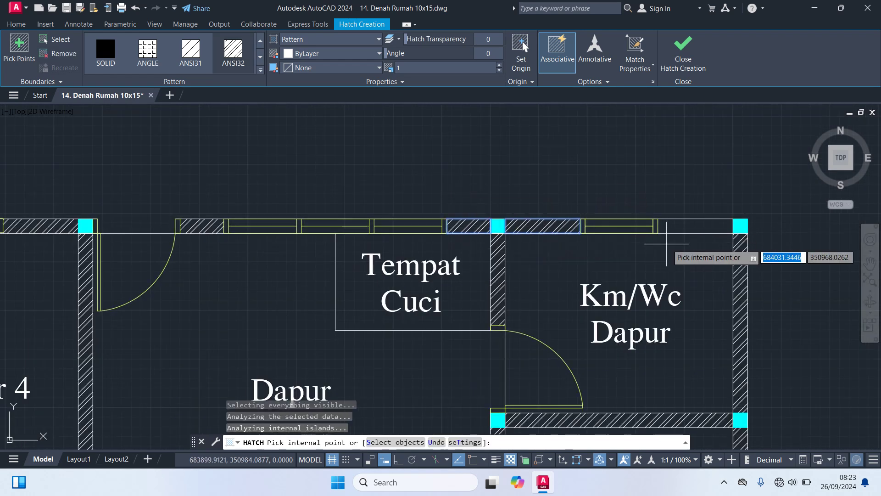
key(Return)
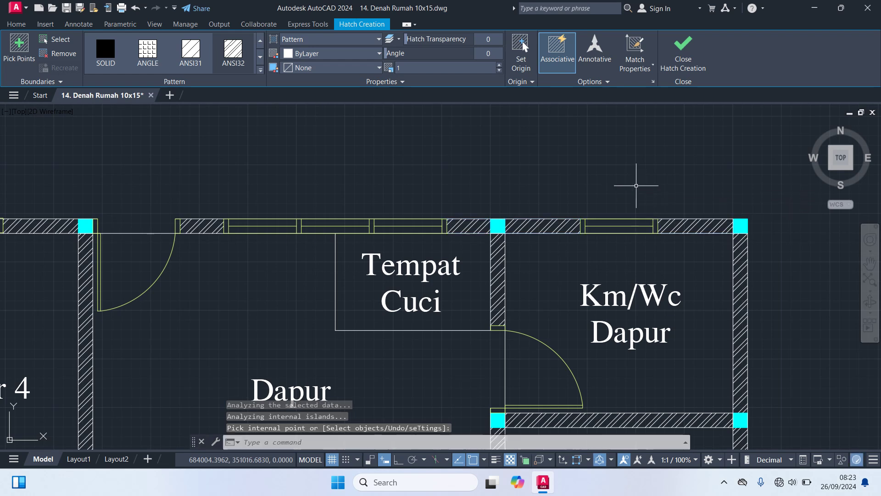
- Pan down the plan to inspect Kamar Tidur 1, Teras and the lower rooms
scroll(642, 173, down, 3)
middle_drag(763, 317, 746, 145)
middle_drag(740, 320, 739, 210)
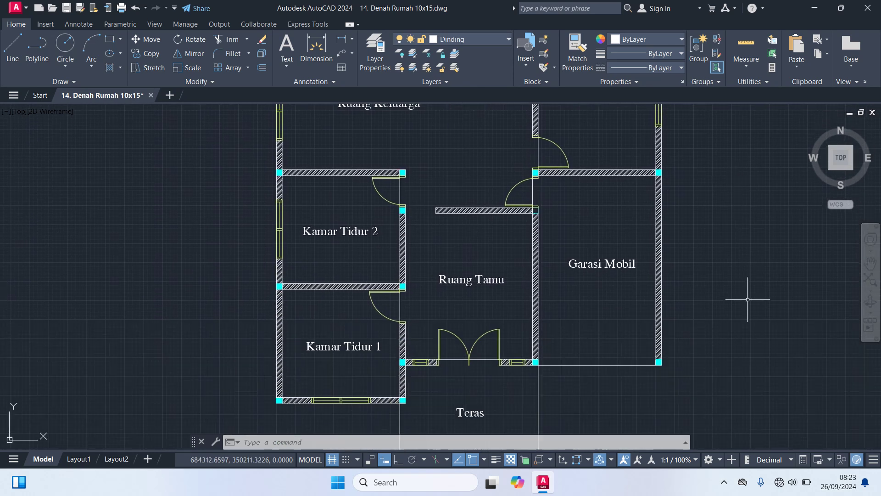
mouse_move(747, 299)
middle_down()
mouse_move(730, 221)
mouse_move(743, 300)
mouse_move(741, 416)
middle_up()
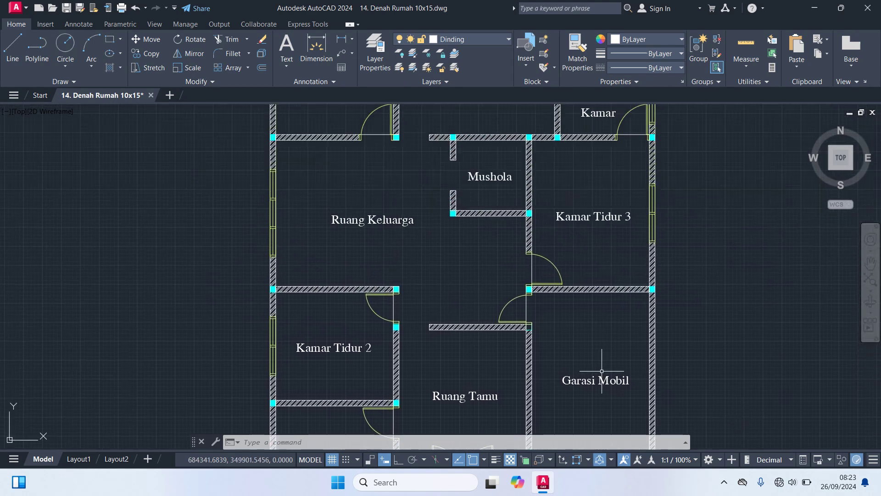
scroll(546, 358, up, 5)
scroll(490, 292, up, 3)
scroll(501, 294, down, 5)
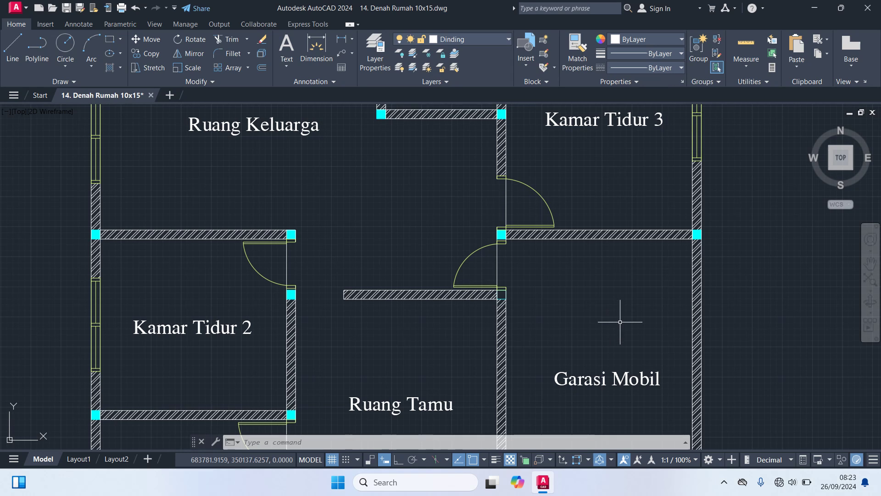
- Fill the Ruang Tamu–Garasi Mobil junction column with a SOLID hatch on the Kolom layer
text(h)
key(Return)
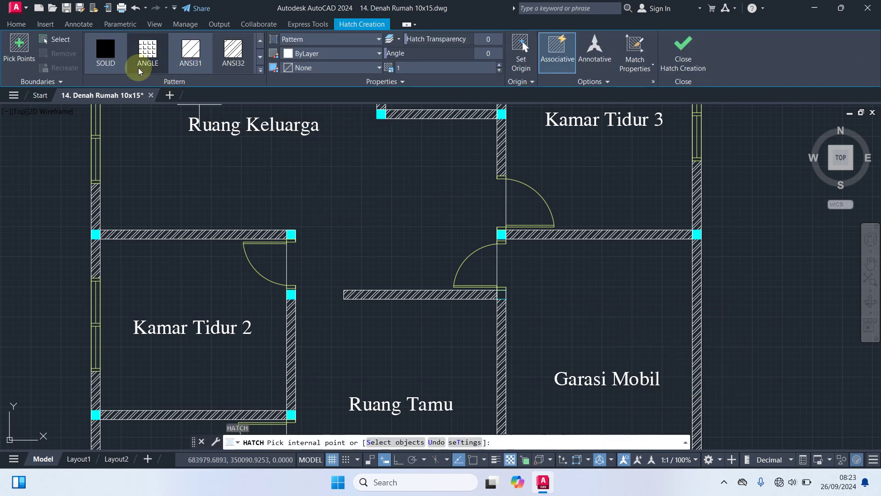
click(112, 55)
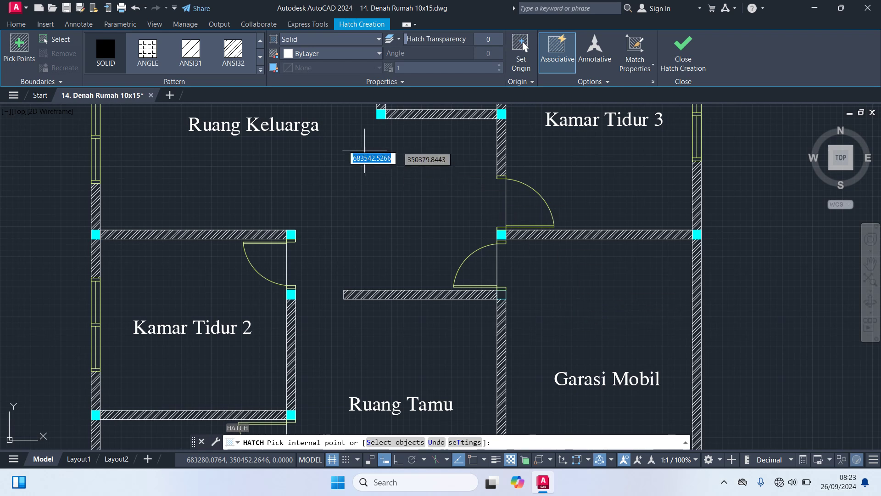
click(19, 24)
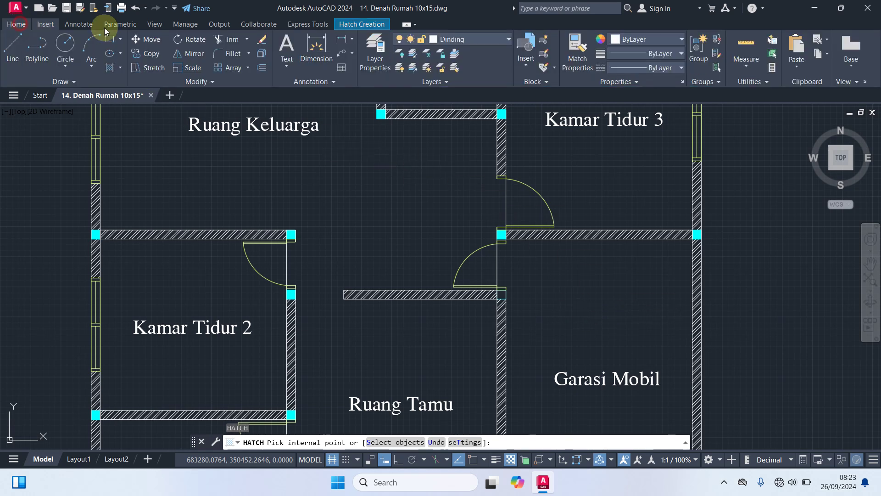
click(496, 42)
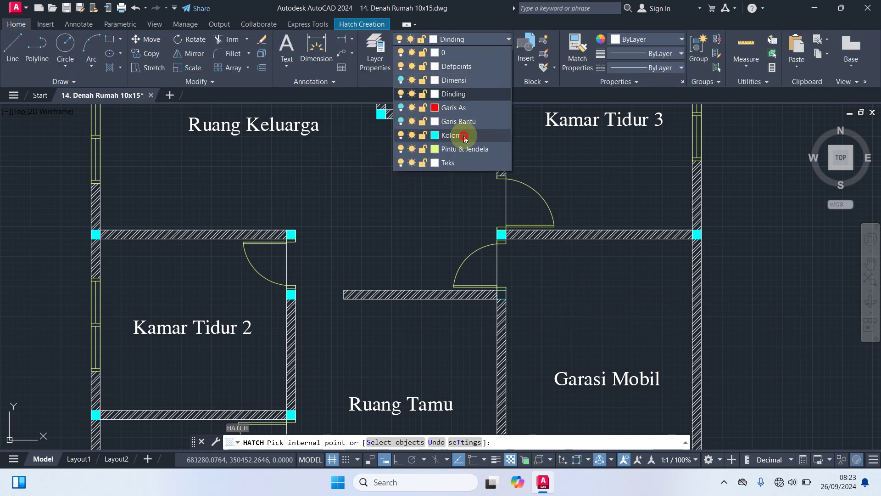
click(465, 137)
scroll(514, 296, up, 4)
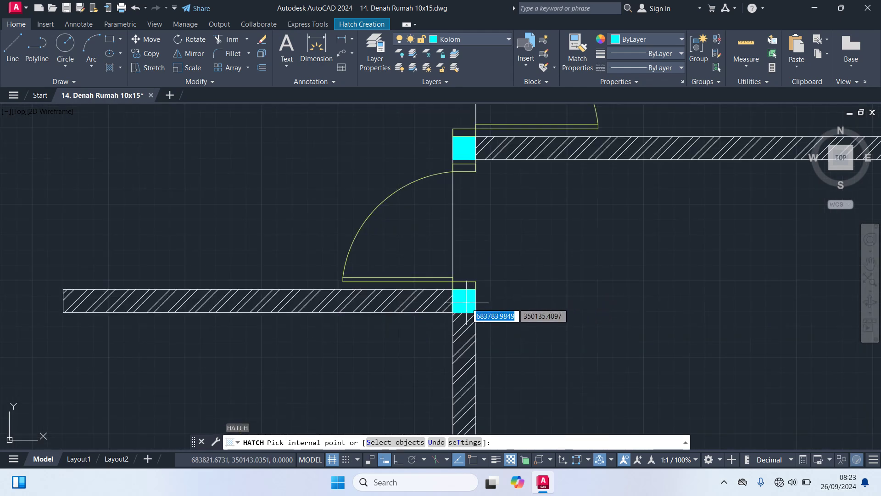
click(466, 301)
key(Return)
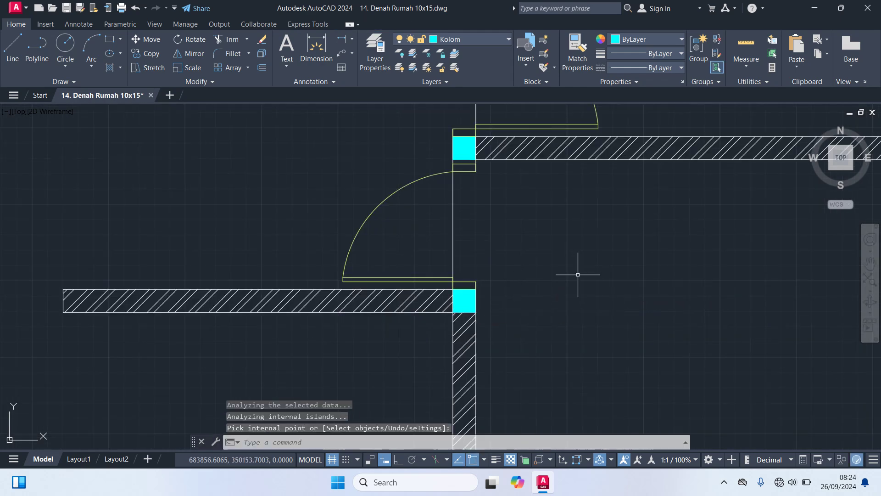
- Zoom out to view the full plan, including Kamar Tidur 4, Dapur and Km/Wc
scroll(577, 275, down, 4)
mouse_move(577, 280)
middle_down()
mouse_move(583, 261)
mouse_move(573, 219)
middle_up()
scroll(573, 219, down, 2)
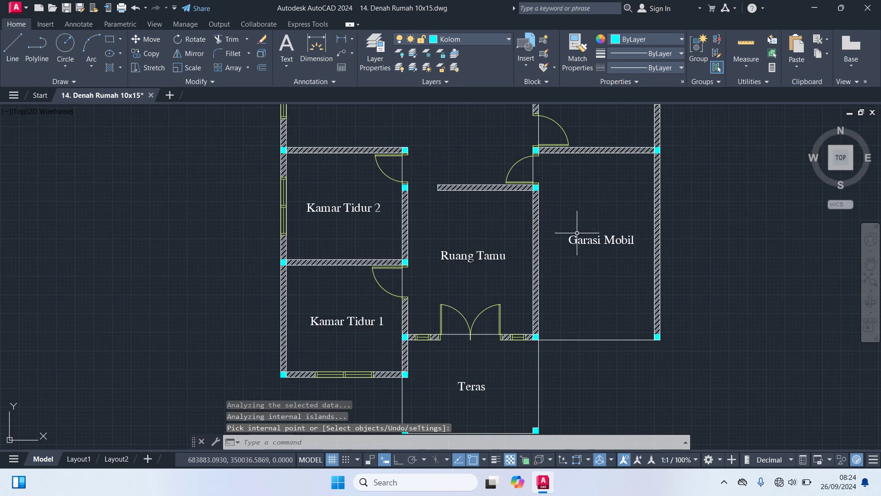
scroll(581, 262, down, 2)
middle_drag(700, 226, 716, 293)
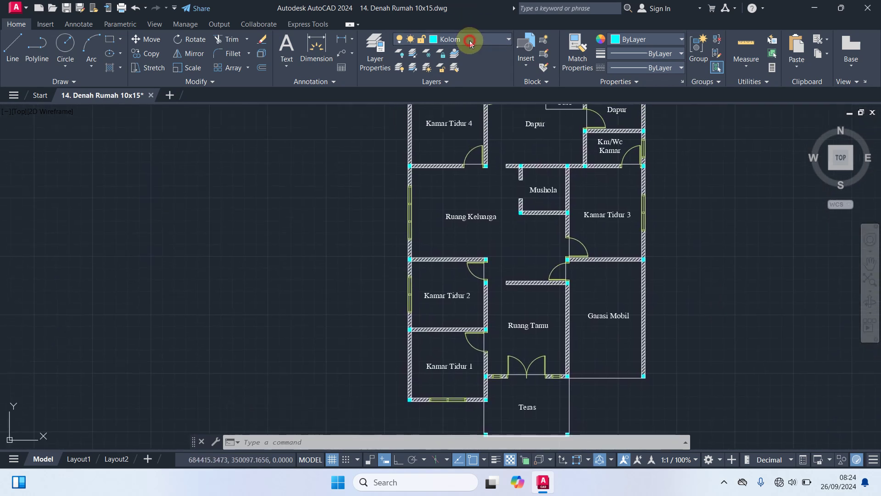
click(470, 42)
- Make Dinding the current layer and cancel the mistyped 'Kn' command
click(462, 94)
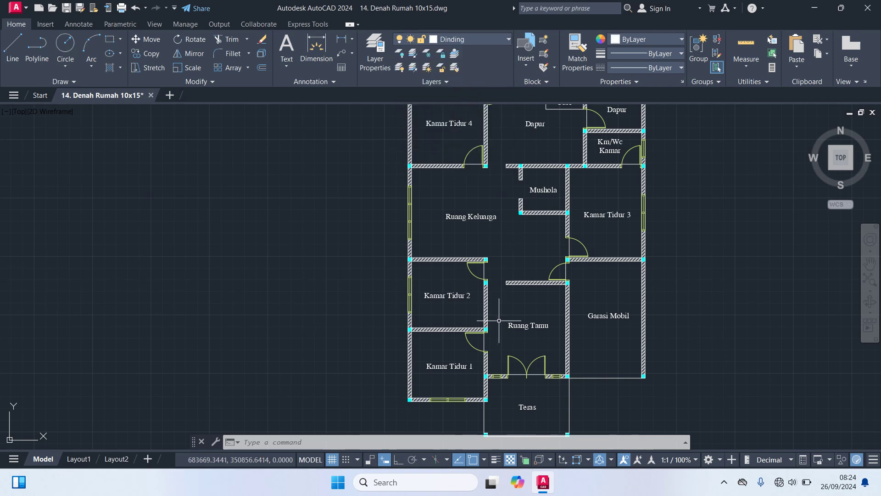
text(Kn)
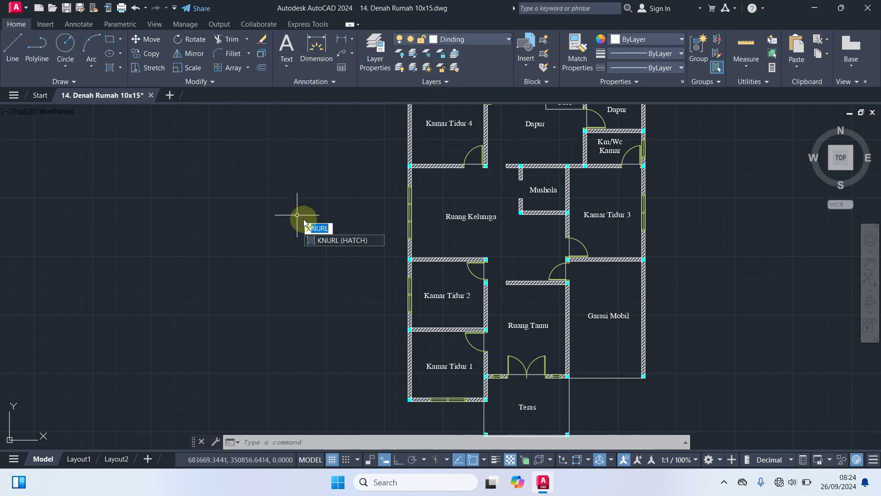
key(Return)
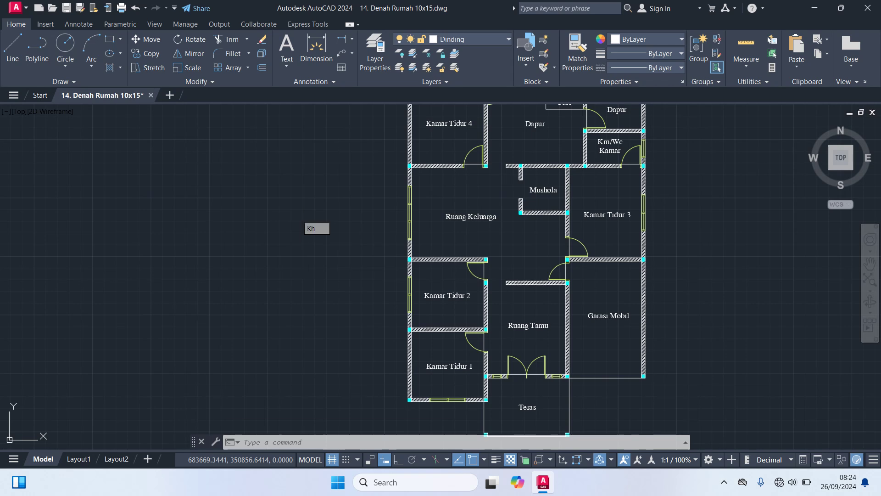
key(Escape)
- Start a new hatch using the ANGLE tile pattern
text(h)
key(Return)
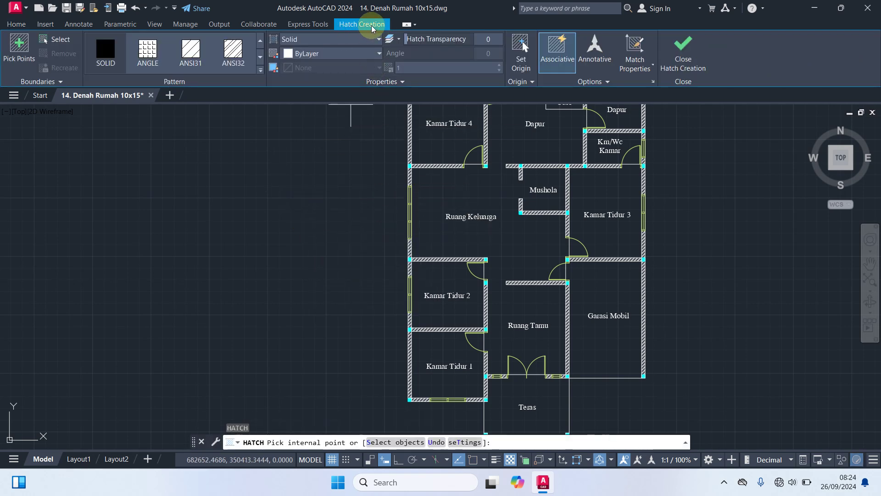
click(147, 49)
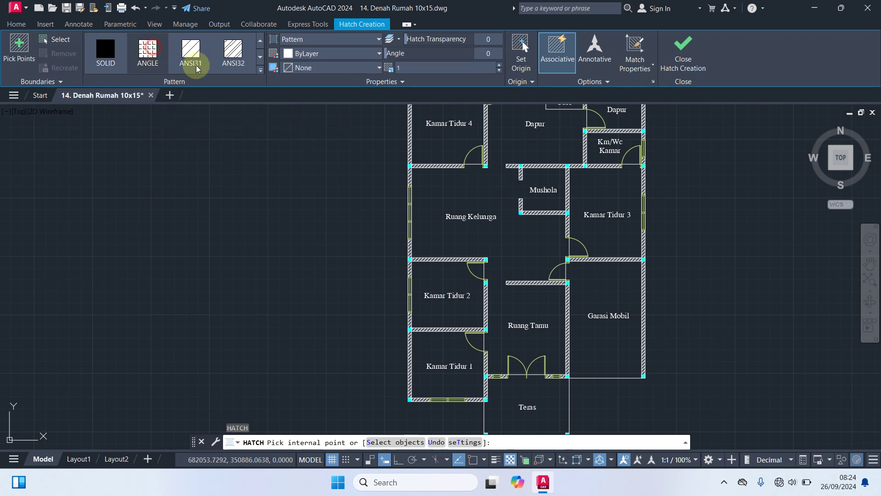
click(261, 70)
scroll(190, 152, down, 4)
scroll(194, 166, up, 1)
scroll(195, 161, up, 3)
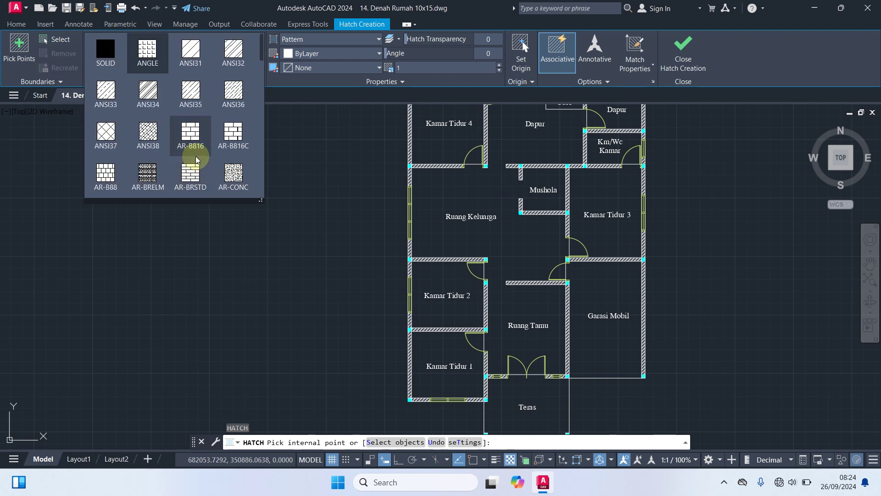
click(147, 48)
- Set the ANGLE hatch scale to 5, previewing the tiles over Teras
click(407, 68)
click(259, 162)
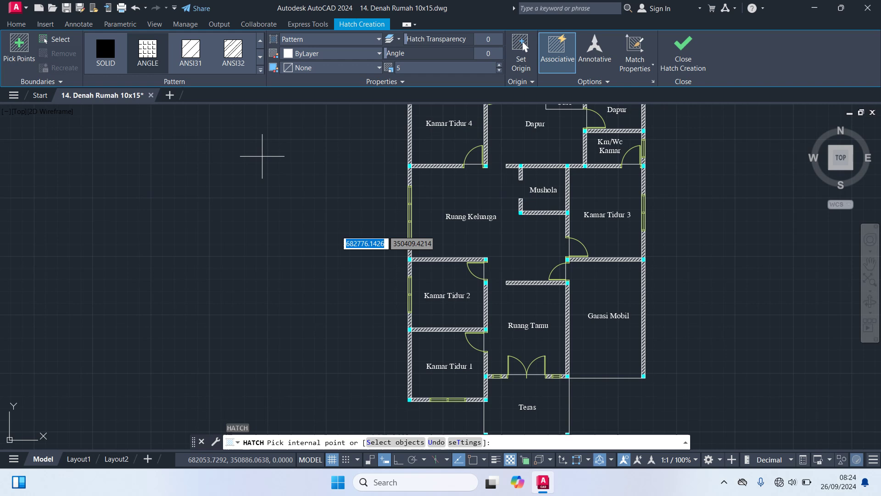
middle_drag(333, 294, 288, 162)
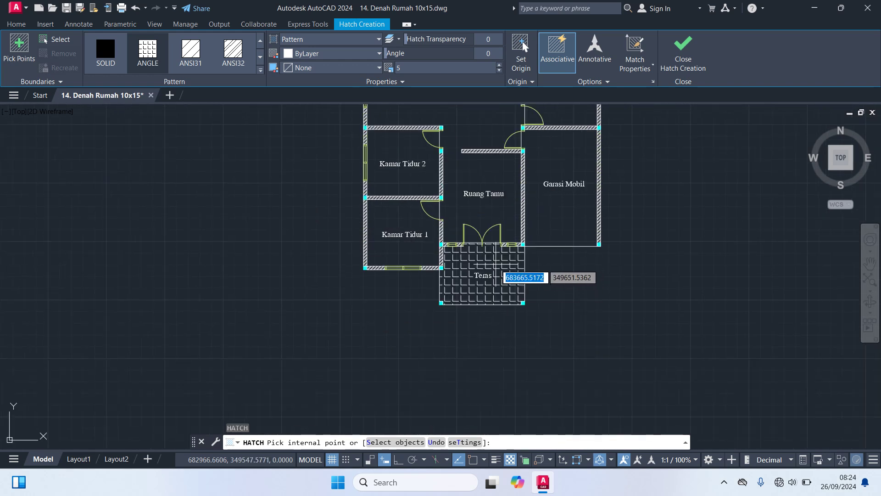
middle_drag(290, 186, 305, 272)
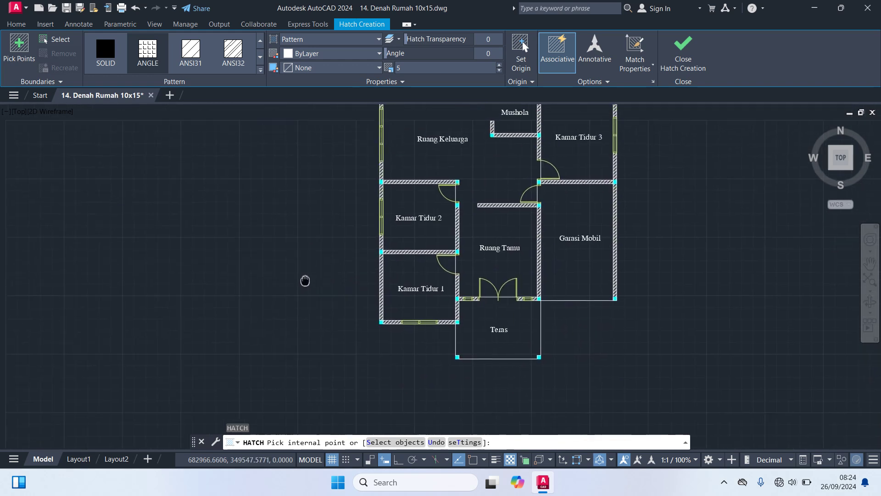
click(408, 69)
text(4)
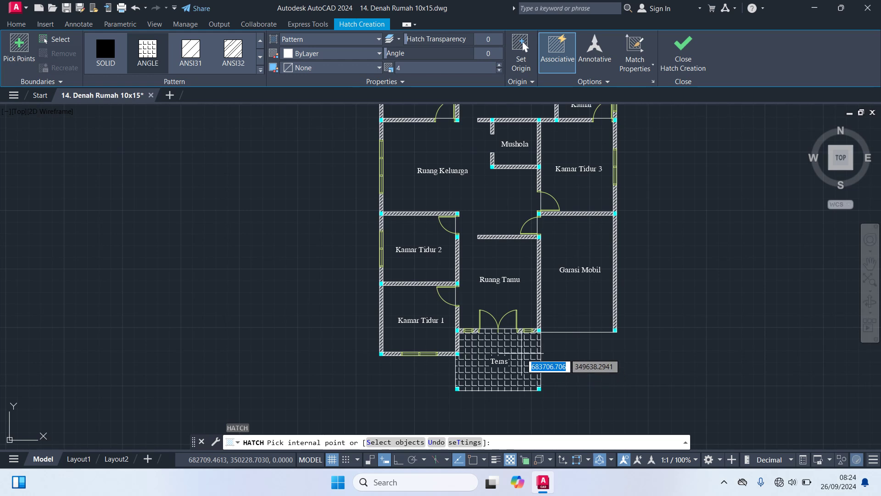
scroll(524, 355, up, 2)
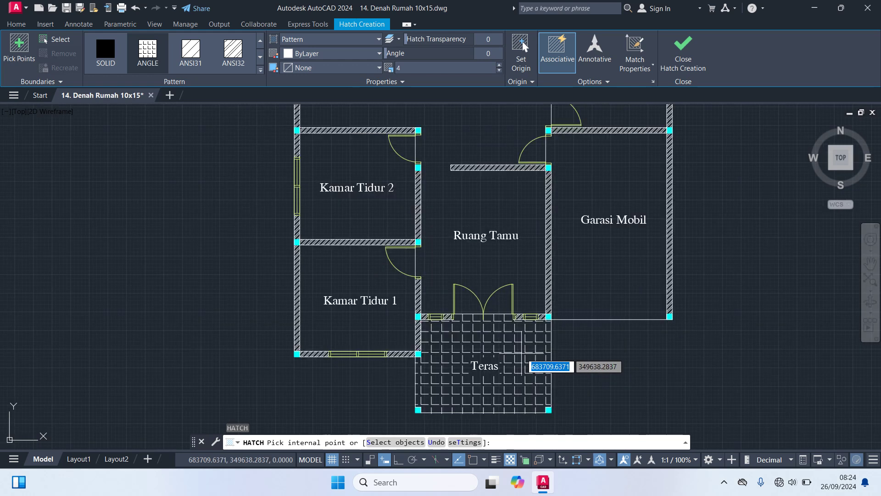
scroll(521, 355, down, 2)
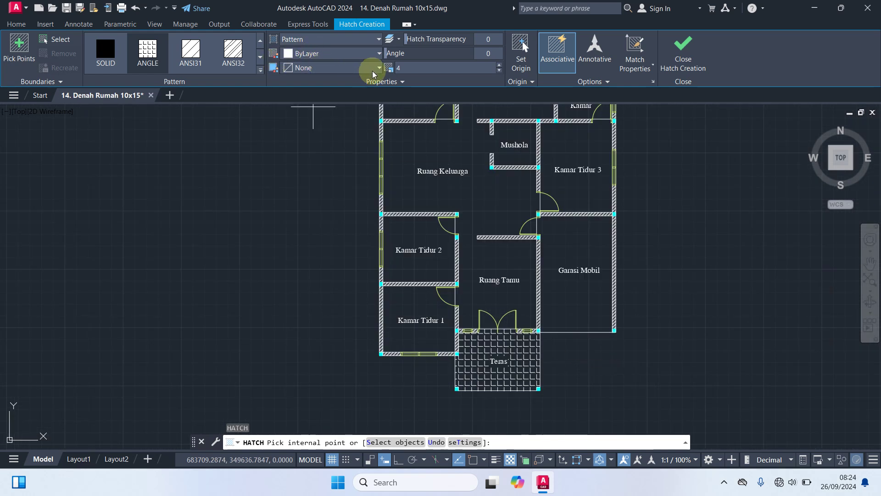
text(5)
click(253, 188)
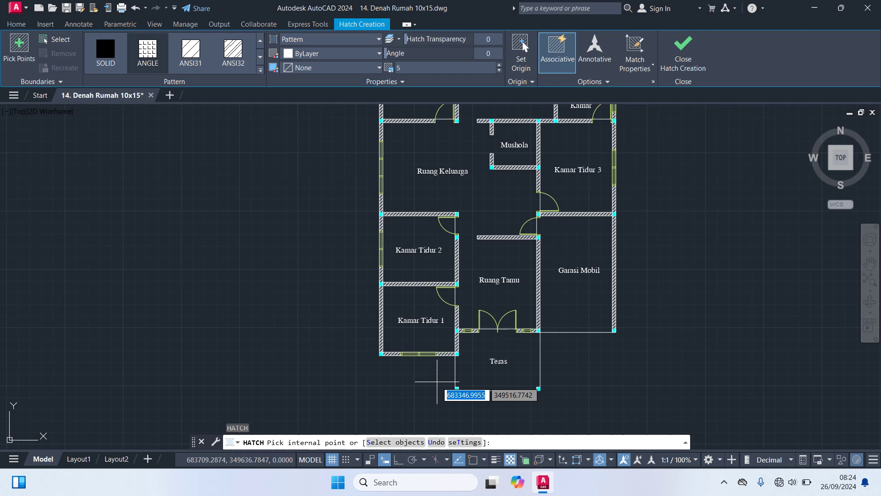
- Apply the tile hatch inside the Teras area and finish the hatch
click(520, 354)
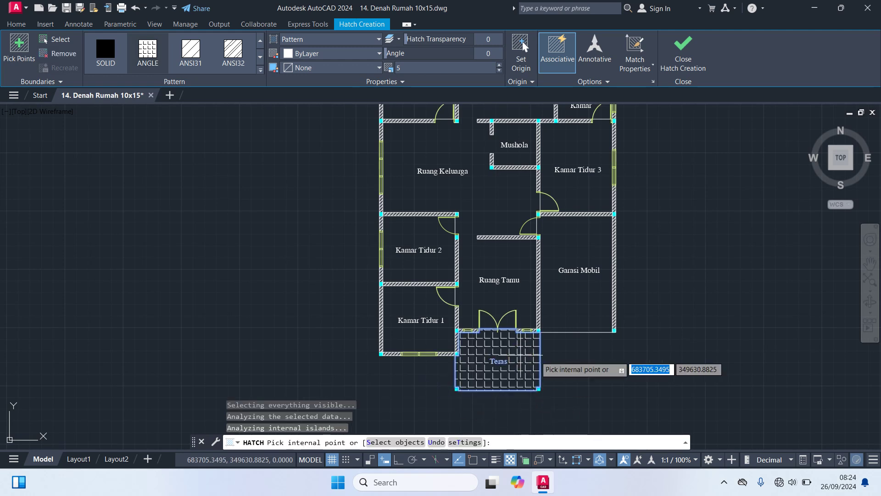
key(Return)
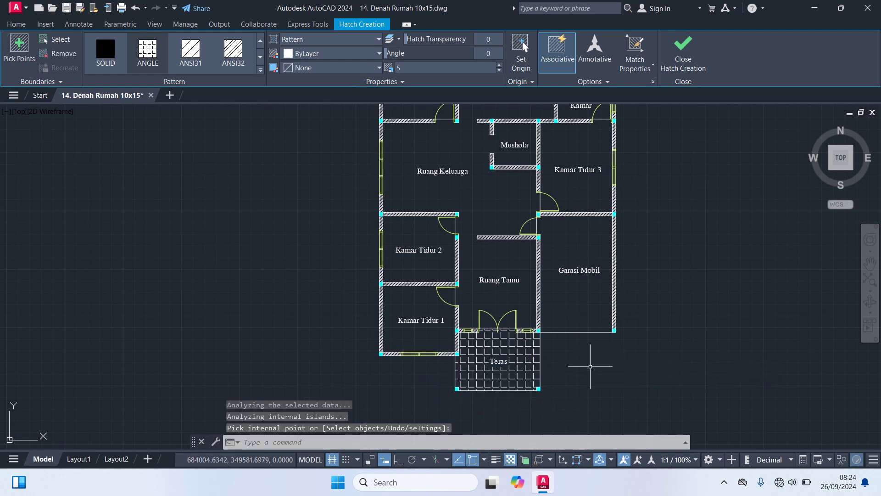
scroll(577, 360, up, 4)
scroll(573, 360, down, 4)
middle_drag(571, 358, 568, 392)
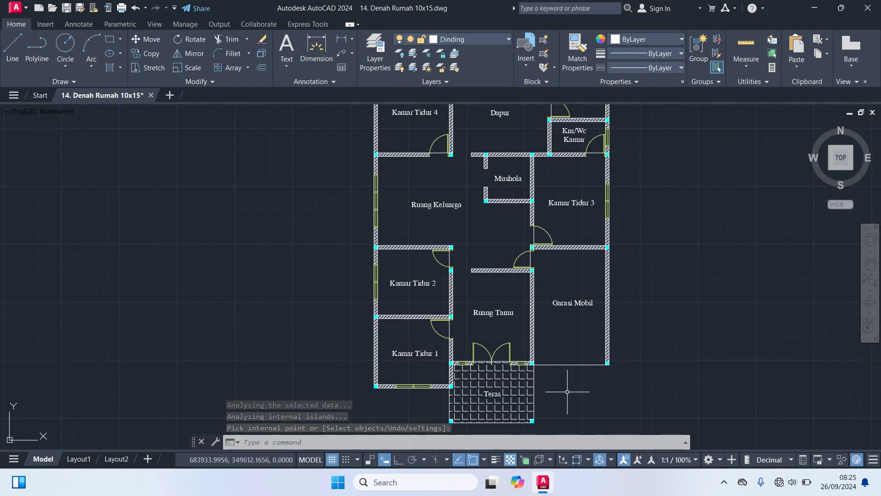
- Turn on the Dimensi and Garis As layers
middle_drag(635, 210, 641, 242)
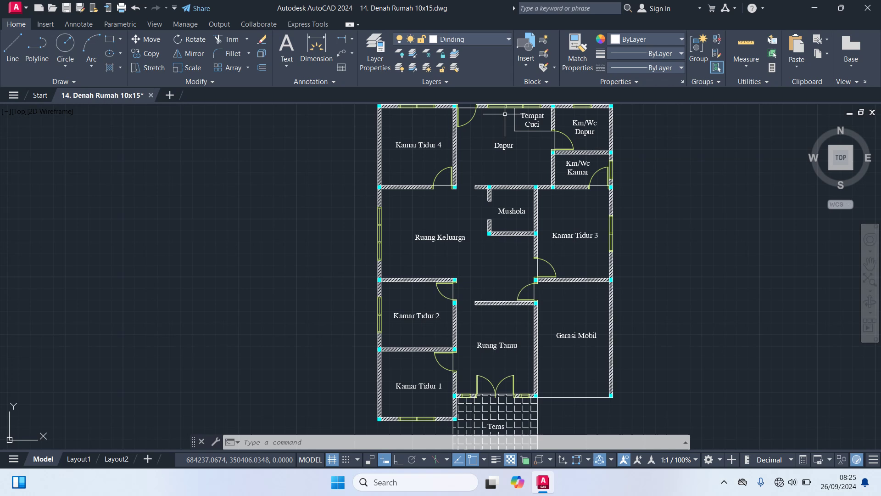
click(467, 40)
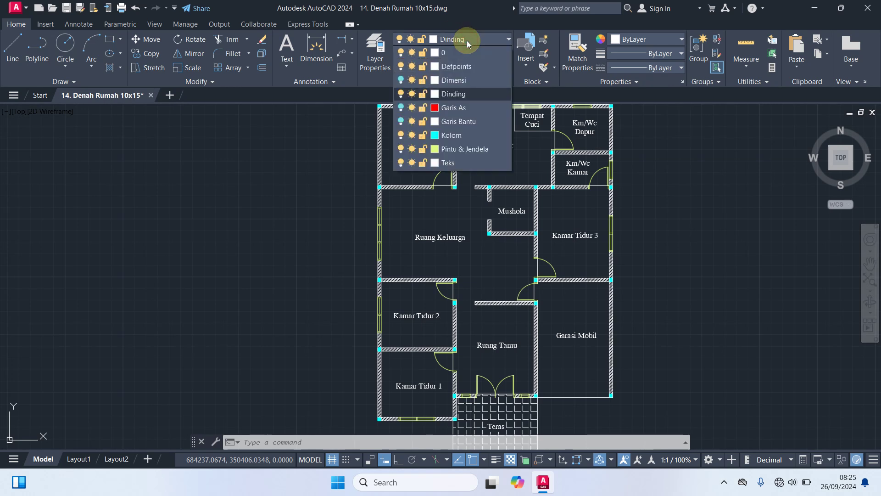
click(404, 81)
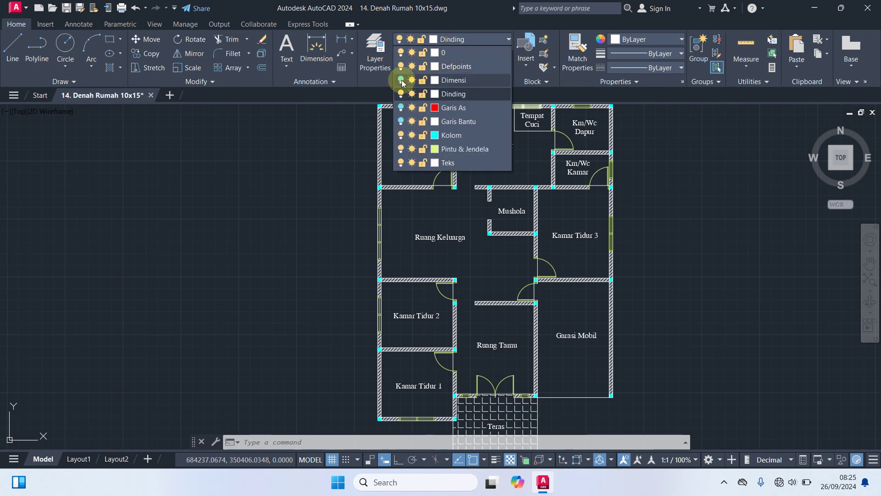
click(401, 108)
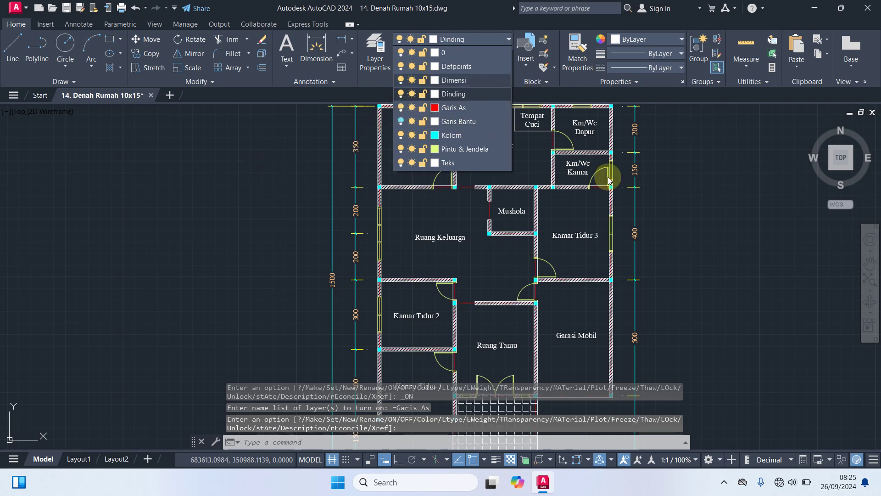
click(728, 187)
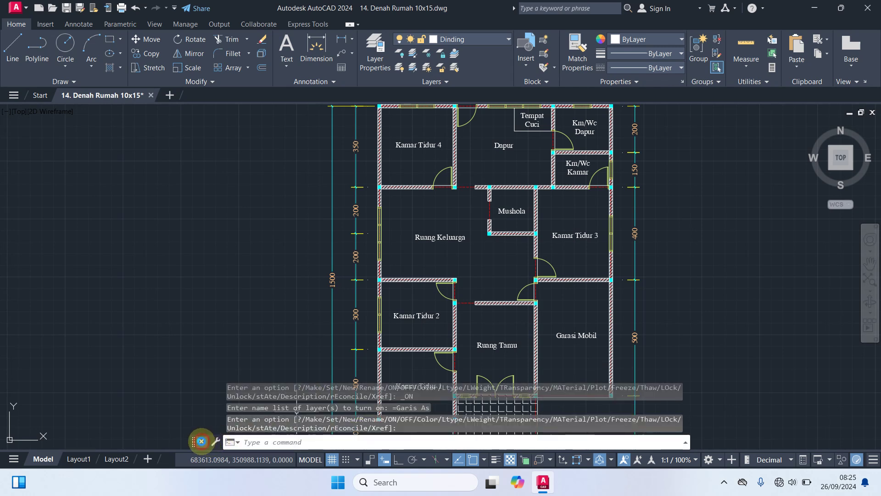
- Close the command line window and zoom to the drawing extents
click(201, 441)
click(478, 255)
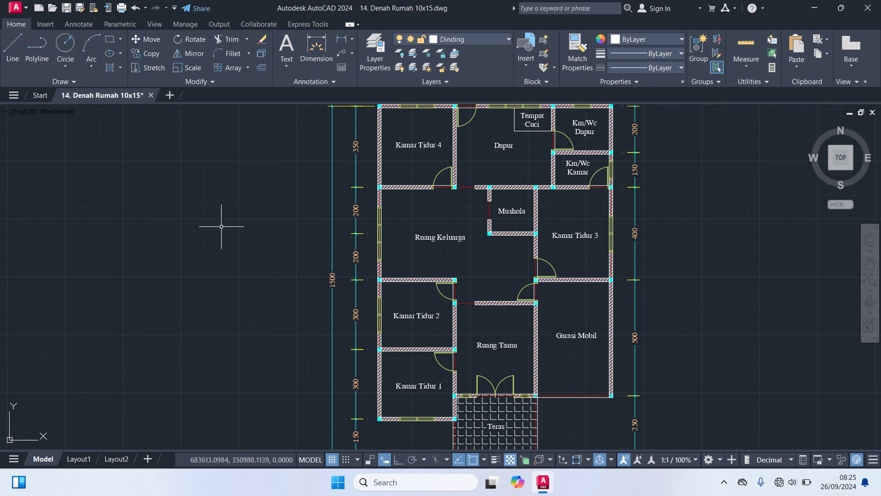
text(z)
key(Return)
text(e)
key(Return)
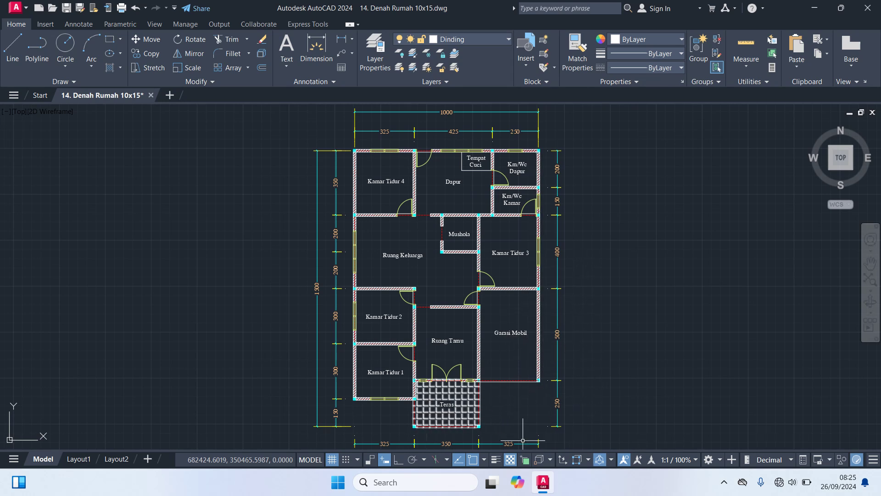
scroll(491, 431, up, 3)
middle_drag(491, 431, 562, 333)
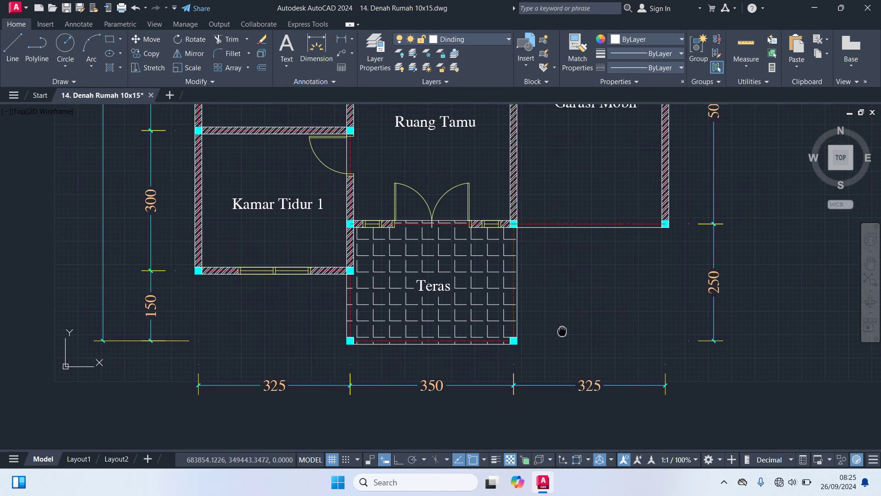
middle_drag(562, 333, 569, 357)
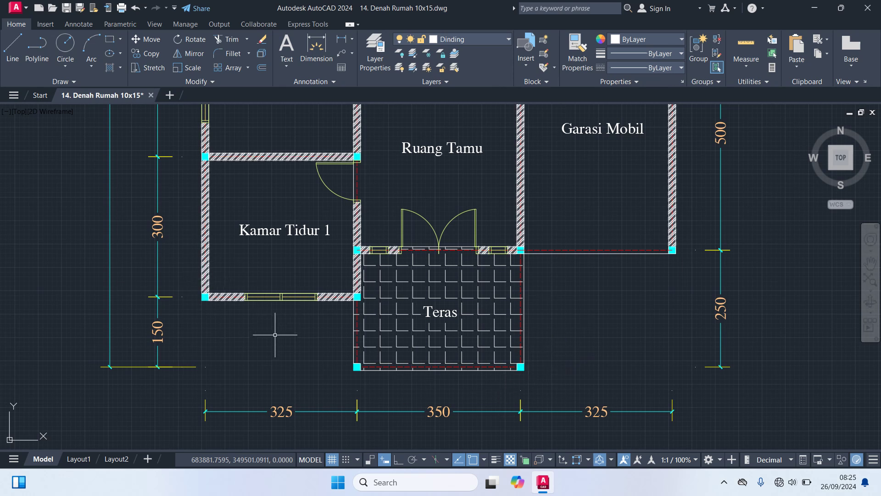
middle_drag(278, 355, 267, 405)
mouse_move(267, 238)
middle_down()
mouse_move(253, 290)
mouse_move(246, 195)
mouse_move(256, 295)
middle_up()
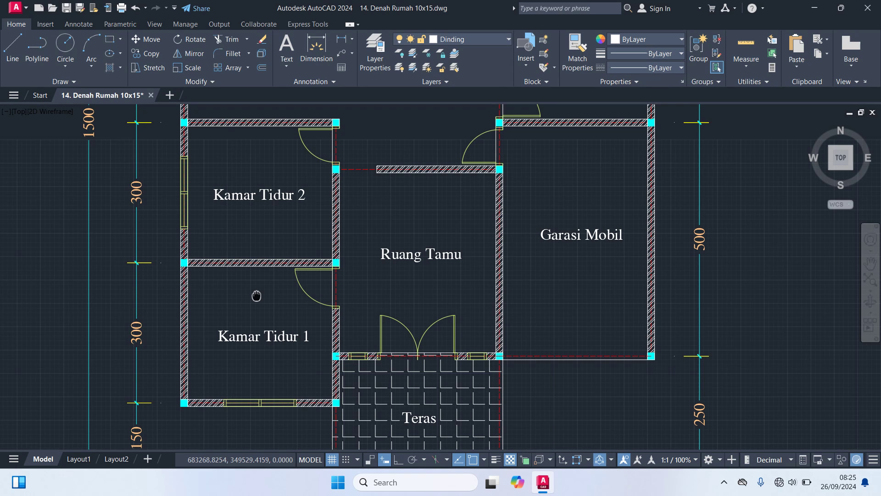
mouse_move(256, 295)
middle_down()
mouse_move(254, 285)
mouse_move(258, 307)
mouse_move(223, 161)
mouse_move(228, 304)
middle_up()
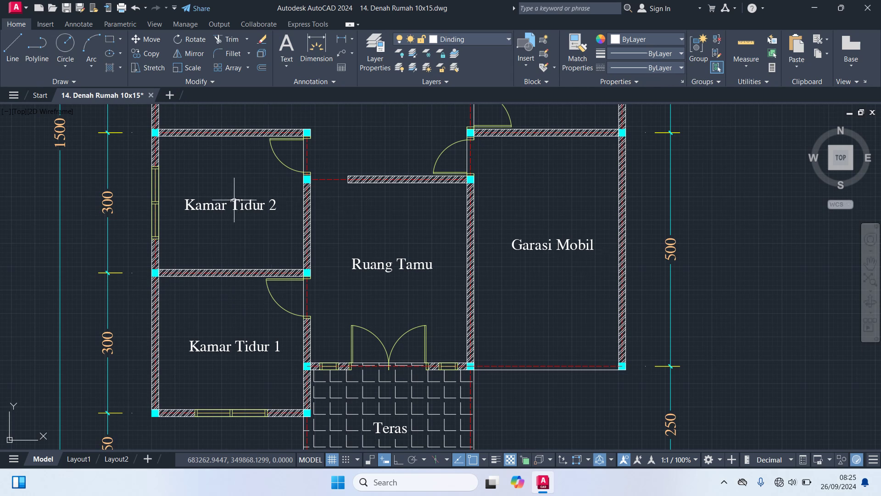
mouse_move(228, 215)
middle_down()
mouse_move(245, 126)
mouse_move(247, 189)
mouse_move(236, 224)
mouse_move(233, 173)
mouse_move(190, 301)
middle_up()
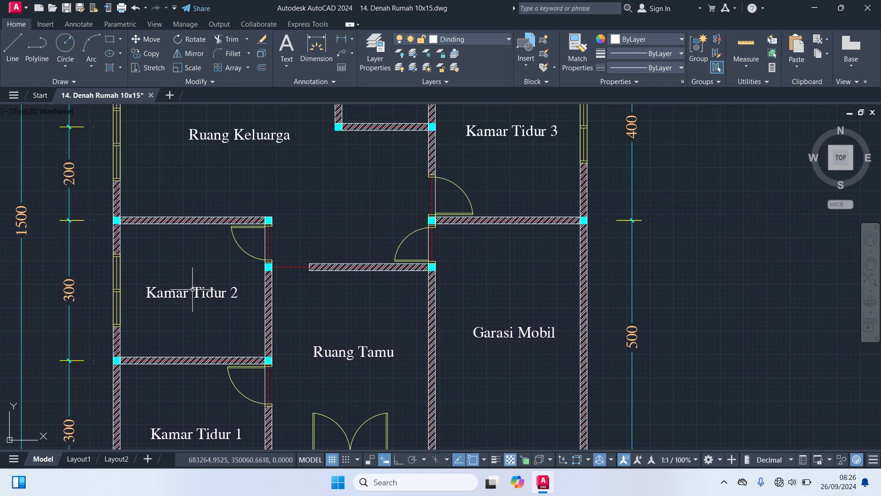
mouse_move(279, 181)
middle_down()
mouse_move(279, 205)
mouse_move(252, 143)
mouse_move(252, 3)
mouse_move(265, 255)
middle_up()
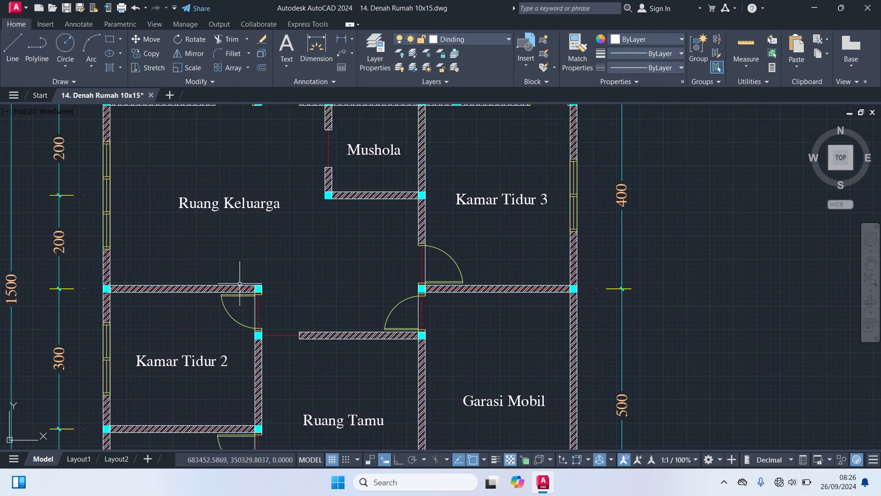
mouse_move(344, 289)
middle_down()
mouse_move(333, 16)
mouse_move(335, 232)
mouse_move(317, 356)
mouse_move(226, 358)
middle_up()
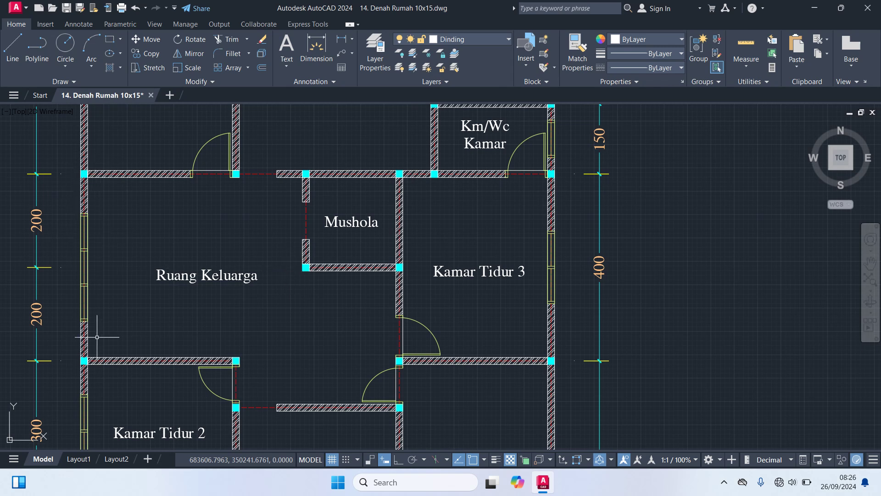
mouse_move(82, 187)
middle_down()
mouse_move(117, 353)
mouse_move(115, 332)
middle_up()
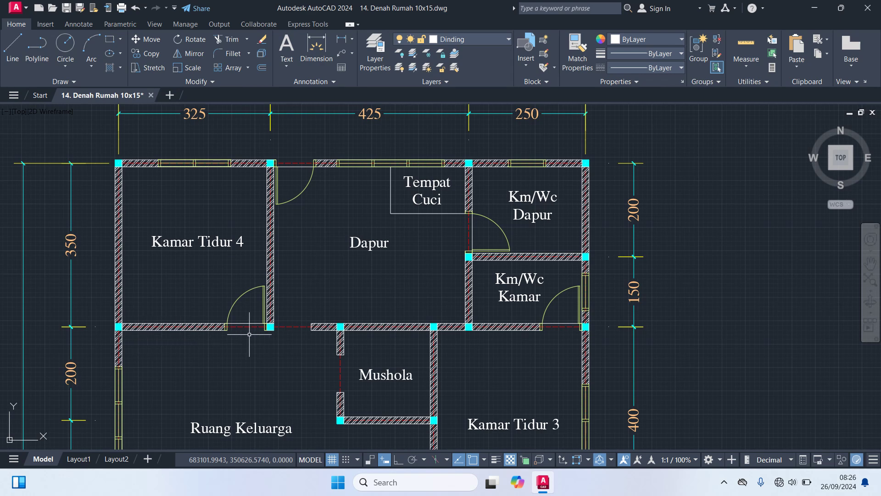
scroll(232, 362, down, 2)
mouse_move(202, 329)
middle_down()
mouse_move(182, 239)
mouse_move(178, 252)
mouse_move(186, 293)
mouse_move(176, 89)
mouse_move(177, 203)
mouse_move(194, 260)
middle_up()
mouse_move(348, 289)
middle_down()
mouse_move(342, 231)
mouse_move(309, 225)
mouse_move(291, 158)
mouse_move(292, 69)
mouse_move(268, 138)
mouse_move(266, 247)
middle_up()
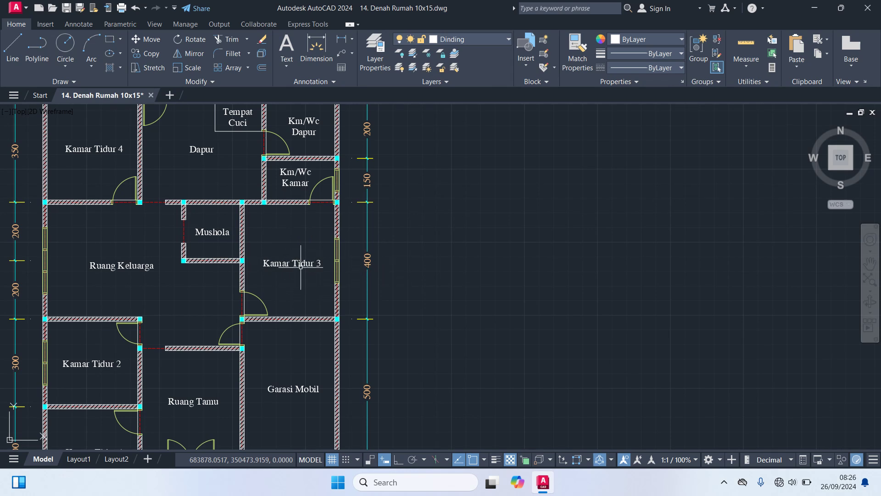
middle_drag(291, 232, 295, 286)
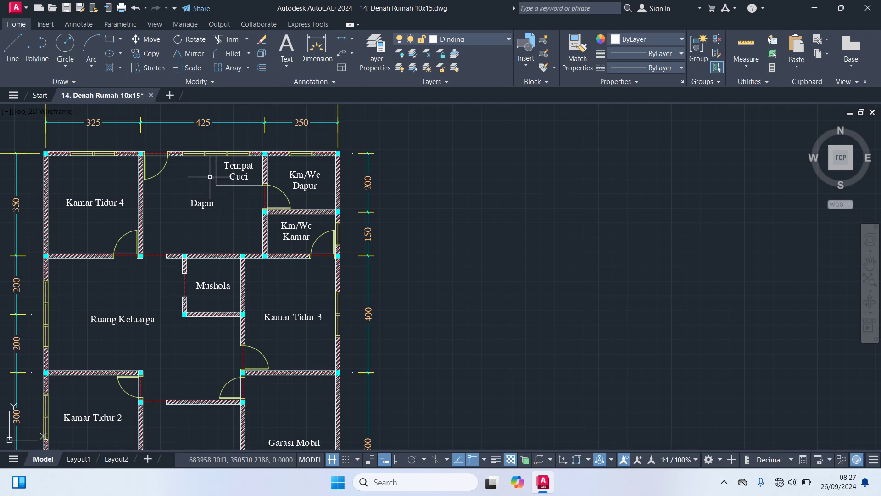
middle_drag(215, 210, 241, 223)
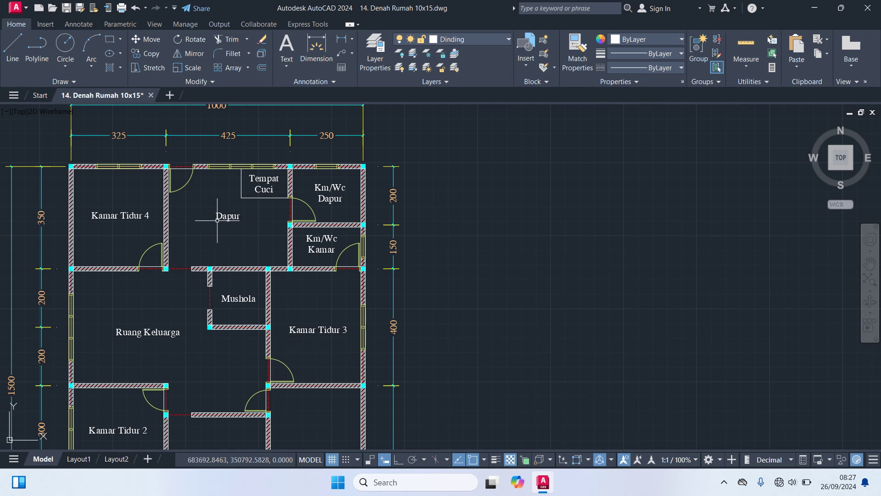
middle_drag(195, 239, 246, 235)
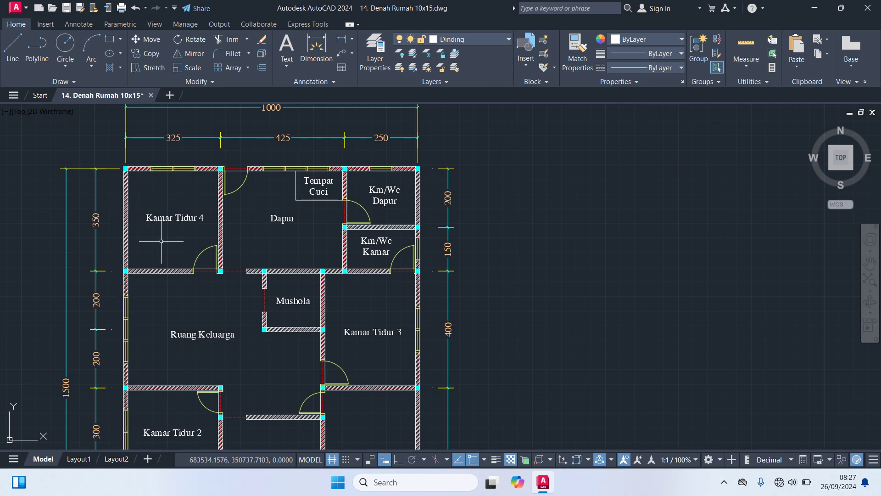
scroll(161, 240, down, 2)
scroll(177, 205, up, 2)
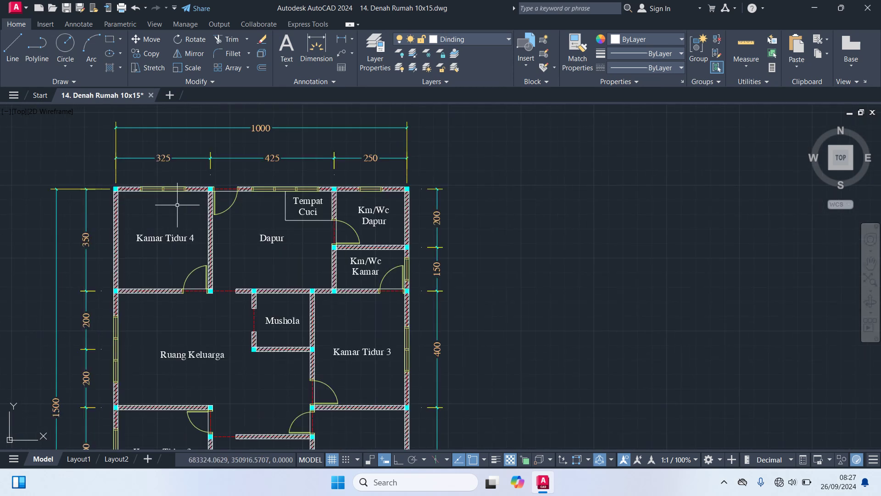
scroll(197, 232, down, 2)
scroll(200, 275, up, 2)
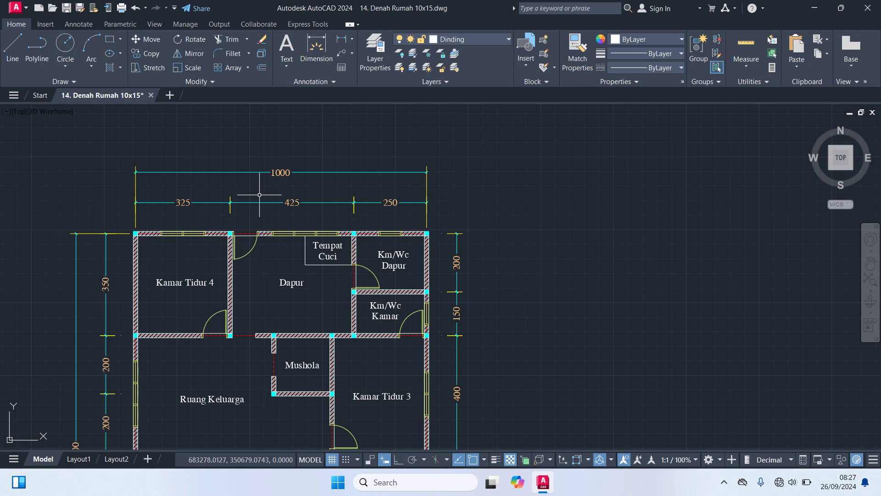
middle_drag(175, 313, 231, 151)
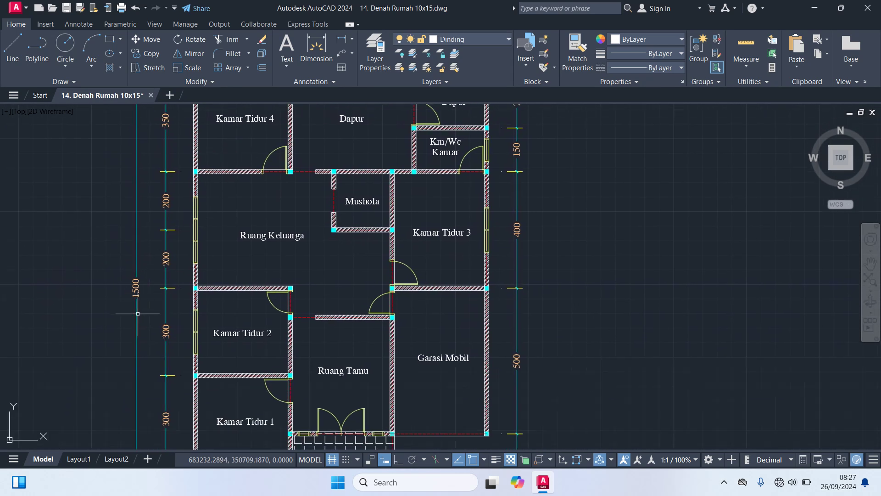
middle_drag(231, 224, 204, 316)
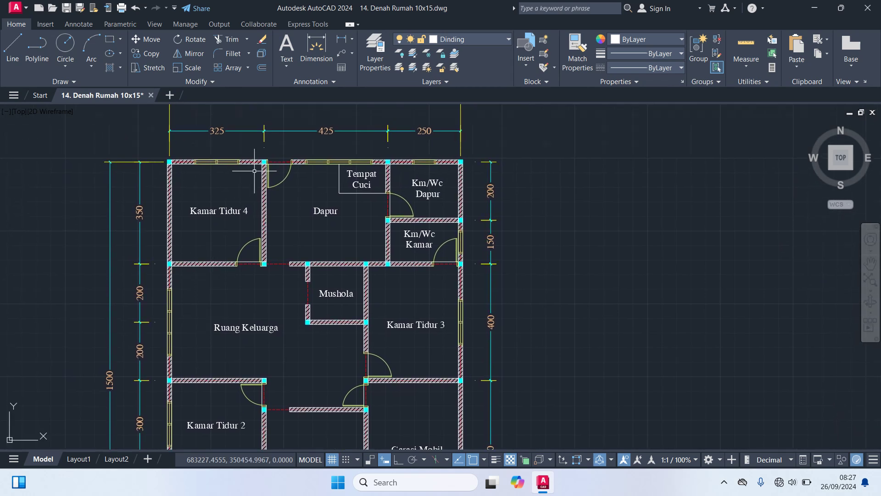
scroll(258, 190, down, 2)
text(z)
key(Return)
key(Return)
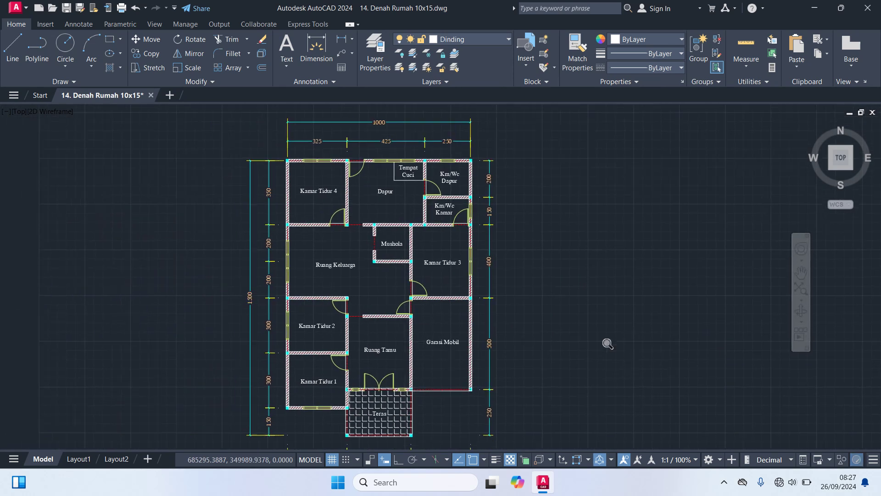
key(Escape)
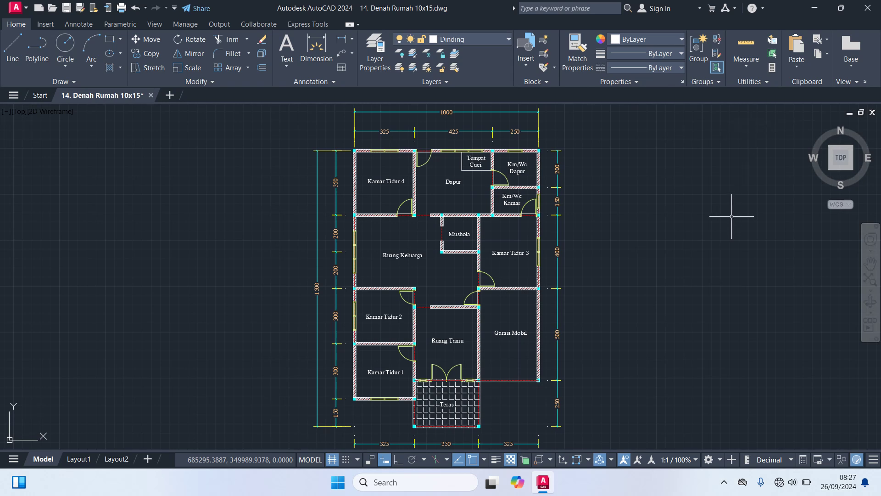